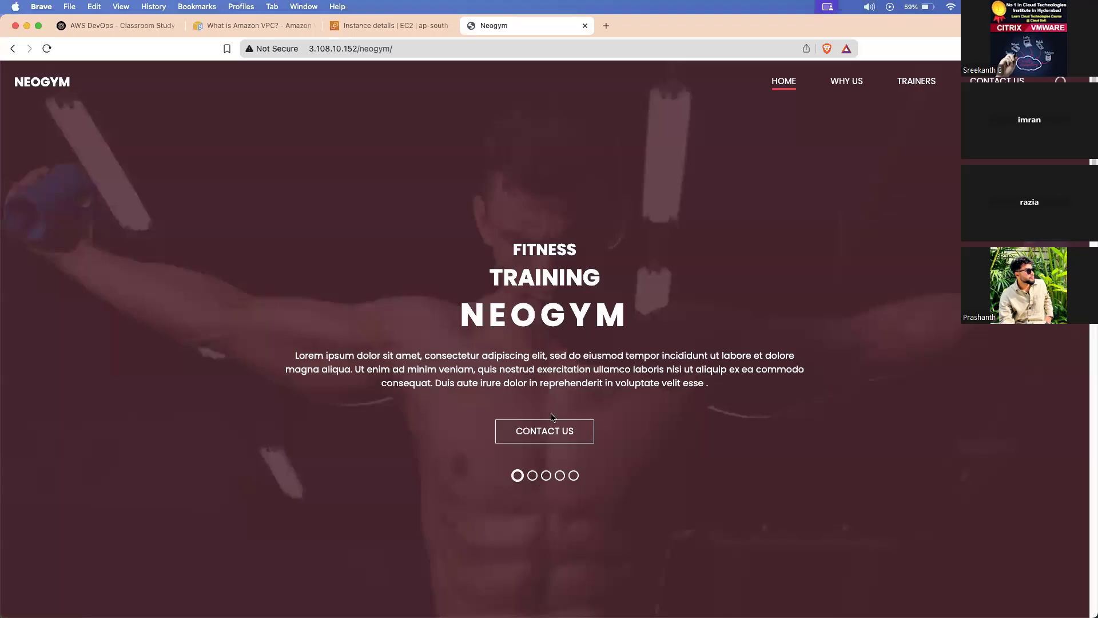
Check the deployed Neogym site by opening its Trainers page and returning to the home page.
left_click(916, 81)
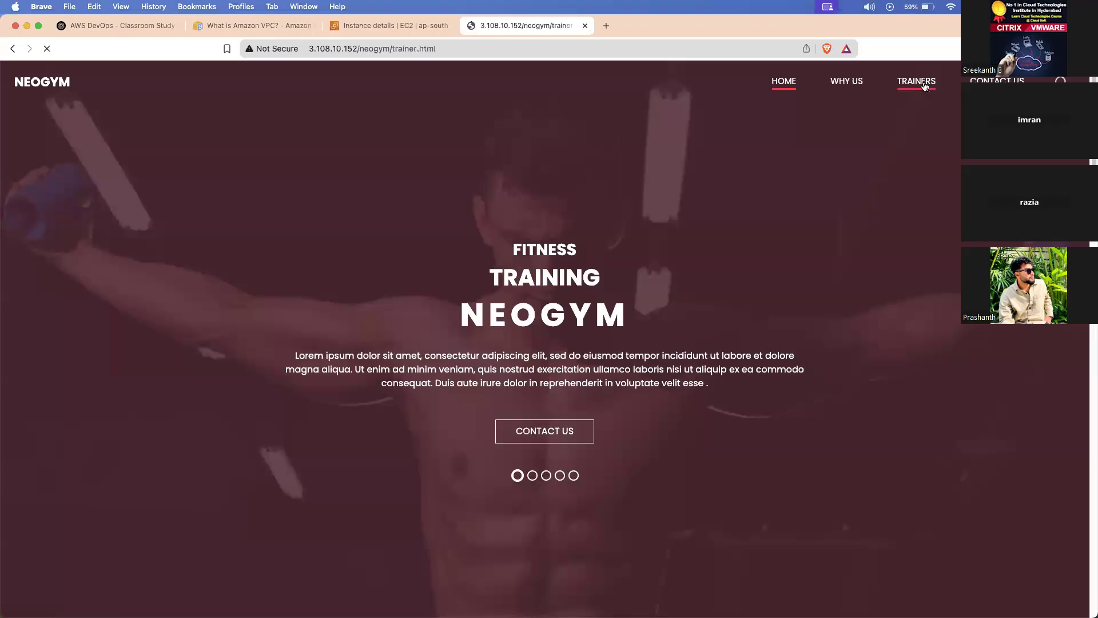
left_click(791, 84)
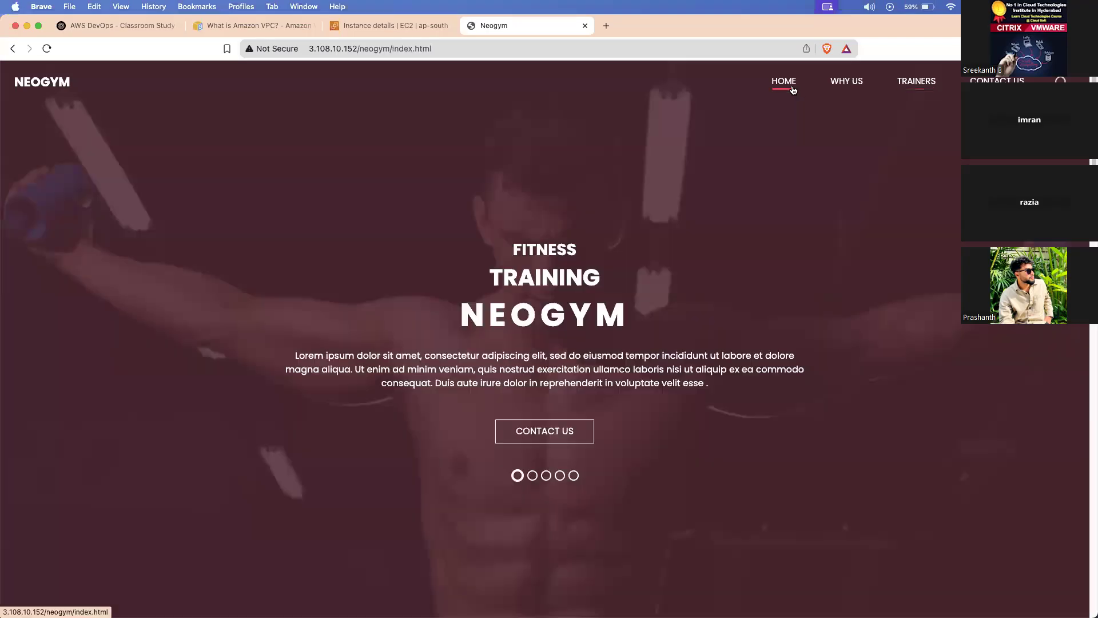
Switch to the EC2 console and start creating an image from the cloudsoft instance.
left_click(380, 31)
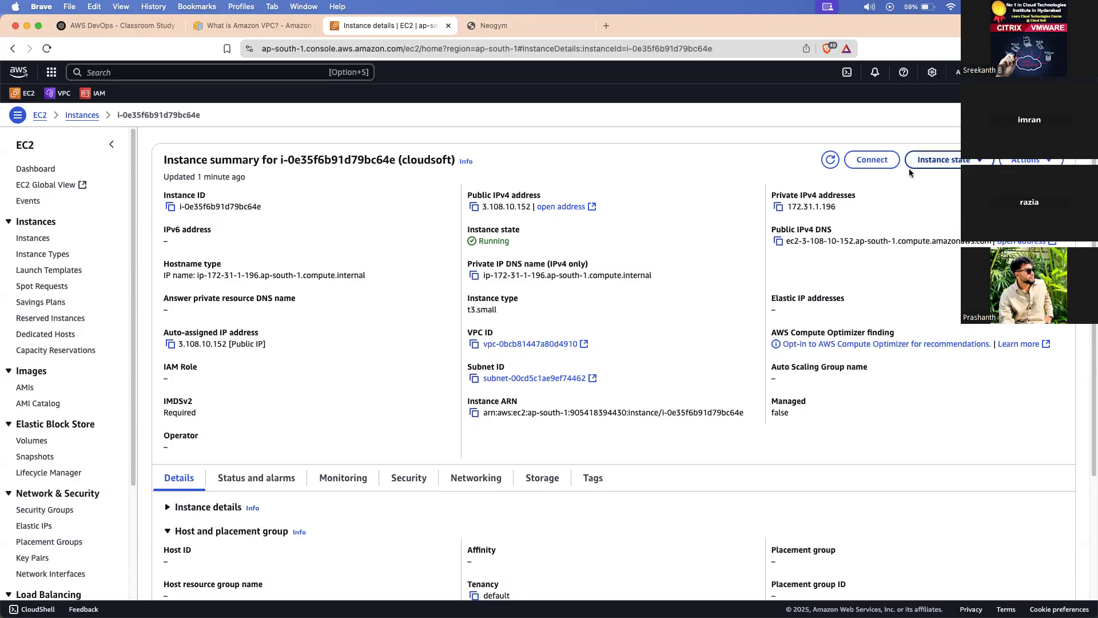
left_click(944, 159)
left_click(1026, 160)
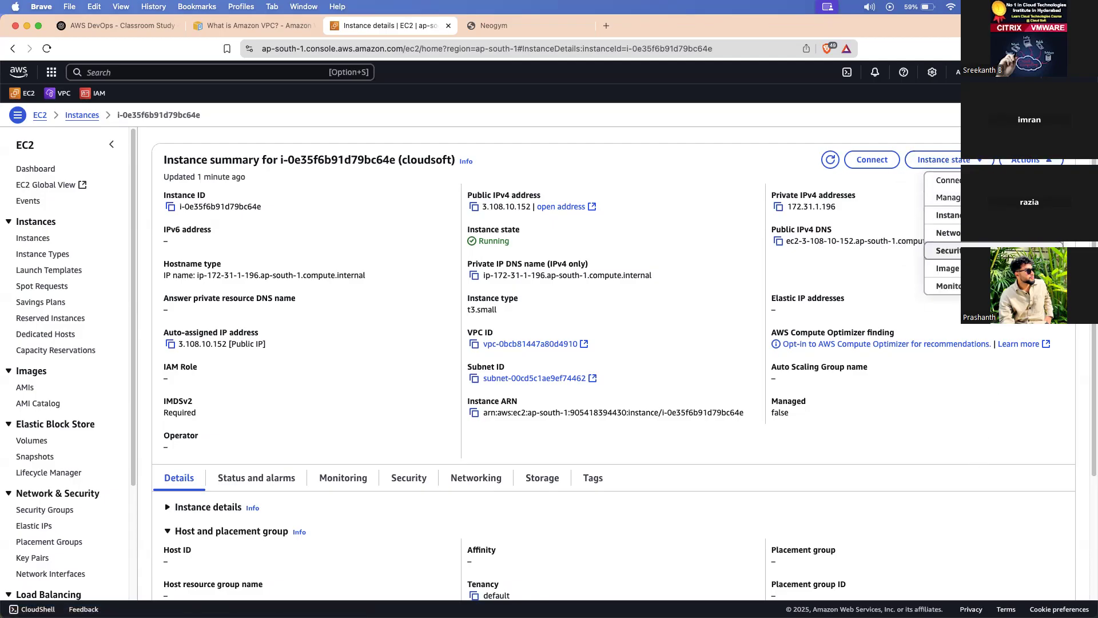
mouse_move(928, 270)
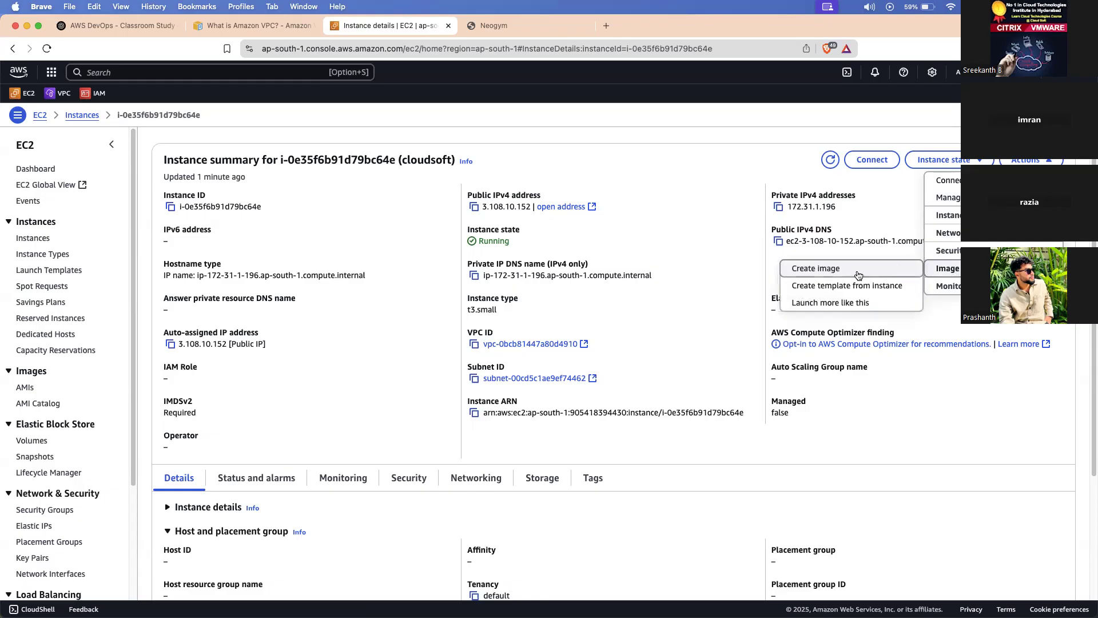
left_click(865, 274)
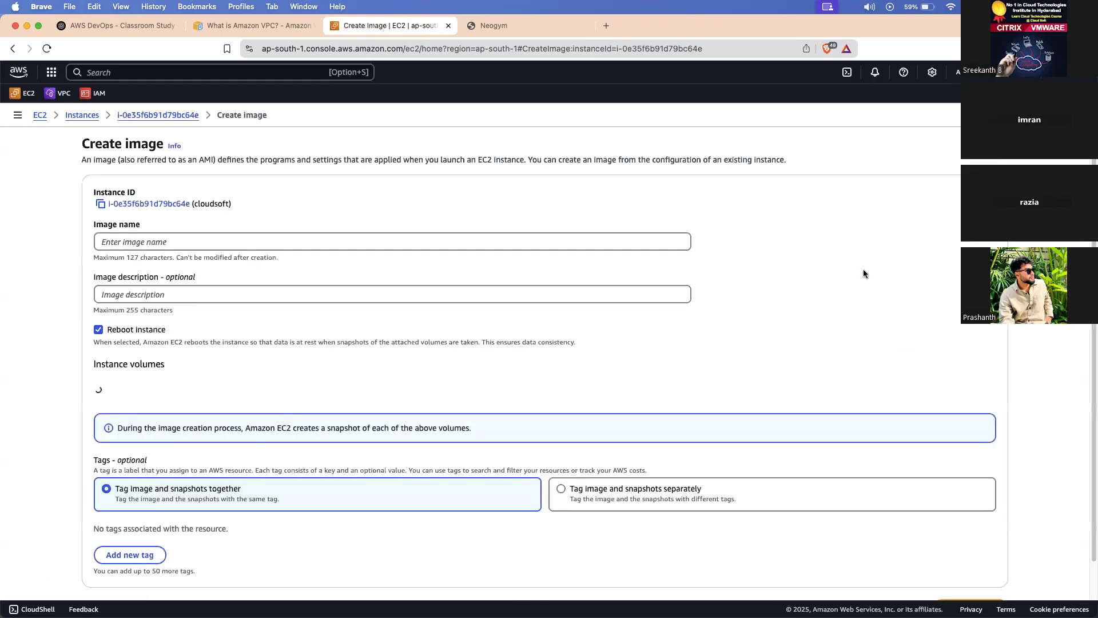
Enter neogymami as the image name.
left_click(221, 249)
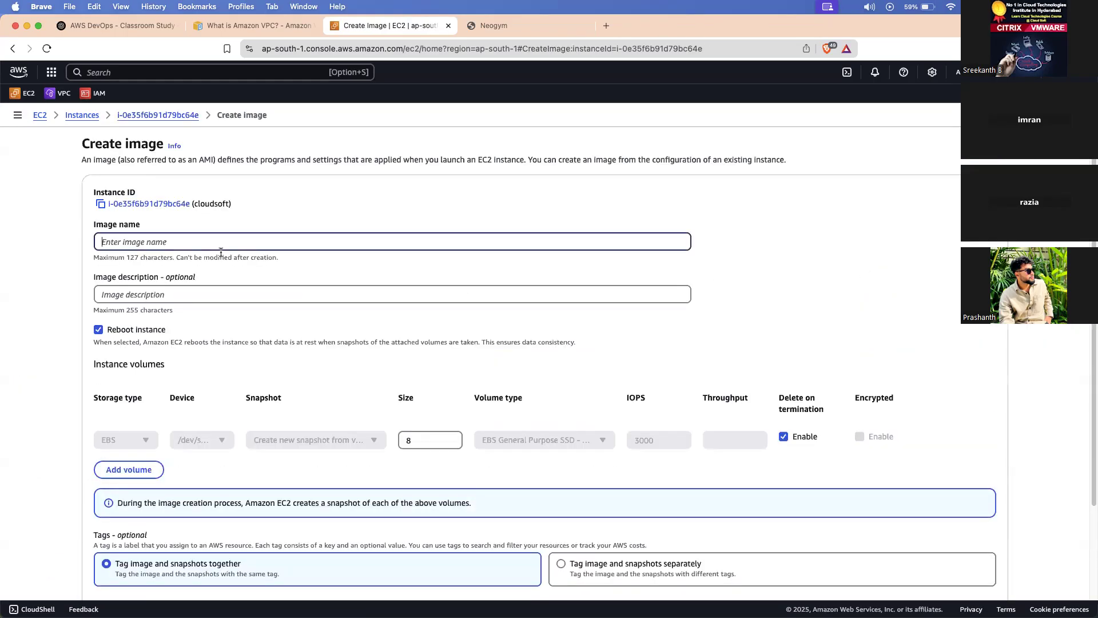
type("cloudsoft")
type("gym")
key("BackSpace")
key("BackSpace")
key("BackSpace")
key("BackSpace")
key("BackSpace")
key("BackSpace")
key("BackSpace")
key("BackSpace")
key("BackSpace")
type("neogymami")
Enter the image description "created neogym webserever using ec2 instance".
left_click(200, 292)
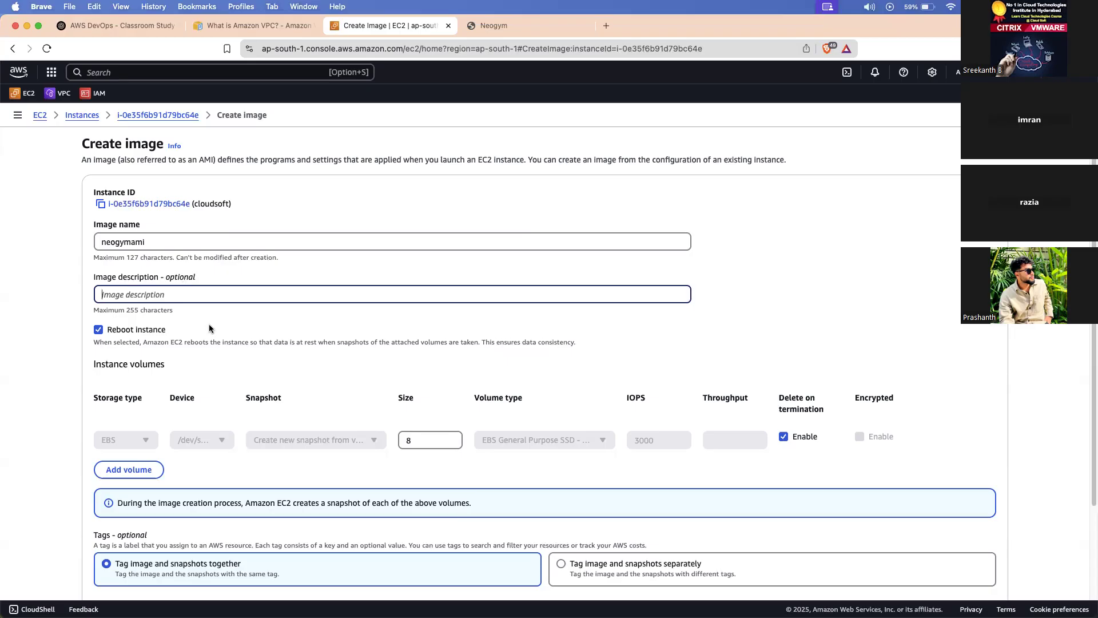
scroll(209, 325, "down", 1)
scroll(211, 323, "down", 2)
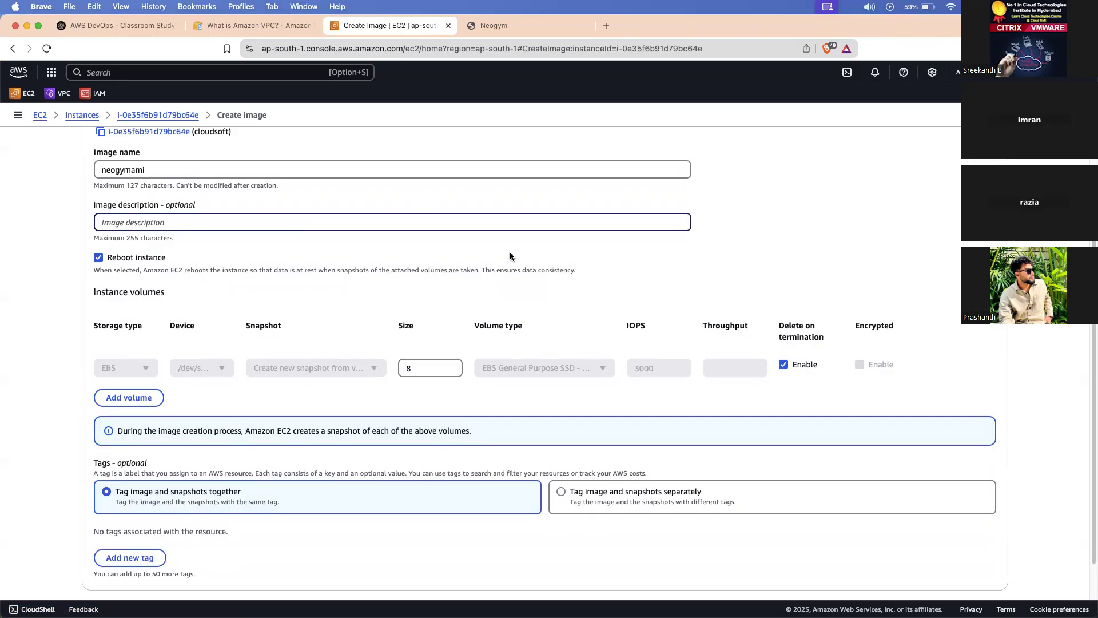
scroll(510, 256, "down", 2)
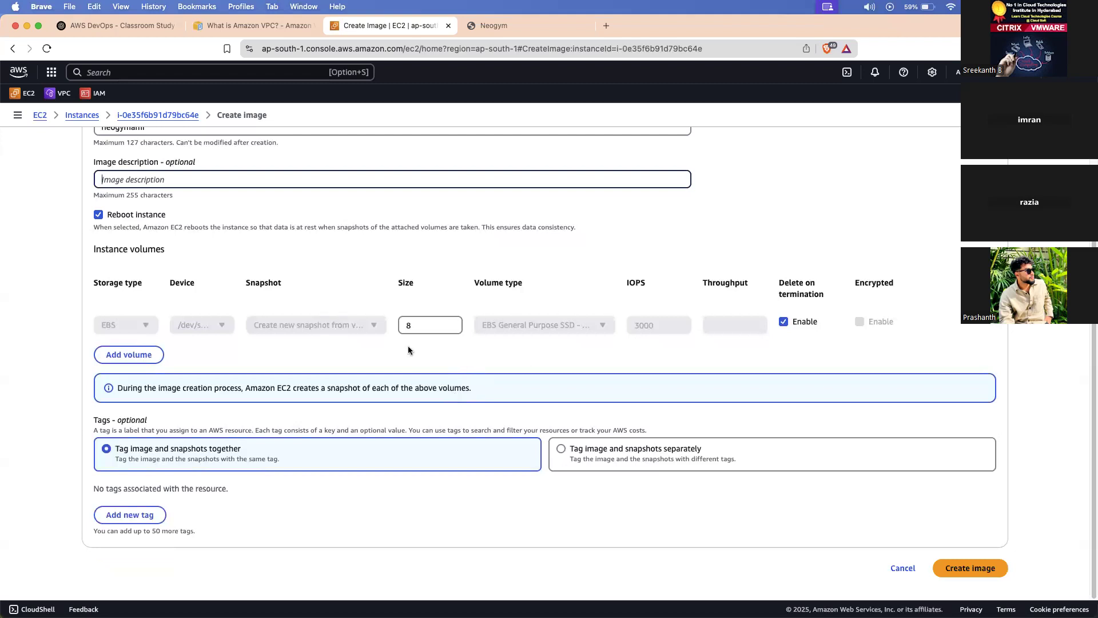
scroll(235, 444, "up", 1)
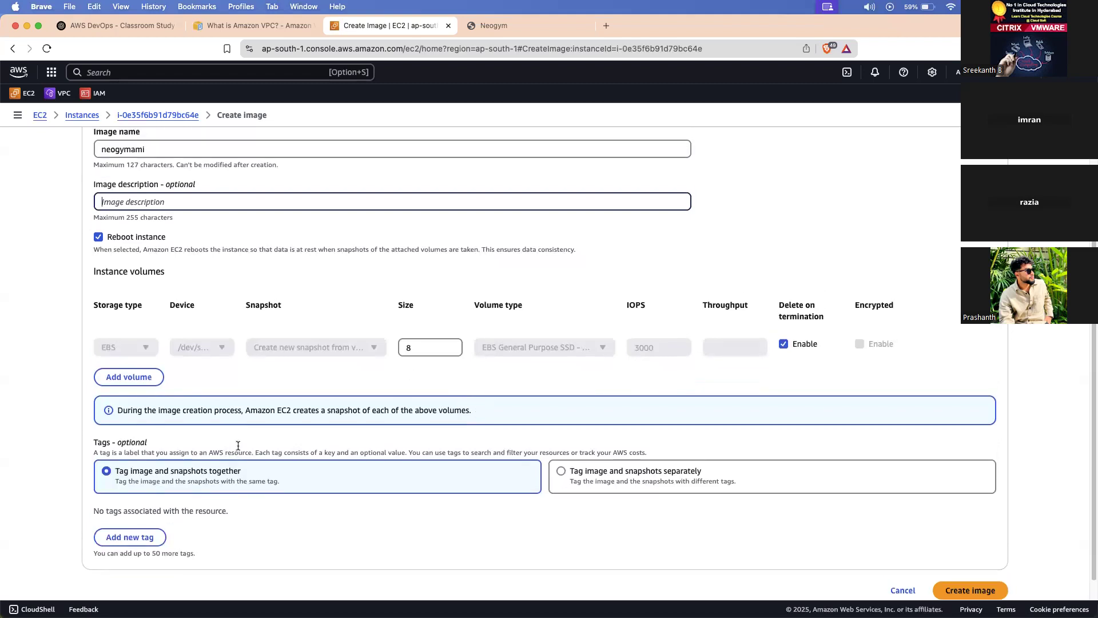
type("created neogym")
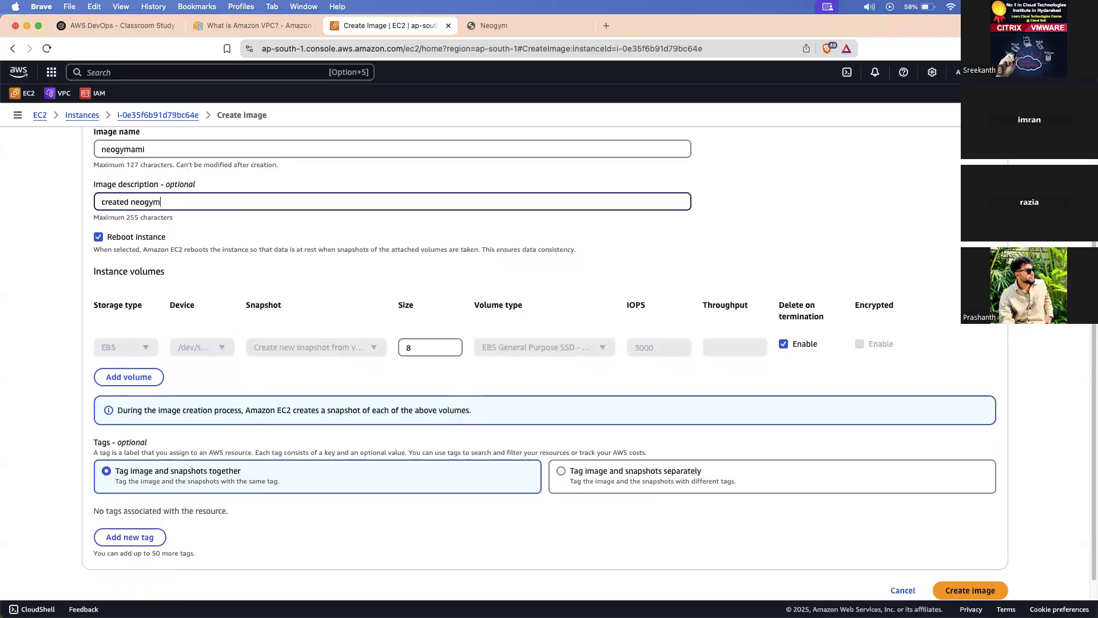
type(" webserever using ec2 s")
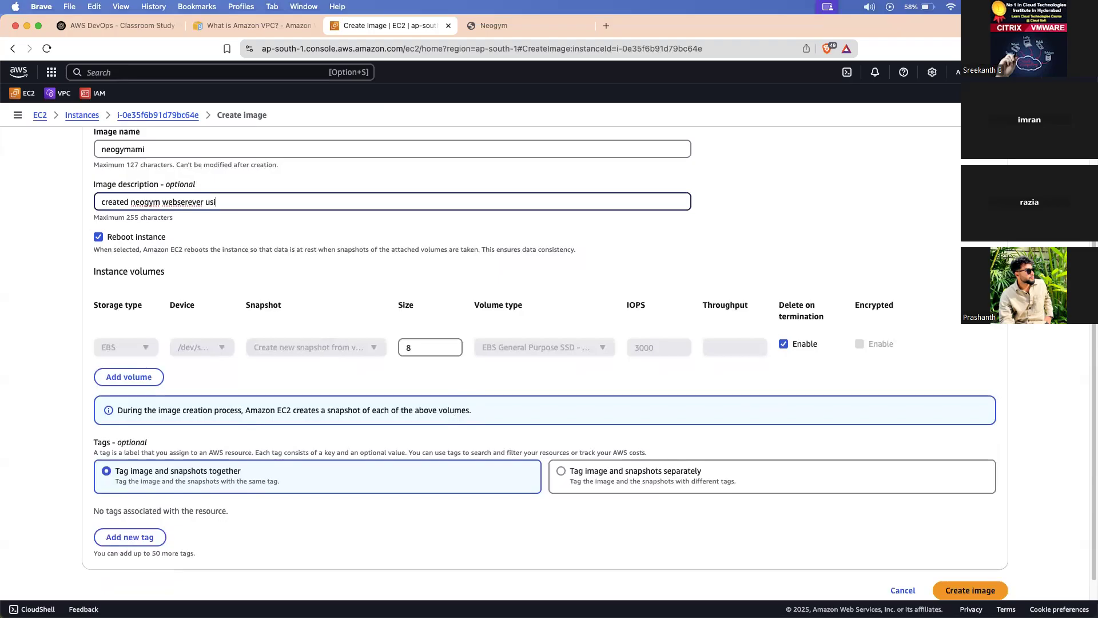
key("BackSpace")
type("instance")
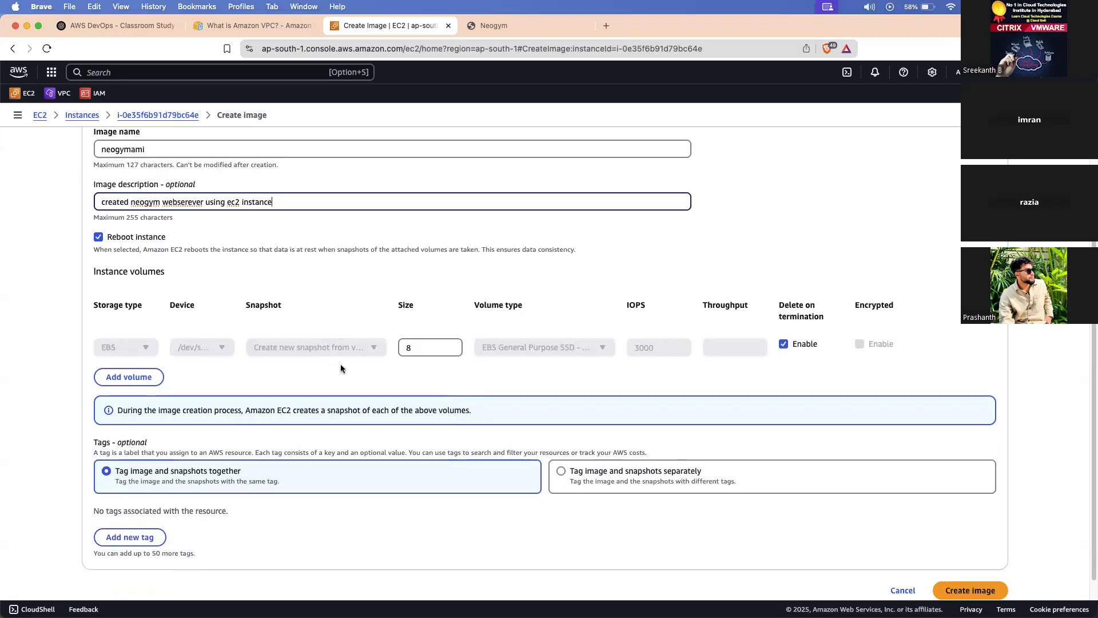
Review the image settings and create the AMI with the reboot option and the 8 GiB volume kept.
scroll(341, 365, "down", 1)
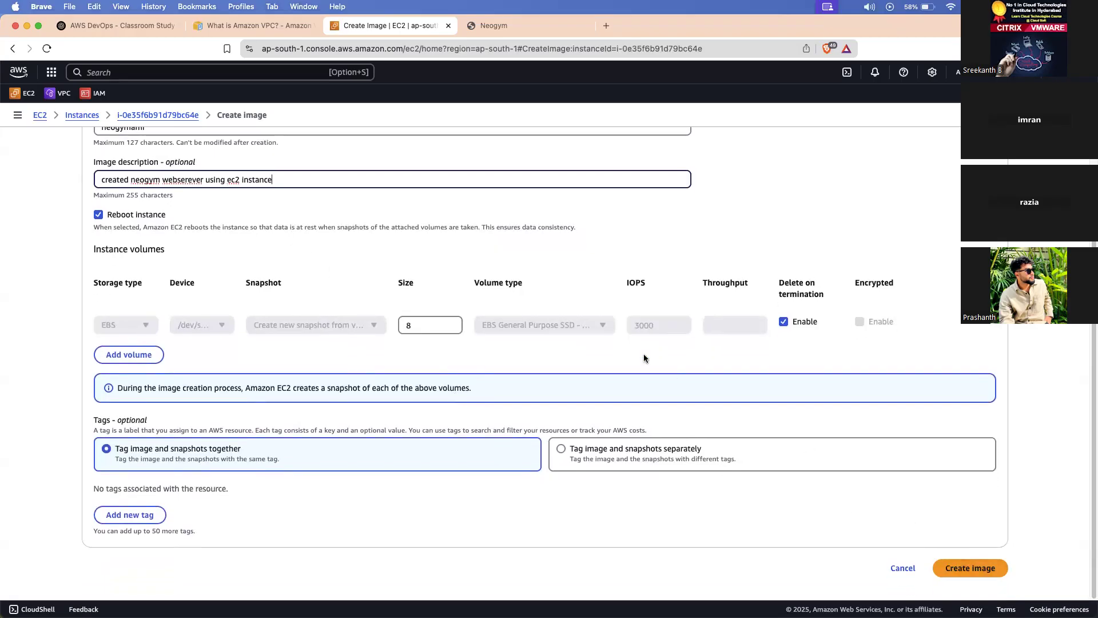
scroll(644, 359, "up", 3)
scroll(644, 359, "down", 3)
left_click(968, 568)
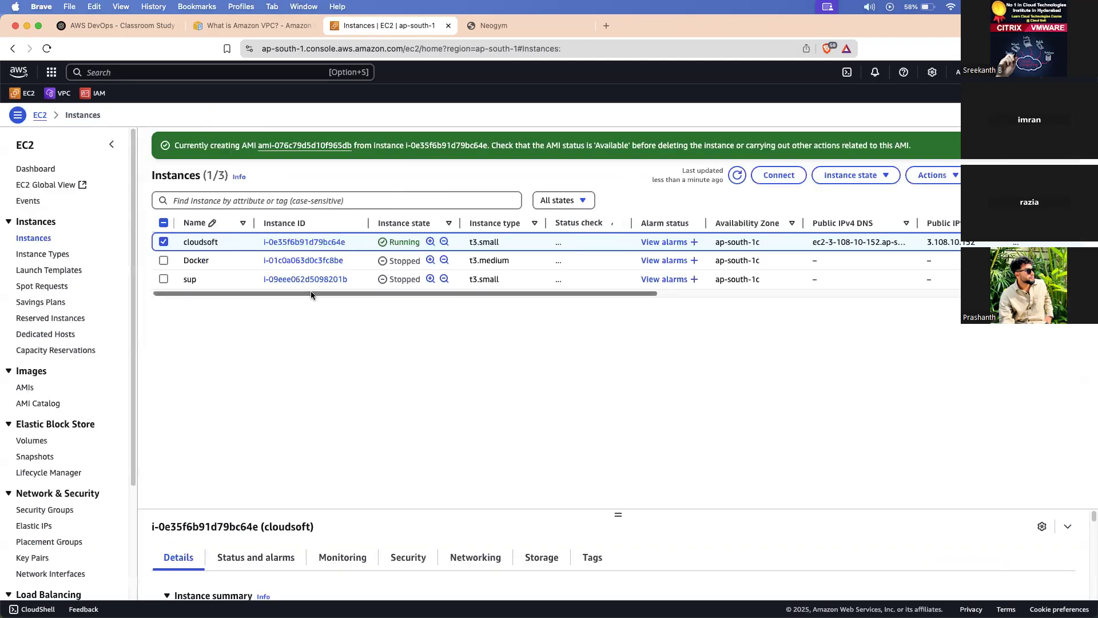
Open the list of owned AMIs and select the neogymami image to show its details.
scroll(45, 366, "down", 1)
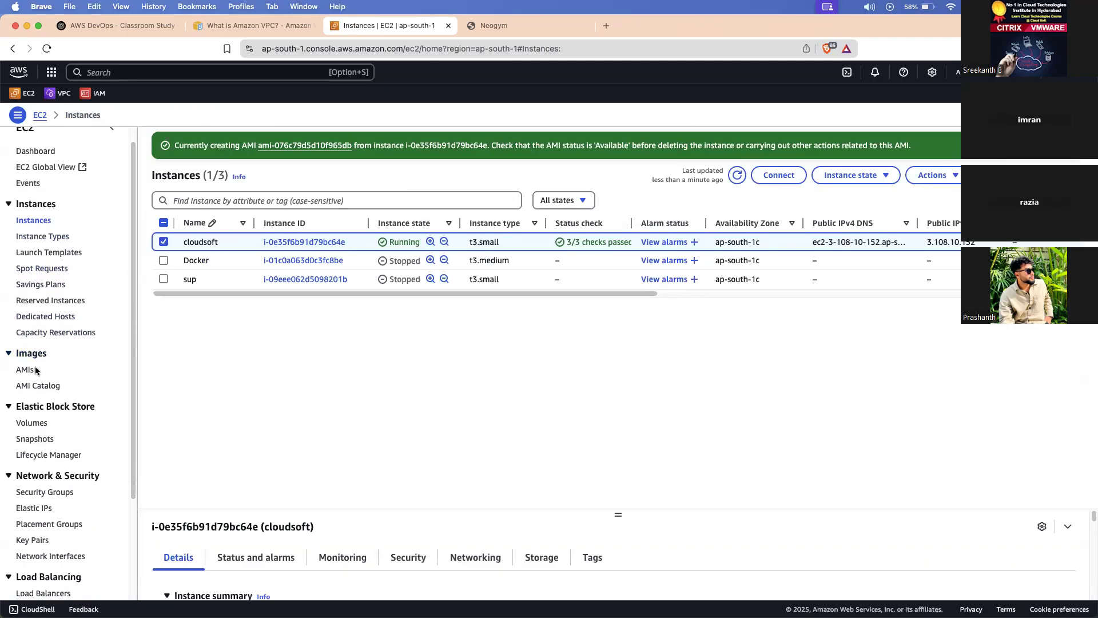
left_click(40, 369)
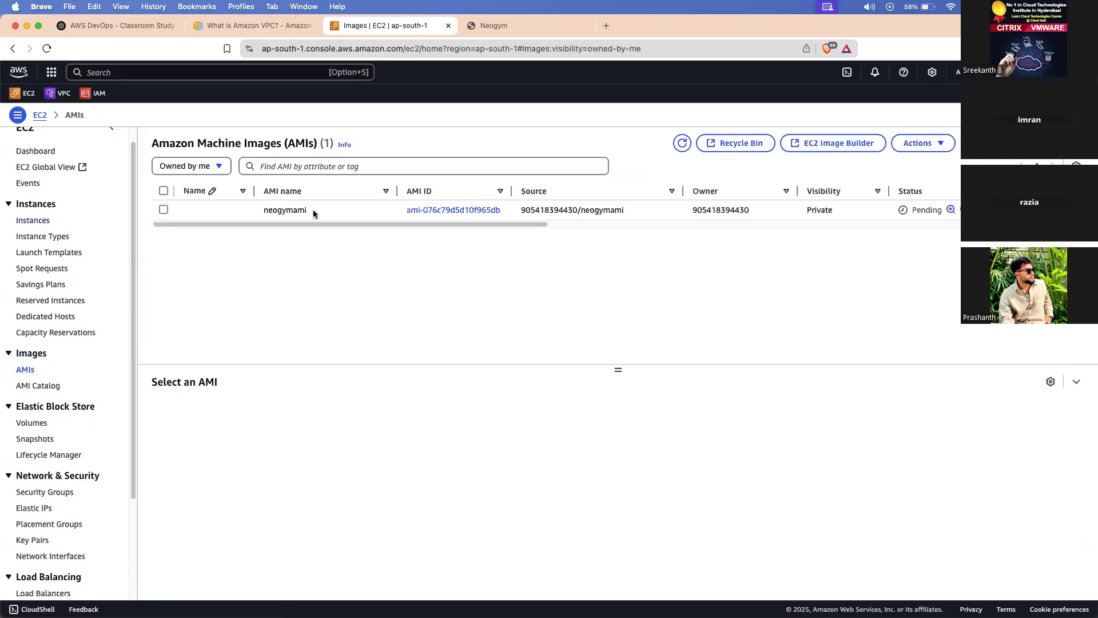
double_click(285, 210)
left_click(432, 304)
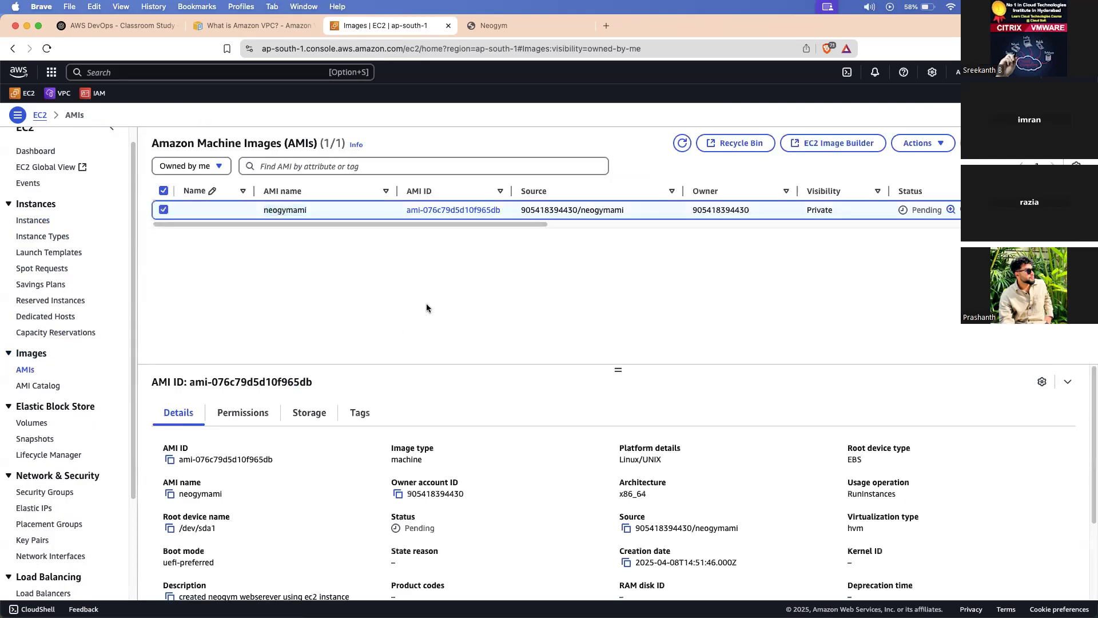
Examine the actions available for the neogymami image and its remaining columns, including status, creation date and platform.
left_click(919, 143)
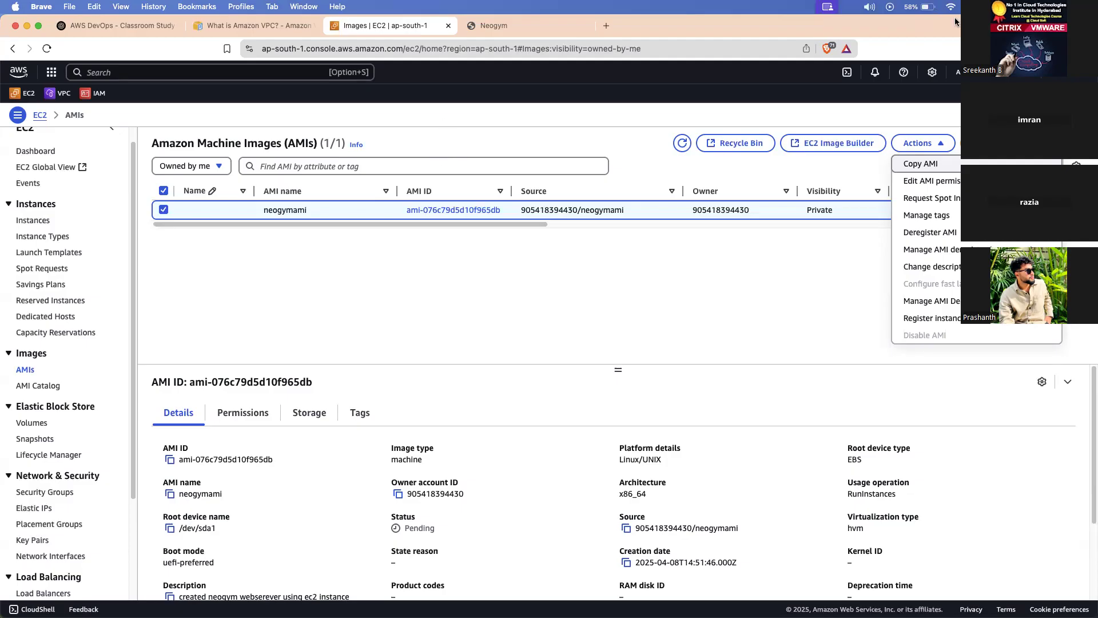
left_click(735, 239)
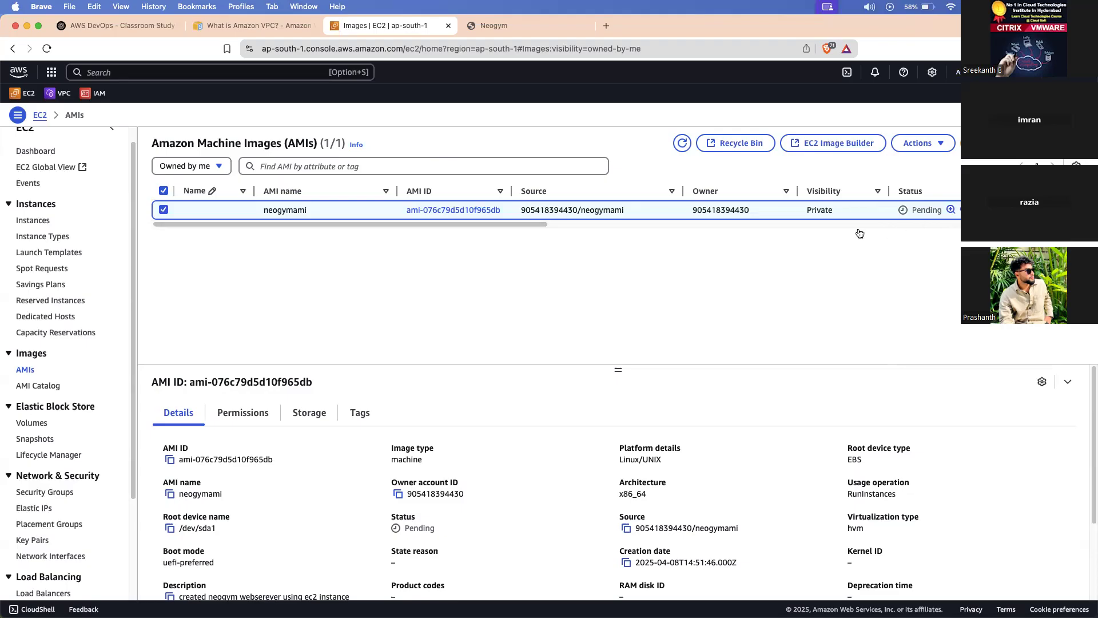
left_click_drag(513, 223, 840, 234)
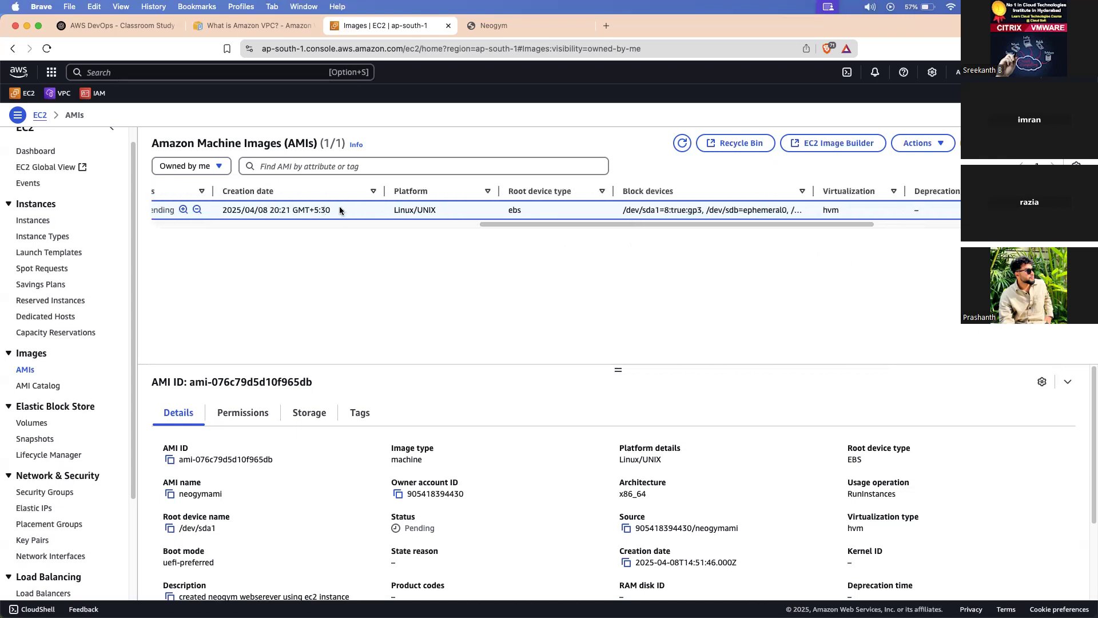
left_click_drag(339, 210, 275, 200)
left_click_drag(521, 225, 177, 223)
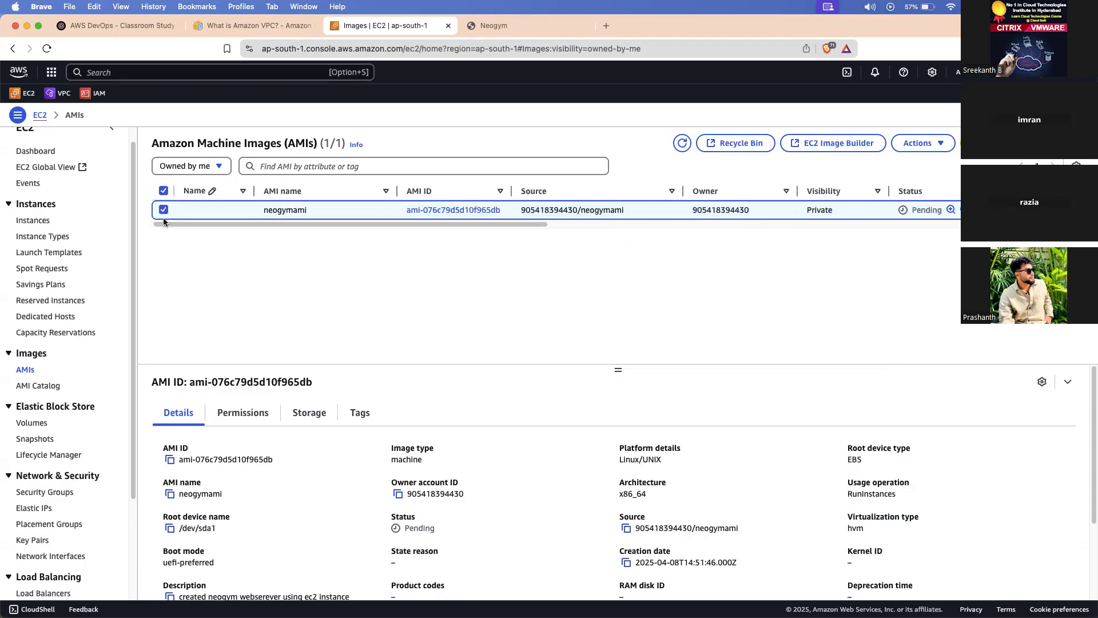
Set the Name tag of the neogymami image to cloudsoft.
left_click(215, 211)
type("clou")
type("dsoft\\")
key("BackSpace")
key("Return")
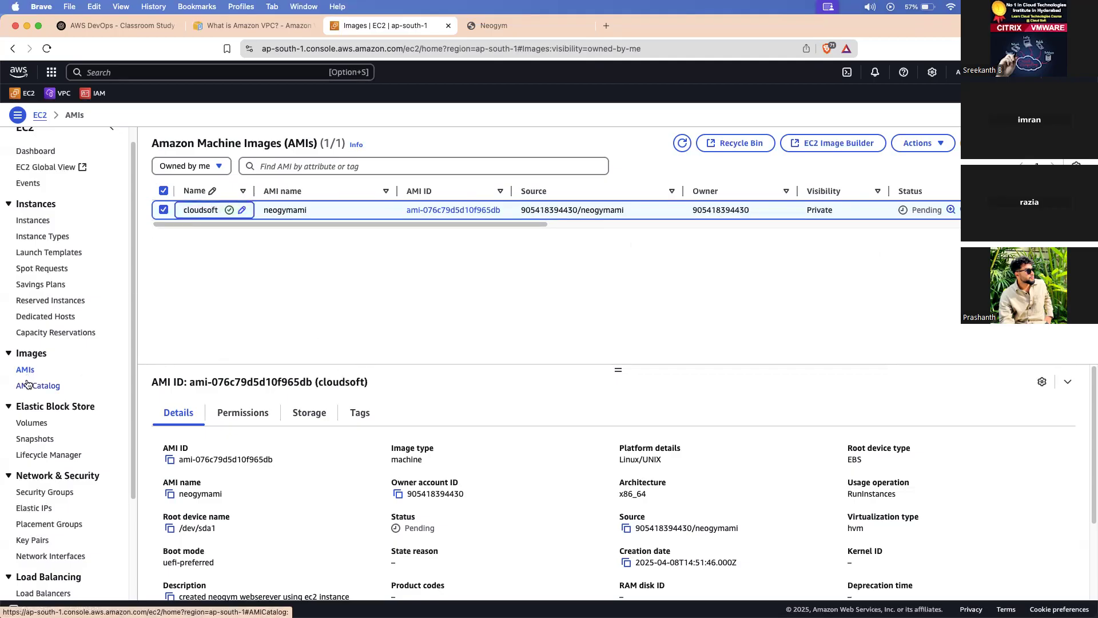
Open the Auto Scaling Groups page of the EC2 console.
scroll(47, 366, "down", 2)
scroll(47, 349, "down", 4)
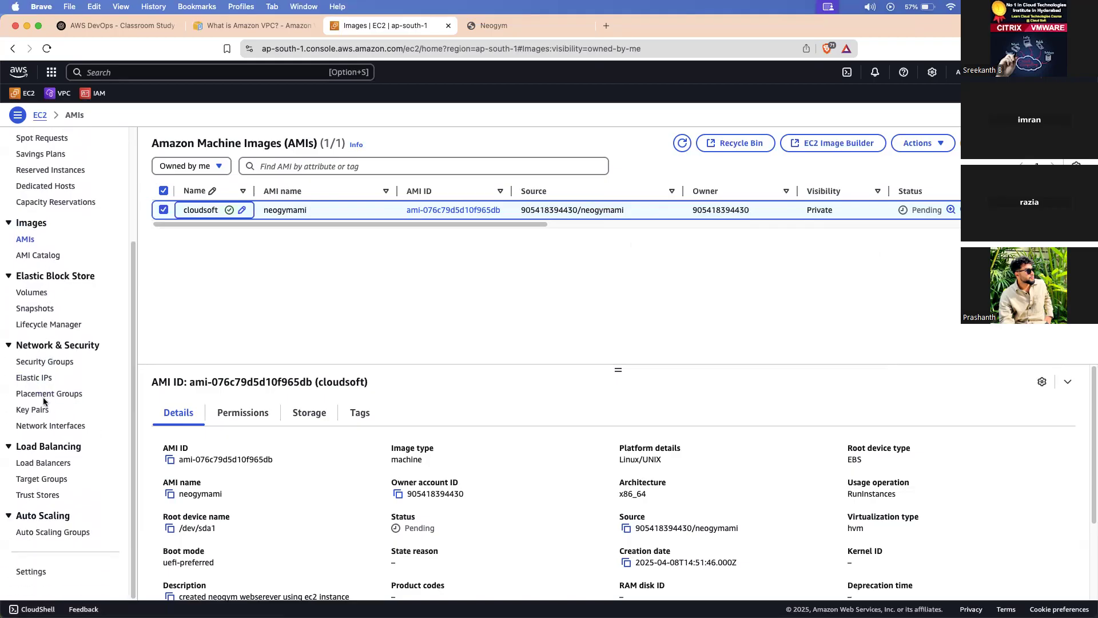
left_click(55, 532)
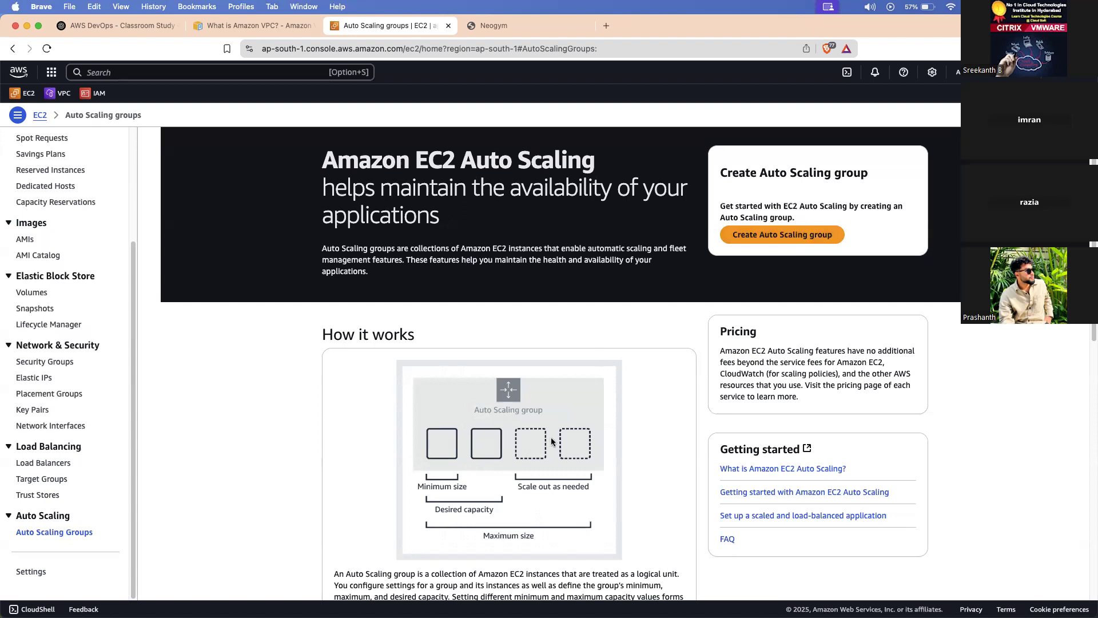
Examine the Auto Scaling diagram of minimum size, desired capacity and maximum size at an enlarged page zoom.
scroll(549, 435, "down", 4)
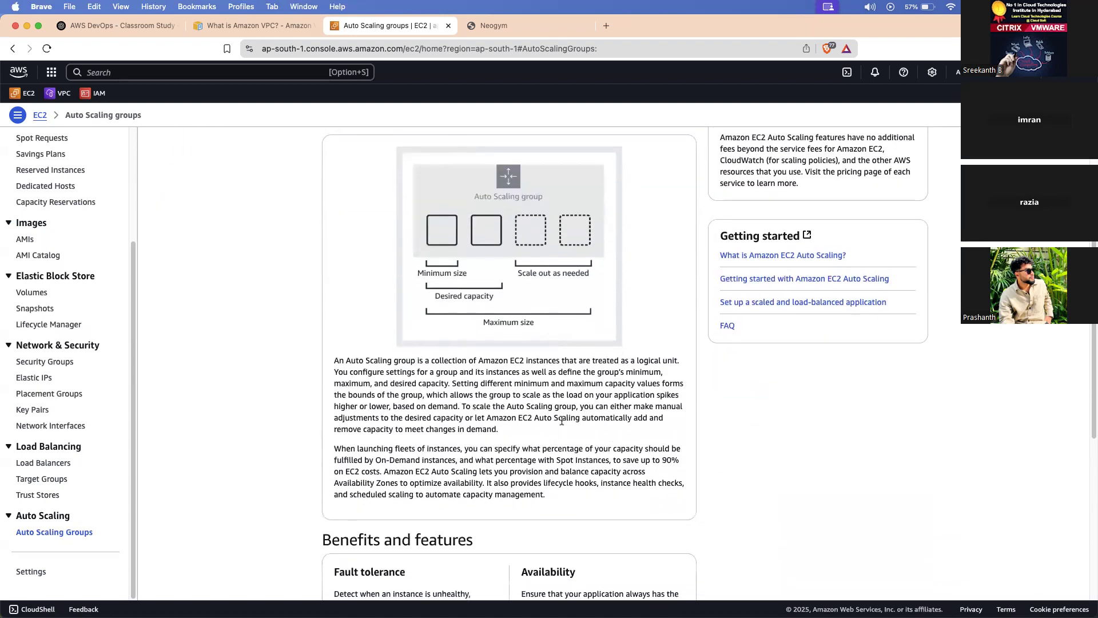
key("super+equal")
key("super+equal")
key("super+equal")
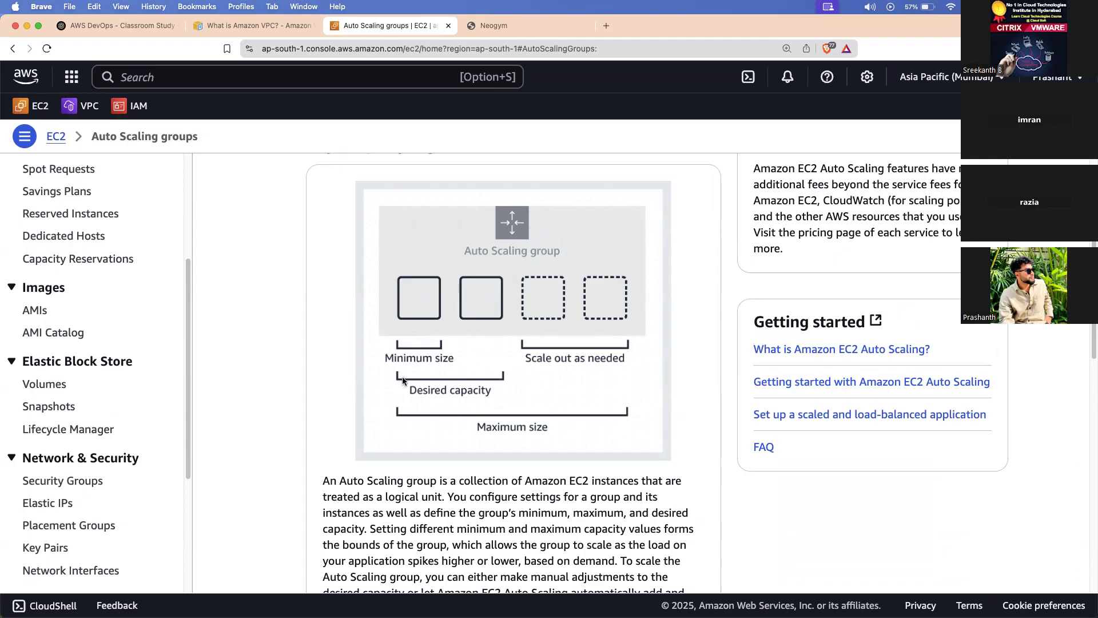
scroll(403, 379, "down", 1)
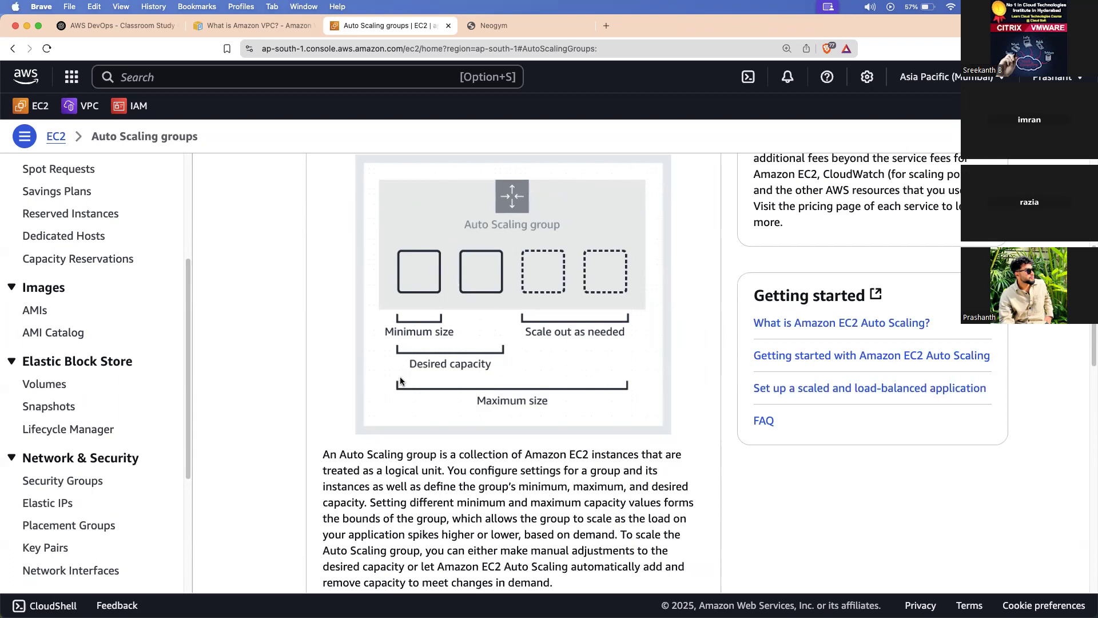
scroll(482, 397, "down", 5)
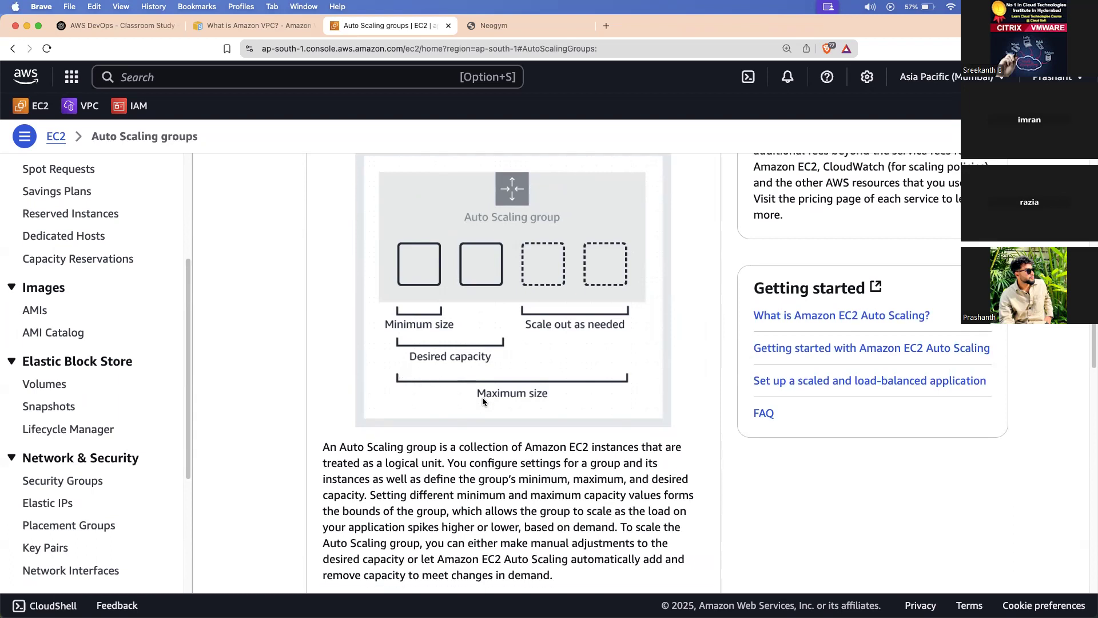
scroll(482, 399, "up", 6)
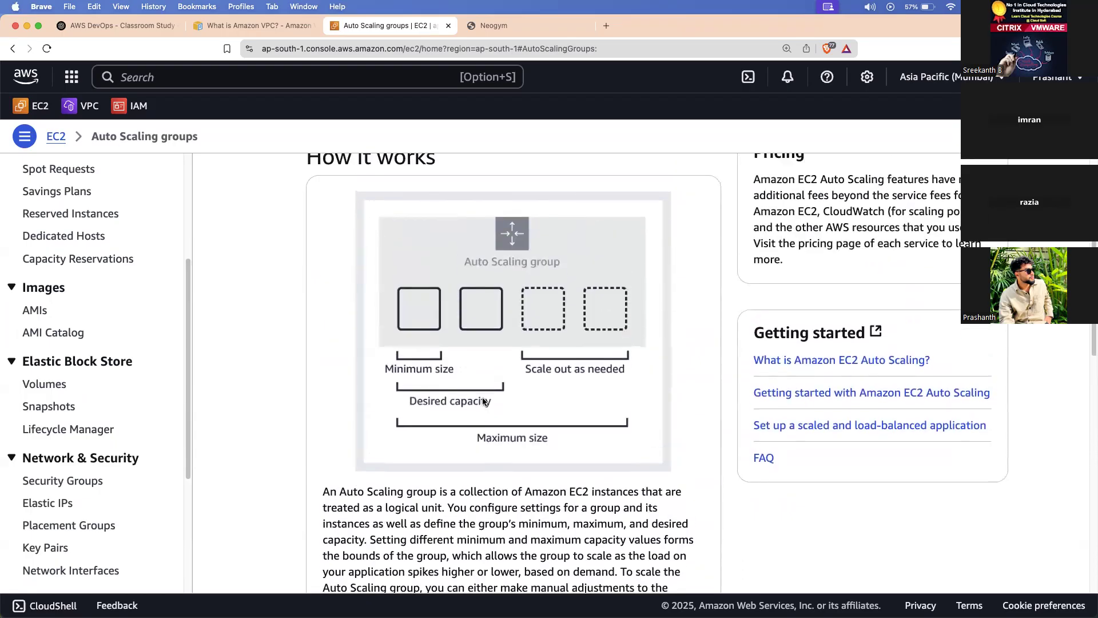
Return the Auto Scaling page to its default zoom level, closing the CloudShell pane opened by mistake.
left_click(787, 48)
left_click(778, 70)
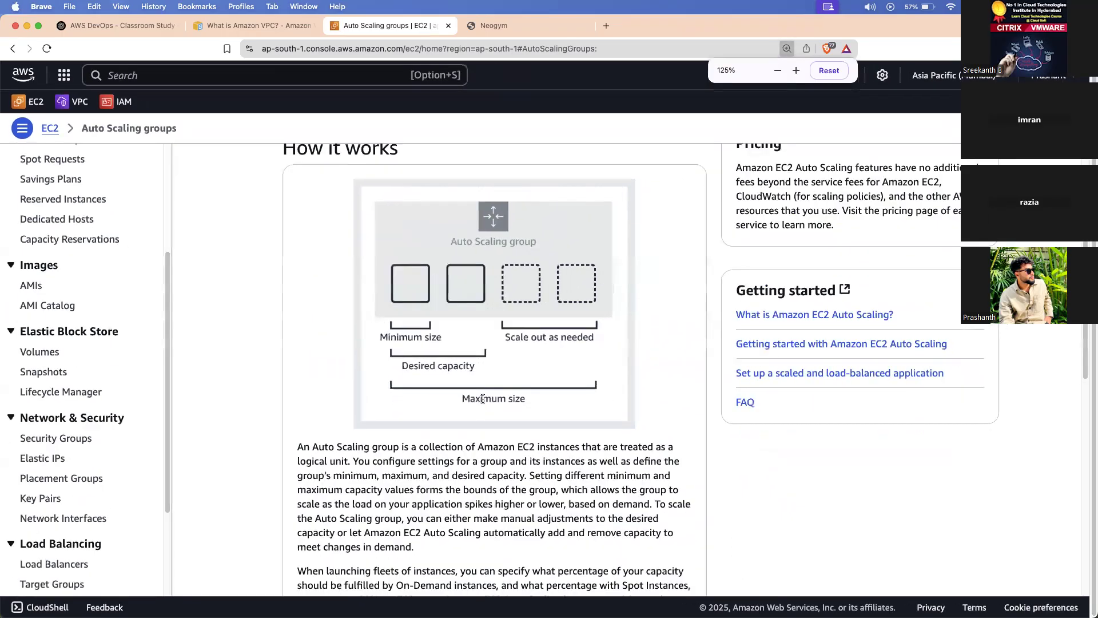
left_click(777, 71)
left_click(822, 75)
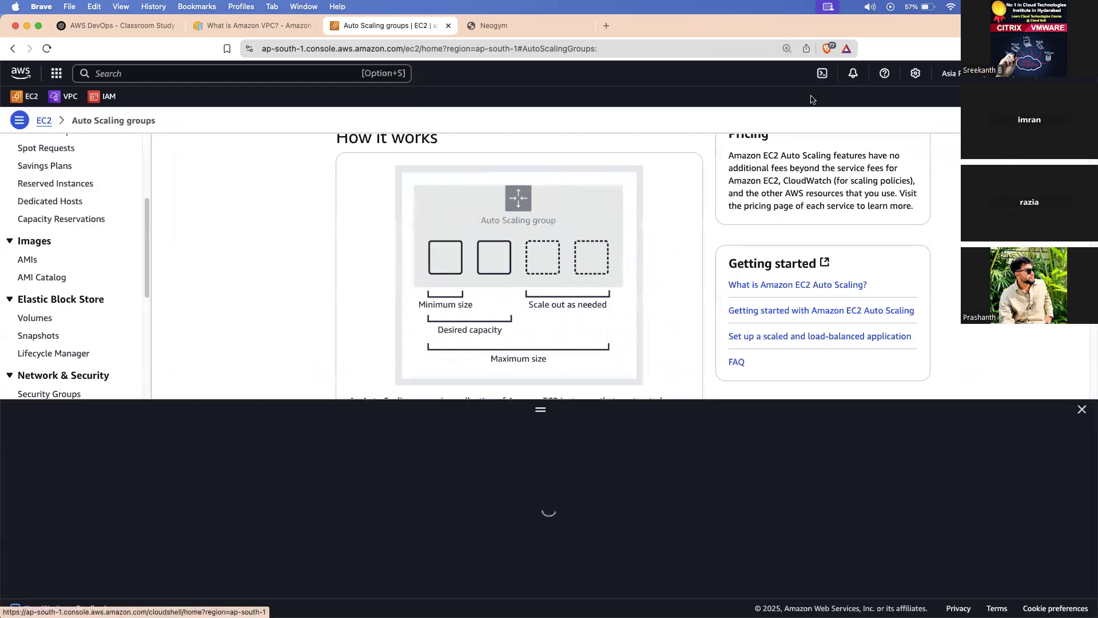
left_click(1083, 409)
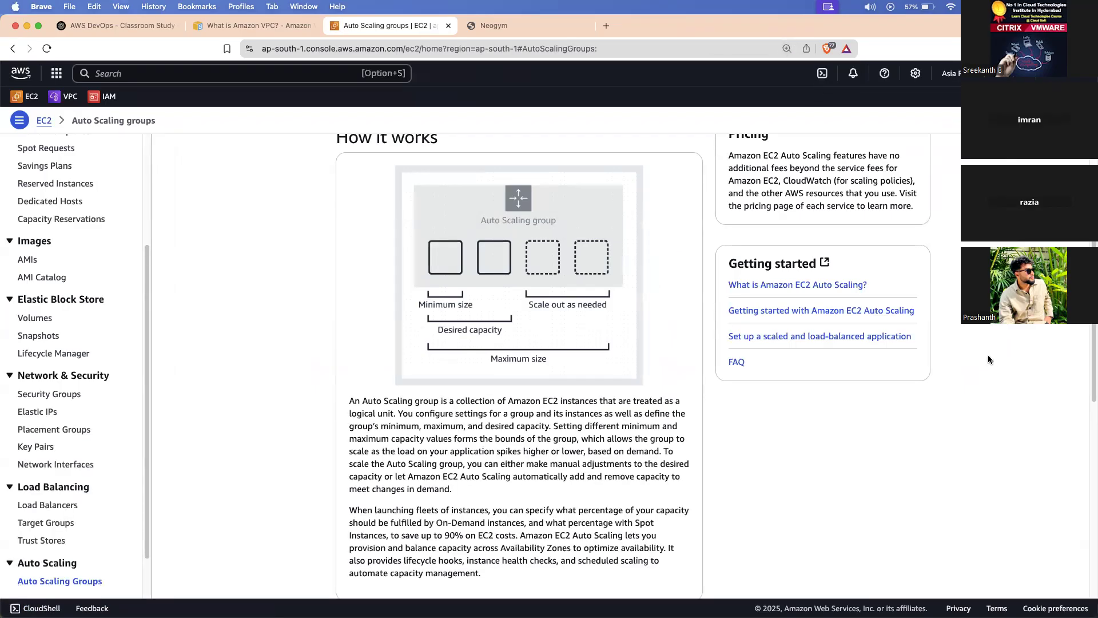
key("super+minus")
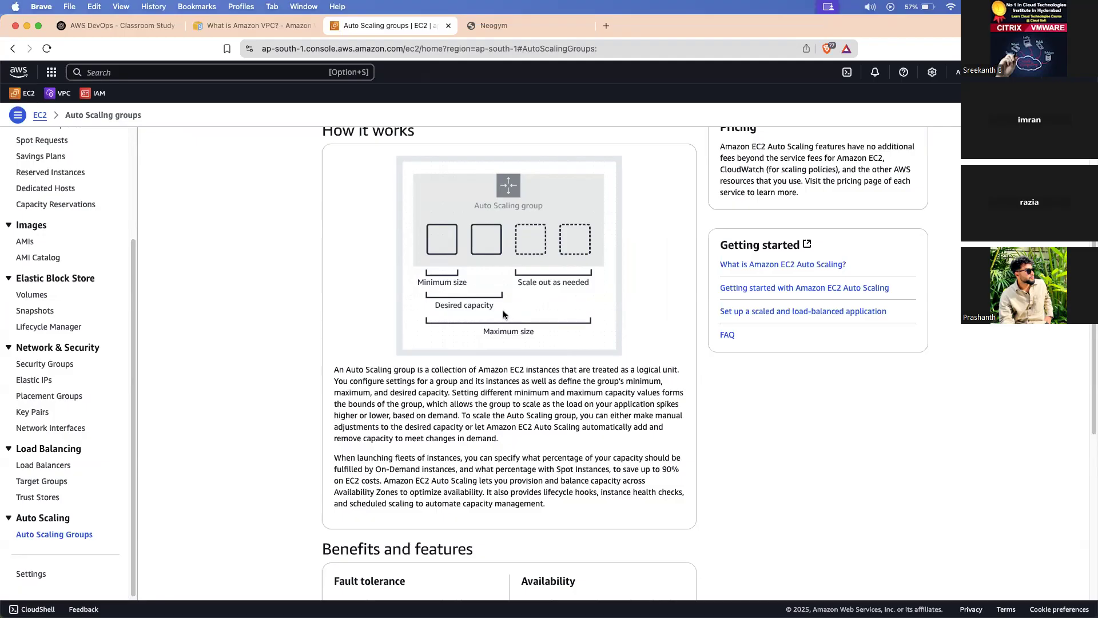
Start creating an Auto Scaling group and name it neogym auto scaling.
scroll(504, 314, "up", 4)
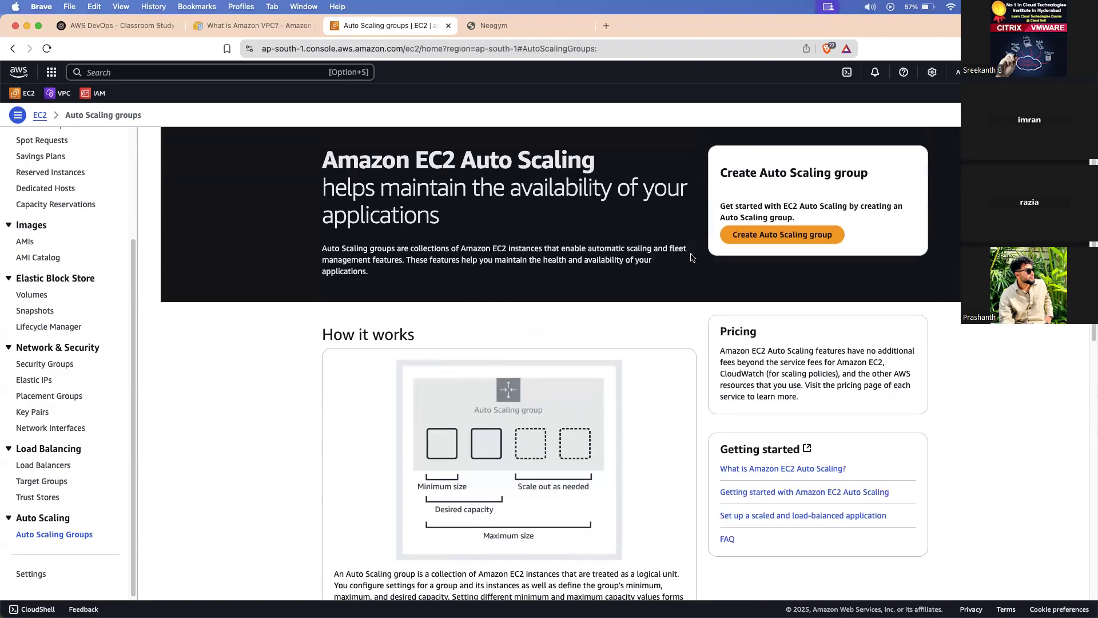
left_click(784, 235)
left_click(320, 248)
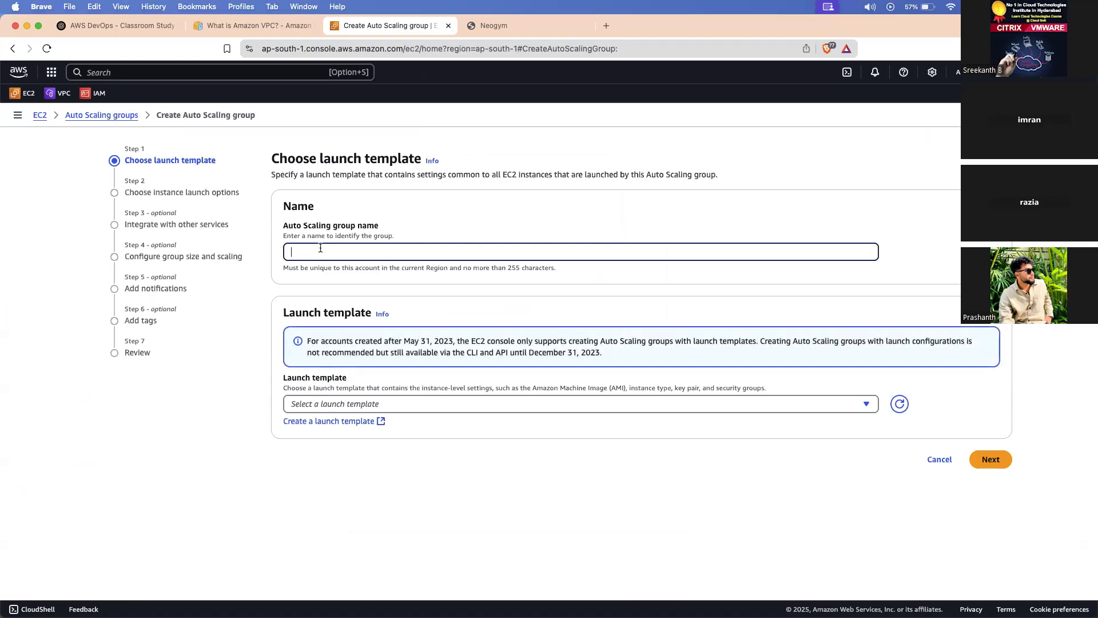
type("neogym")
left_click(374, 404)
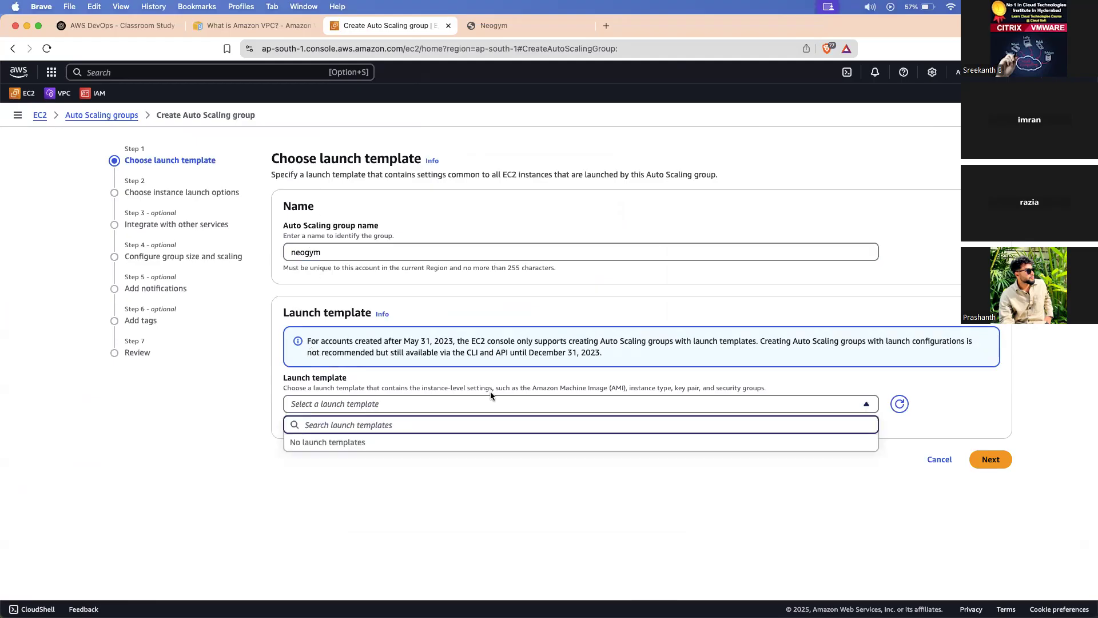
left_click(899, 404)
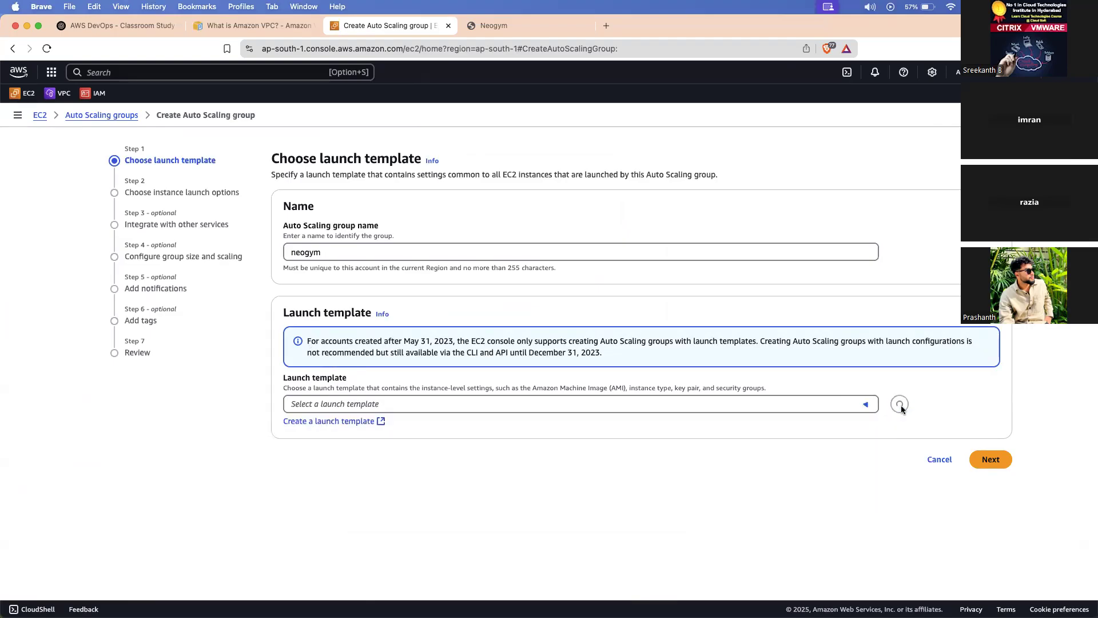
left_click(712, 253)
type("auto")
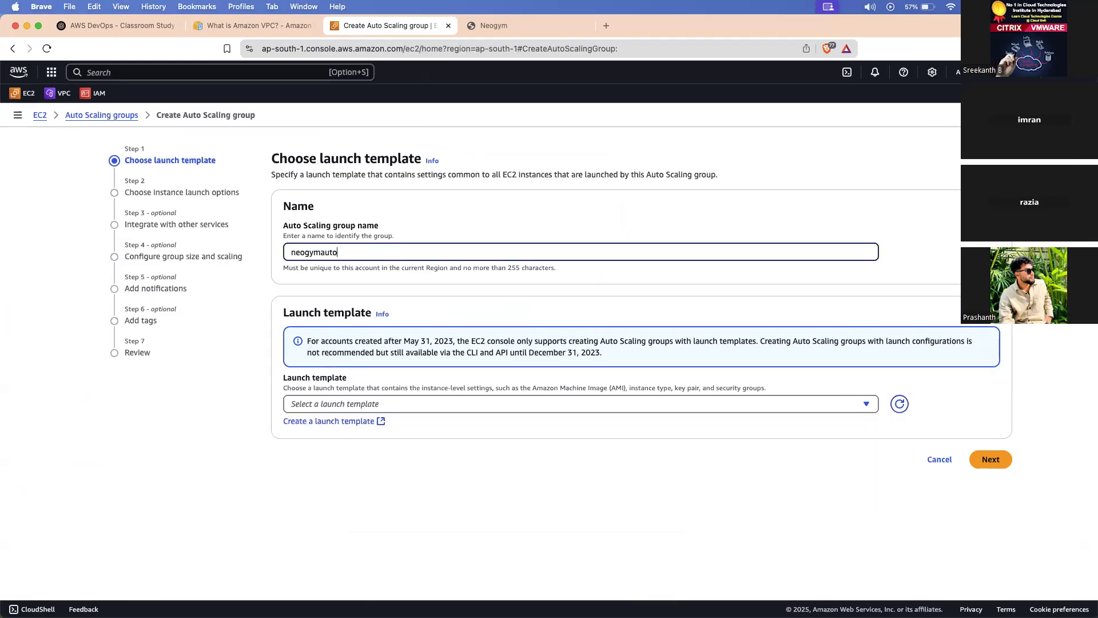
type("scaling")
left_click(321, 252)
left_click(338, 252)
left_click(629, 302)
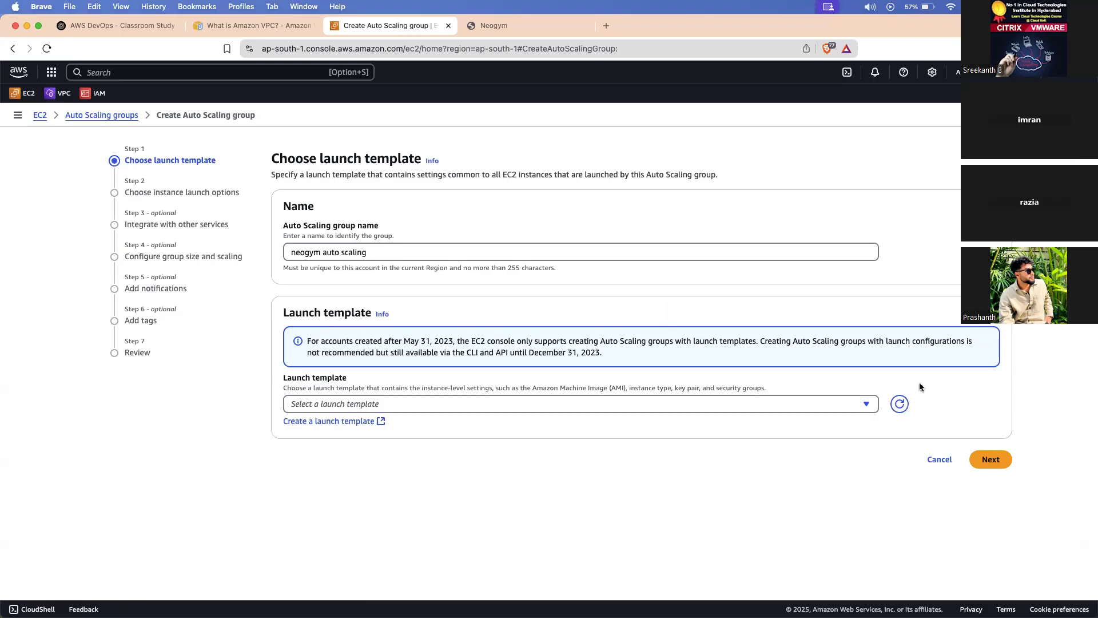
Refresh the launch template choices and read the notice about using launch templates instead of launch configurations.
left_click(900, 404)
left_click_drag(886, 341, 969, 341)
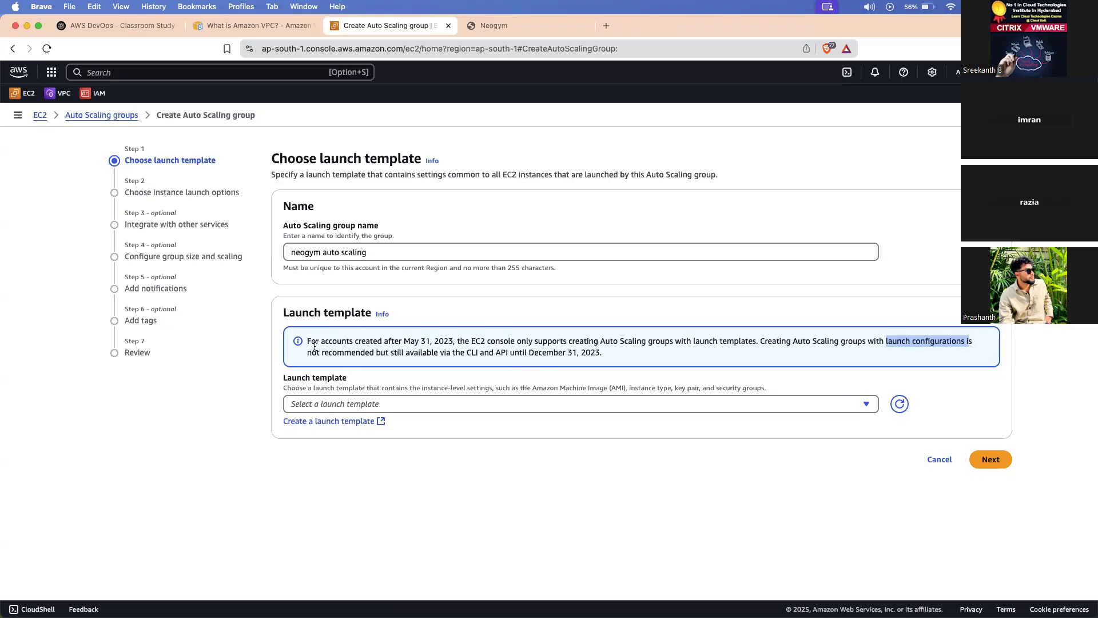
left_click_drag(309, 341, 452, 340)
left_click_drag(309, 341, 456, 342)
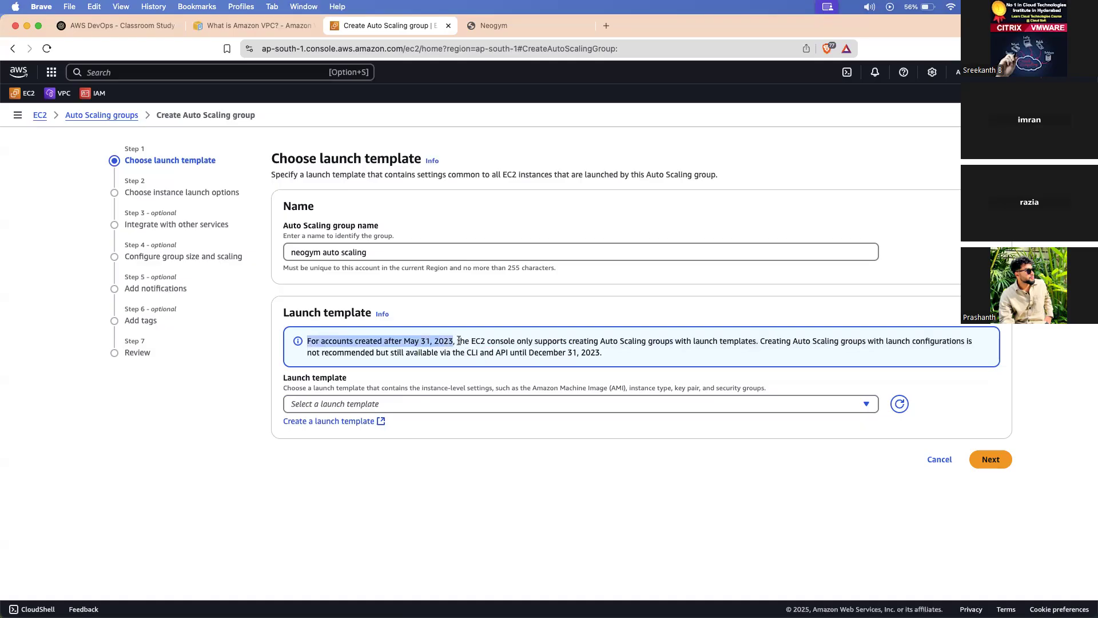
left_click(437, 406)
left_click(437, 407)
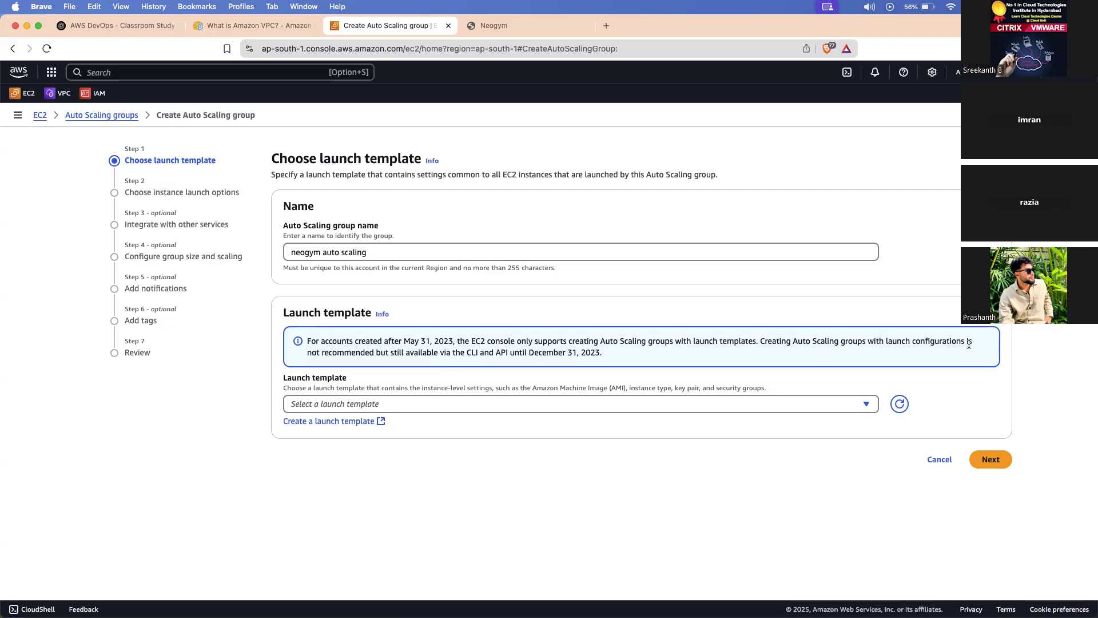
left_click_drag(969, 342, 858, 345)
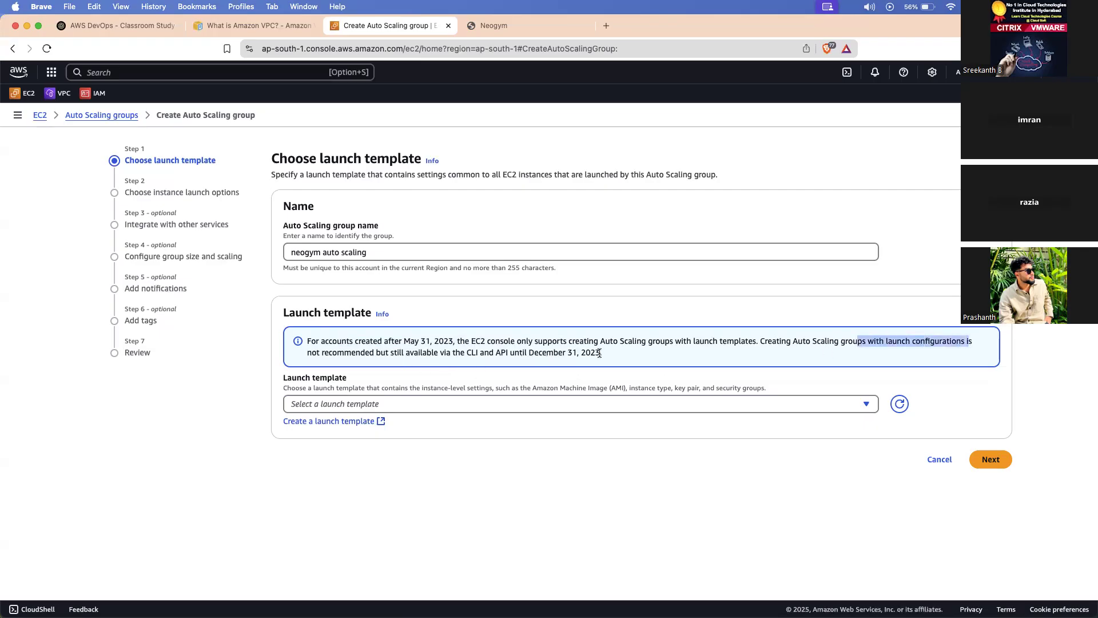
left_click_drag(756, 341, 692, 340)
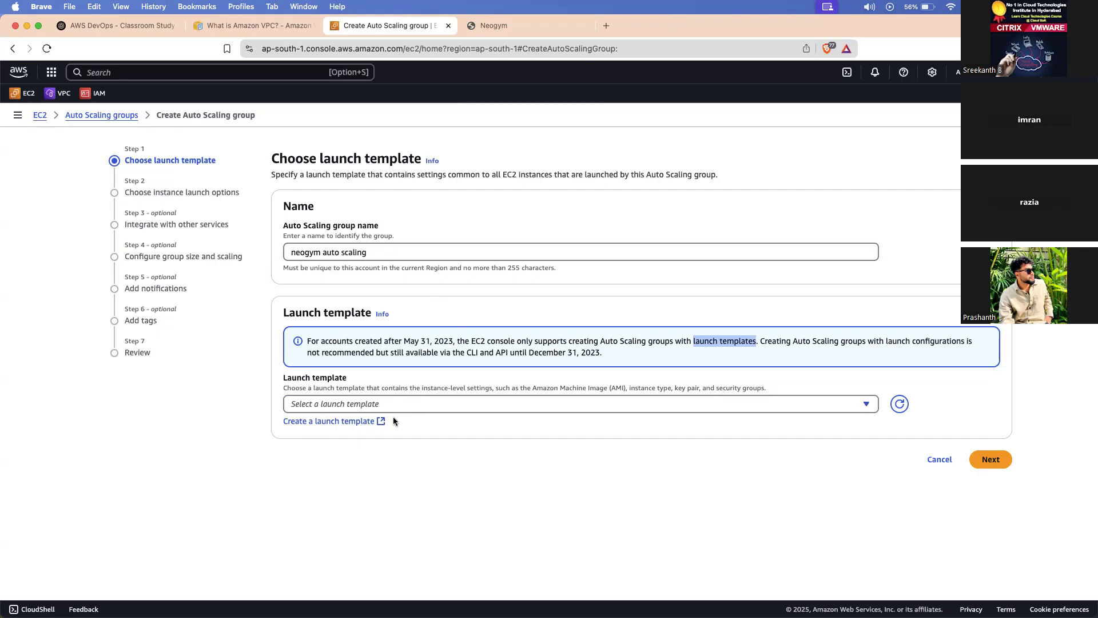
left_click(365, 423)
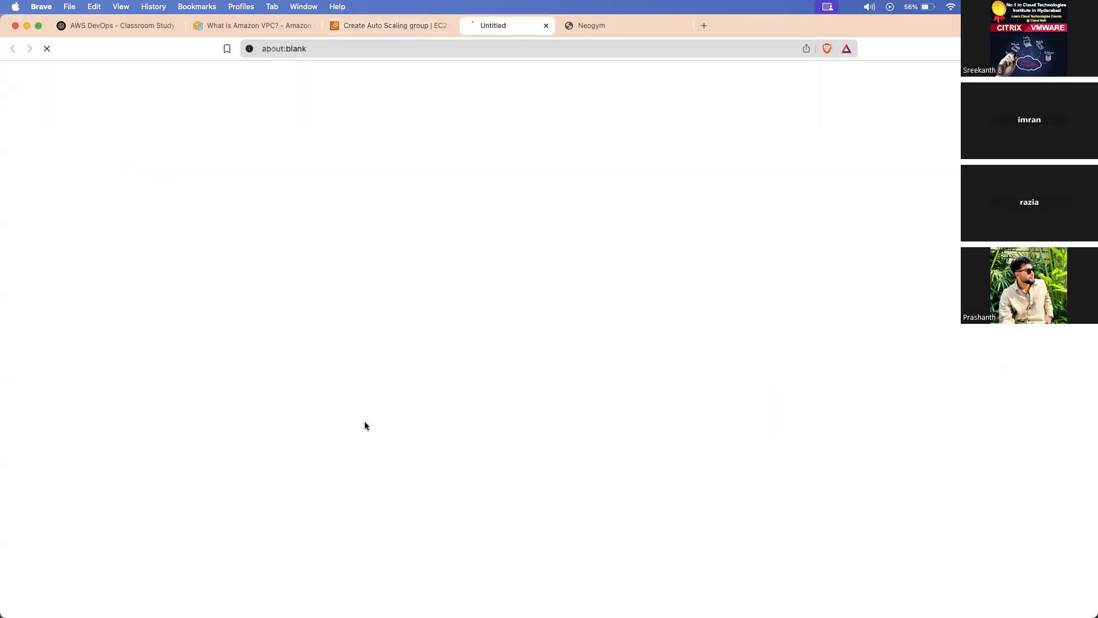
left_click(424, 24)
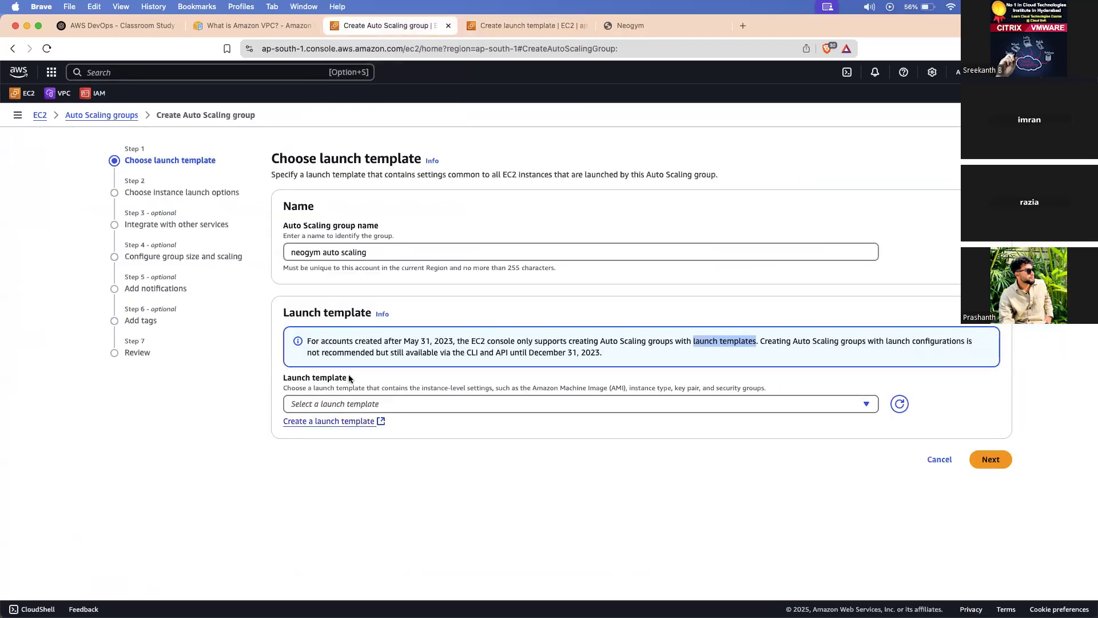
left_click_drag(380, 421, 285, 421)
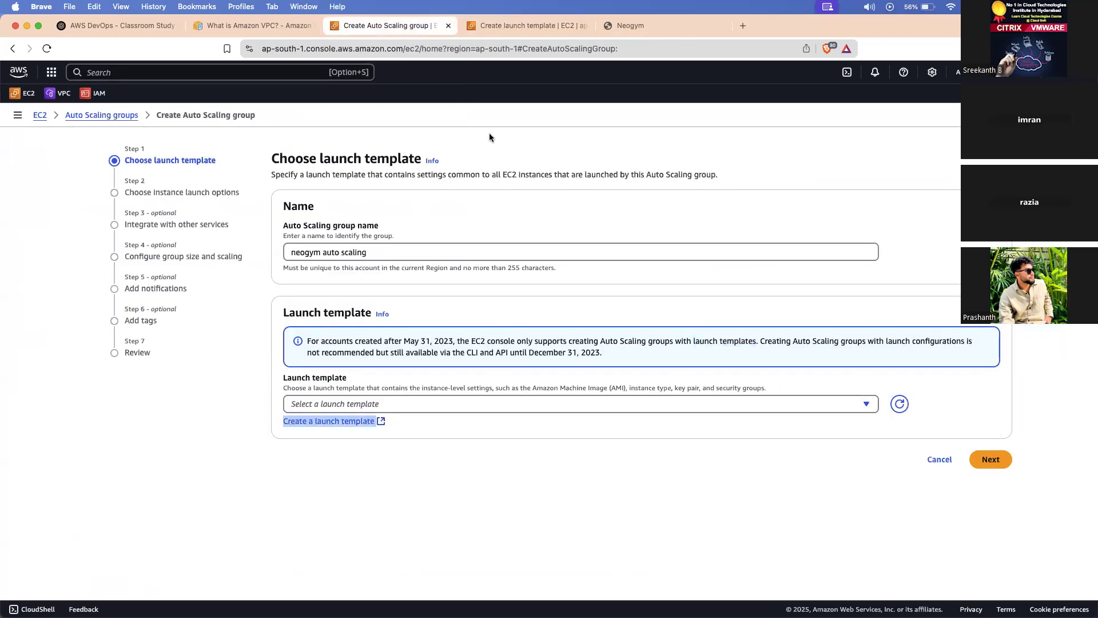
left_click(516, 33)
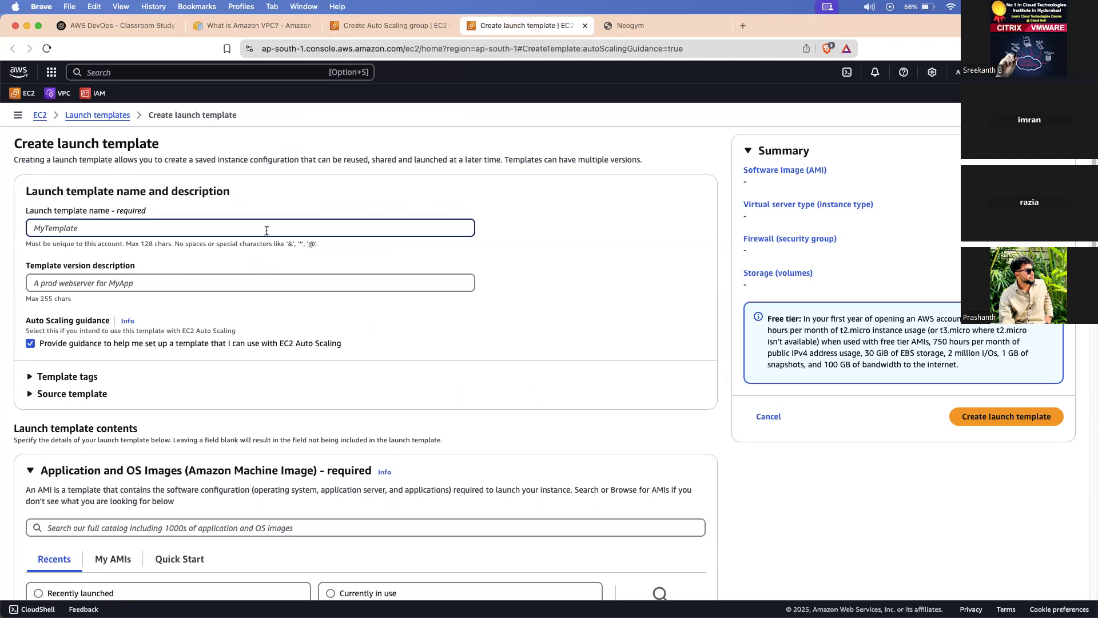
left_click(586, 26)
Open the launch template creation form from the Auto Scaling group wizard and name the template mytemplate.
left_click(366, 421)
type("mytemplate")
left_click(56, 279)
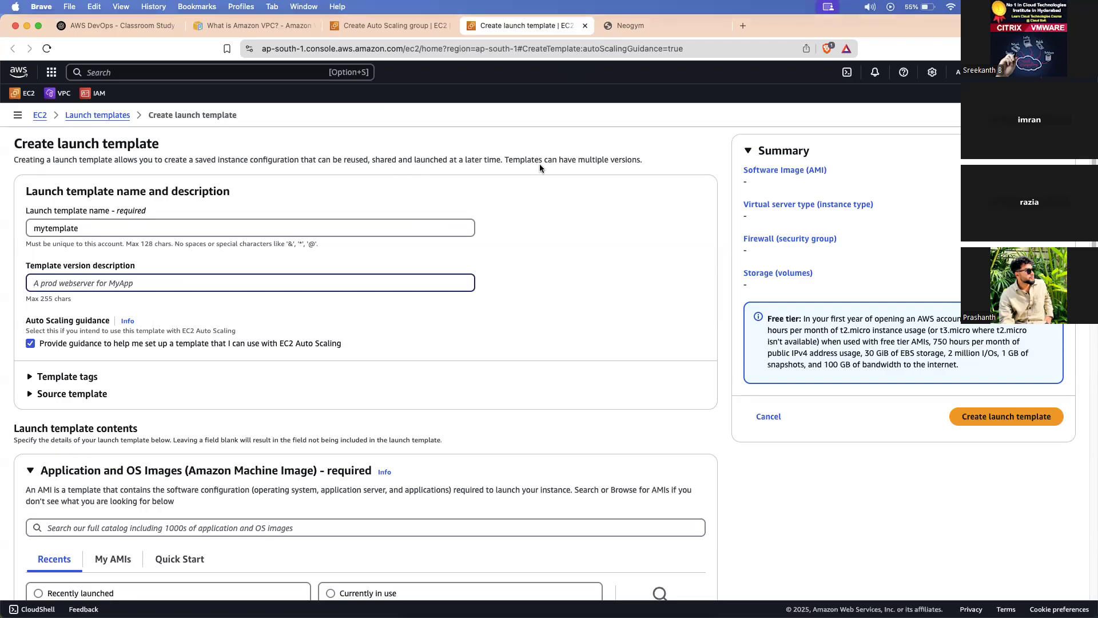
key("ctrl+Up")
left_click(418, 369)
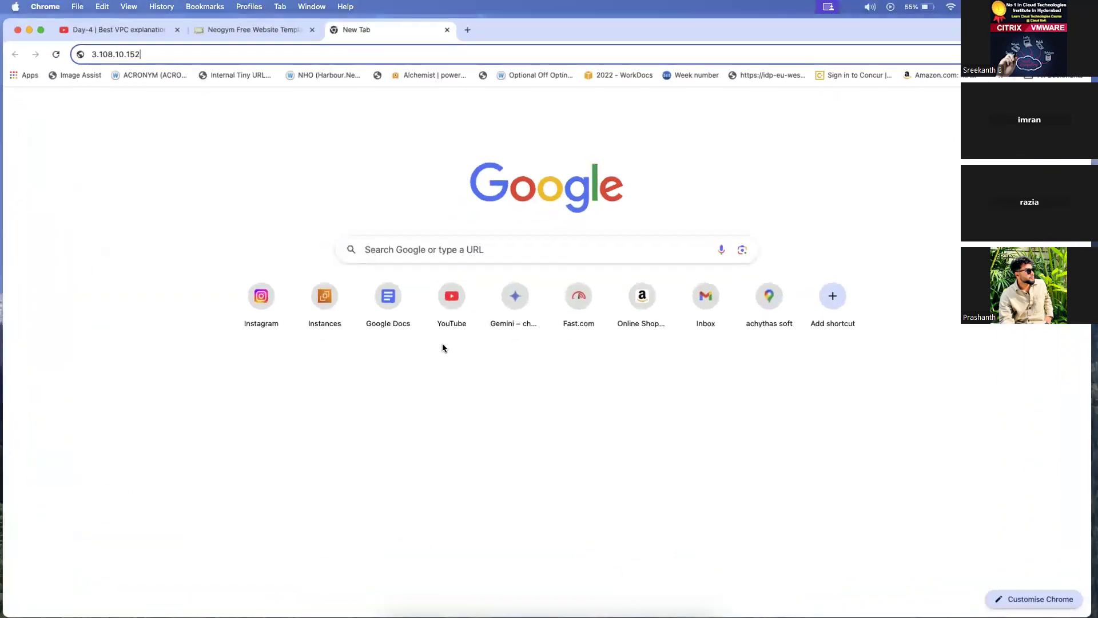
key("super+n")
key("super+w")
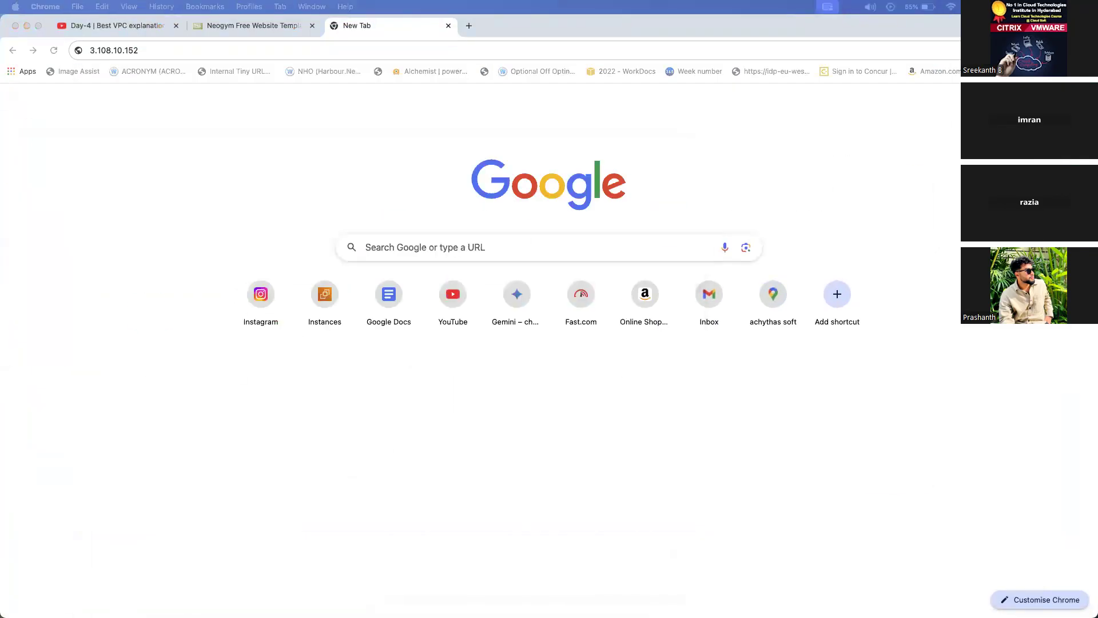
key("ctrl+Up")
left_click(493, 378)
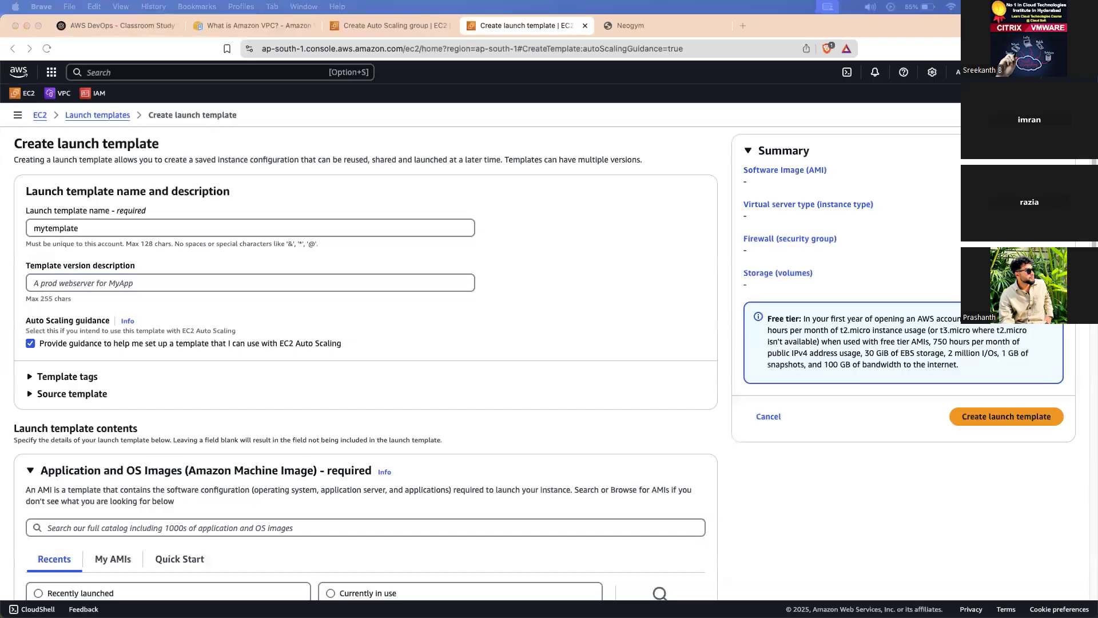
Enter neogym app w version1 web server as the template version description.
left_click(84, 286)
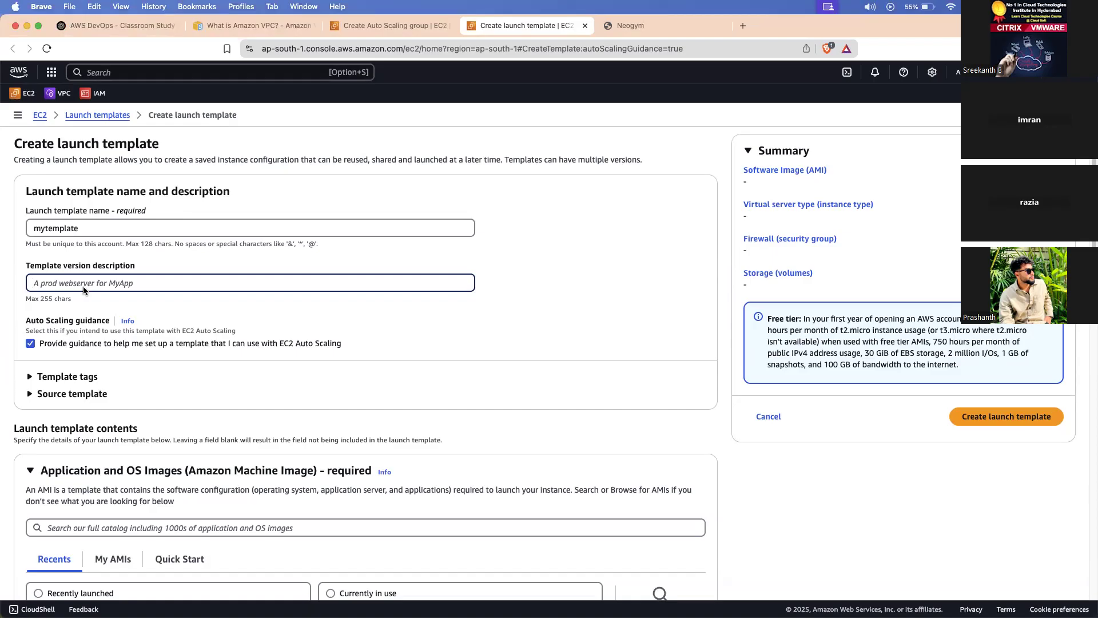
type("neogym app web server")
left_click(80, 283)
type("w version1")
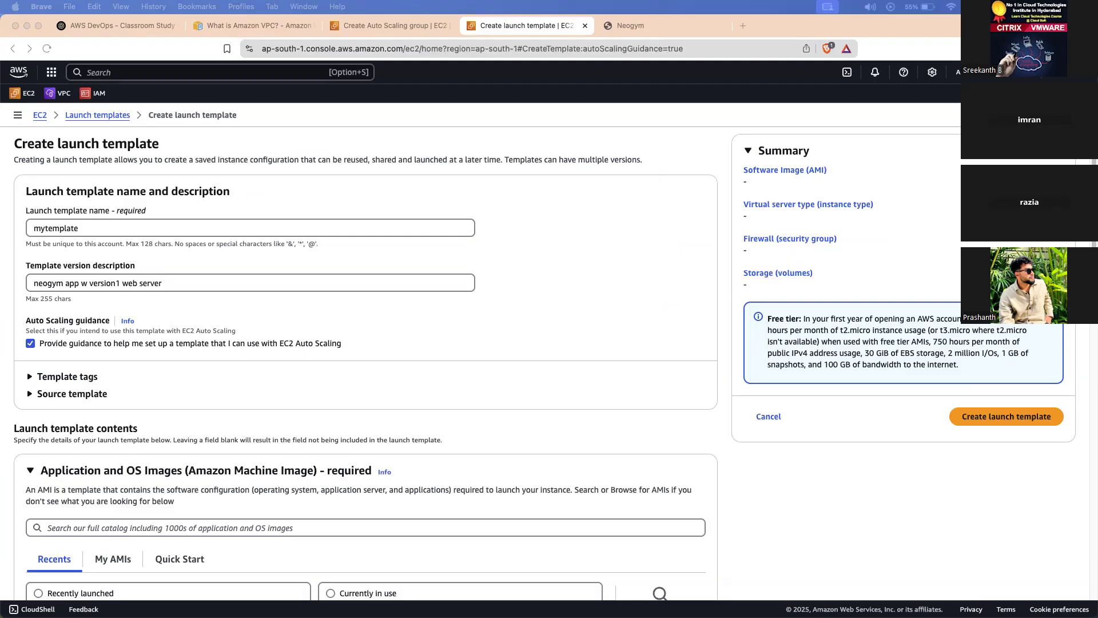
Use the self-owned neogymami image as the launch template's AMI and check its description.
scroll(191, 247, "down", 1)
scroll(191, 247, "up", 1)
scroll(231, 253, "down", 5)
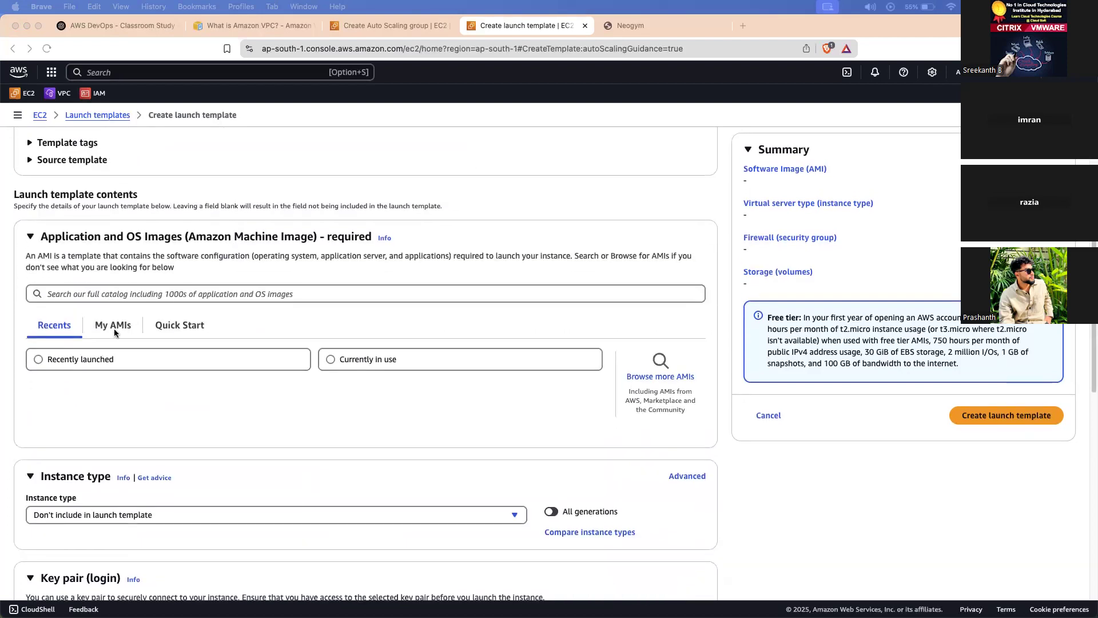
left_click(115, 326)
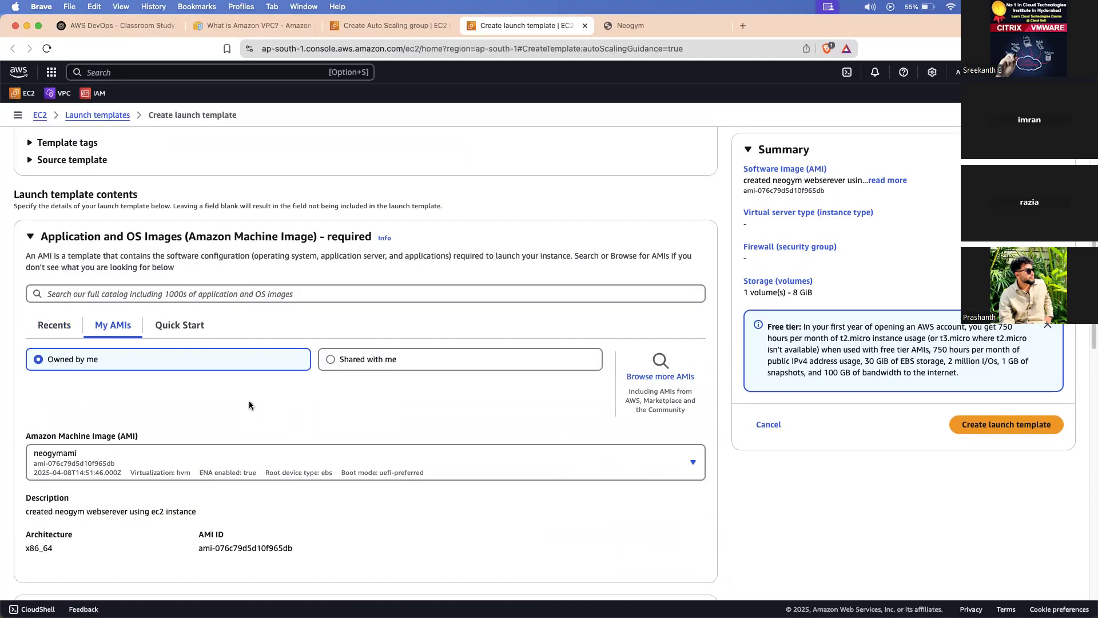
left_click(116, 460)
left_click(202, 451)
triple_click(149, 512)
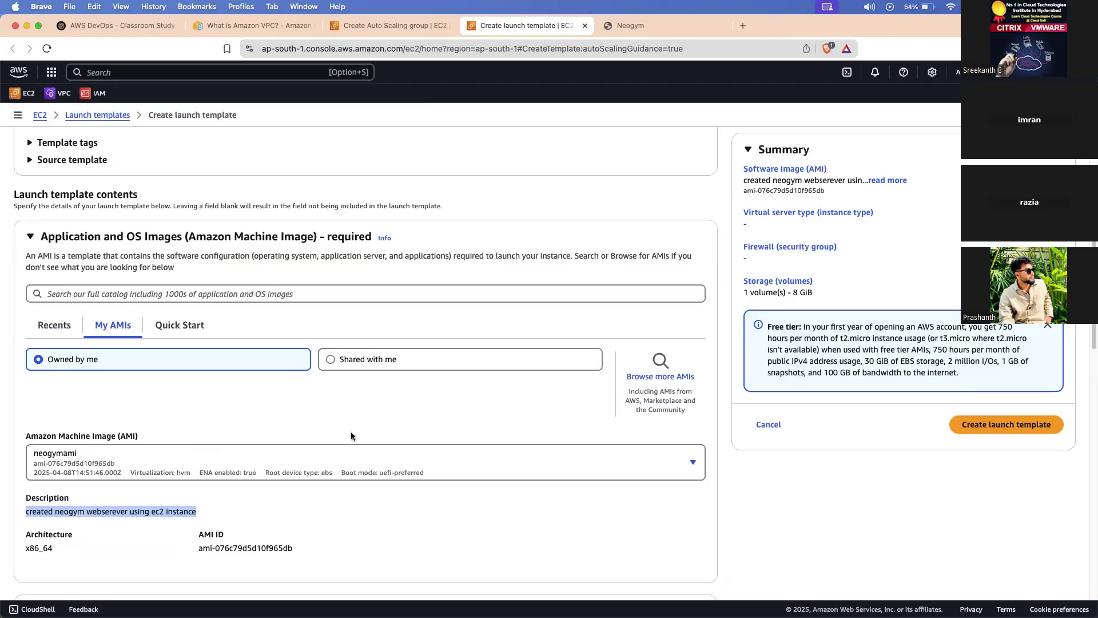
Set the launch template's instance type to t2.micro.
scroll(351, 431, "down", 5)
left_click(263, 401)
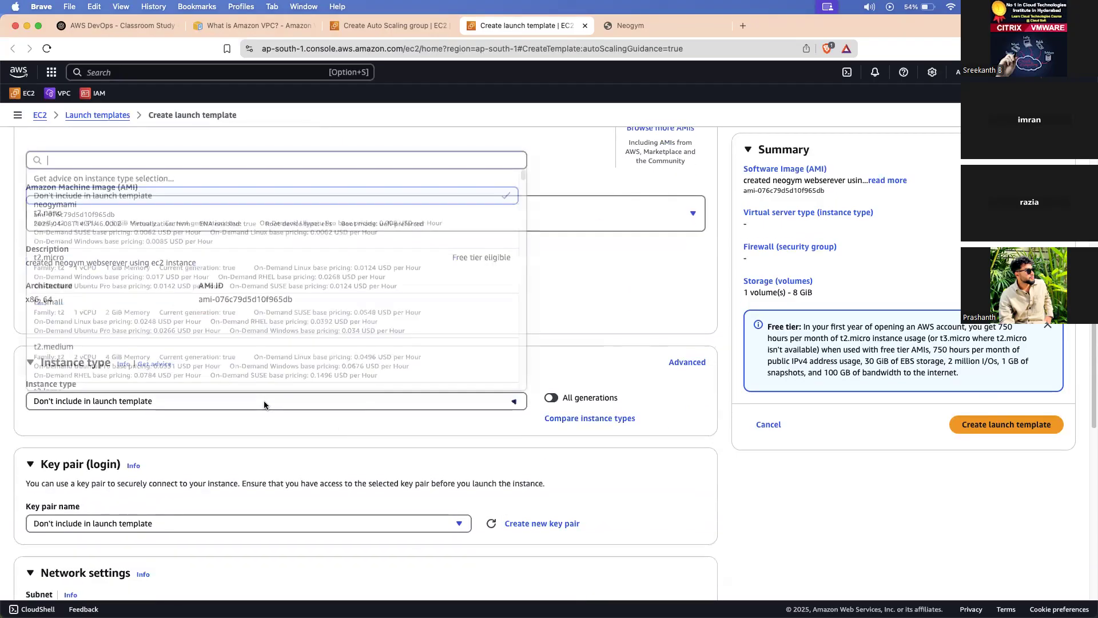
left_click(264, 405)
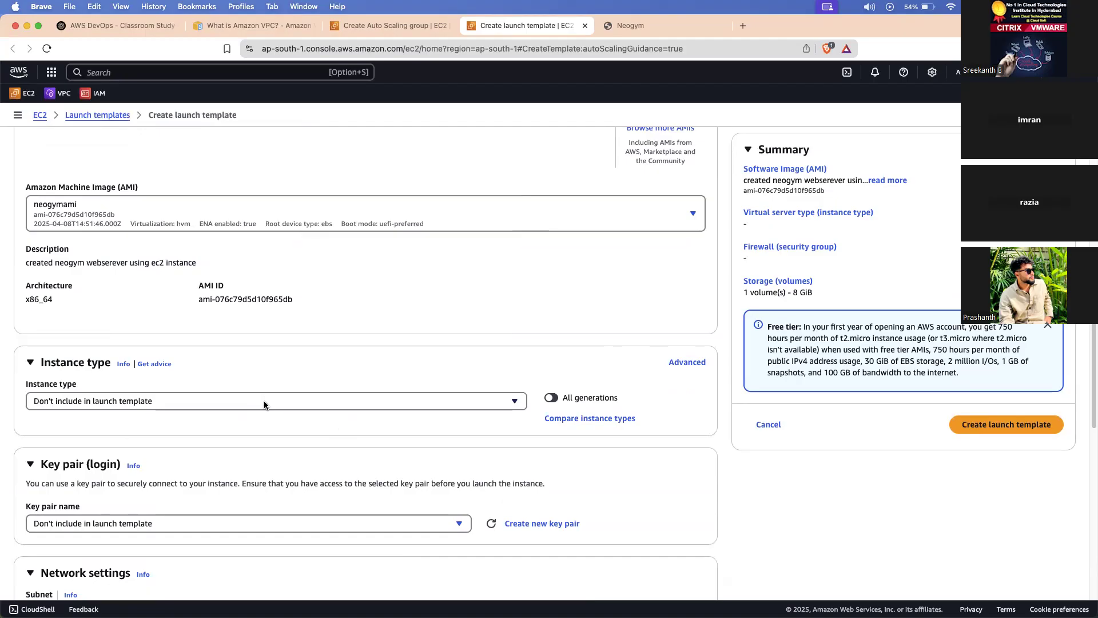
left_click(264, 405)
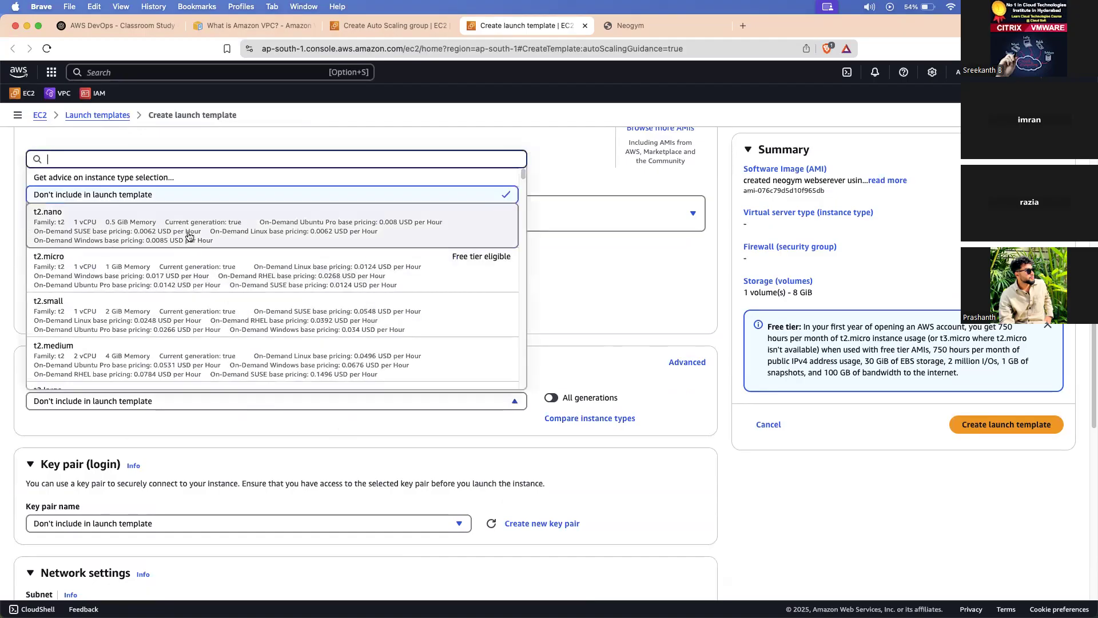
left_click(177, 266)
scroll(234, 438, "down", 3)
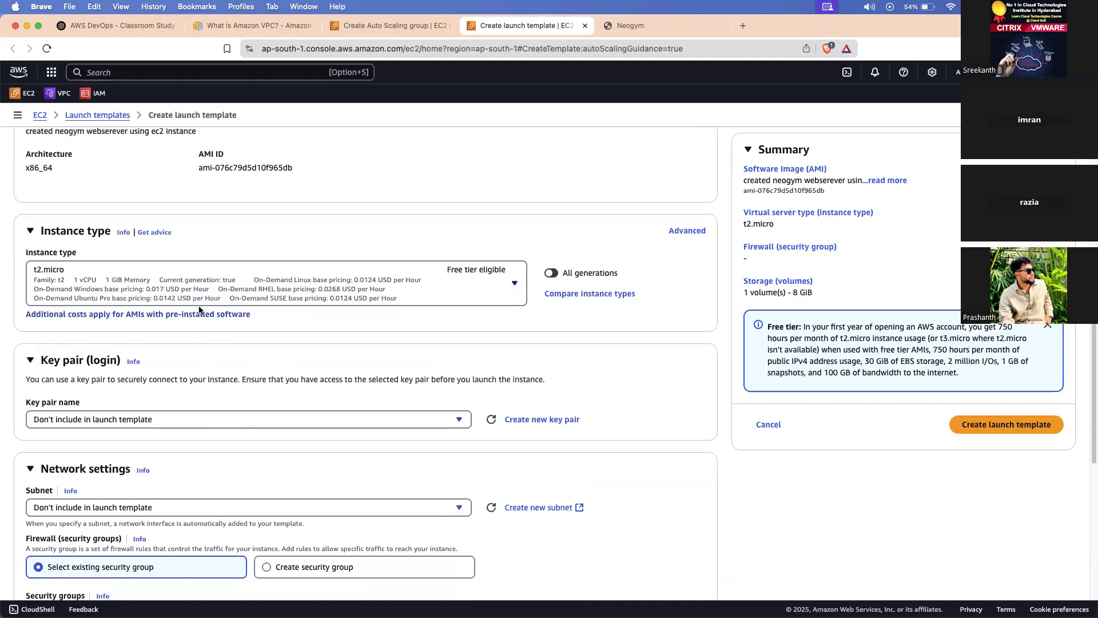
Change the launch template's instance type to t3.micro.
left_click(207, 292)
scroll(195, 385, "down", 10)
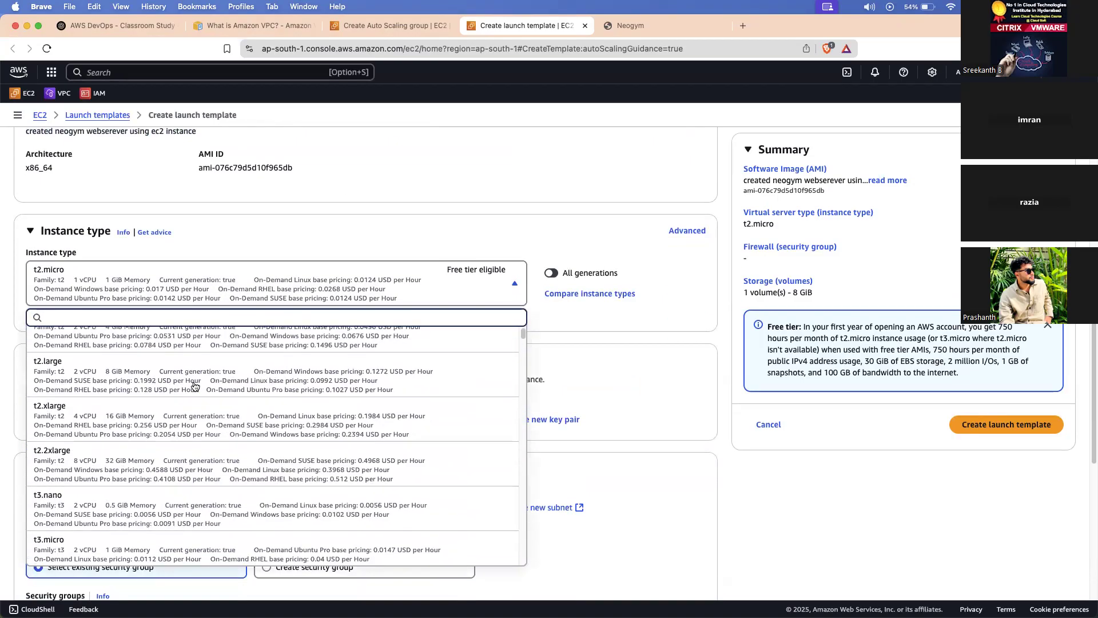
scroll(195, 383, "up", 2)
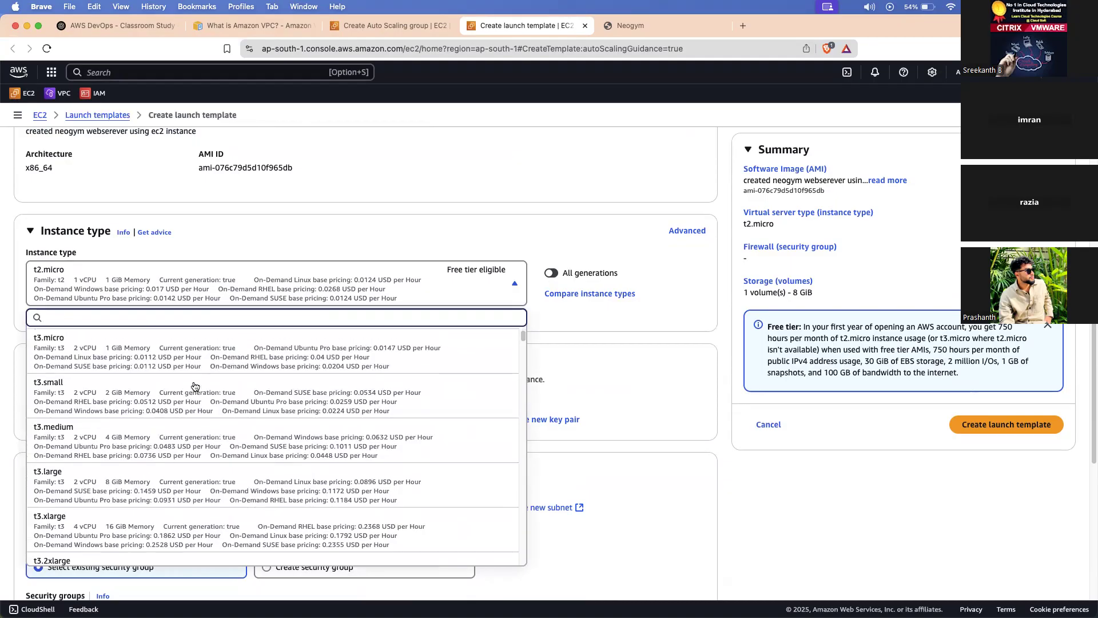
left_click(205, 376)
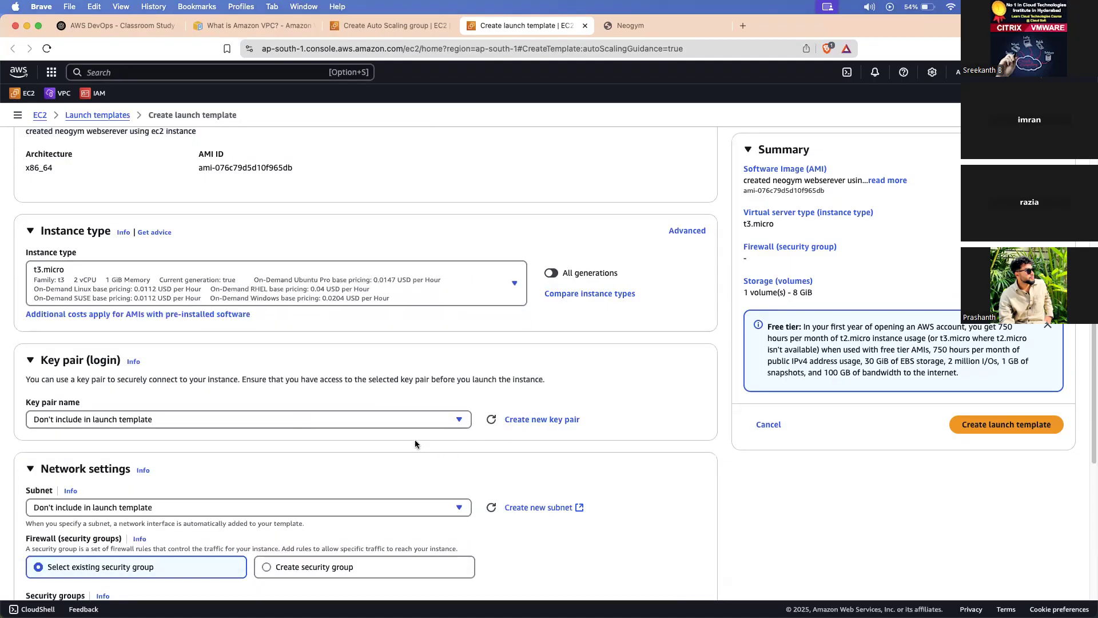
Select the ubuntu key pair for the launch template's login.
left_click(338, 415)
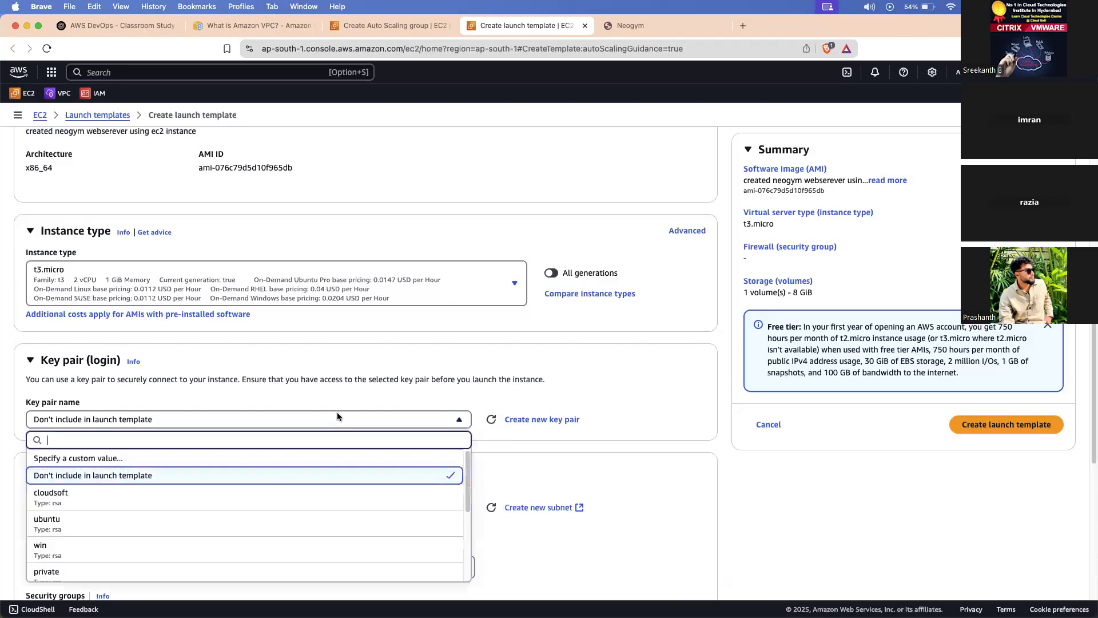
left_click(300, 520)
scroll(323, 418, "down", 1)
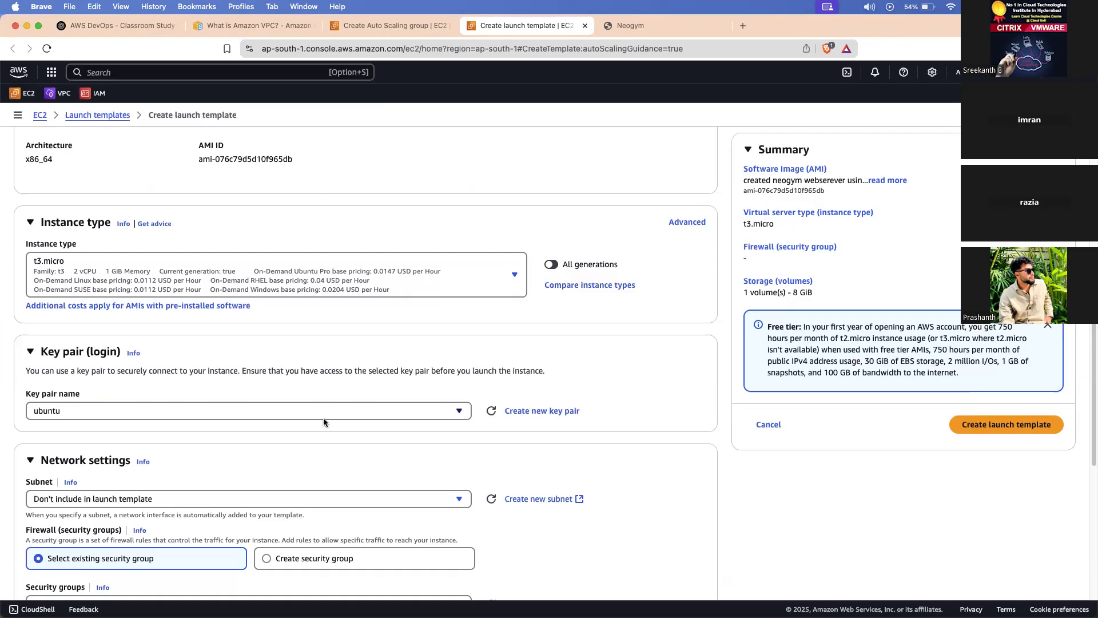
Check the subnet choices in the launch template's network settings and view the security group and storage sections.
scroll(263, 368, "down", 4)
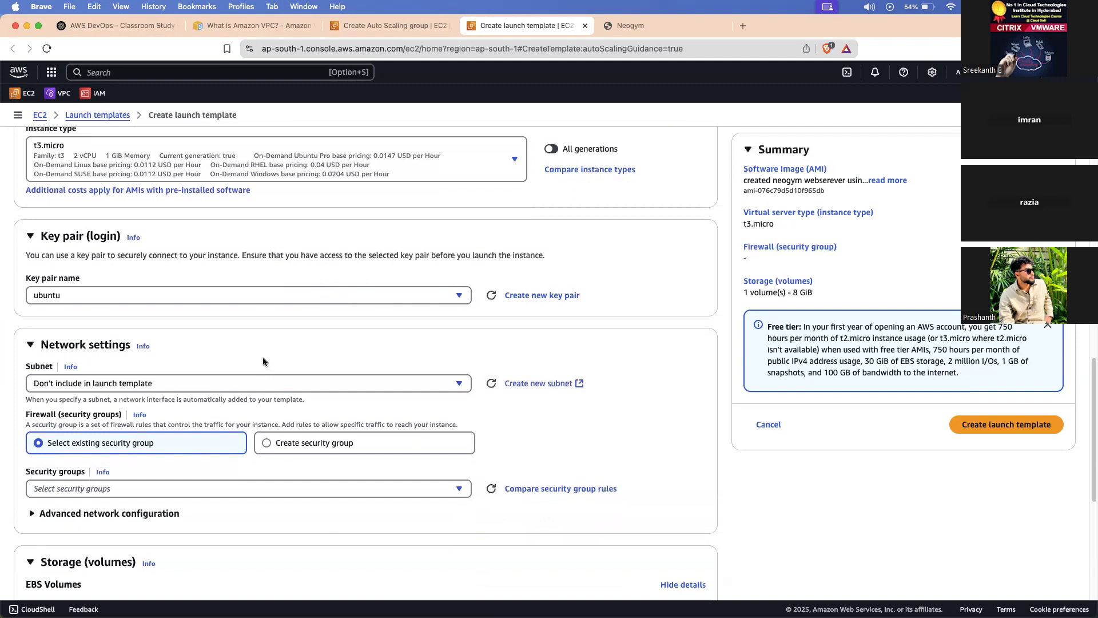
left_click(342, 384)
left_click(342, 385)
scroll(341, 386, "down", 7)
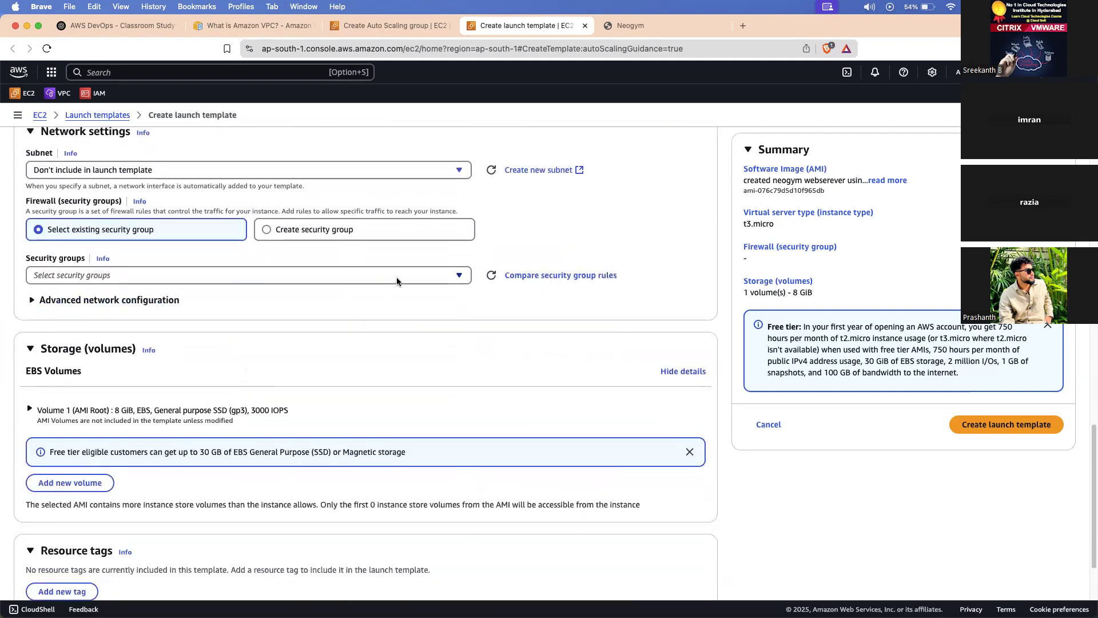
Assign the existing launch-wizard-27 security group in the network settings and create the launch template.
left_click(397, 280)
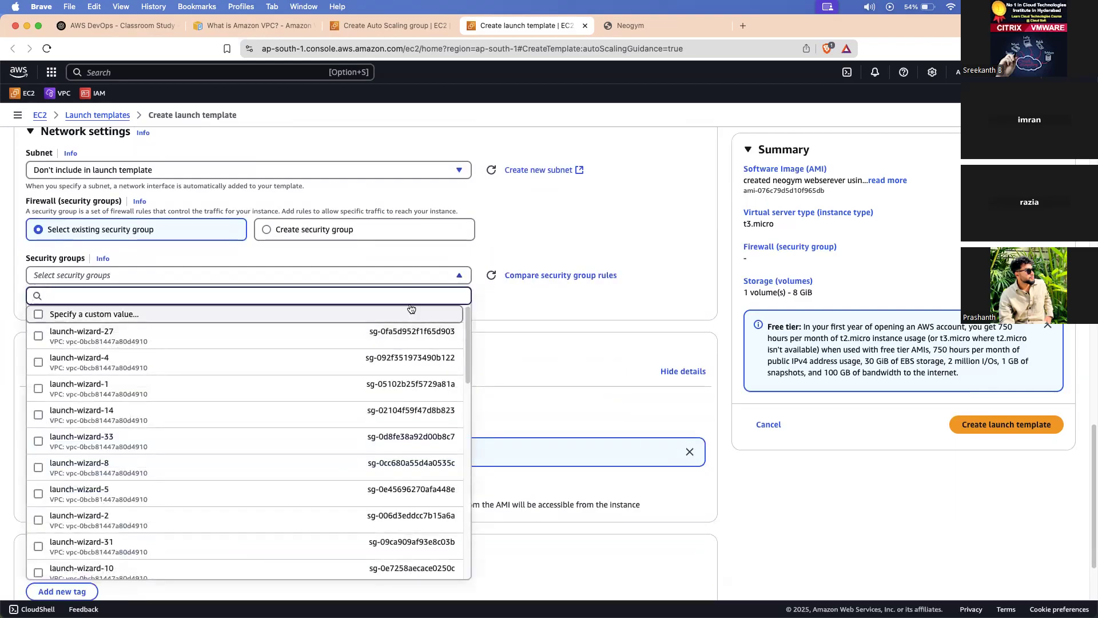
left_click(536, 309)
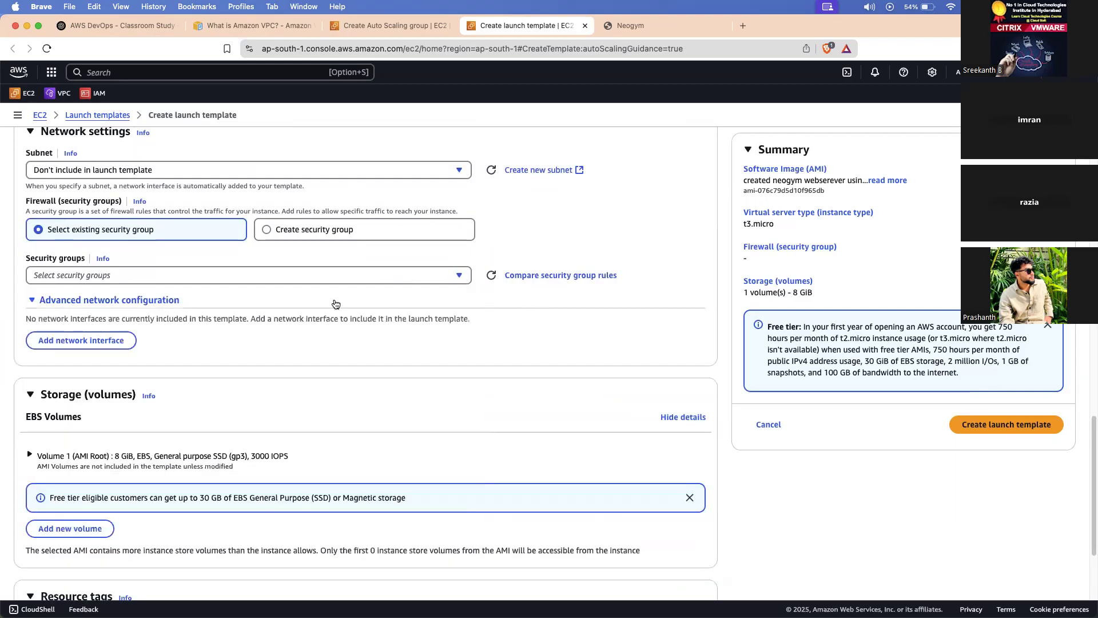
scroll(321, 300, "down", 1)
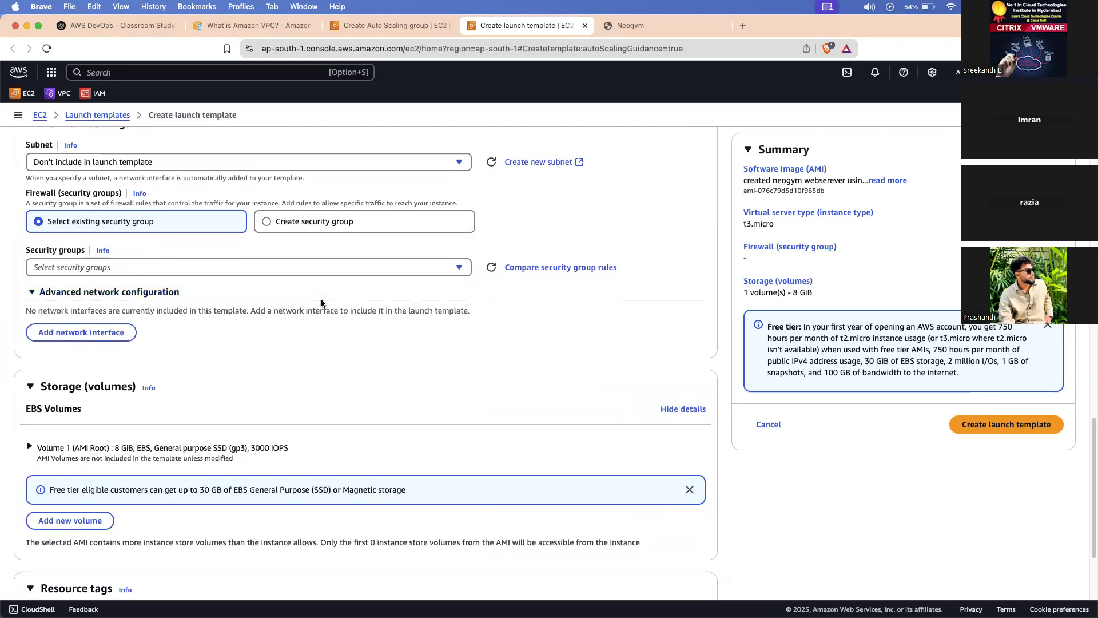
left_click(312, 269)
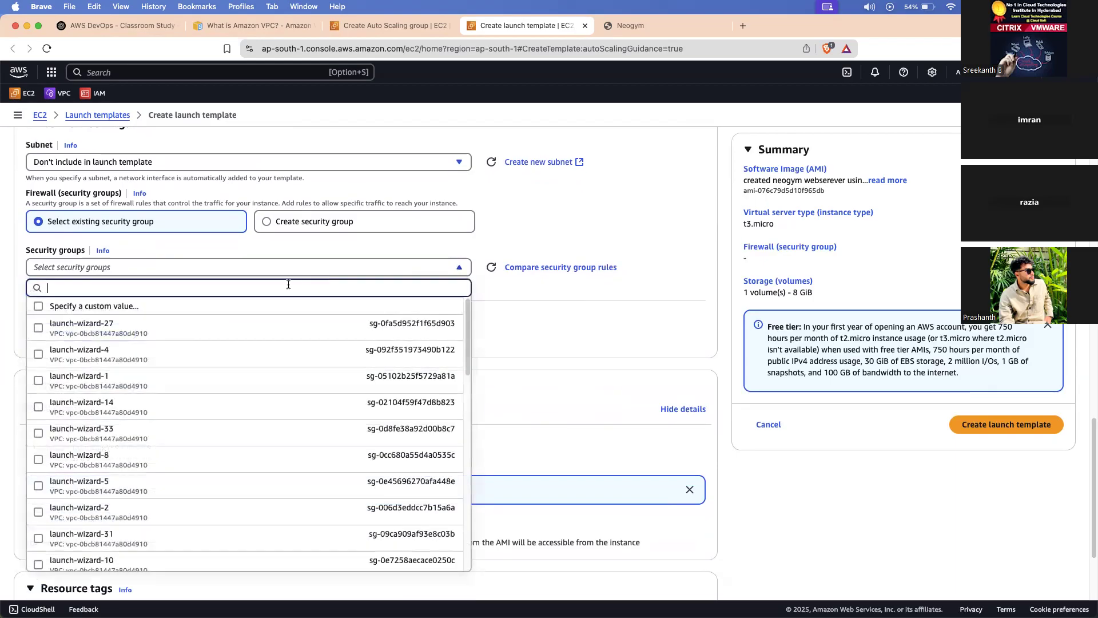
left_click(259, 326)
scroll(316, 320, "down", 2)
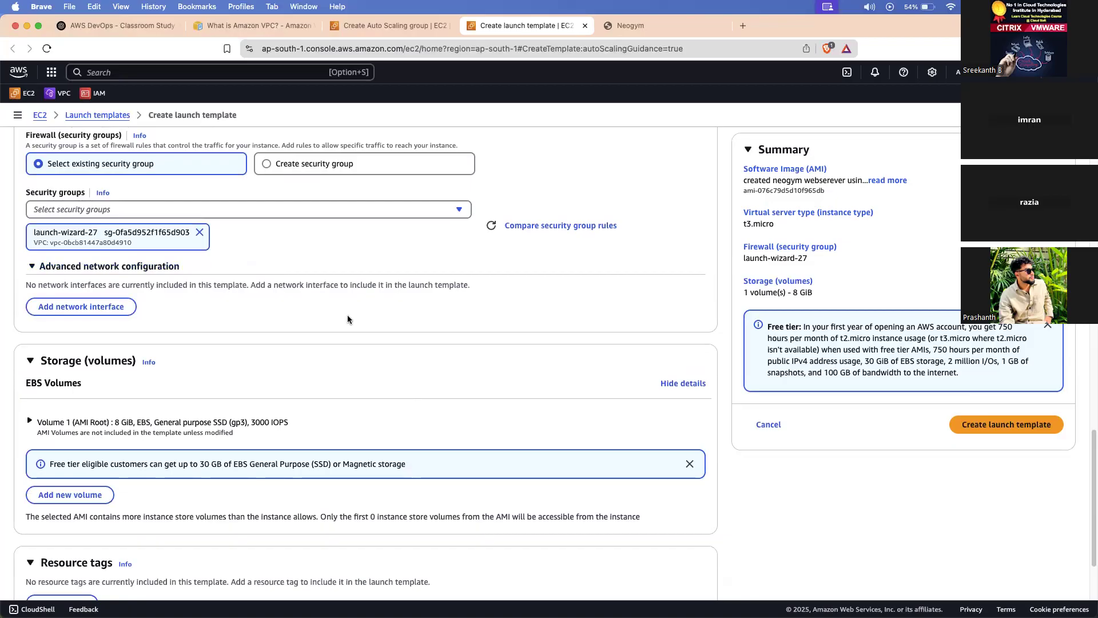
scroll(342, 319, "down", 4)
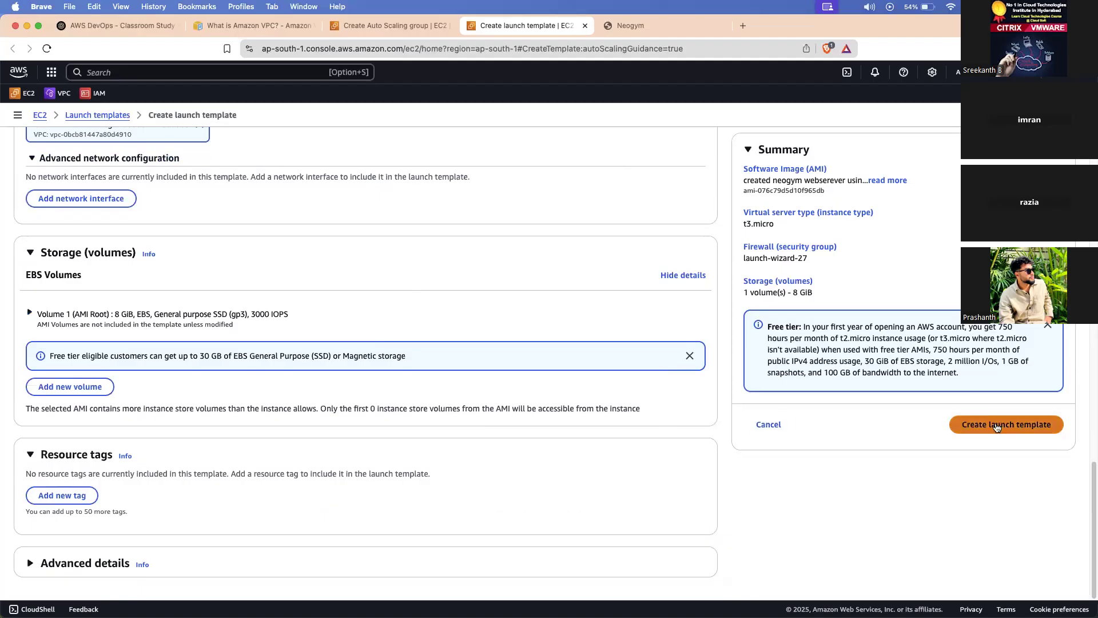
left_click(997, 428)
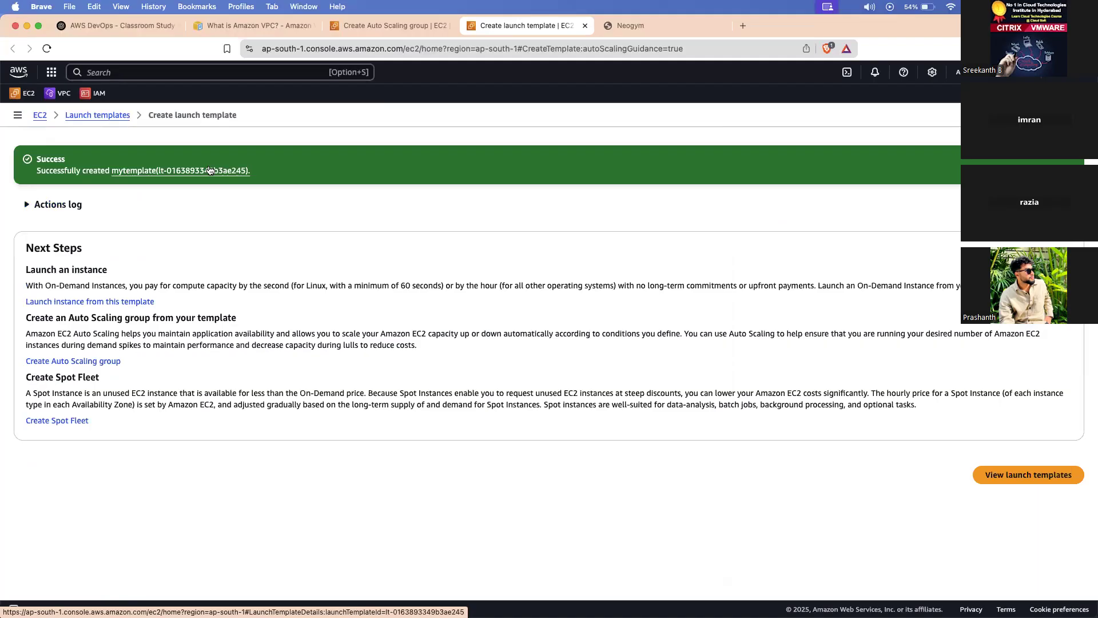
Read the next-step notes on launching On-Demand Instances, creating an Auto Scaling group and creating a Spot Fleet.
left_click_drag(243, 285, 822, 289)
left_click(906, 287)
left_click_drag(925, 286, 875, 286)
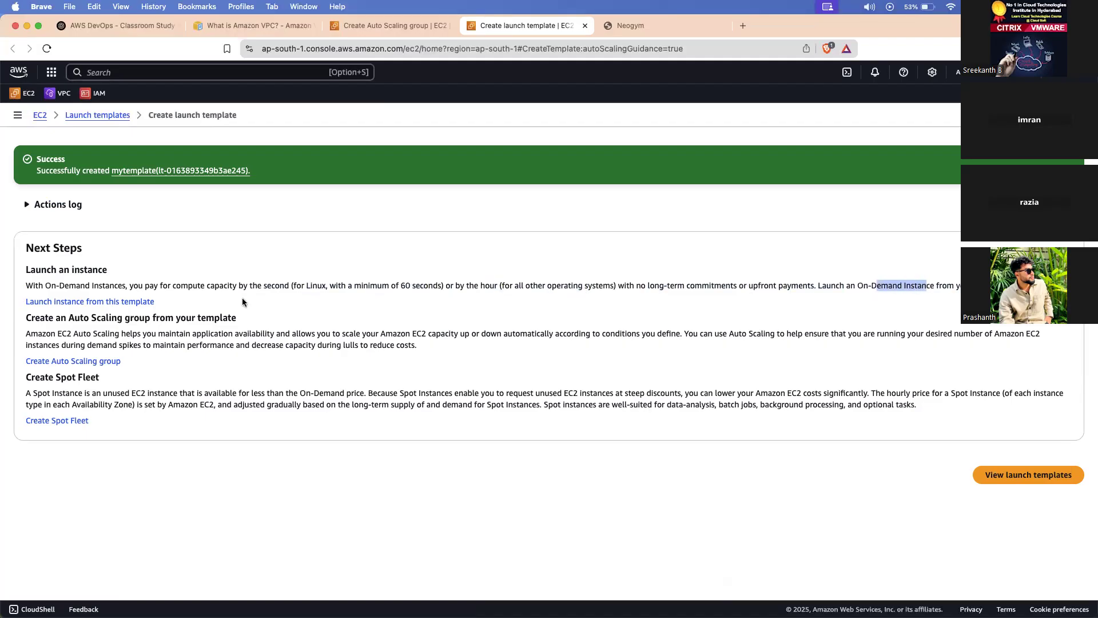
left_click_drag(68, 318, 154, 319)
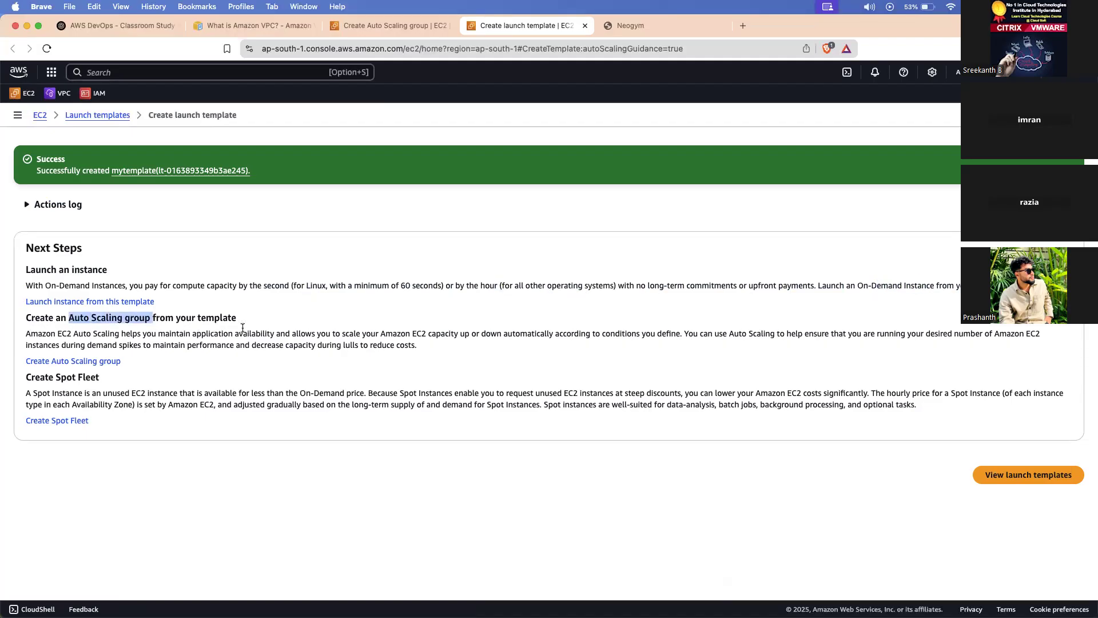
left_click_drag(159, 333, 273, 333)
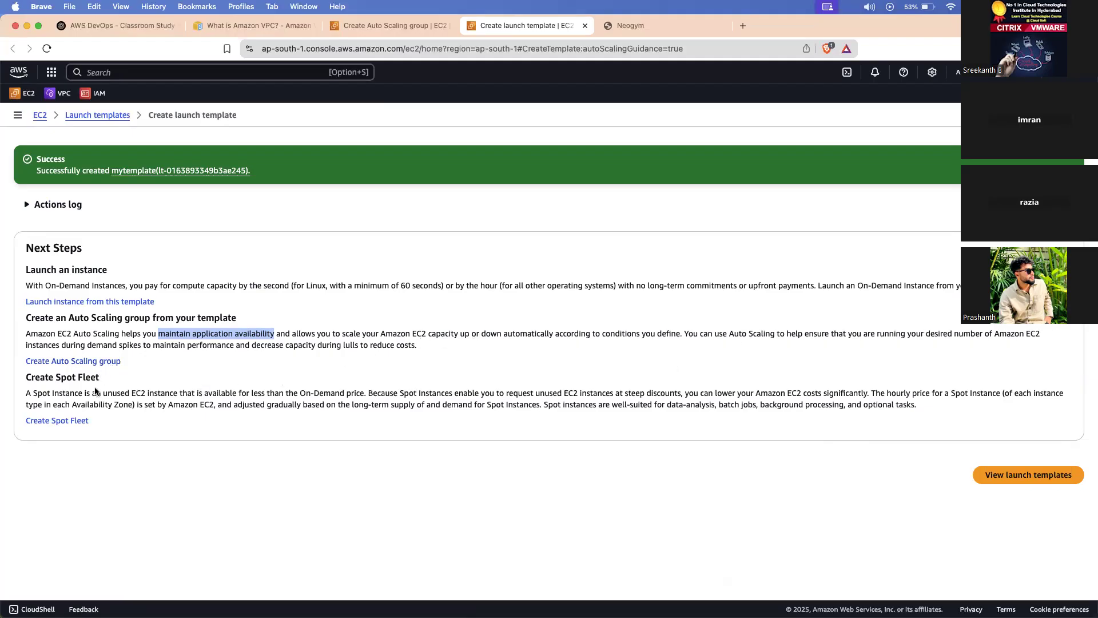
left_click_drag(125, 393, 364, 397)
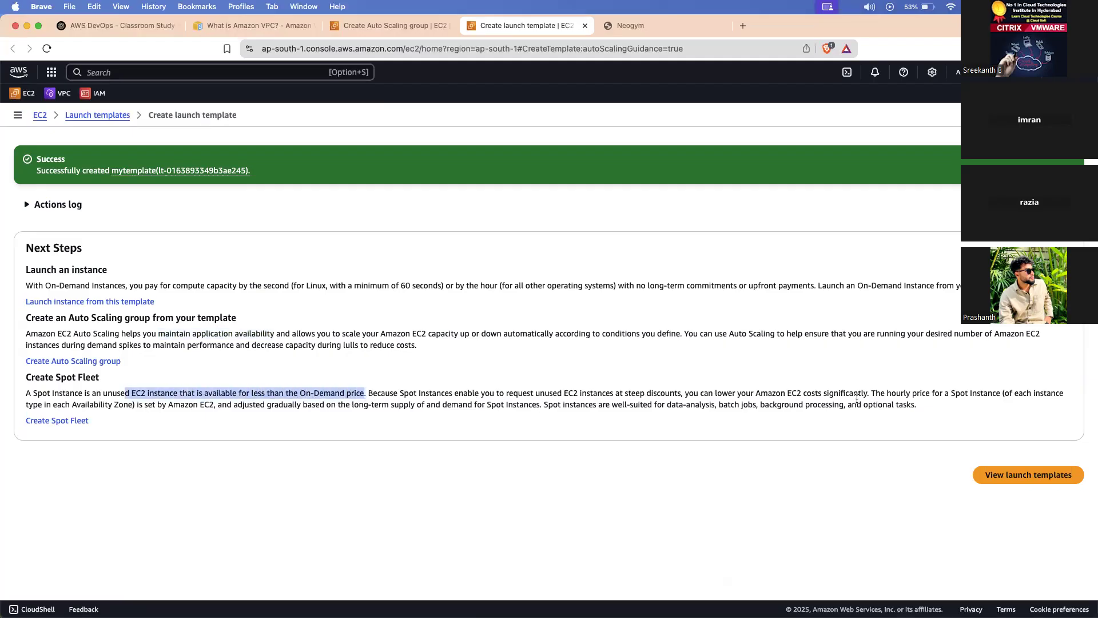
left_click_drag(1032, 395, 915, 400)
left_click(915, 400)
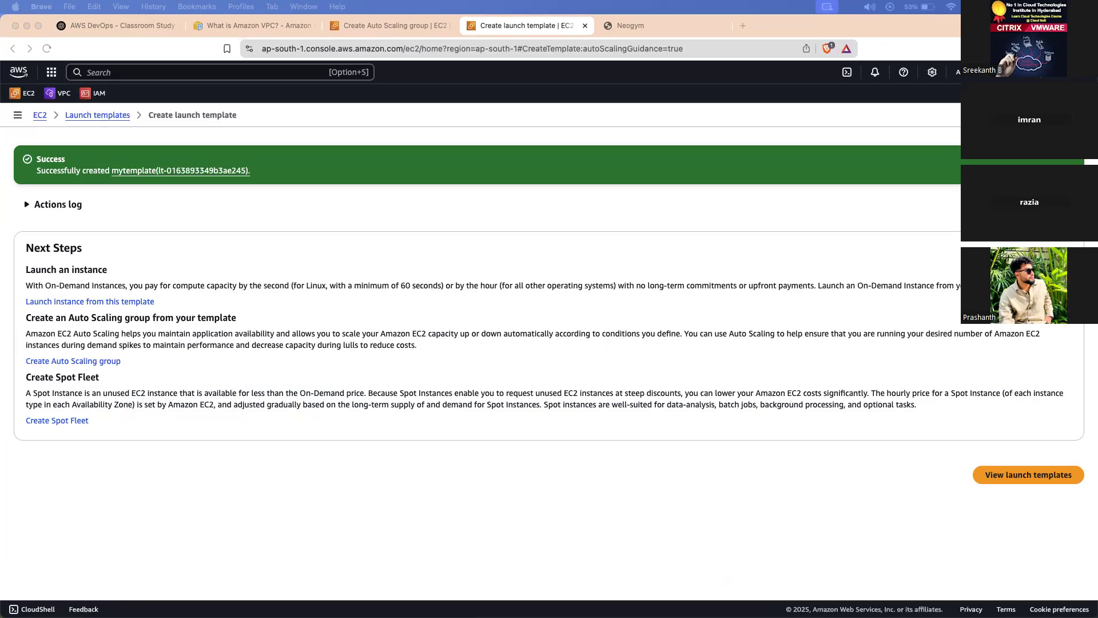
Open the details of the new mytemplate launch template and review its available actions and version details.
left_click(198, 170)
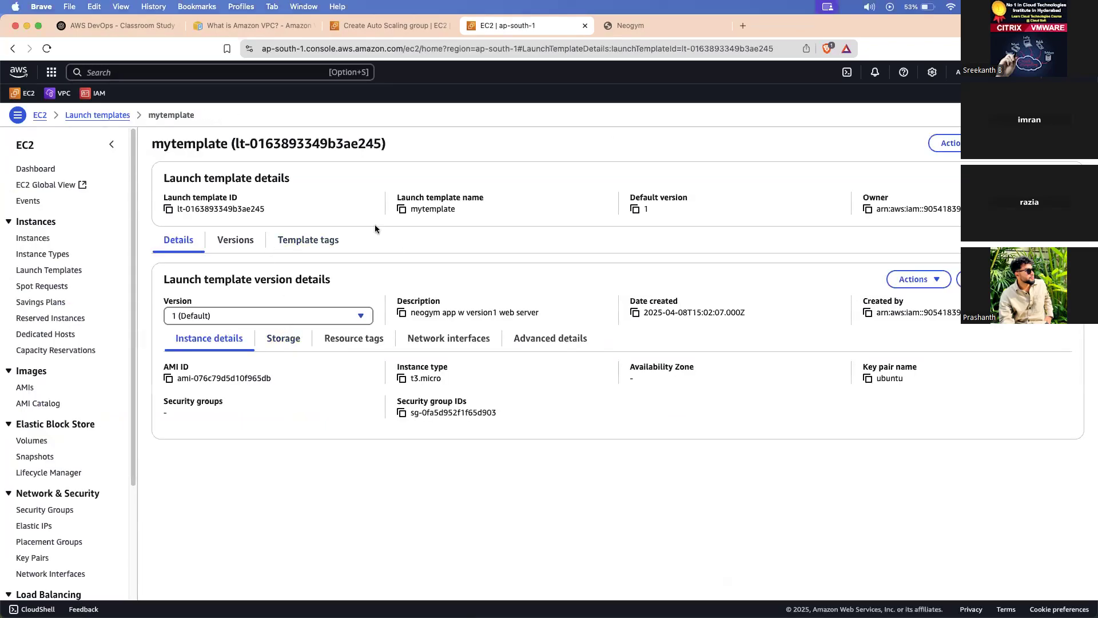
left_click(947, 143)
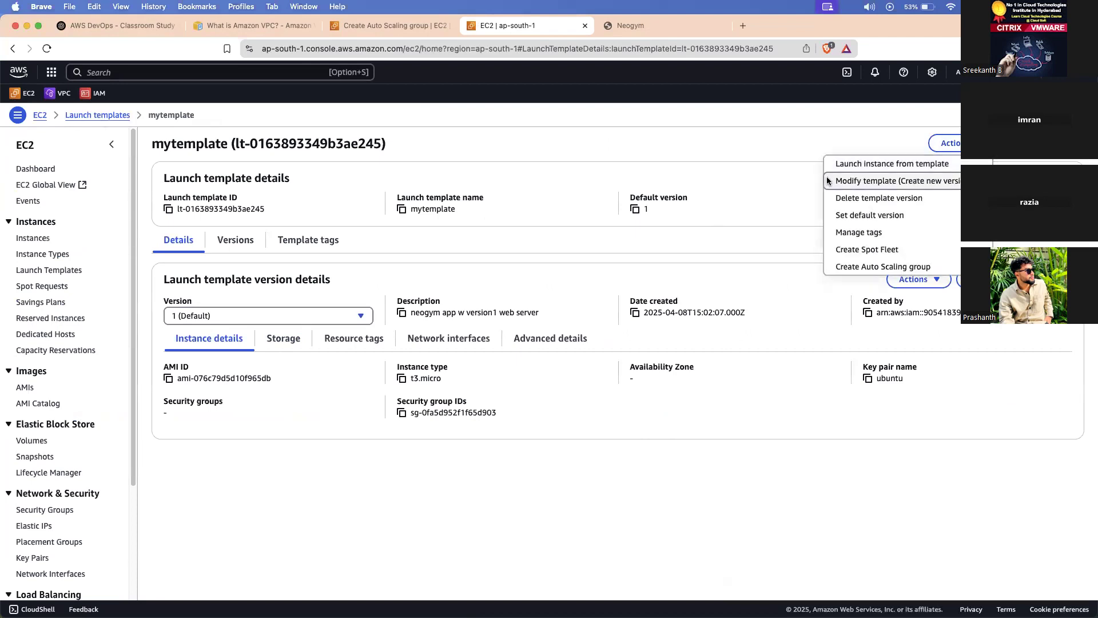
left_click(739, 152)
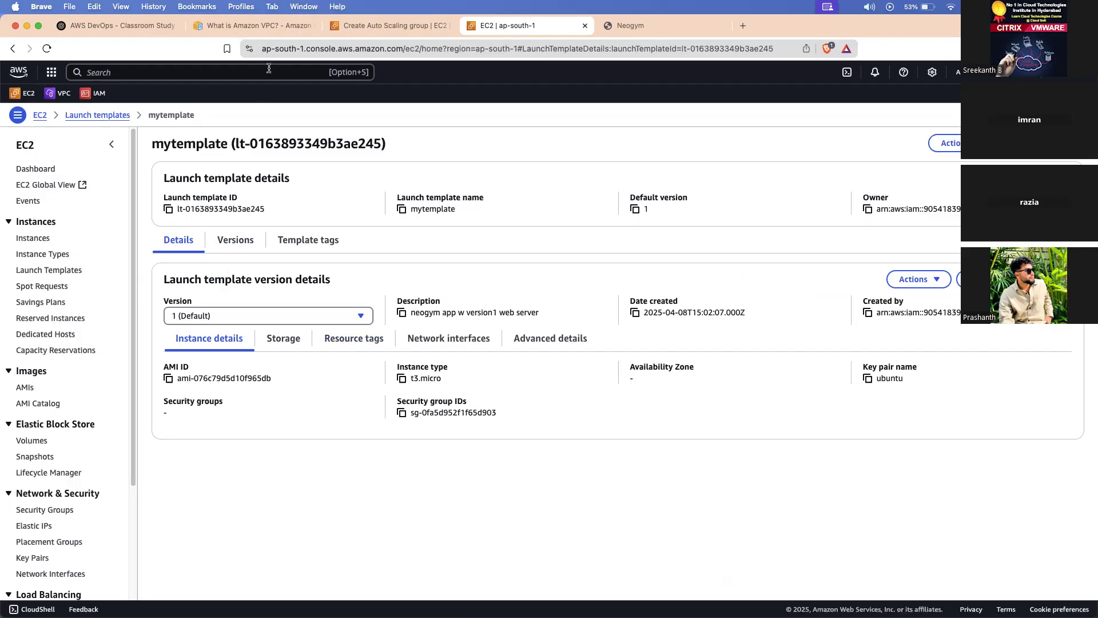
left_click(364, 25)
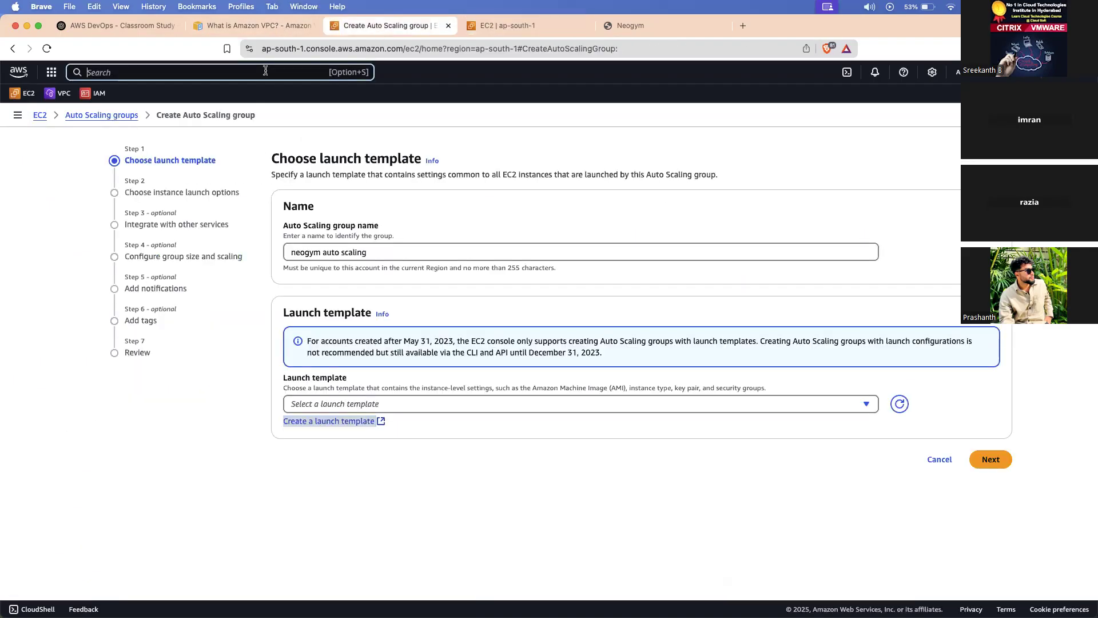
left_click(482, 25)
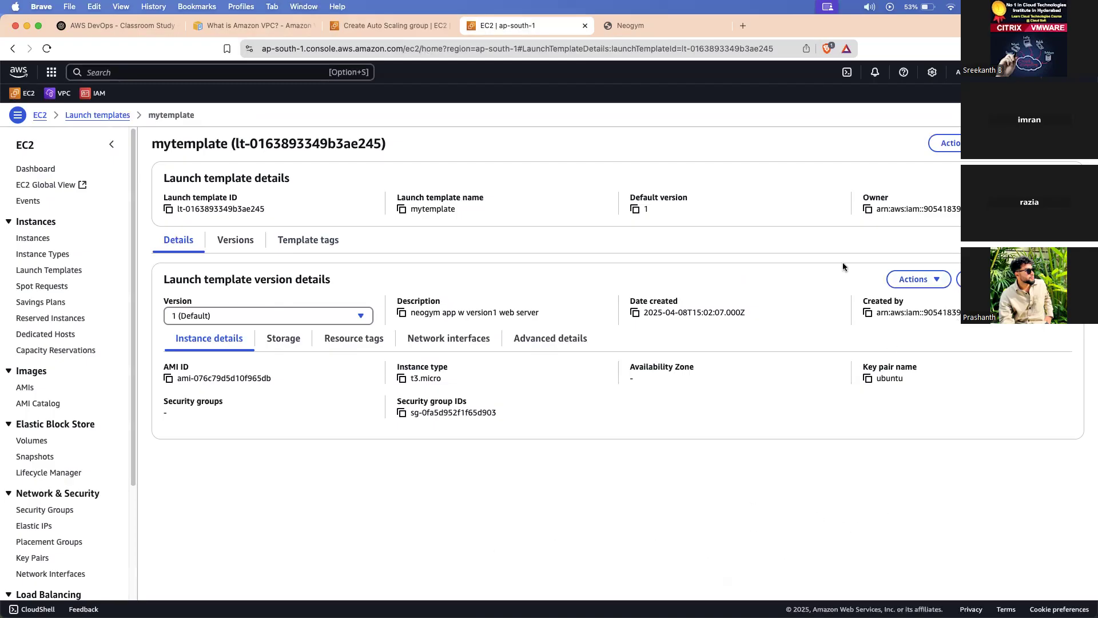
triple_click(190, 148)
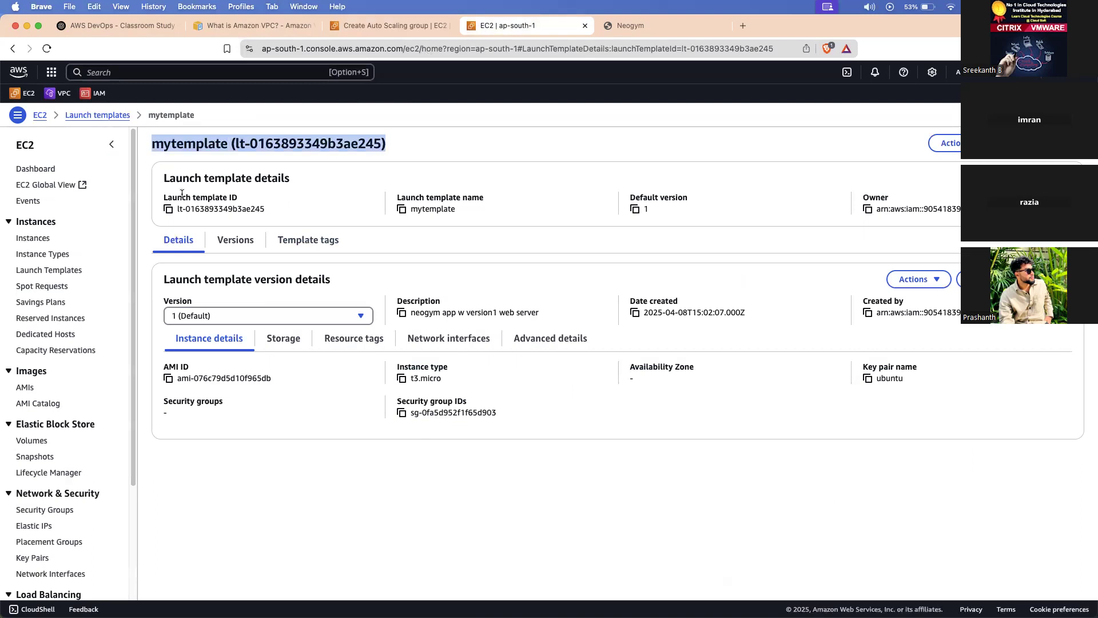
scroll(63, 409, "down", 5)
Restart the Auto Scaling group creation form and choose mytemplate as the launch template.
left_click(35, 533)
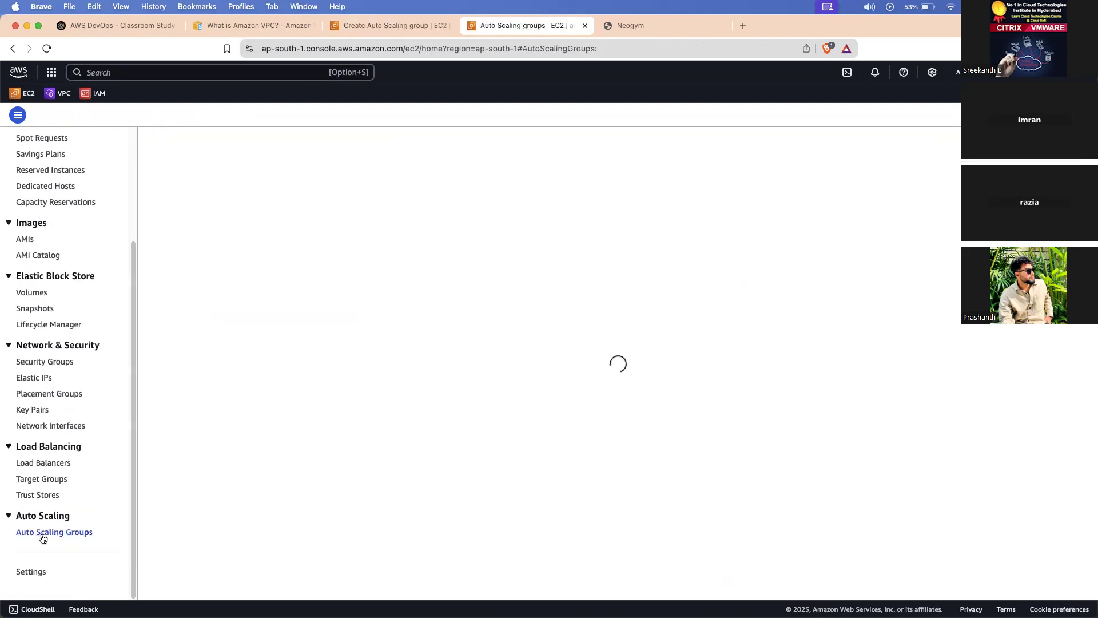
left_click(394, 30)
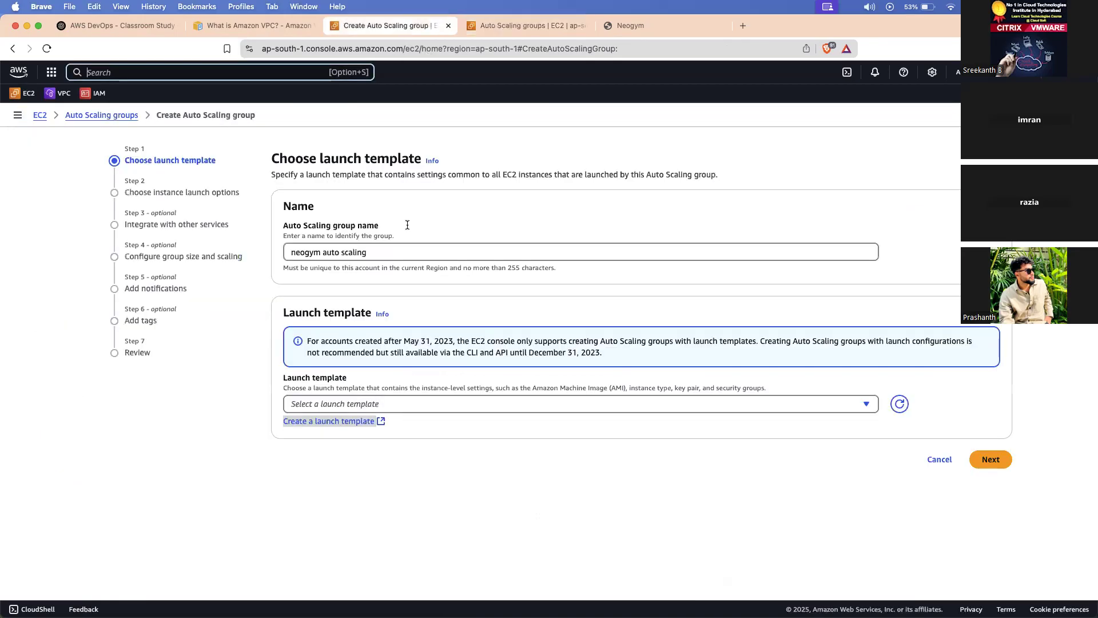
left_click(335, 407)
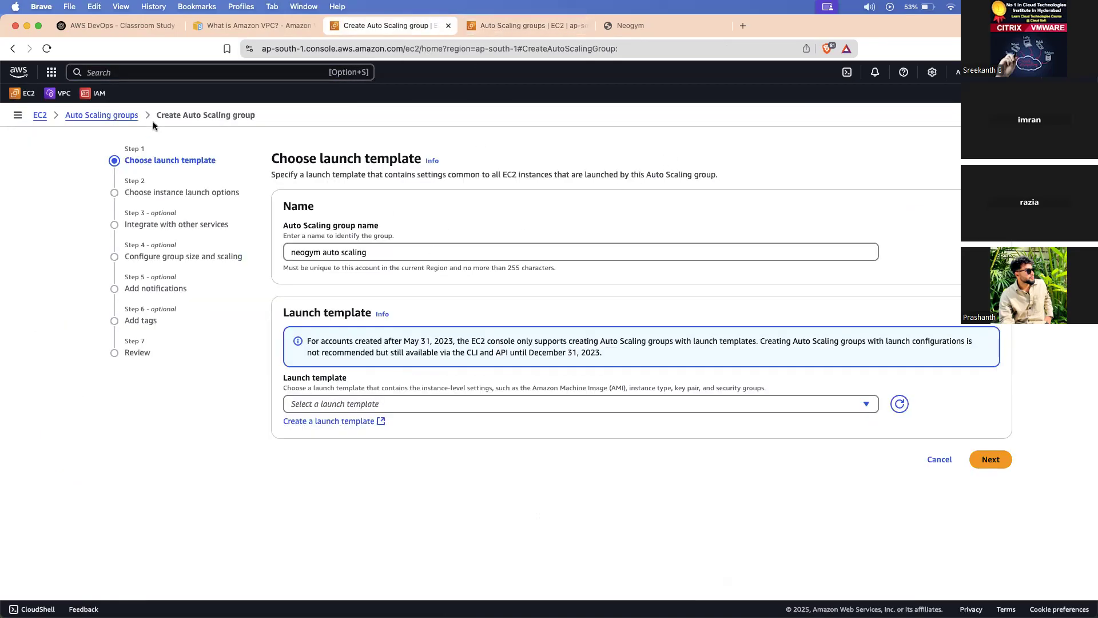
left_click(101, 115)
left_click(805, 252)
left_click(426, 252)
left_click(427, 404)
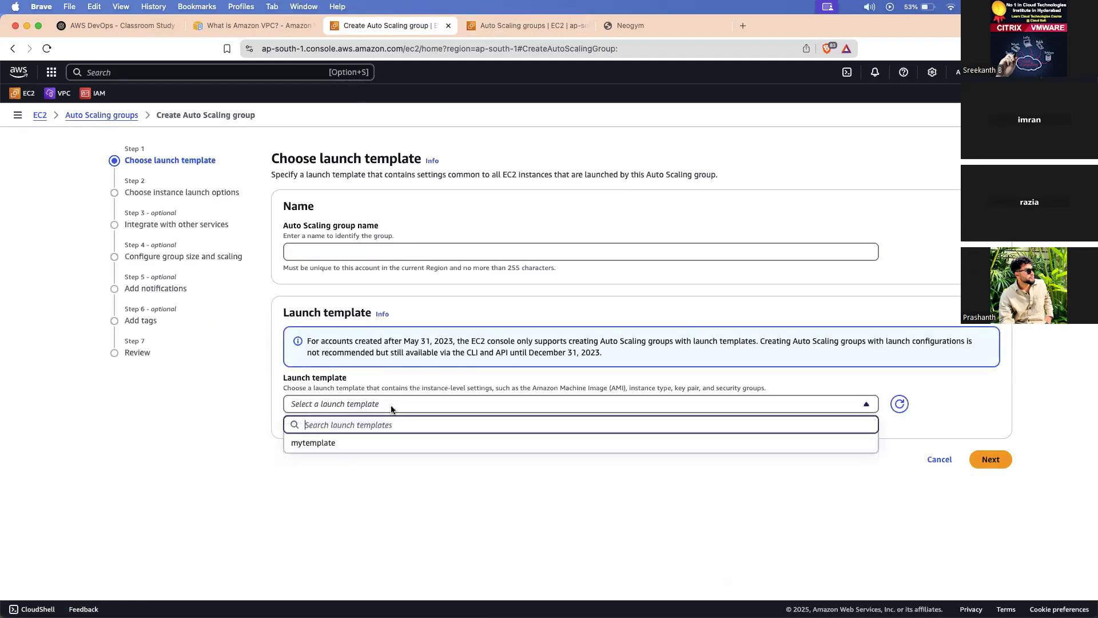
left_click(379, 443)
scroll(344, 284, "down", 3)
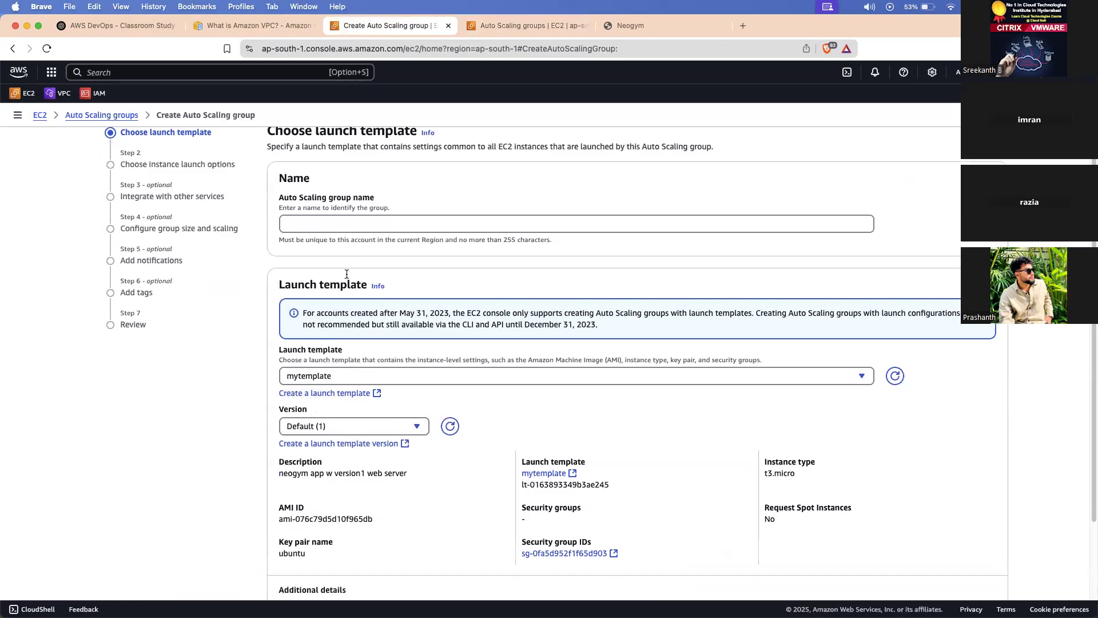
Name the Auto Scaling group "neogym webserver v1".
left_click(376, 175)
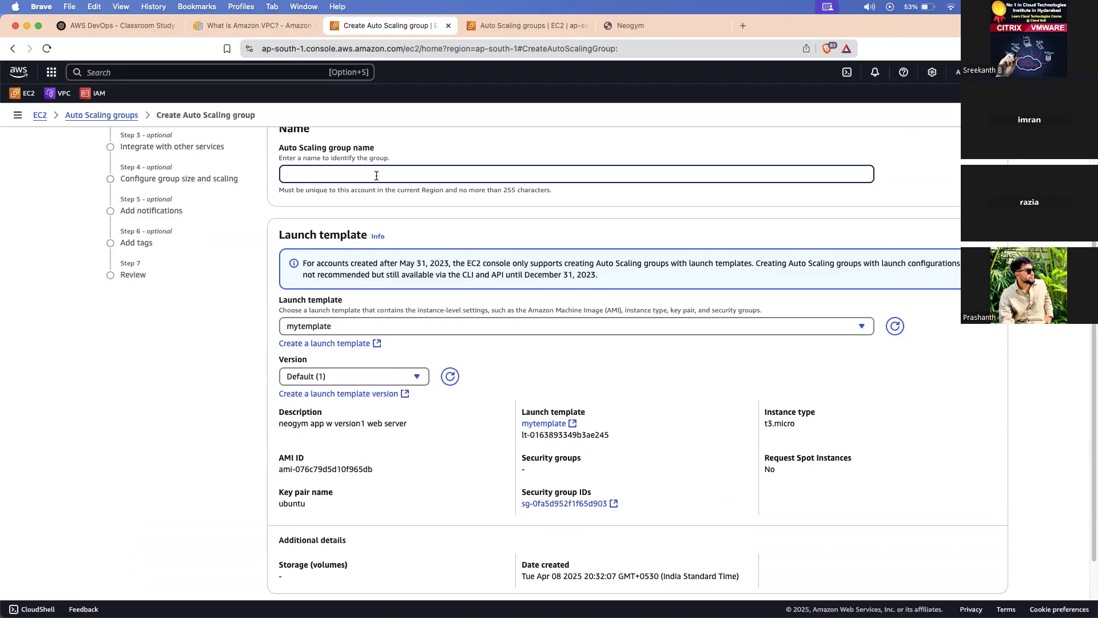
type("neogymwebserver v1")
scroll(266, 275, "down", 2)
scroll(391, 195, "up", 4)
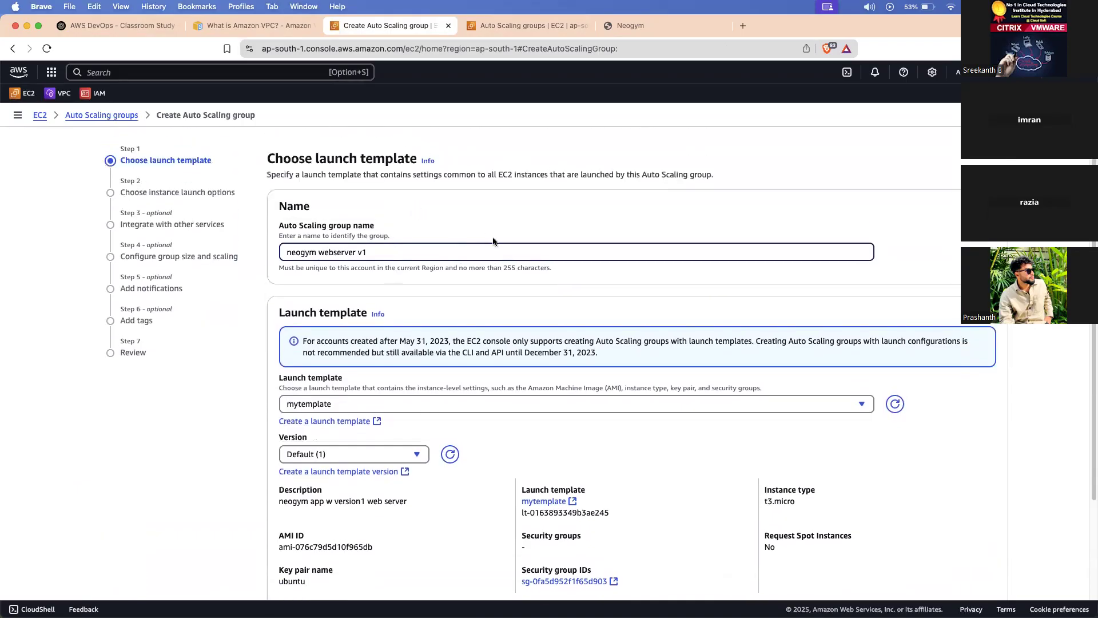
Review the chosen launch template's ID, instance type, AMI ID and security group ID for the Auto Scaling group.
left_click(525, 25)
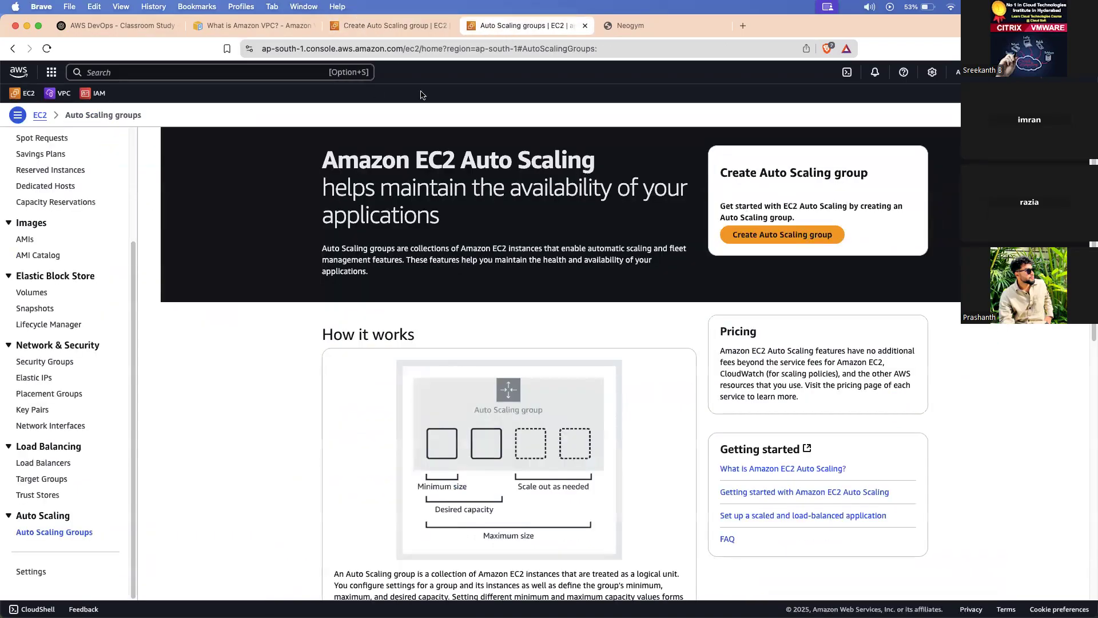
left_click(390, 26)
scroll(421, 318, "down", 2)
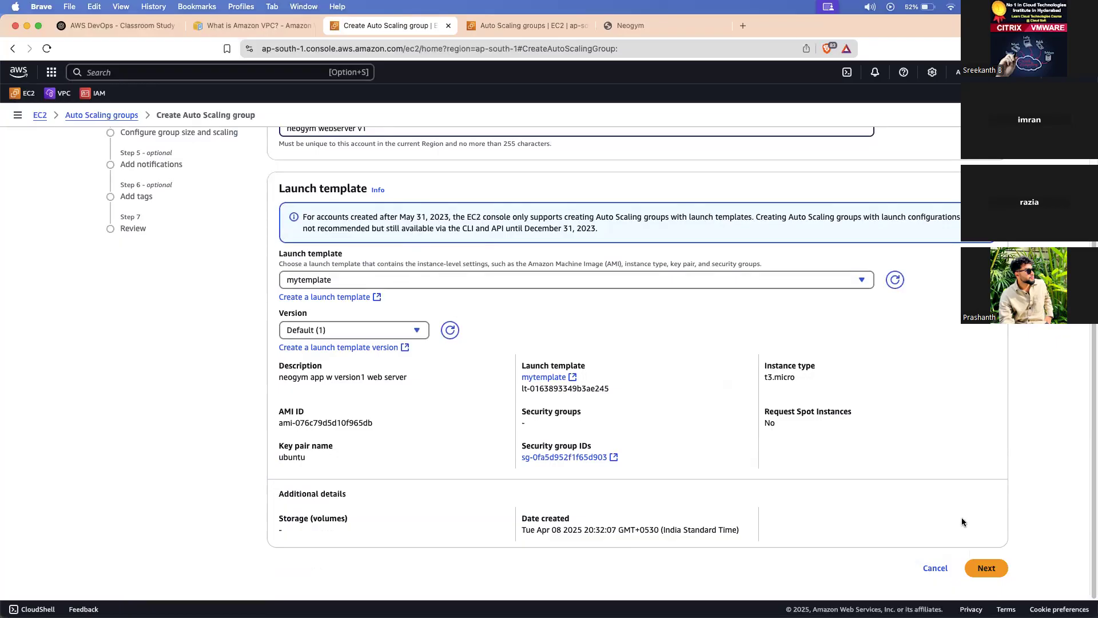
left_click_drag(624, 391, 518, 371)
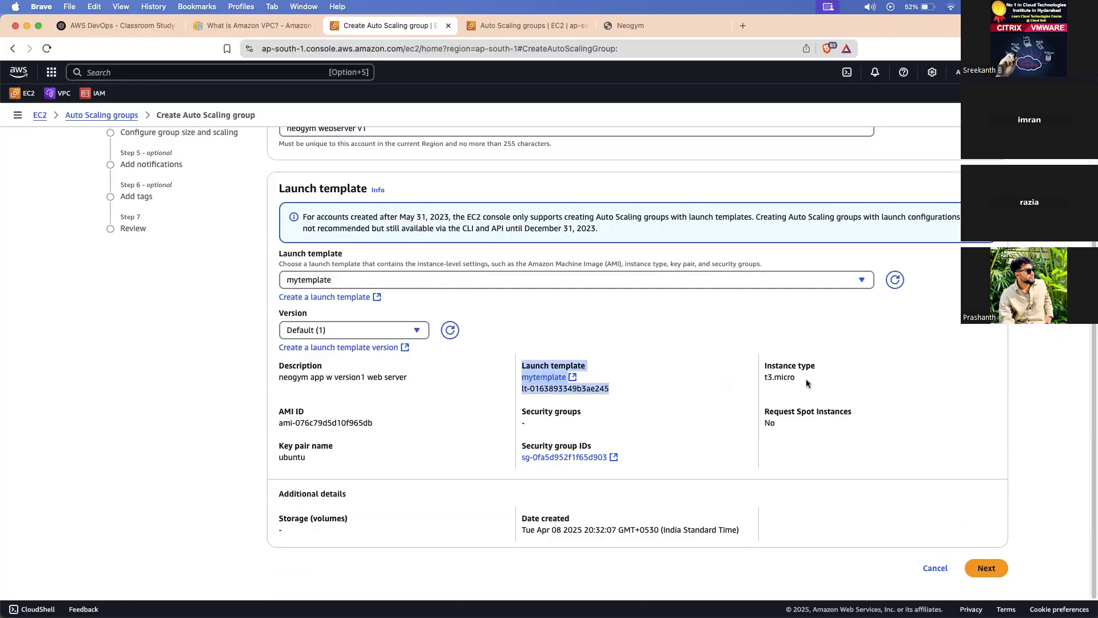
left_click_drag(809, 384, 765, 364)
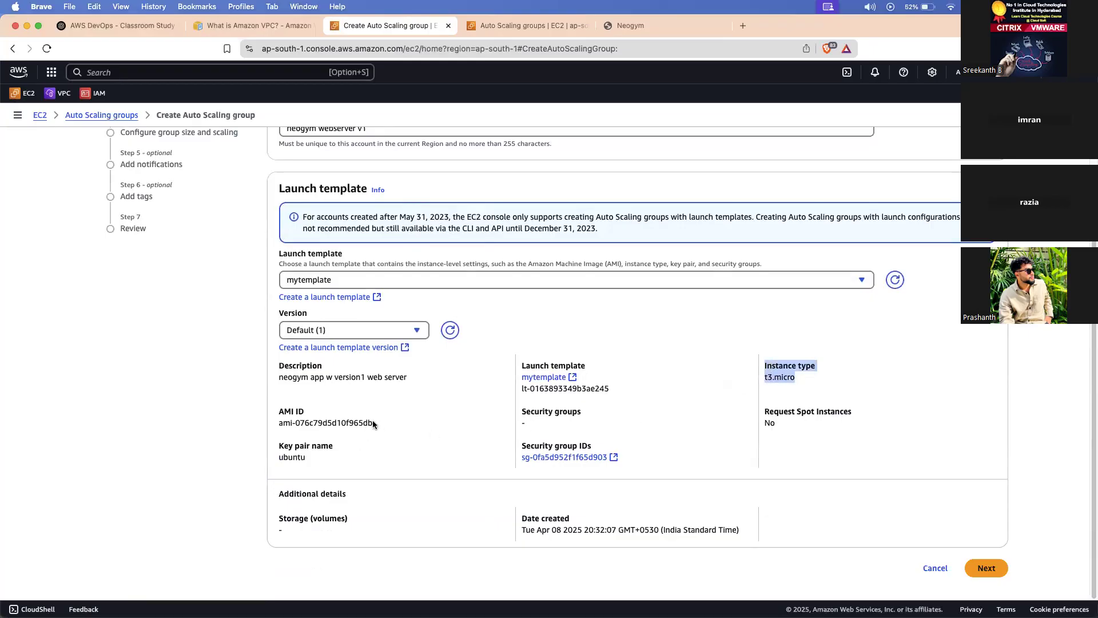
left_click_drag(372, 420, 273, 414)
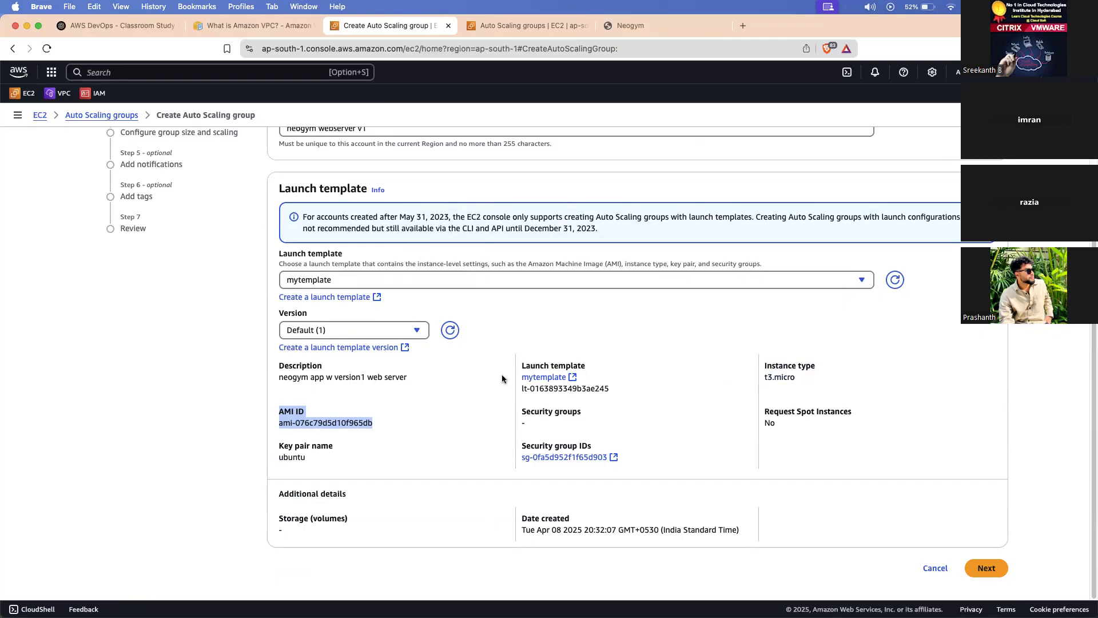
left_click(488, 469)
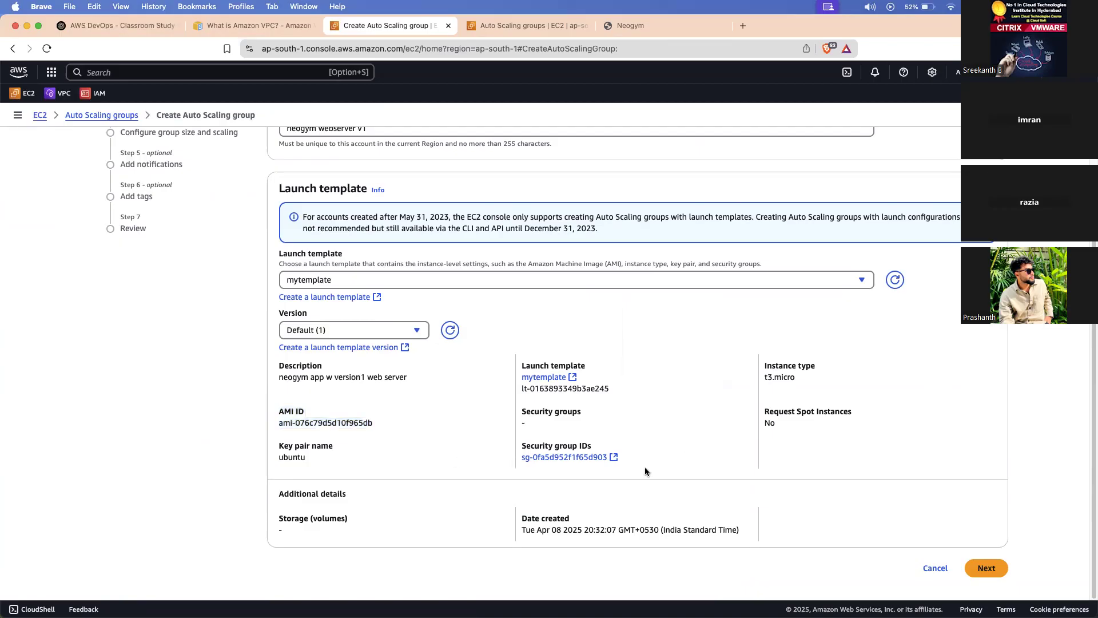
left_click_drag(636, 457, 483, 448)
left_click(480, 441)
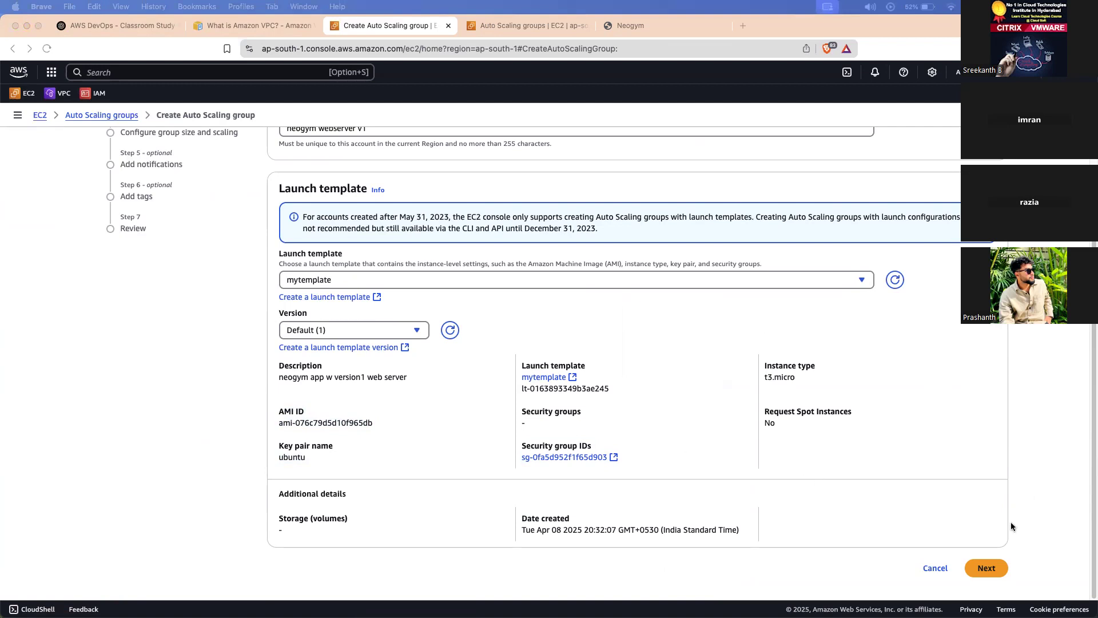
Accept the group name and launch template and proceed to the instance launch options.
scroll(905, 457, "up", 3)
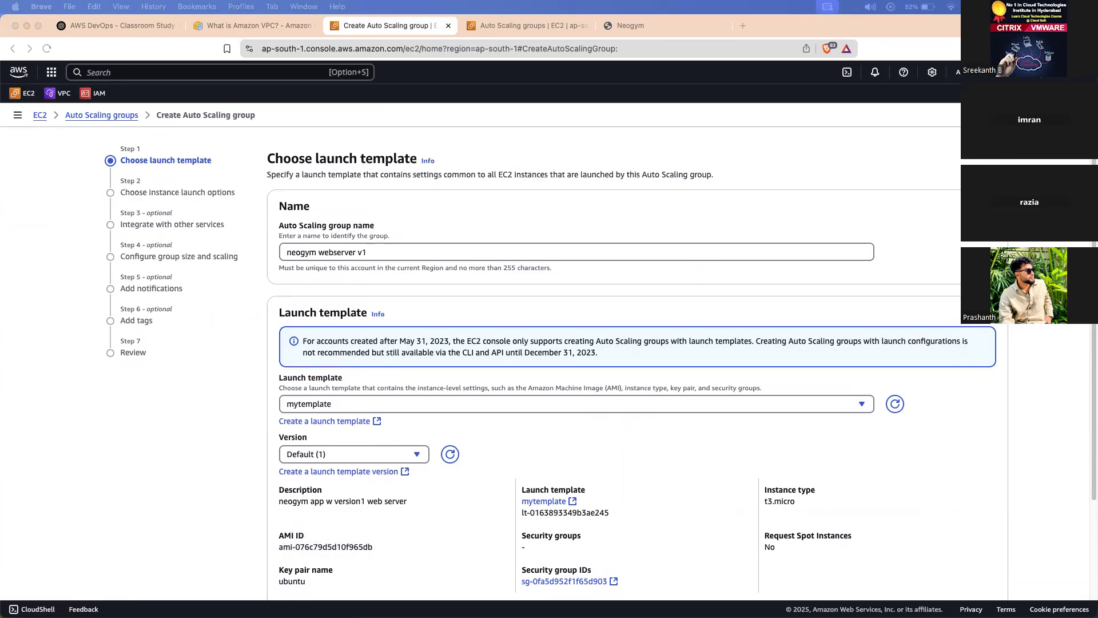
scroll(932, 460, "down", 3)
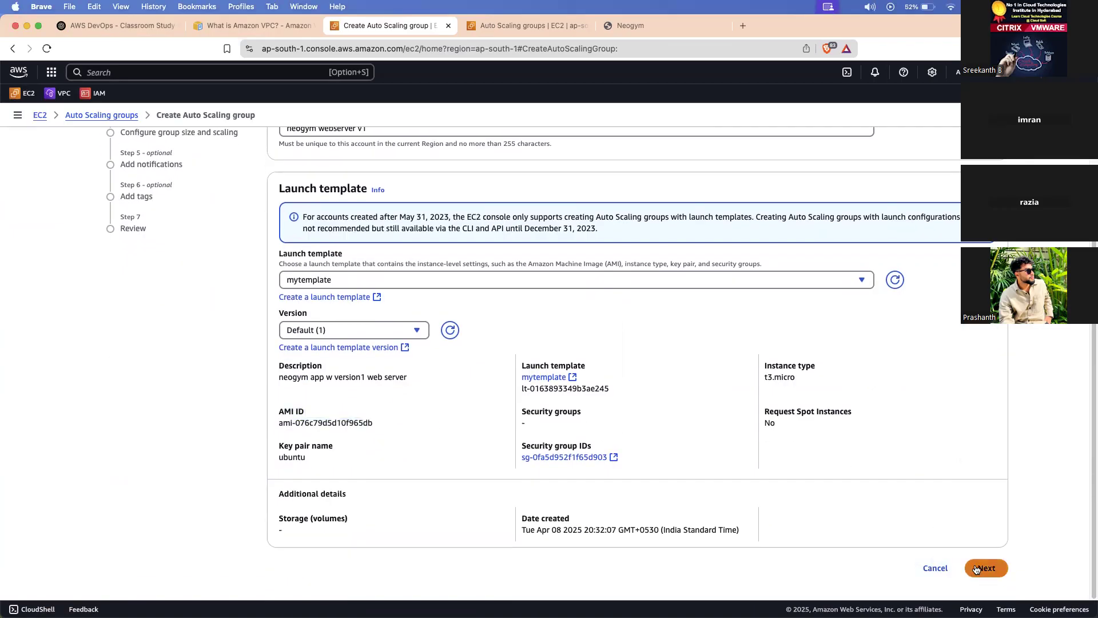
left_click(987, 568)
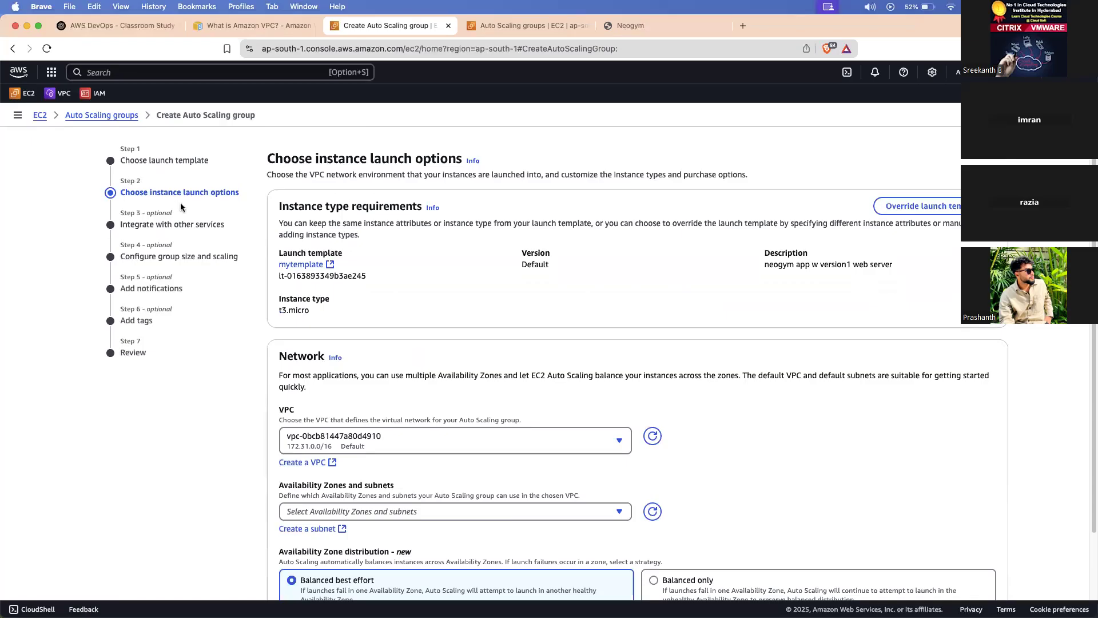
Review the instance launch options and list the Availability Zones and subnets offered for the default VPC.
triple_click(346, 159)
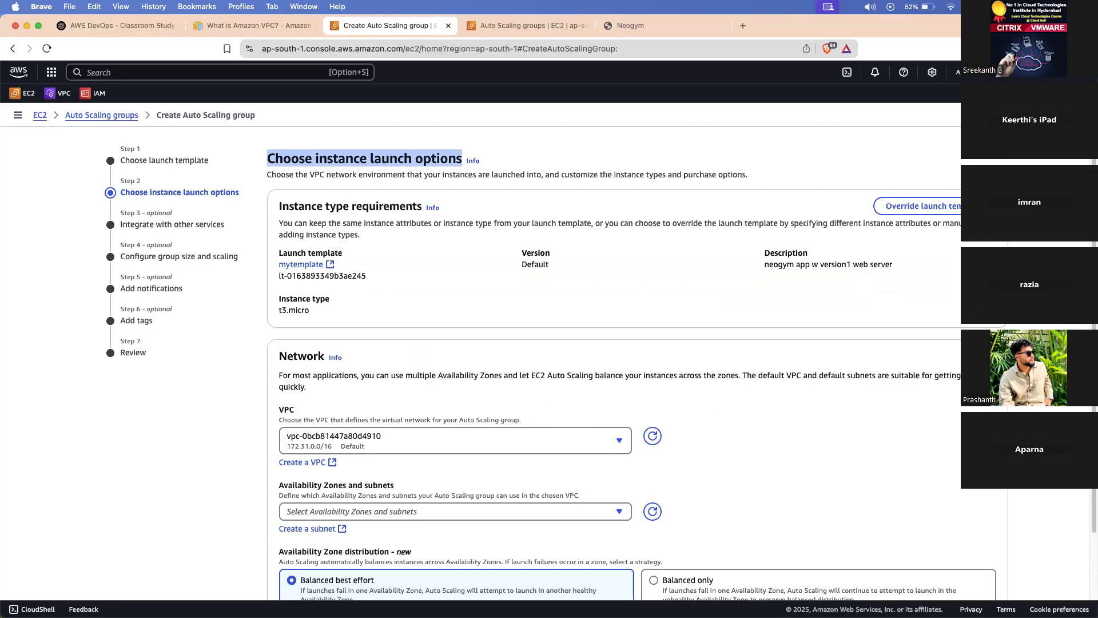
left_click(443, 317)
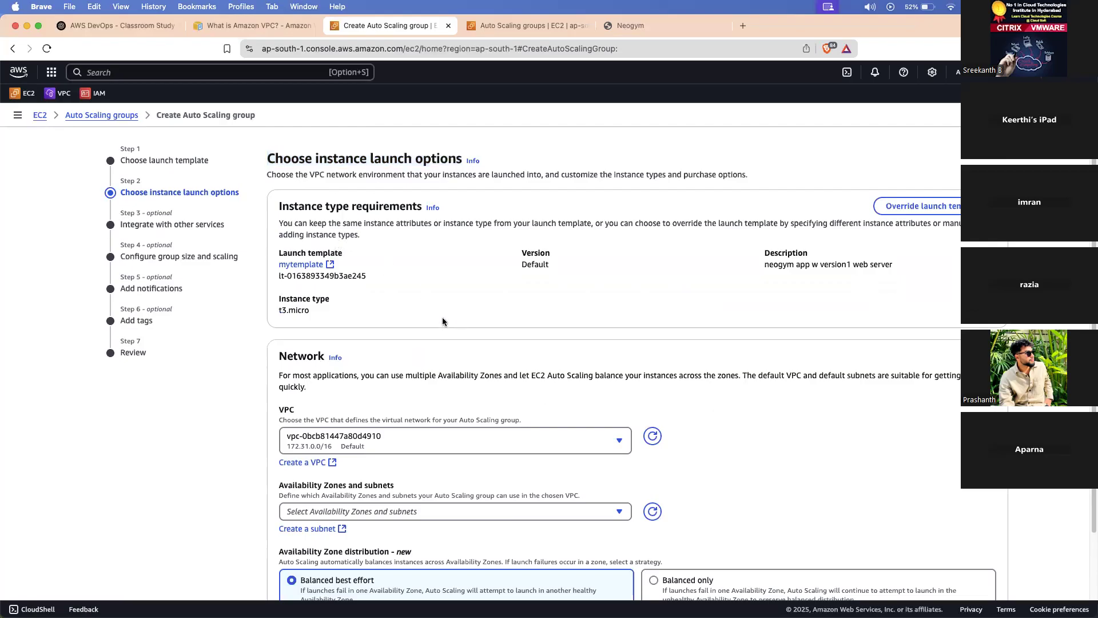
scroll(423, 309, "down", 3)
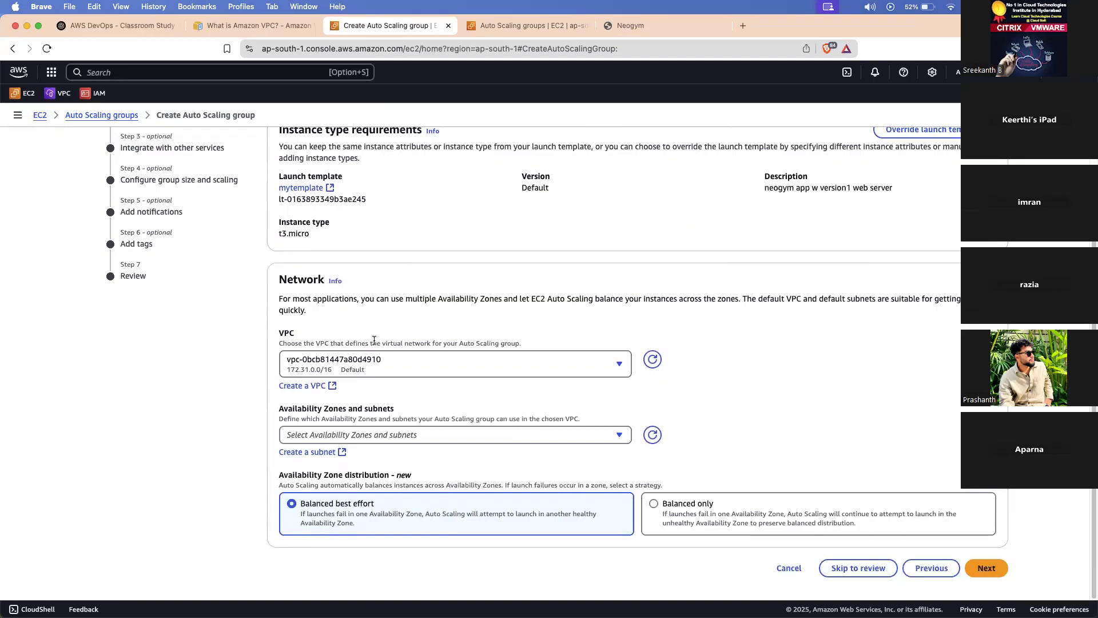
left_click(373, 436)
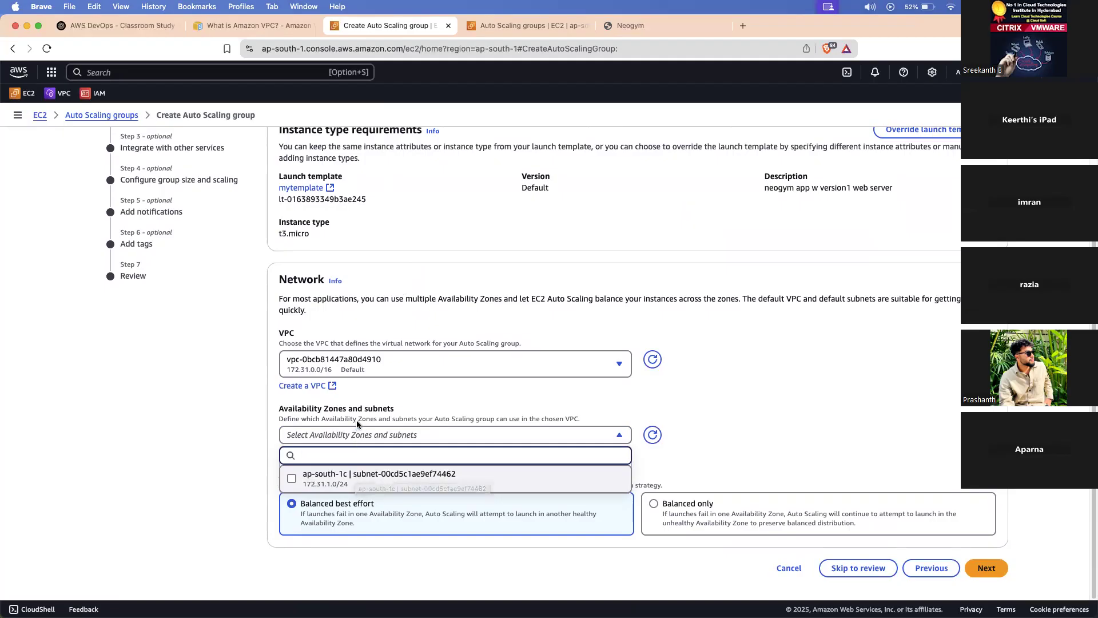
Open the VPC console in a separate tab and examine the default VPC's details, resource map and available actions.
middle_click(523, 26)
middle_click(63, 94)
left_click(523, 26)
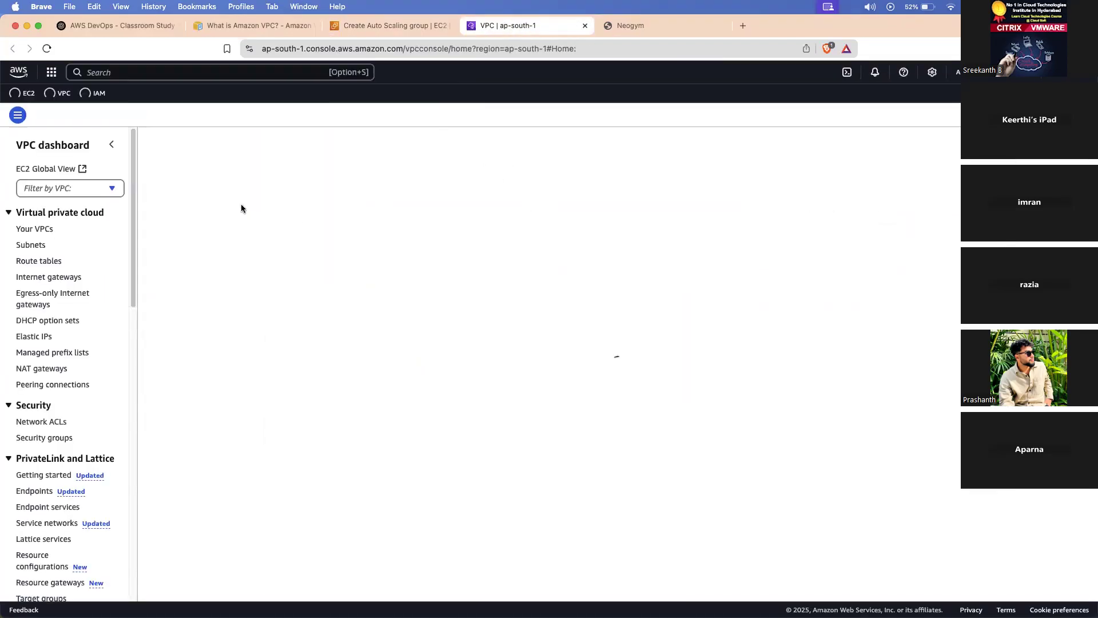
left_click(35, 229)
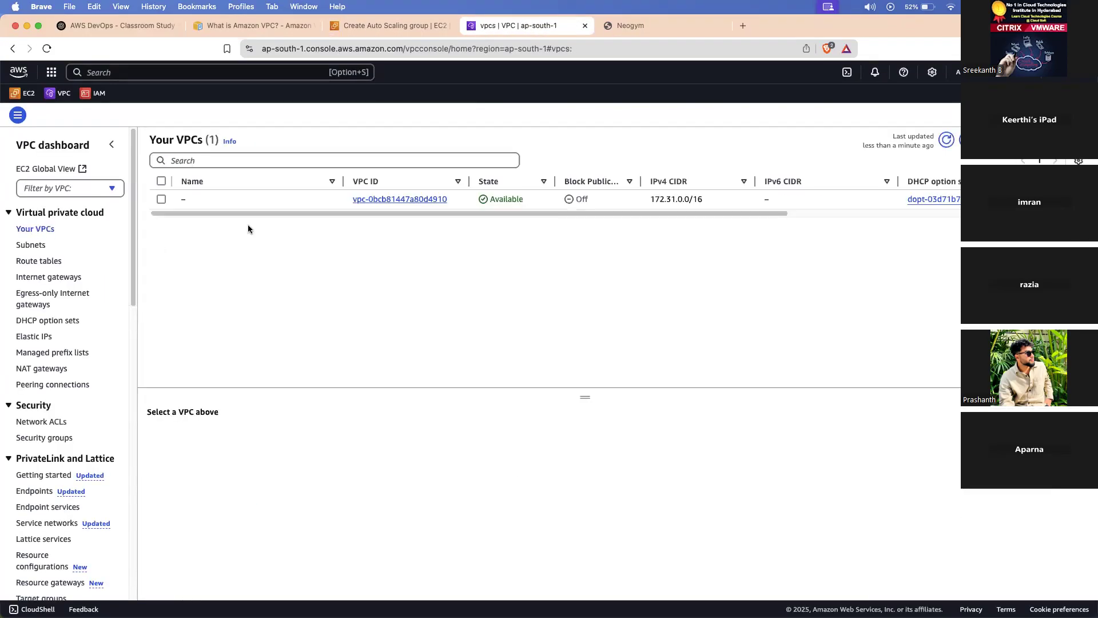
left_click(394, 199)
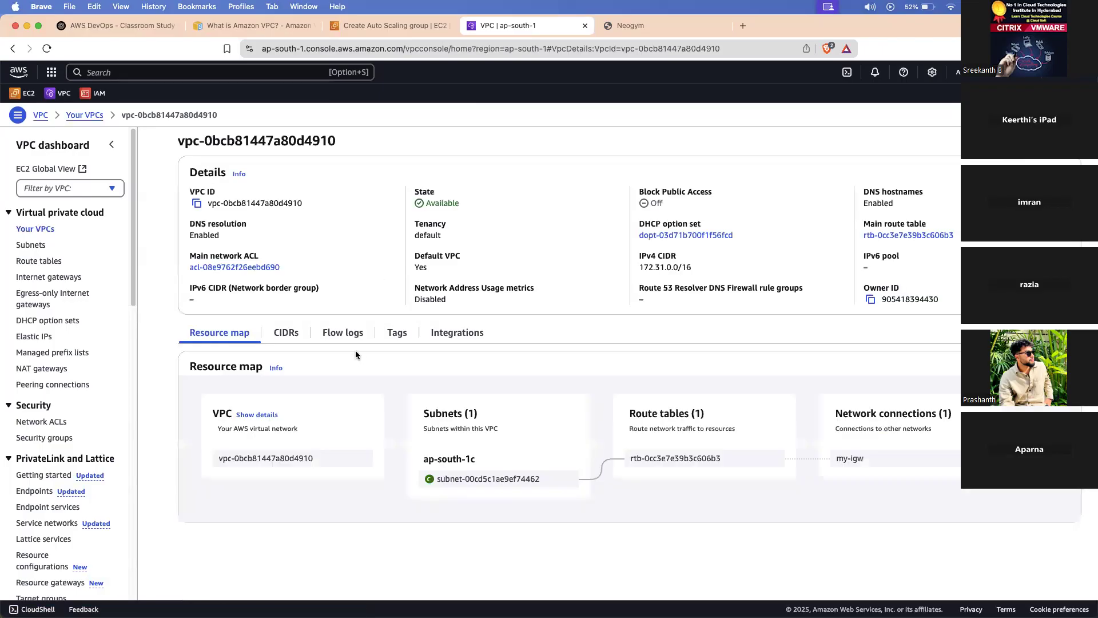
left_click(1053, 141)
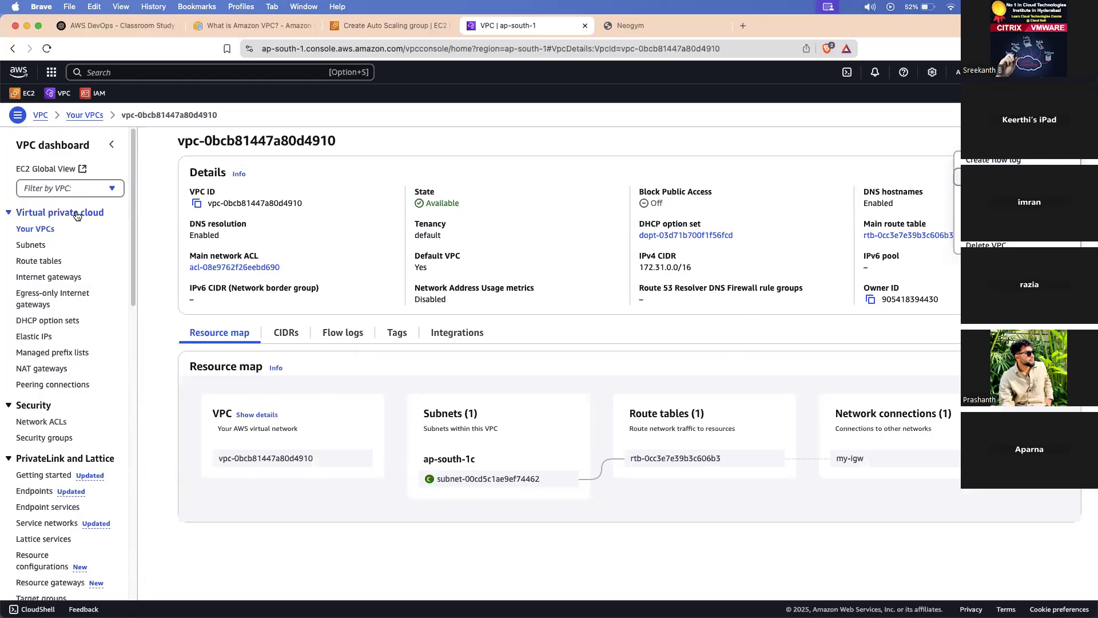
Start creating a new subnet and choose the default VPC (172.31.0.0/16) for it.
left_click(26, 246)
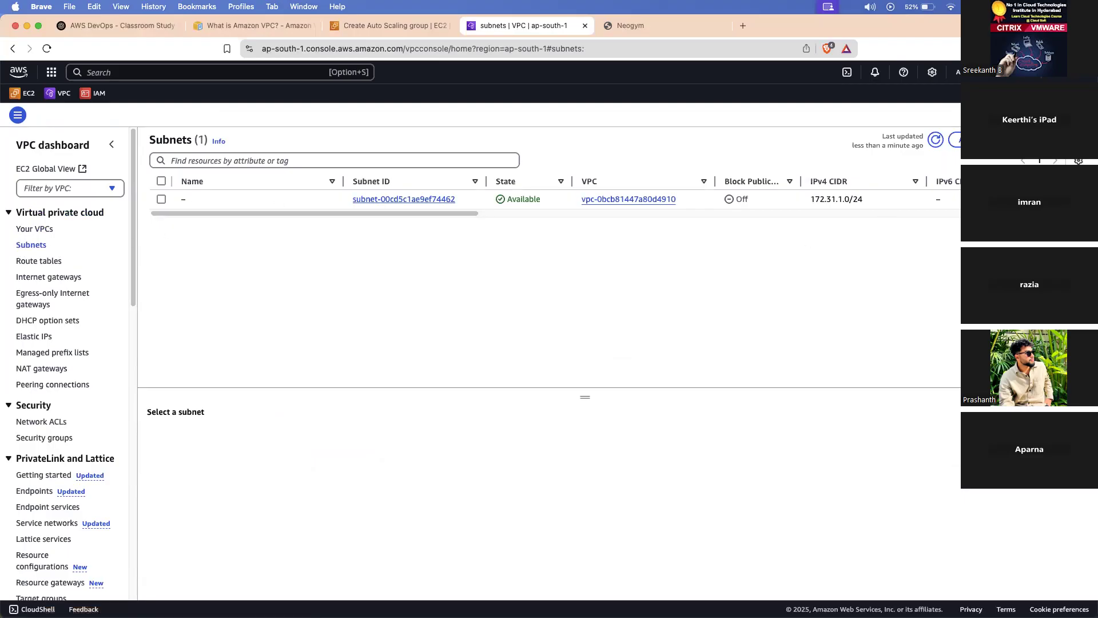
left_click(178, 213)
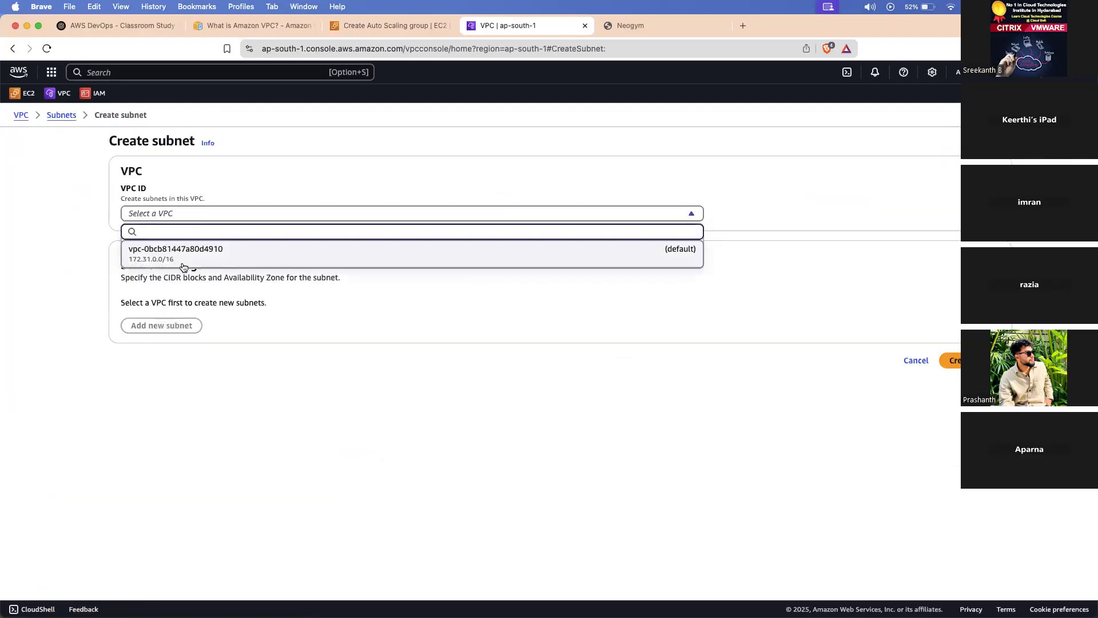
left_click(149, 259)
scroll(183, 317, "down", 3)
left_click(210, 258)
scroll(205, 276, "up", 4)
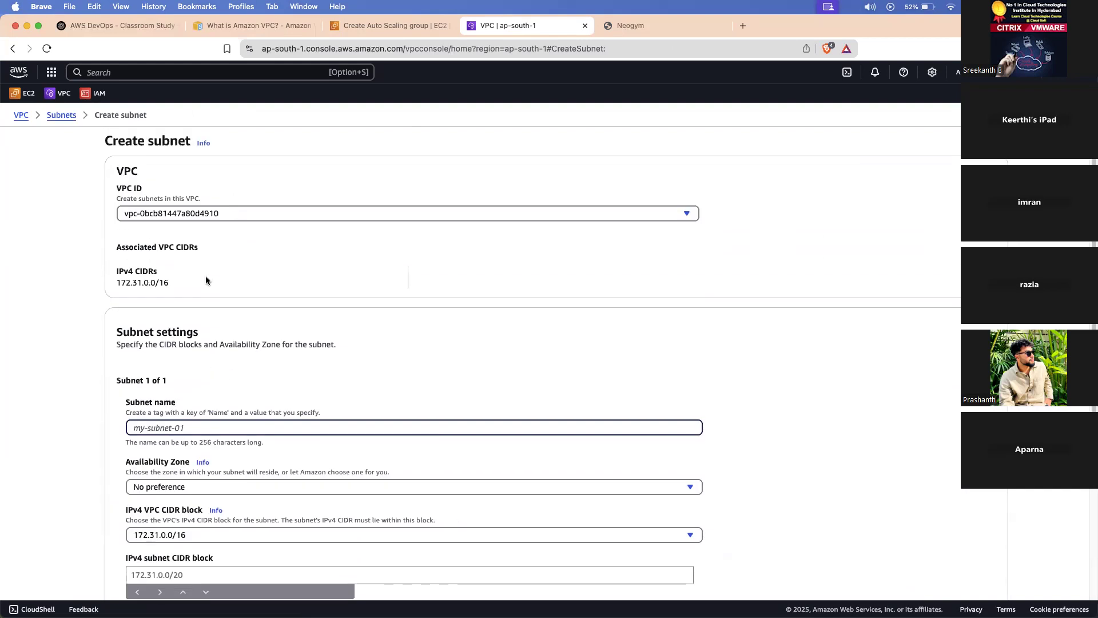
Set the new subnet's IPv4 CIDR block to 172.31.16.0/20.
scroll(224, 247, "down", 3)
left_click(191, 426)
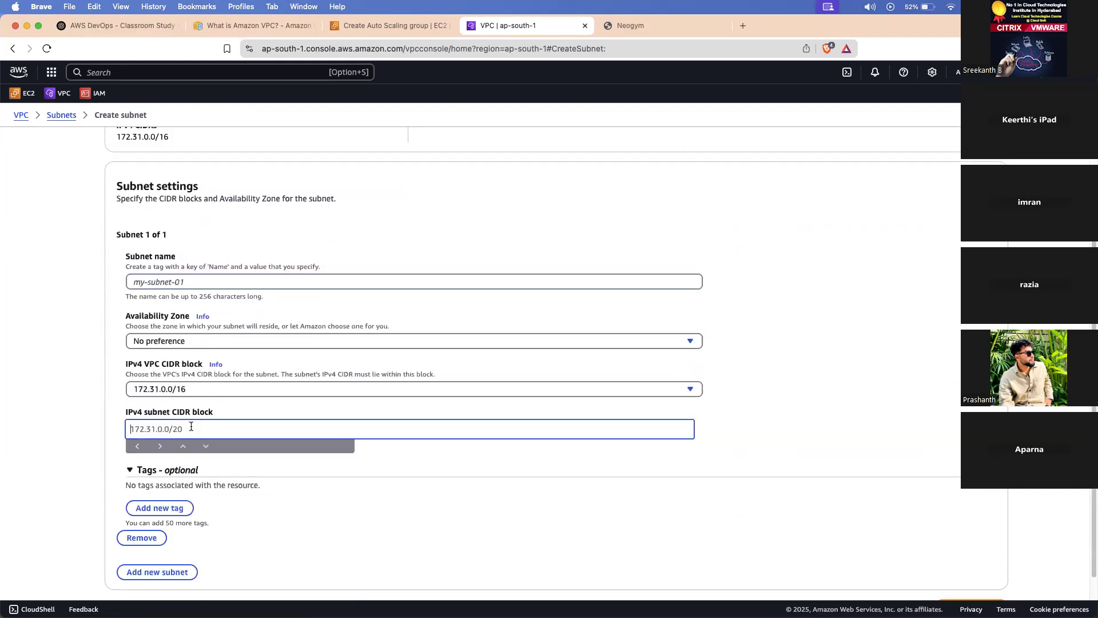
type("172.31.16.0/24")
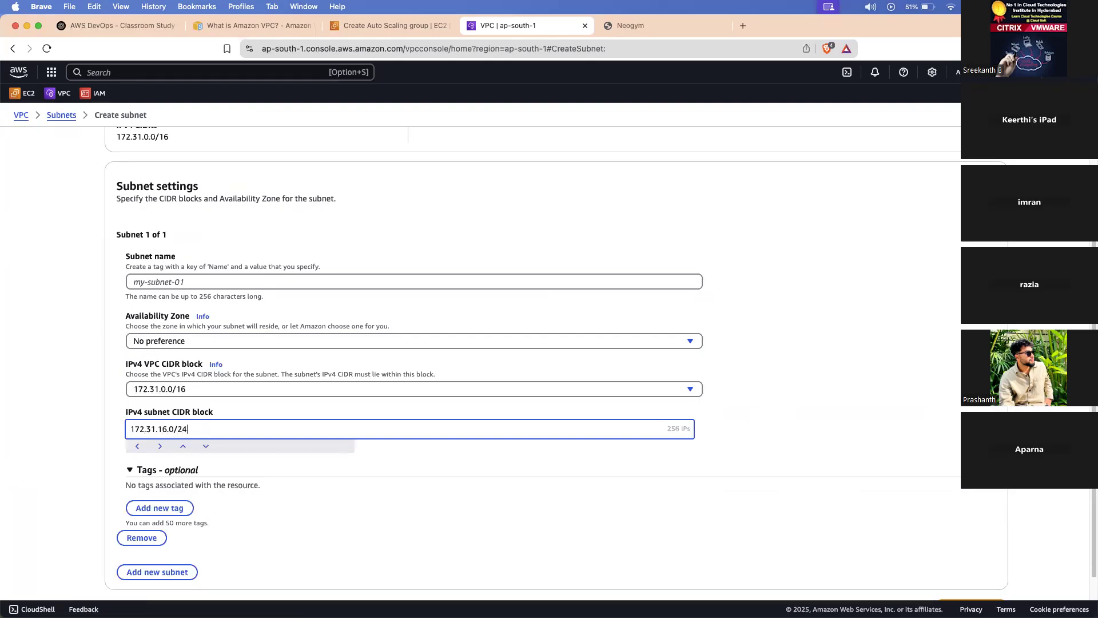
key("BackSpace")
type("0")
Name the subnet my-subnet-1b and create it with no Availability Zone preference.
left_click(157, 282)
scroll(155, 283, "up", 3)
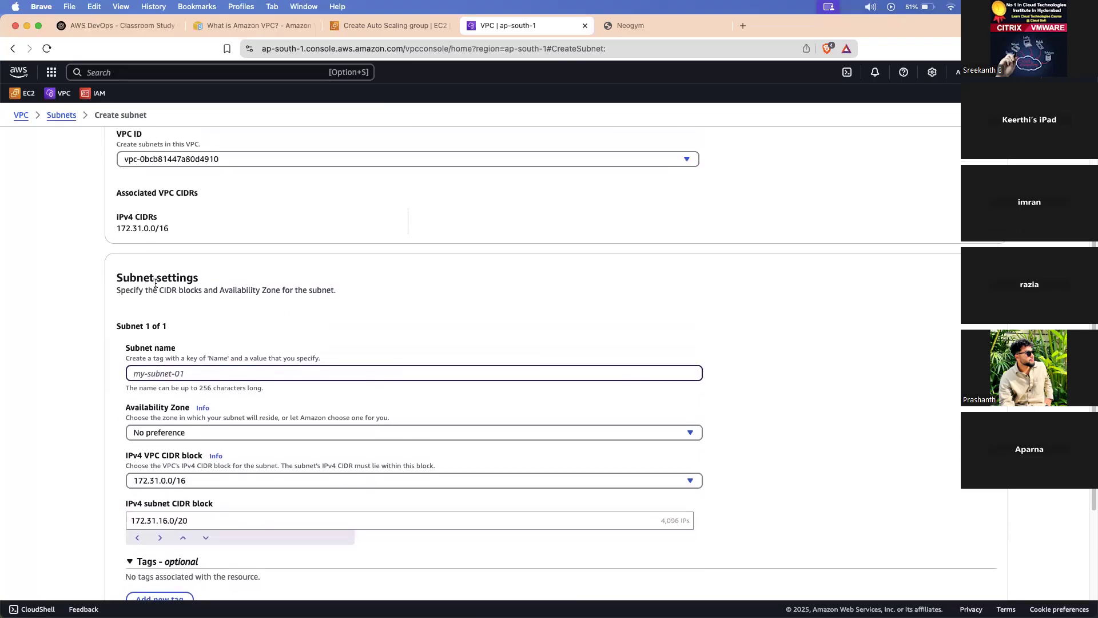
scroll(156, 284, "up", 1)
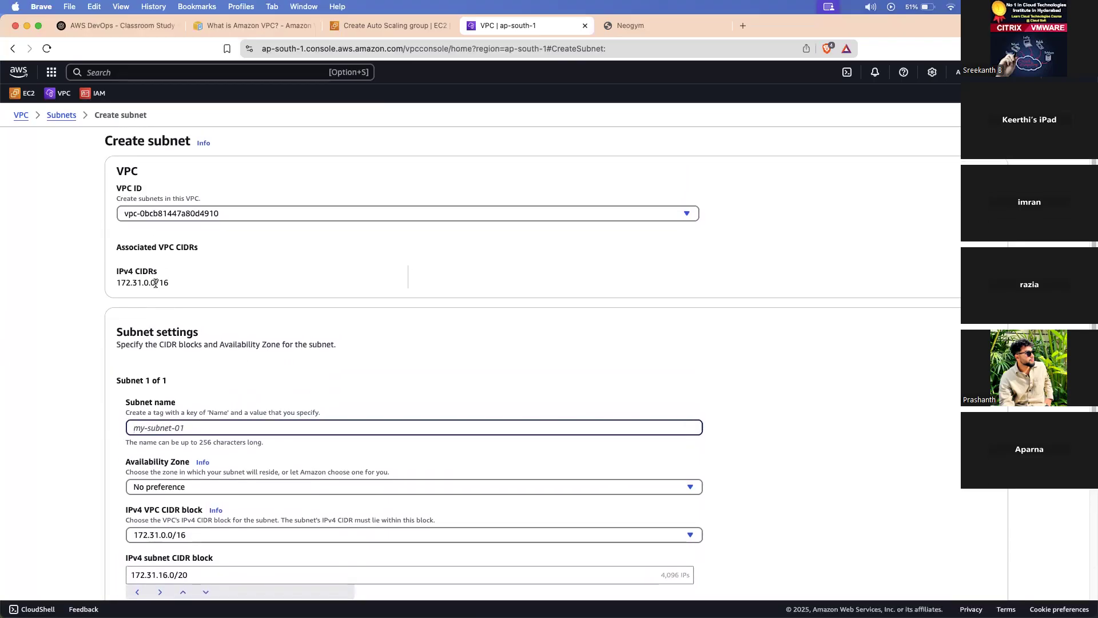
scroll(182, 303, "down", 3)
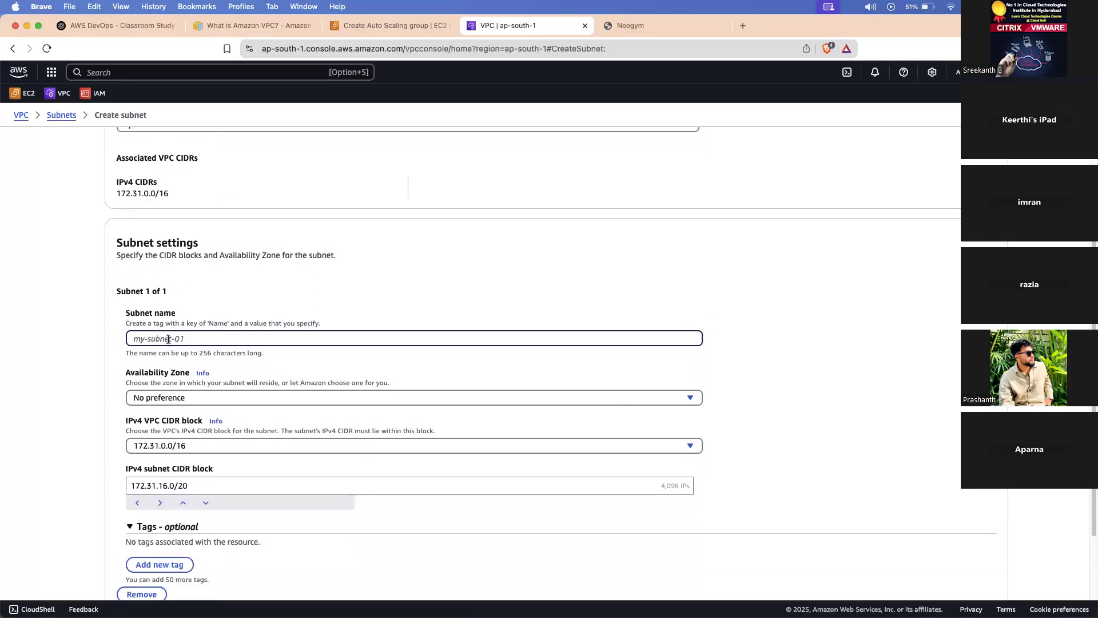
type("my-subnet-")
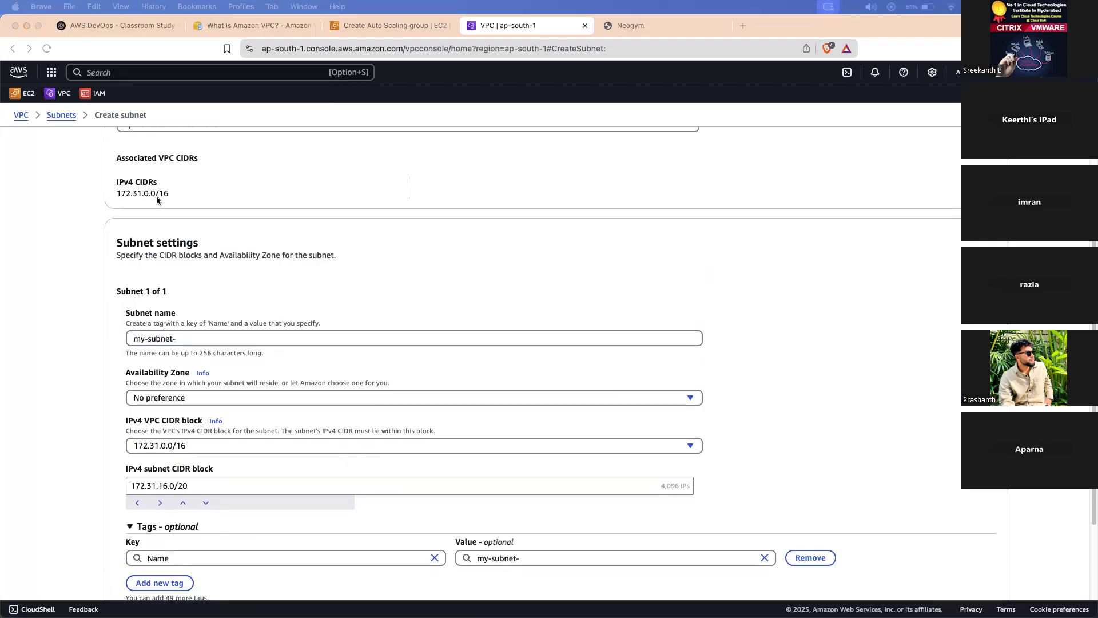
left_click(204, 331)
type("1b")
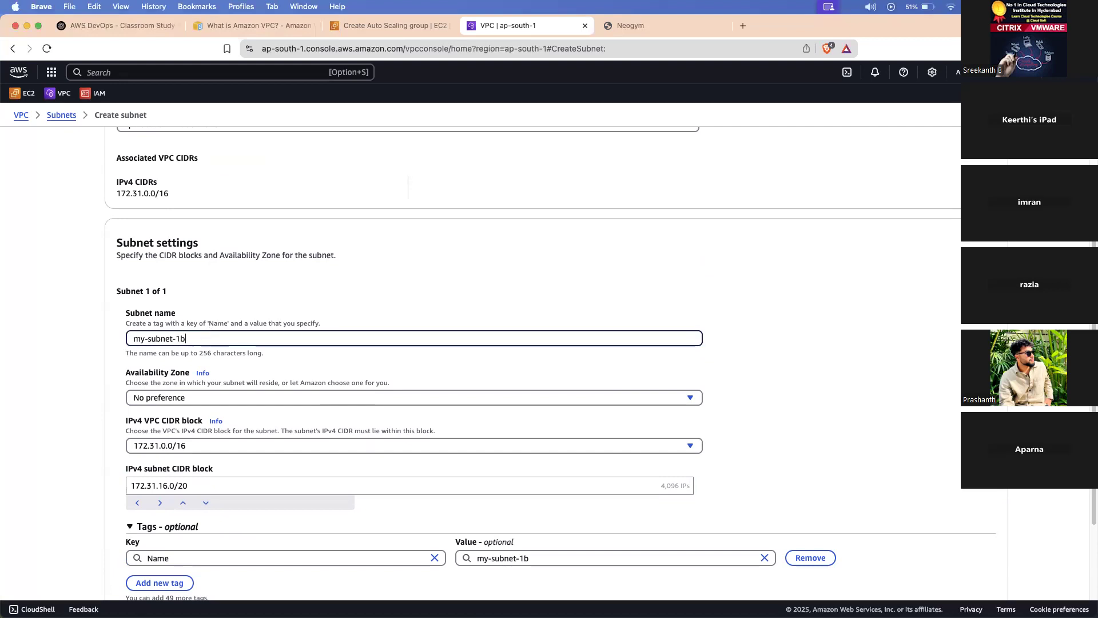
scroll(342, 334, "down", 3)
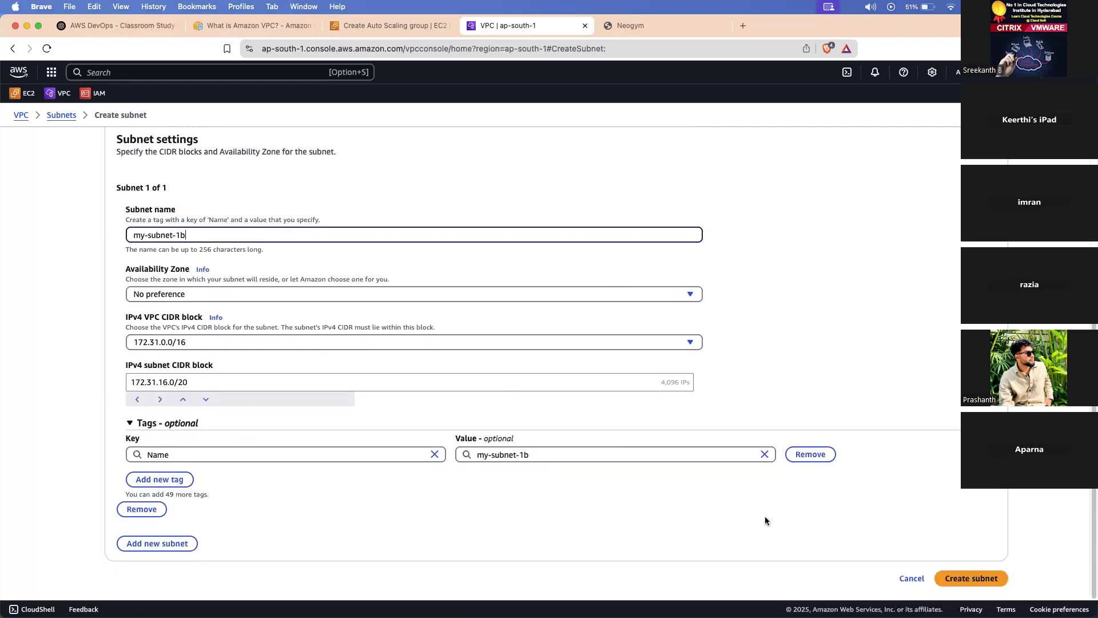
left_click(970, 579)
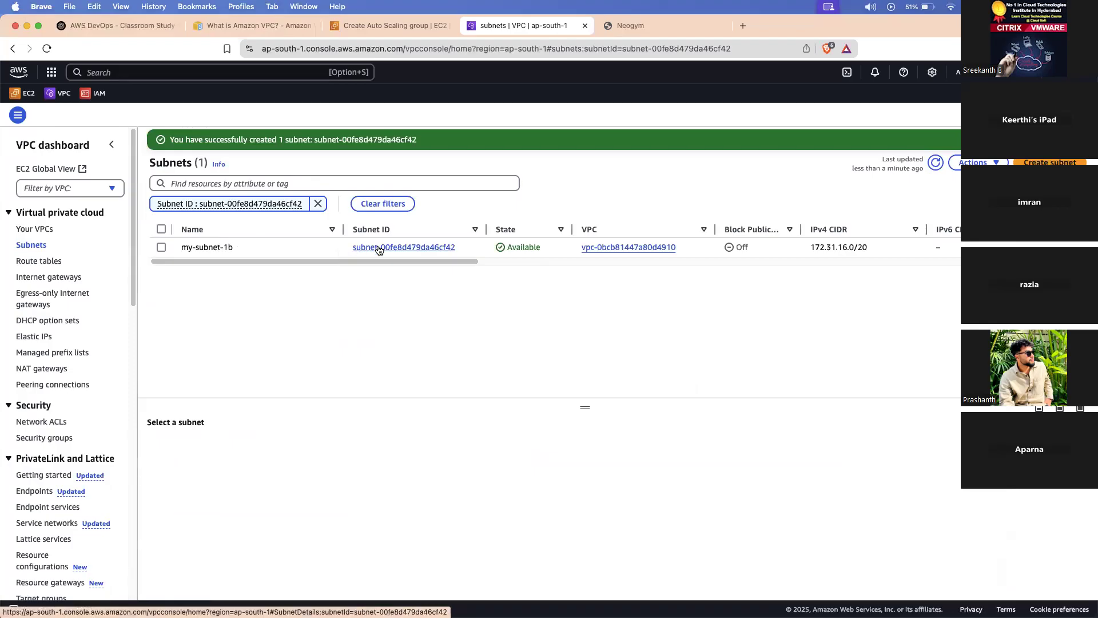
Examine the details of my-subnet-1b and compare the Availability Zones of both subnets in the subnet list.
left_click_drag(451, 261, 396, 246)
left_click(396, 246)
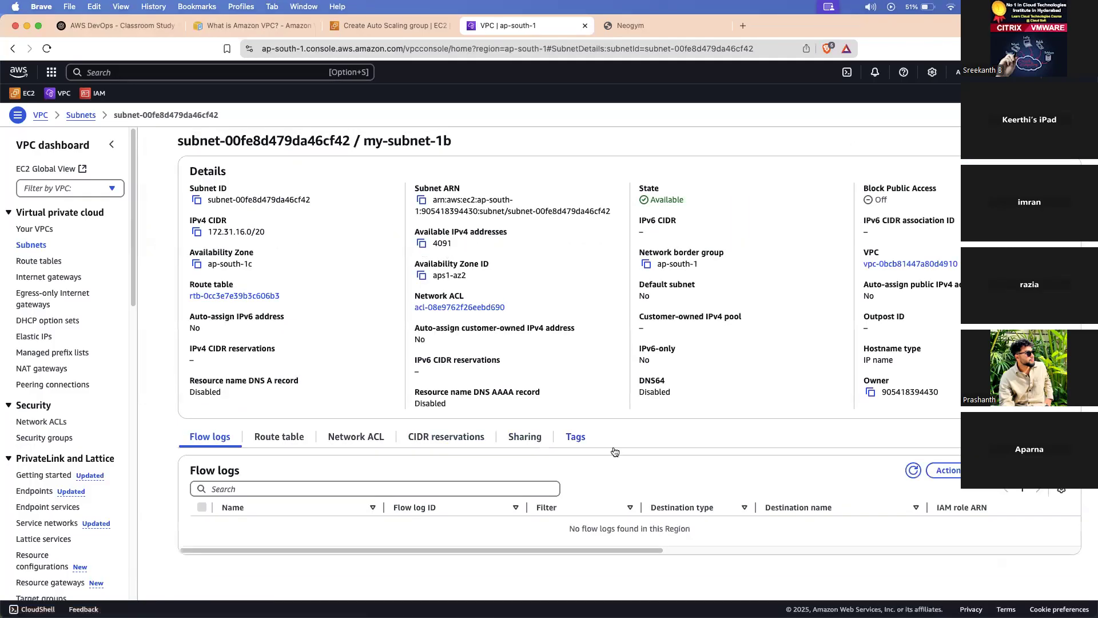
left_click(946, 470)
left_click(947, 470)
left_click(1047, 141)
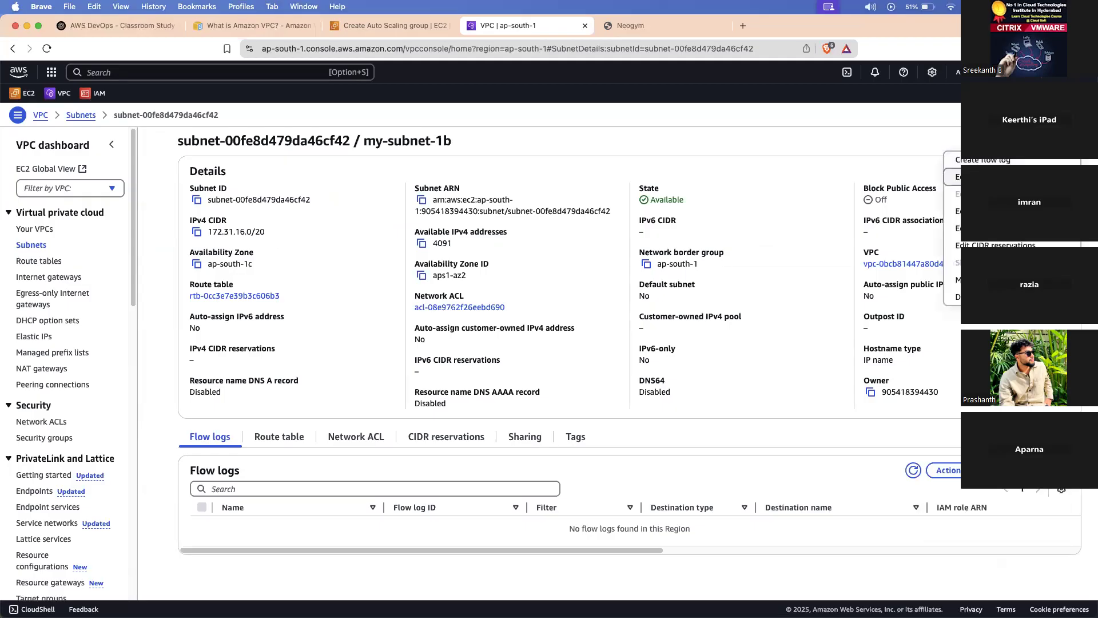
left_click(39, 246)
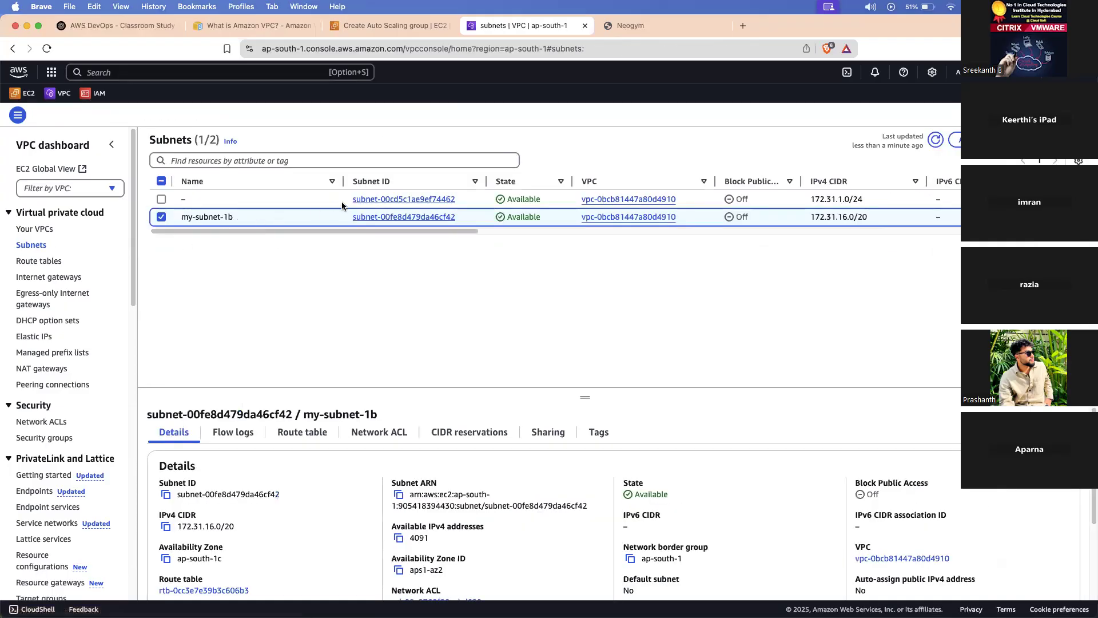
left_click_drag(458, 233, 834, 231)
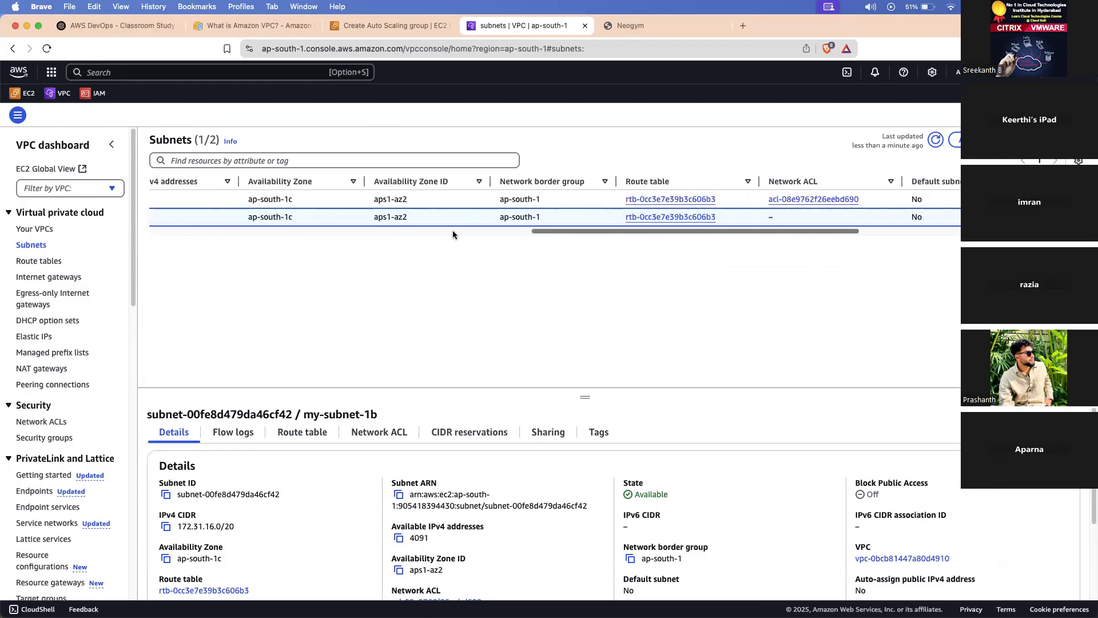
left_click_drag(568, 232, 169, 221)
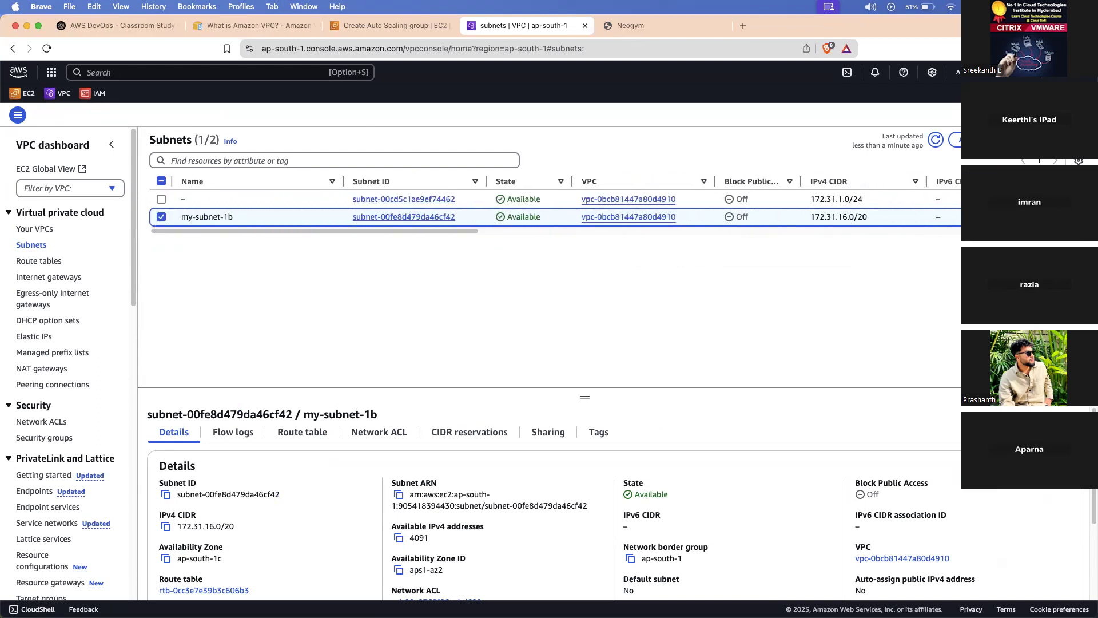
Check the editable subnet settings of my-subnet-1b and return to its details.
left_click(954, 140)
left_click(939, 190)
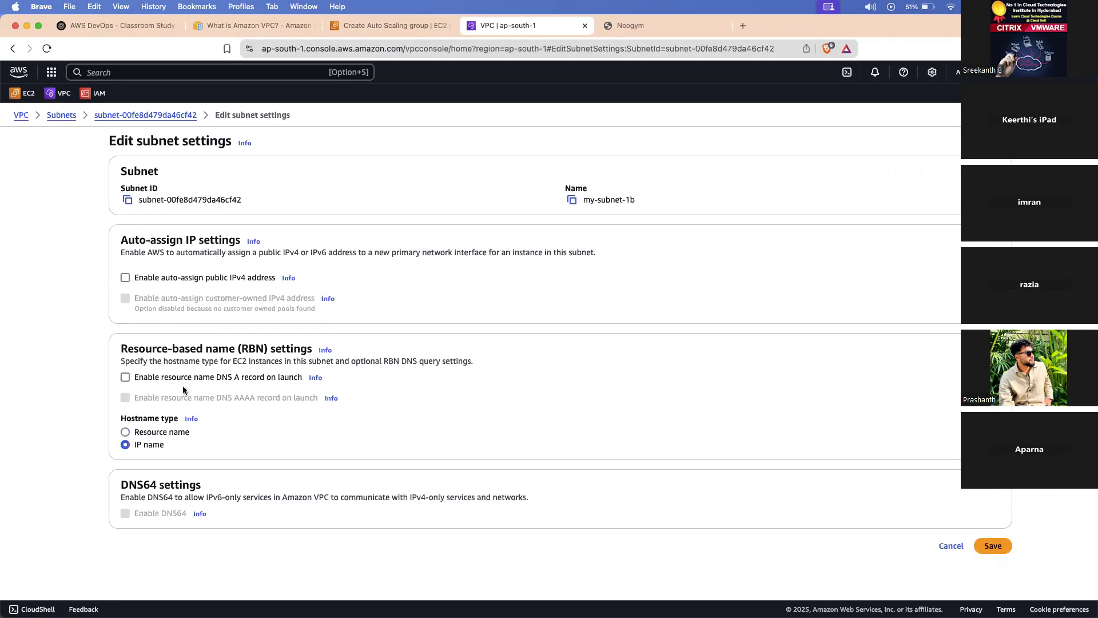
left_click(159, 118)
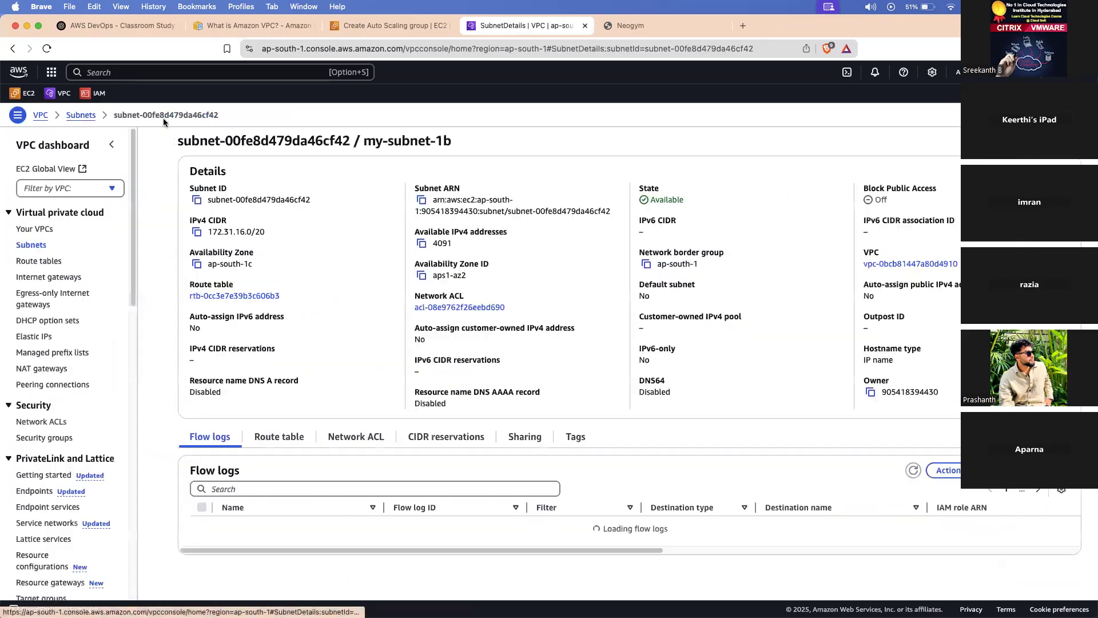
Delete the subnet my-subnet-1b, entering "delete" as the confirmation.
left_click(32, 245)
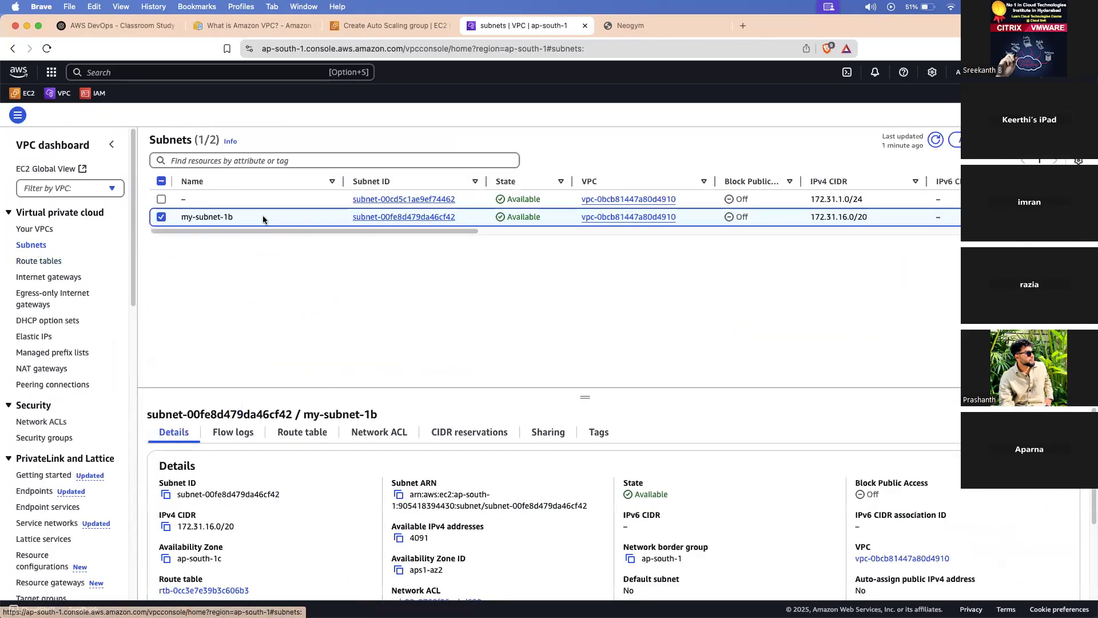
left_click(958, 143)
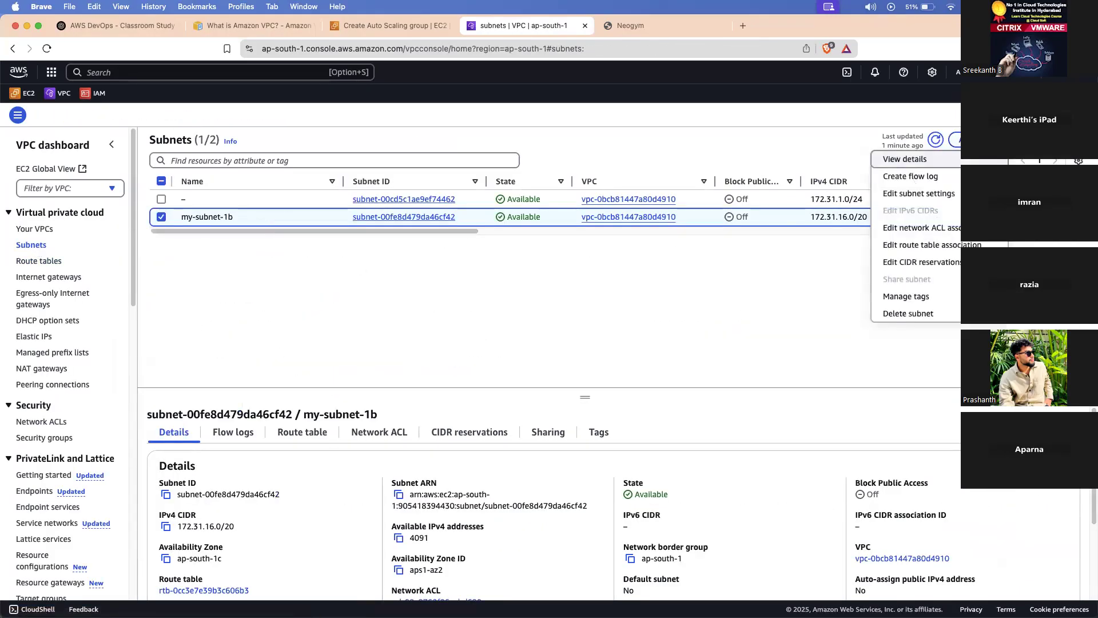
left_click(915, 312)
left_click(516, 397)
type("delete")
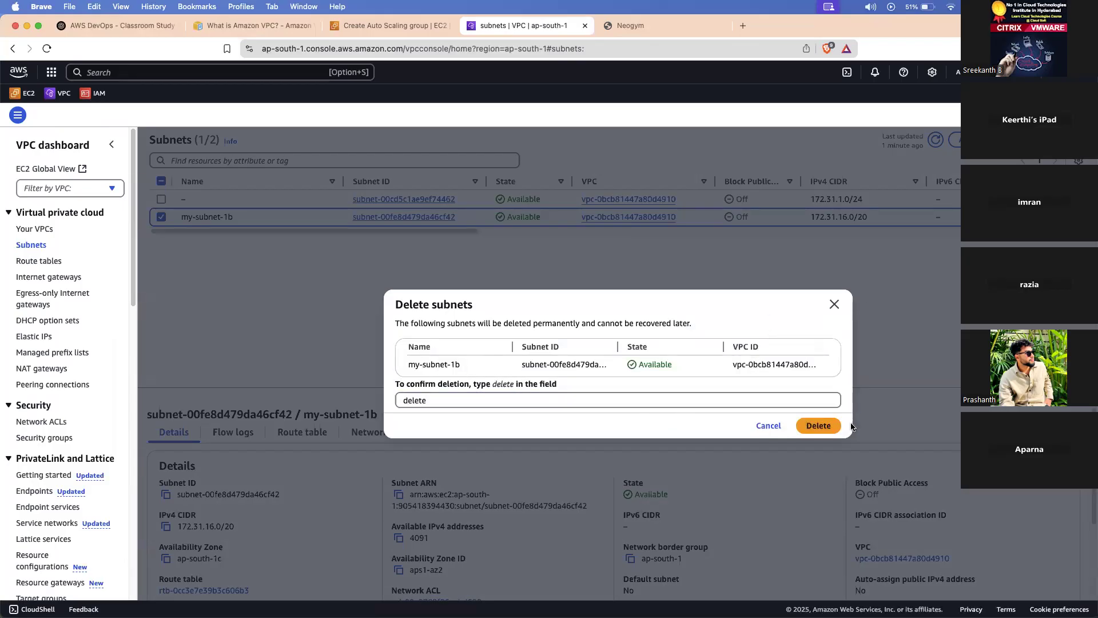
left_click(822, 425)
Start another subnet in the default VPC and name it my-subnet-1b.
left_click(1050, 162)
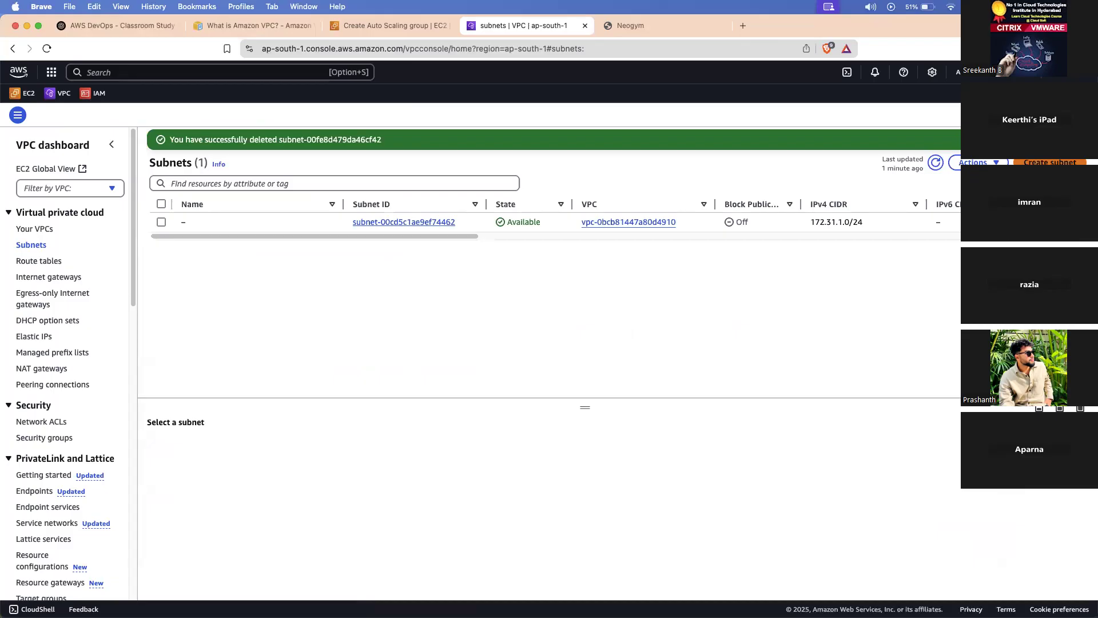
left_click(280, 219)
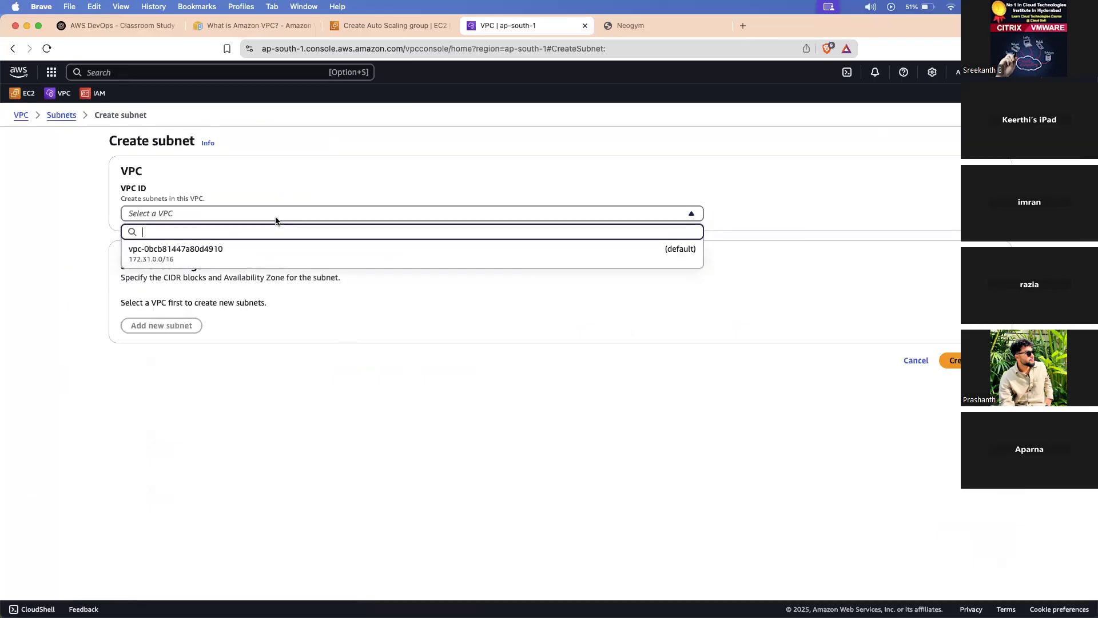
left_click(252, 251)
left_click(160, 430)
type("my-subnet-")
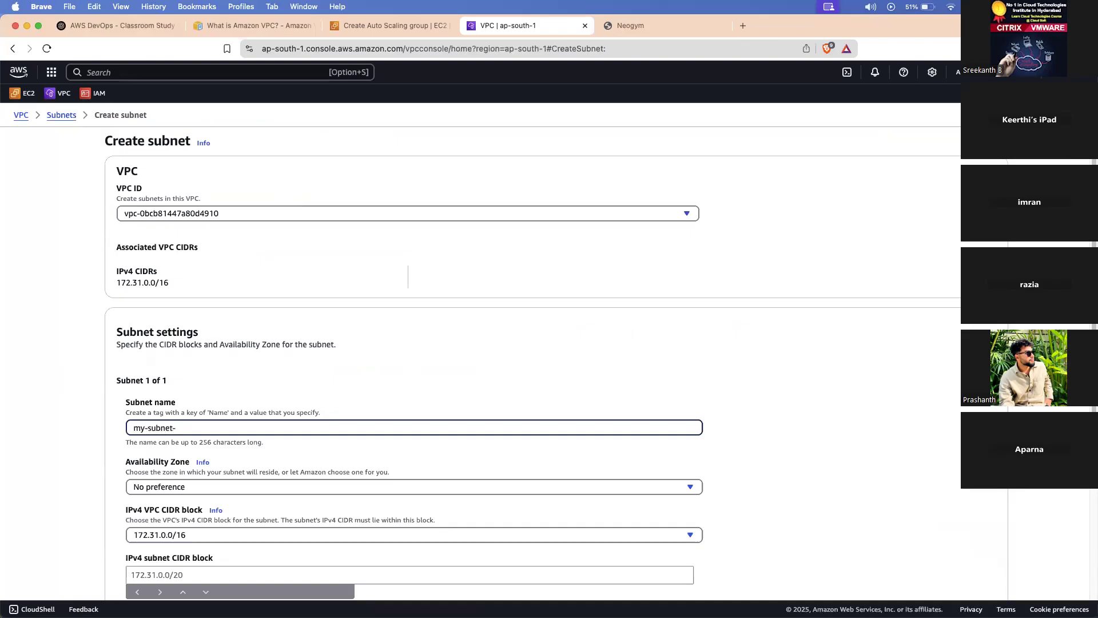
type("1b")
Place my-subnet-1b in Availability Zone ap-south-1b with IPv4 subnet CIDR block 172.31.16.0/20 and create the subnet.
scroll(215, 476, "down", 4)
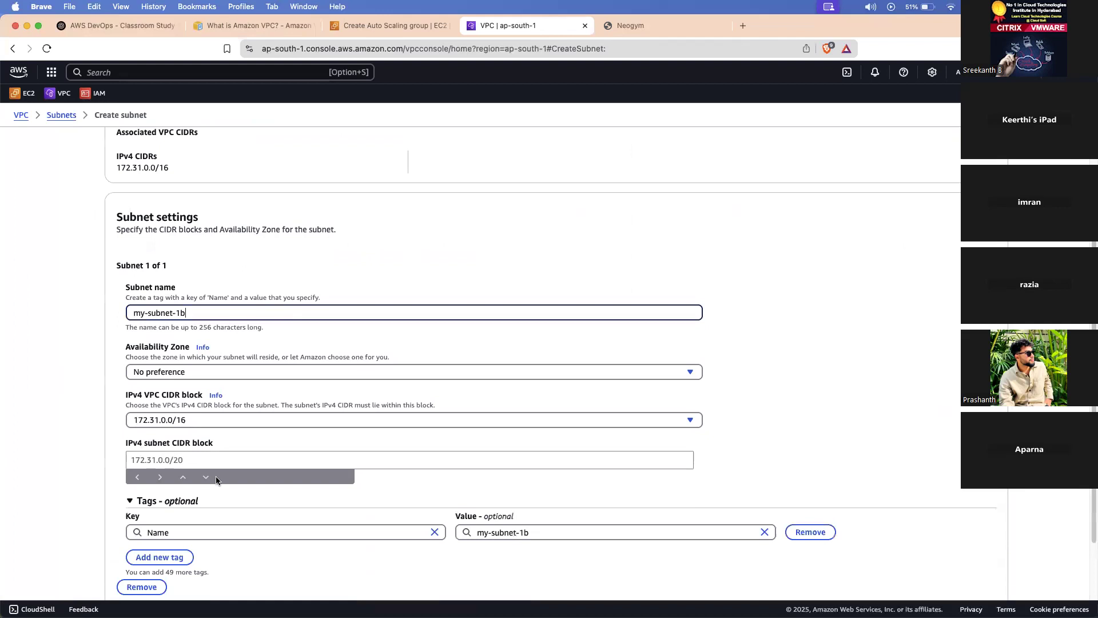
left_click(175, 463)
type("172.31.")
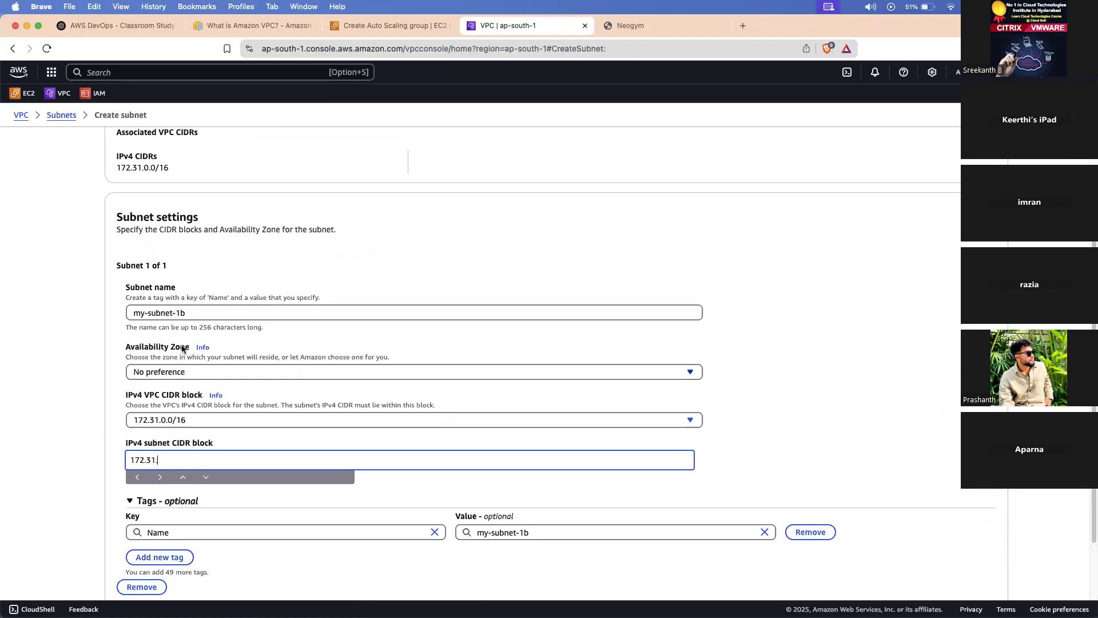
left_click(187, 371)
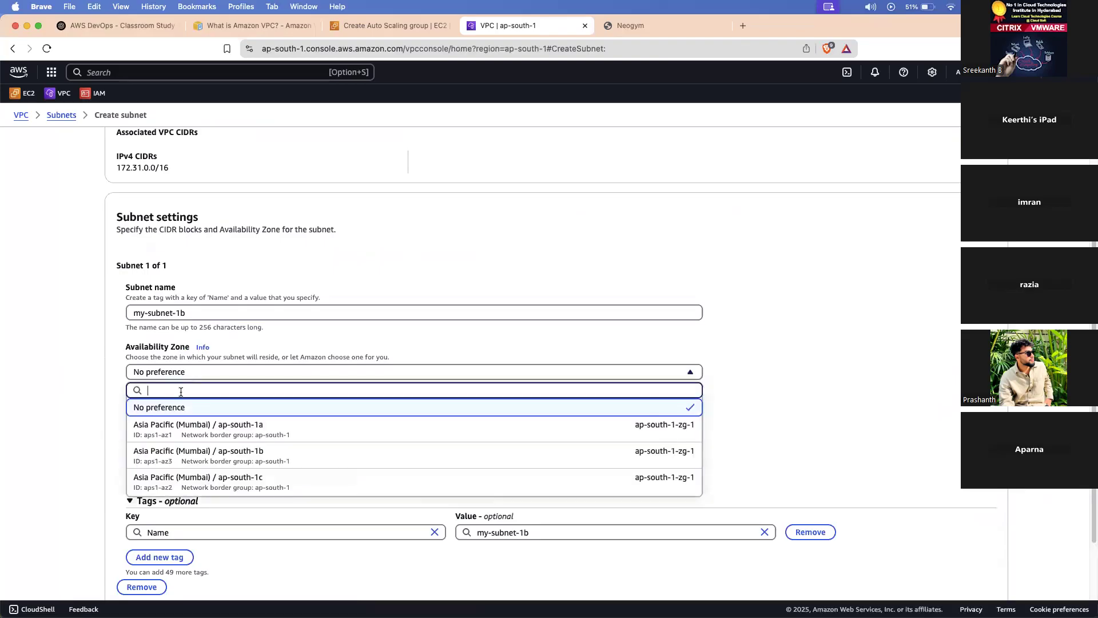
left_click(184, 451)
left_click(177, 460)
type("16.0/20")
scroll(266, 441, "down", 1)
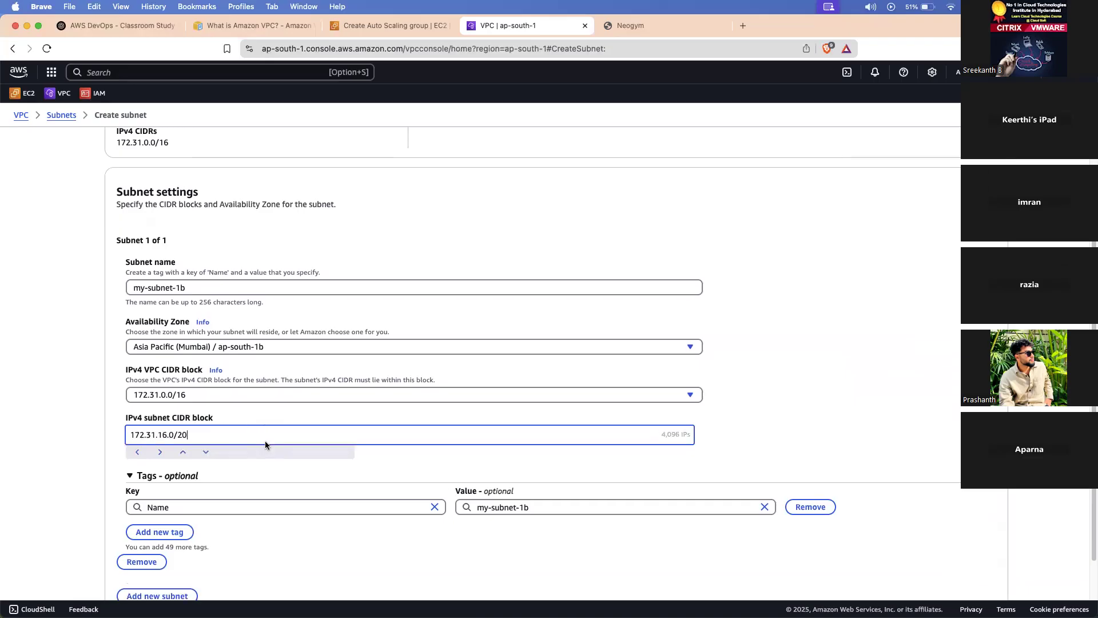
scroll(265, 445, "down", 2)
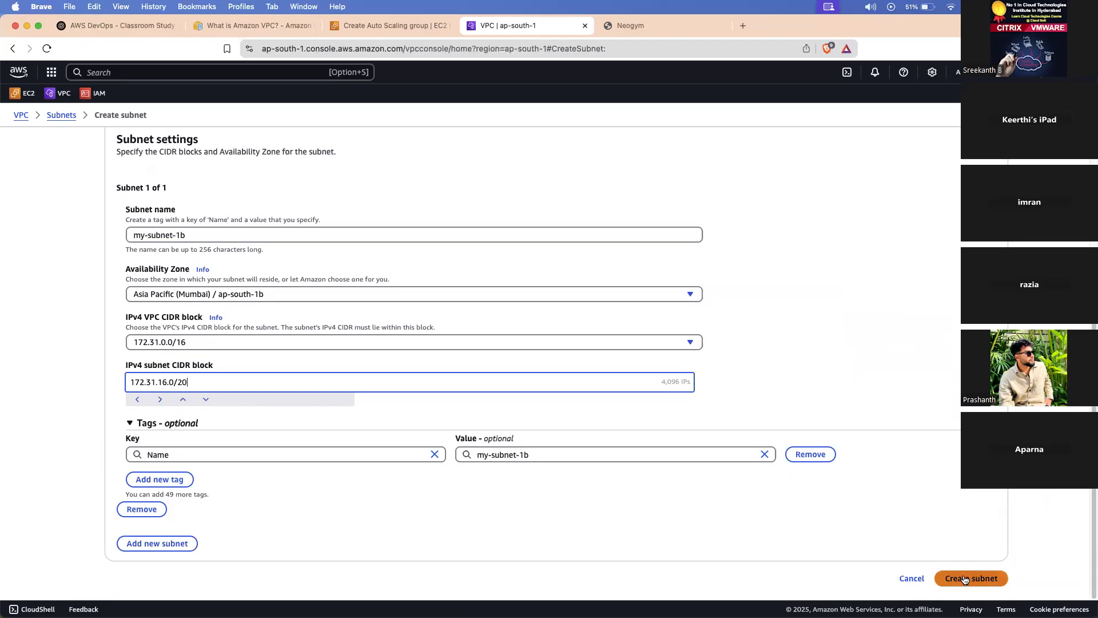
left_click(965, 579)
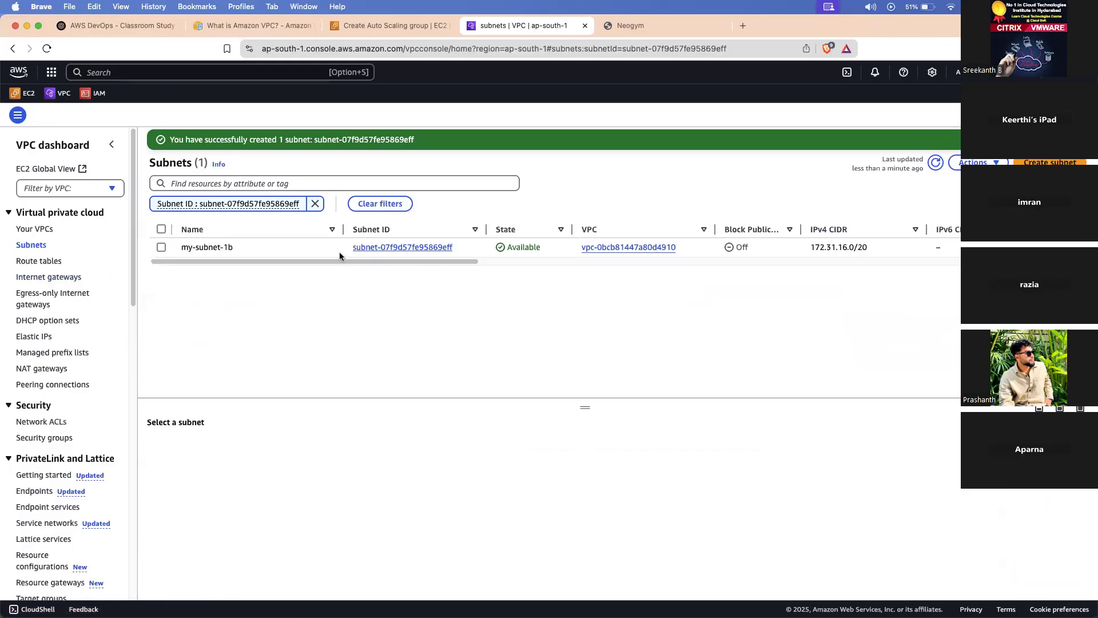
Check the Availability Zone of the new my-subnet-1b and compare it with the other subnet in the full subnet list.
left_click_drag(458, 261, 829, 277)
left_click_drag(568, 247, 532, 247)
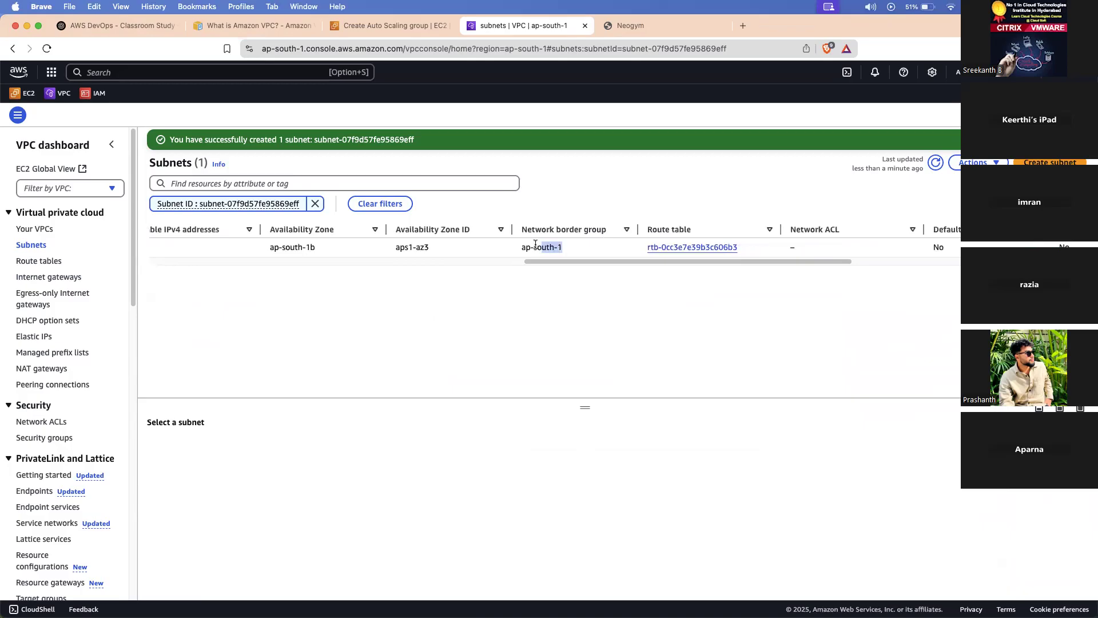
left_click_drag(599, 260, 605, 262)
left_click_drag(247, 247, 307, 247)
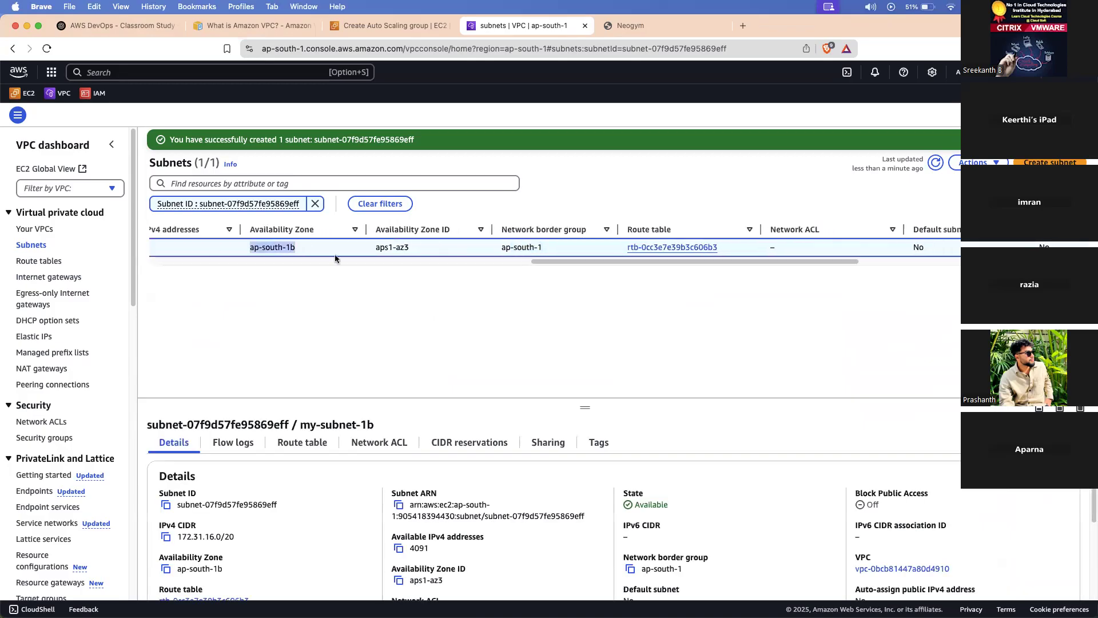
left_click(26, 245)
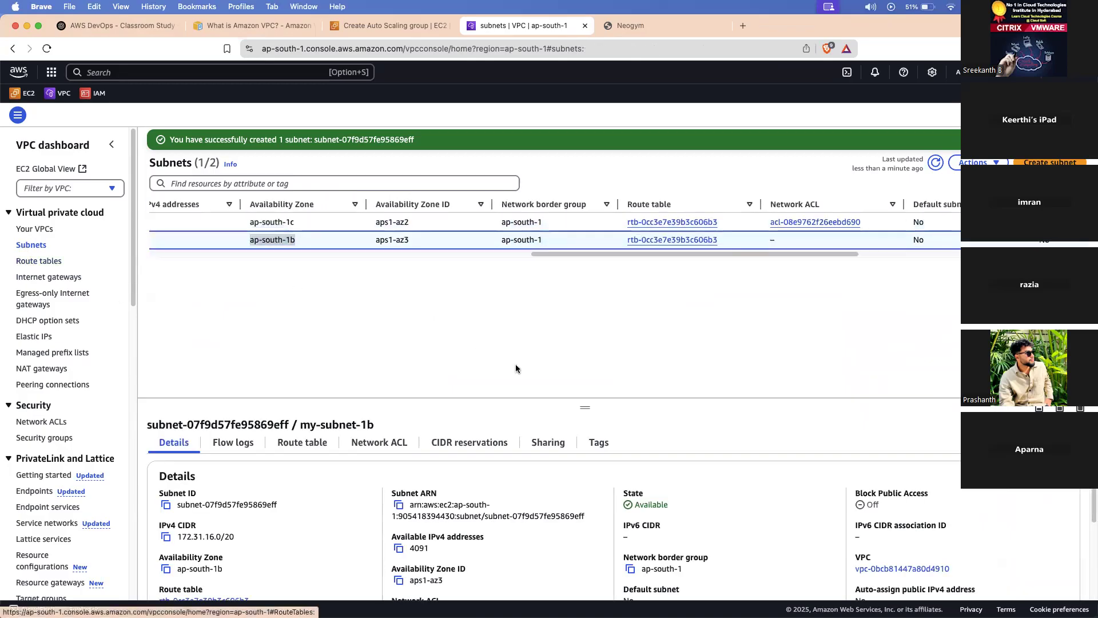
left_click_drag(599, 253, 218, 262)
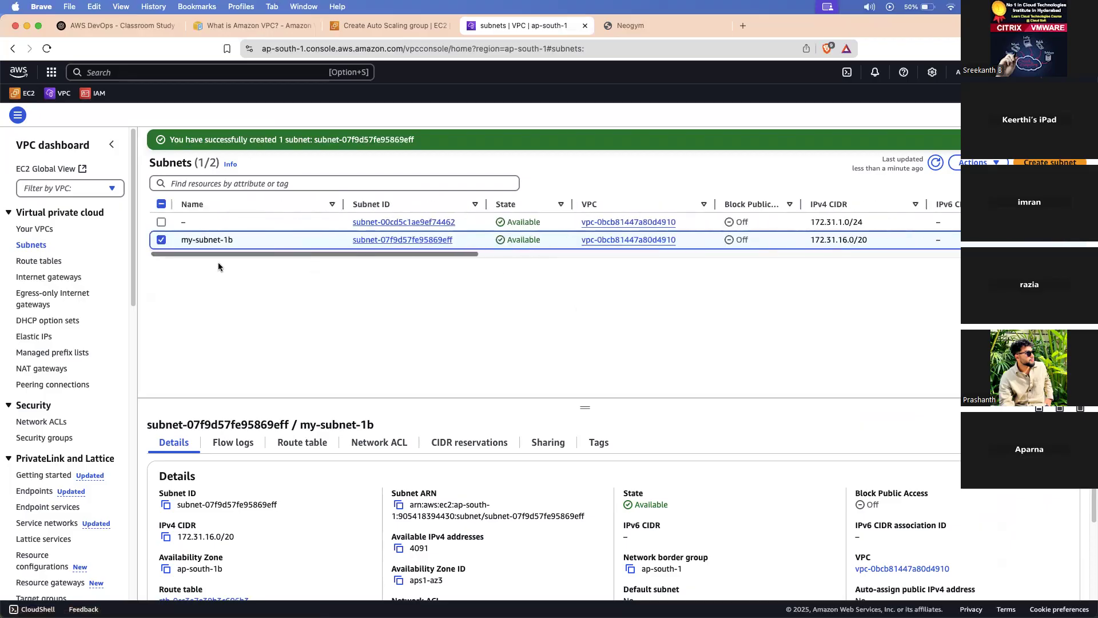
Examine the routes in the route table of my-subnet-1b and return to the subnet list.
left_click(161, 205)
left_click(371, 241)
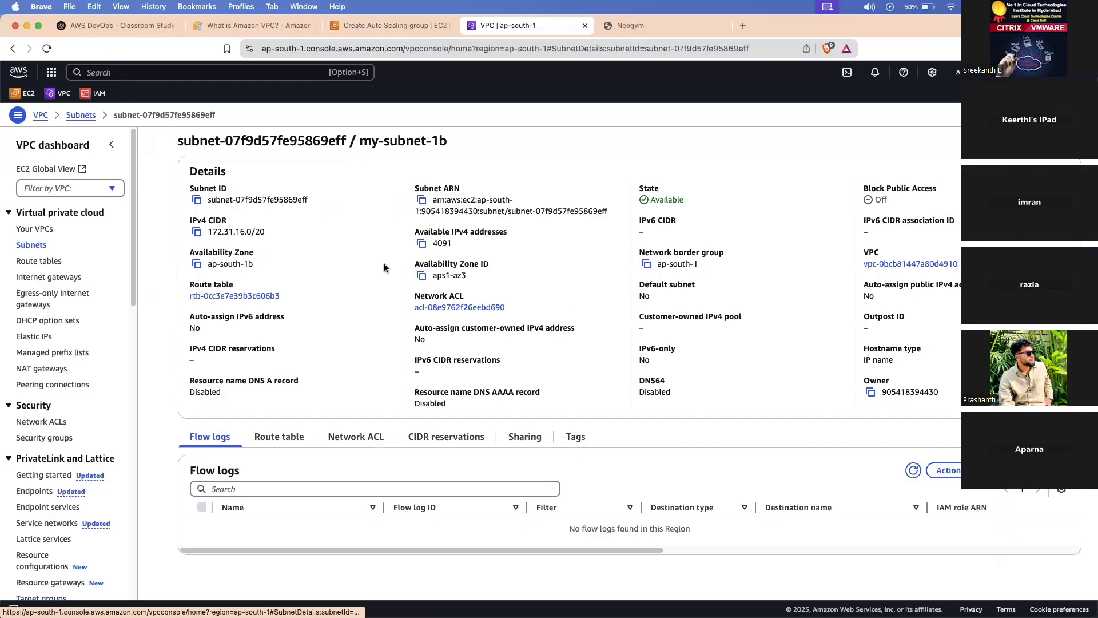
left_click(294, 434)
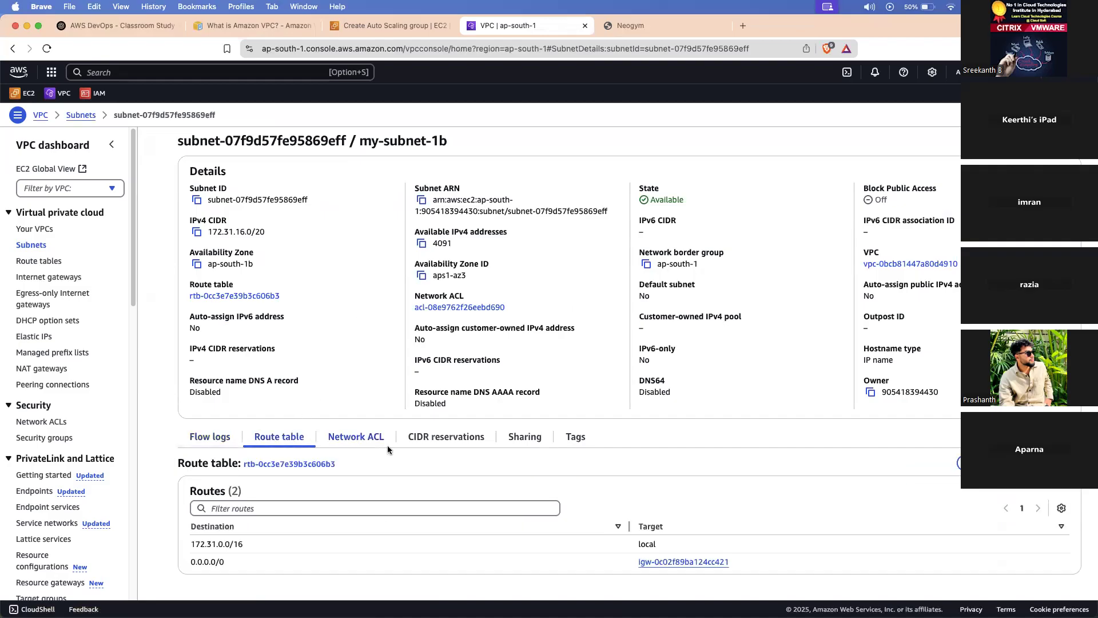
left_click_drag(228, 562, 190, 524)
left_click(169, 542)
left_click(31, 244)
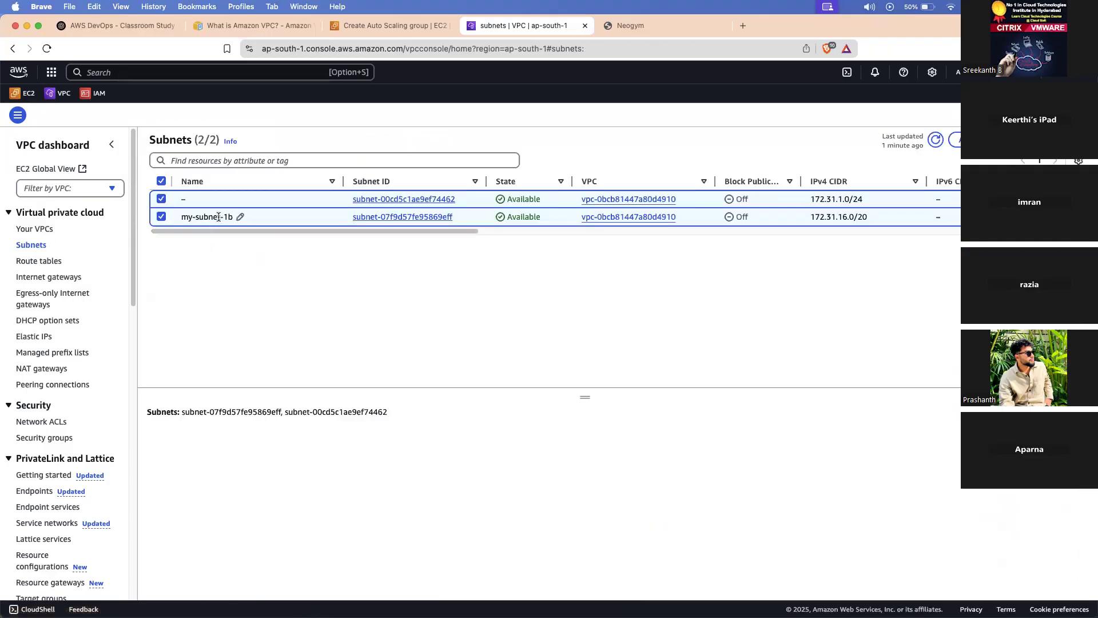
Examine the route table and network ACL rules of the unnamed 172.31.1.0/24 subnet.
left_click(362, 199)
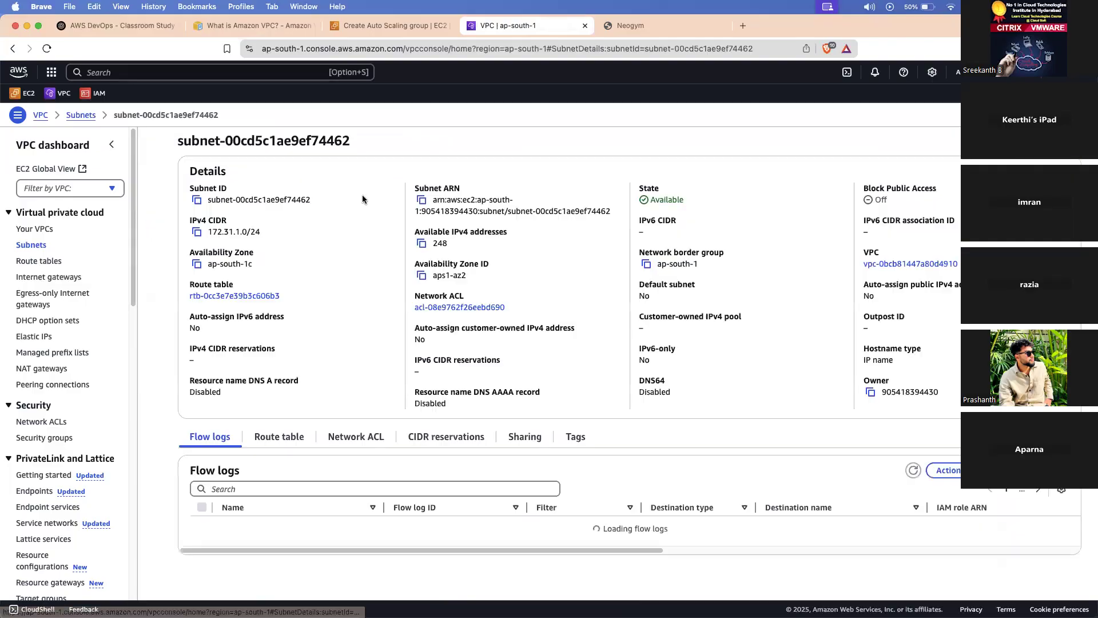
left_click(304, 438)
left_click_drag(264, 563, 191, 544)
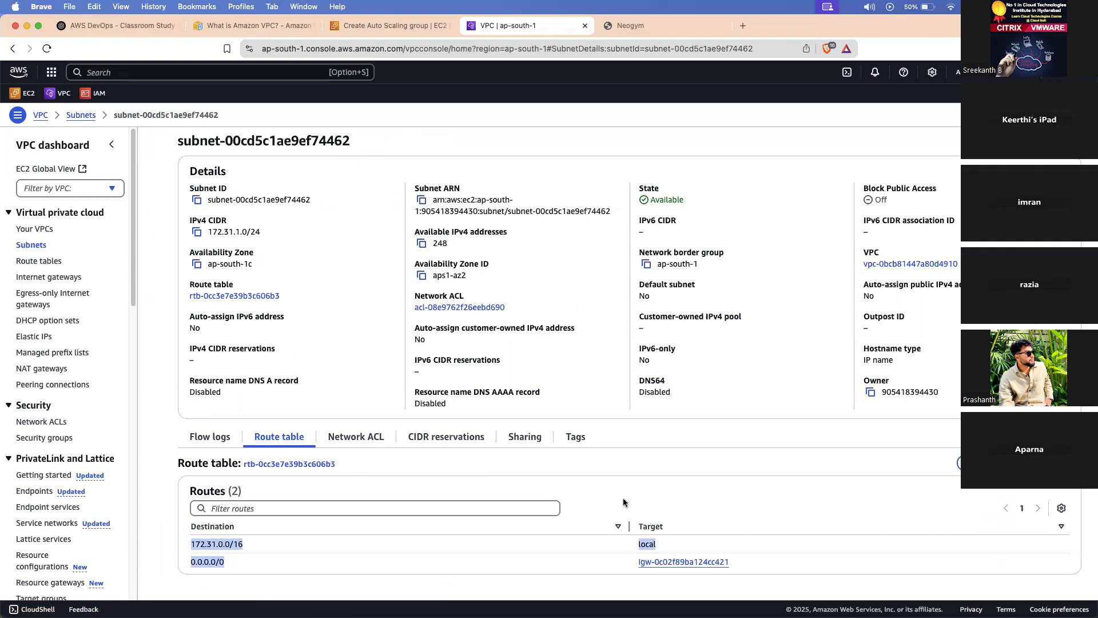
left_click(814, 497)
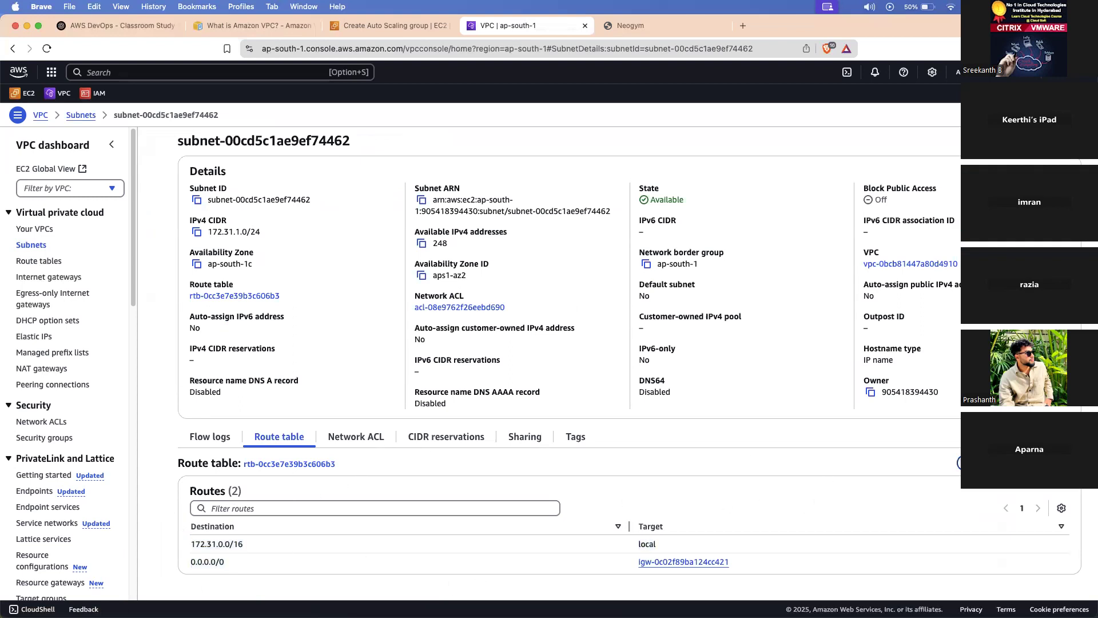
left_click(372, 436)
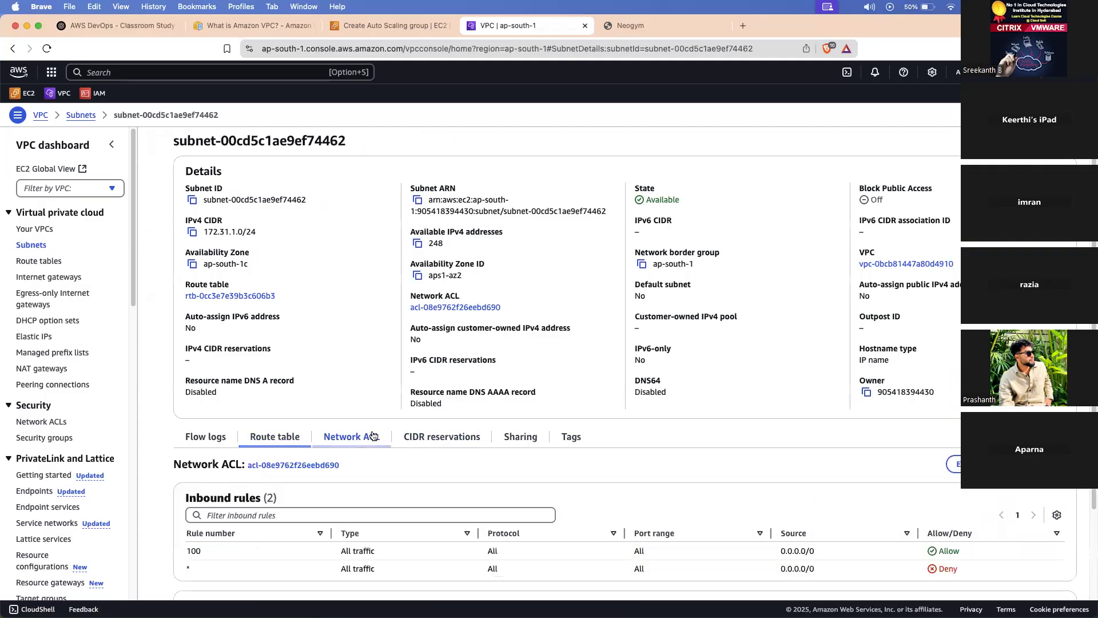
scroll(343, 401, "down", 2)
left_click(283, 327)
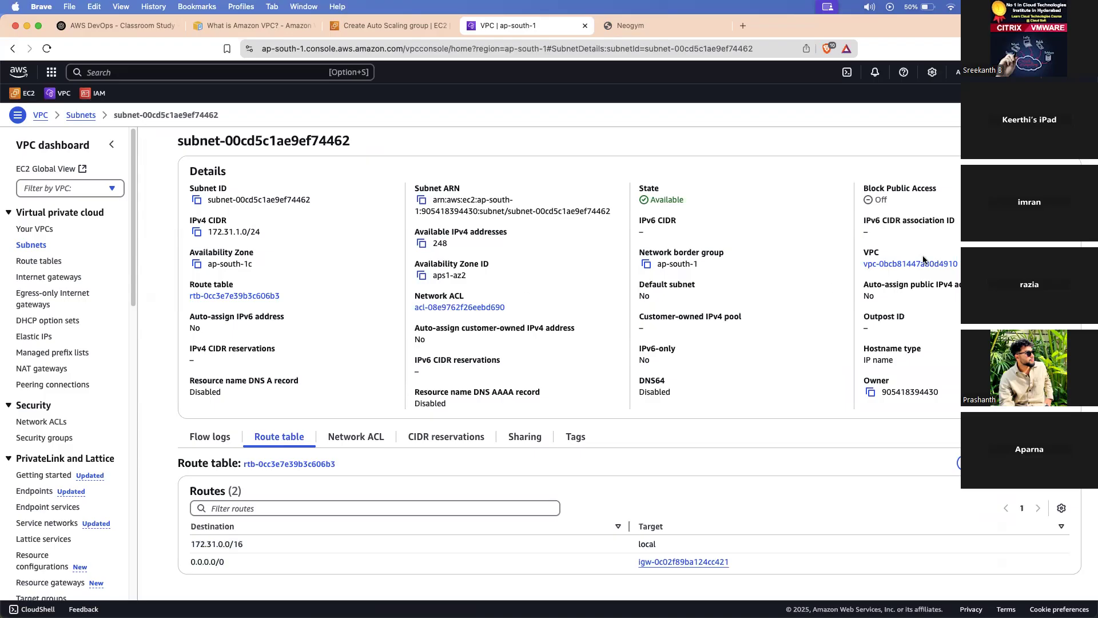
Enable auto-assignment of public IPv4 addresses for the unnamed 172.31.1.0/24 subnet and save the settings.
left_click(1053, 140)
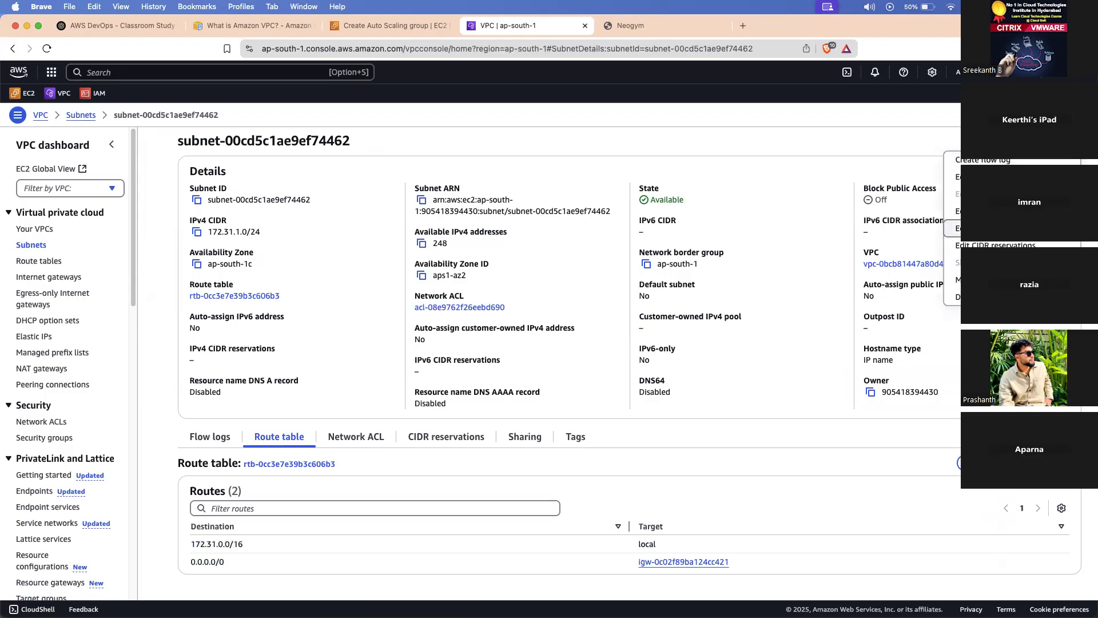
left_click(972, 177)
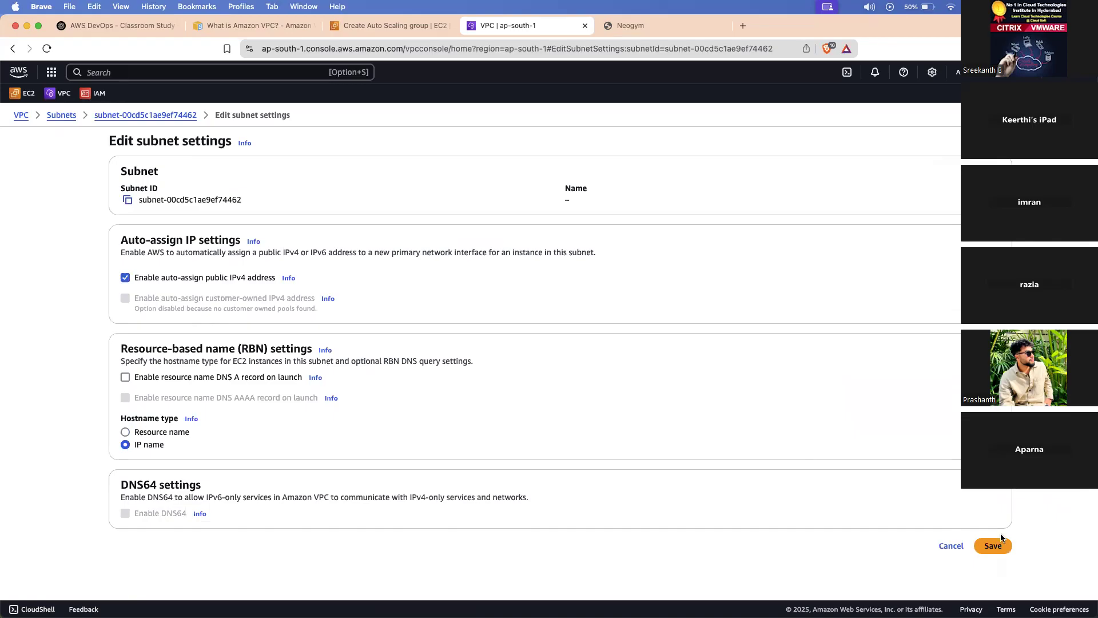
left_click(987, 545)
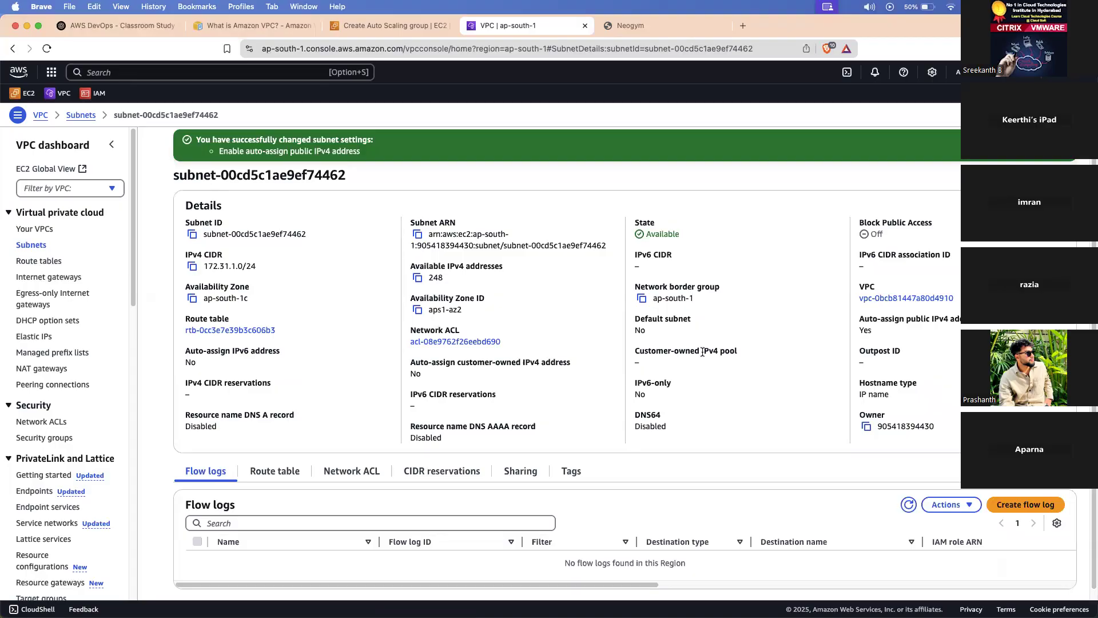
key("ctrl+Up")
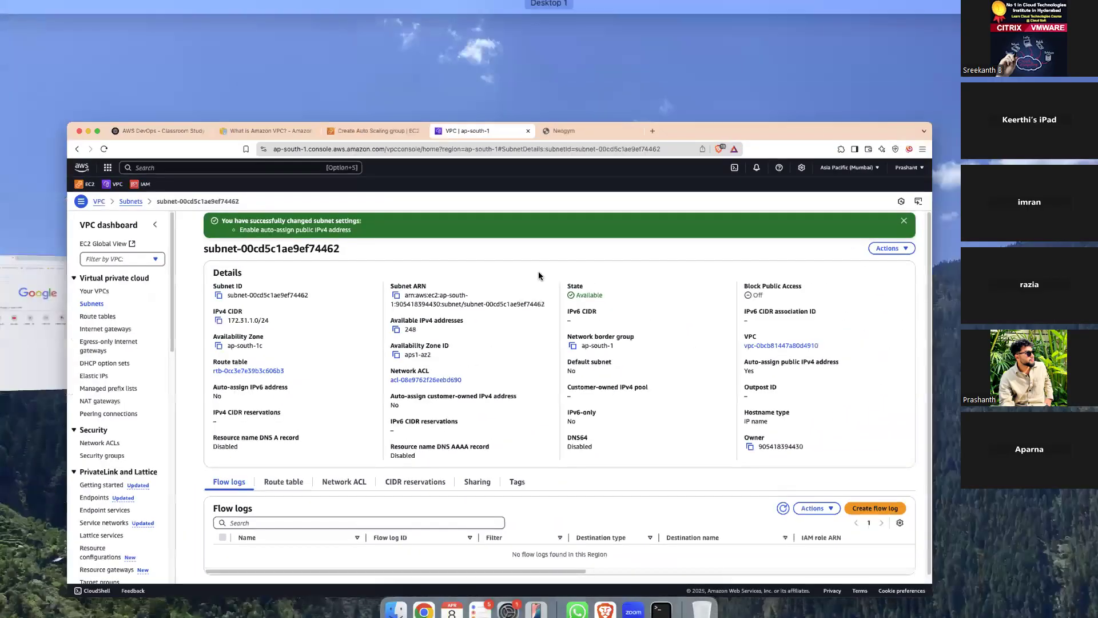
left_click(570, 177)
key("ctrl+Up")
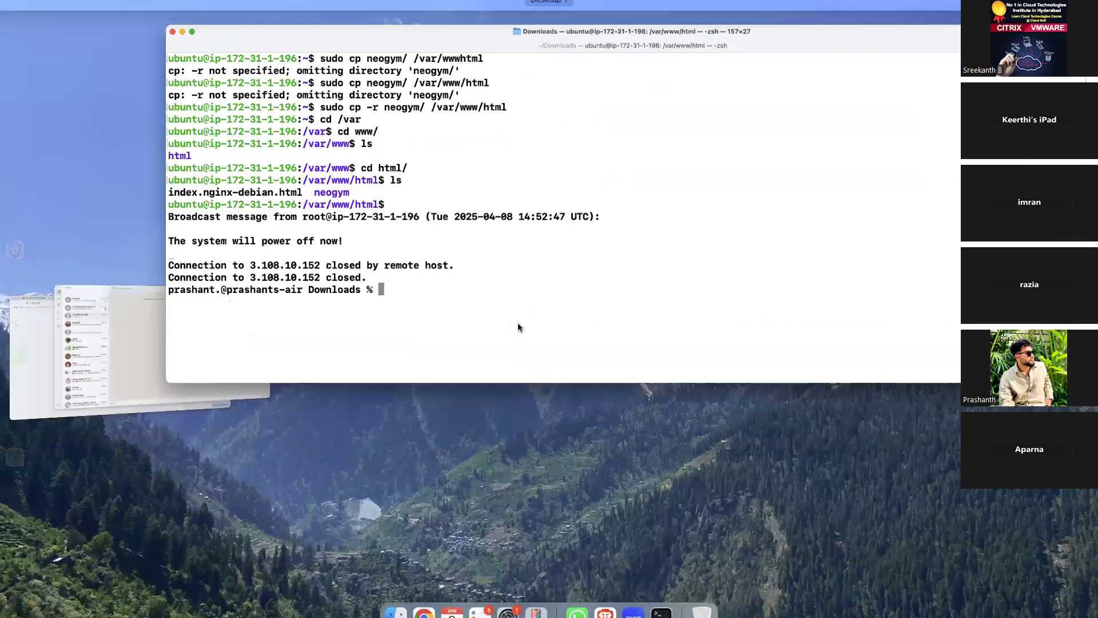
left_click(754, 390)
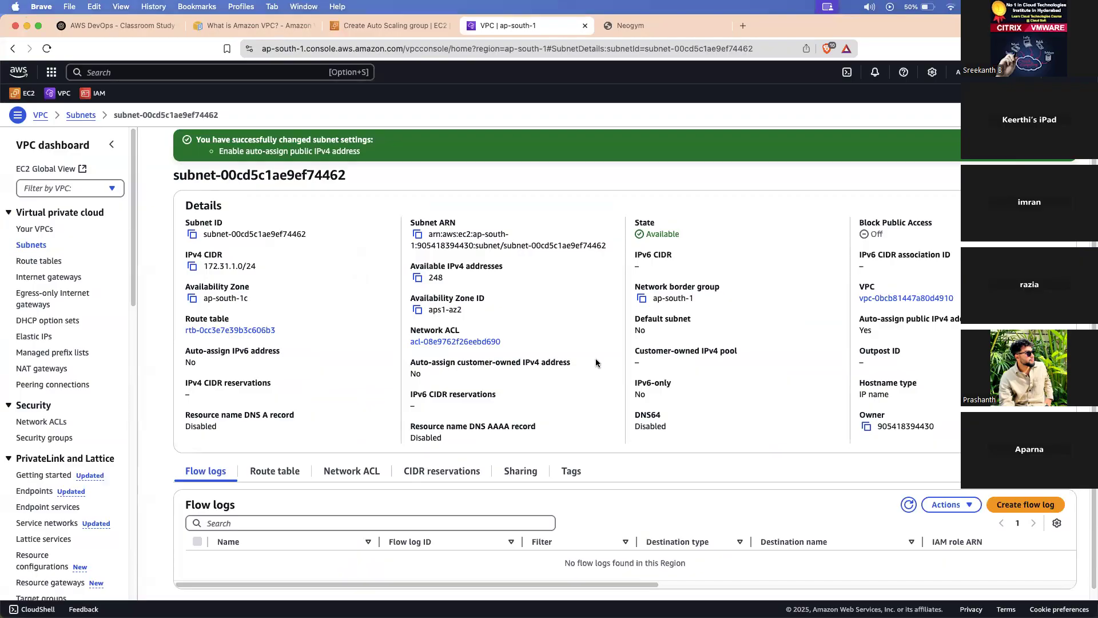
scroll(508, 381, "down", 1)
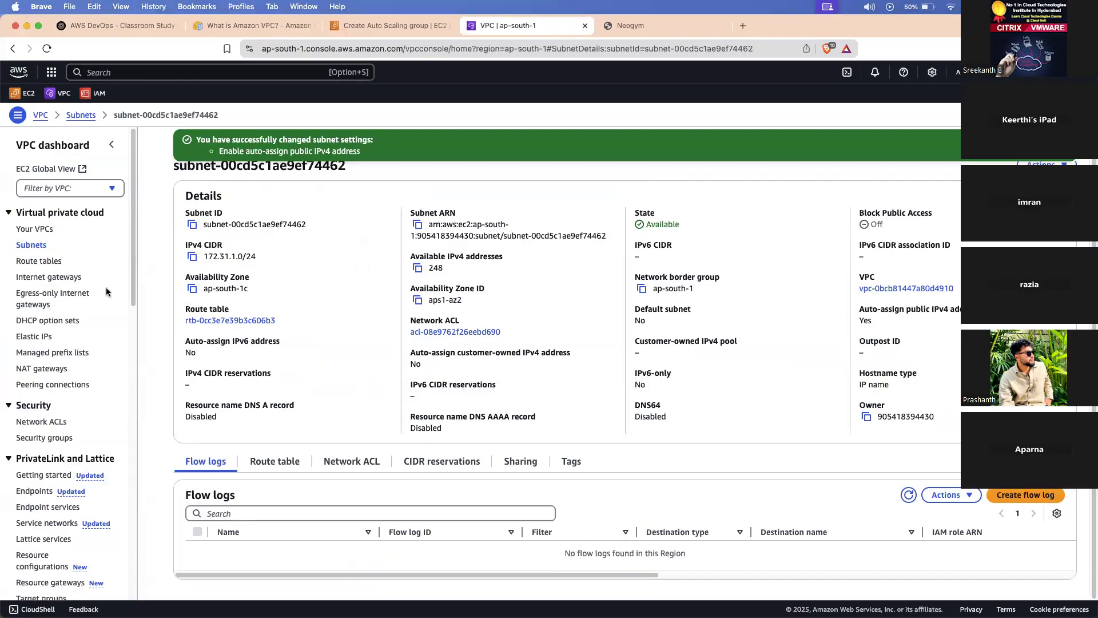
Clear the selection in the subnet list, return to the Auto Scaling group's network settings and refresh the VPC choices, keeping the default VPC.
left_click(32, 246)
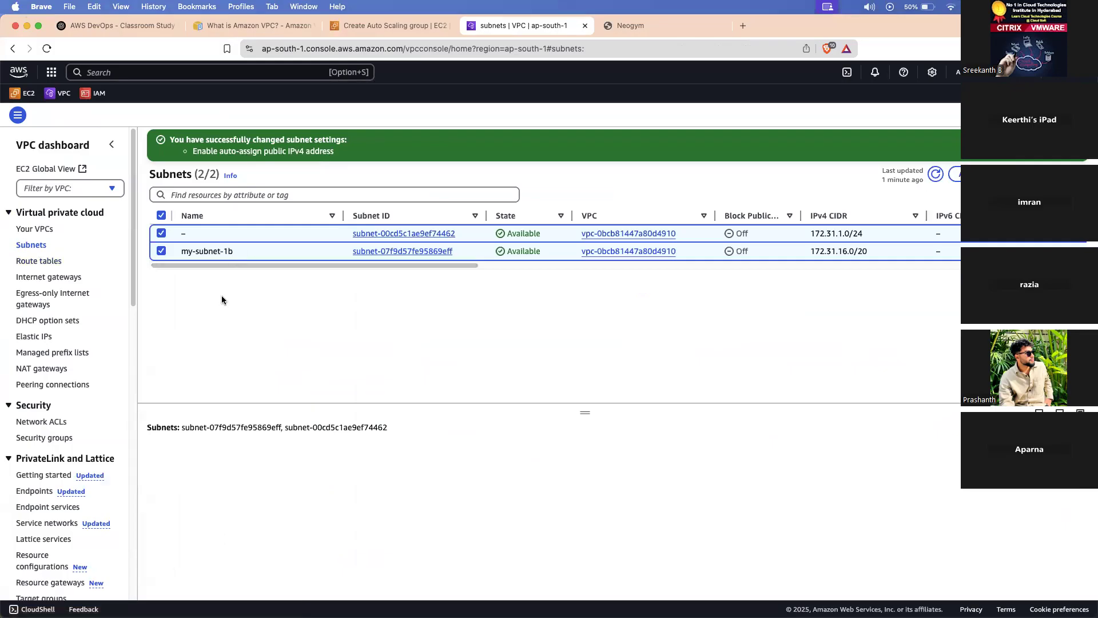
left_click(162, 215)
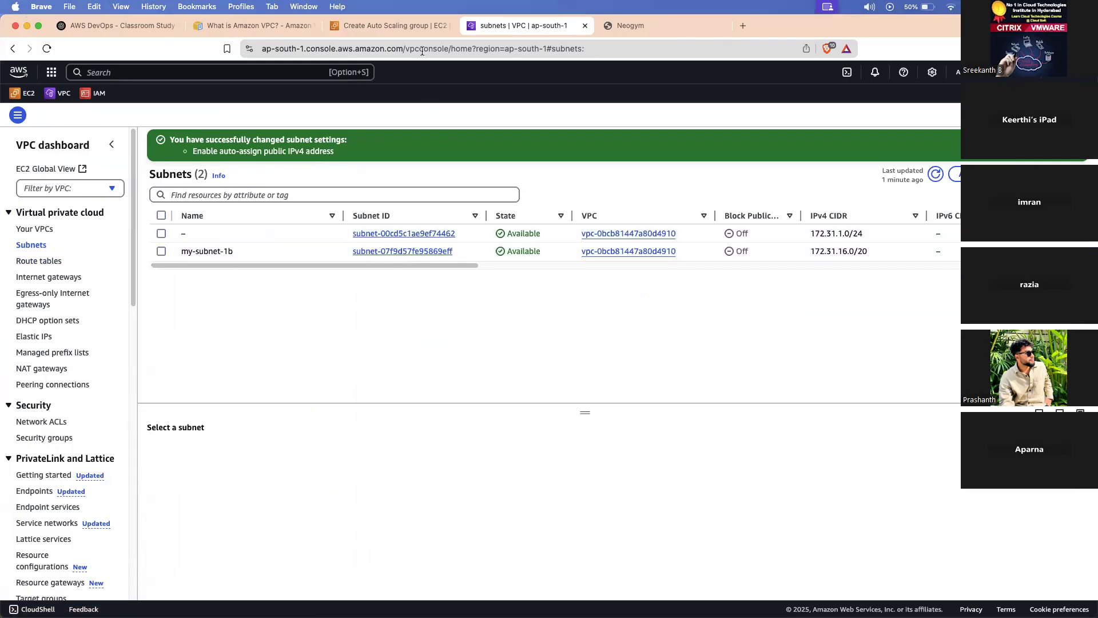
left_click(377, 25)
left_click(383, 360)
left_click(619, 363)
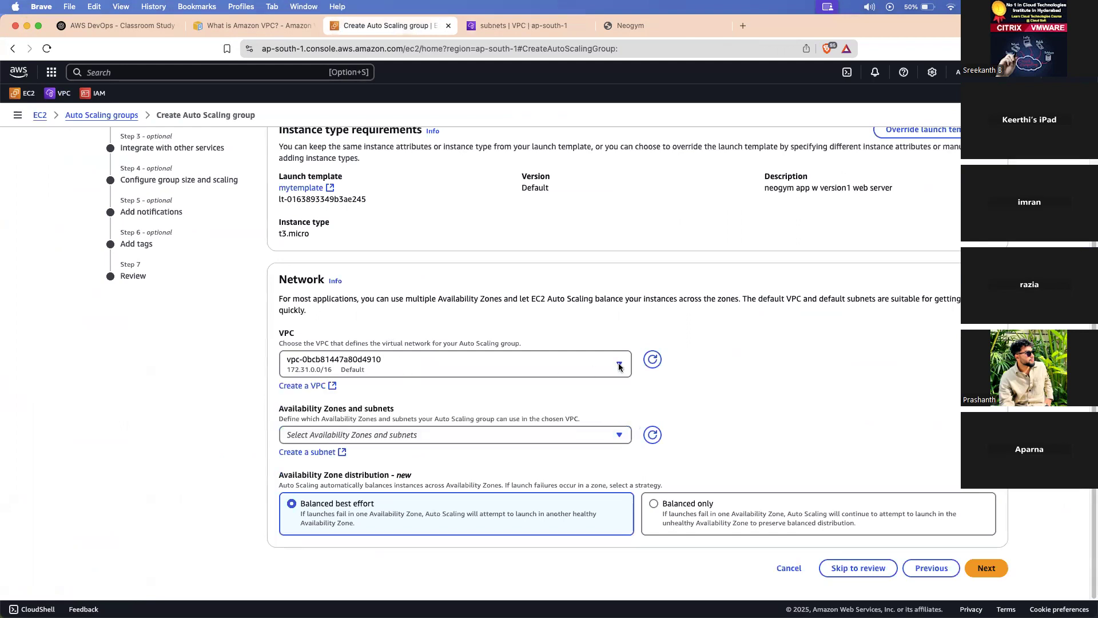
left_click(654, 359)
left_click(561, 364)
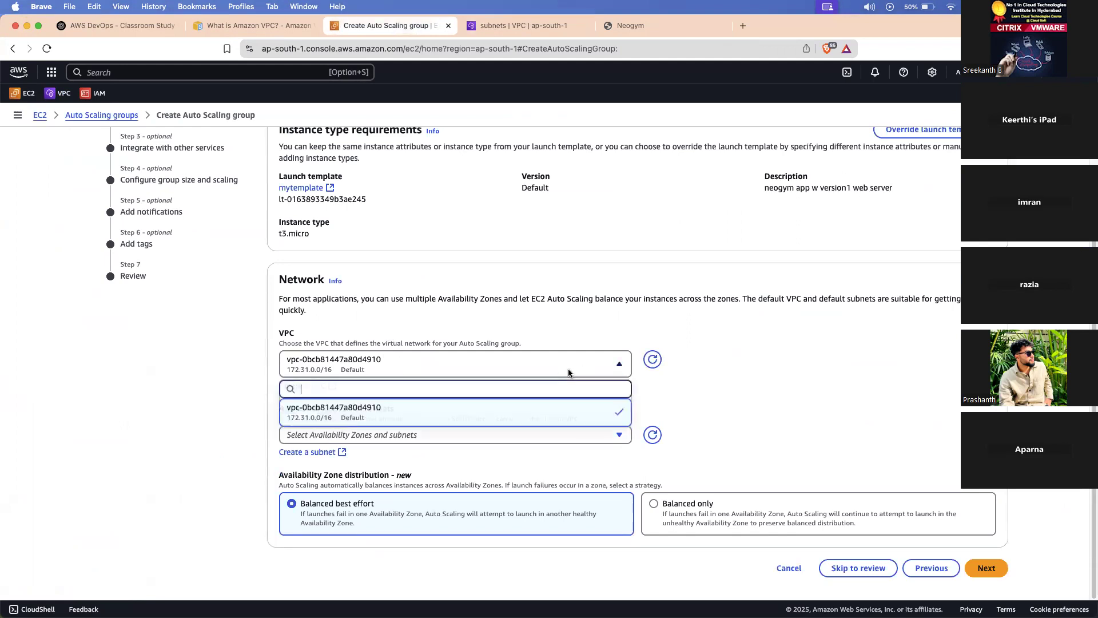
left_click(547, 427)
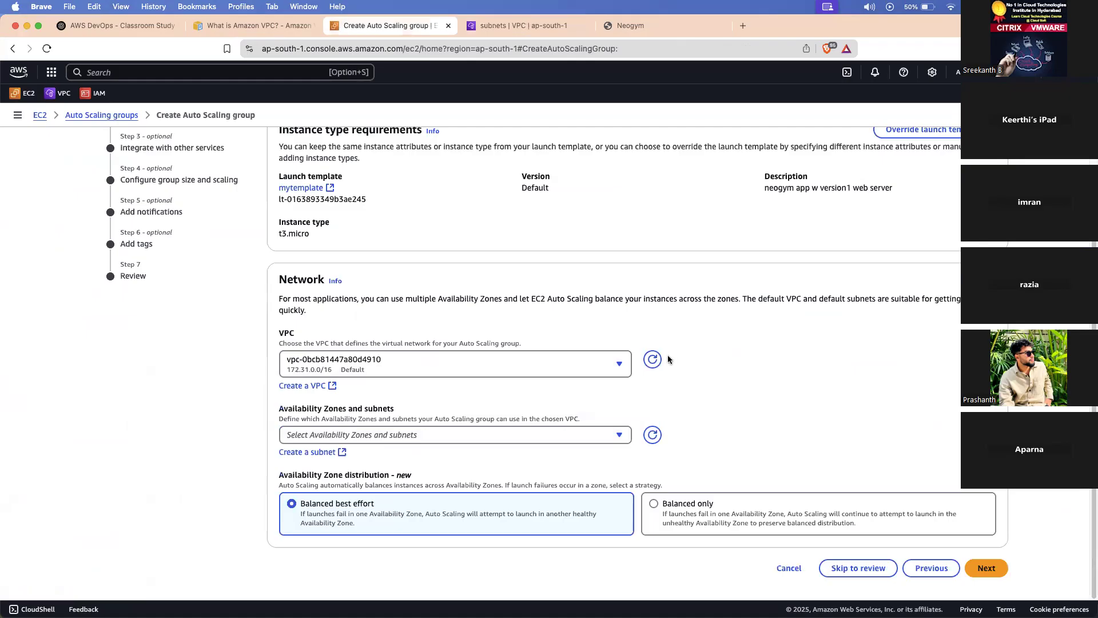
Add my-subnet-1b in ap-south-1b and the 172.31.1.0/24 subnet in ap-south-1c to the Auto Scaling group, keeping Balanced best effort distribution.
left_click(605, 430)
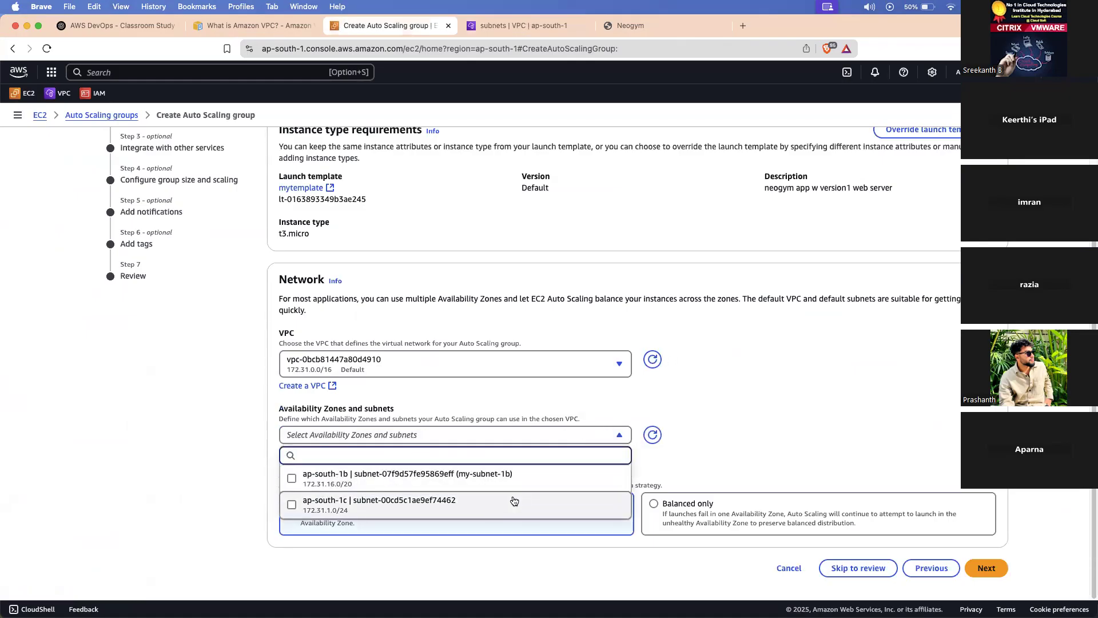
left_click(292, 479)
left_click(292, 504)
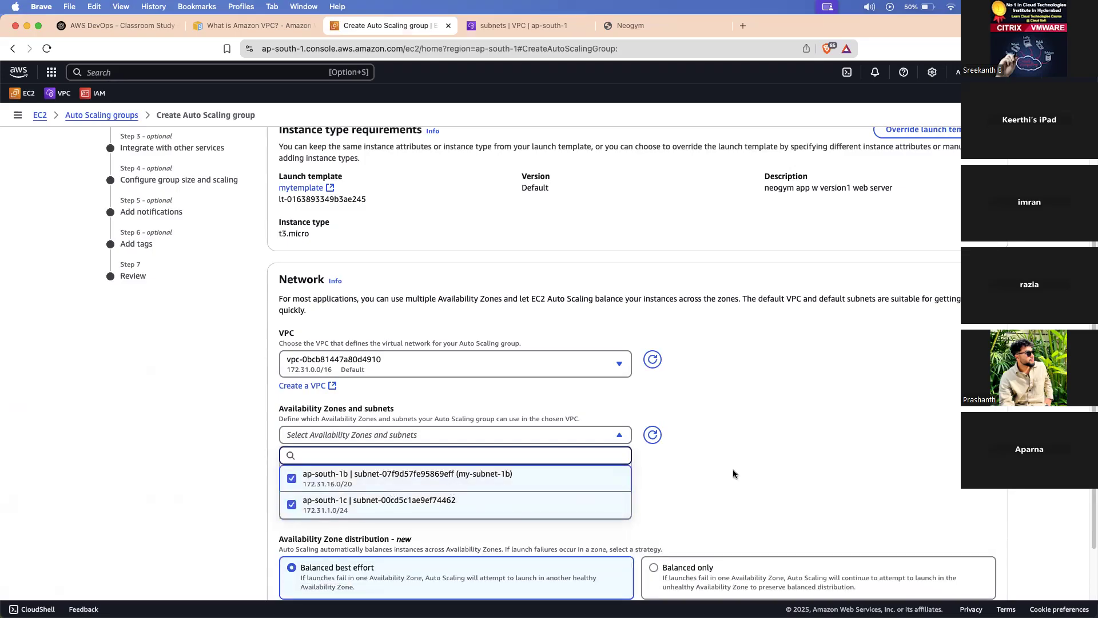
scroll(733, 469, "down", 2)
left_click(723, 371)
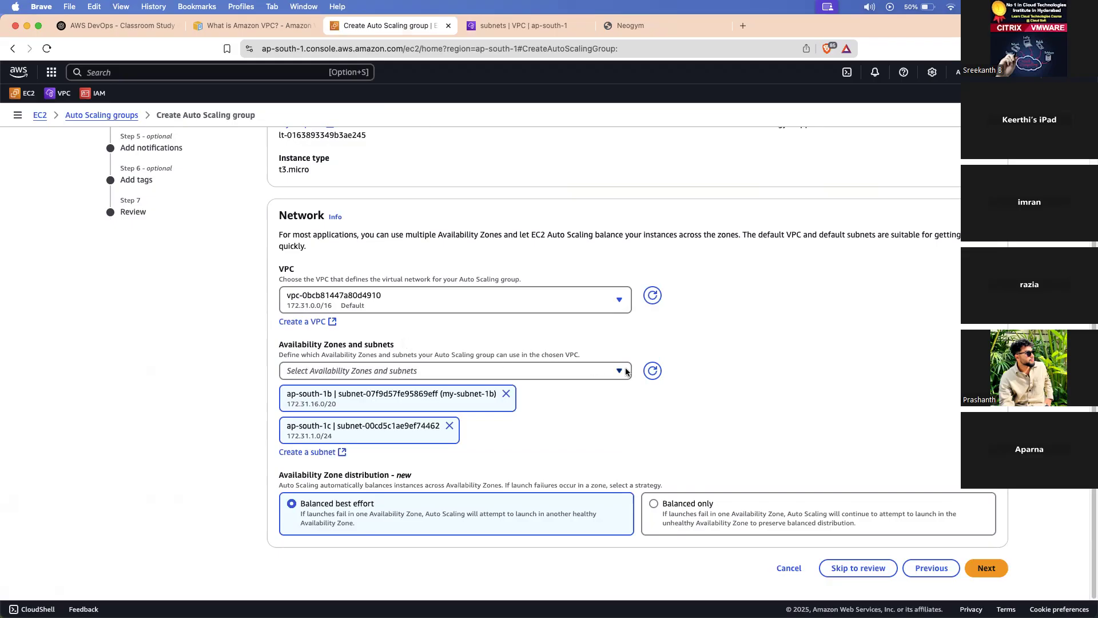
left_click_drag(315, 486, 392, 478)
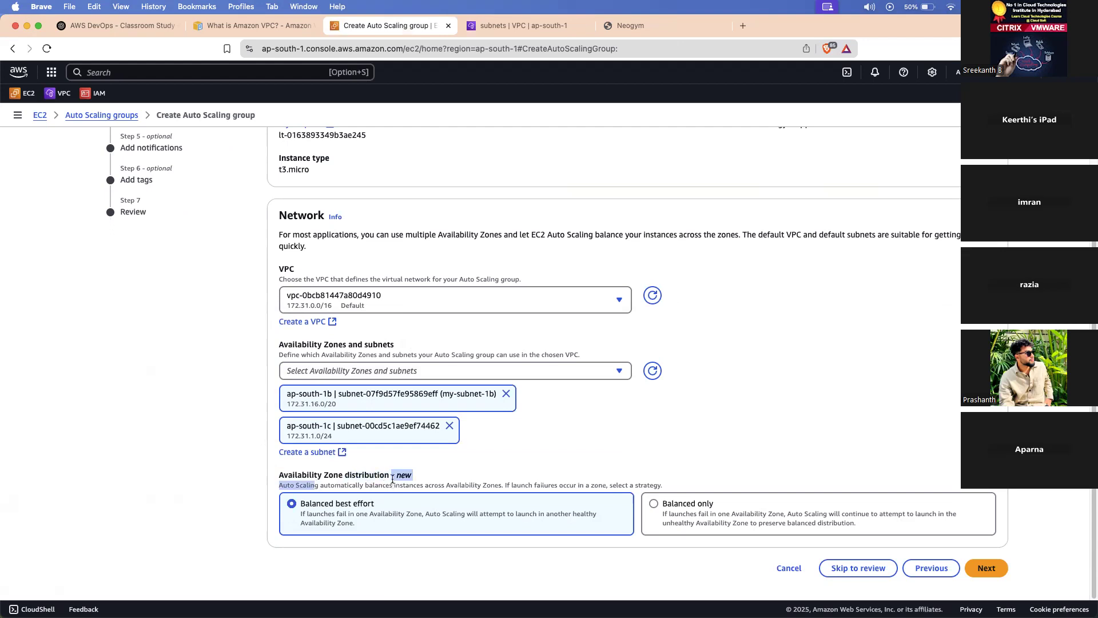
left_click(324, 522)
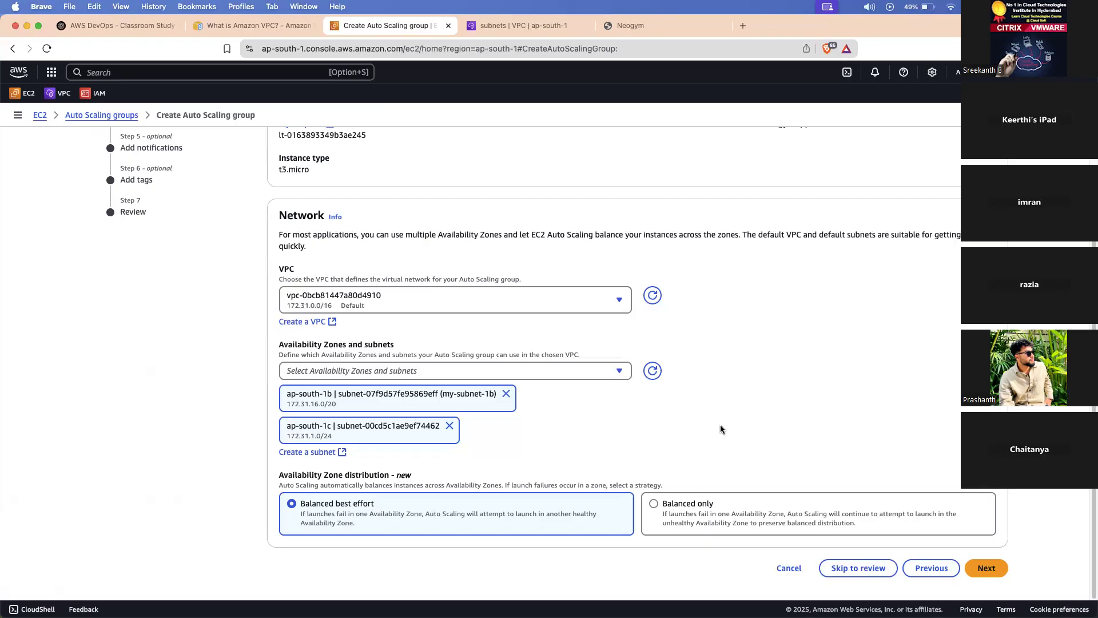
Accept the network settings and continue past service integrations with no load balancer, no VPC Lattice service and a 300-second health check grace period.
left_click(977, 573)
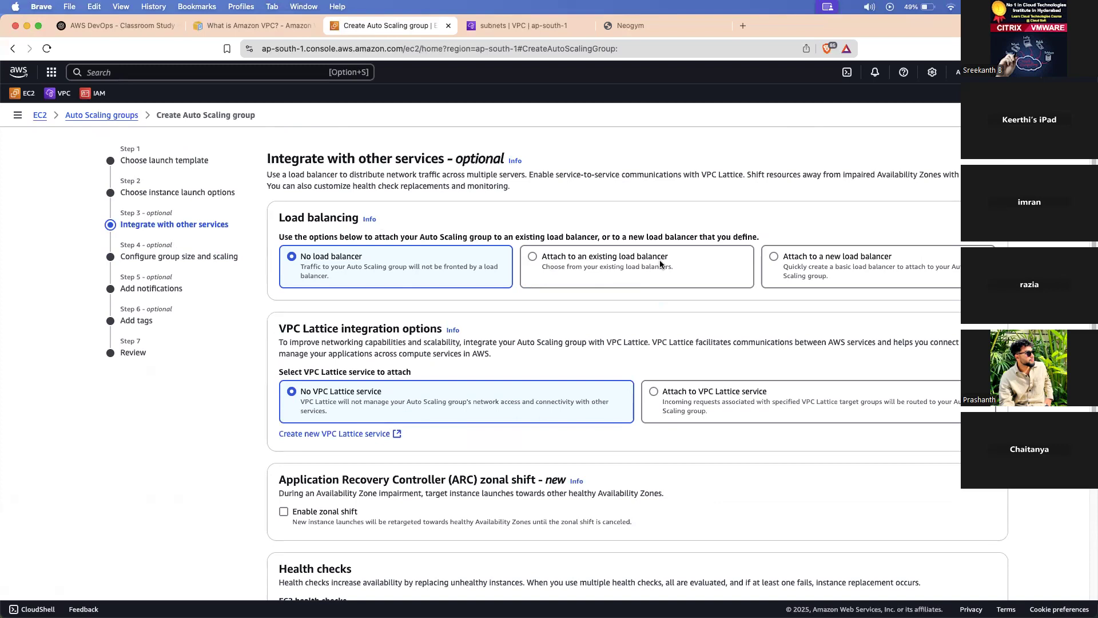
scroll(577, 281, "down", 5)
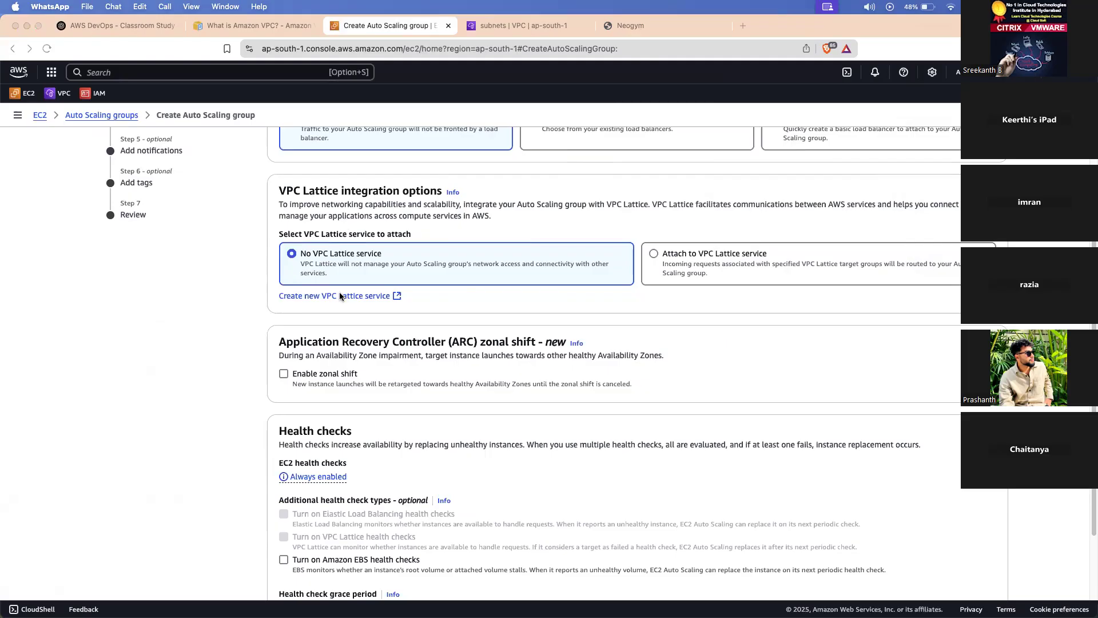
scroll(328, 395, "up", 5)
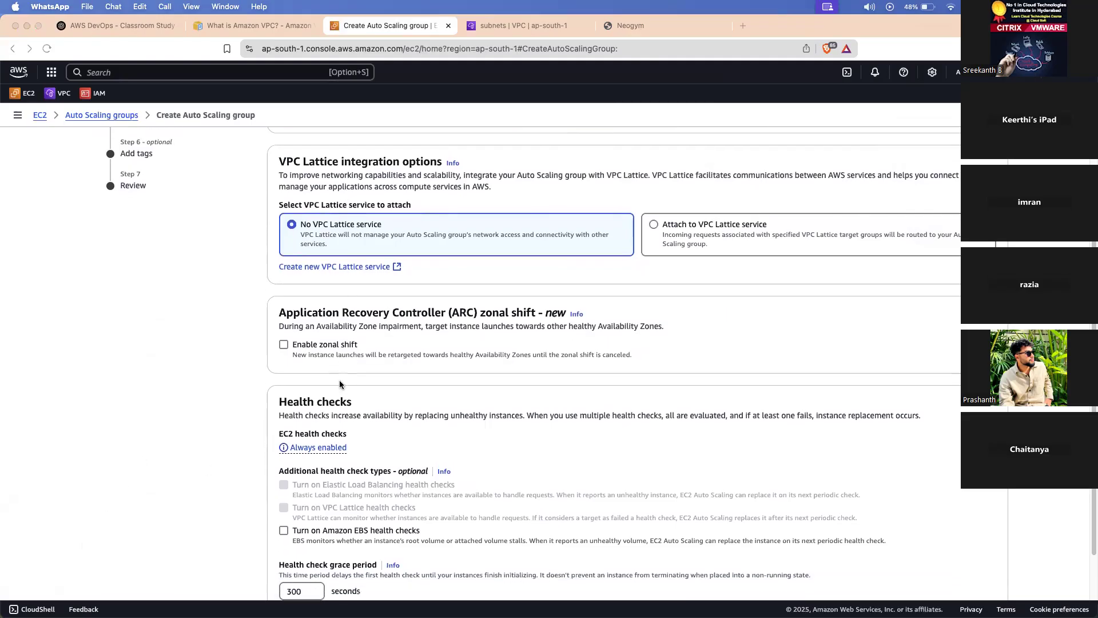
scroll(386, 383, "down", 5)
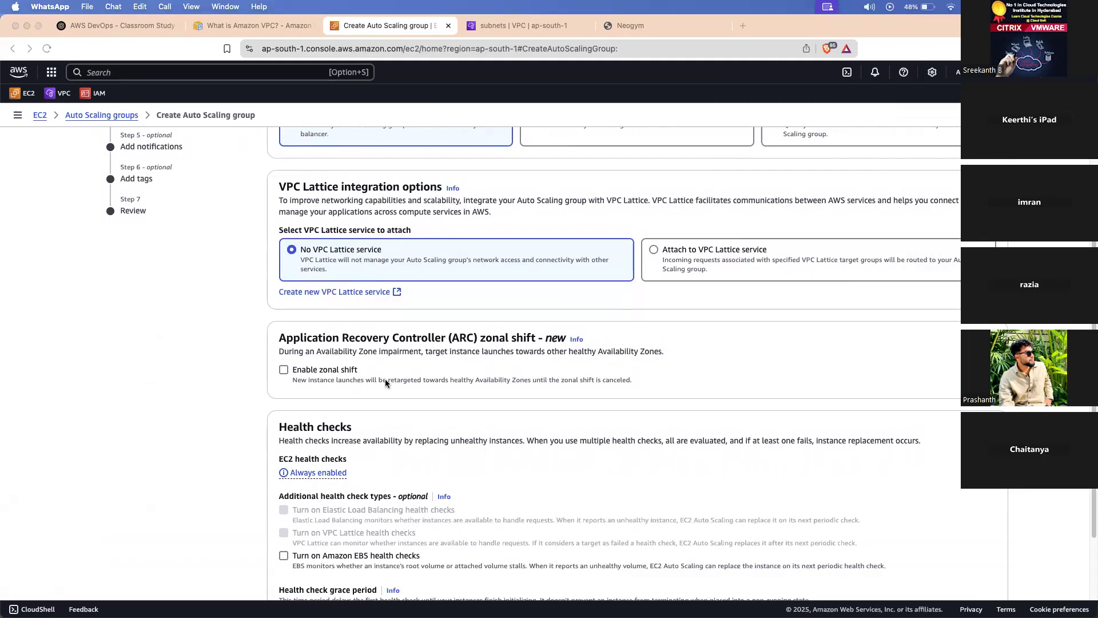
scroll(332, 380, "down", 3)
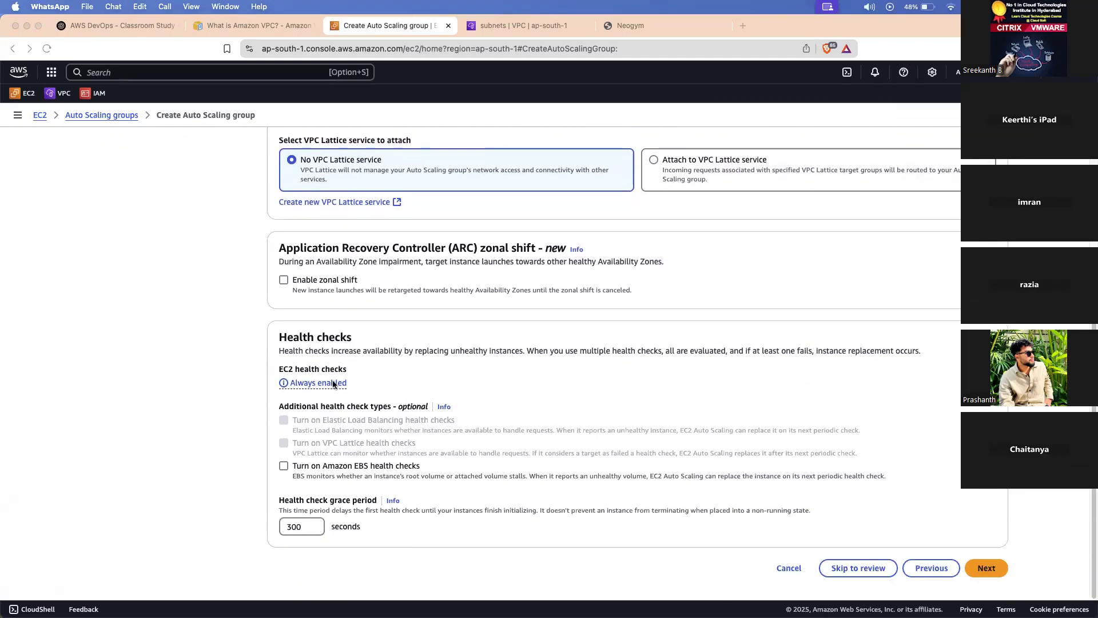
scroll(386, 391, "up", 8)
scroll(386, 391, "down", 8)
left_click(977, 538)
left_click(986, 568)
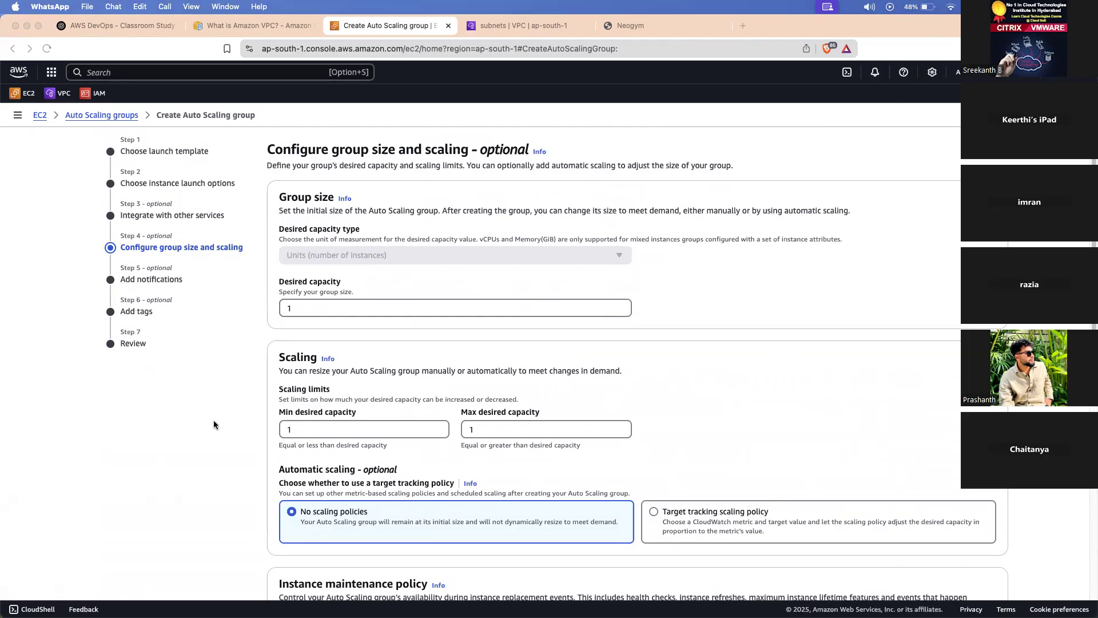
Set the Auto Scaling group's desired capacity to 2.
scroll(257, 371, "down", 1)
scroll(257, 371, "down", 3)
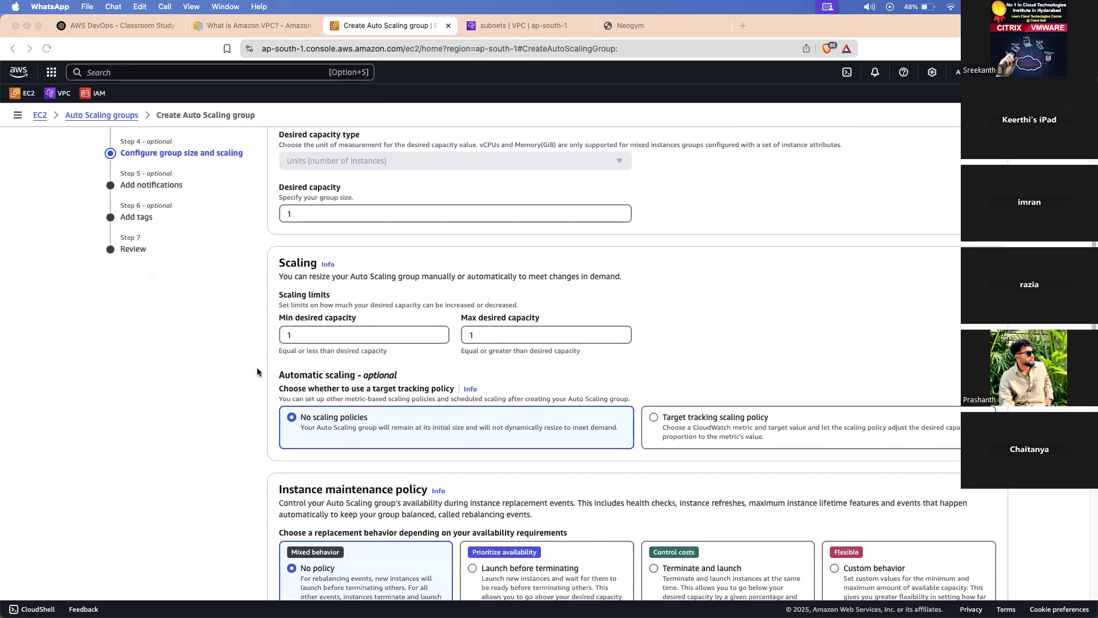
scroll(257, 372, "down", 1)
scroll(258, 372, "down", 1)
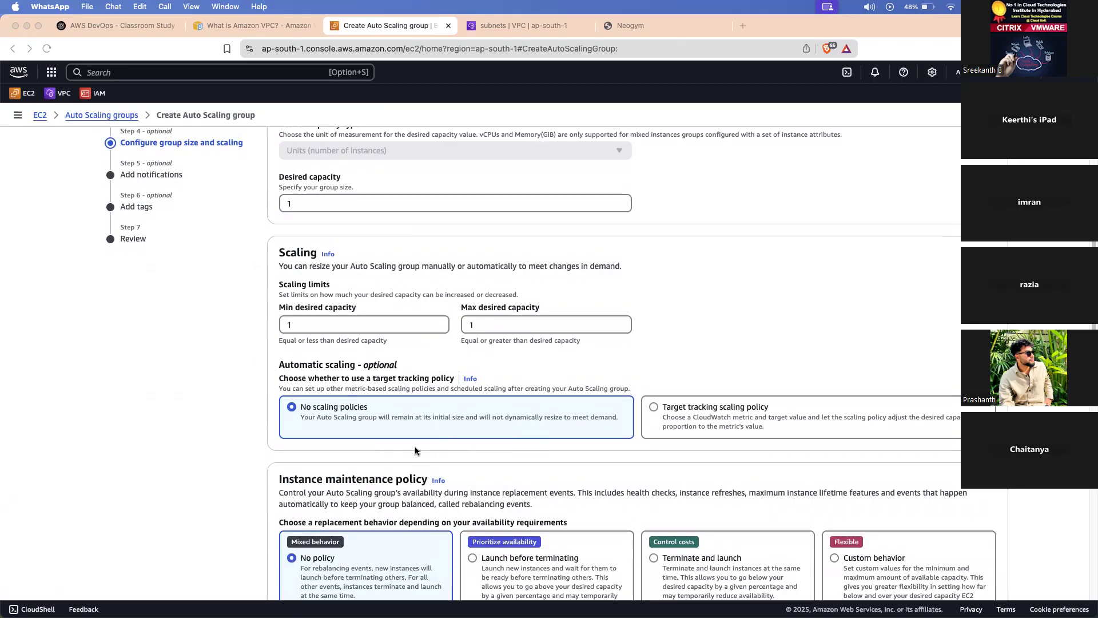
scroll(318, 436, "up", 1)
left_click(345, 233)
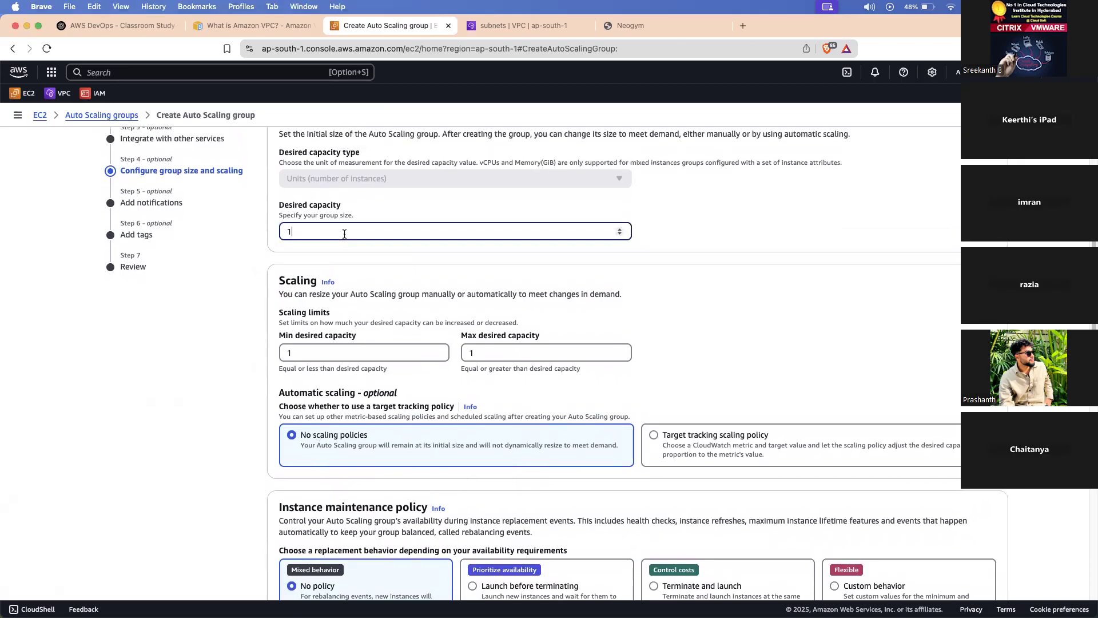
key("BackSpace")
type("2")
left_click(246, 295)
scroll(246, 295, "up", 3)
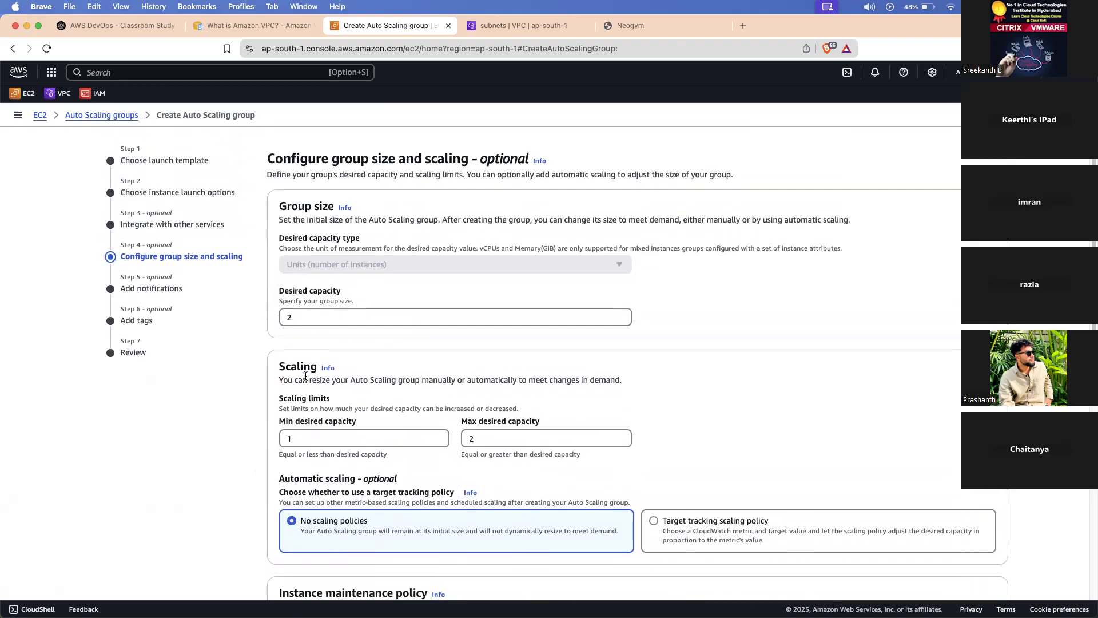
Set the scaling limits to a minimum desired capacity of 2 and a maximum desired capacity of 6.
scroll(305, 375, "down", 1)
left_click(304, 409)
key("BackSpace")
type("0")
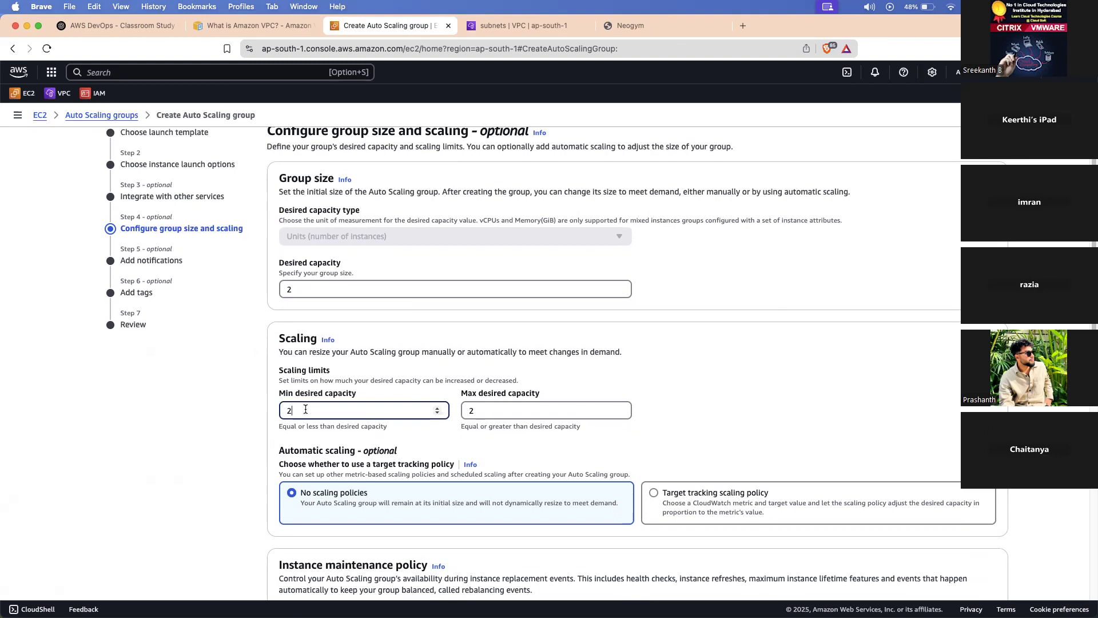
left_click(485, 411)
key("BackSpace")
type("0")
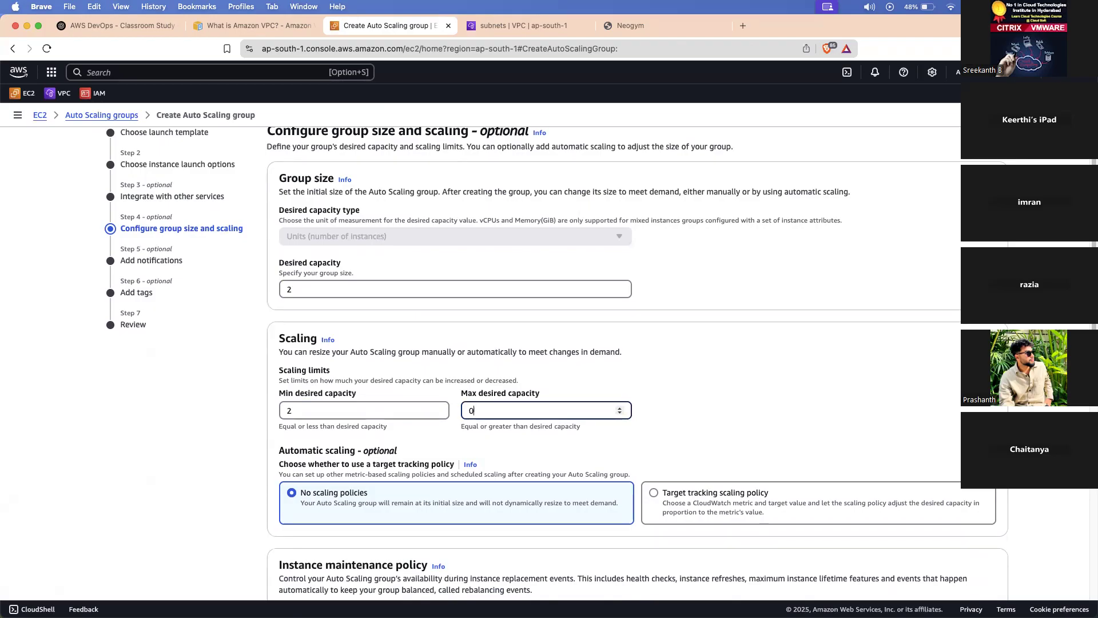
key("BackSpace")
type("6")
left_click(480, 422)
Keep No scaling policies and choose Launch before terminating as the replacement behavior in the instance maintenance policy.
scroll(475, 423, "down", 3)
left_click_drag(624, 256, 385, 280)
scroll(344, 337, "down", 1)
left_click_drag(290, 332, 339, 331)
scroll(354, 331, "down", 3)
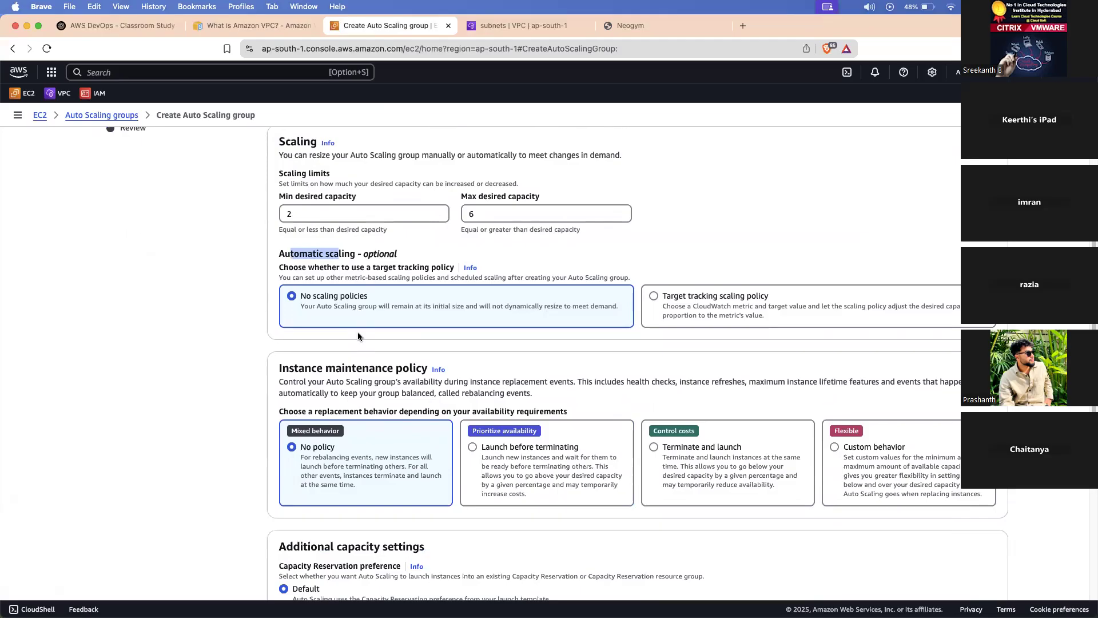
scroll(358, 335, "down", 5)
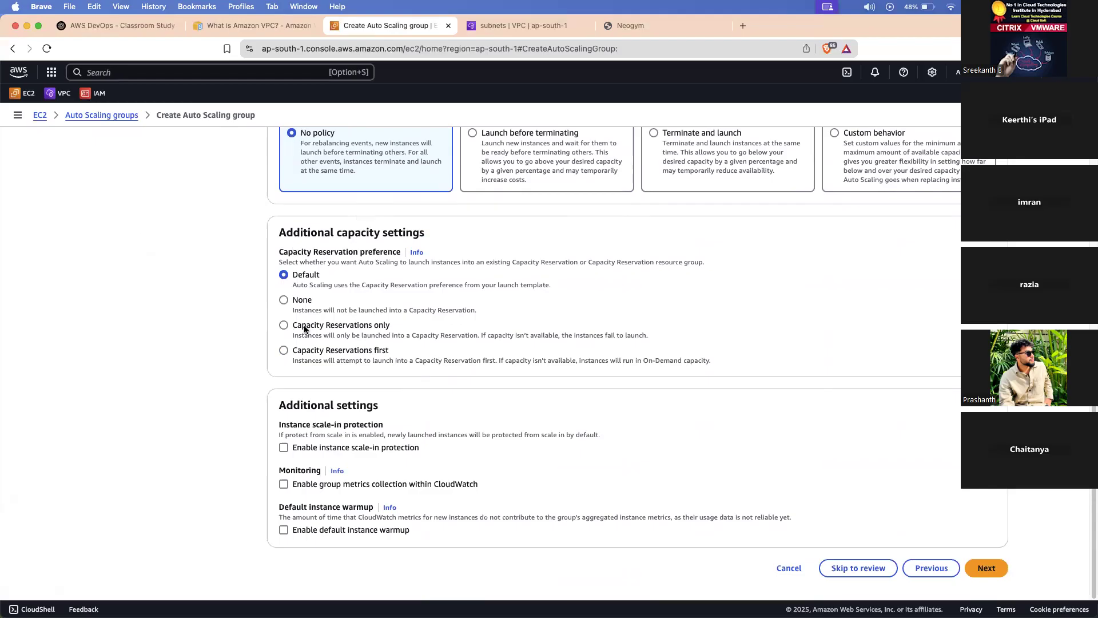
scroll(303, 325, "up", 4)
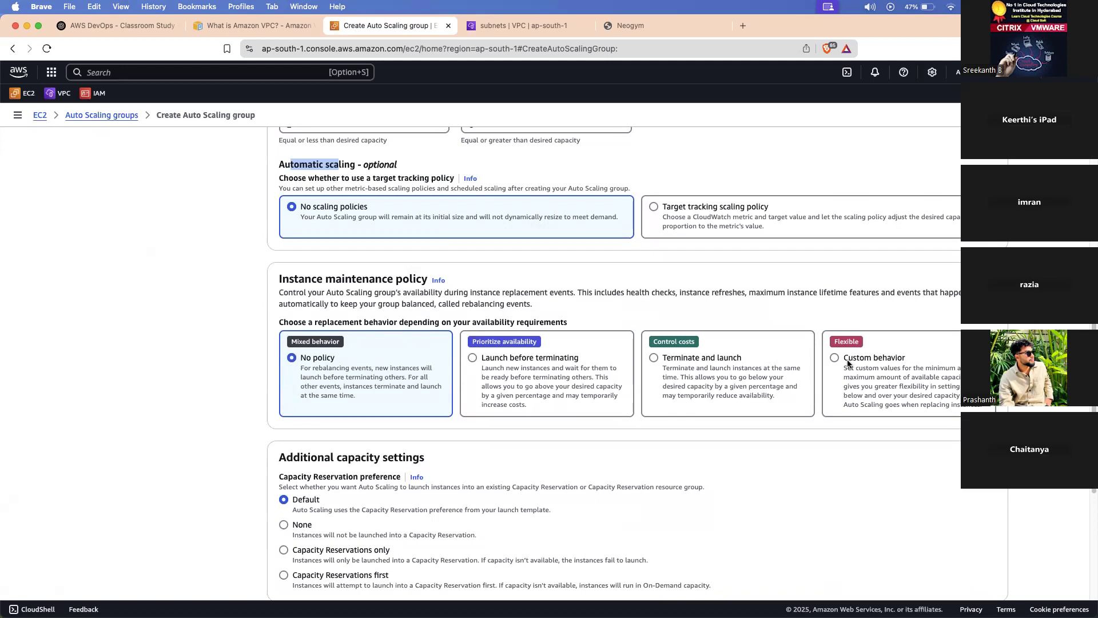
left_click(568, 384)
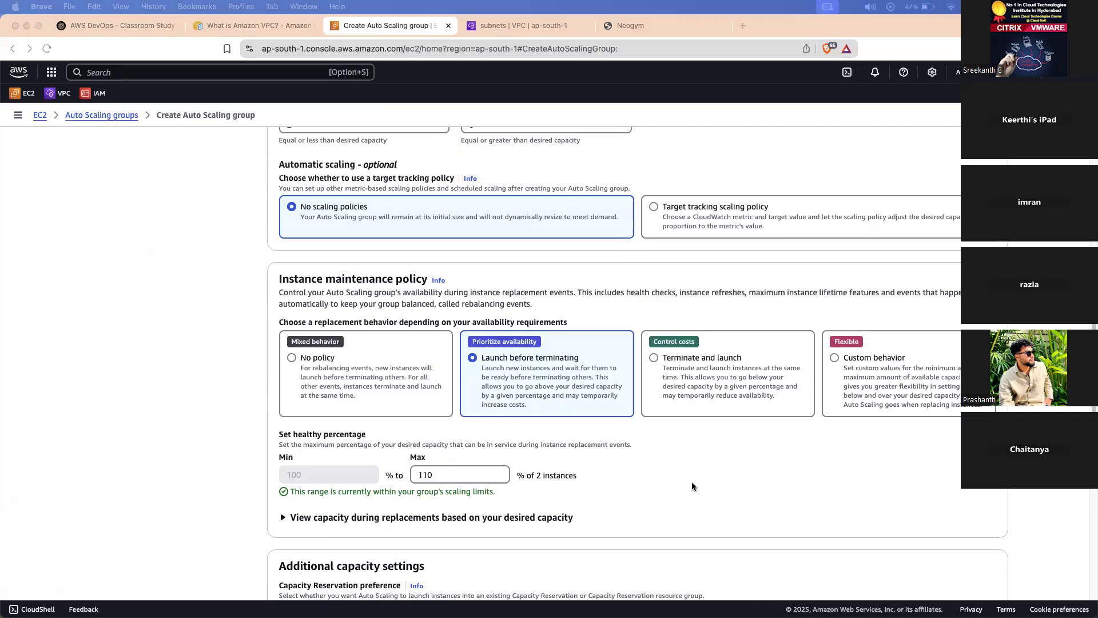
Read the instance maintenance policy description, covering health checks, instance refreshes and rebalancing events.
scroll(665, 468, "down", 1)
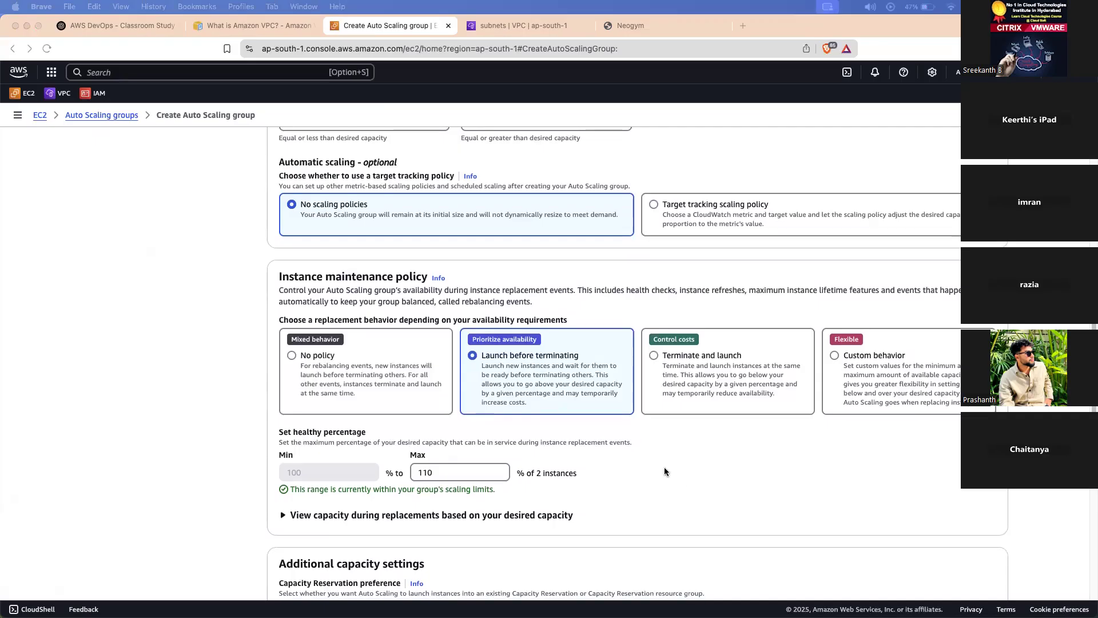
triple_click(329, 278)
right_click(331, 277)
left_click(346, 304)
left_click(188, 485)
scroll(743, 455, "down", 3)
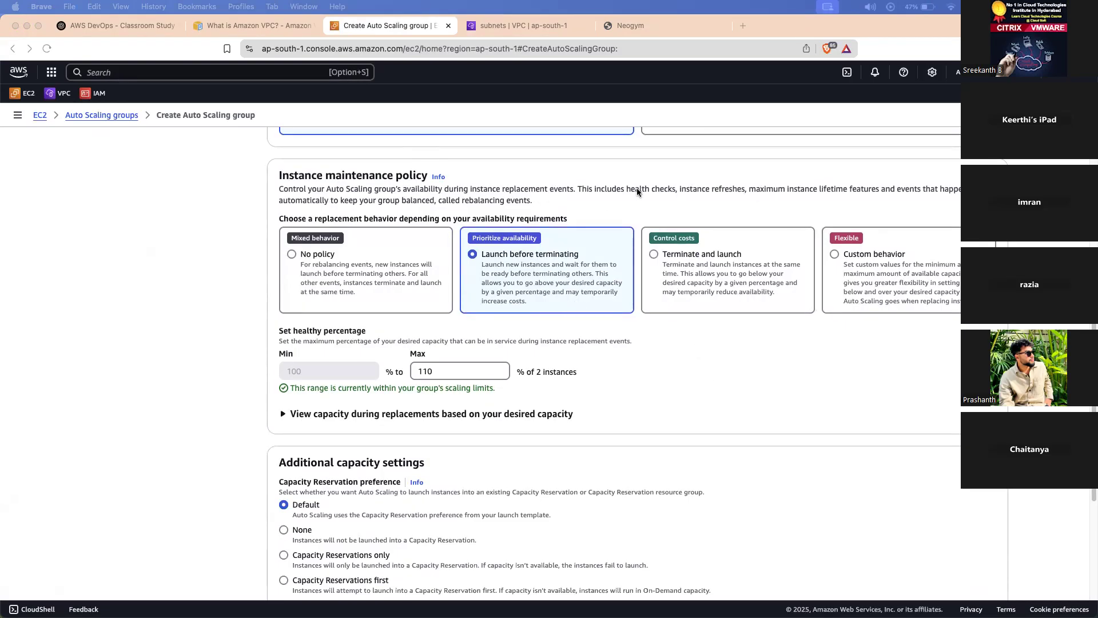
left_click_drag(796, 190, 963, 191)
left_click_drag(307, 200, 514, 200)
left_click(559, 199)
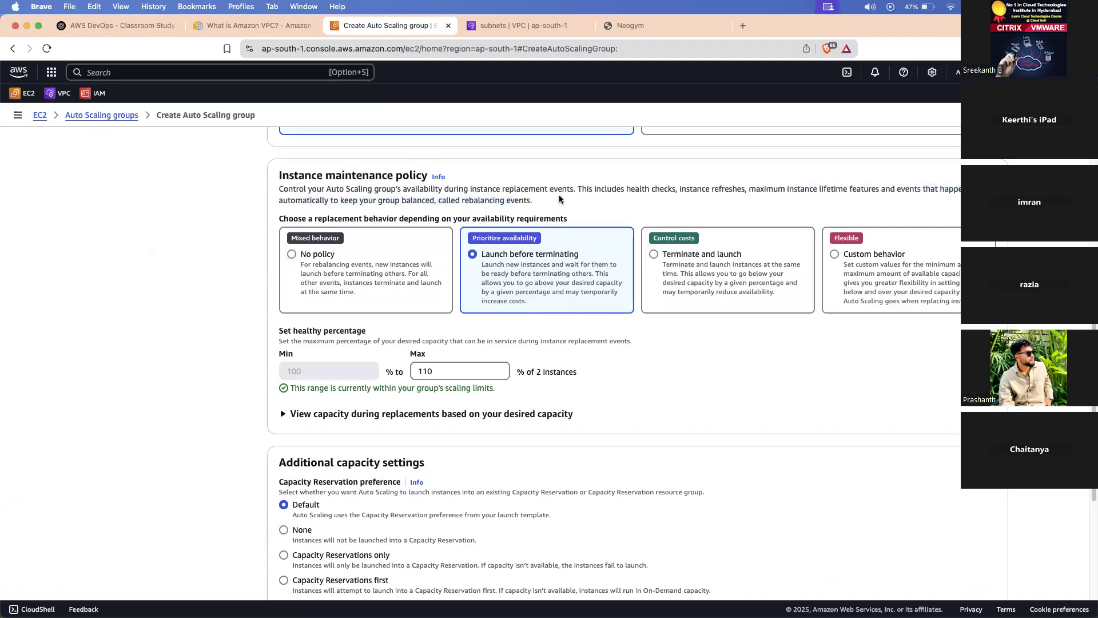
scroll(466, 273, "down", 2)
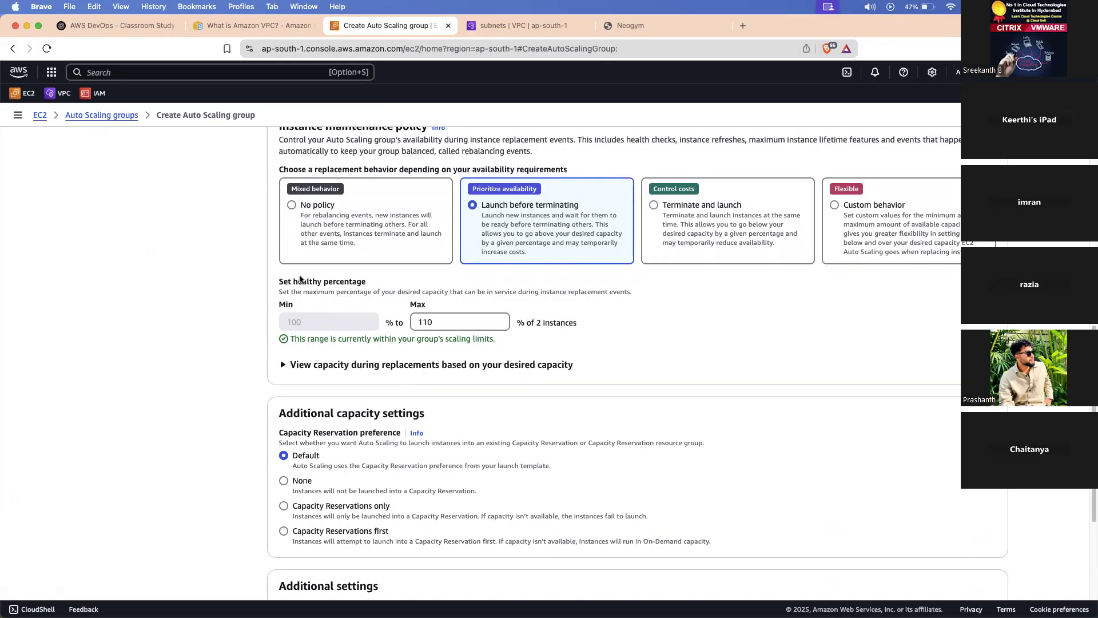
Try the No policy replacement behavior and restore Launch before terminating.
triple_click(308, 218)
left_click(533, 221)
left_click(315, 205)
left_click(503, 198)
scroll(576, 396, "down", 5)
scroll(578, 399, "up", 4)
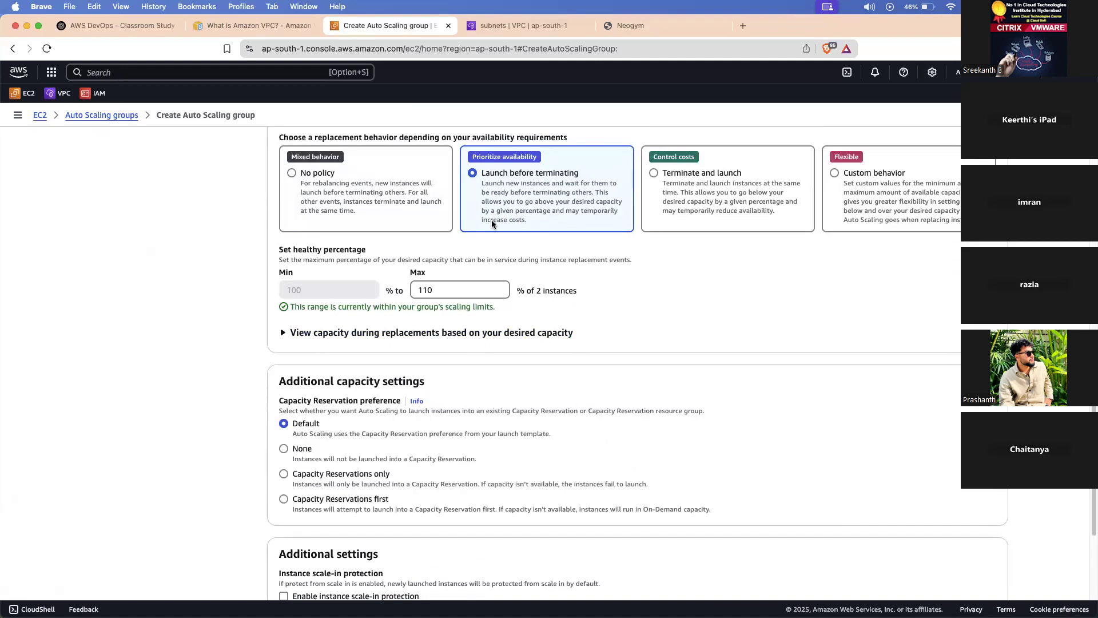
Check the Neogym page, return to the Auto Scaling group form and review its healthy percentage and additional capacity settings.
left_click(631, 25)
left_click(421, 27)
scroll(637, 303, "down", 2)
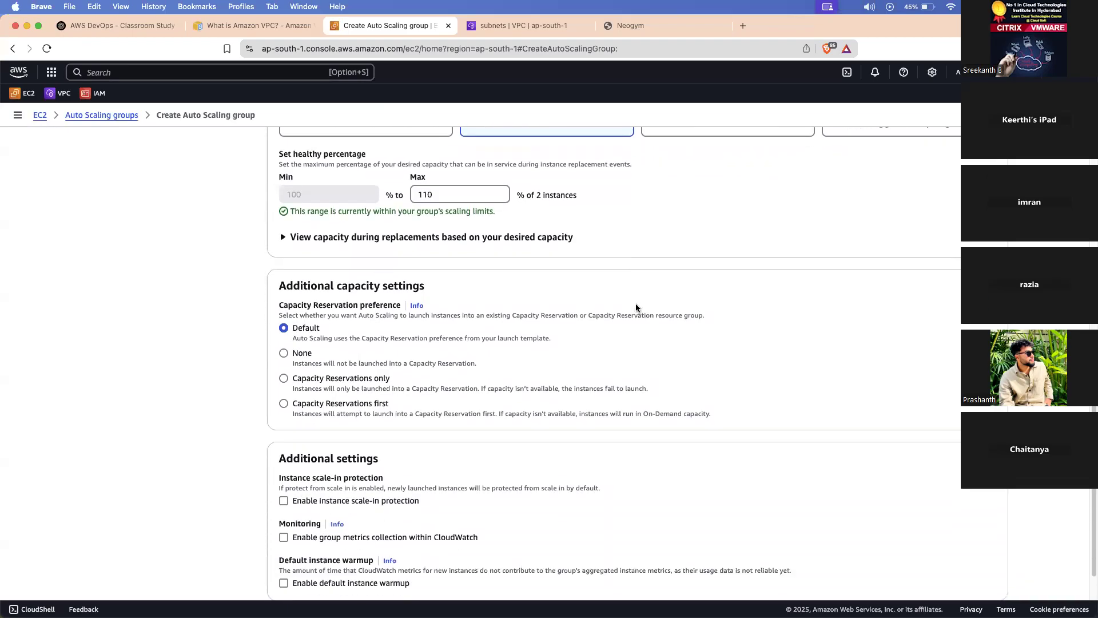
scroll(636, 306, "up", 5)
scroll(568, 370, "down", 5)
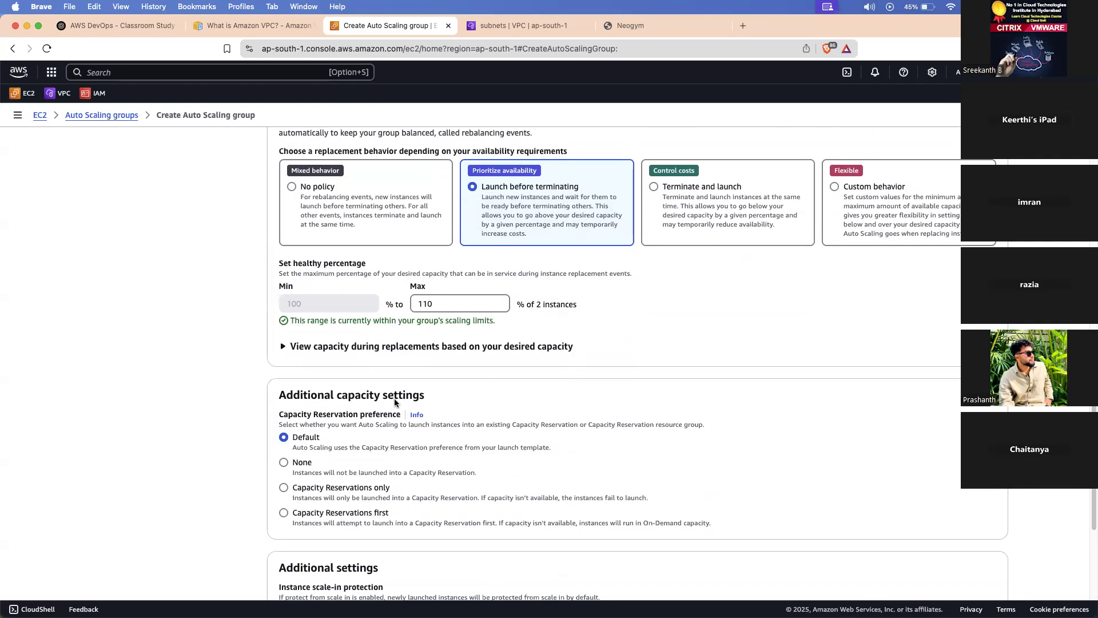
triple_click(367, 399)
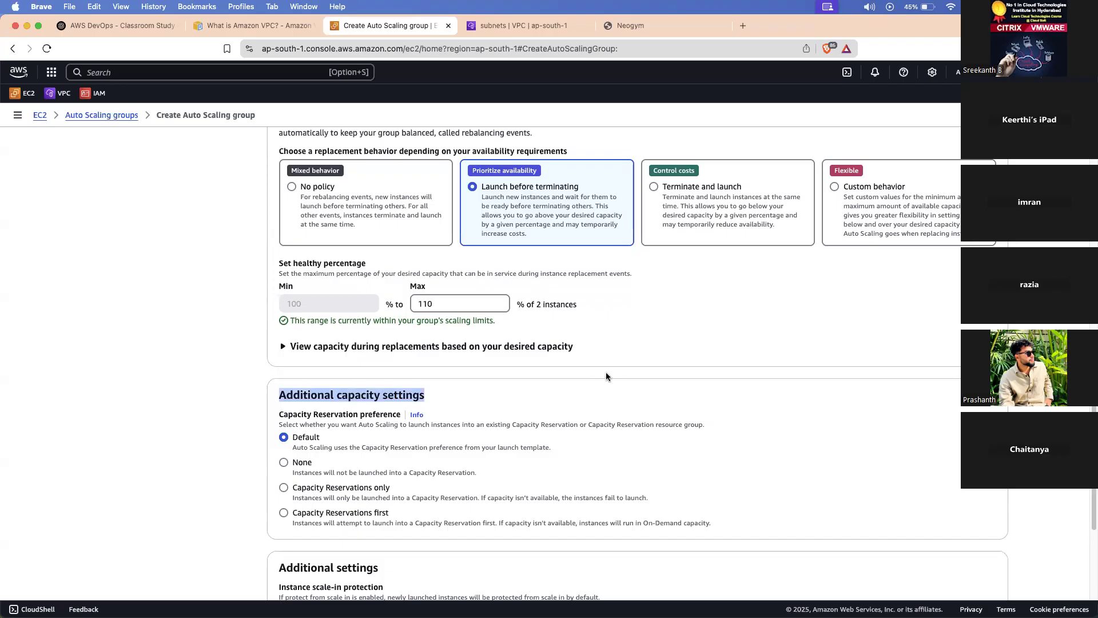
scroll(606, 376, "down", 1)
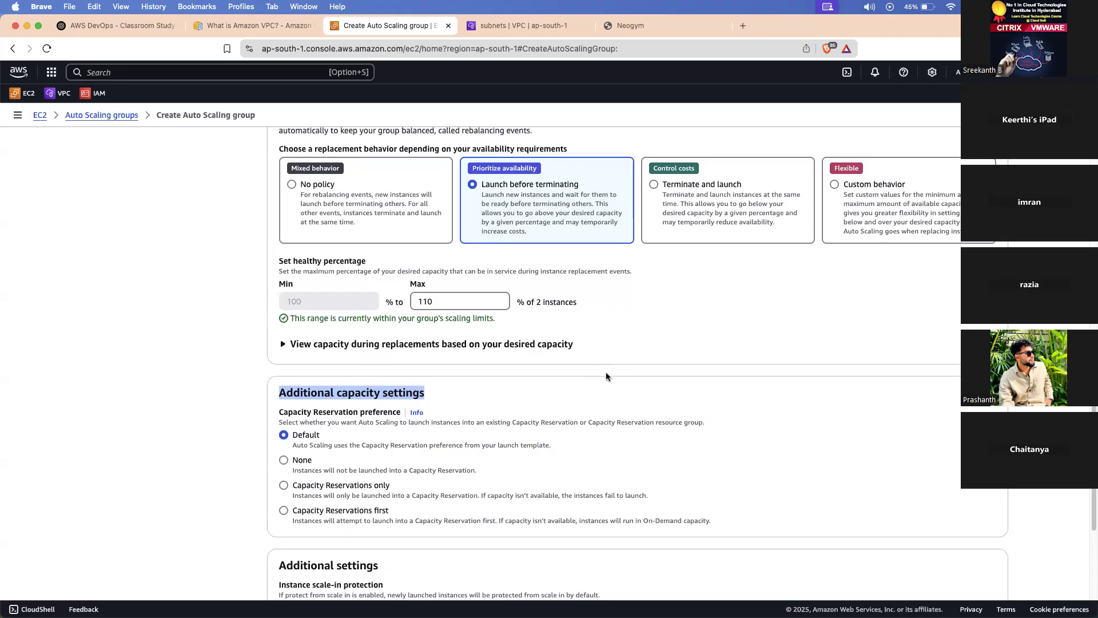
left_click_drag(472, 299, 407, 296)
left_click(203, 272)
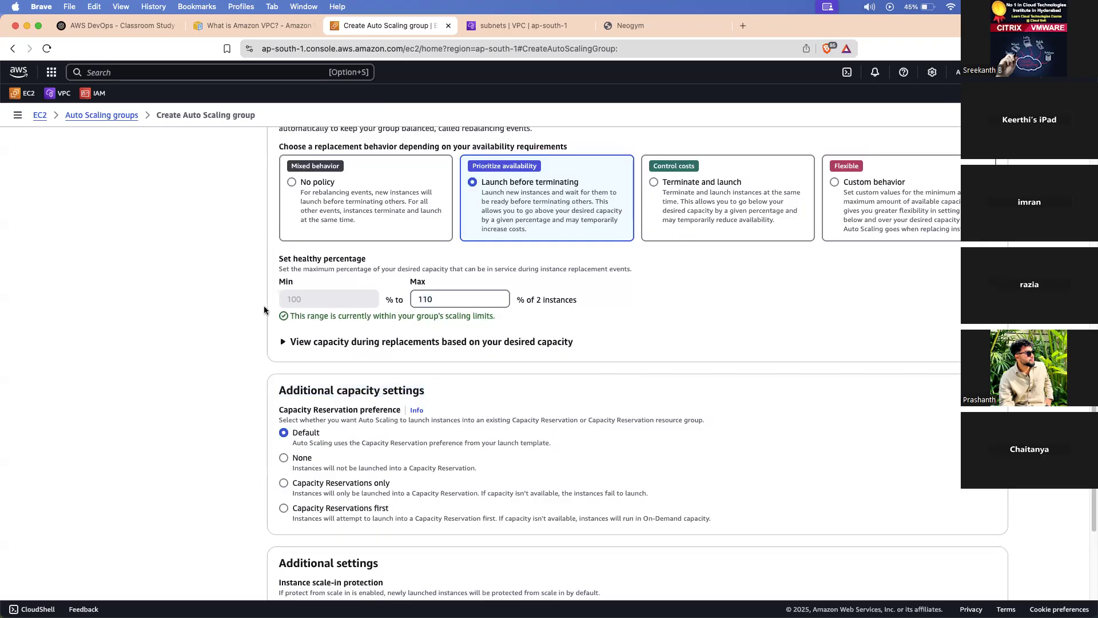
Expand the capacity during replacements details, examine the temporary minimum and maximum healthy instances, and collapse them.
left_click(477, 342)
left_click(477, 342)
left_click(477, 342)
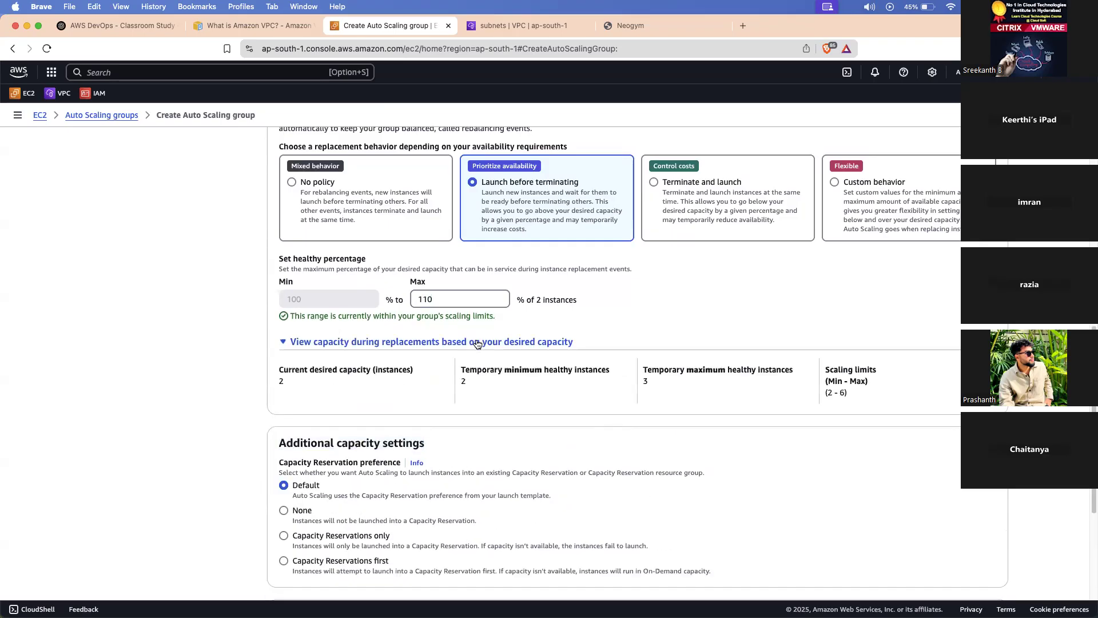
left_click(541, 341)
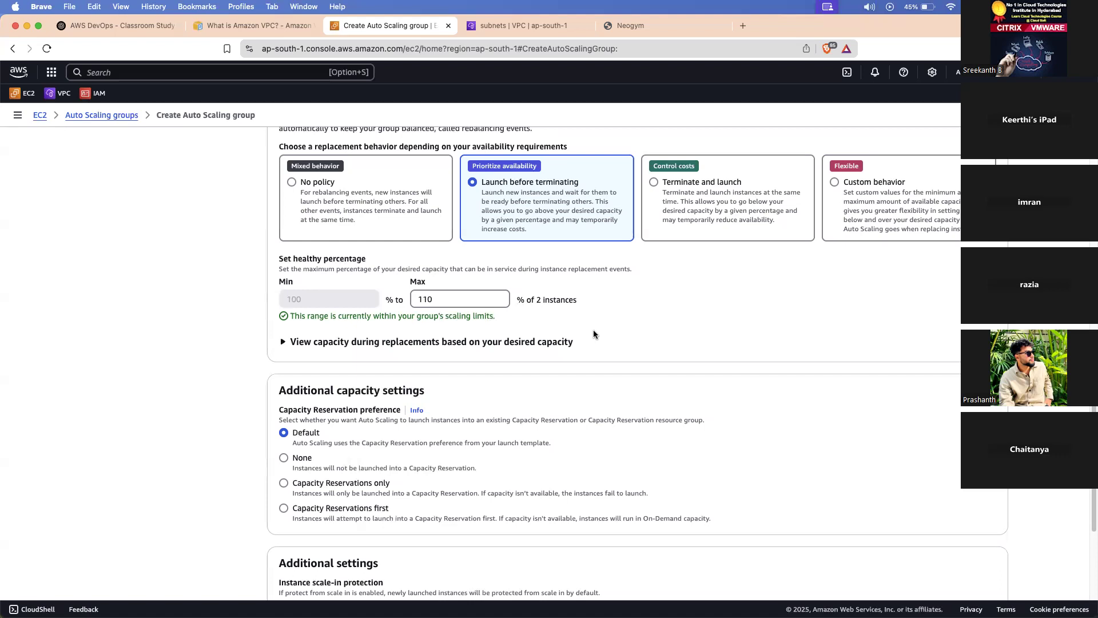
Try Capacity Reservations first as the Capacity Reservation preference and restore Default.
scroll(457, 303, "down", 5)
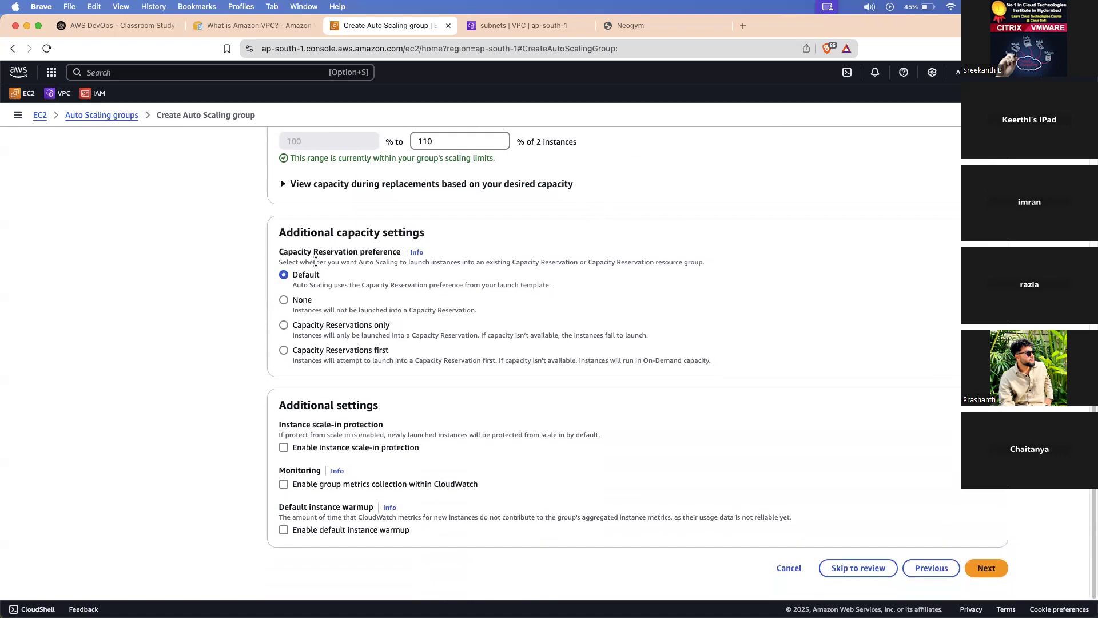
left_click_drag(281, 235, 471, 346)
left_click(351, 354)
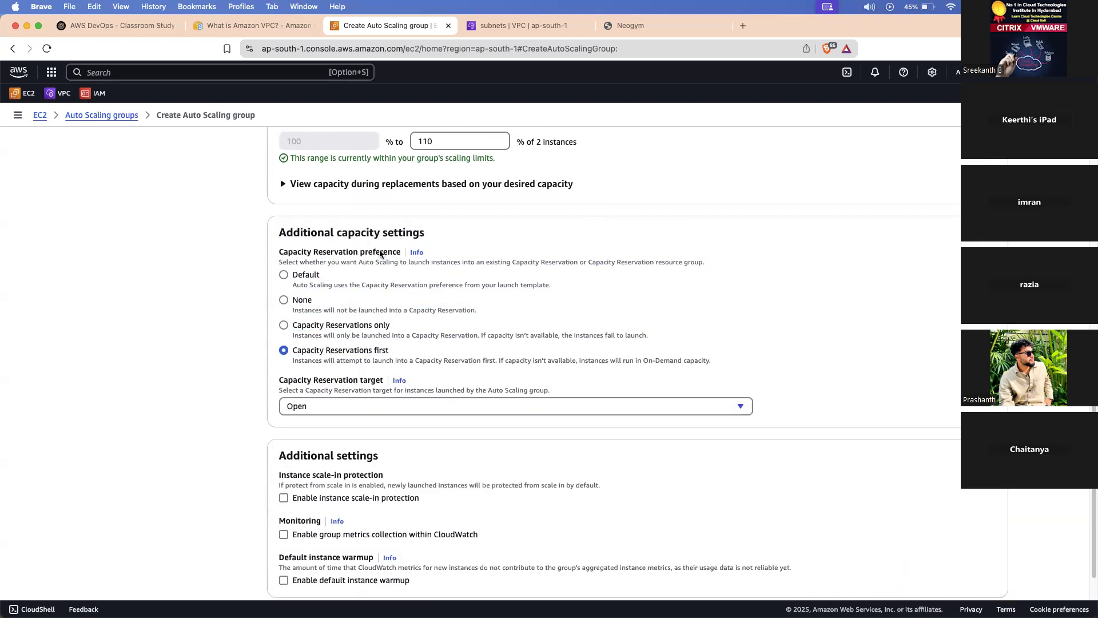
left_click(343, 282)
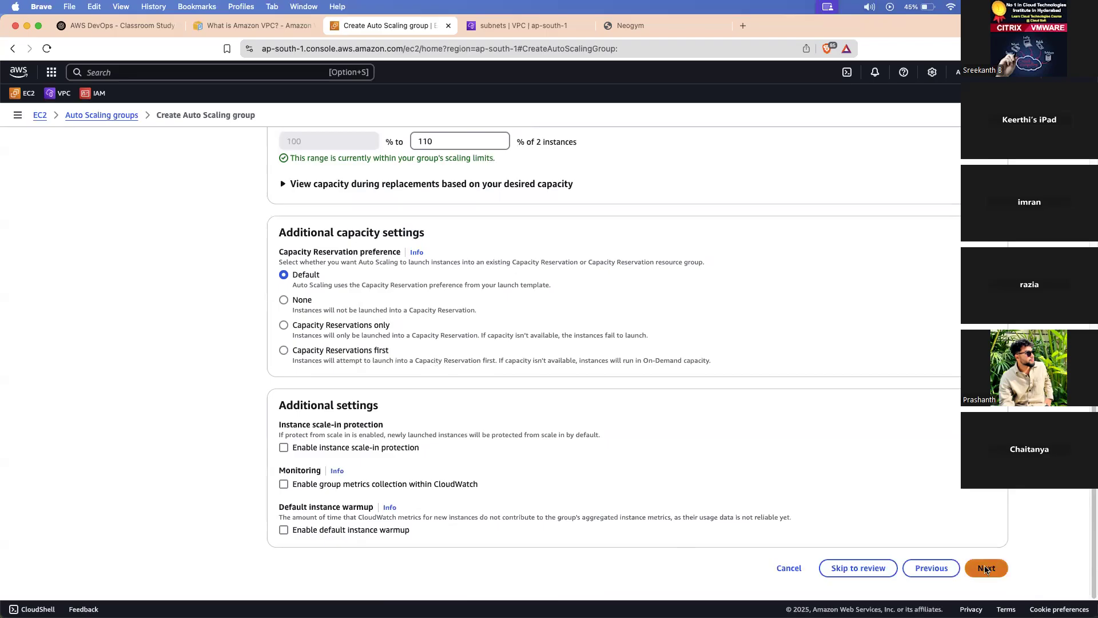
Enable default instance warmup and set it to 300 seconds.
left_click(283, 530)
left_click(291, 544)
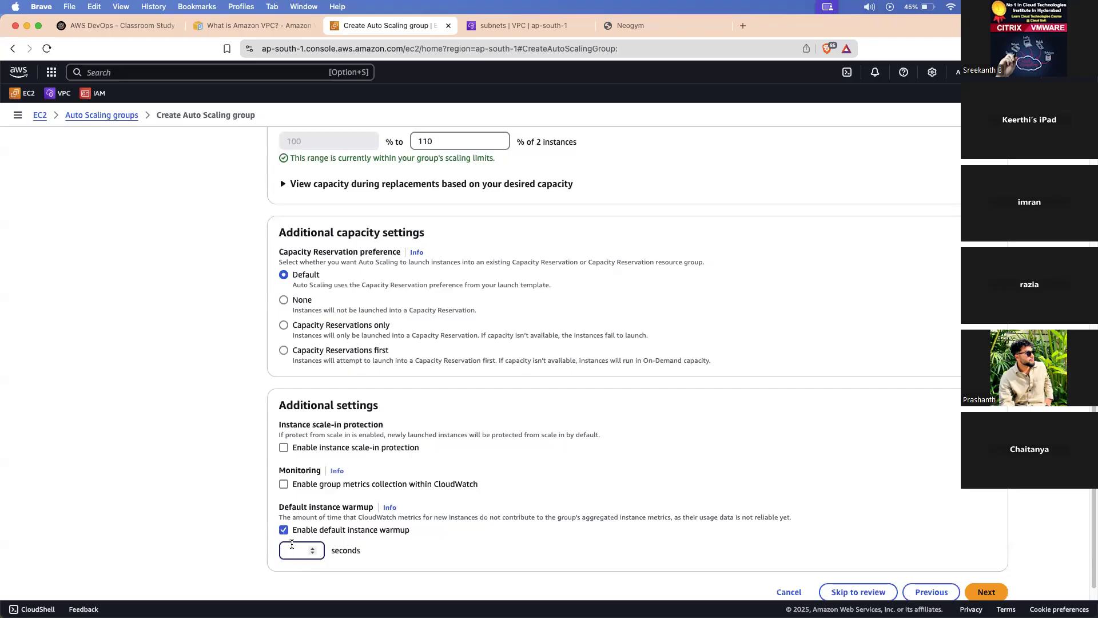
type("300")
key("BackSpace")
key("BackSpace")
key("BackSpace")
type("300")
left_click(218, 535)
Convert the warmup time to minutes by calculating 300/60 in Spotlight, and return to the form's additional settings.
double_click(299, 553)
key("super+space")
type("300/60")
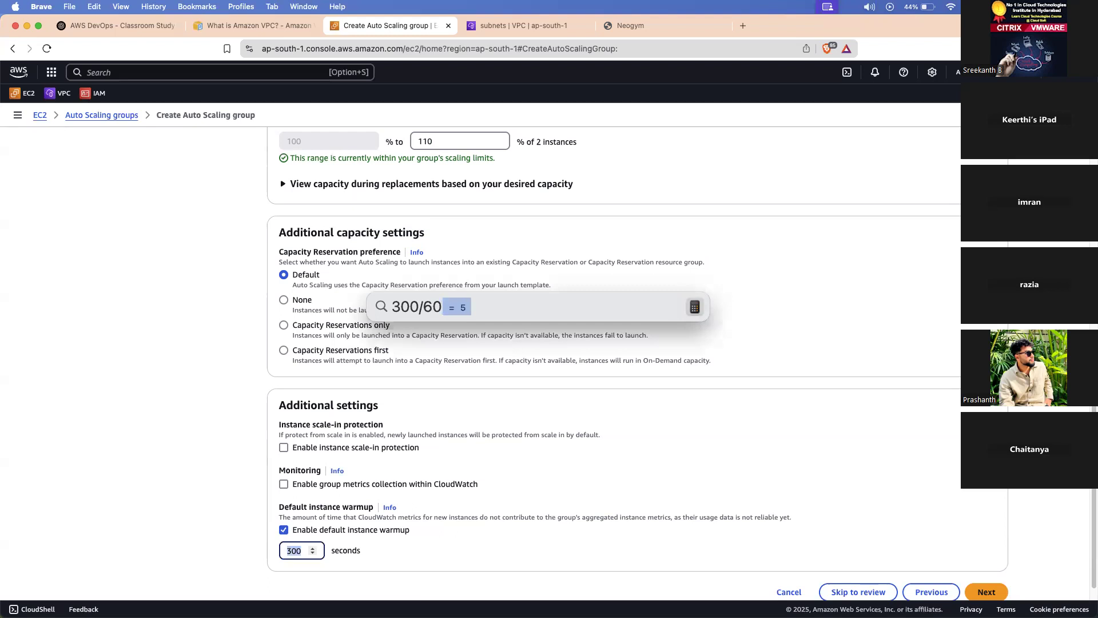
key("Escape")
left_click(260, 535)
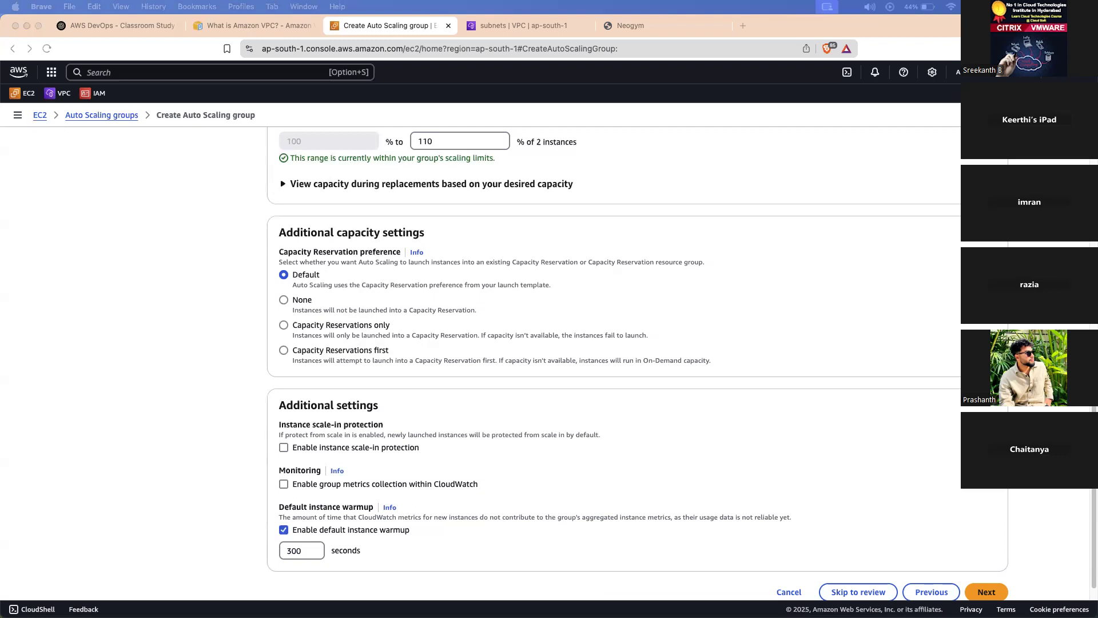
scroll(434, 449, "down", 1)
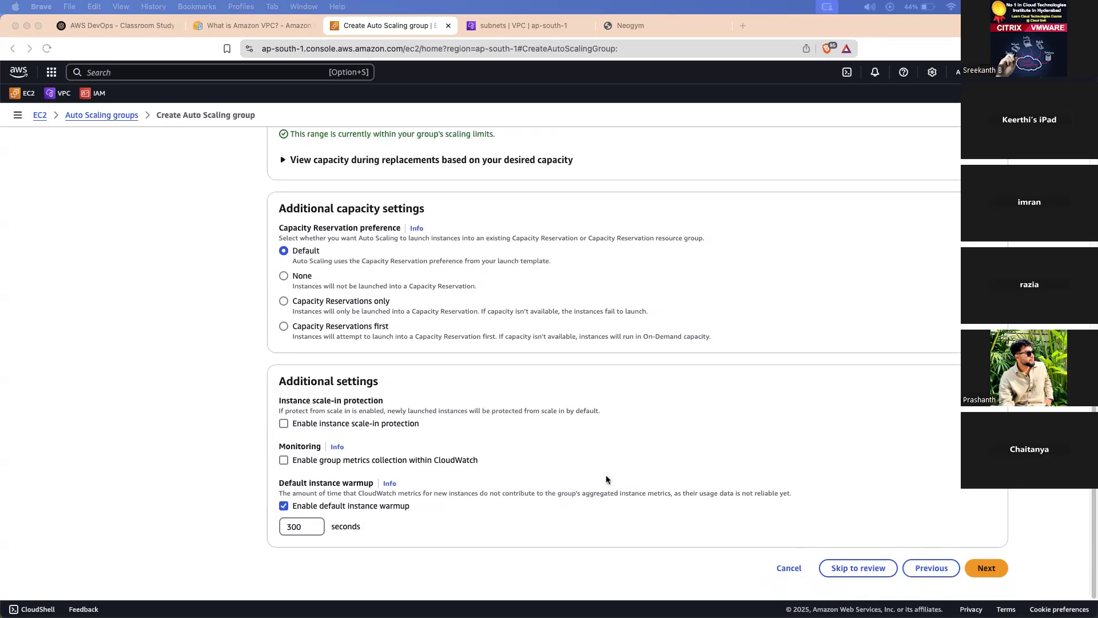
Look over the optional notifications and tags stages, and go back to the group size and scaling configuration.
double_click(295, 525)
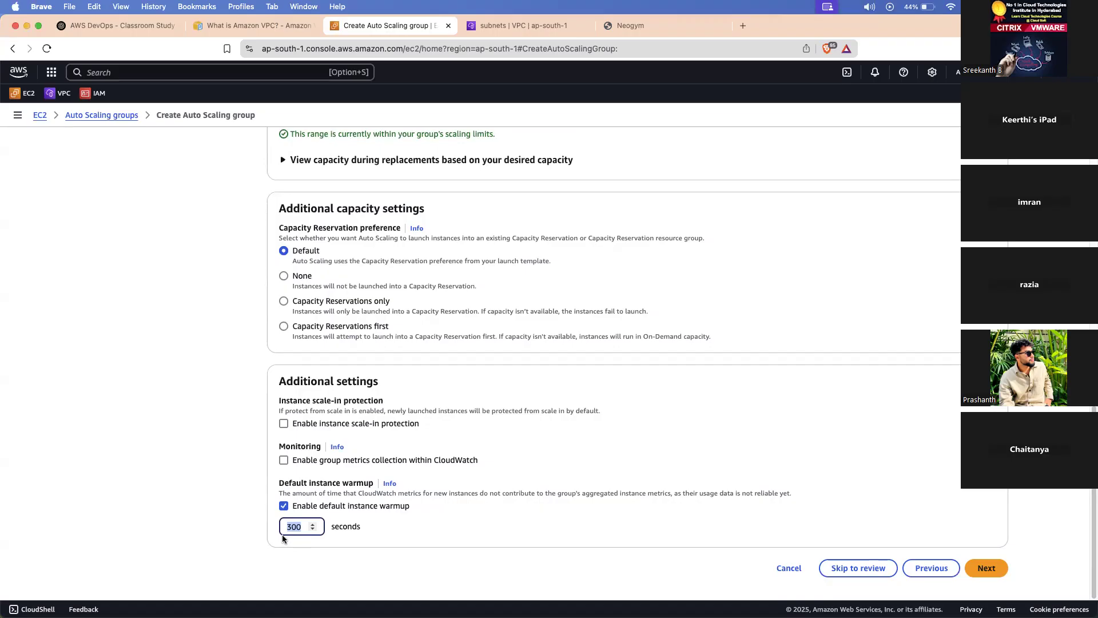
left_click(987, 570)
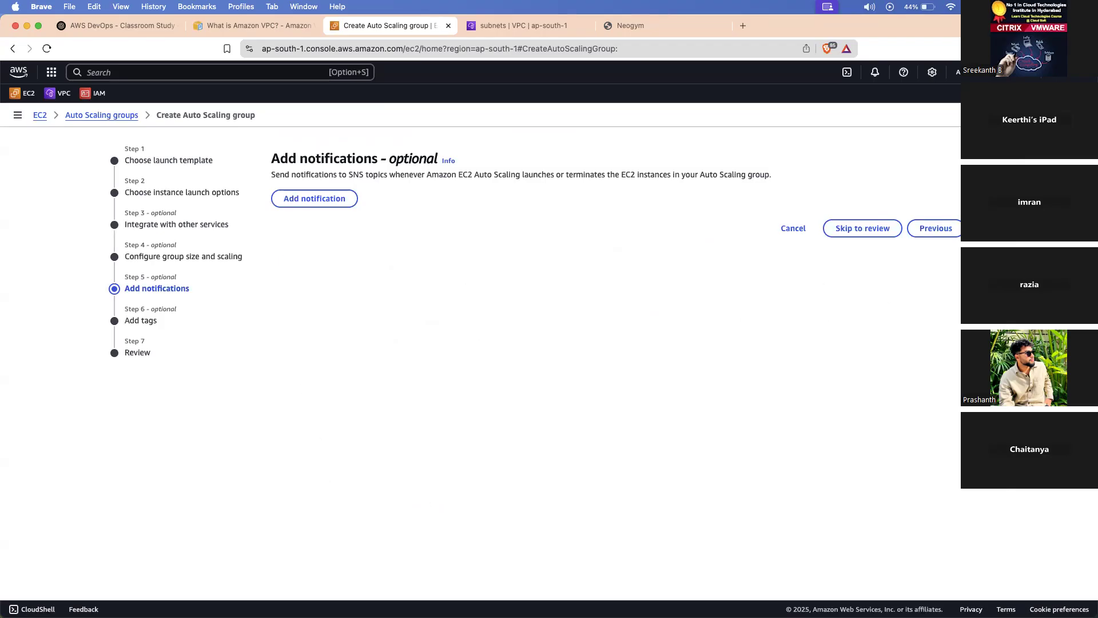
left_click(987, 228)
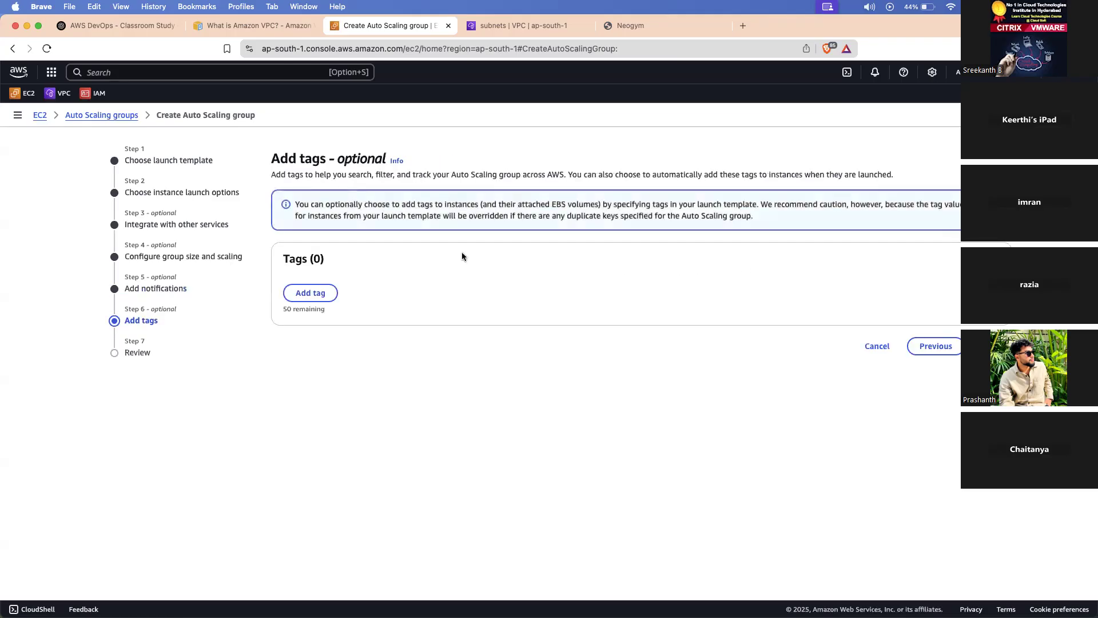
left_click(936, 346)
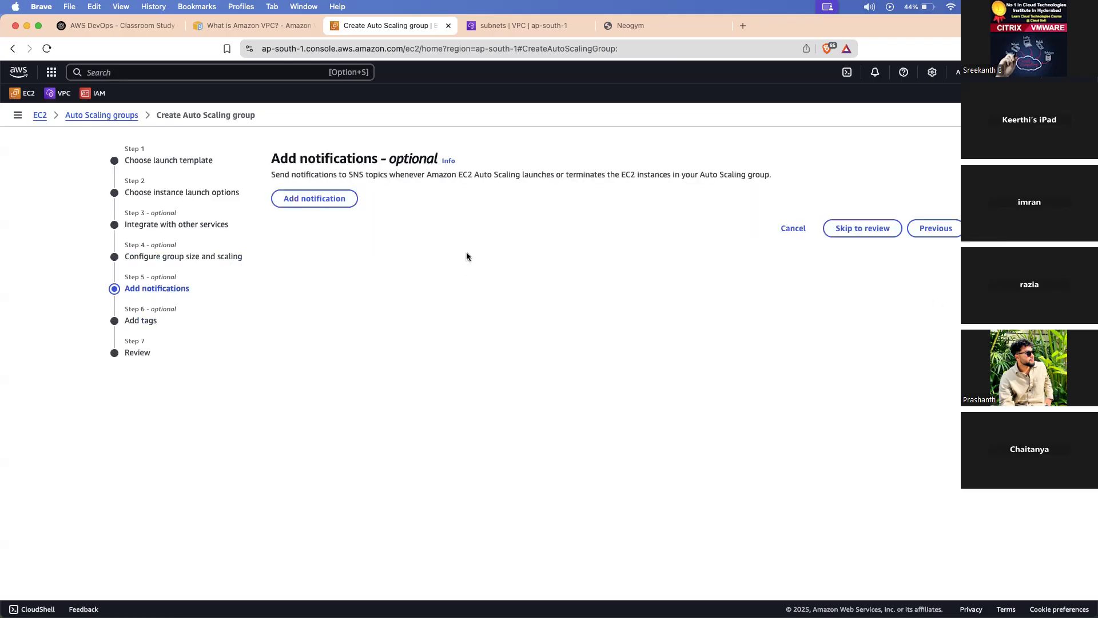
left_click_drag(426, 175, 565, 175)
left_click(565, 175)
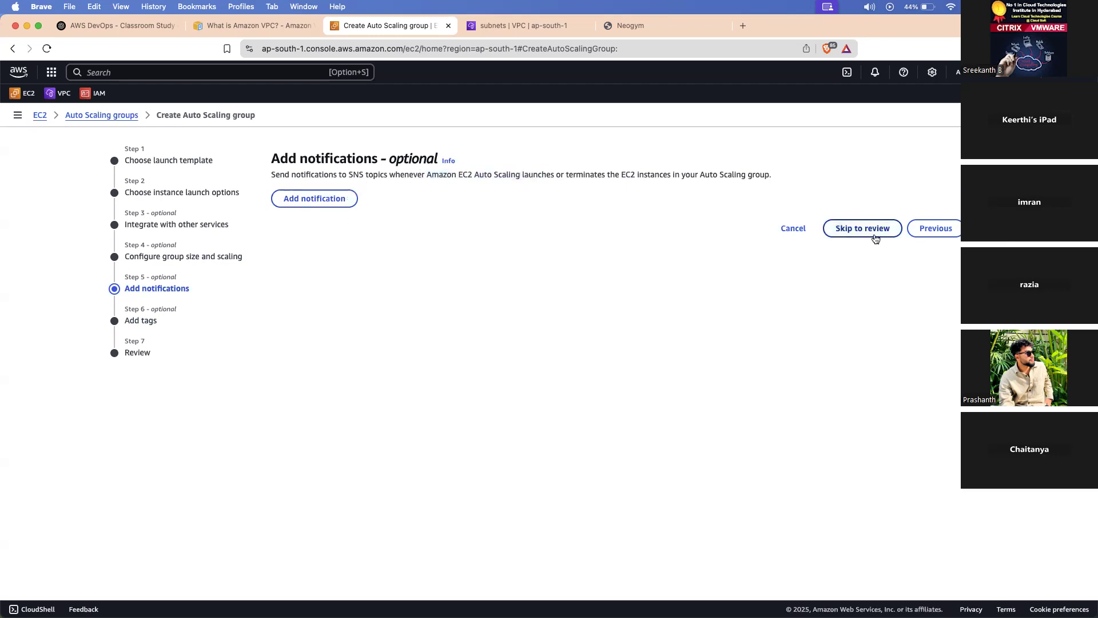
left_click(987, 229)
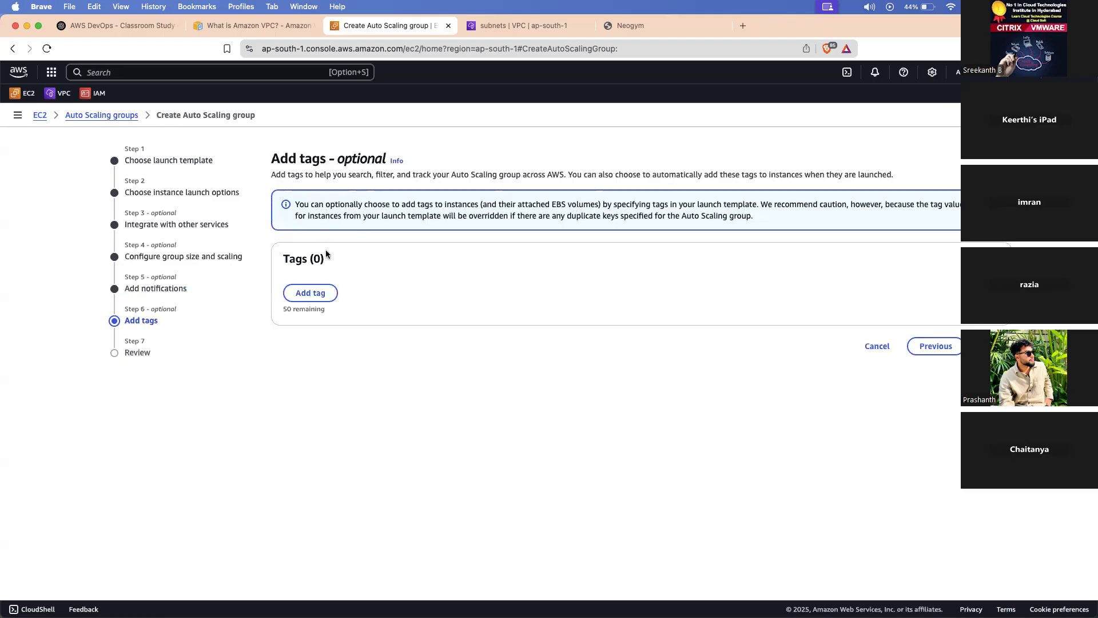
left_click(922, 342)
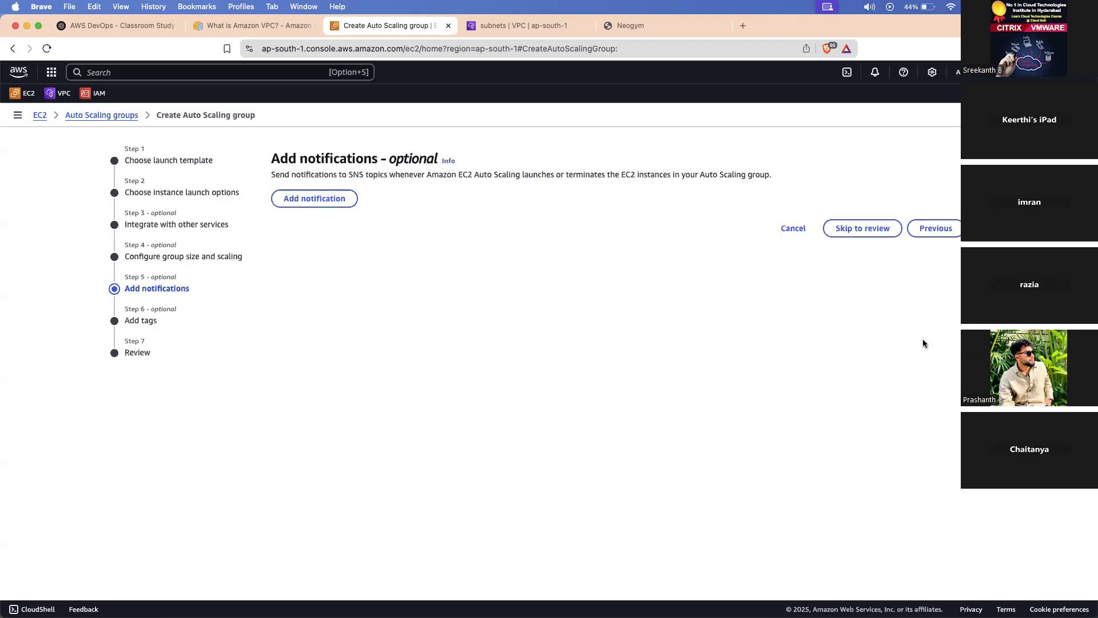
left_click(941, 231)
Enable a target tracking scaling policy for automatic scaling with Average CPU utilization as its metric type.
scroll(508, 337, "down", 3)
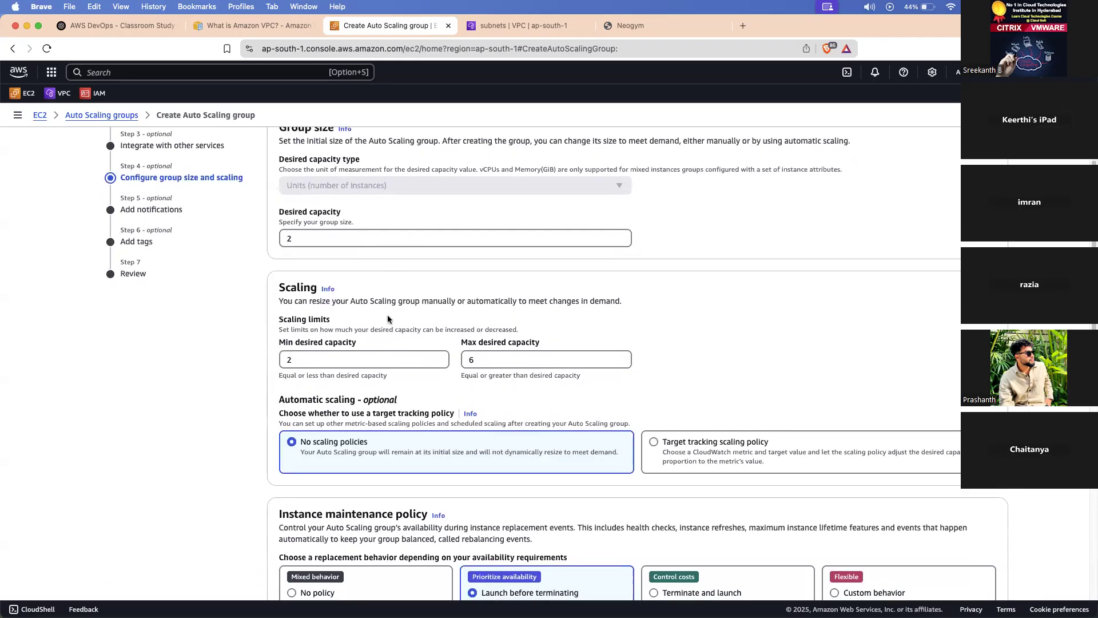
scroll(388, 319, "up", 1)
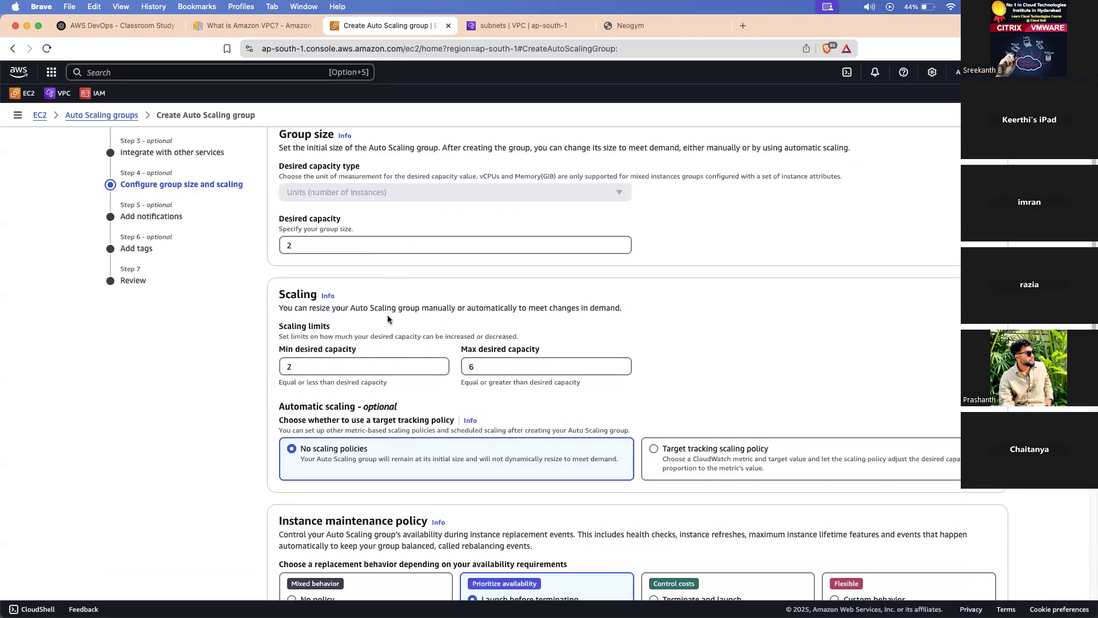
left_click(667, 468)
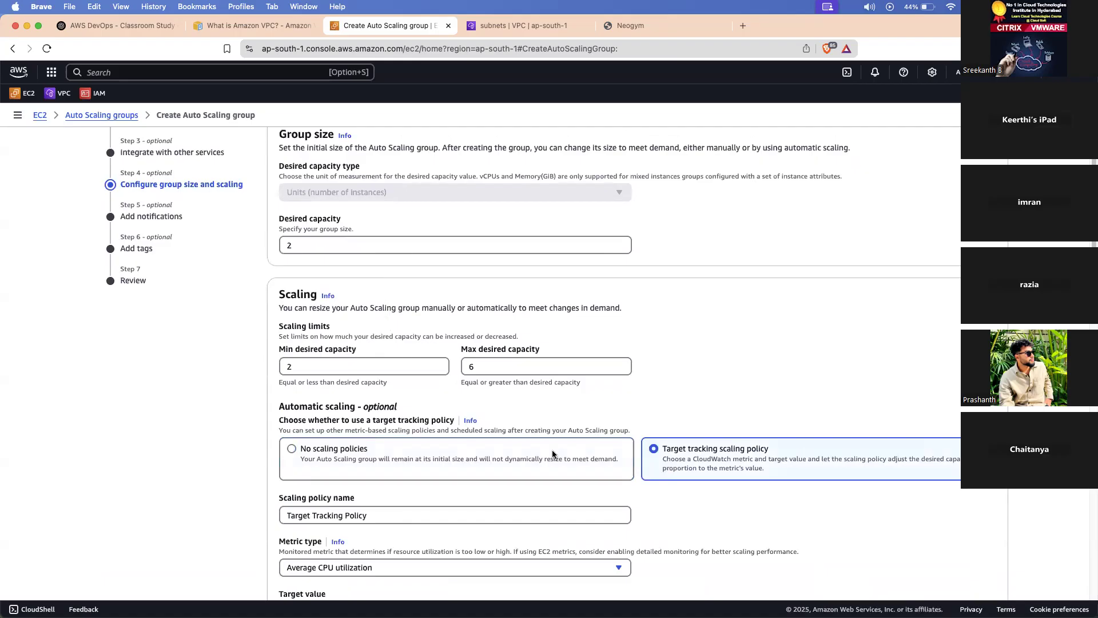
scroll(552, 455, "down", 2)
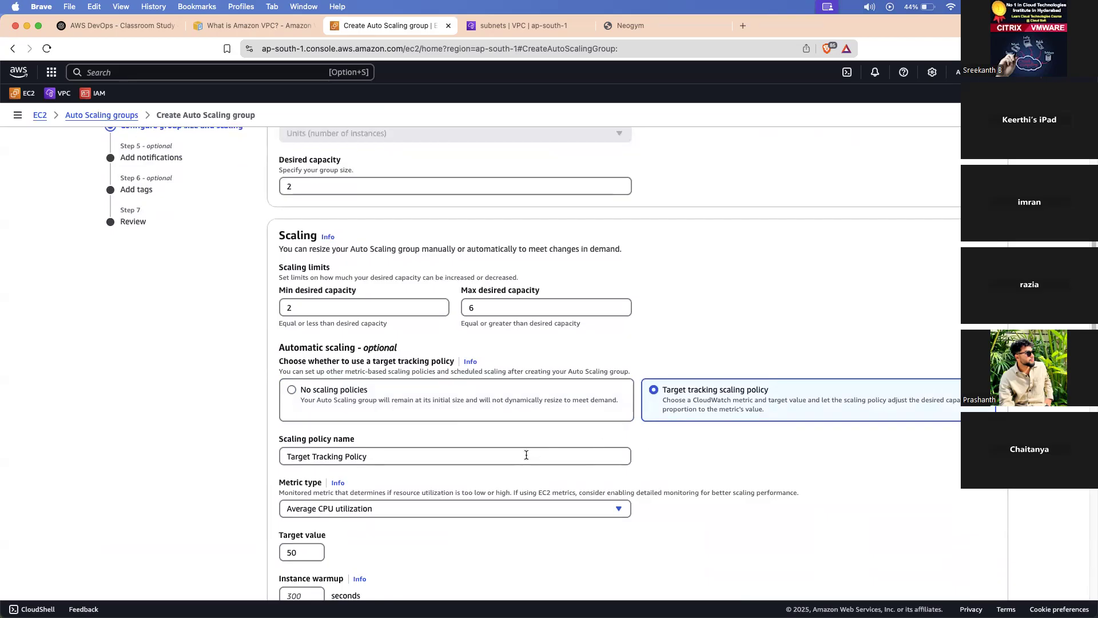
scroll(526, 455, "down", 5)
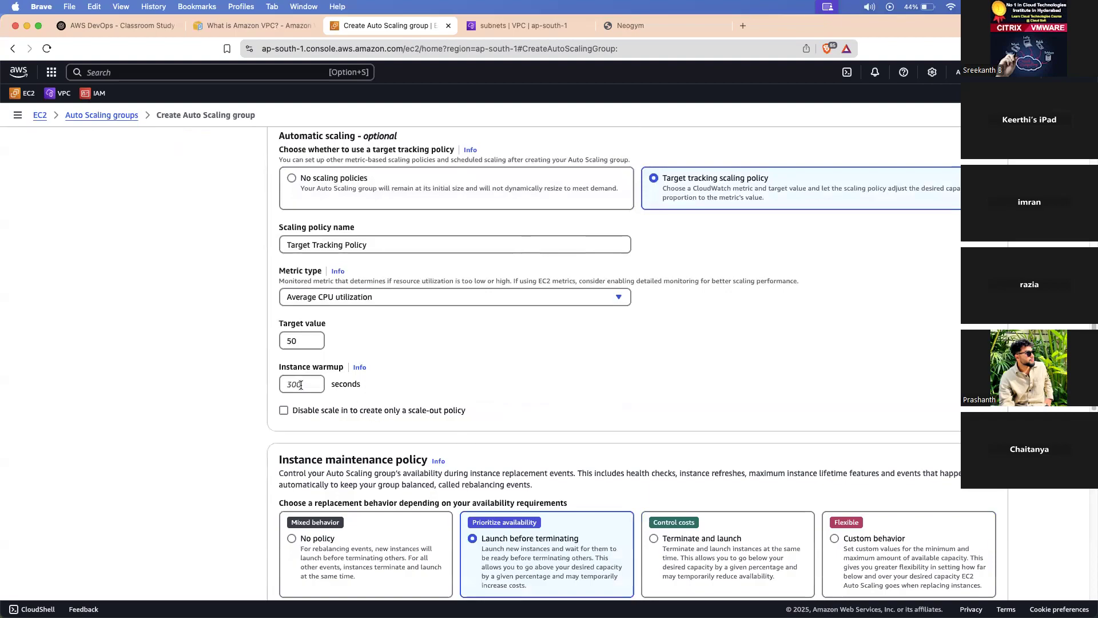
left_click_drag(299, 274, 310, 274)
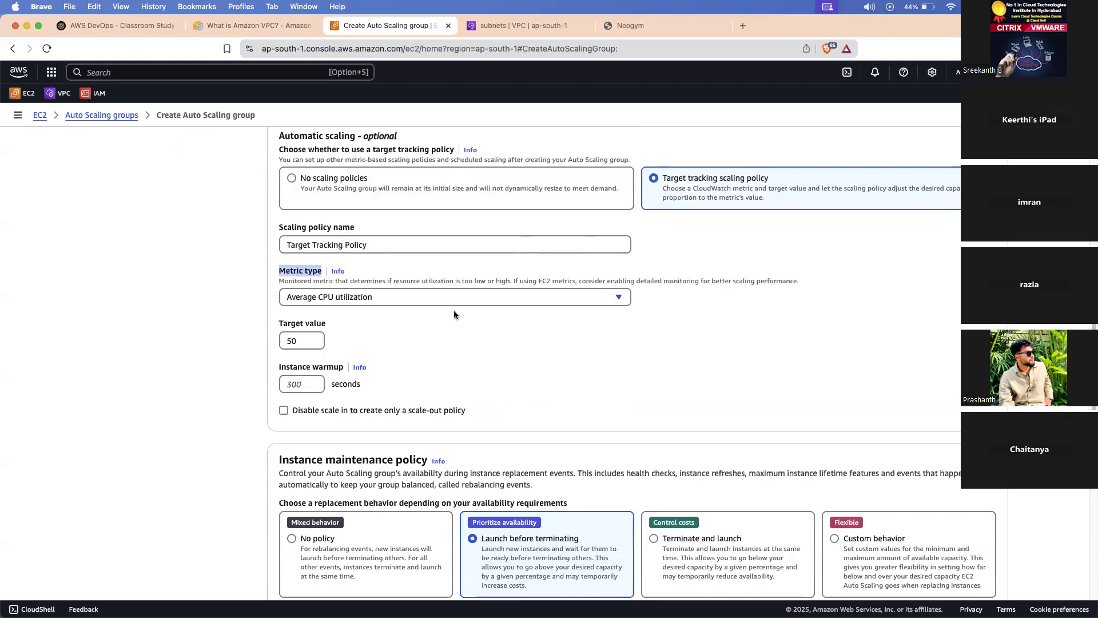
left_click(344, 297)
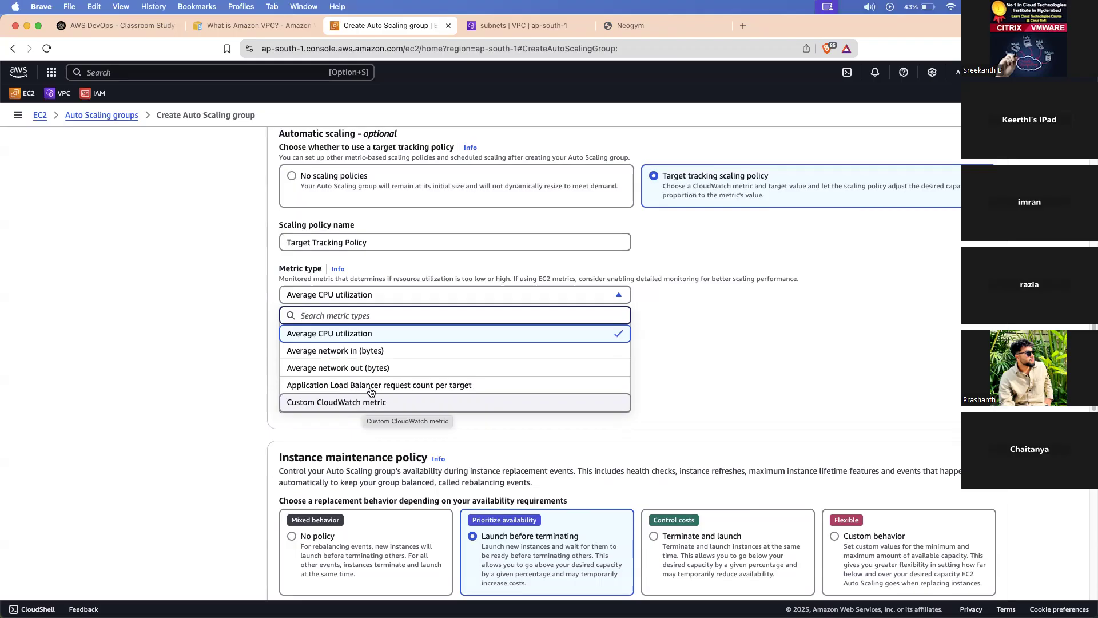
left_click(367, 336)
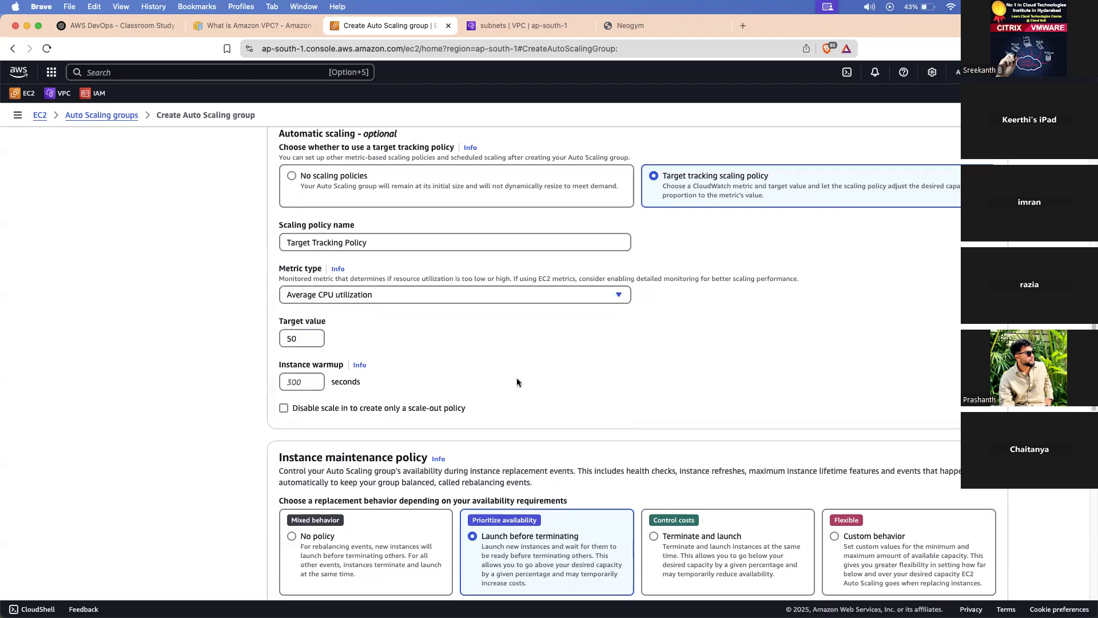
Enter 60 as the target tracking policy's target value and replace it with 3.
scroll(516, 377, "down", 5)
scroll(321, 225, "up", 1)
double_click(316, 222)
scroll(316, 221, "up", 4)
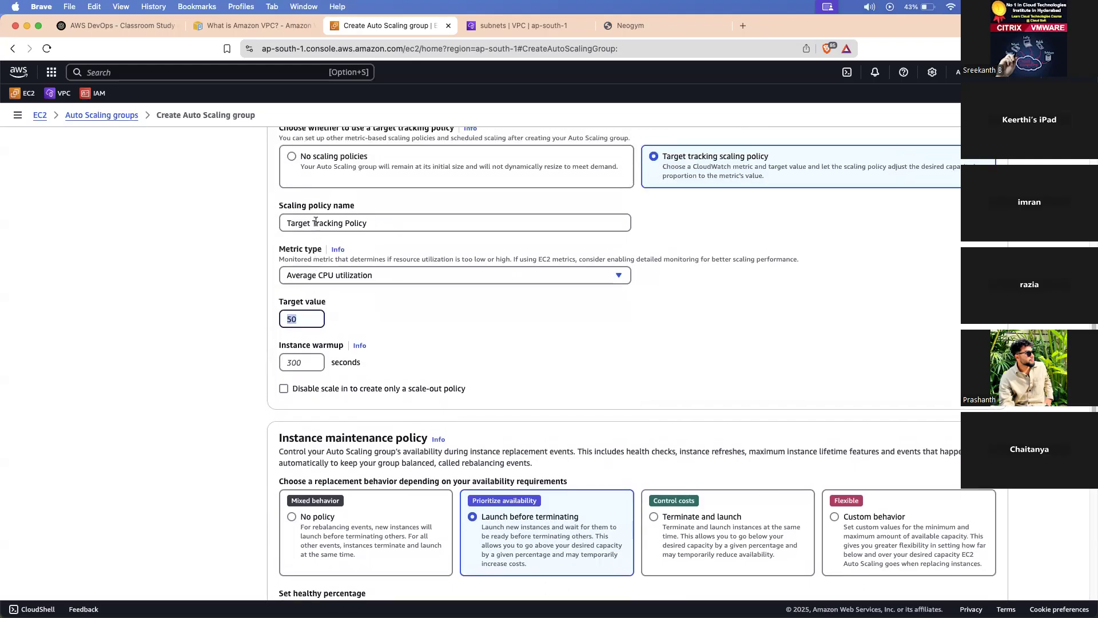
type("60")
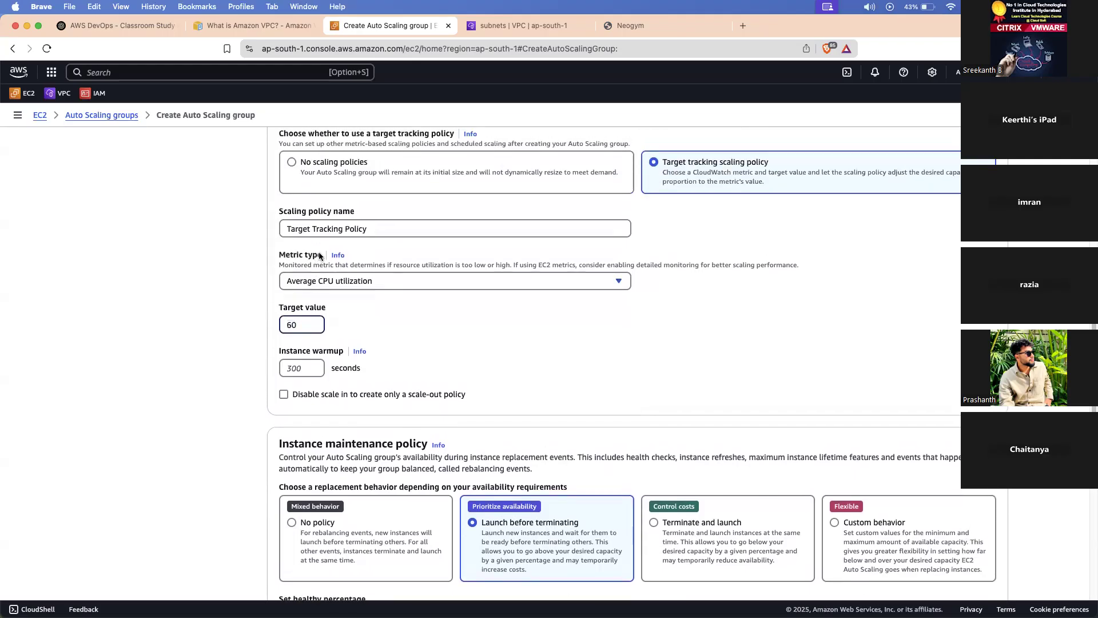
left_click(303, 367)
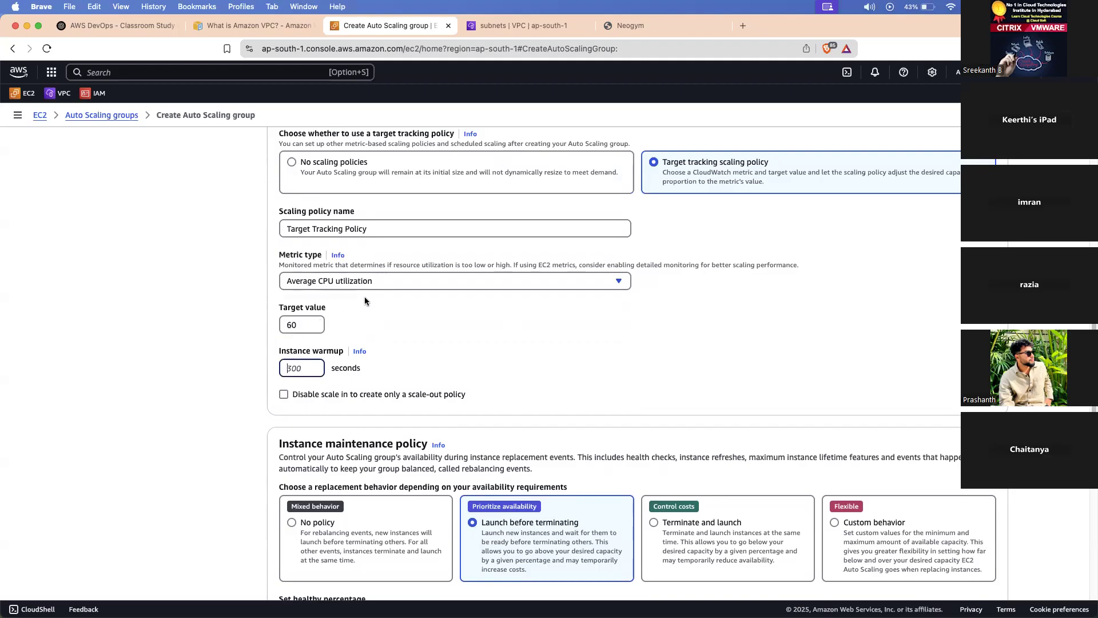
left_click(292, 324)
double_click(291, 324)
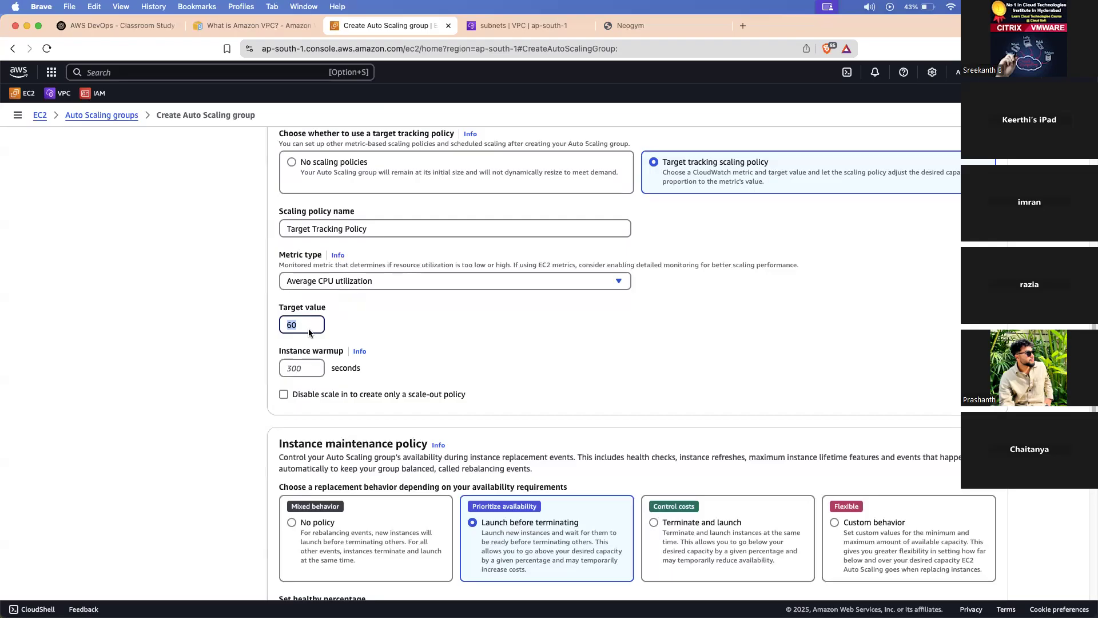
type("3")
double_click(306, 324)
scroll(427, 342, "down", 10)
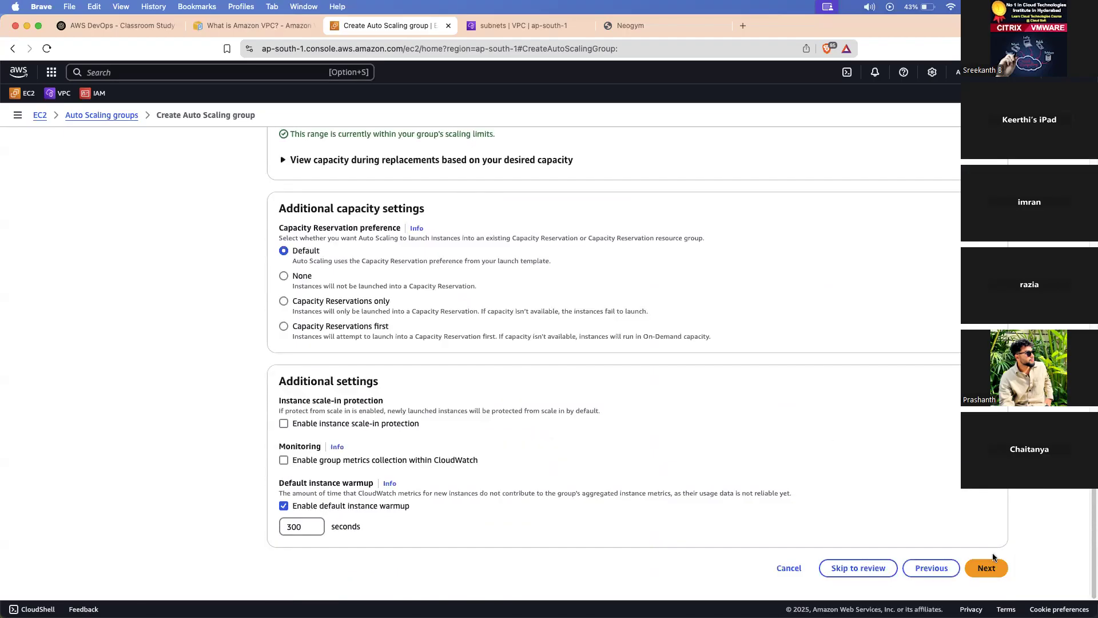
Continue to the optional notifications, add a notification, look at its SNS topic choices without picking one, and collapse it.
left_click(992, 568)
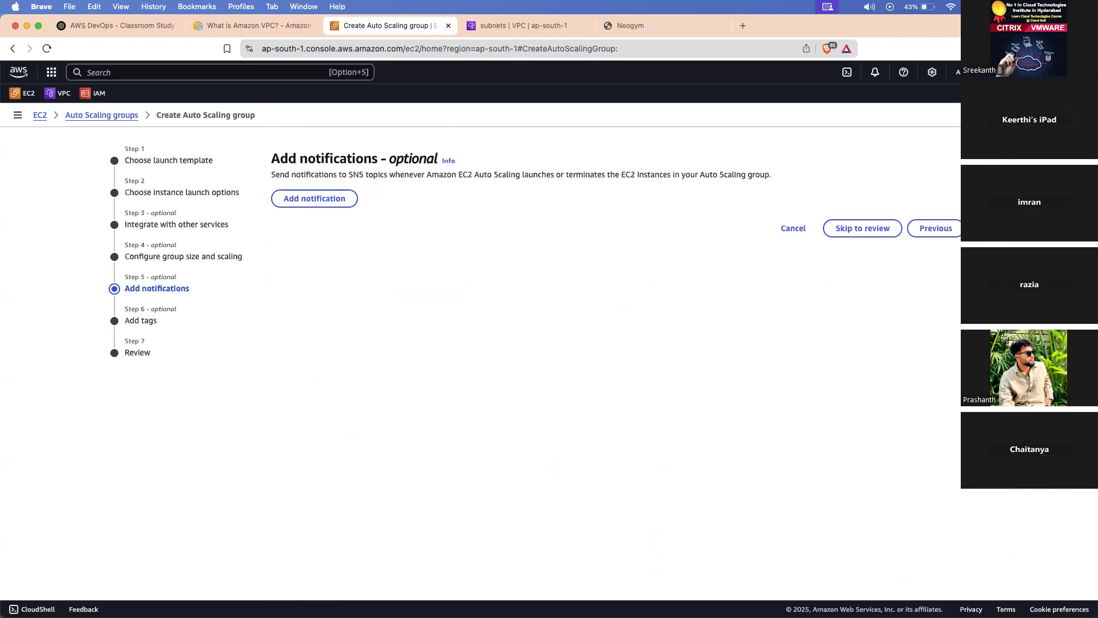
left_click(991, 229)
left_click(943, 345)
left_click(341, 204)
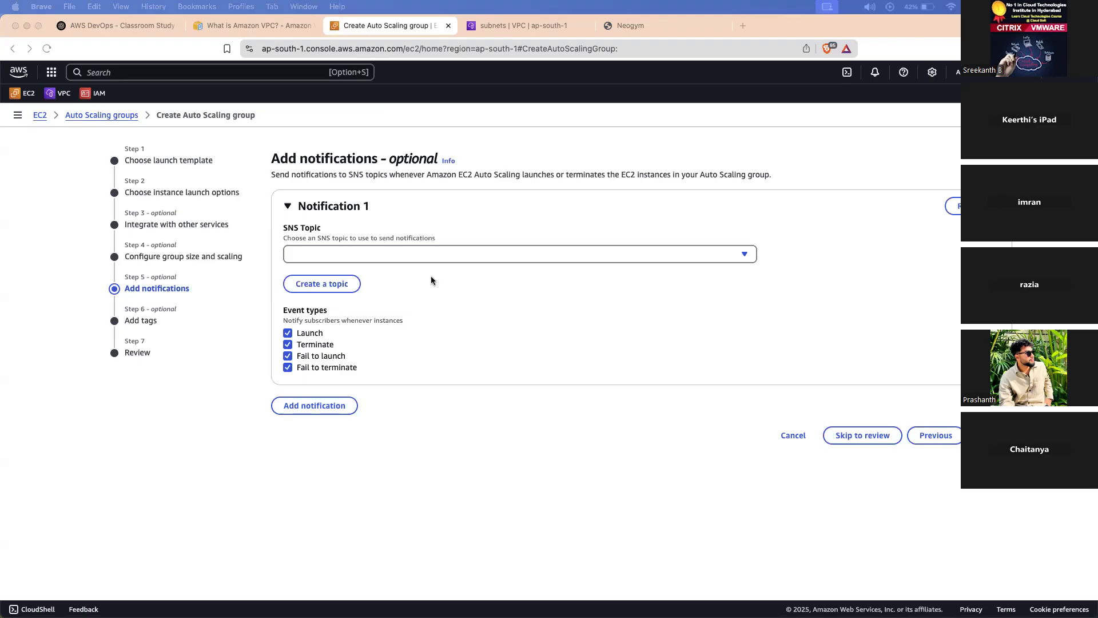
left_click(406, 248)
left_click(437, 330)
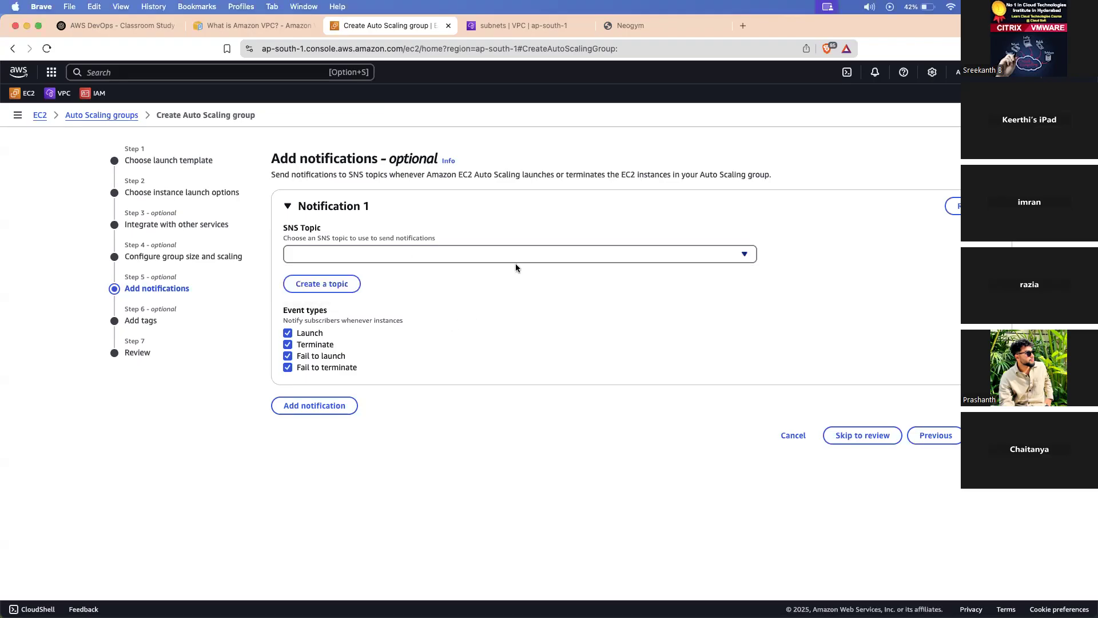
left_click(958, 199)
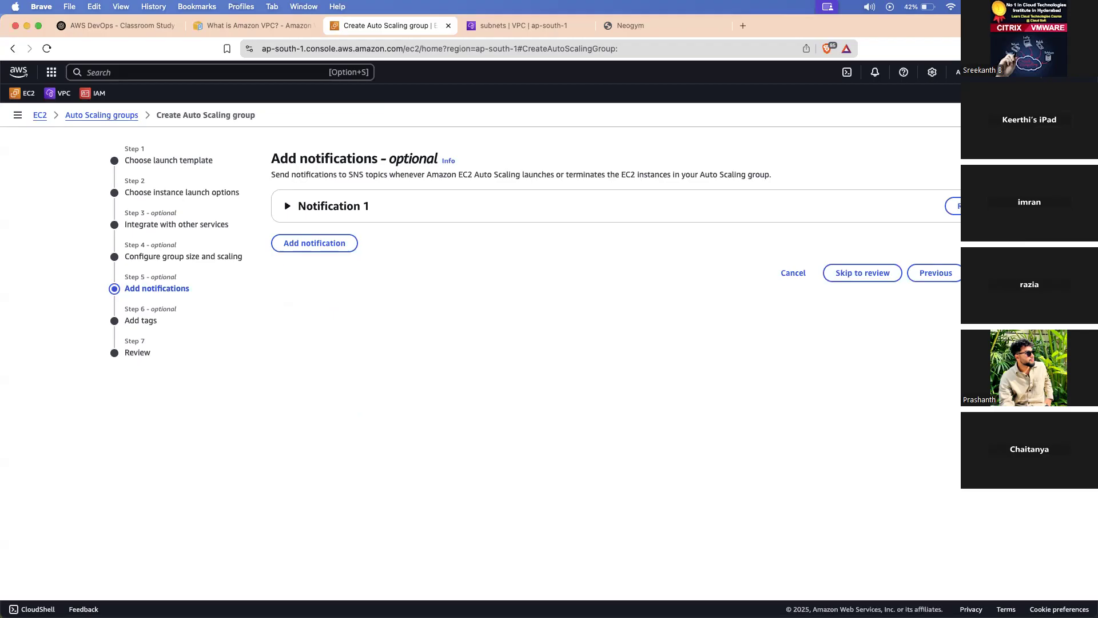
Move on to the optional tags, read their description, and proceed to the review without adding any tag.
left_click(990, 272)
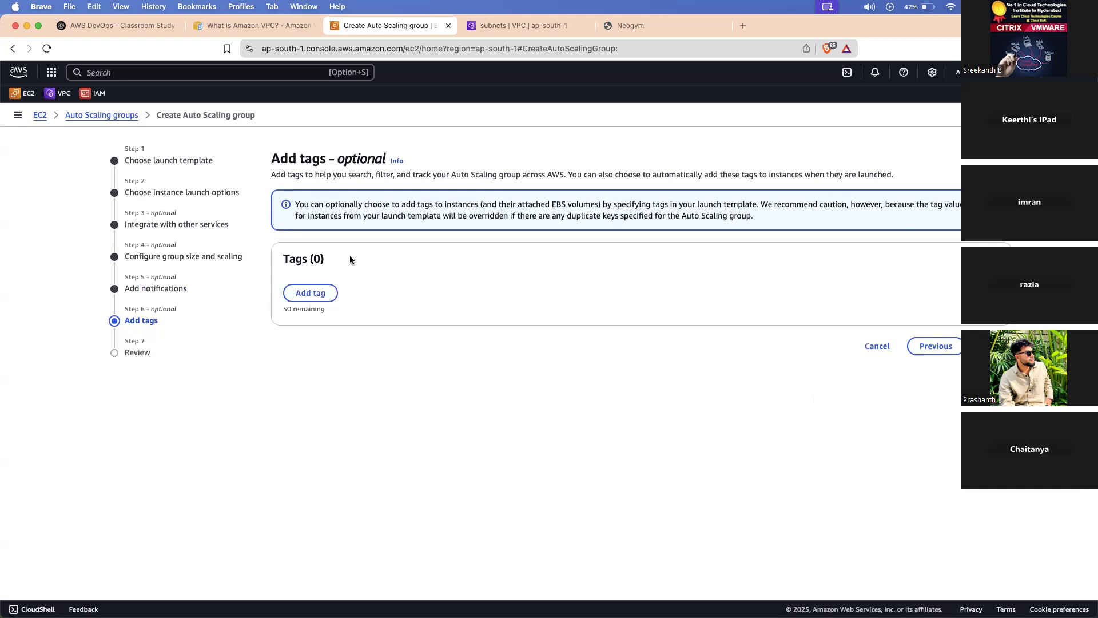
triple_click(296, 258)
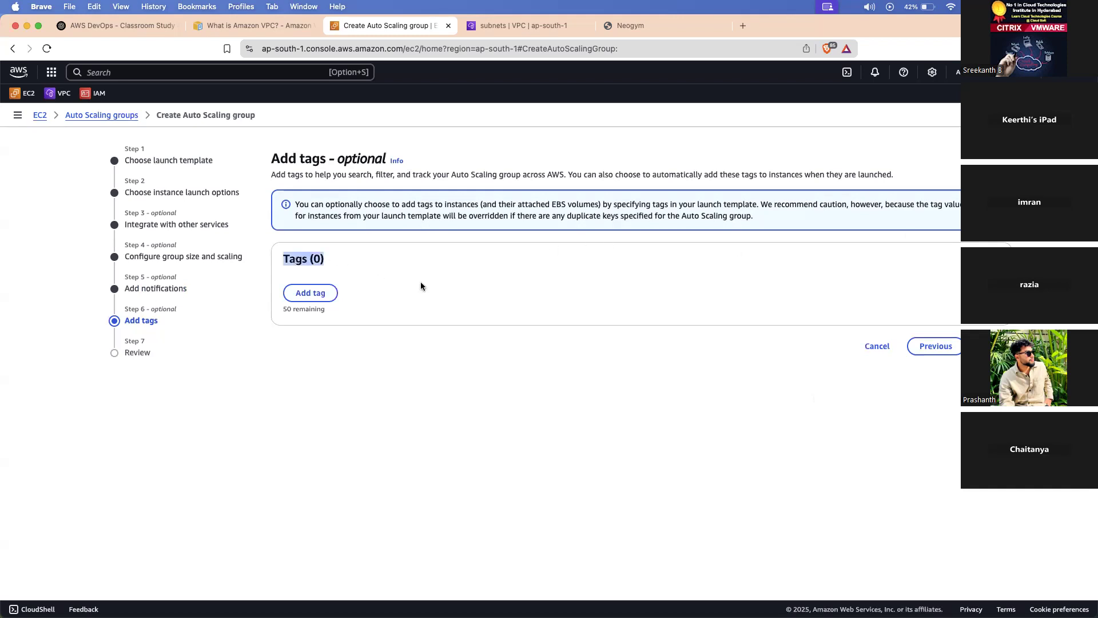
left_click(487, 167)
triple_click(500, 170)
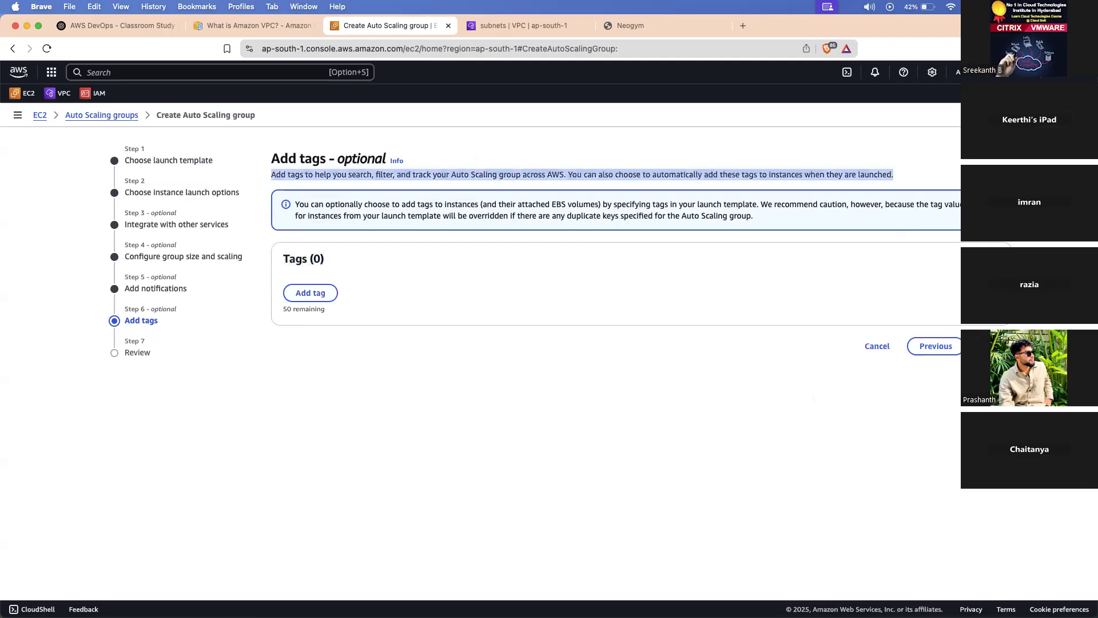
left_click(992, 346)
Review the group details, launch template version and network launch options in the Auto Scaling group summary.
scroll(692, 323, "down", 1)
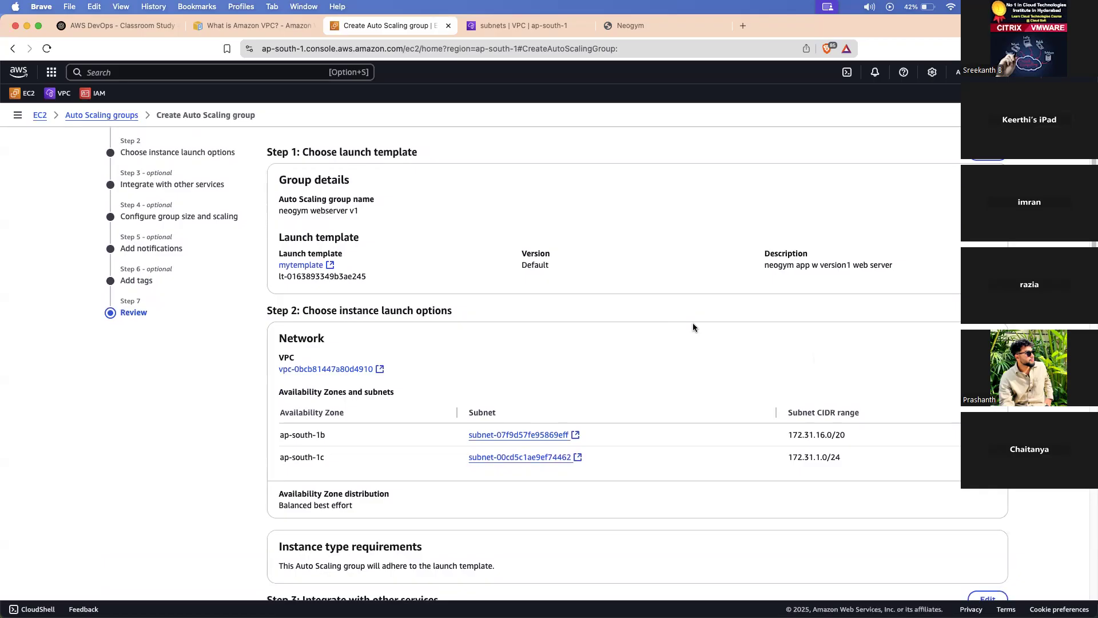
scroll(692, 327, "down", 1)
scroll(693, 327, "up", 1)
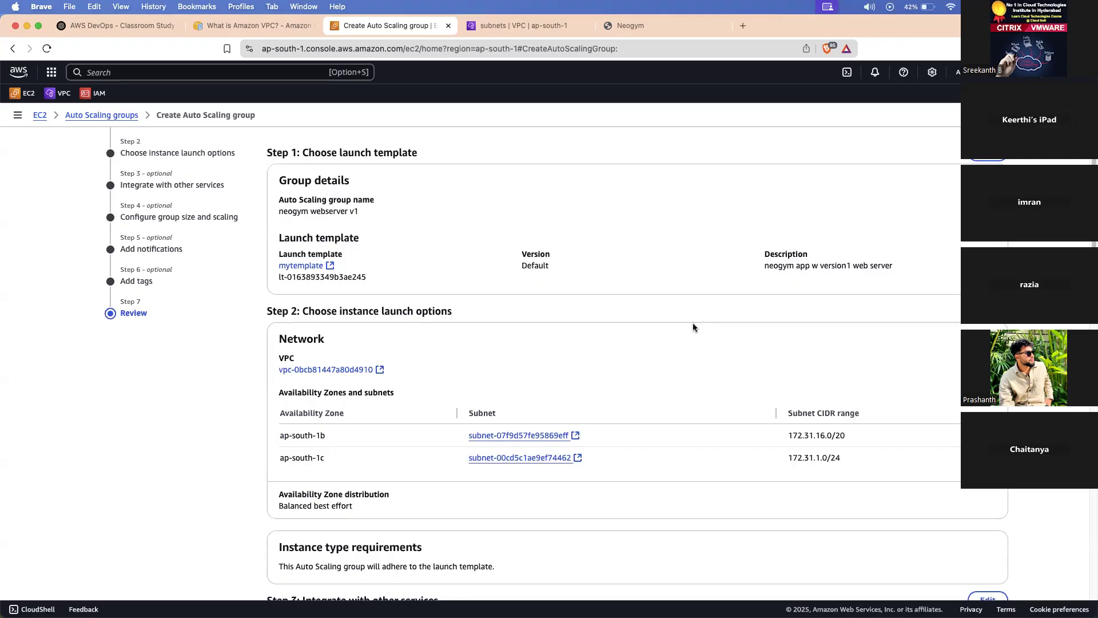
scroll(692, 327, "down", 1)
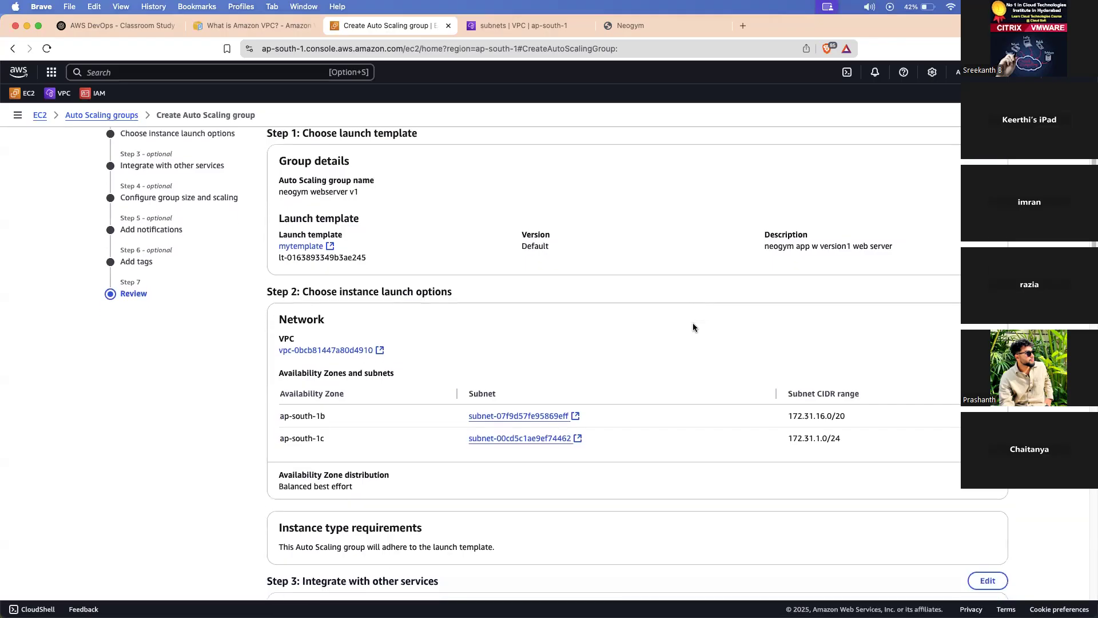
triple_click(335, 196)
double_click(535, 247)
scroll(555, 393, "down", 5)
scroll(554, 391, "down", 3)
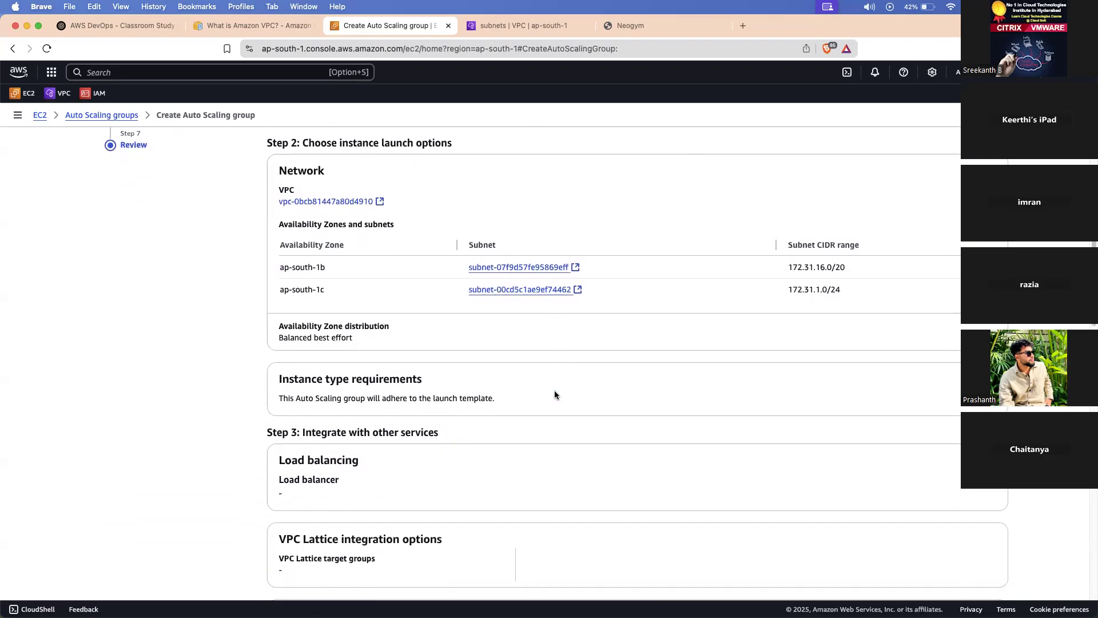
scroll(510, 368, "up", 8)
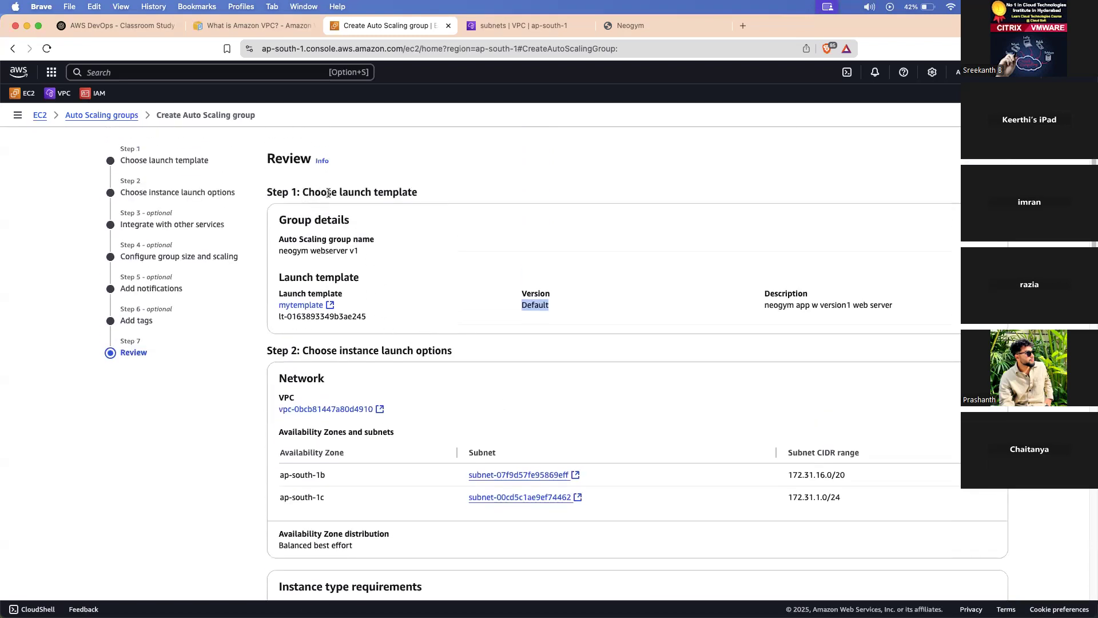
scroll(357, 240, "down", 2)
scroll(357, 241, "down", 5)
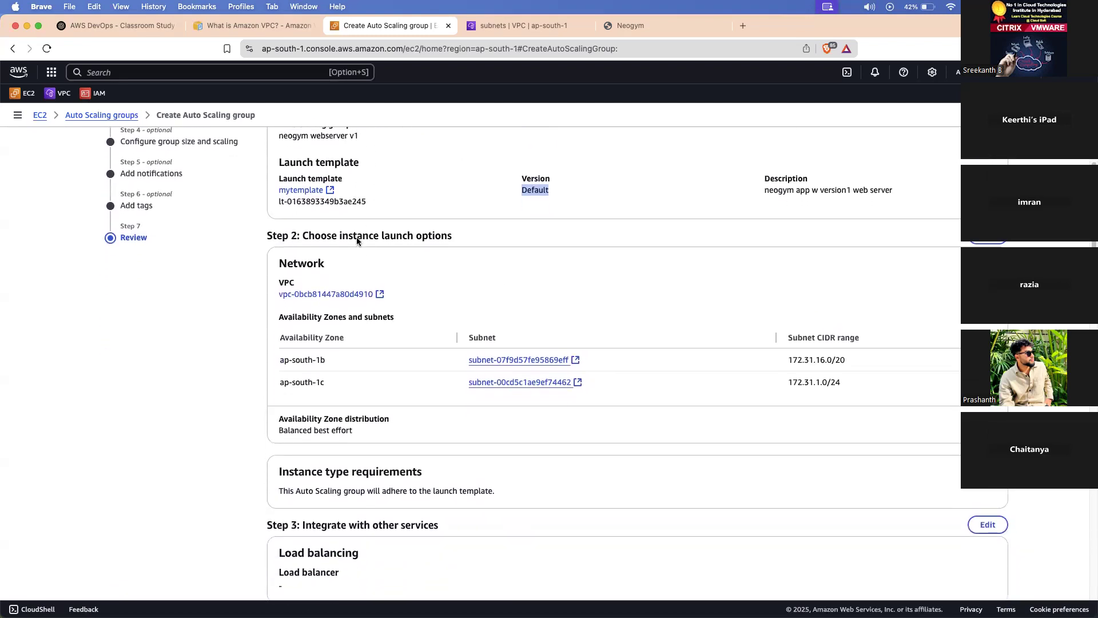
scroll(357, 242, "down", 5)
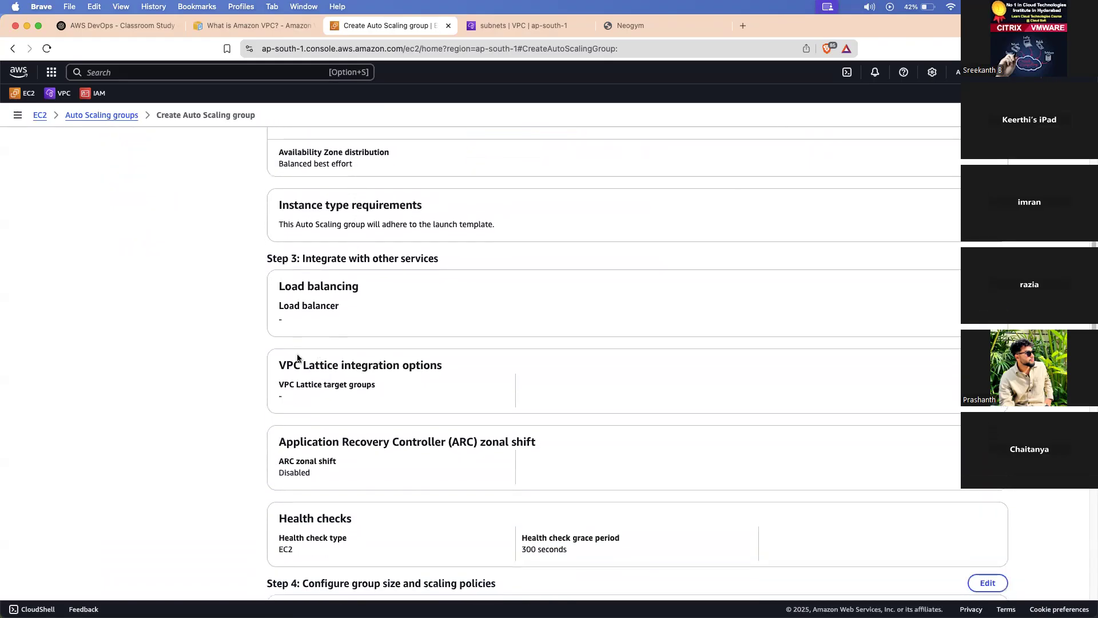
Check the integration, scaling, notification and tag settings in the summary and create the Auto Scaling group.
triple_click(292, 309)
scroll(368, 329, "down", 3)
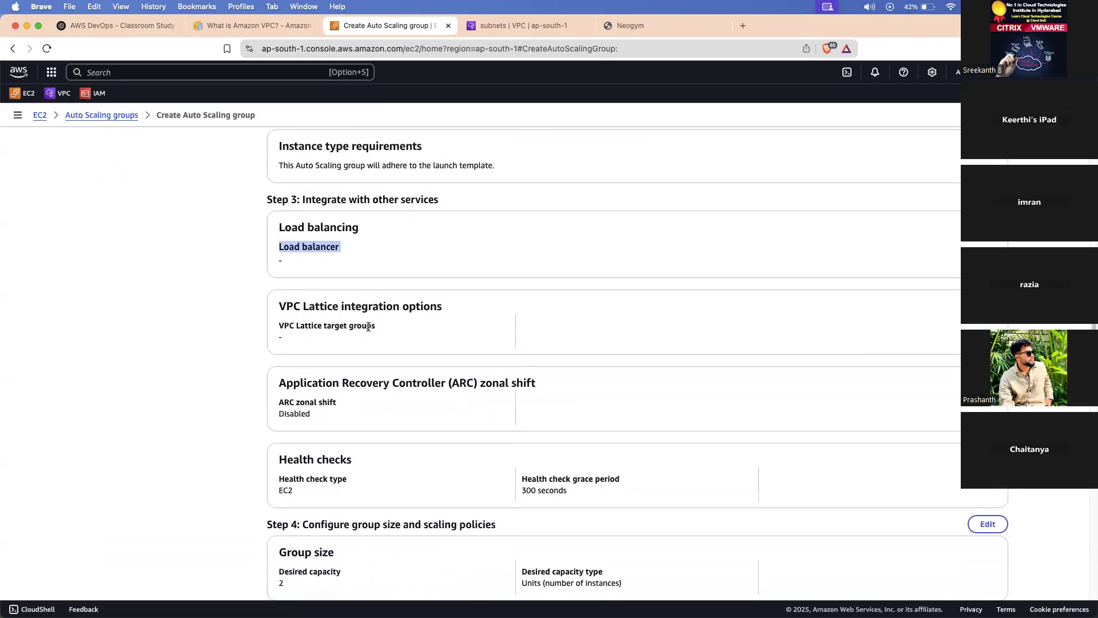
triple_click(355, 304)
scroll(355, 304, "down", 4)
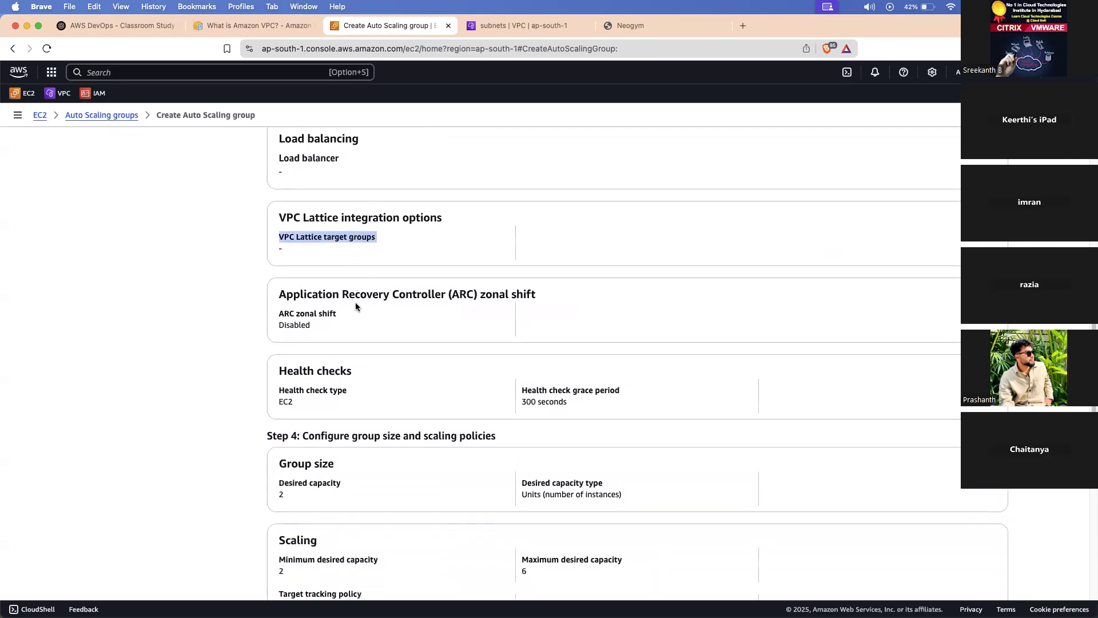
scroll(355, 306, "down", 1)
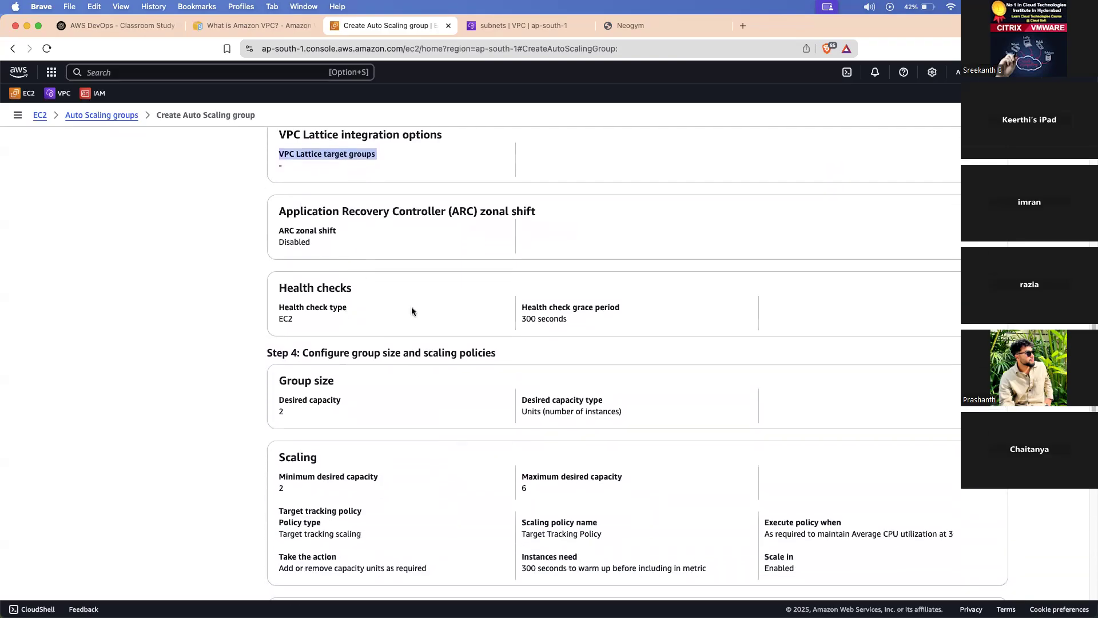
scroll(412, 309, "down", 2)
scroll(269, 331, "down", 4)
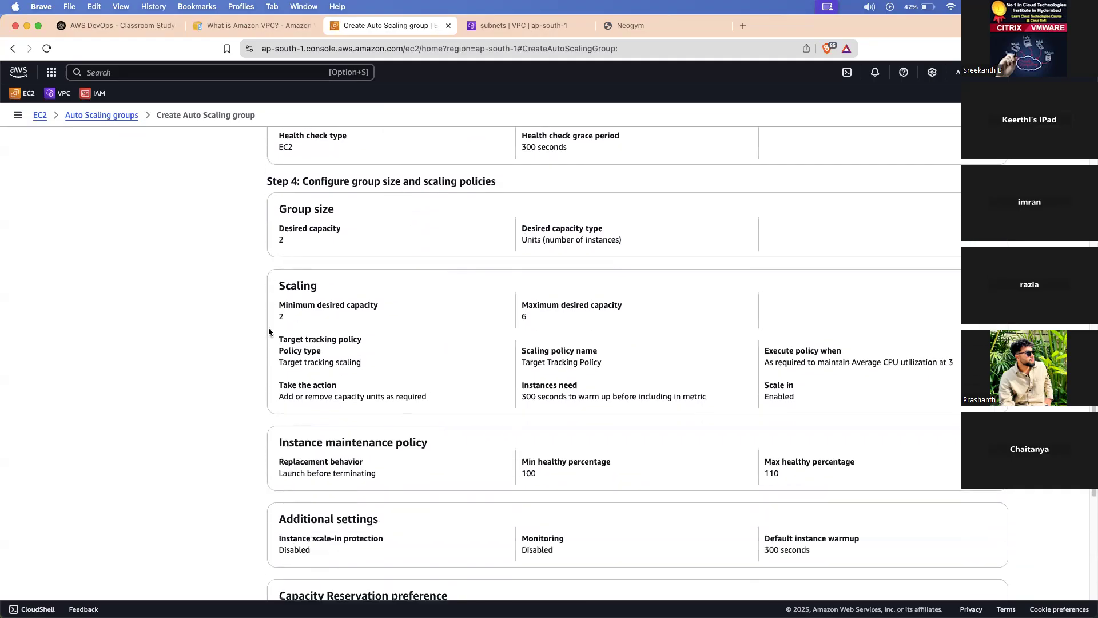
scroll(537, 268, "down", 2)
scroll(538, 268, "down", 5)
scroll(539, 270, "down", 4)
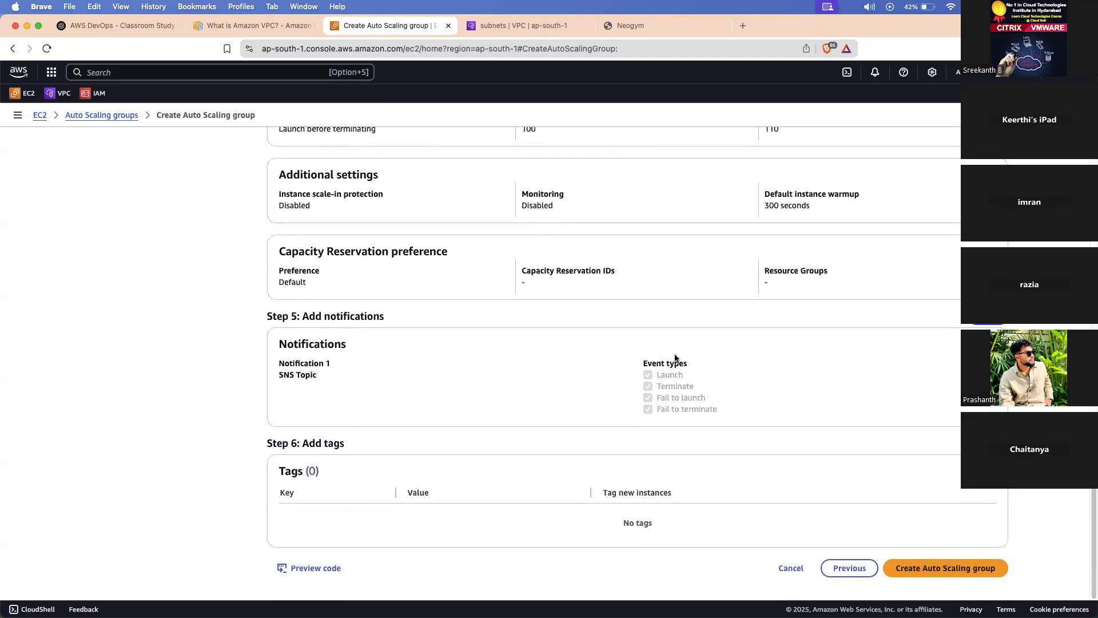
left_click(921, 565)
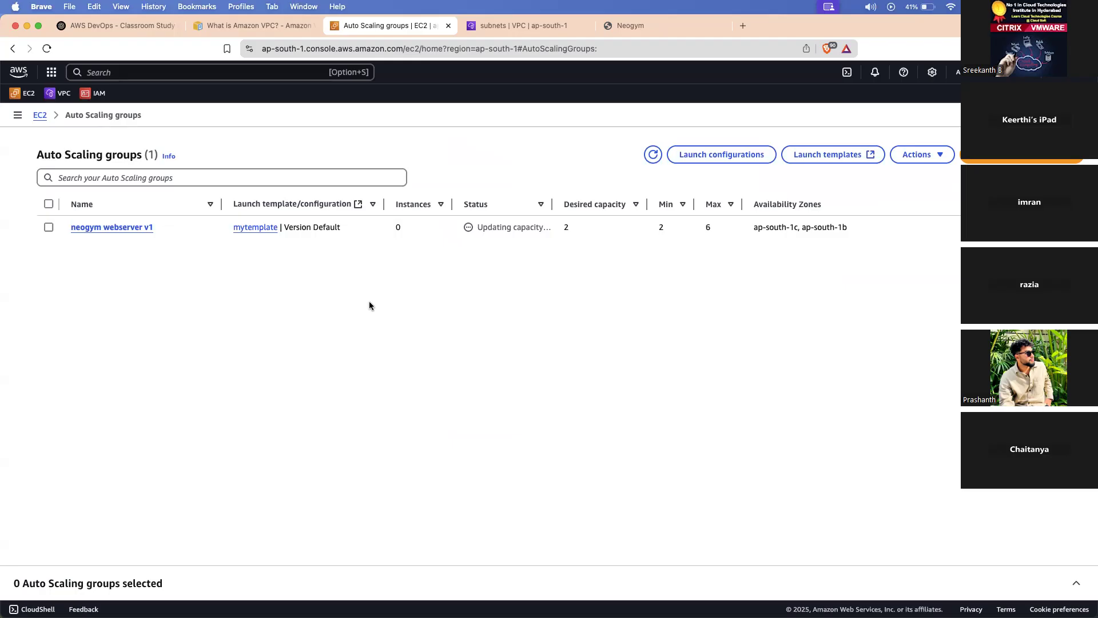
Open the neogym webserver v1 group and examine its desired capacity and scaling limits.
left_click(146, 229)
scroll(439, 321, "down", 5)
scroll(352, 230, "up", 5)
left_click_drag(344, 235, 339, 236)
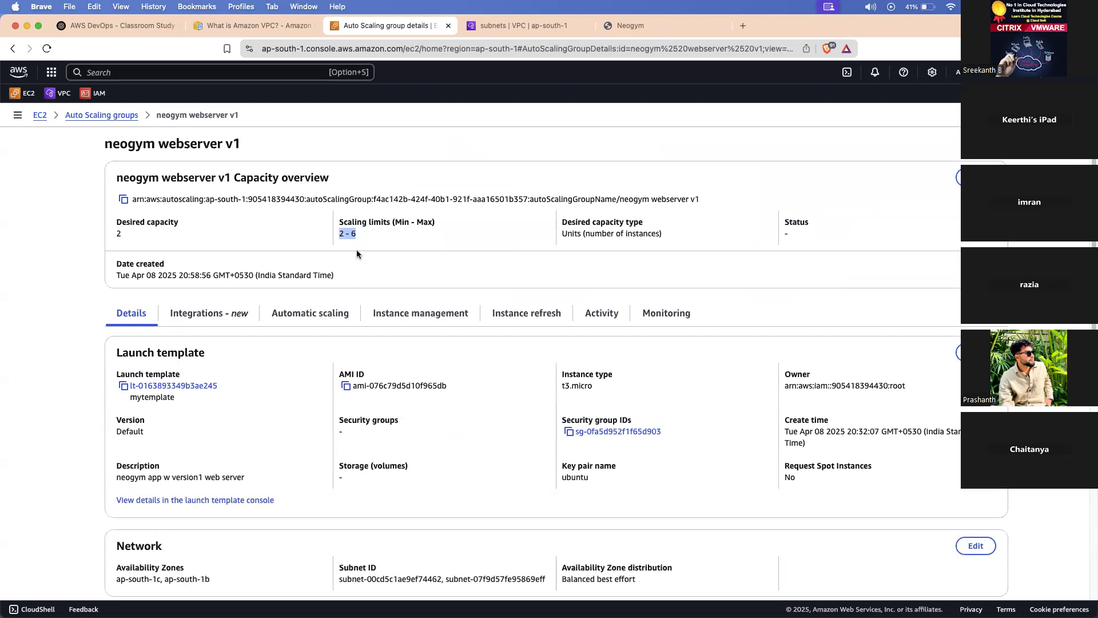
left_click_drag(118, 233, 119, 229)
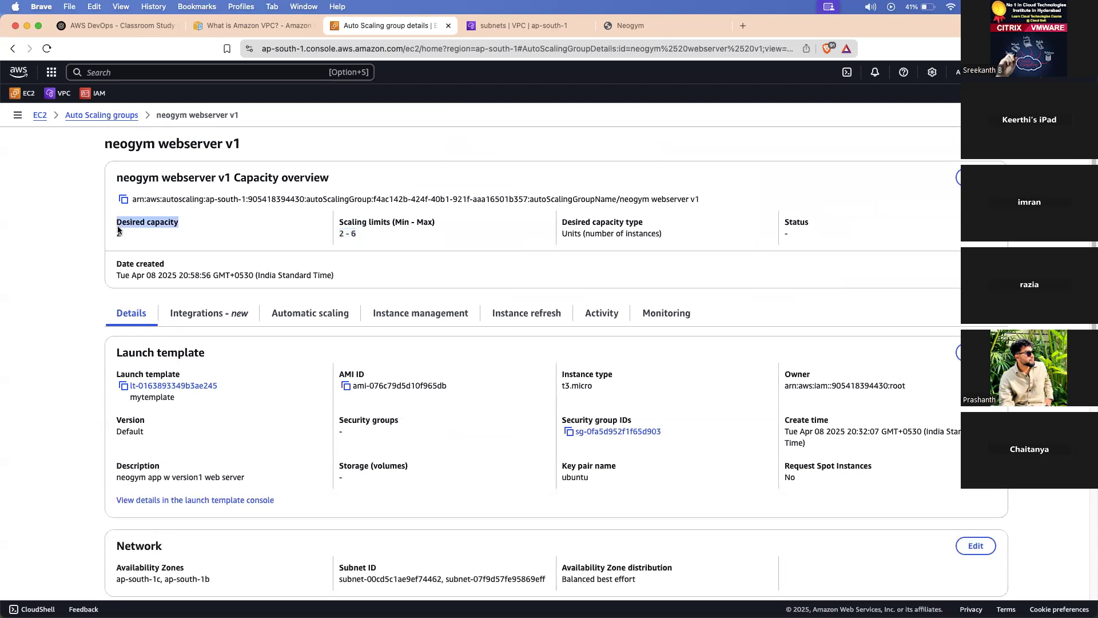
left_click_drag(340, 222, 424, 248)
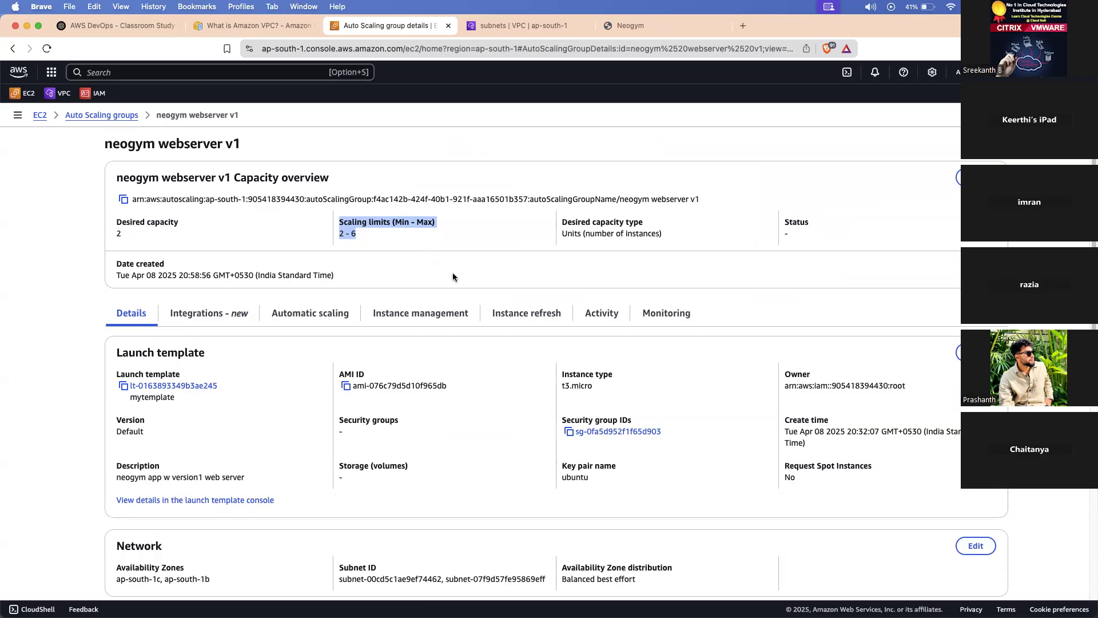
Examine the group's instance management details, including each instance's lifecycle, Availability Zone and health status.
scroll(455, 274, "down", 1)
left_click(426, 305)
scroll(40, 334, "down", 3)
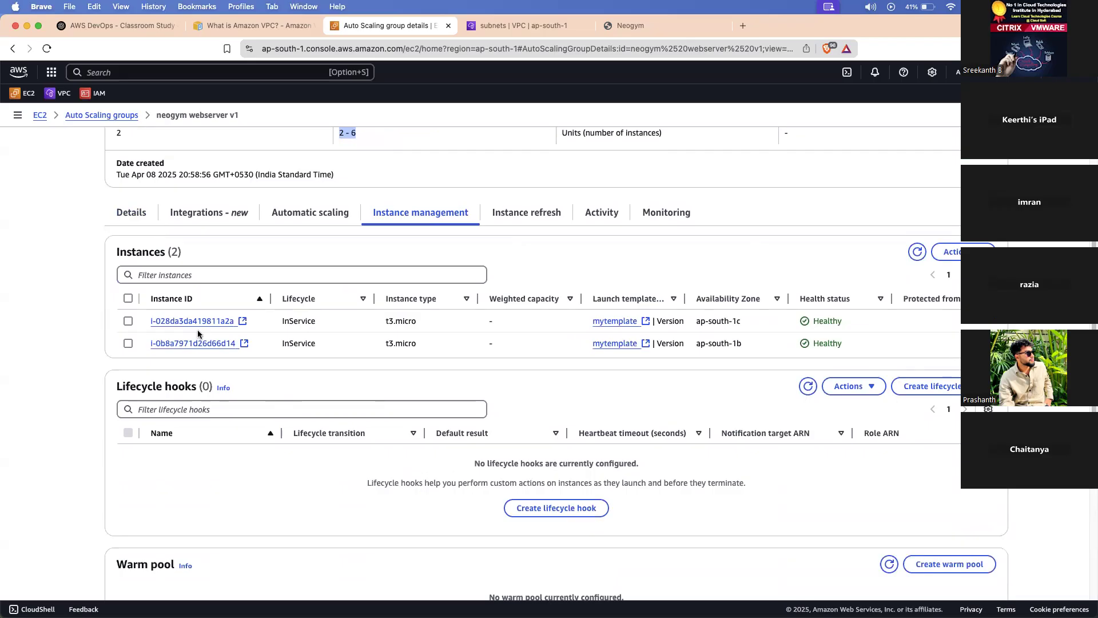
scroll(197, 330, "down", 2)
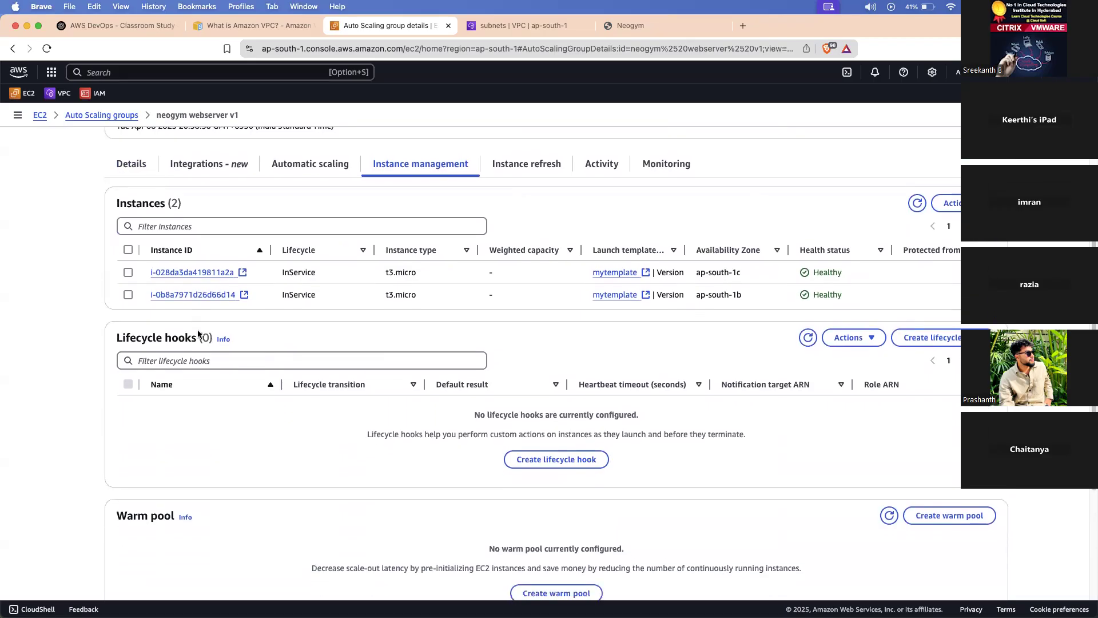
scroll(197, 329, "up", 2)
scroll(198, 331, "up", 3)
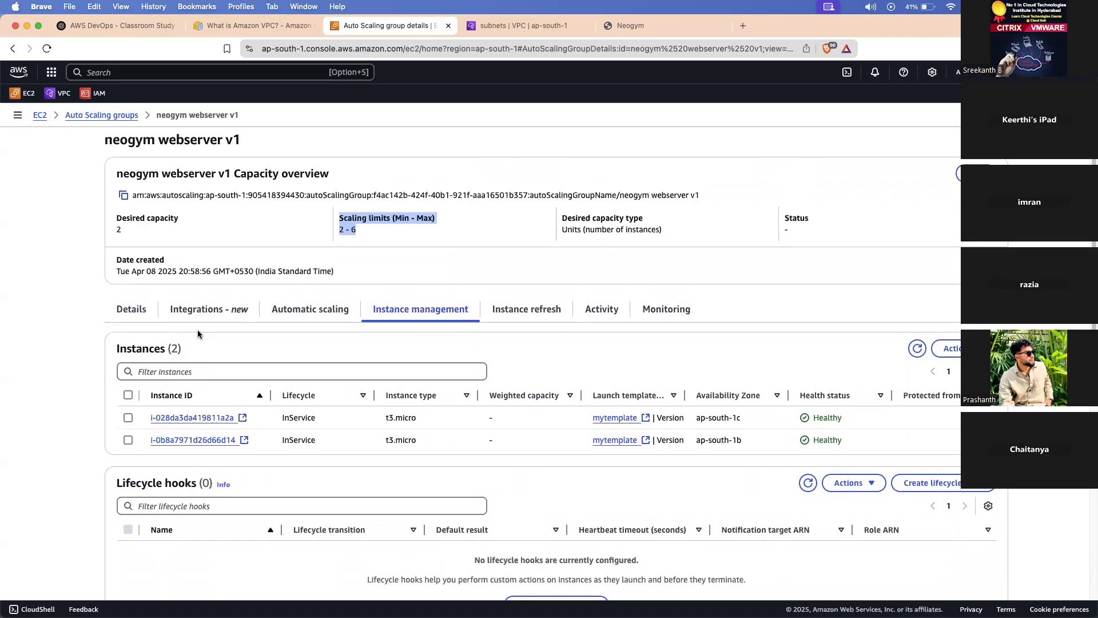
scroll(197, 330, "down", 4)
scroll(197, 329, "up", 4)
scroll(197, 329, "down", 3)
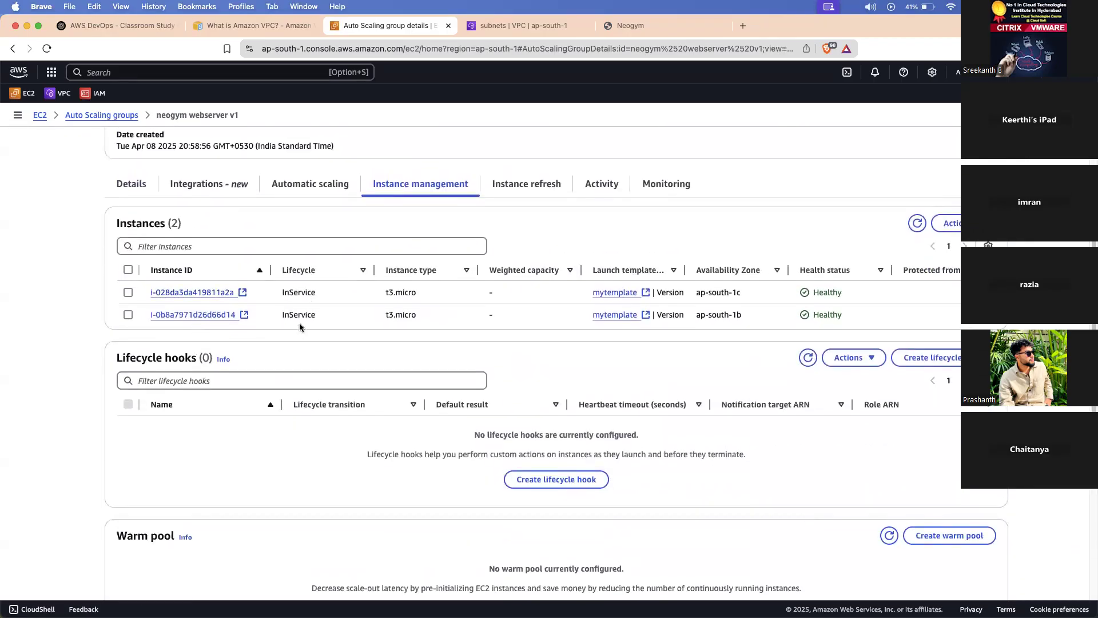
scroll(467, 304, "right", 1)
scroll(467, 304, "left", 1)
Go to the EC2 dashboard, list the running instances and look over their details.
left_click(39, 115)
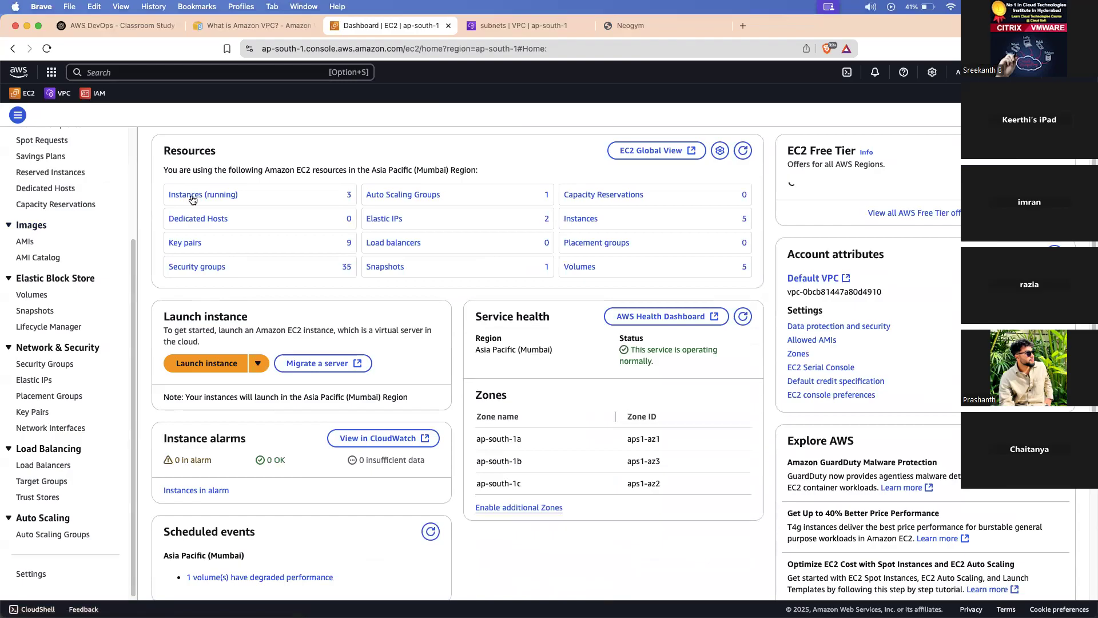
left_click(194, 196)
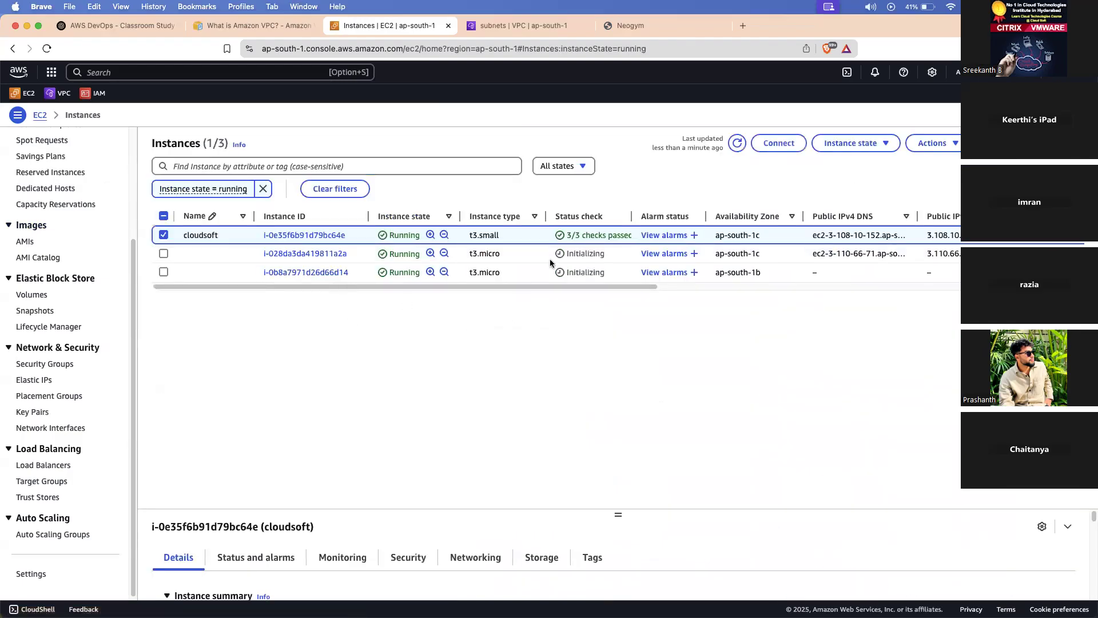
scroll(550, 258, "right", 3)
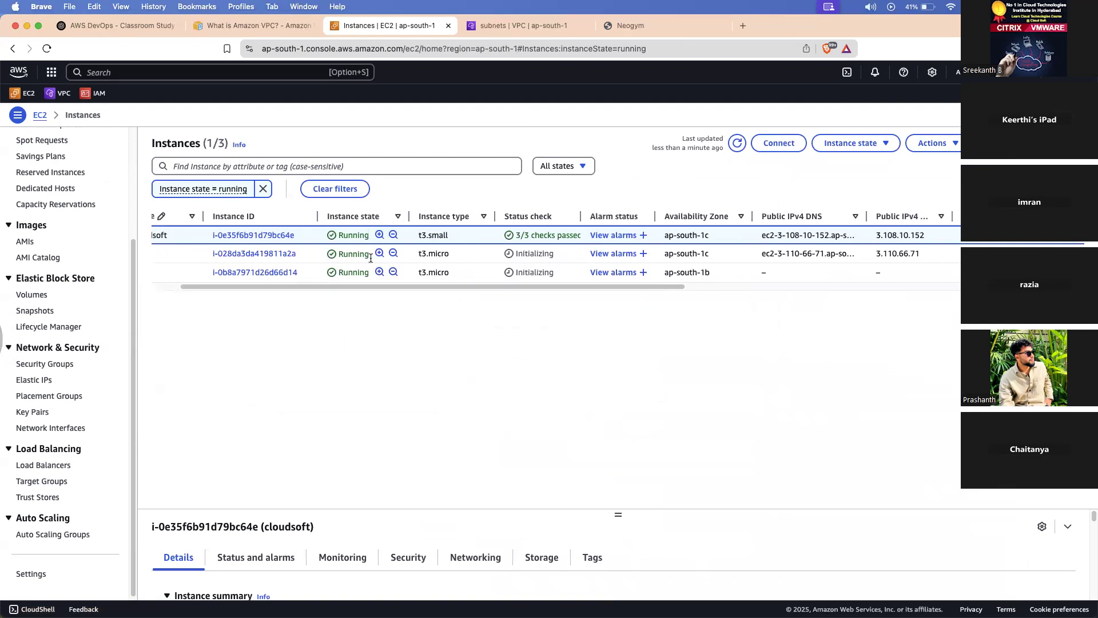
scroll(257, 272, "left", 3)
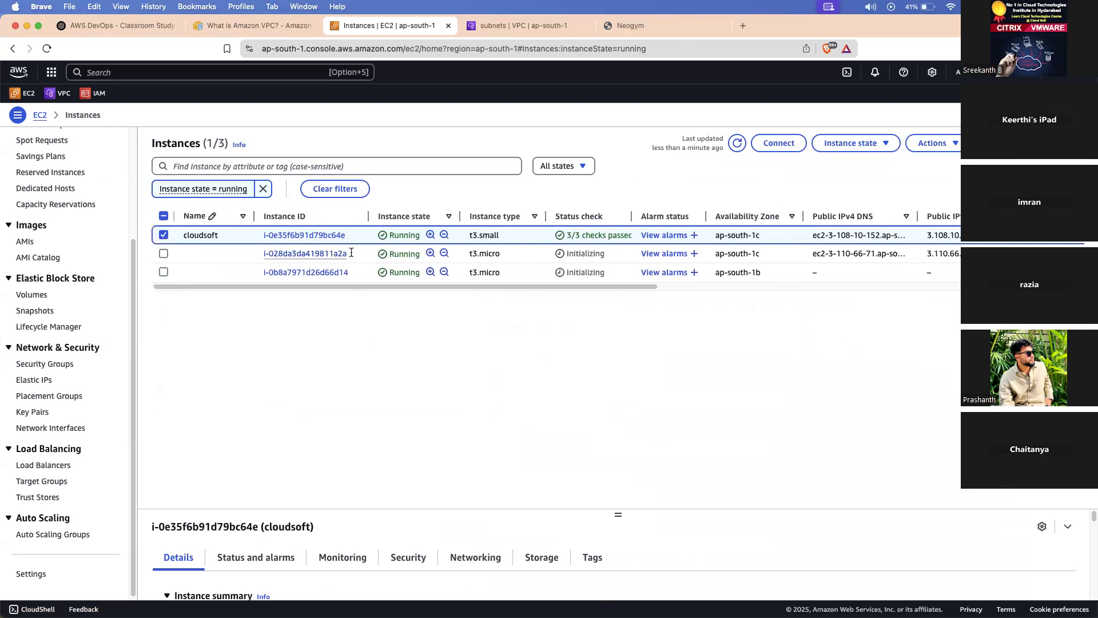
Select only the t3.micro instance in ap-south-1b and stop it.
left_click(164, 272)
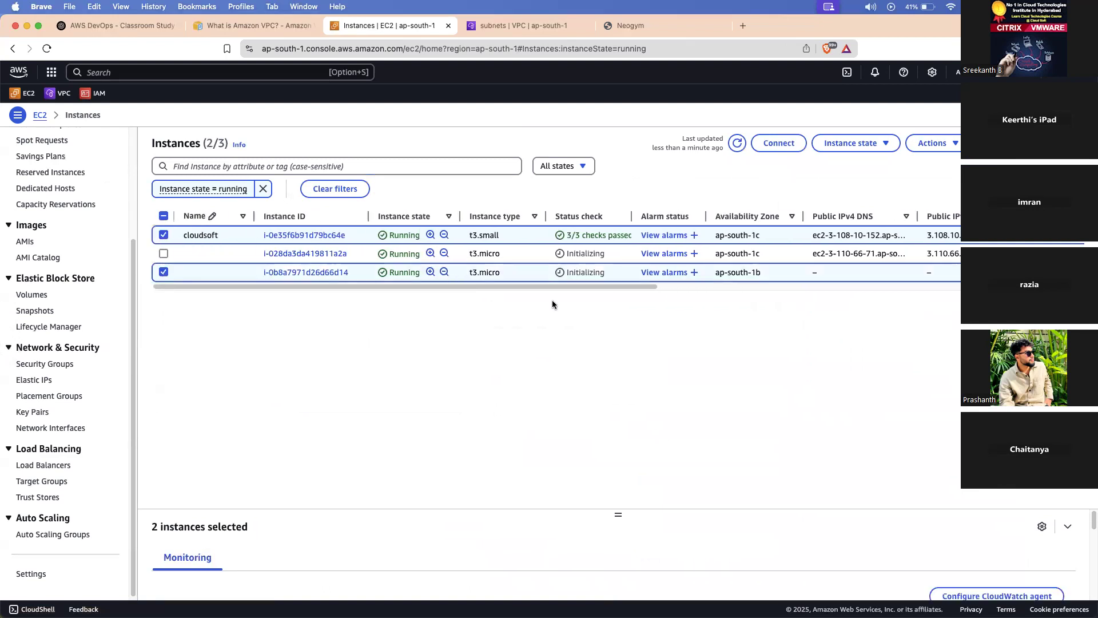
left_click(746, 274)
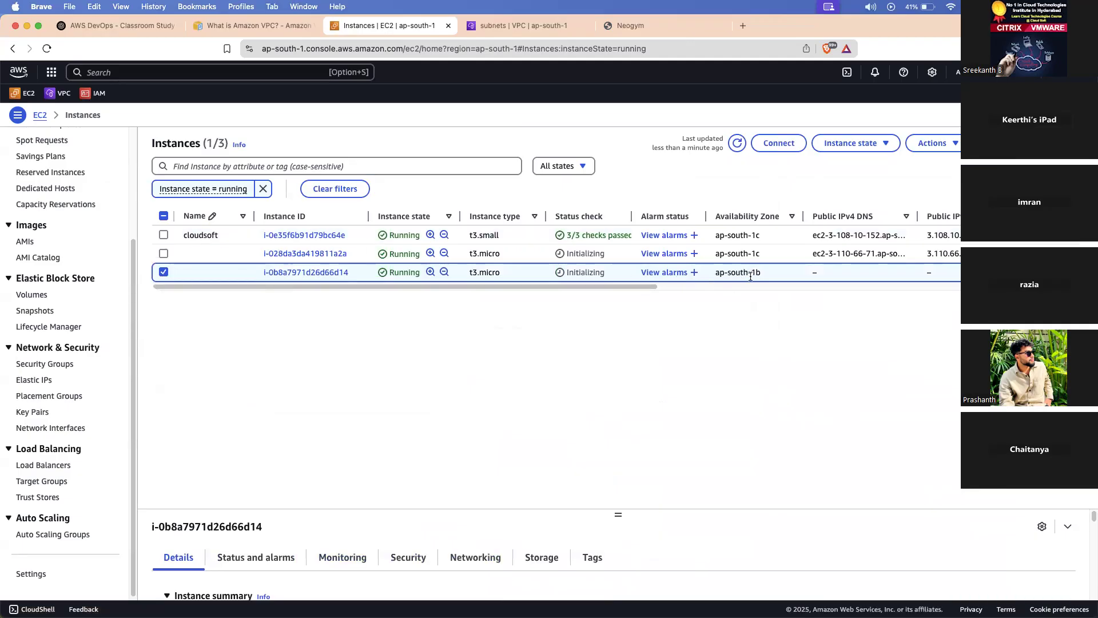
left_click(852, 144)
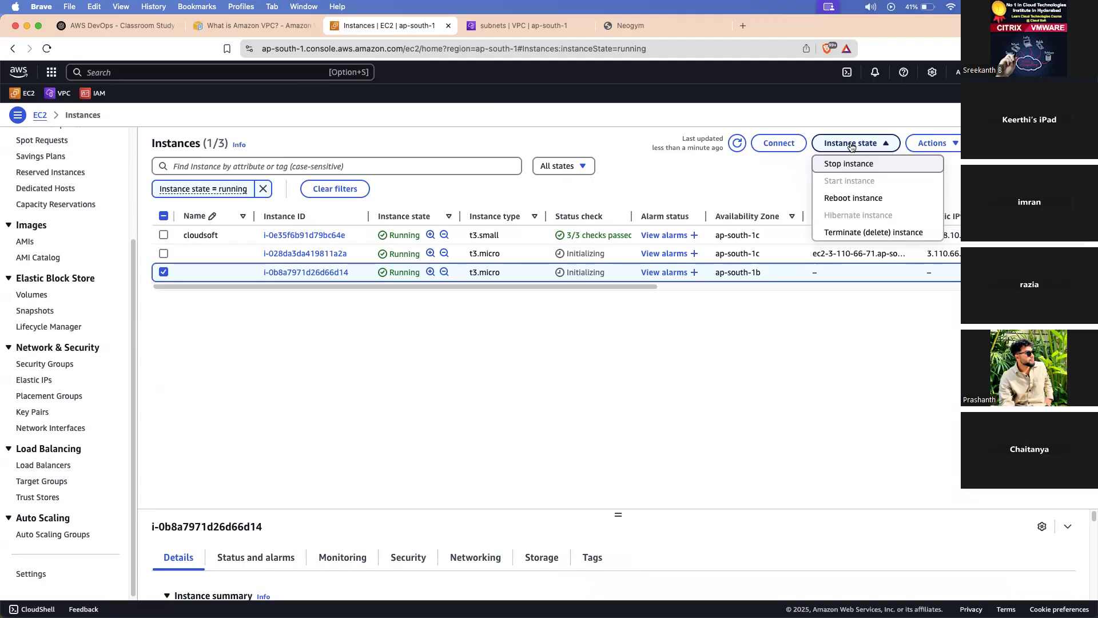
left_click(850, 164)
left_click(808, 518)
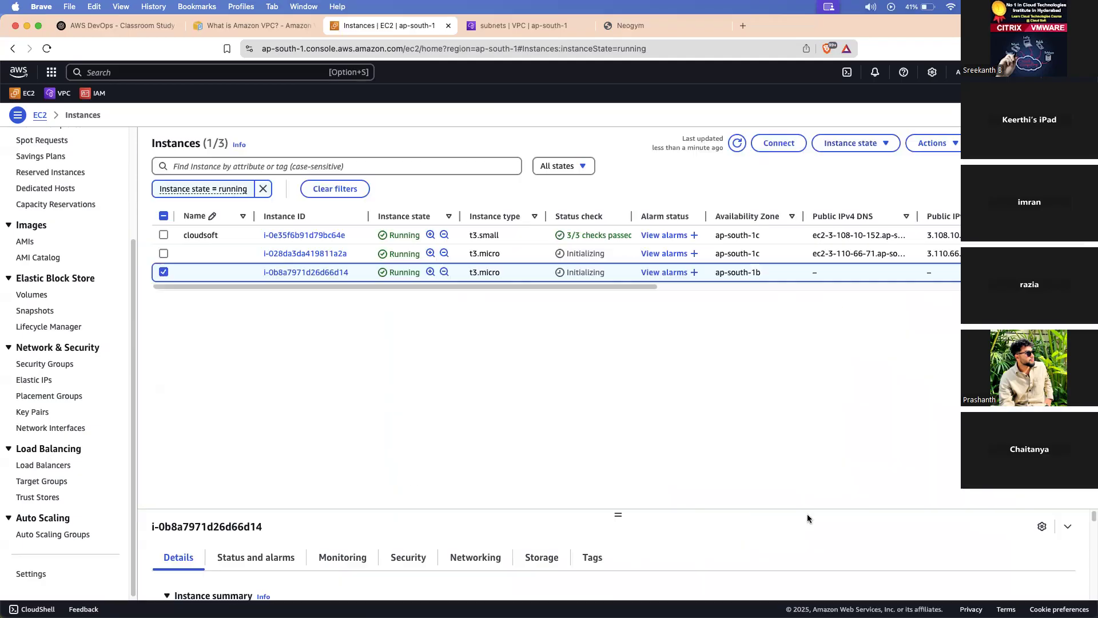
Terminate the selected t3.micro instance in ap-south-1b and confirm the deletion.
left_click(851, 175)
left_click(847, 266)
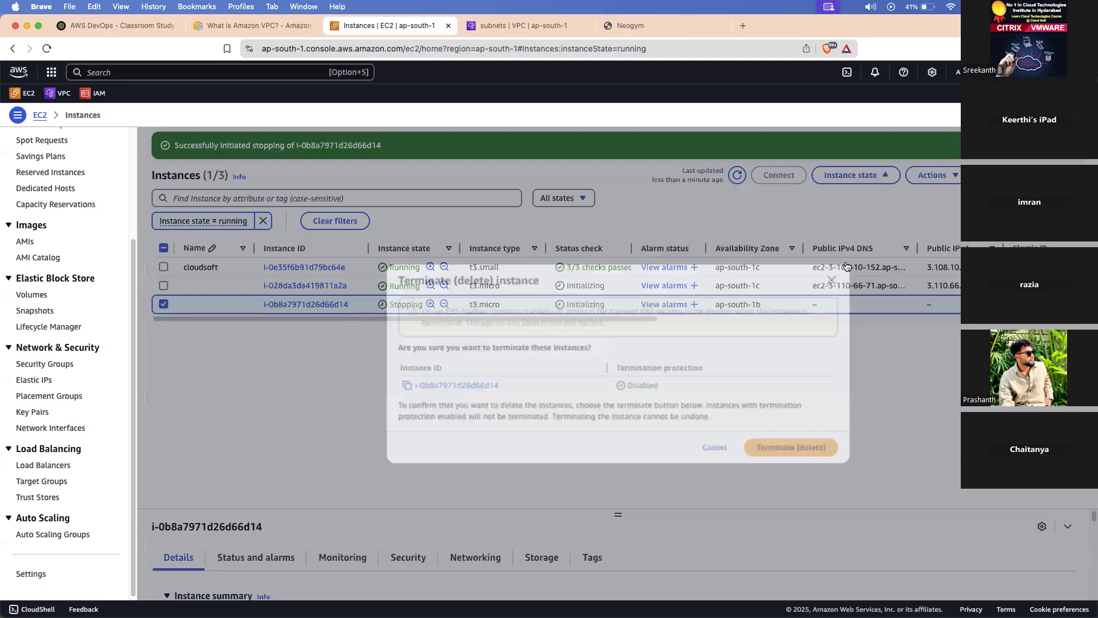
left_click(812, 449)
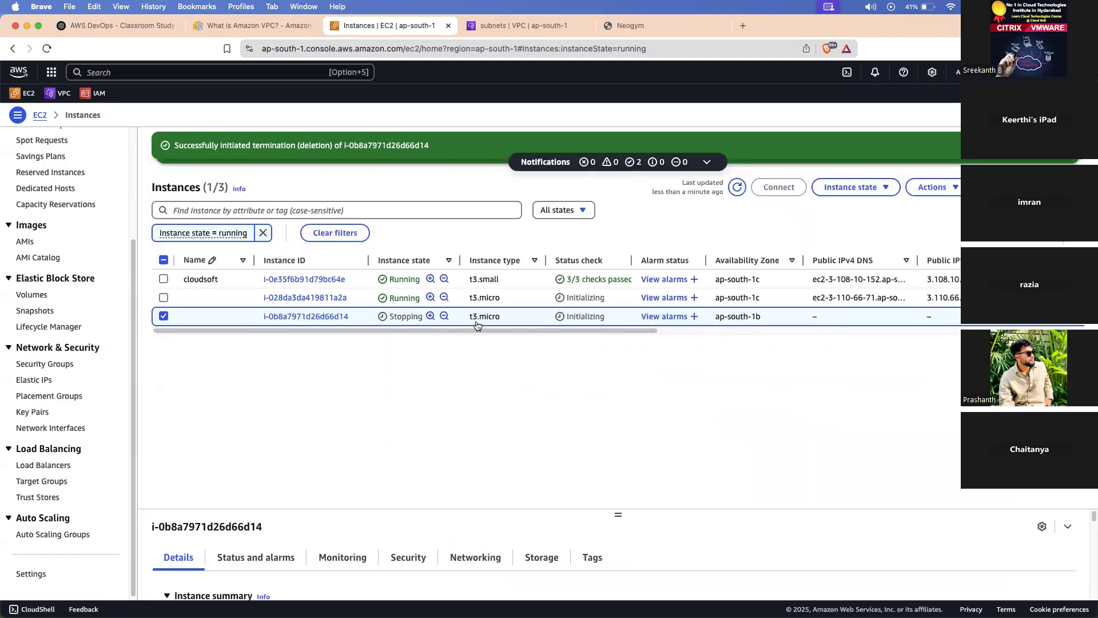
Refresh the list of running instances to check whether the group has launched a replacement.
left_click(738, 193)
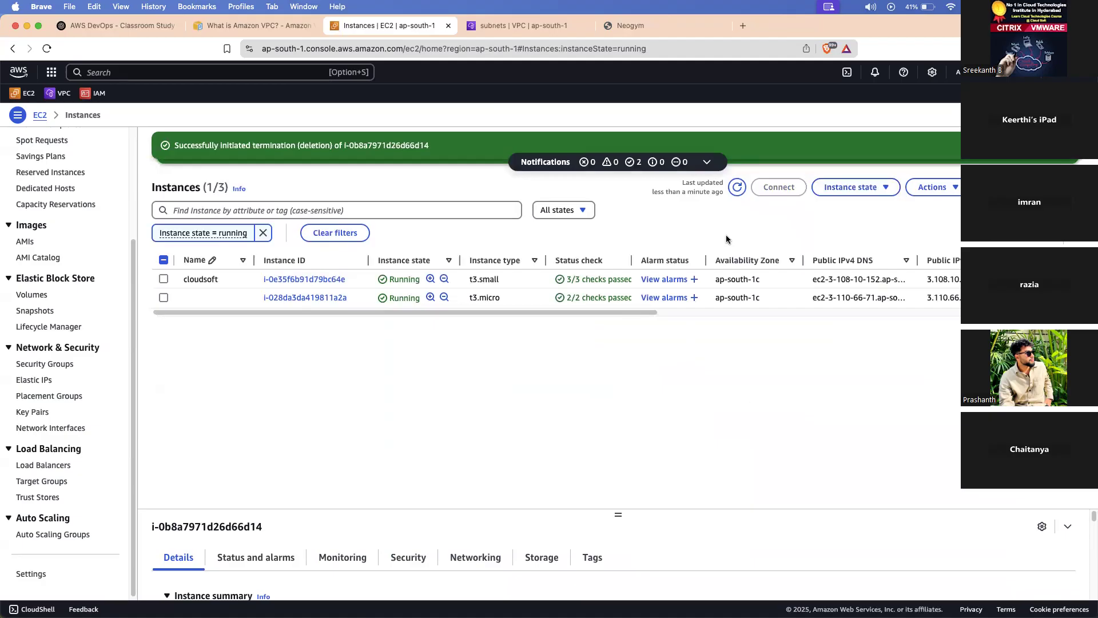
left_click(737, 188)
left_click_drag(348, 306, 355, 333)
left_click(396, 331)
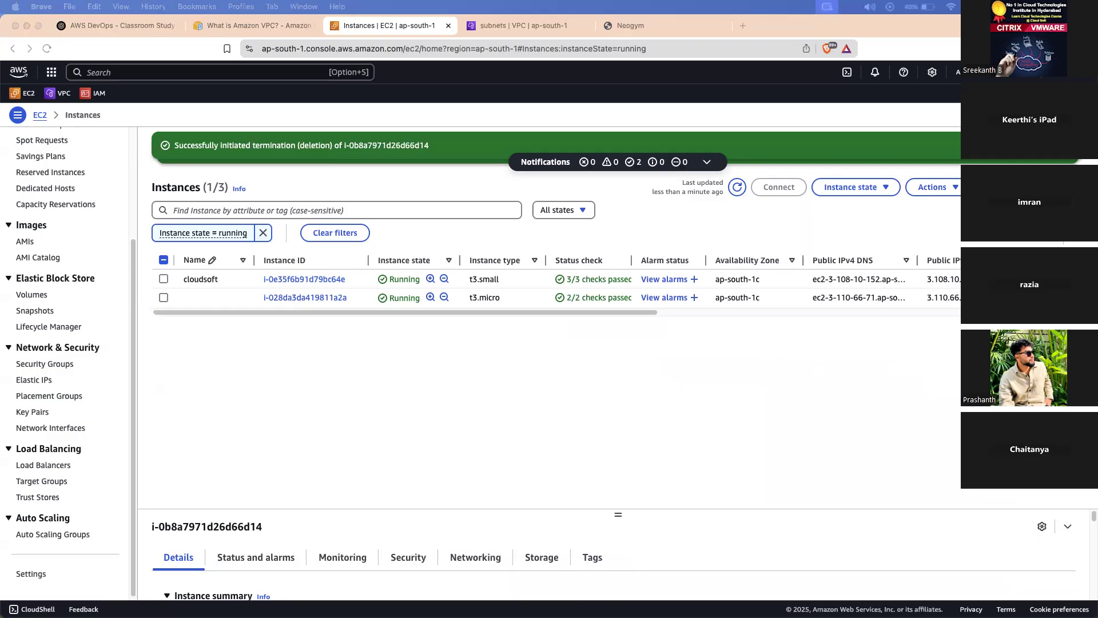
left_click(422, 377)
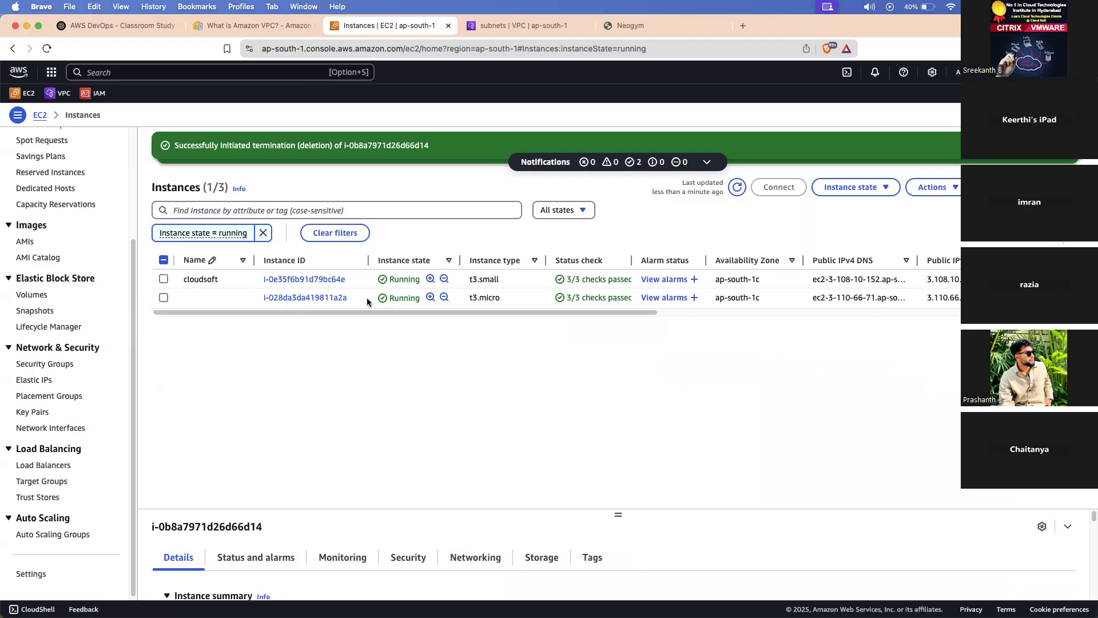
Refresh and reload the running instances page, switch briefly to the VPC subnets page, and return to the instances.
left_click(737, 187)
left_click(47, 48)
left_click(524, 25)
left_click(424, 25)
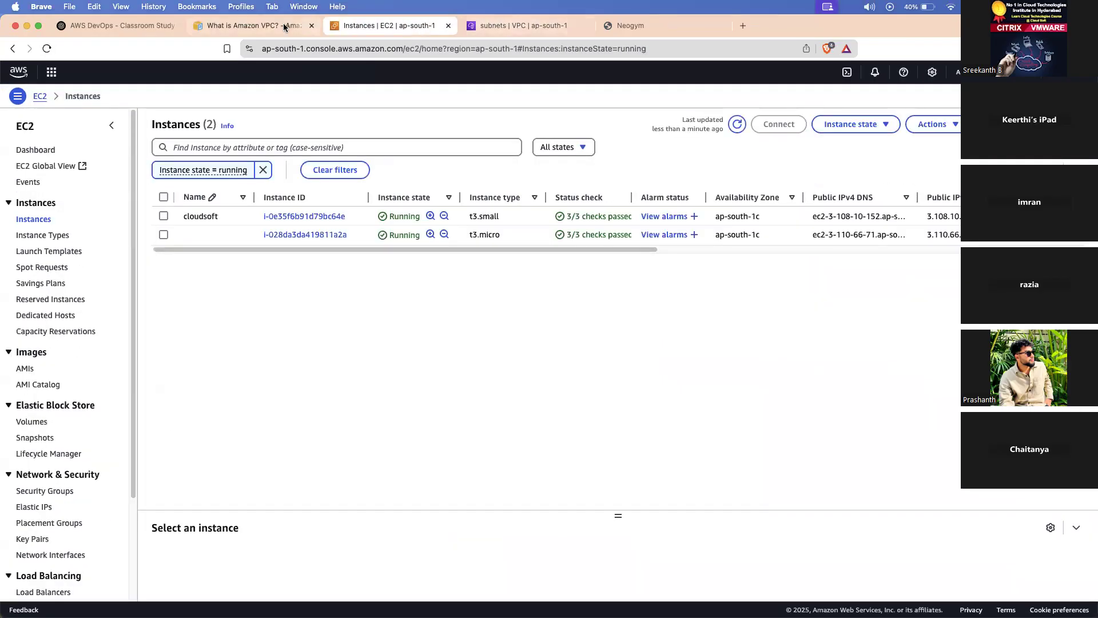
scroll(33, 455, "down", 5)
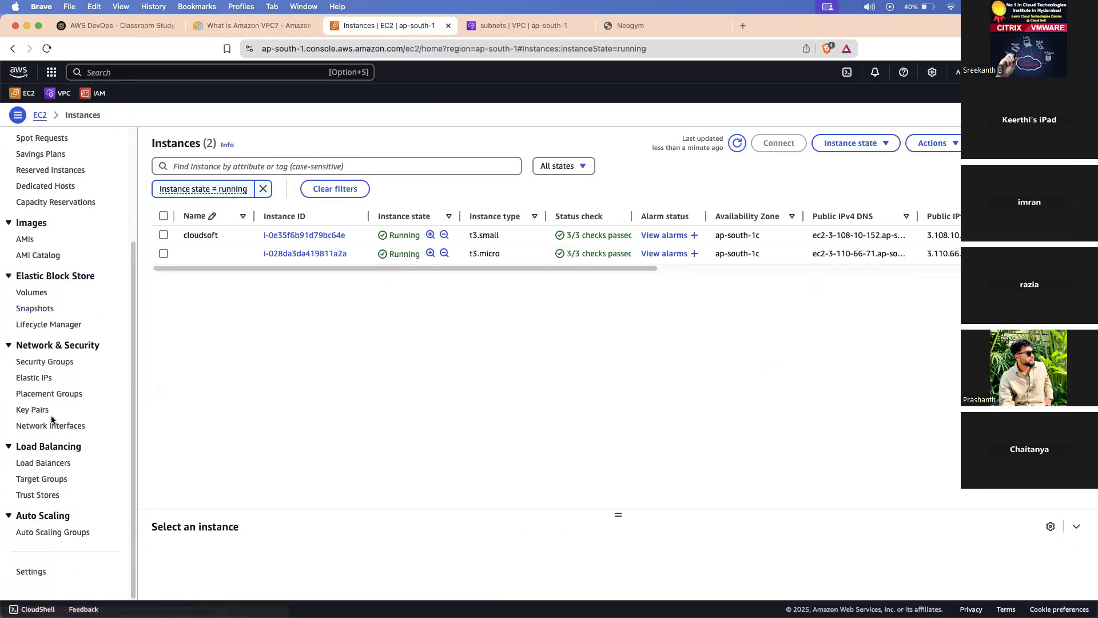
Open the neogym webserver v1 Auto Scaling group and review its managed instances, lifecycle hooks and warm pool.
left_click(51, 533)
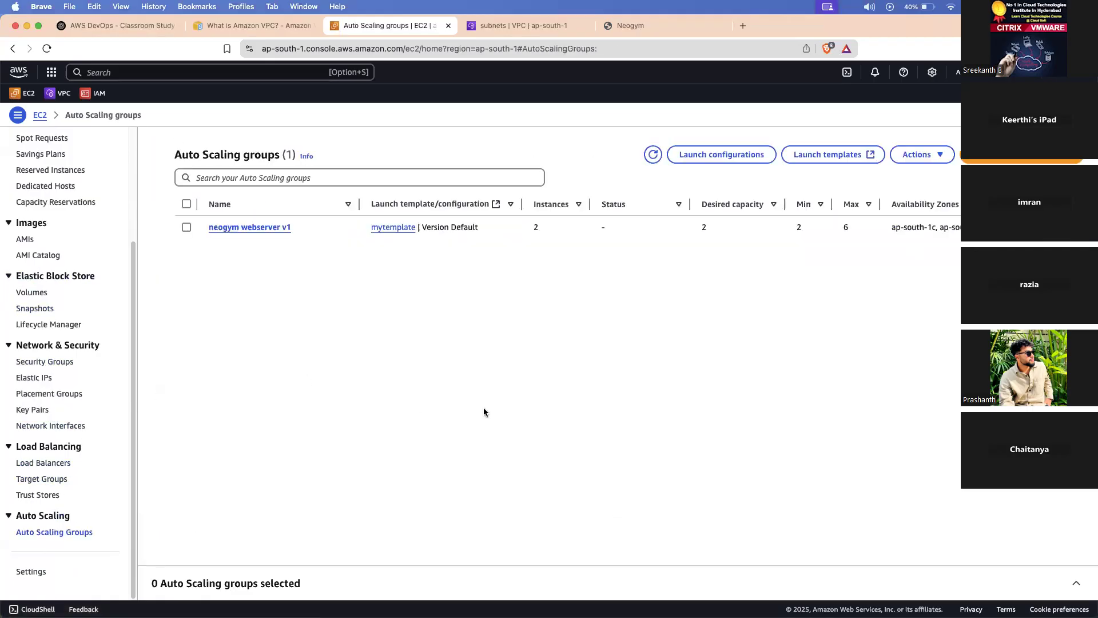
left_click(284, 227)
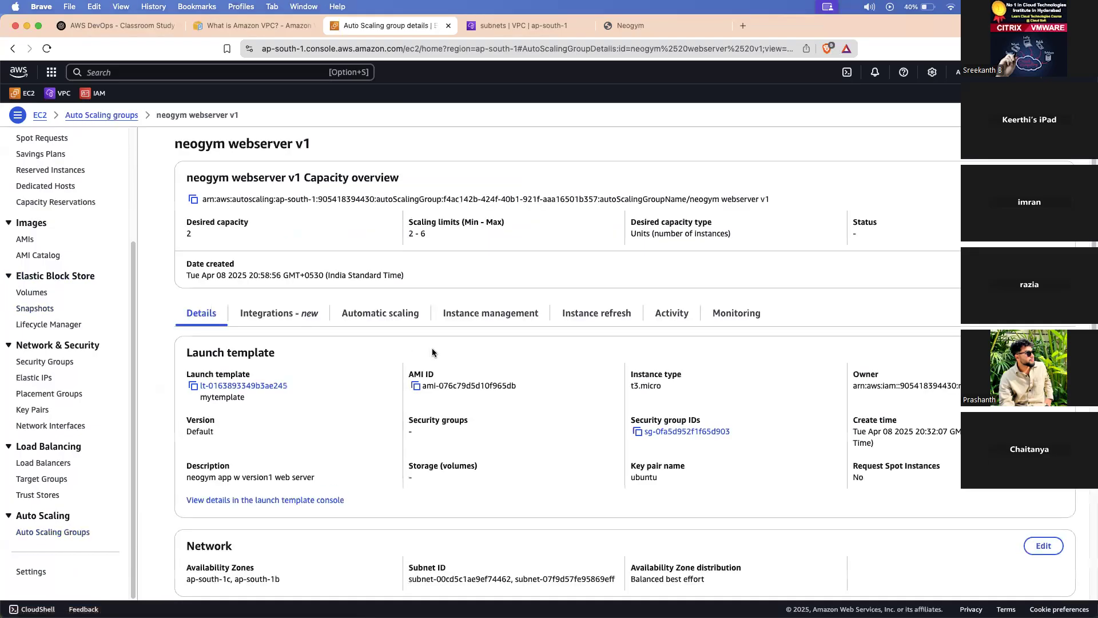
left_click(445, 320)
scroll(447, 337, "down", 5)
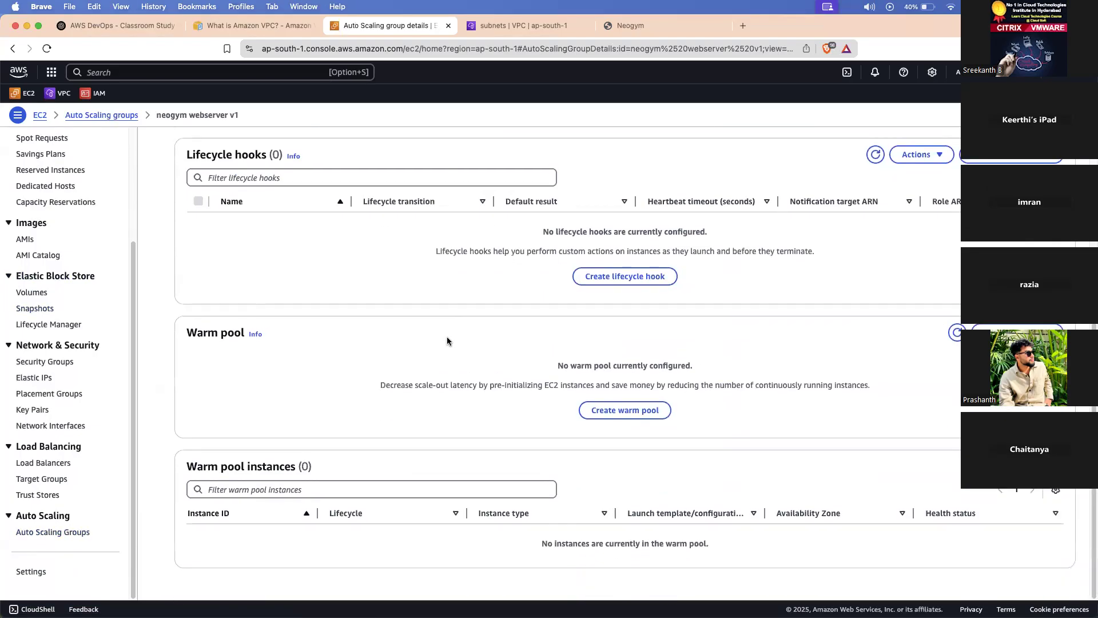
scroll(447, 337, "up", 3)
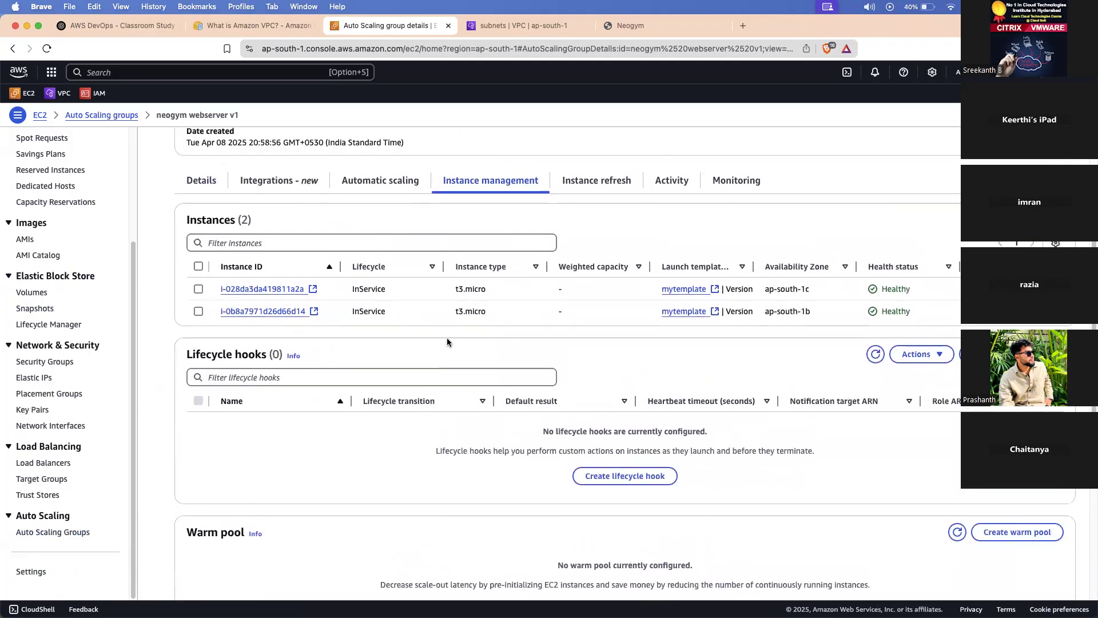
scroll(447, 341, "down", 4)
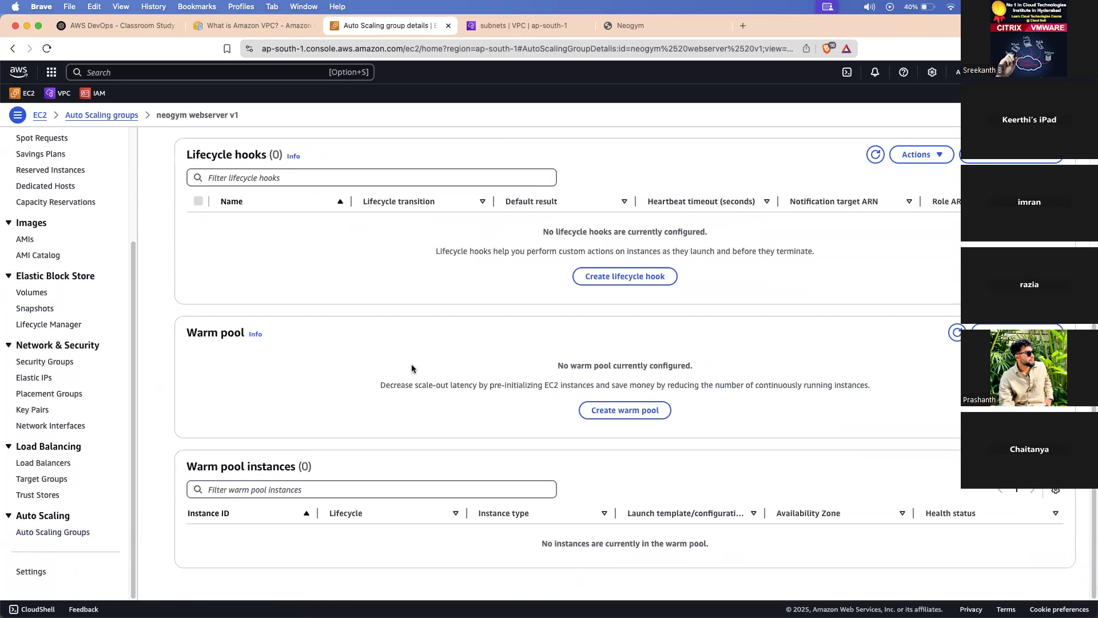
scroll(414, 364, "up", 5)
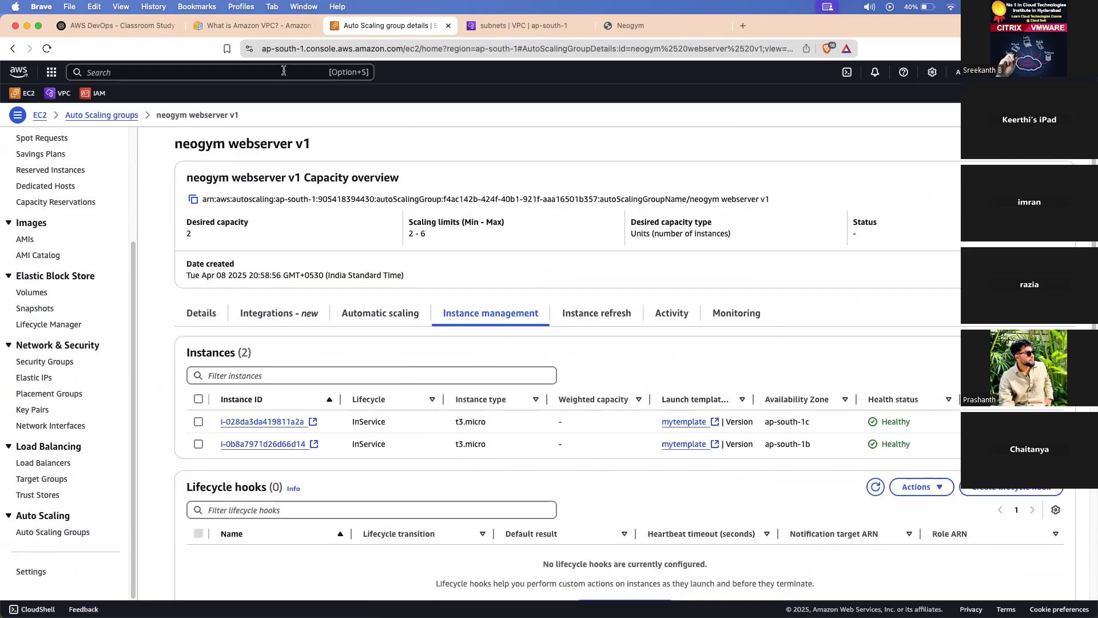
Open the running EC2 instances in a separate browser tab and compare them with the Auto Scaling group's managed instances.
left_click(40, 115, "super")
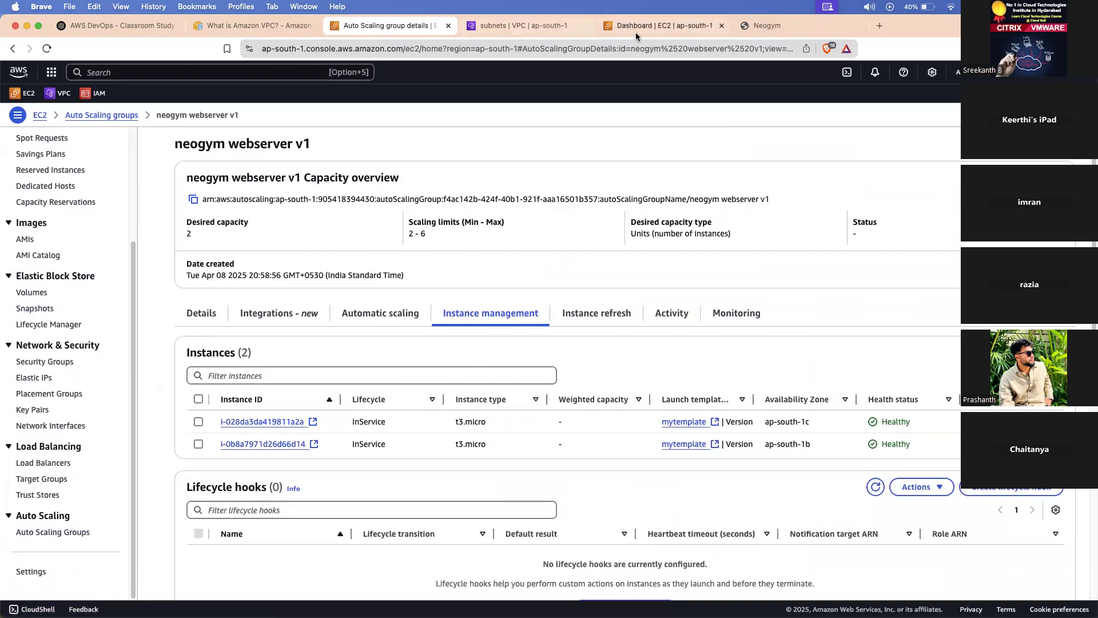
left_click(664, 27)
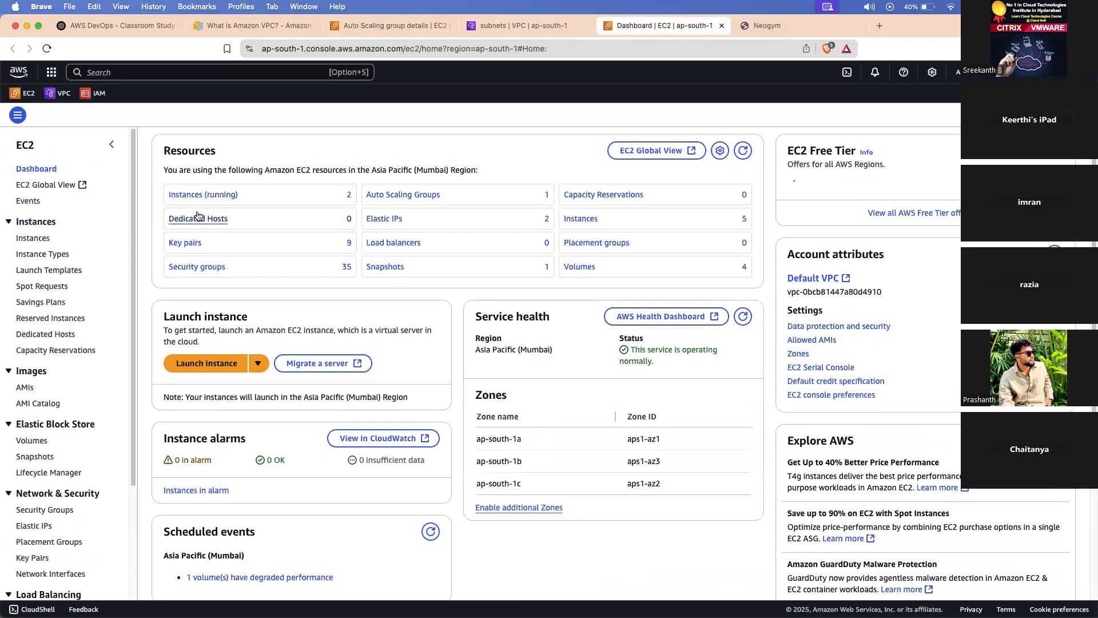
left_click(256, 195)
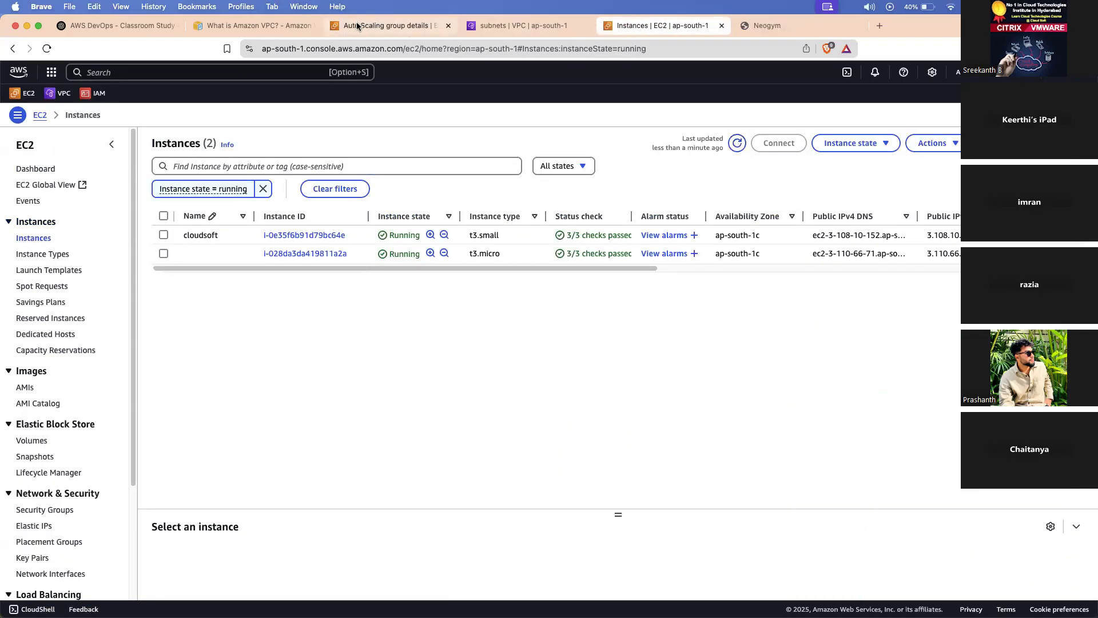
left_click(373, 23)
left_click_drag(811, 445, 765, 444)
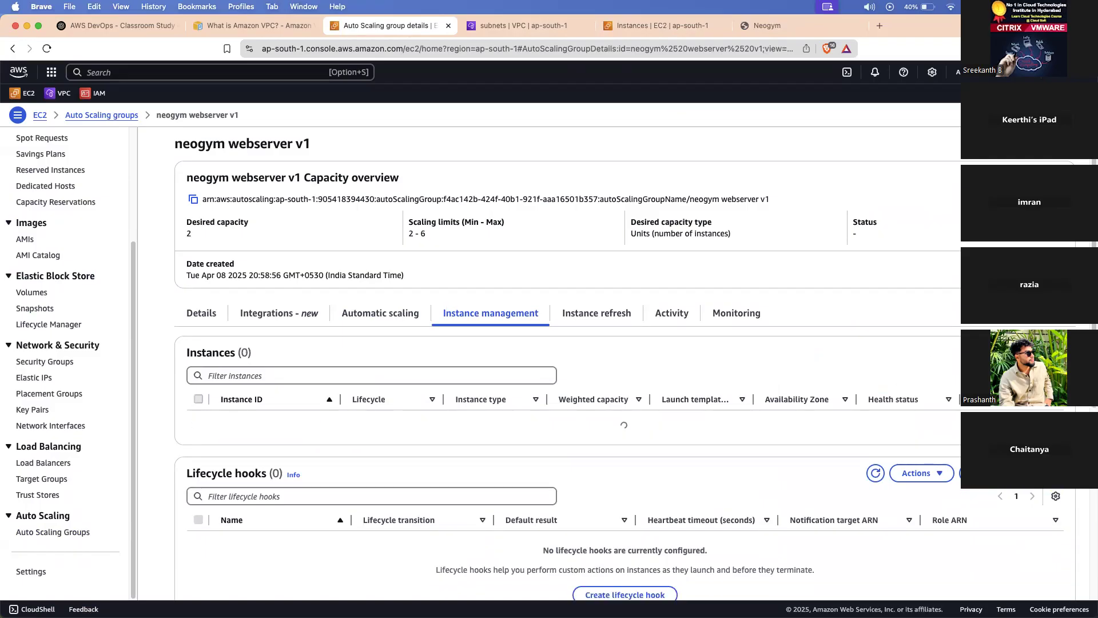
left_click_drag(393, 448, 343, 446)
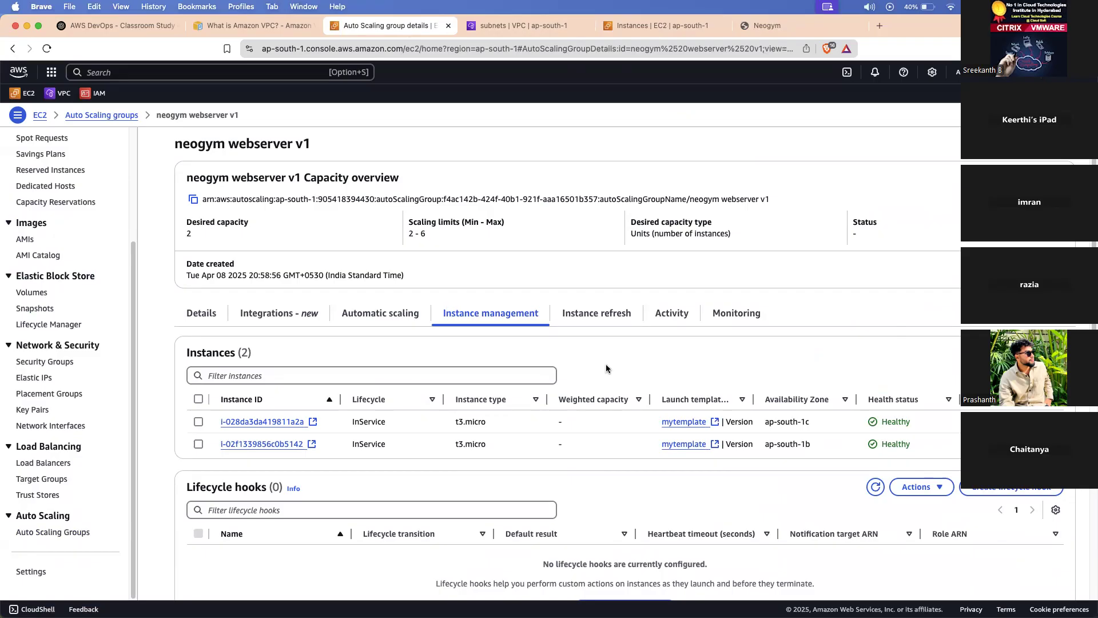
Check the running instances list for the replacement t3.micro in ap-south-1b and refresh its status checks.
left_click(654, 31)
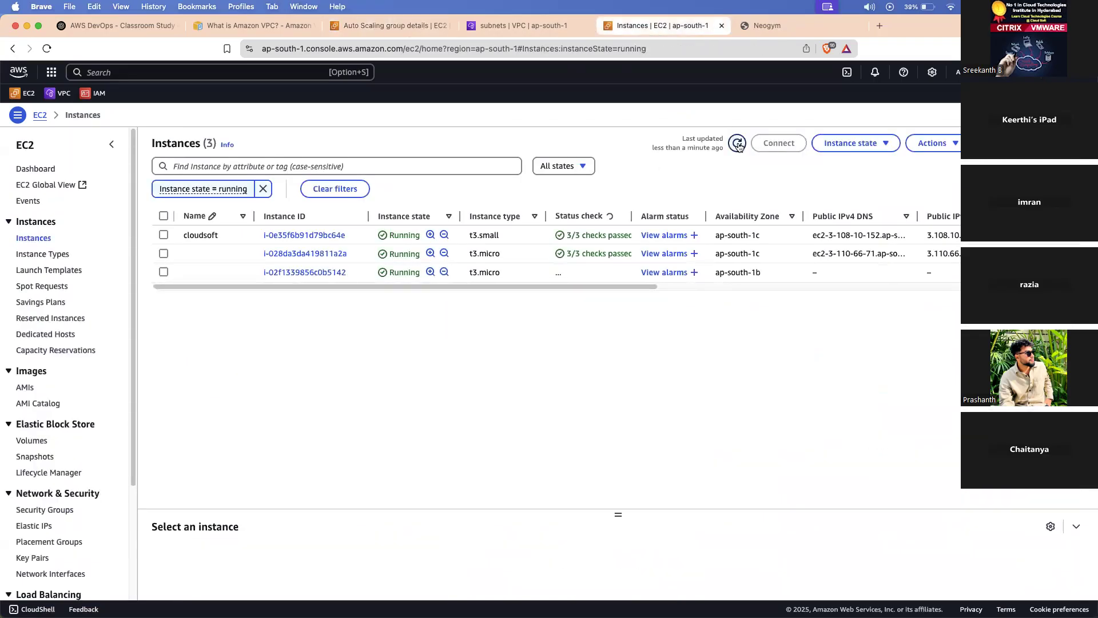
left_click_drag(778, 270, 709, 271)
left_click(737, 143)
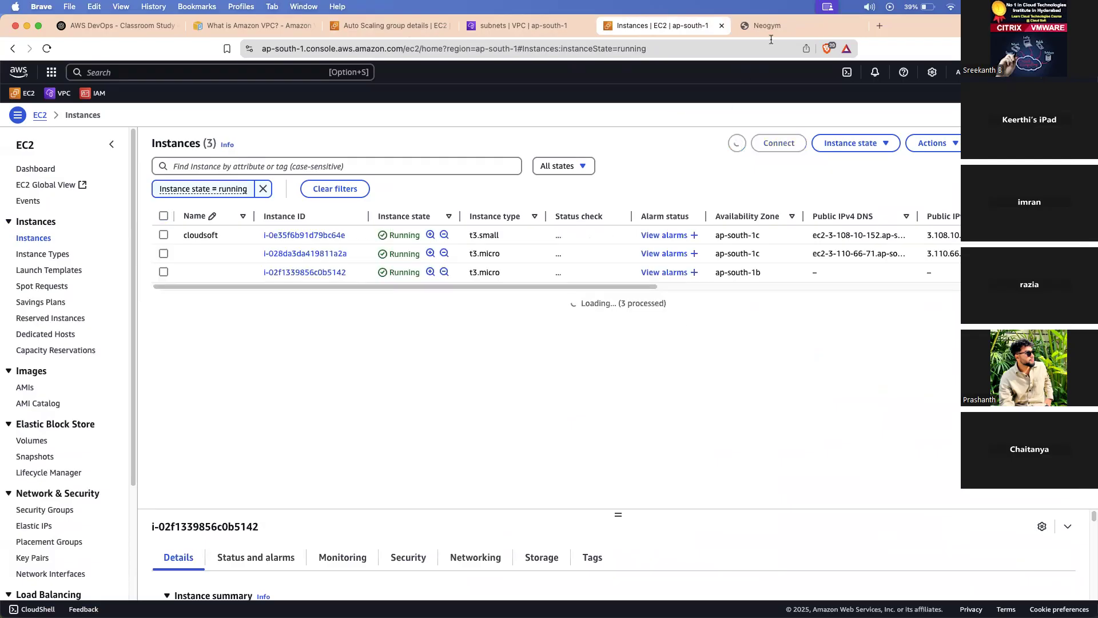
left_click(750, 48)
left_click(738, 144)
left_click(576, 236)
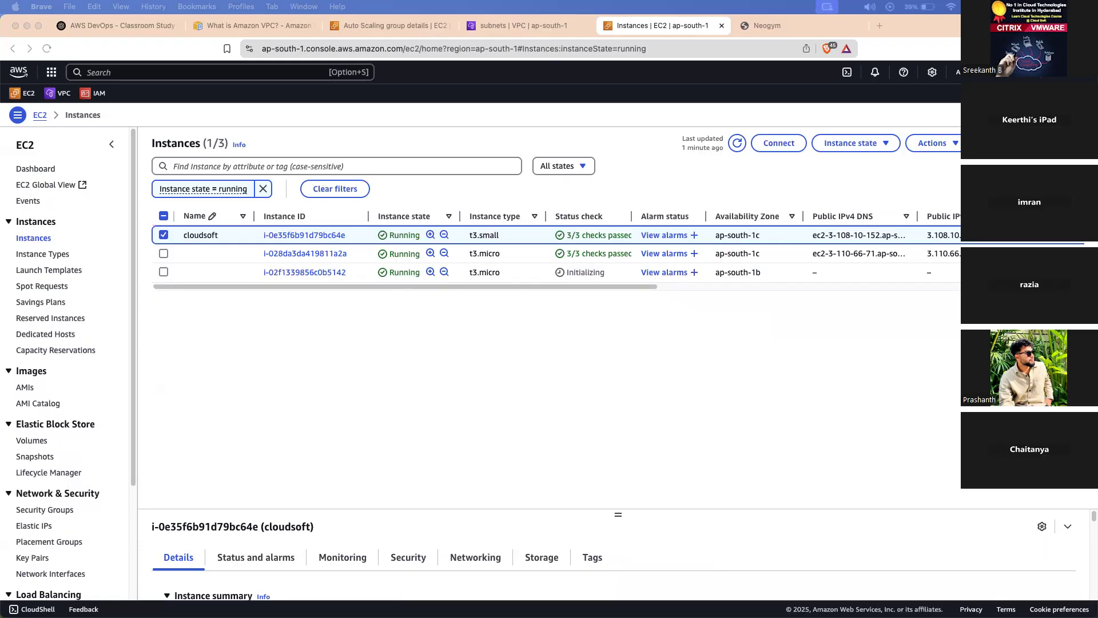
left_click(737, 143)
Open the details of the t3.micro instance in ap-south-1b, check its public IPv4 address and refresh the summary.
left_click(318, 273)
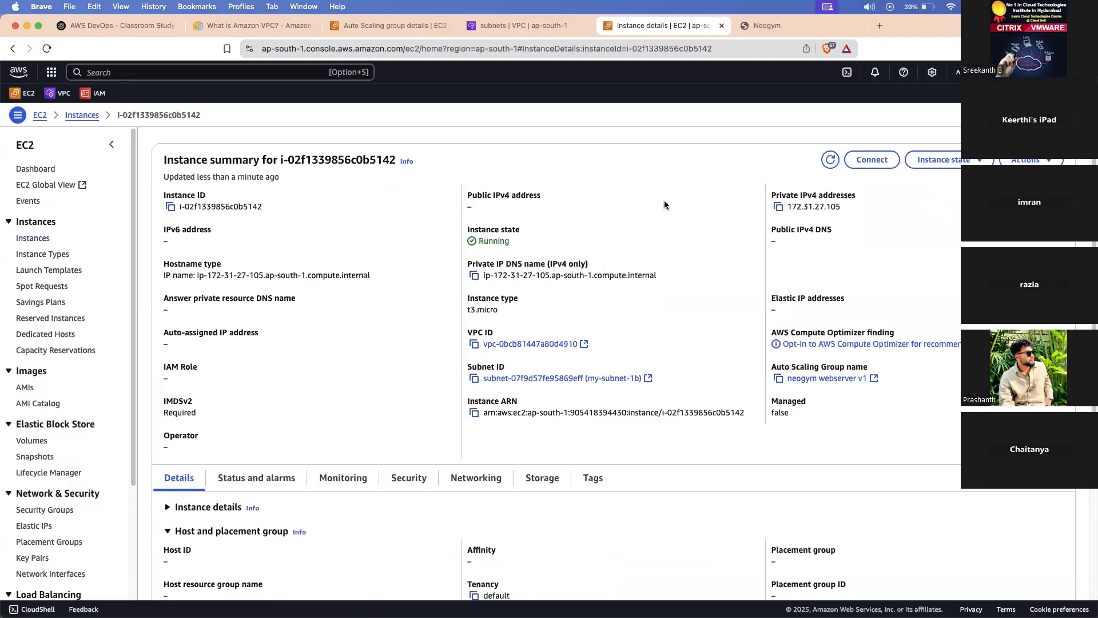
left_click_drag(478, 208, 403, 212)
left_click(403, 212)
left_click(830, 160)
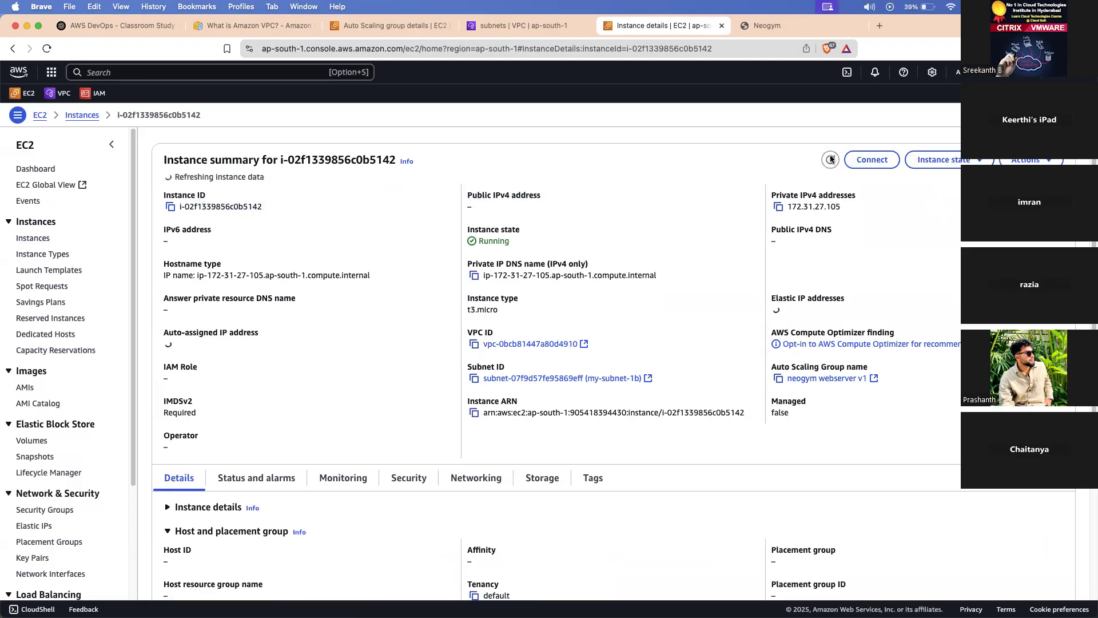
Check the EC2 Instance Connect options for the ap-south-1b instance and return to the instances list.
left_click(869, 163)
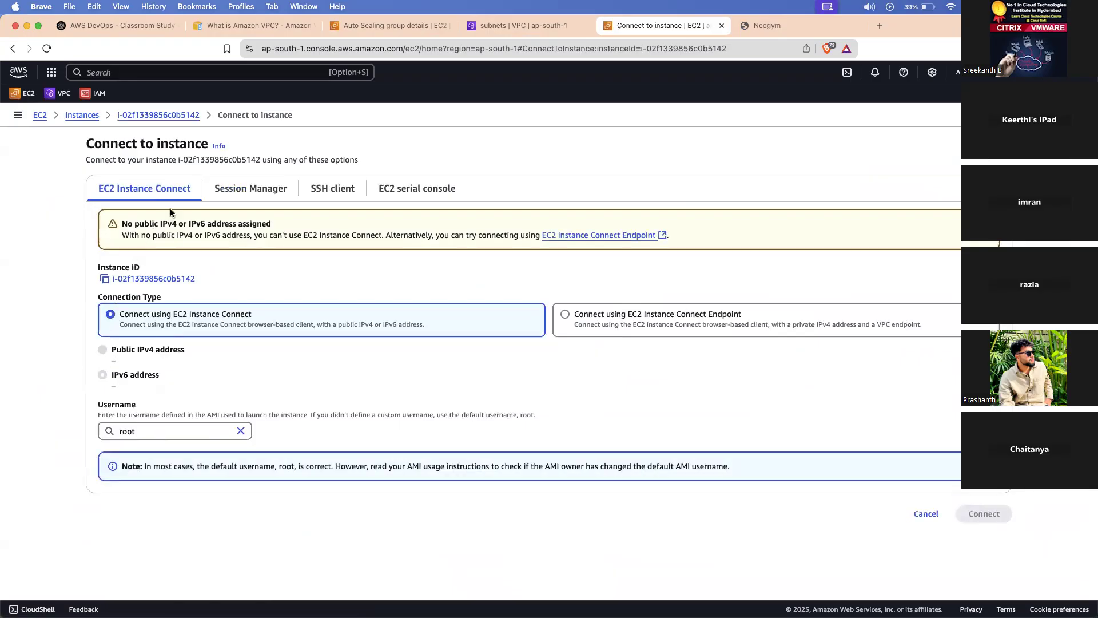
left_click(122, 115)
left_click(97, 117)
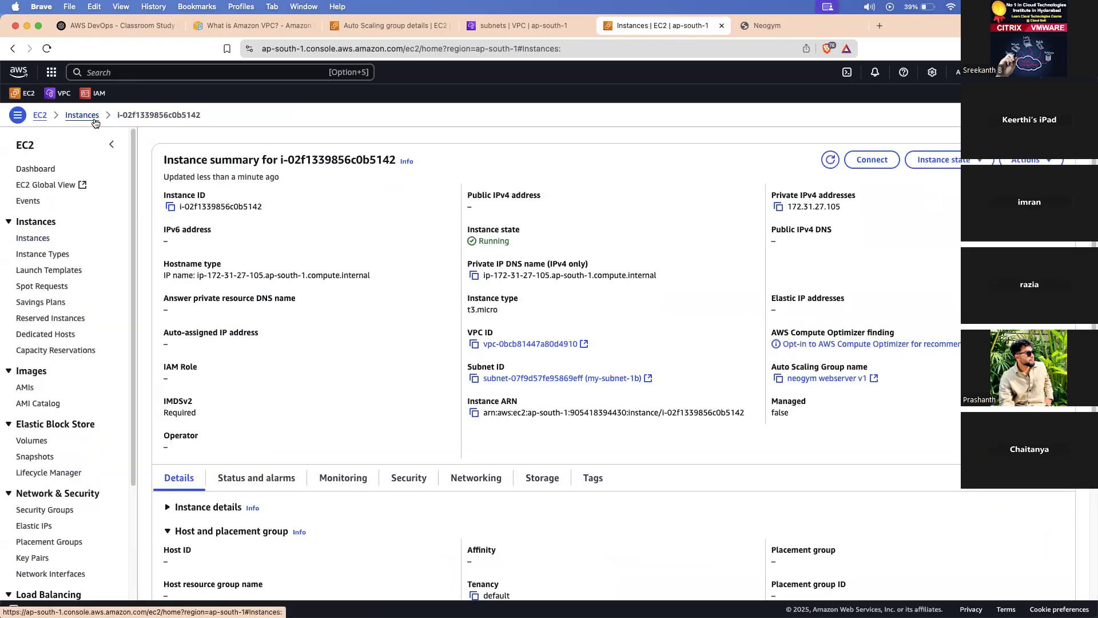
Filter the instances to Running and copy the public IPv4 address of the t3.micro instance in ap-south-1c from its details.
left_click(563, 168)
left_click(557, 206)
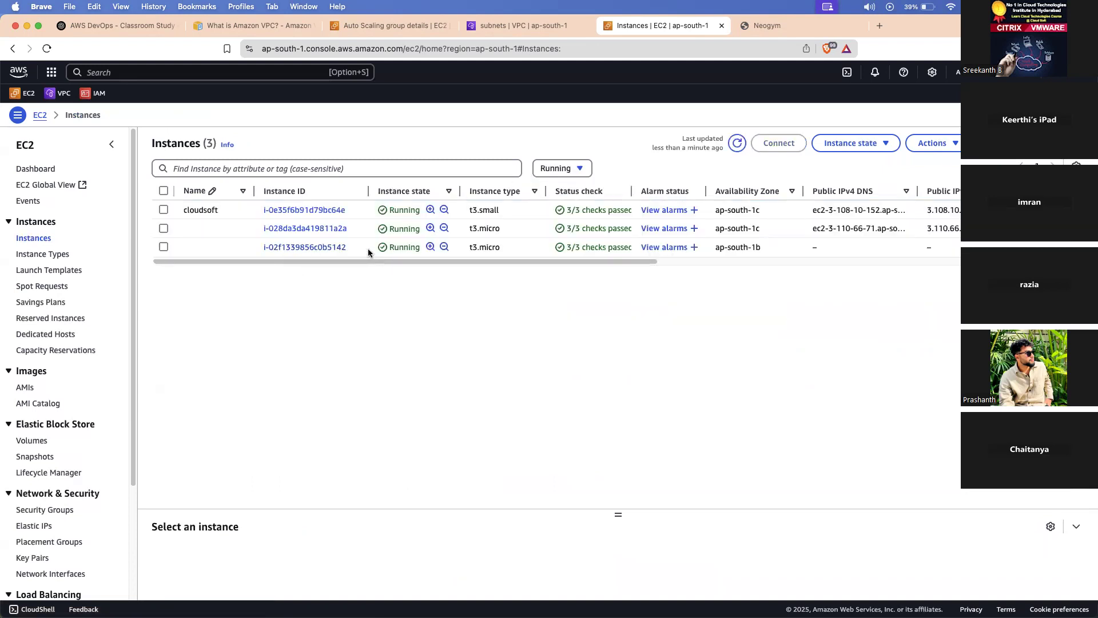
left_click(321, 229, "super")
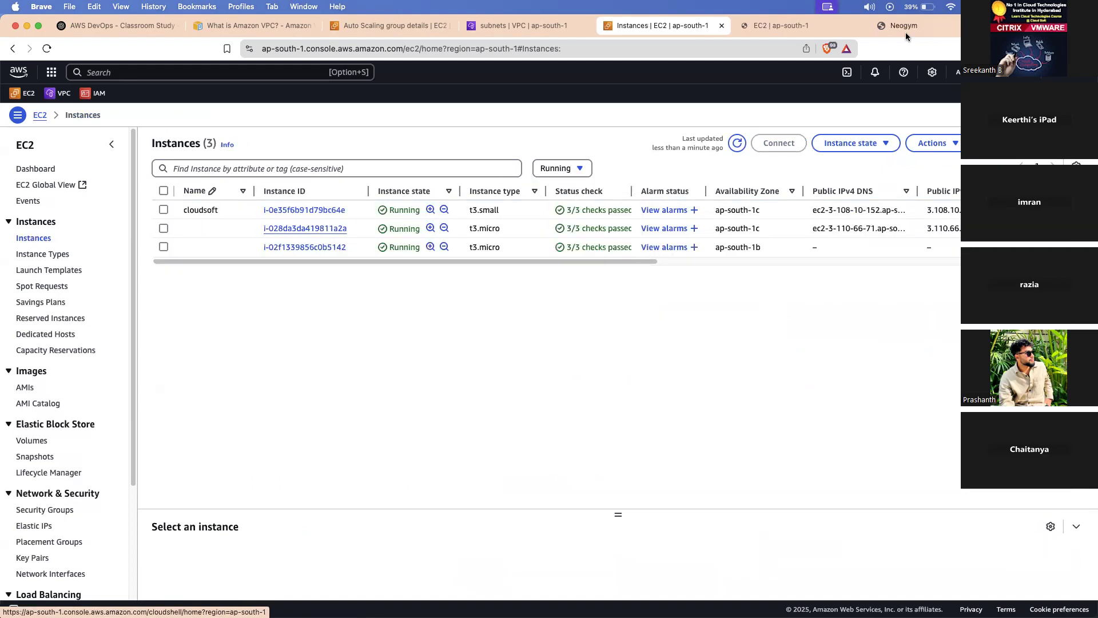
left_click(805, 30)
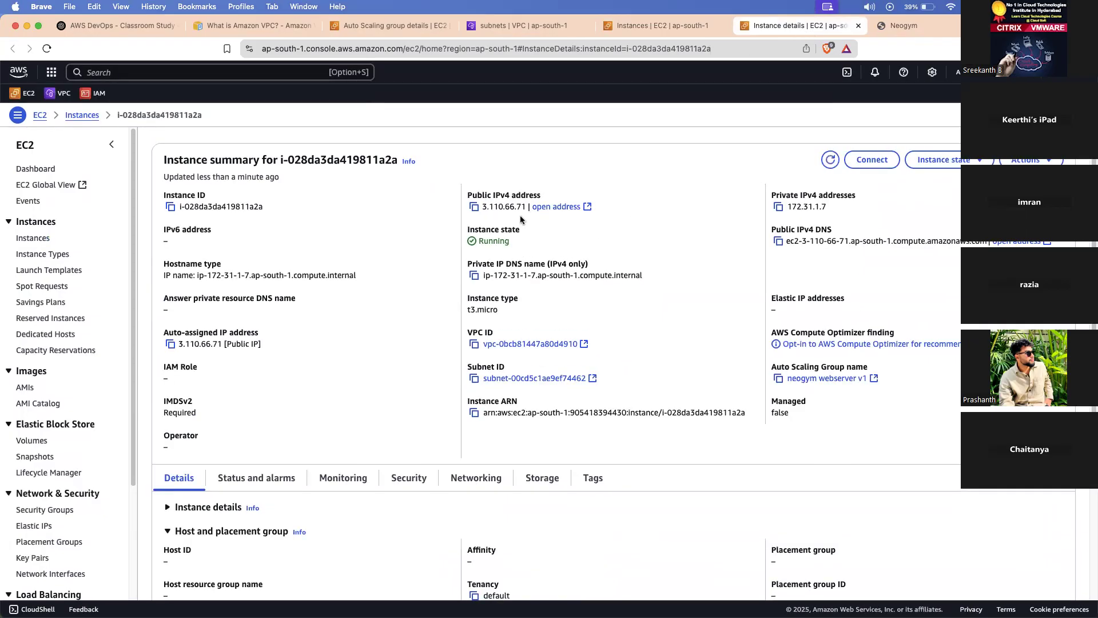
left_click(474, 207)
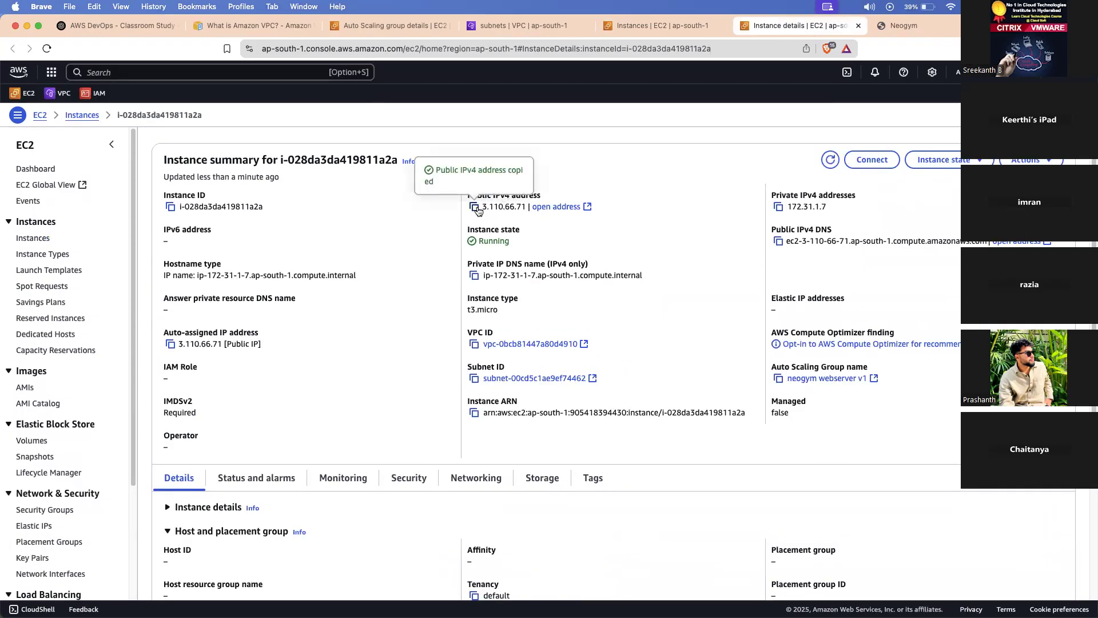
Reopen the t3.micro instance in ap-south-1b and examine its security group rules and networking details.
left_click(664, 27)
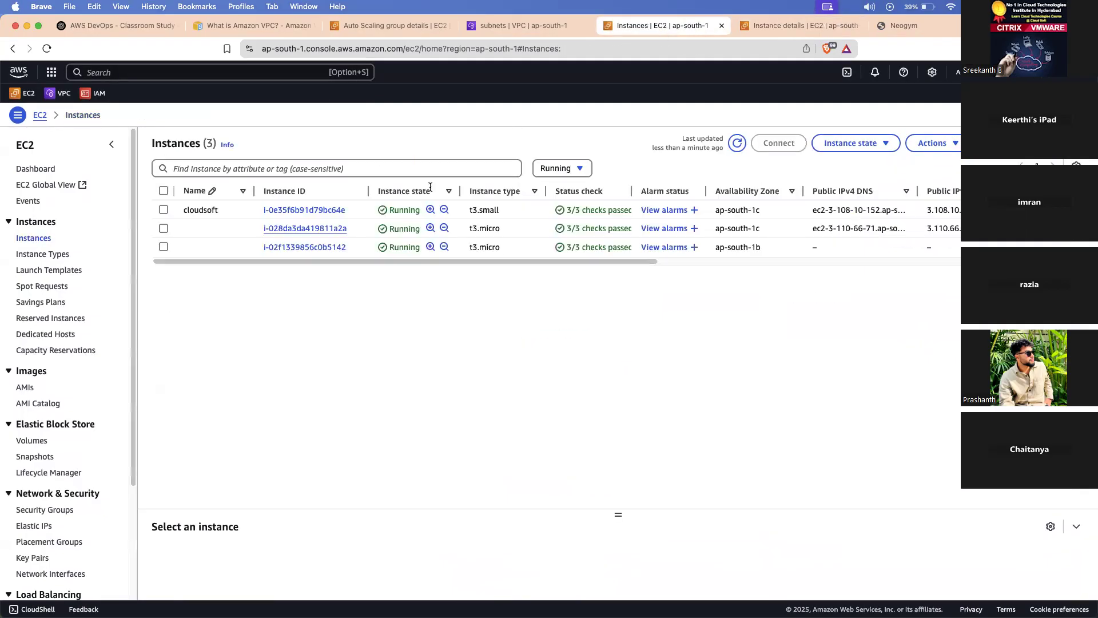
left_click(345, 249)
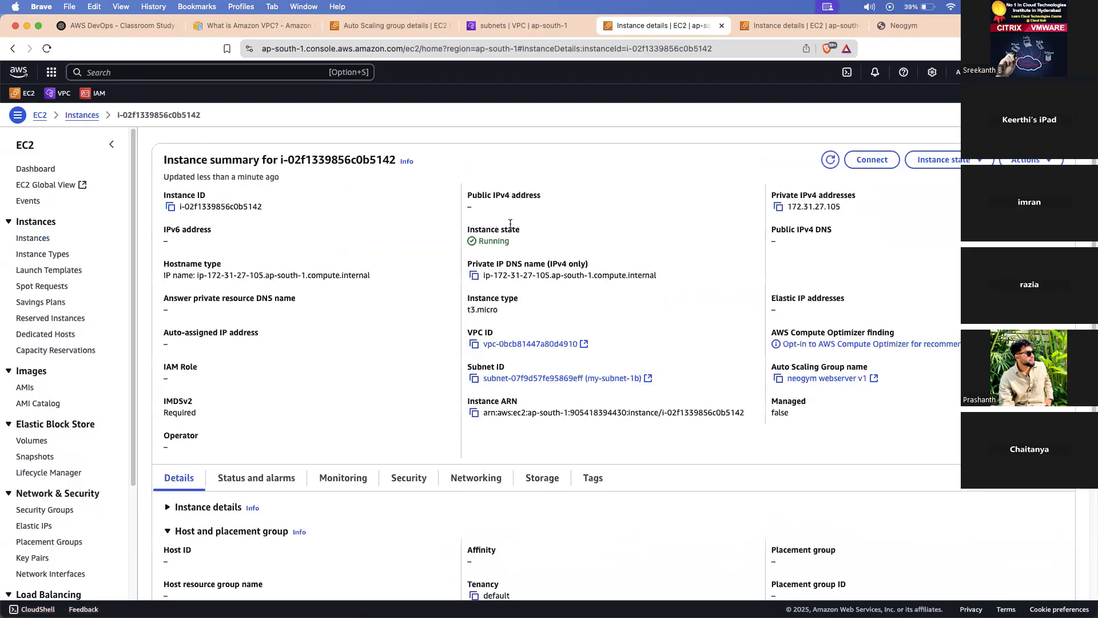
left_click(405, 480)
scroll(395, 458, "down", 5)
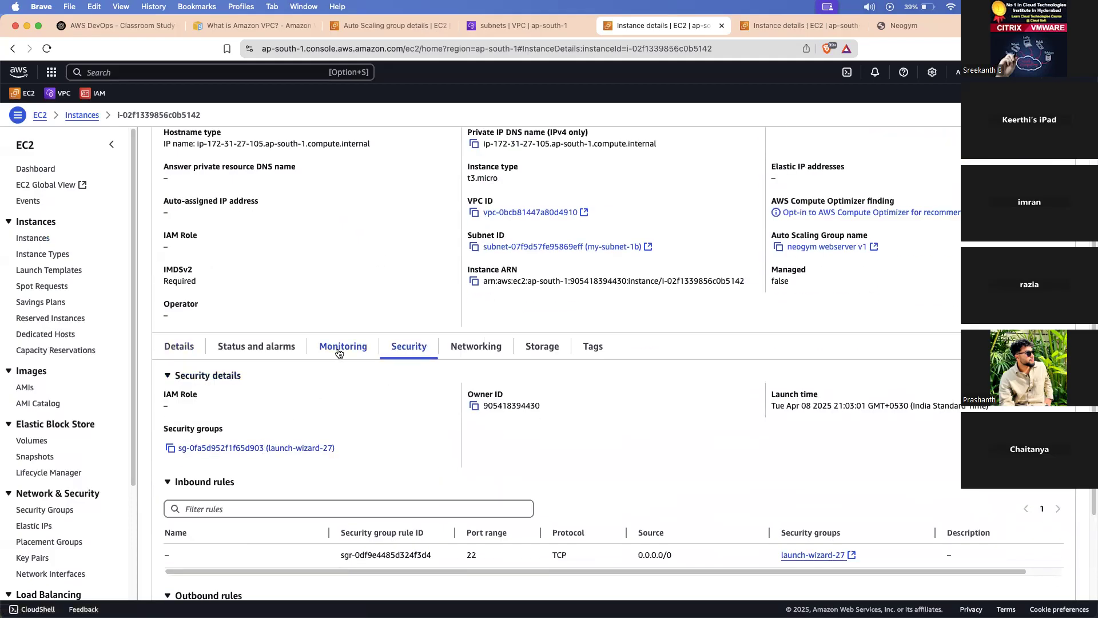
scroll(59, 354, "down", 3)
scroll(60, 356, "down", 1)
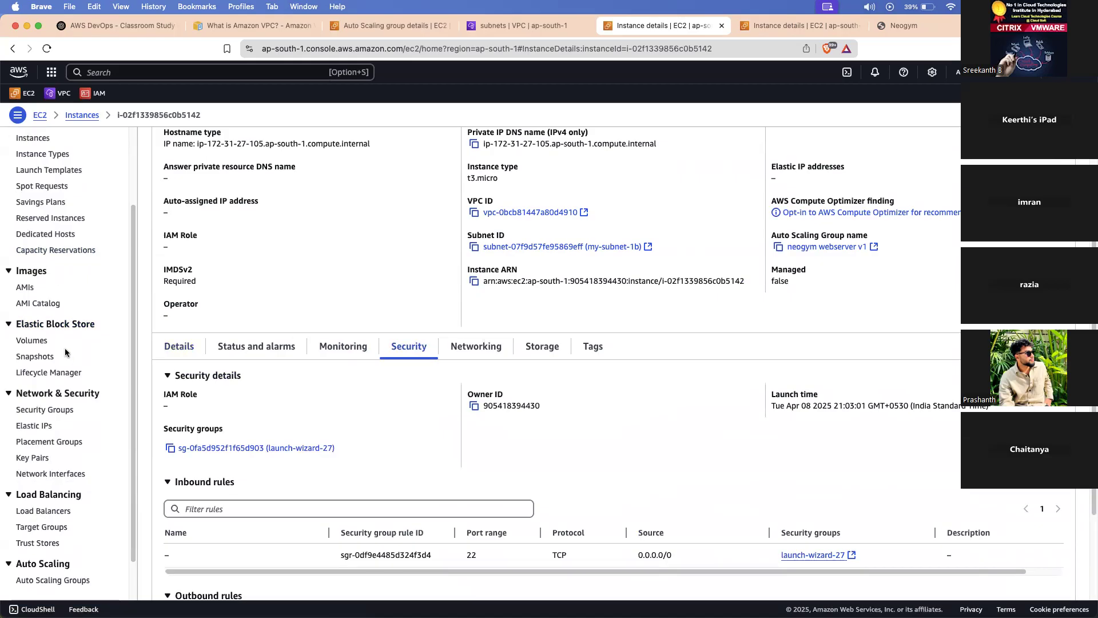
left_click(456, 356)
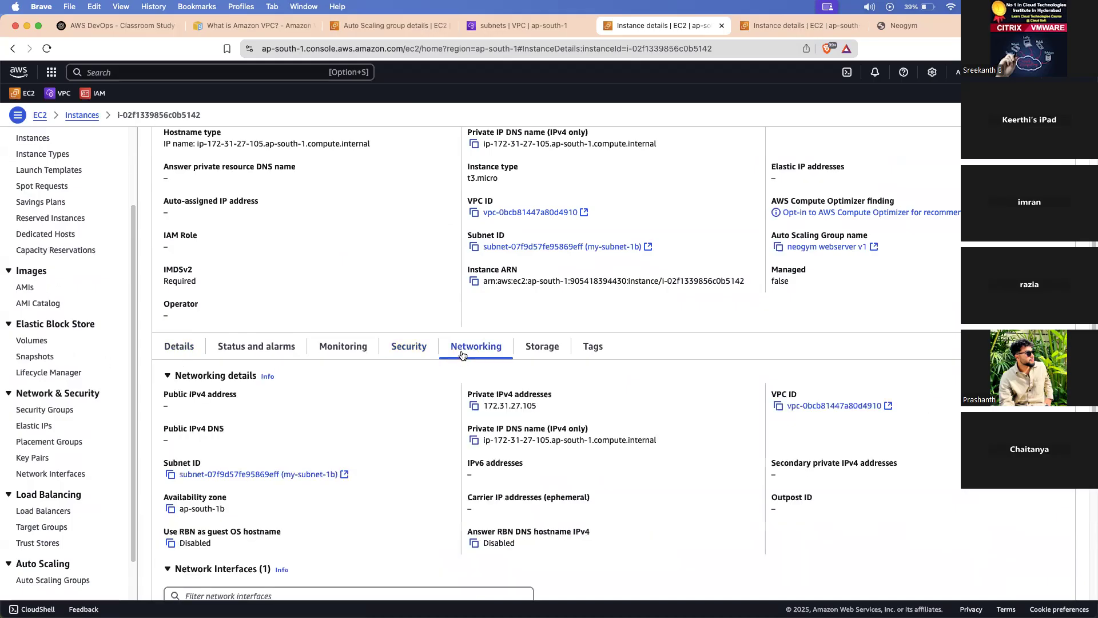
Inspect the instance's VPC resource map and the route table of its subnet my-subnet-1b.
left_click(834, 406)
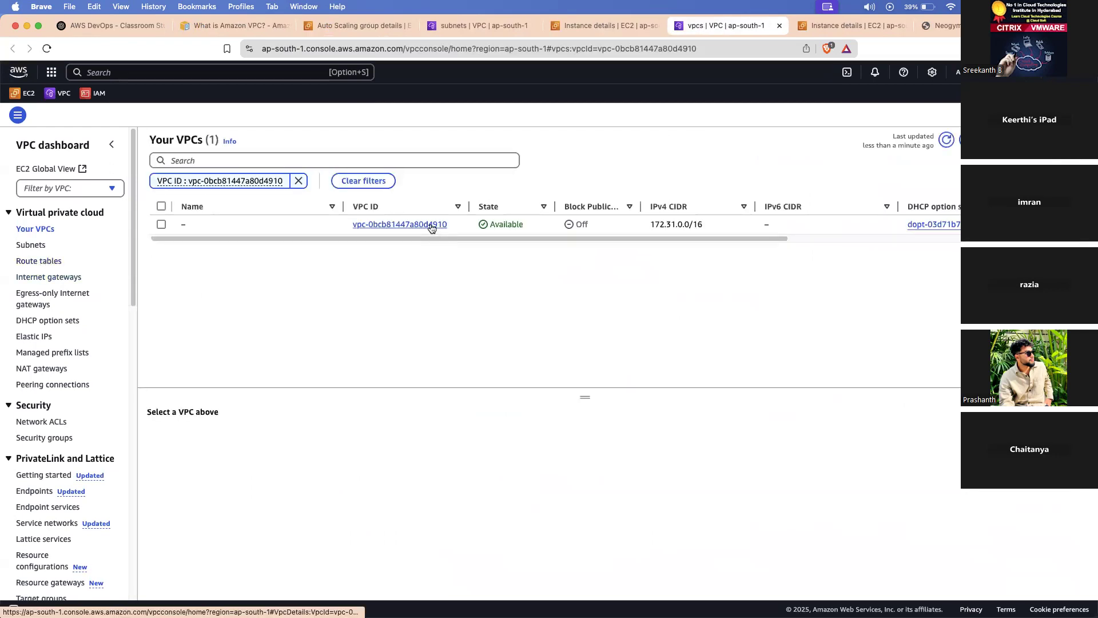
left_click(432, 227)
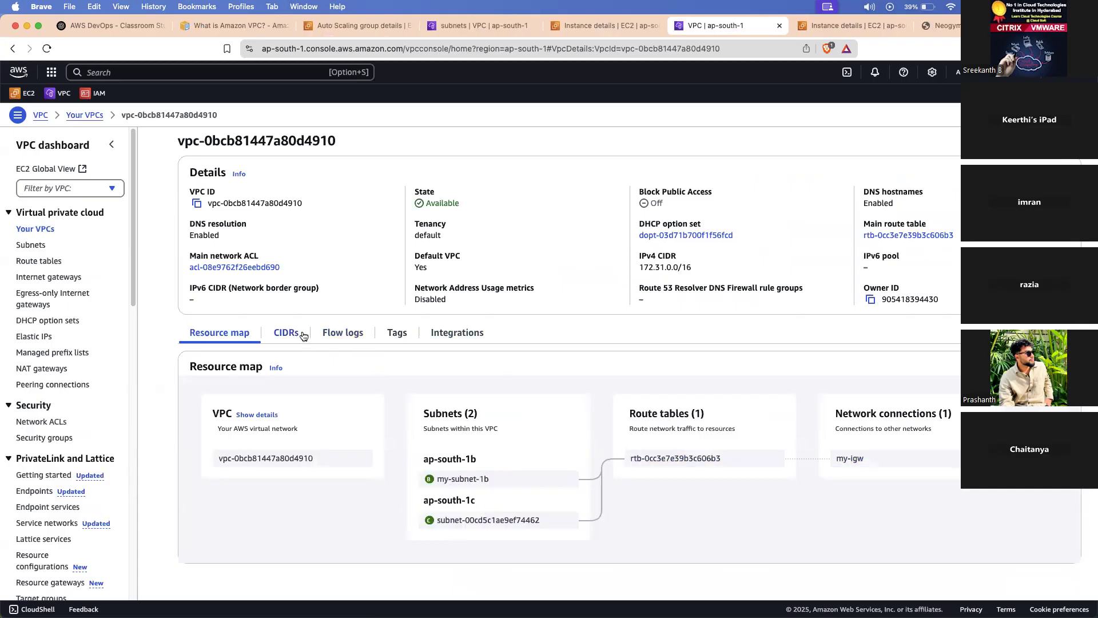
left_click(43, 252)
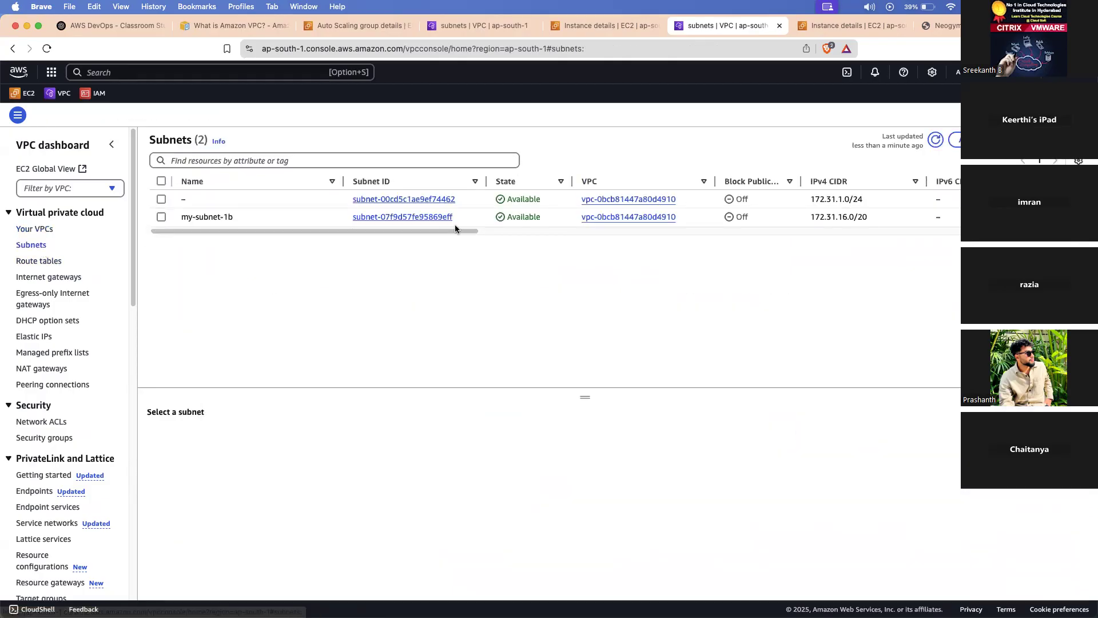
left_click(429, 217)
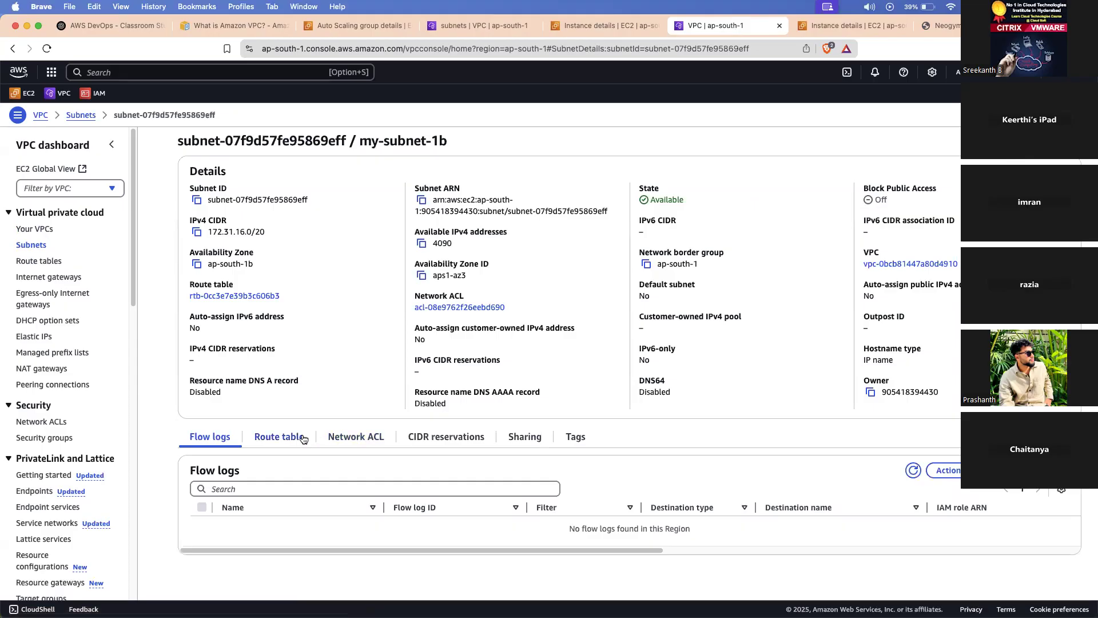
left_click(304, 438)
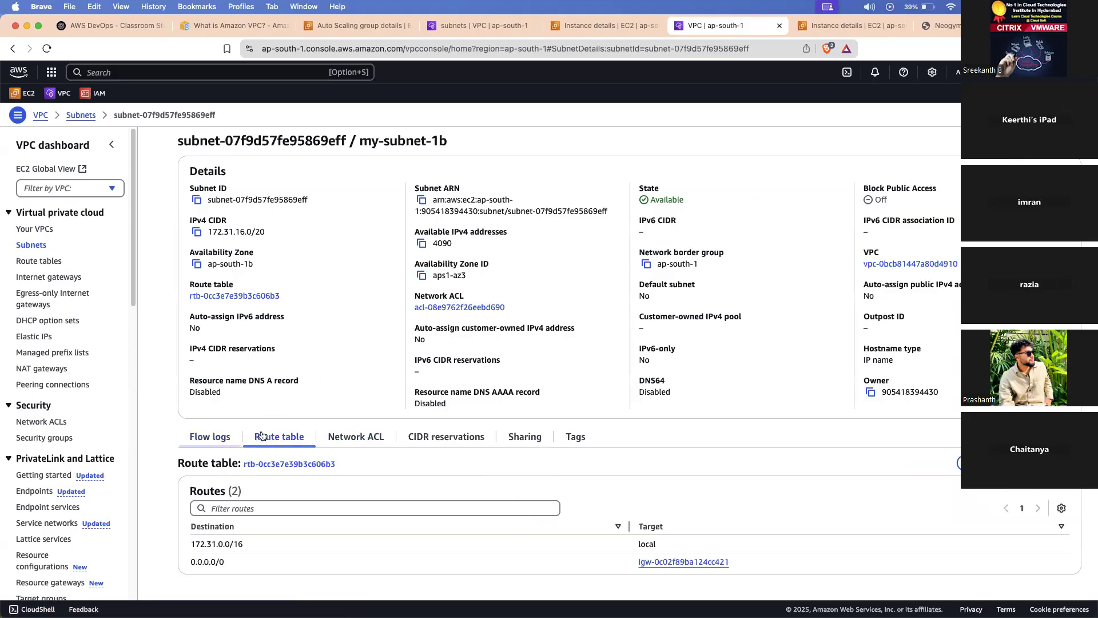
Review the VPC list and the my-subnet-1b entry in the subnets list, ending on the VPC list.
left_click(36, 229)
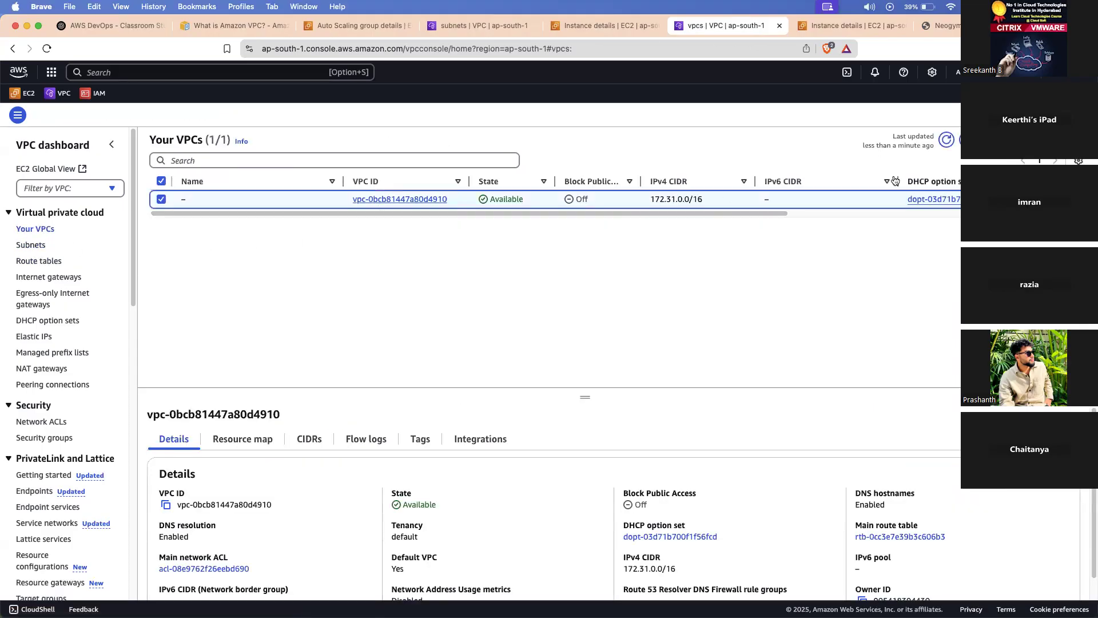
left_click(34, 245)
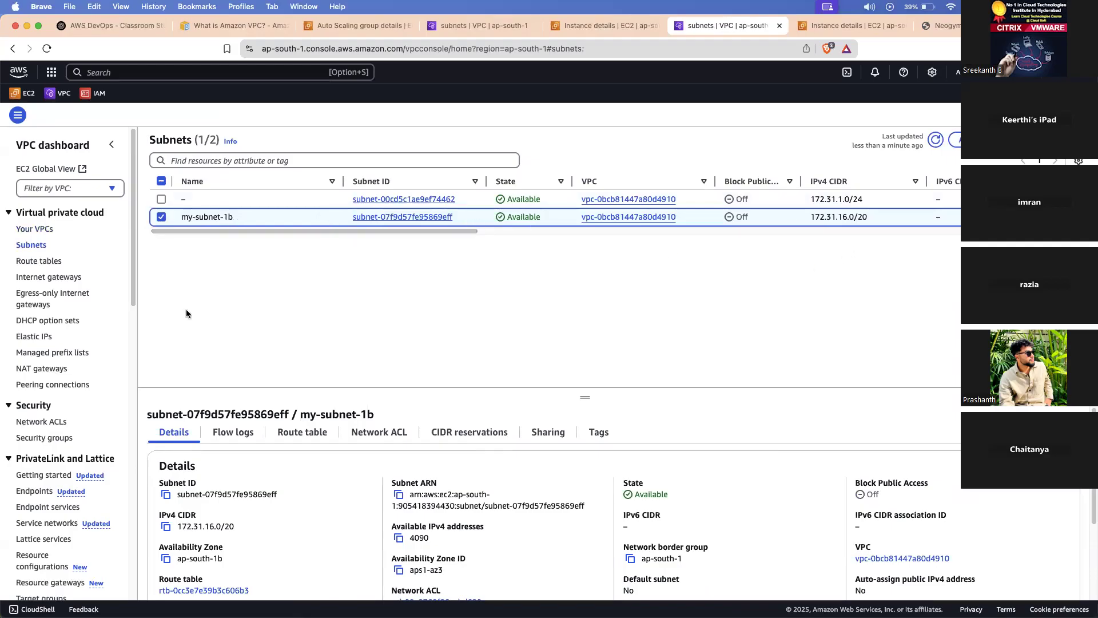
mouse_move(701, 613)
left_click(36, 230)
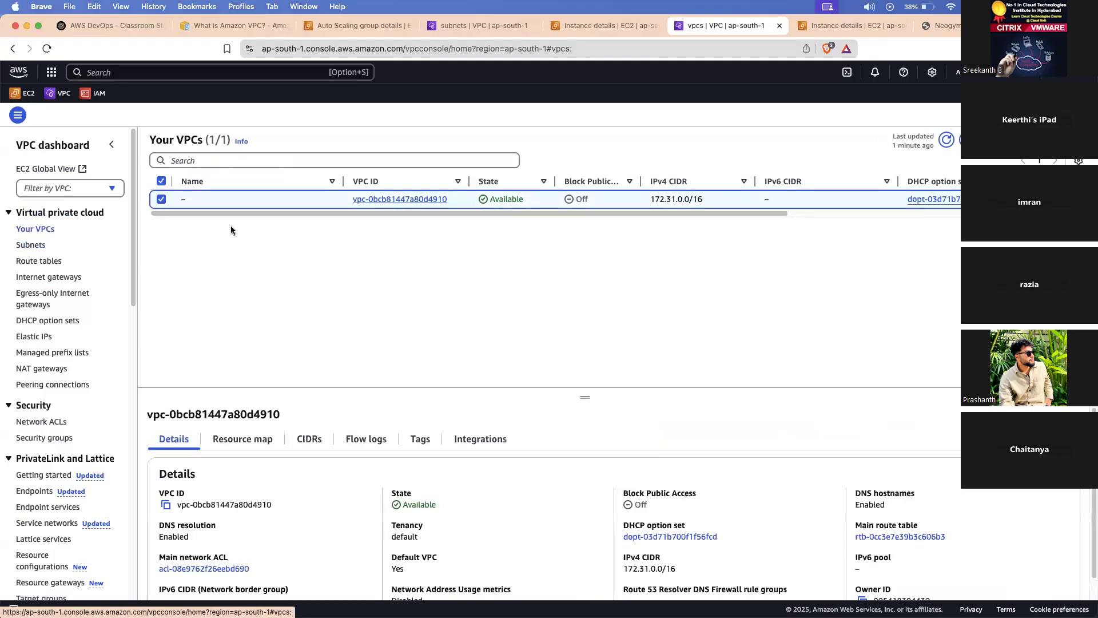
Review the VPC's resource map, and examine the route table and CIDR reservations of my-subnet-1b.
left_click(443, 200)
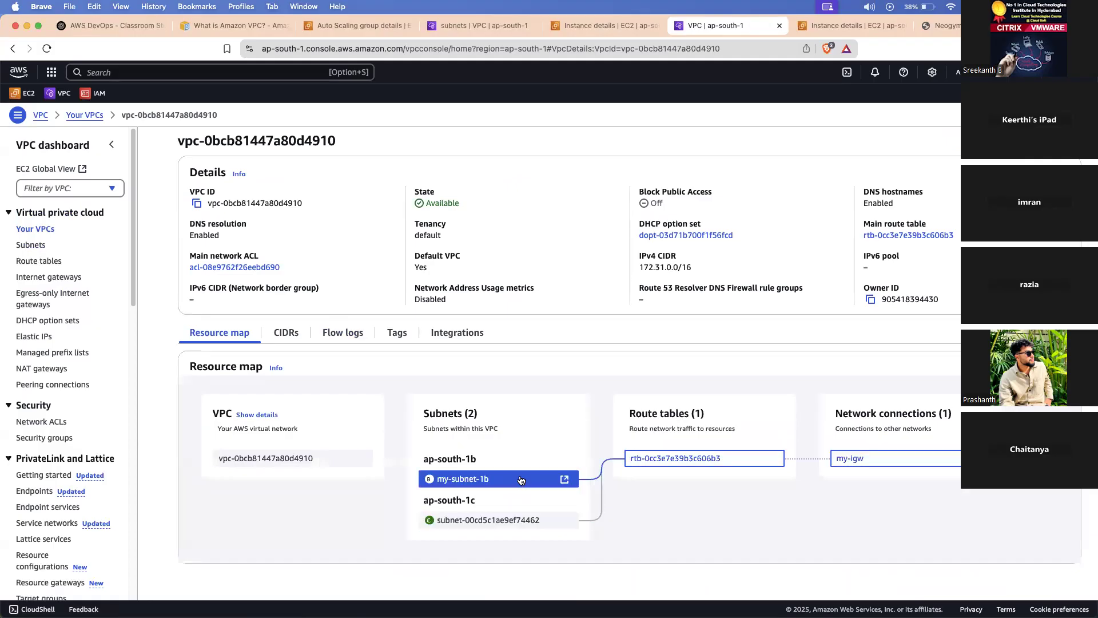
left_click(49, 230)
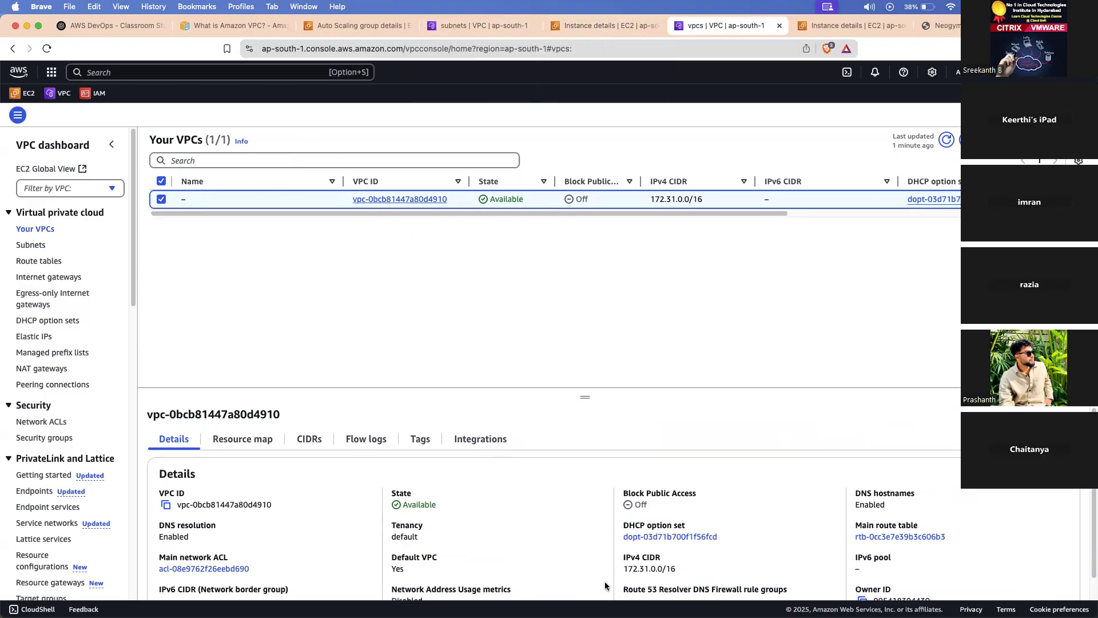
left_click(30, 245)
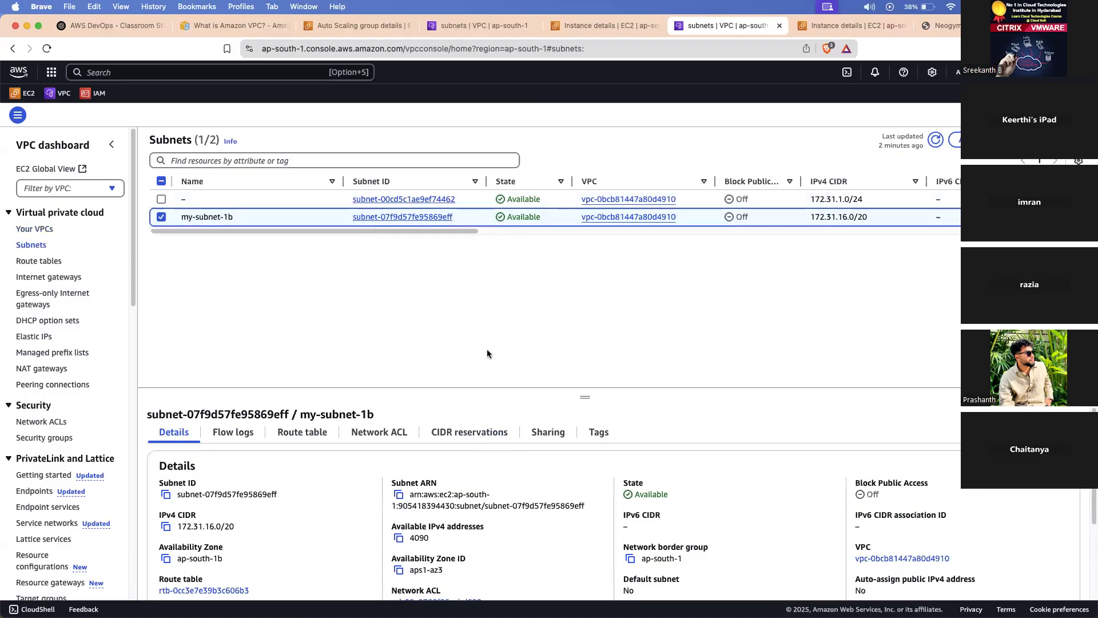
left_click(308, 429)
left_click(355, 433)
left_click(309, 433)
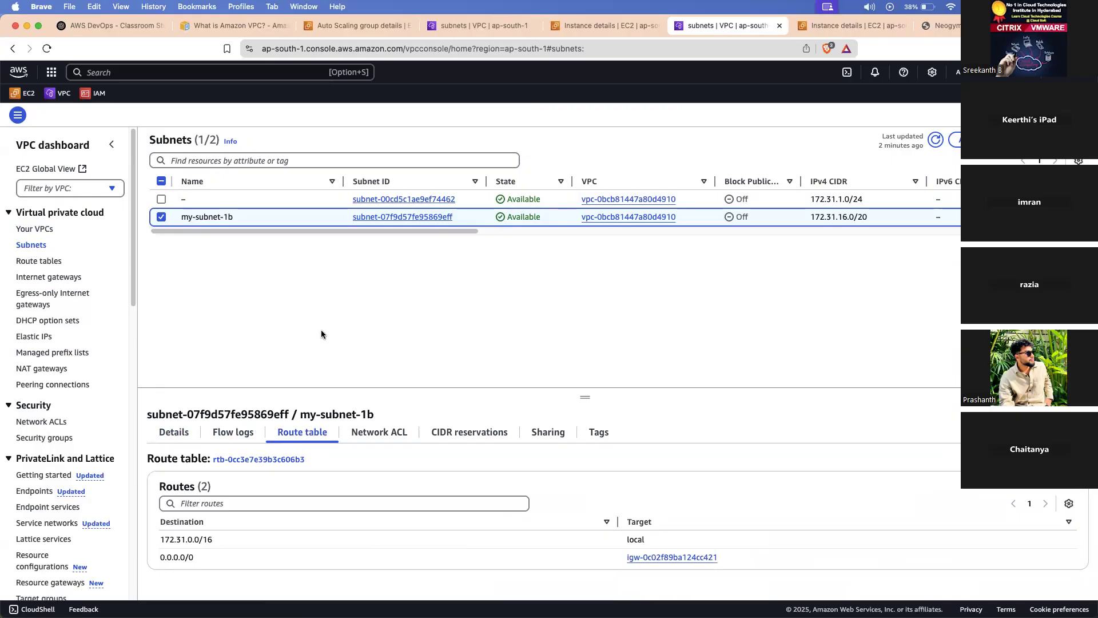
left_click(463, 440)
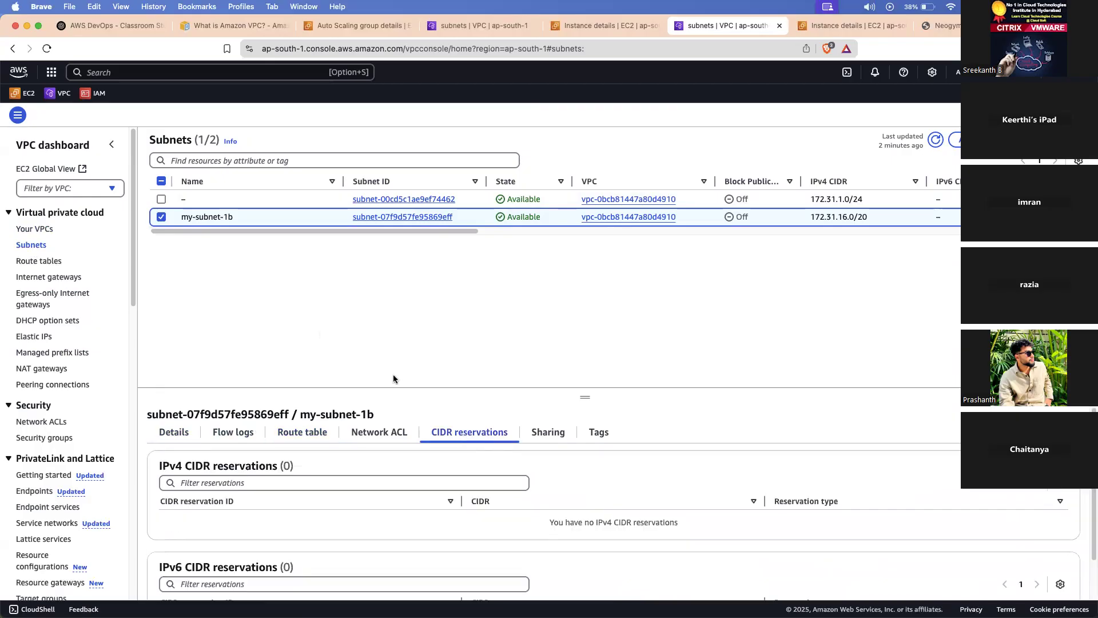
left_click(283, 439)
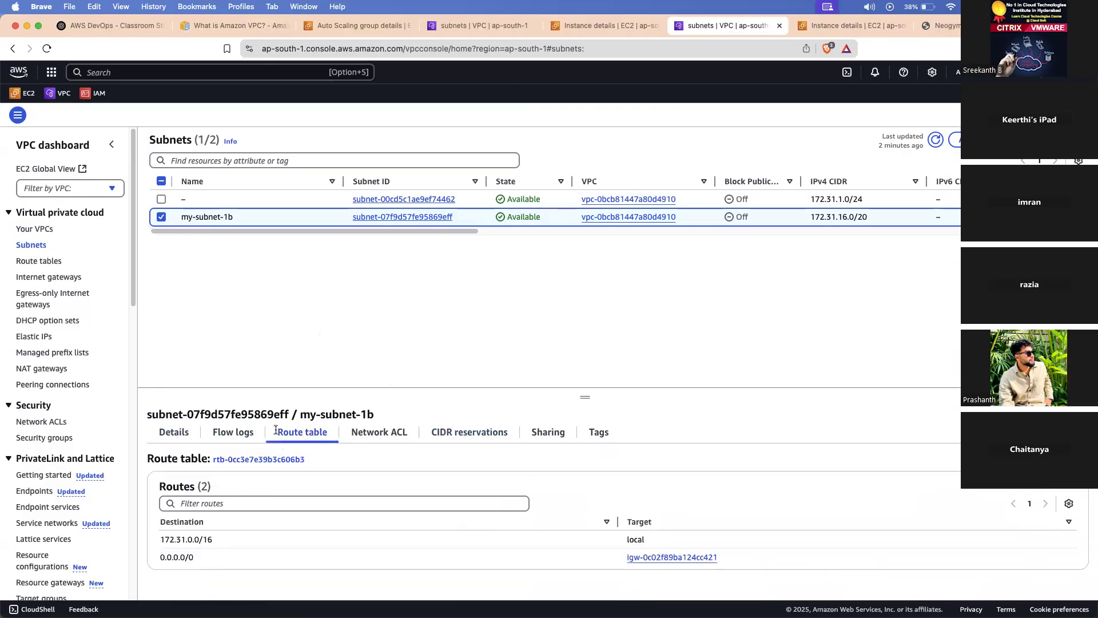
Enable auto-assign public IPv4 address in the settings of my-subnet-1b and save the change.
left_click(394, 218)
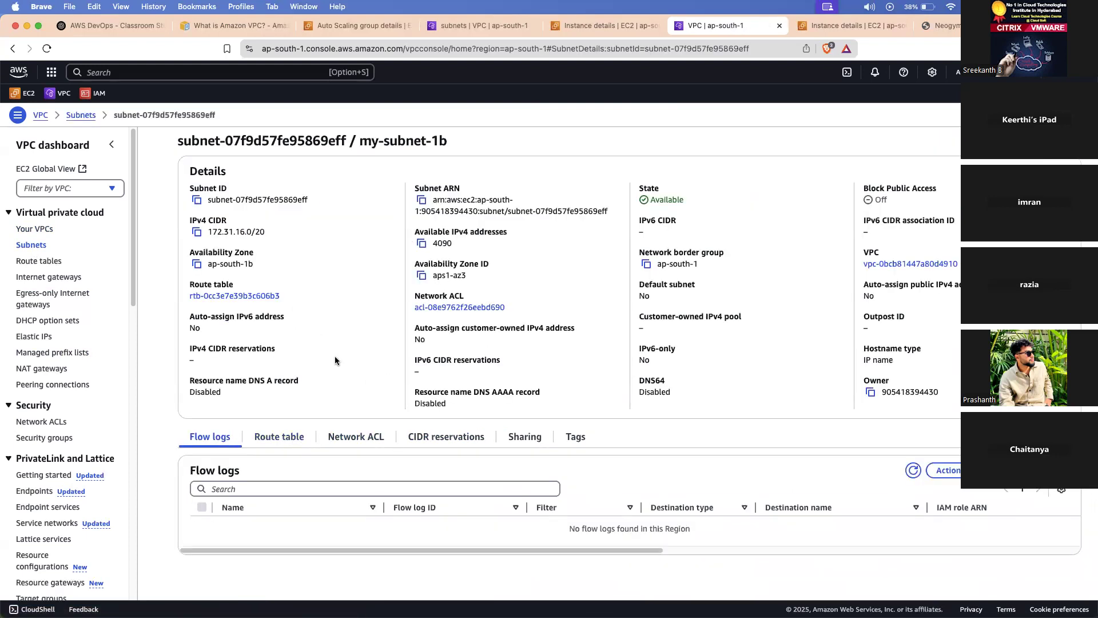
left_click(292, 437)
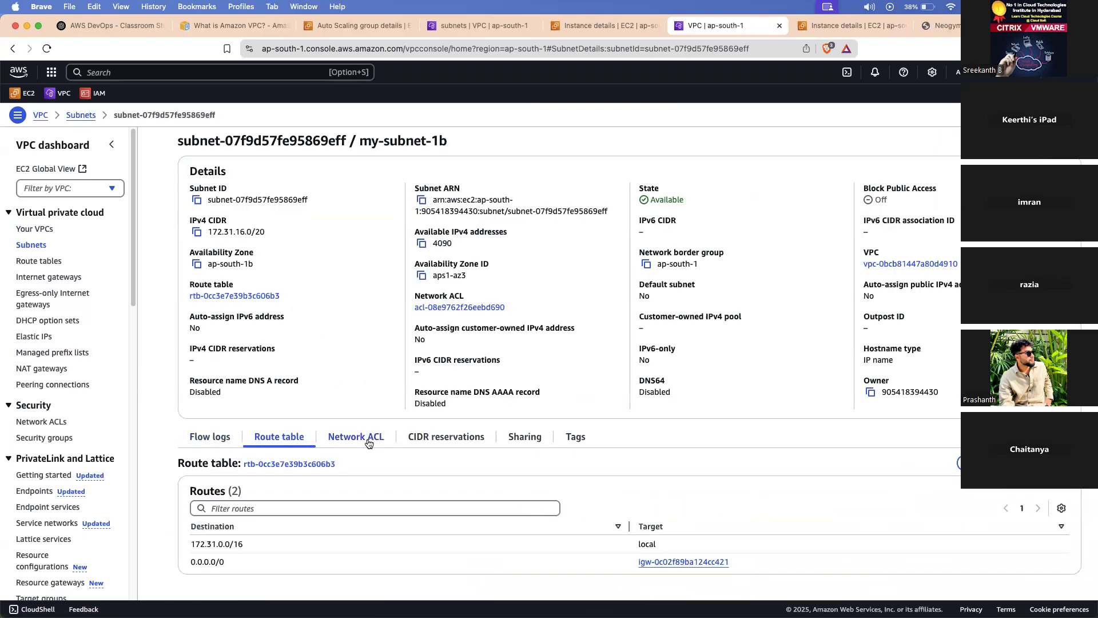
left_click(1054, 141)
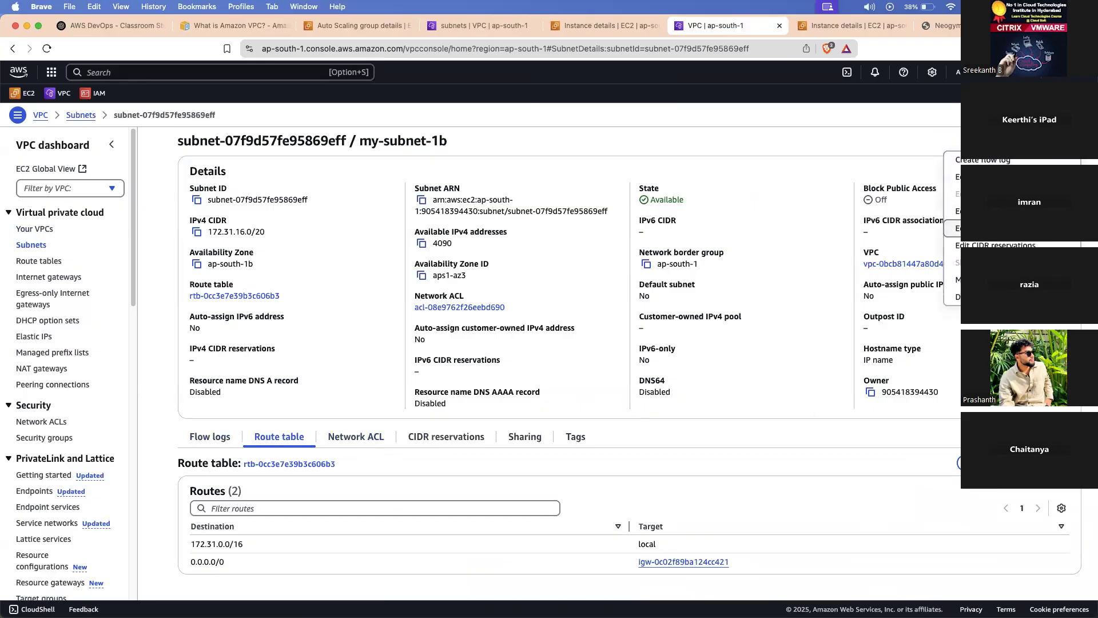
left_click(984, 176)
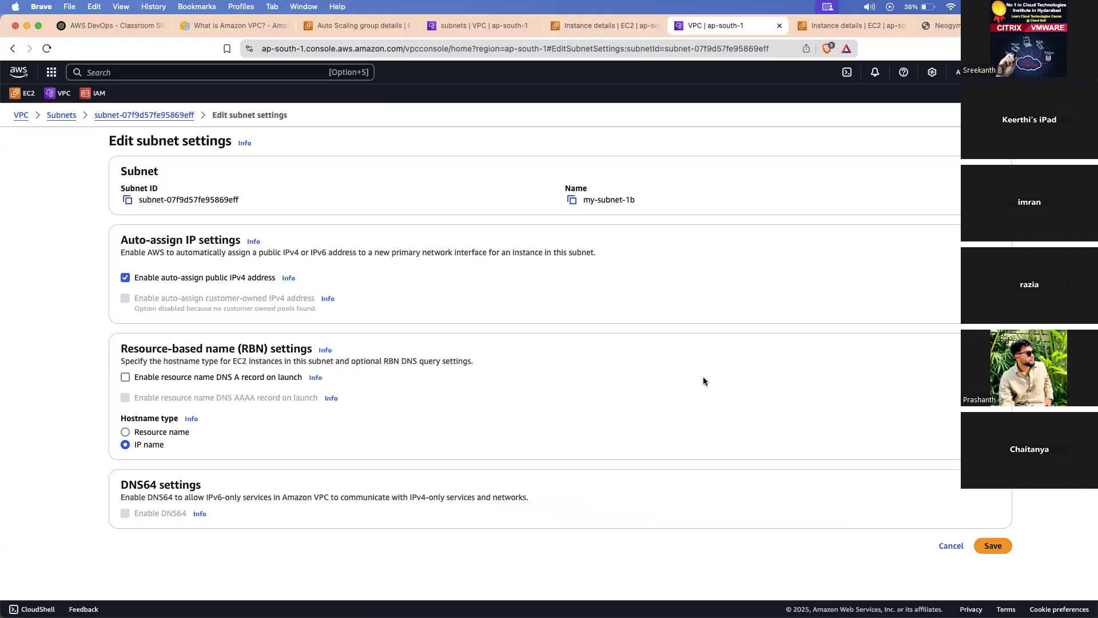
left_click(995, 547)
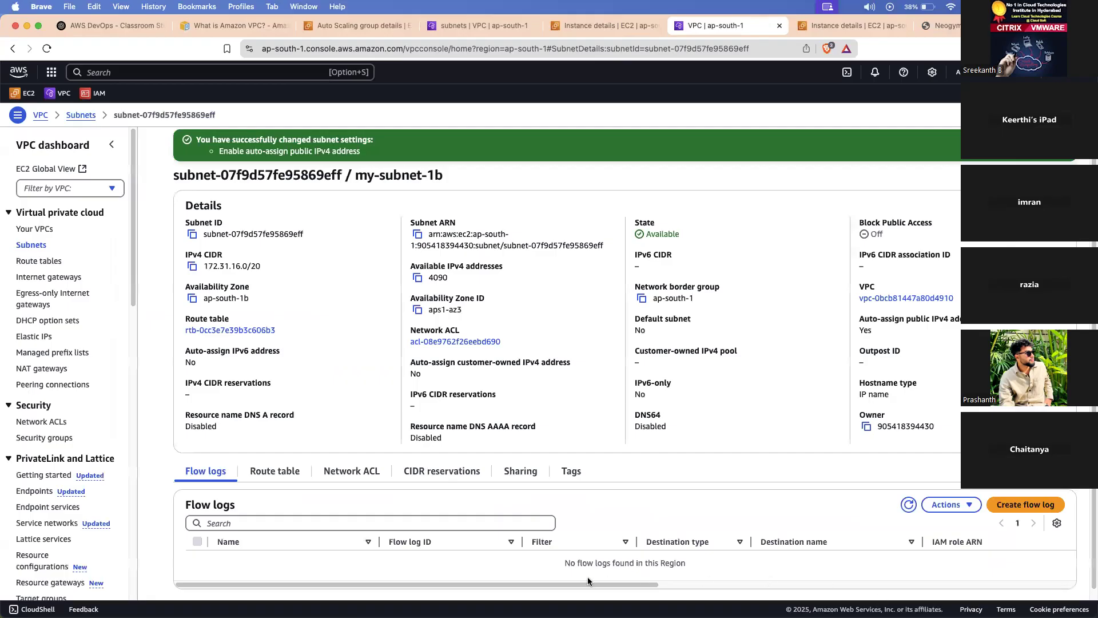
Return to the EC2 instances list and filter it to Running instances.
left_click(464, 24)
left_click(597, 25)
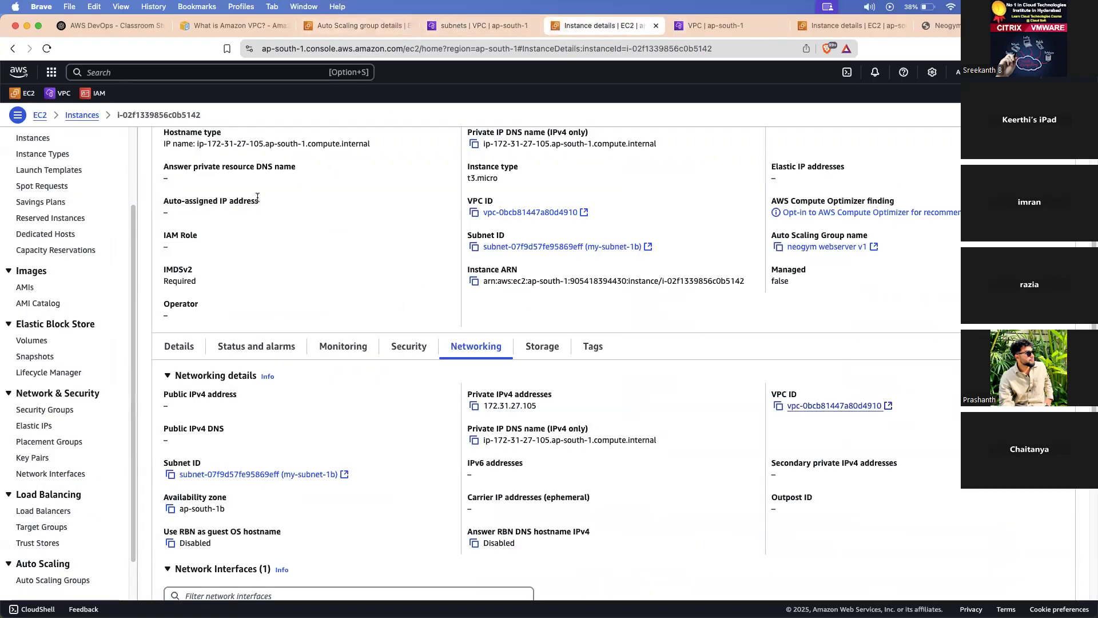
scroll(172, 149, "up", 3)
left_click(81, 114)
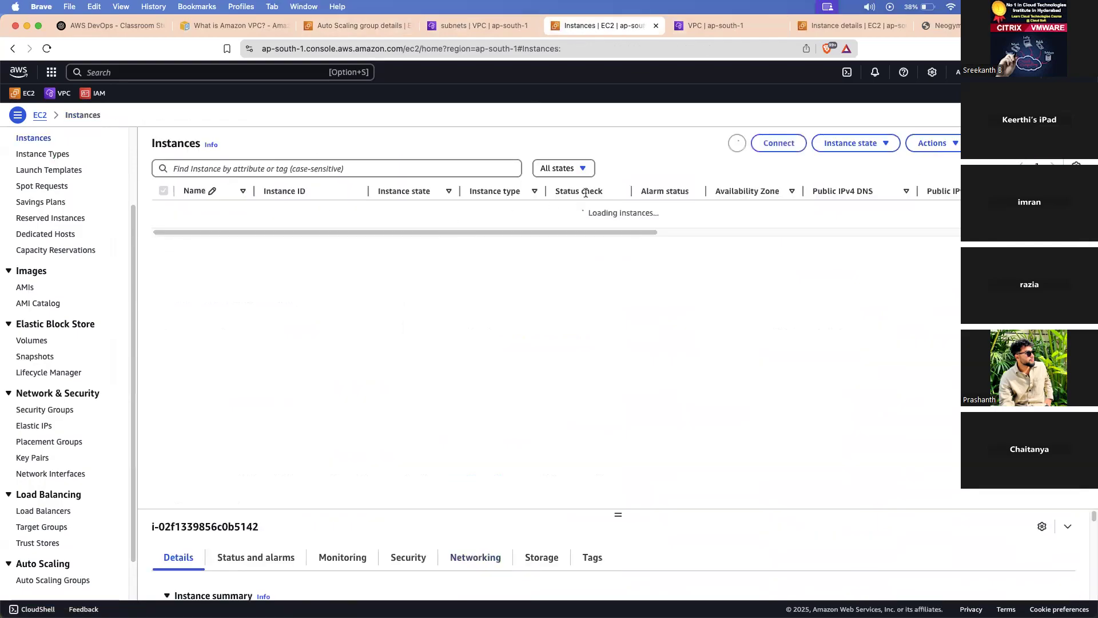
left_click(581, 174)
left_click(563, 207)
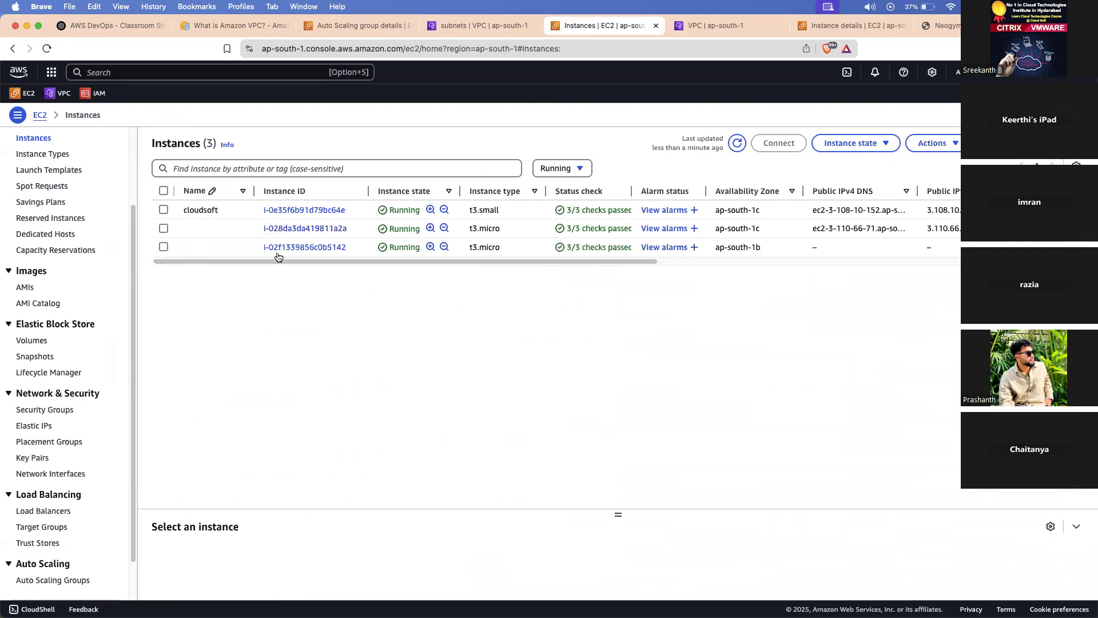
Stop the t3.micro instance in ap-south-1b, leaving the ap-south-1c instance unselected.
left_click(165, 246)
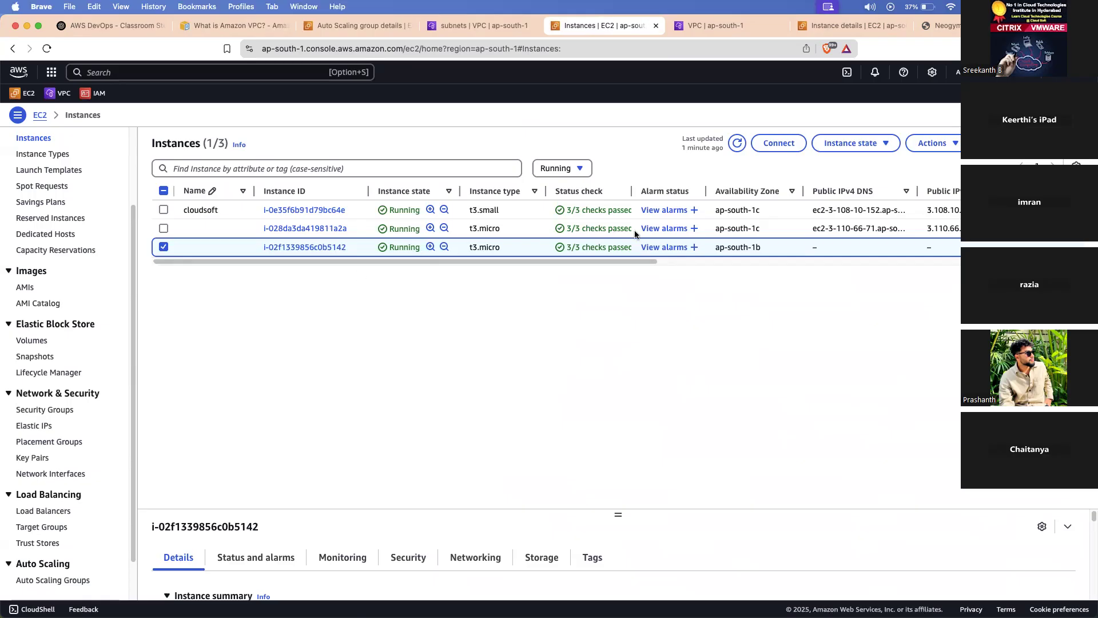
left_click(766, 233)
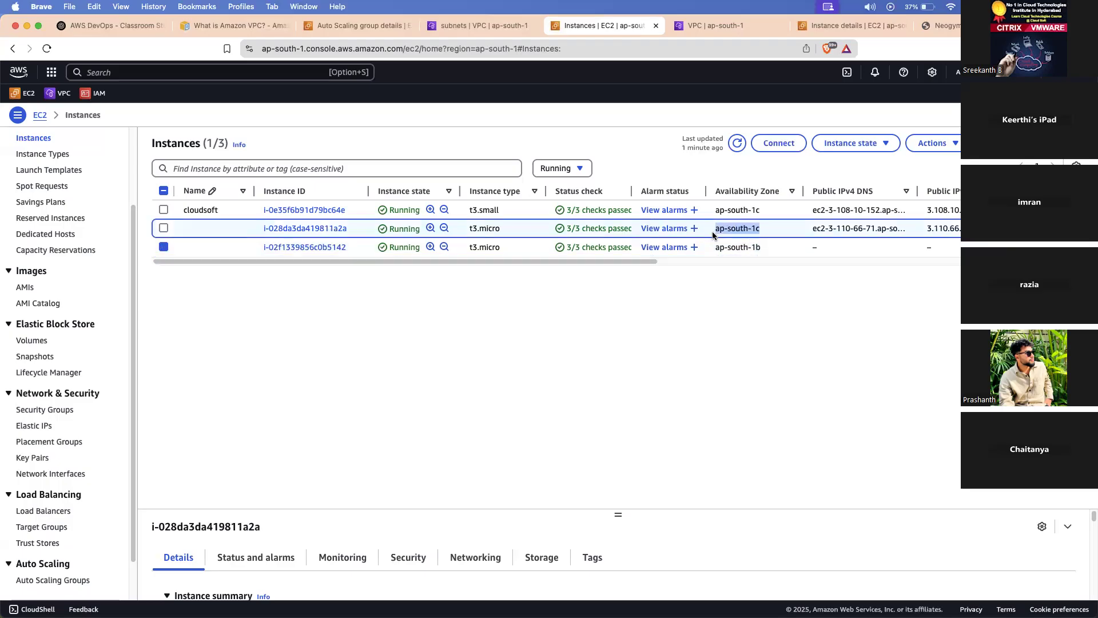
left_click(165, 248)
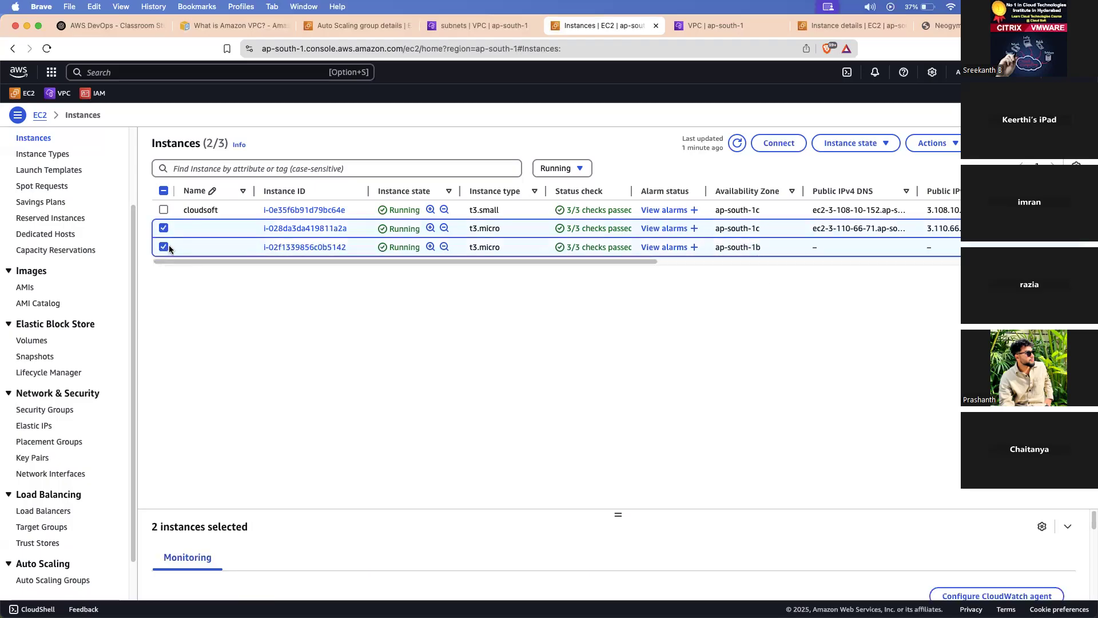
left_click(165, 229)
left_click(848, 147)
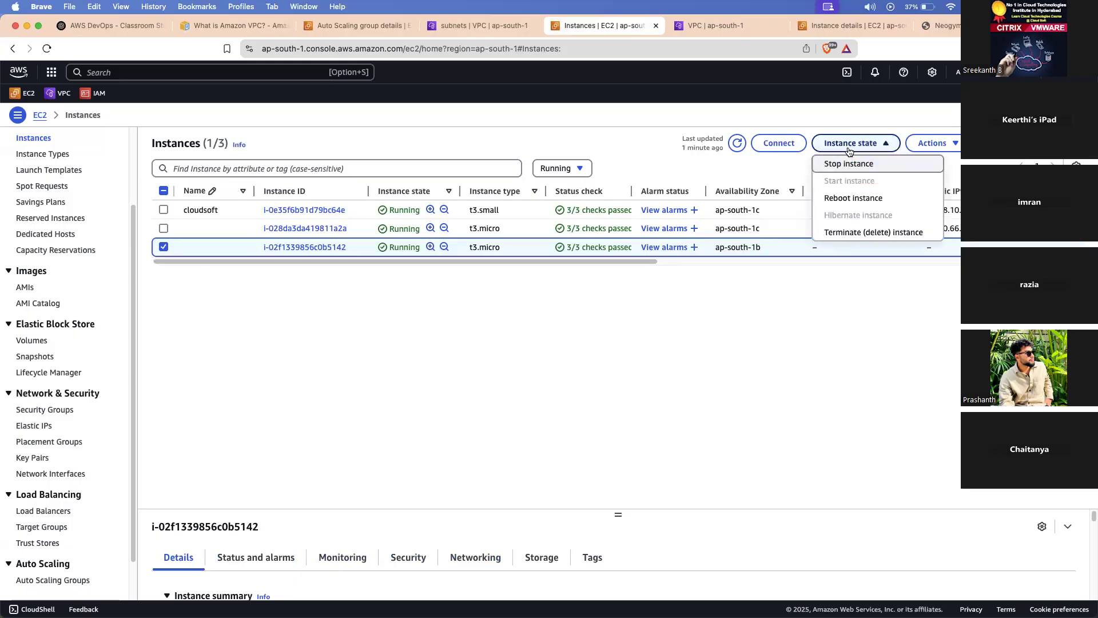
left_click(847, 163)
left_click(812, 518)
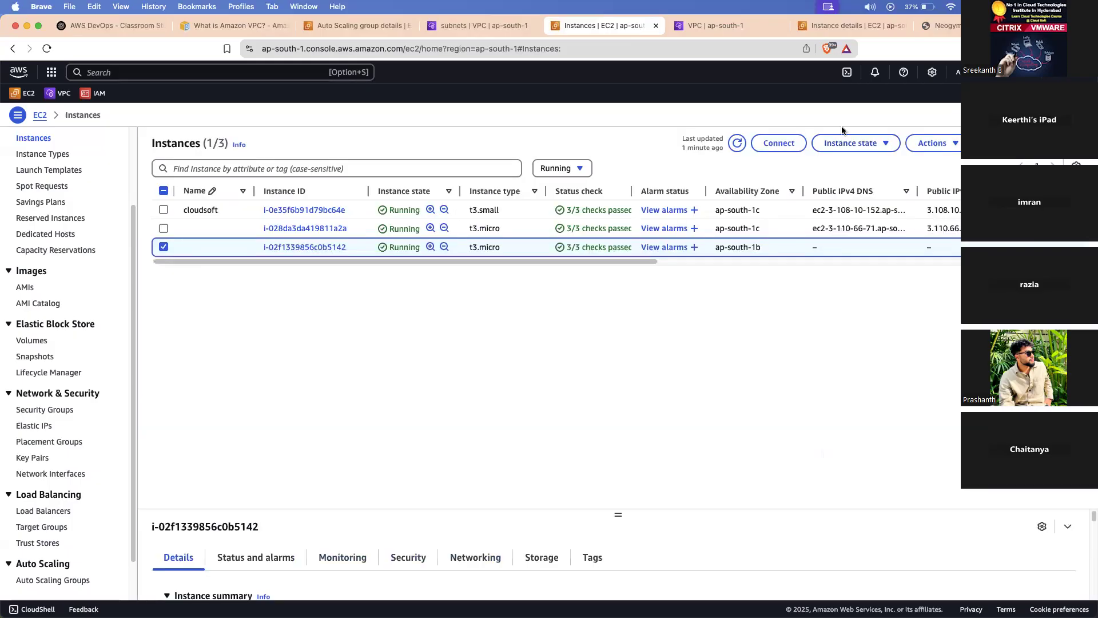
Add the t3.micro instance in ap-south-1c to the selection and stop both selected instances.
left_click(839, 177)
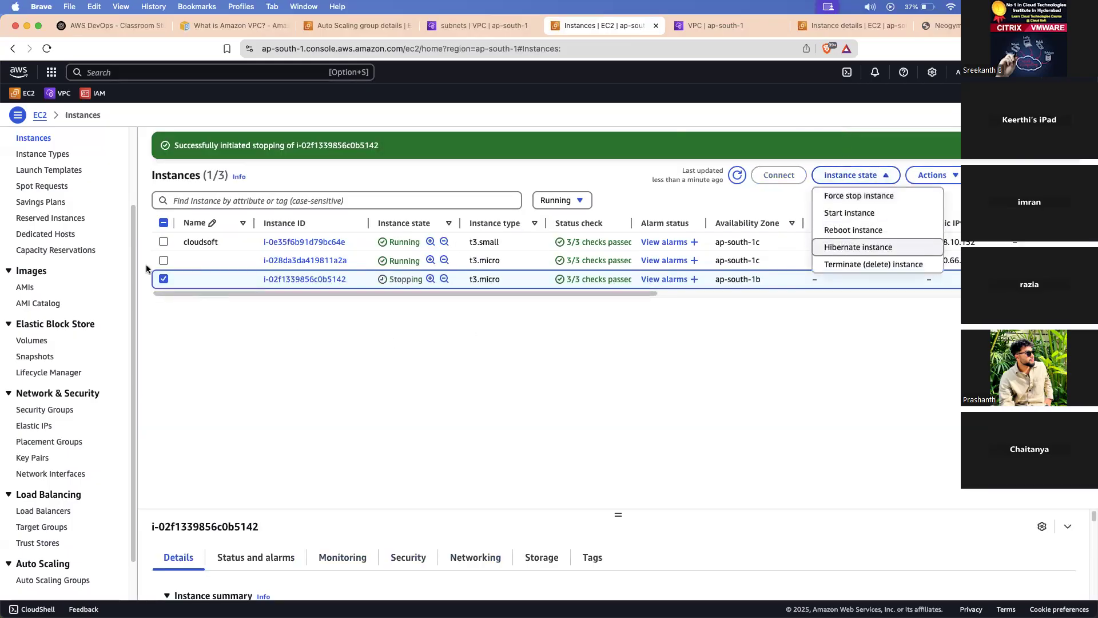
left_click(163, 260)
left_click(864, 175)
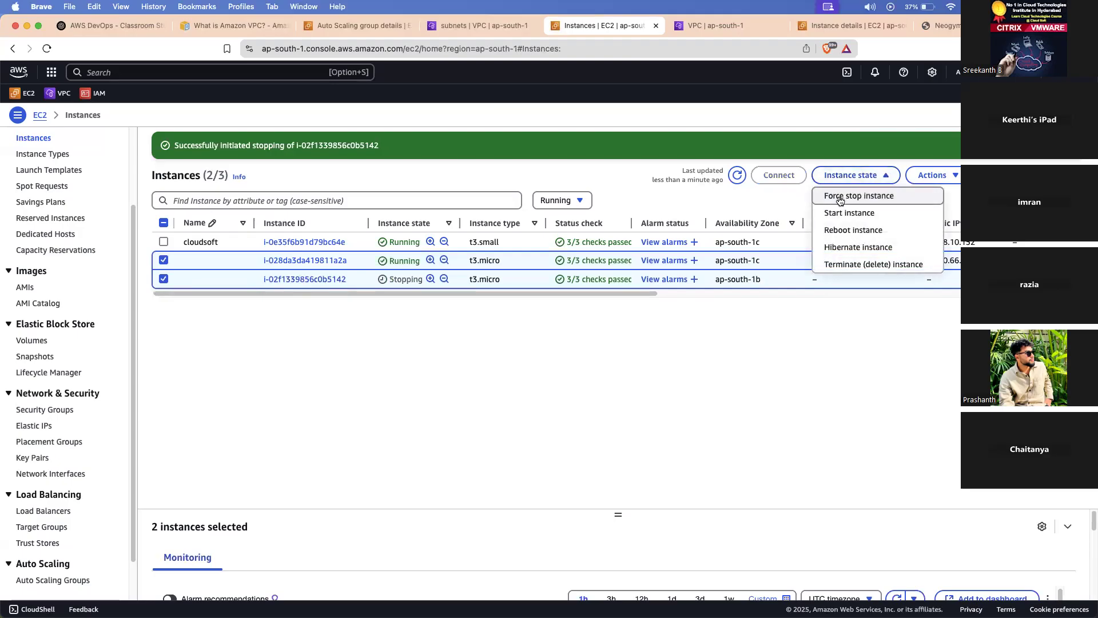
left_click(840, 198)
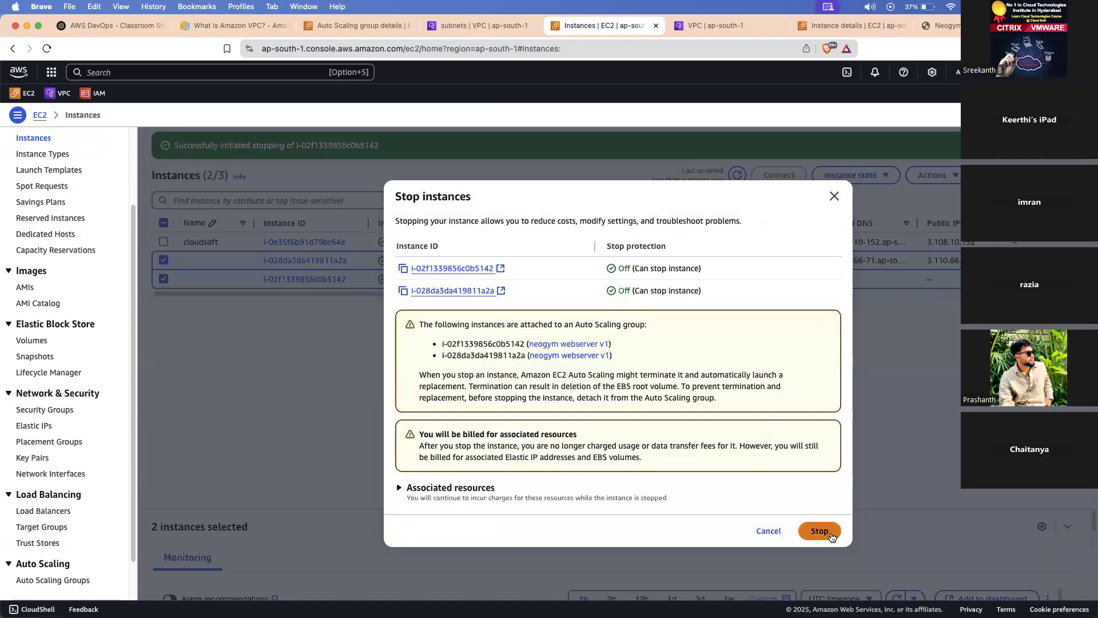
left_click(819, 532)
Terminate both selected t3.micro instances and refresh the instances list to follow their state.
left_click(861, 187)
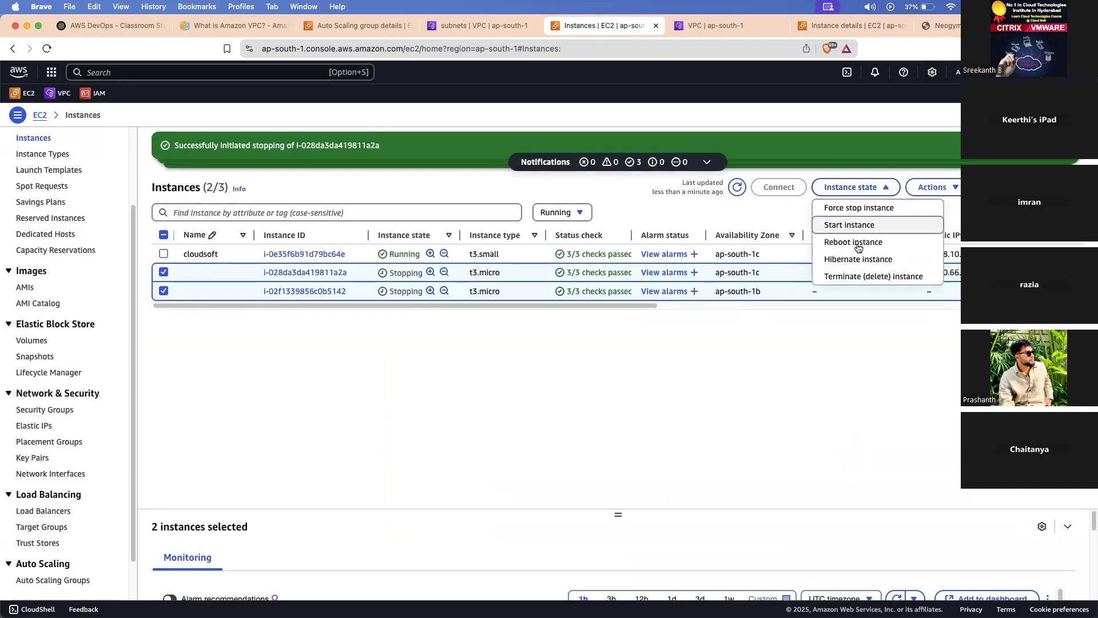
left_click(858, 278)
left_click(793, 457)
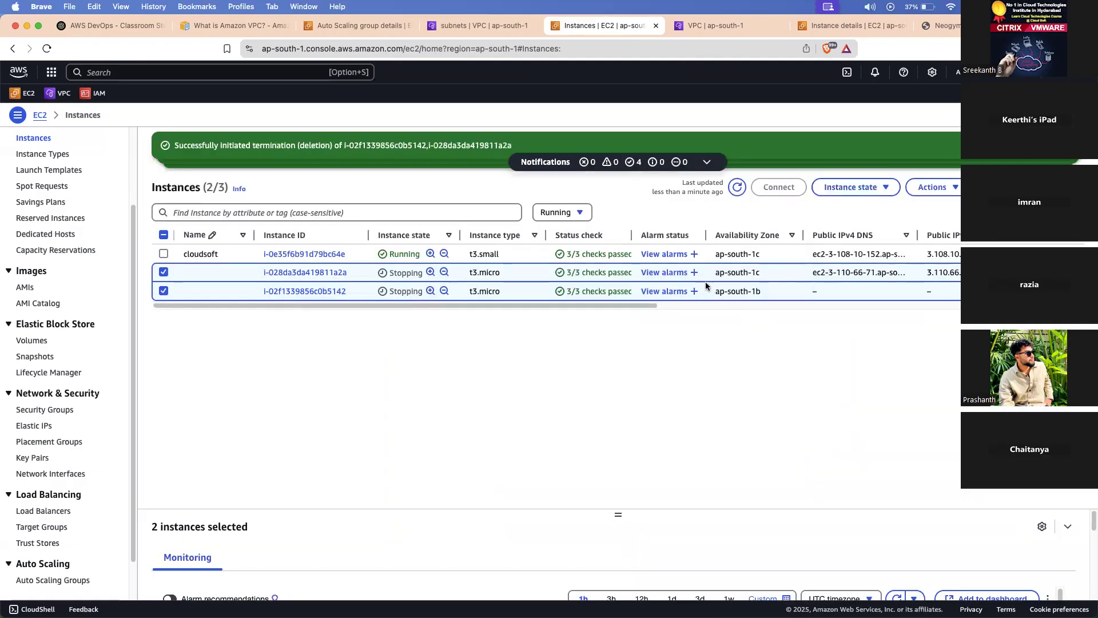
left_click(736, 189)
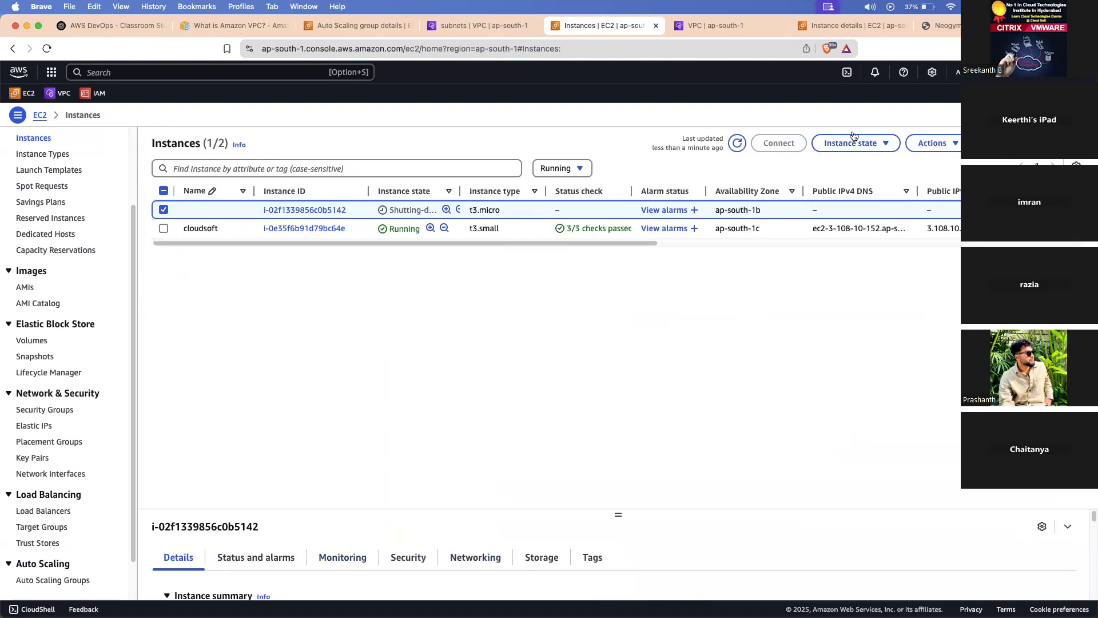
left_click(737, 143)
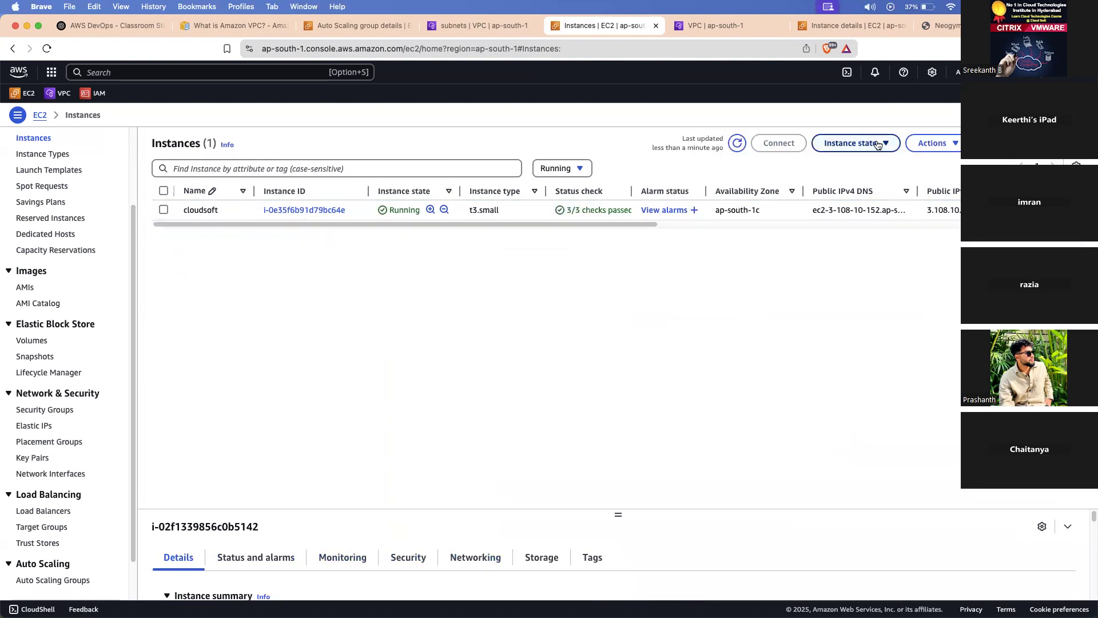
left_click(738, 144)
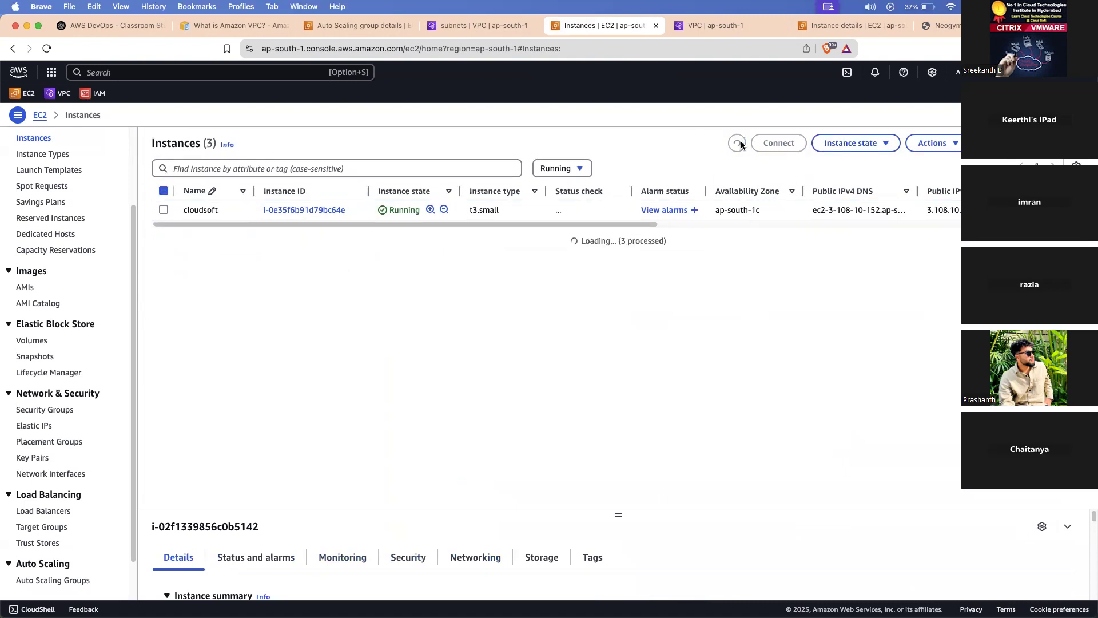
left_click(738, 144)
Close the leftover subnet and instance details pages, and check instance lifecycle and health in the neogym webserver v1 Auto Scaling group.
left_click(715, 20)
key("super+w")
key("super+w")
left_click(367, 23)
scroll(309, 320, "down", 2)
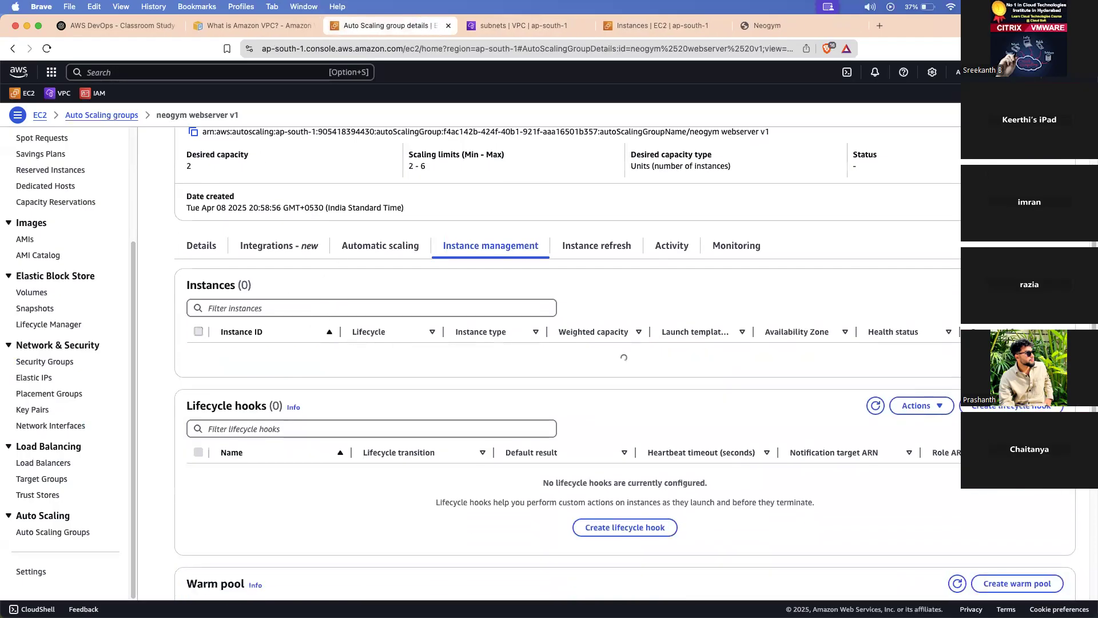
mouse_move(366, 350)
left_mouse_down()
mouse_move(421, 376)
mouse_move(284, 362)
mouse_move(799, 388)
left_mouse_up()
left_click(864, 390)
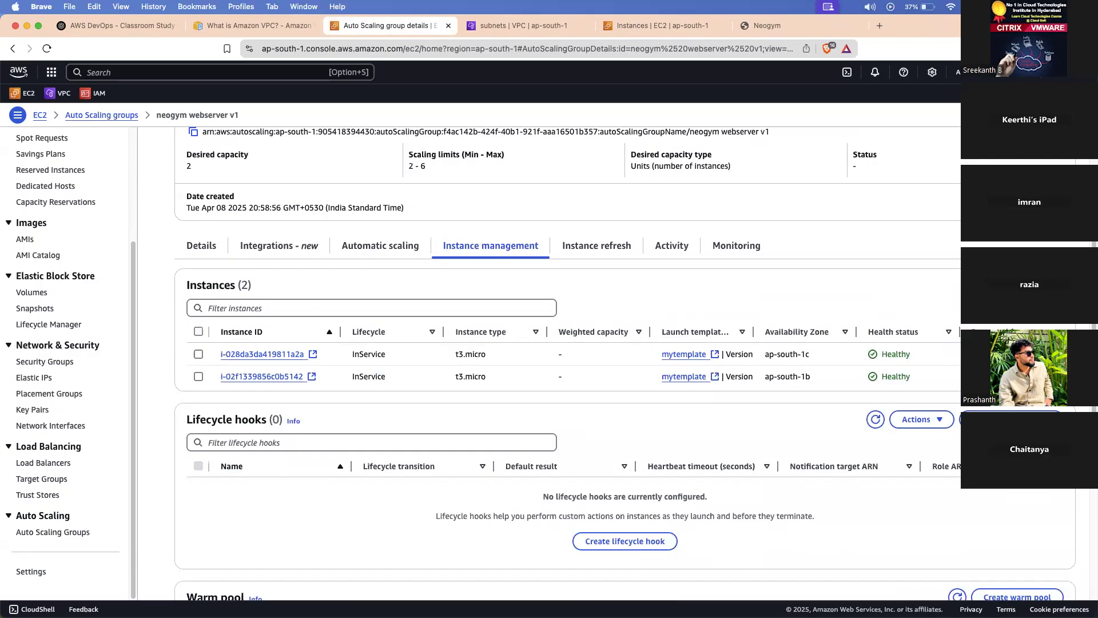
left_click(47, 49)
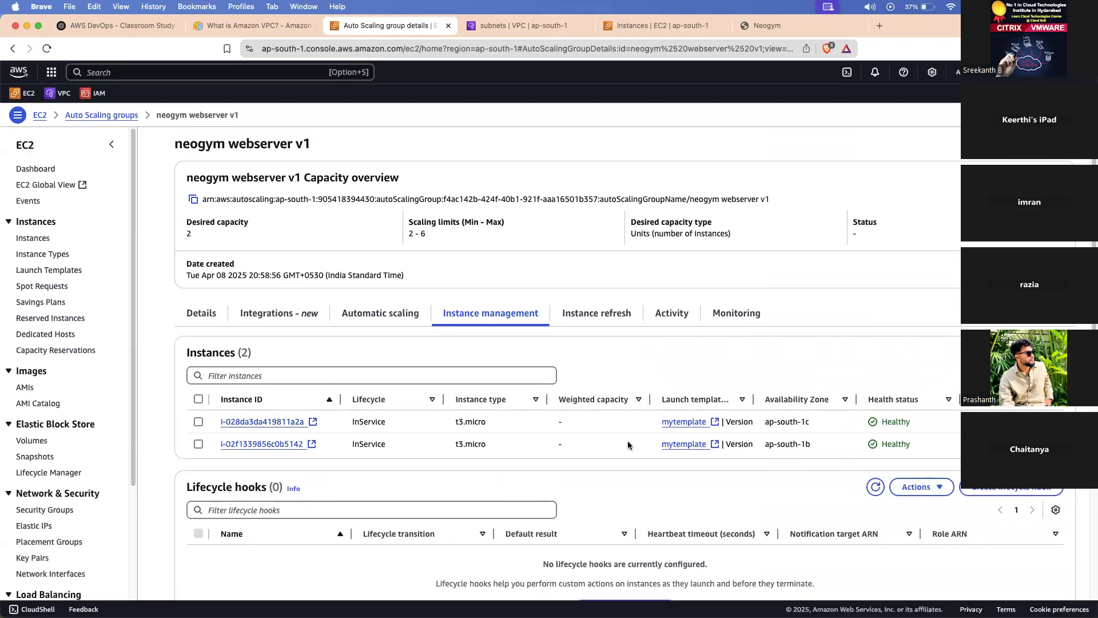
left_click(307, 420, "super")
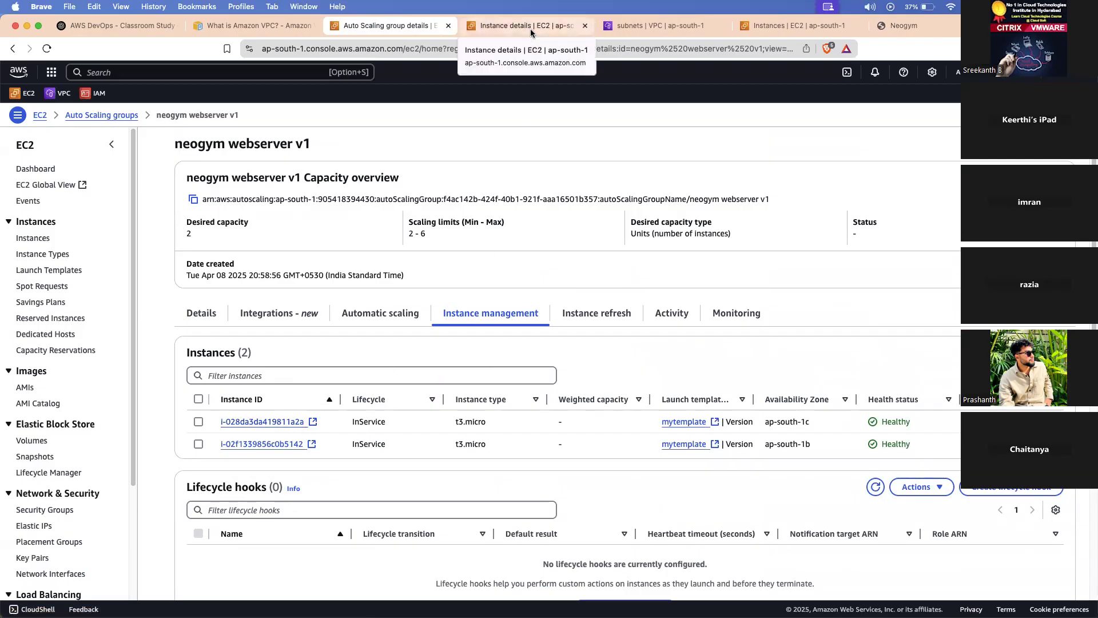
key("super+w")
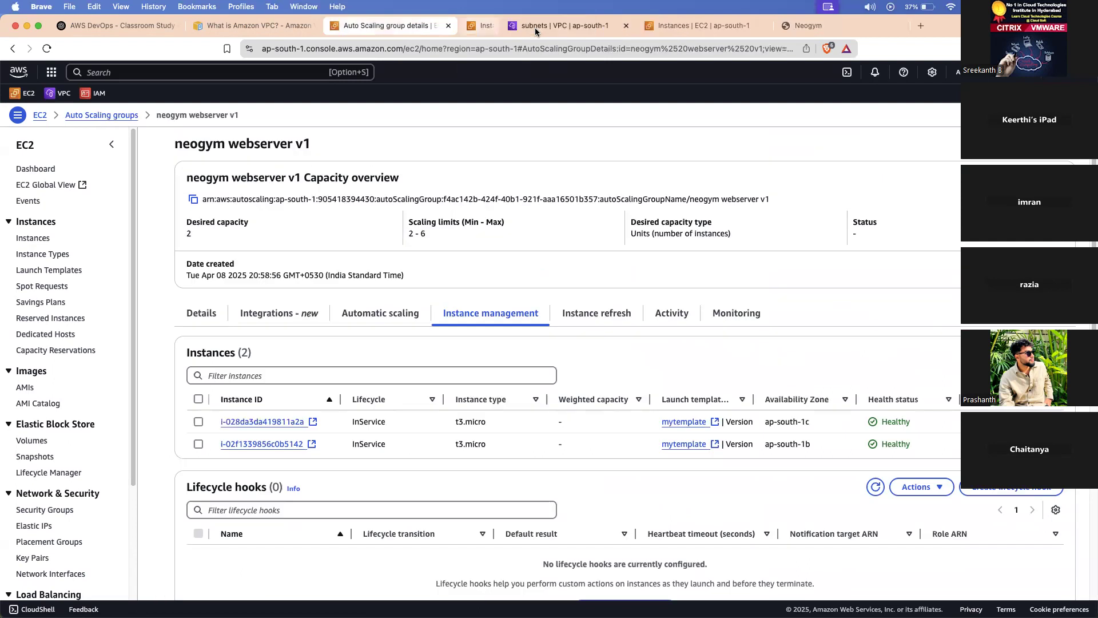
Go back to the EC2 instances list and reload it to check for replacement instances.
left_click(674, 27)
left_click(560, 169)
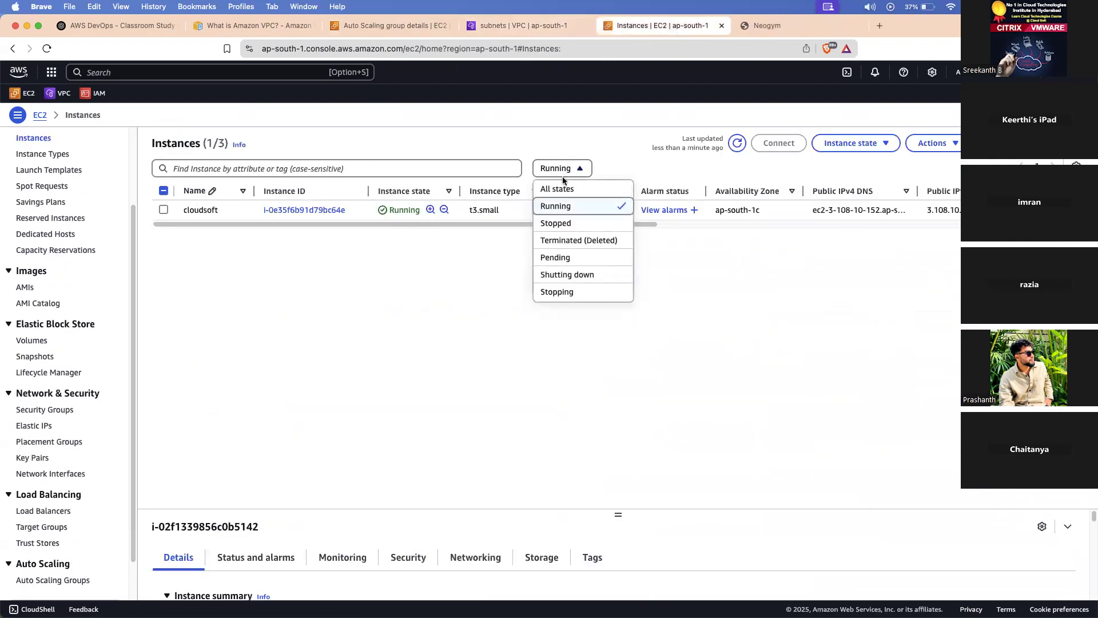
left_click(566, 207)
left_click(737, 143)
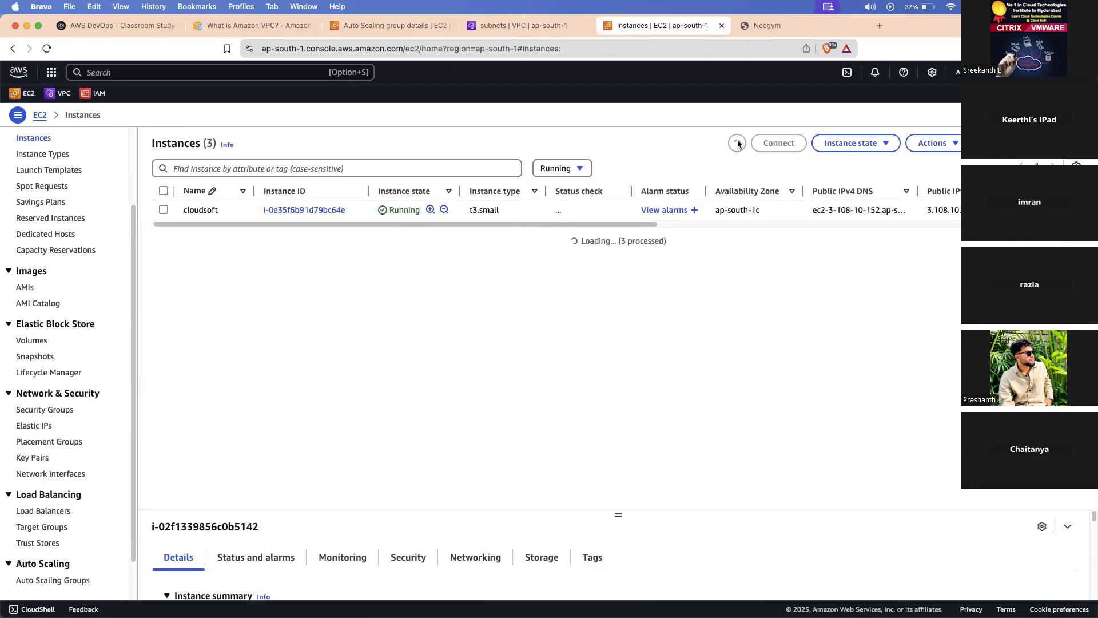
left_click(47, 50)
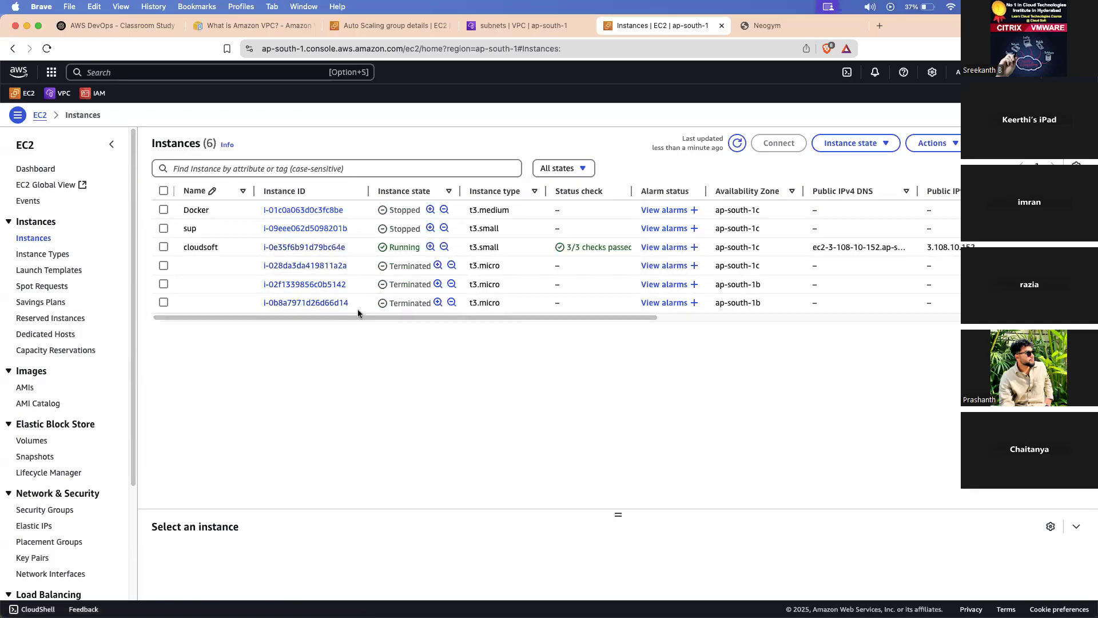
Refresh the EC2 instances list to look for the replacement instances.
left_click(740, 144)
left_click(46, 48)
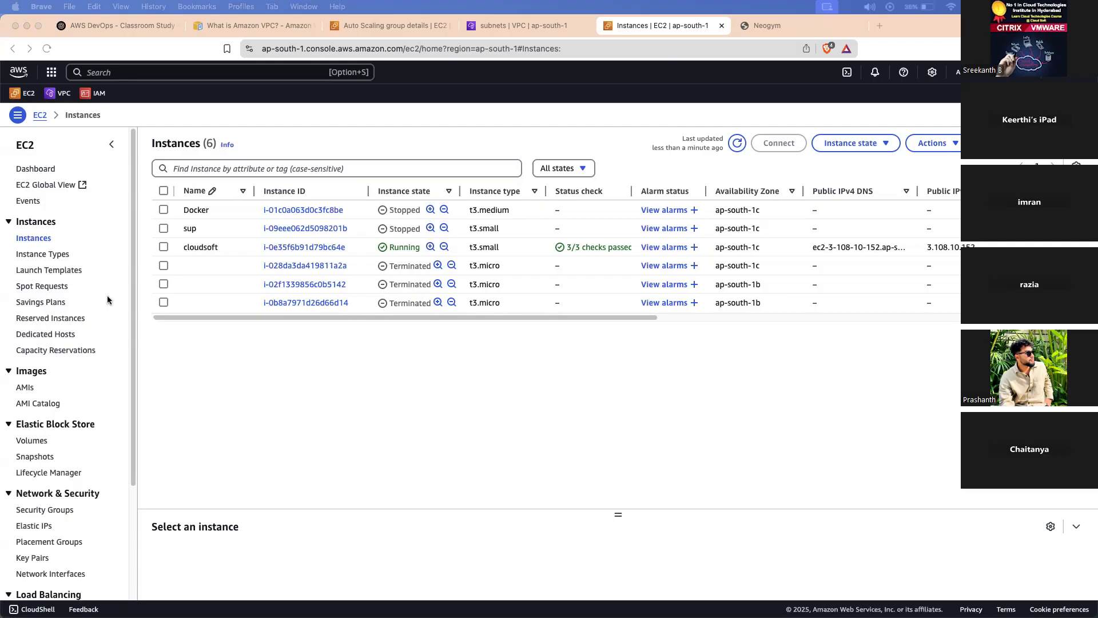
left_click(738, 143)
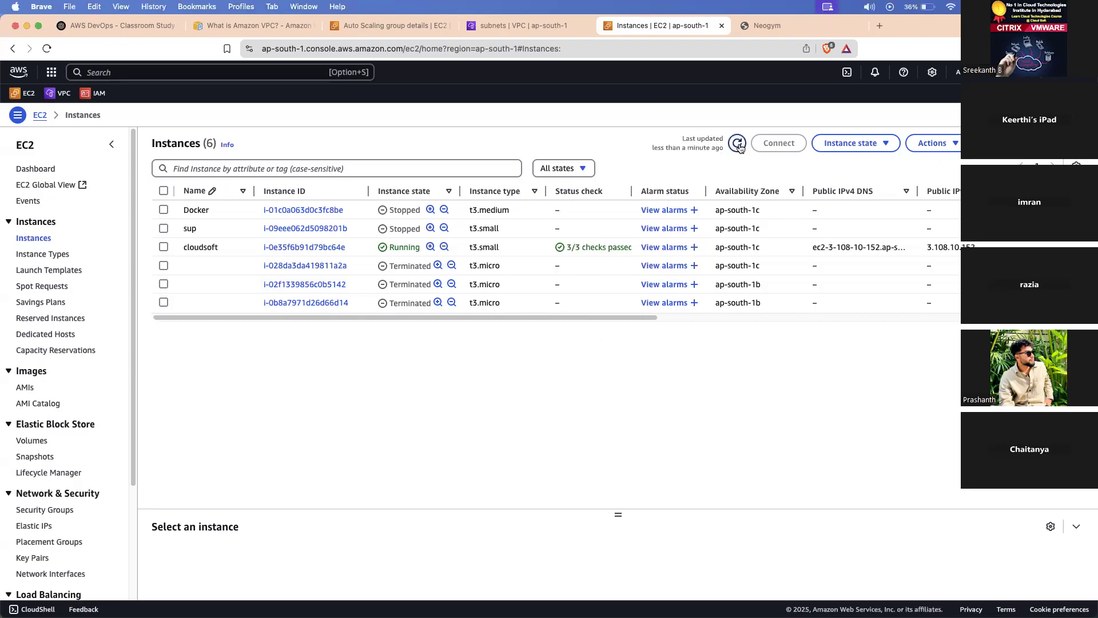
Run an internet speed test on fast.com in a separate page, refreshing the instances list meanwhile, and close the test page.
key("super+t")
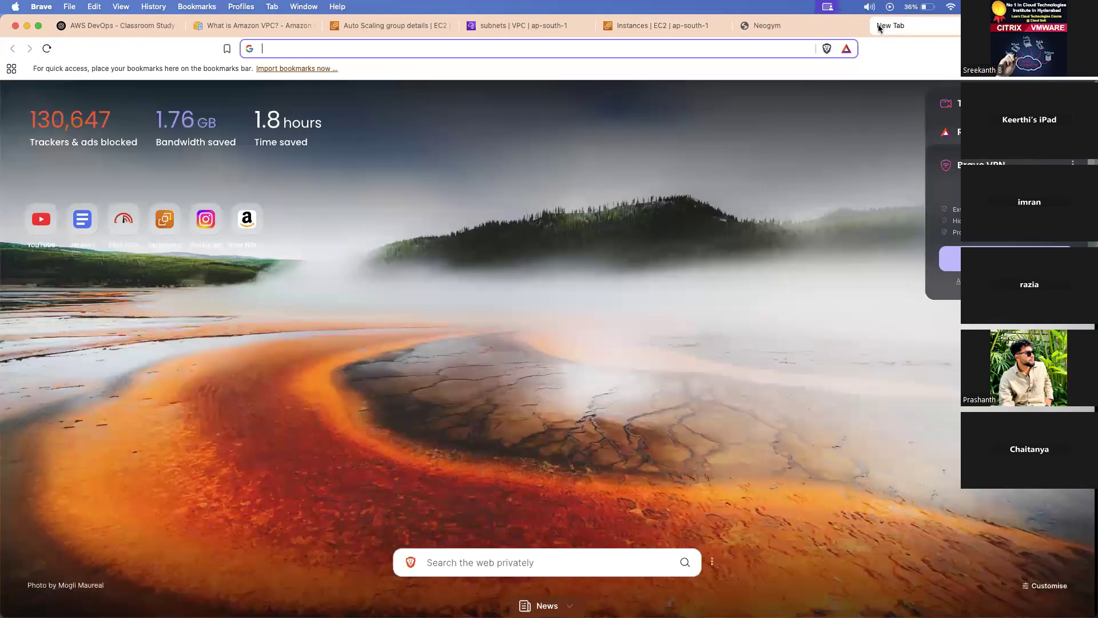
type("fast.com")
key("Return")
left_click(657, 30)
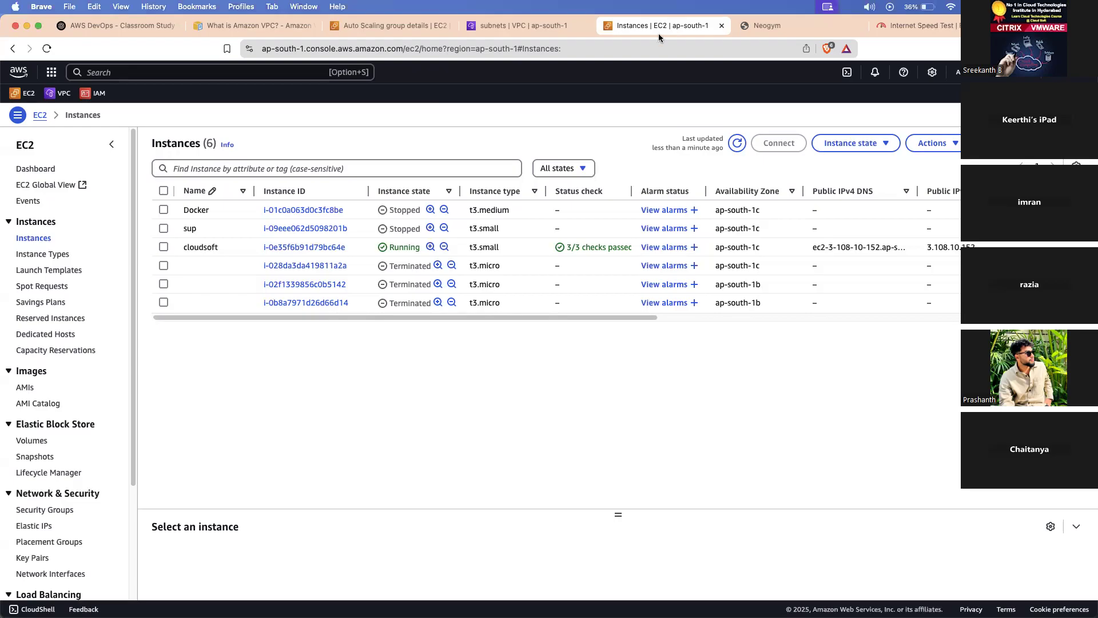
left_click(737, 142)
left_click(892, 26)
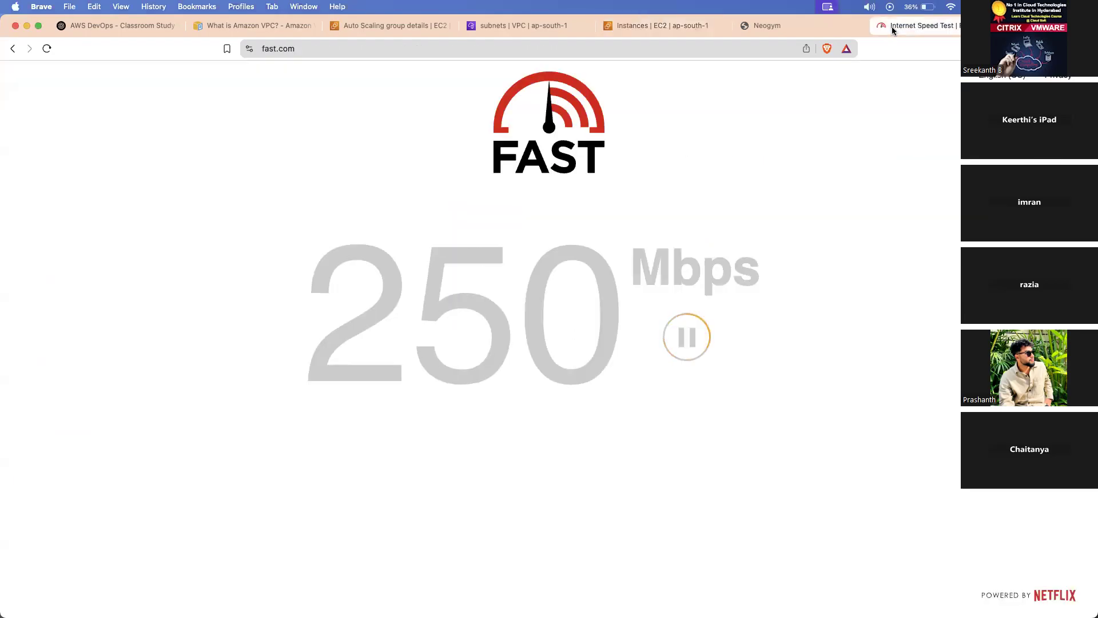
key("super+w")
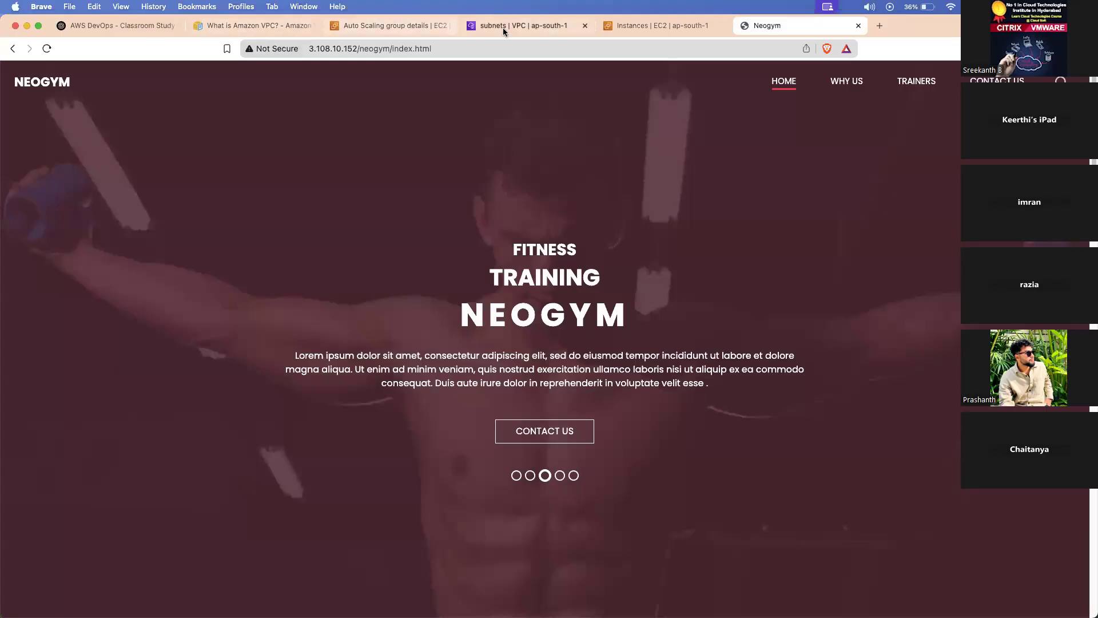
Return to the EC2 instances list and reload the whole page to check again for newly launched instances.
left_click(635, 25)
left_click(736, 142)
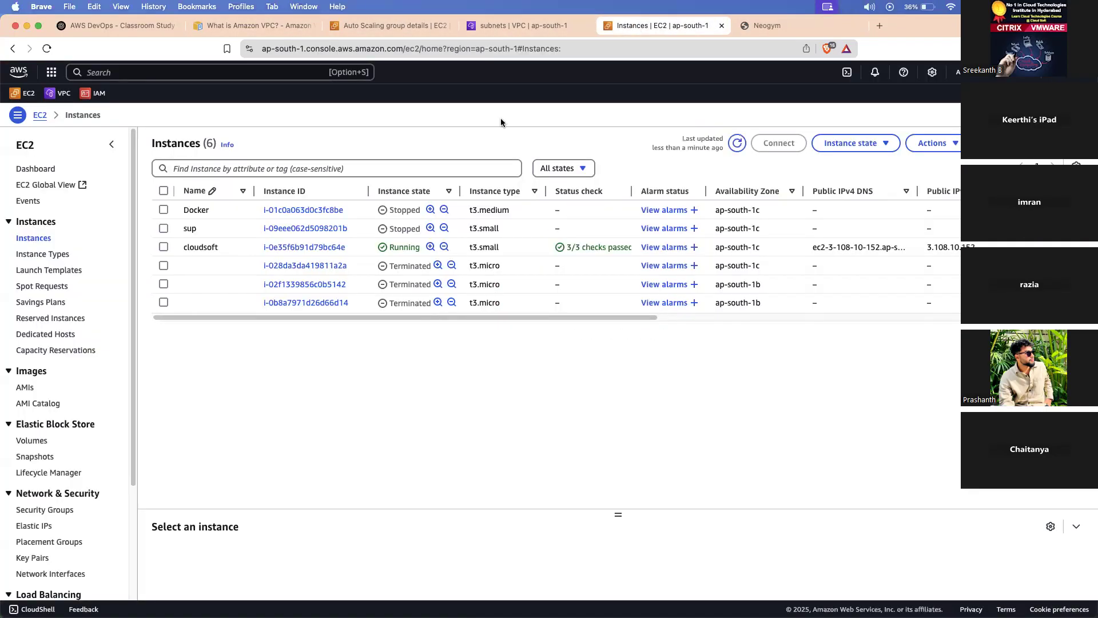
left_click(46, 48)
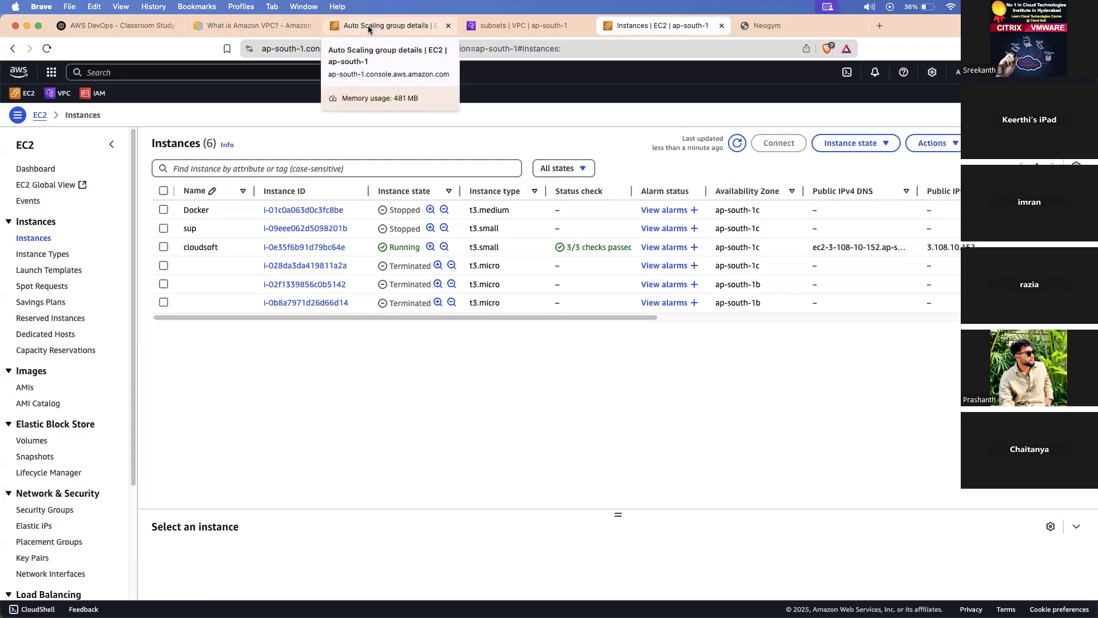
Refresh the instance list of the neogym webserver v1 Auto Scaling group and check the ap-south-1c instance's health status.
left_click(369, 25)
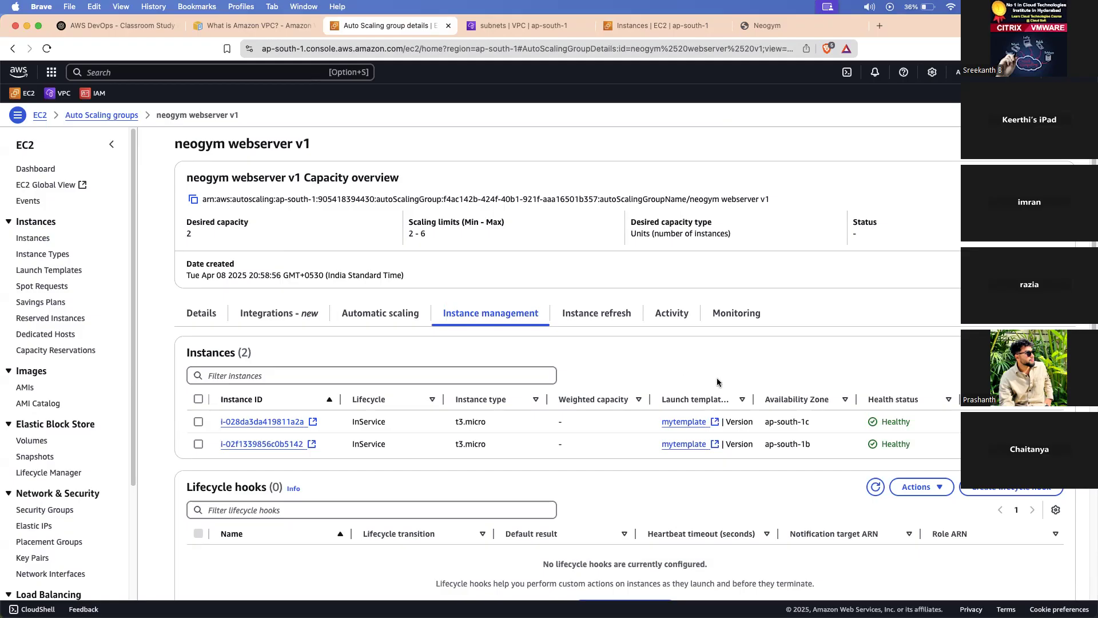
left_click(1030, 353)
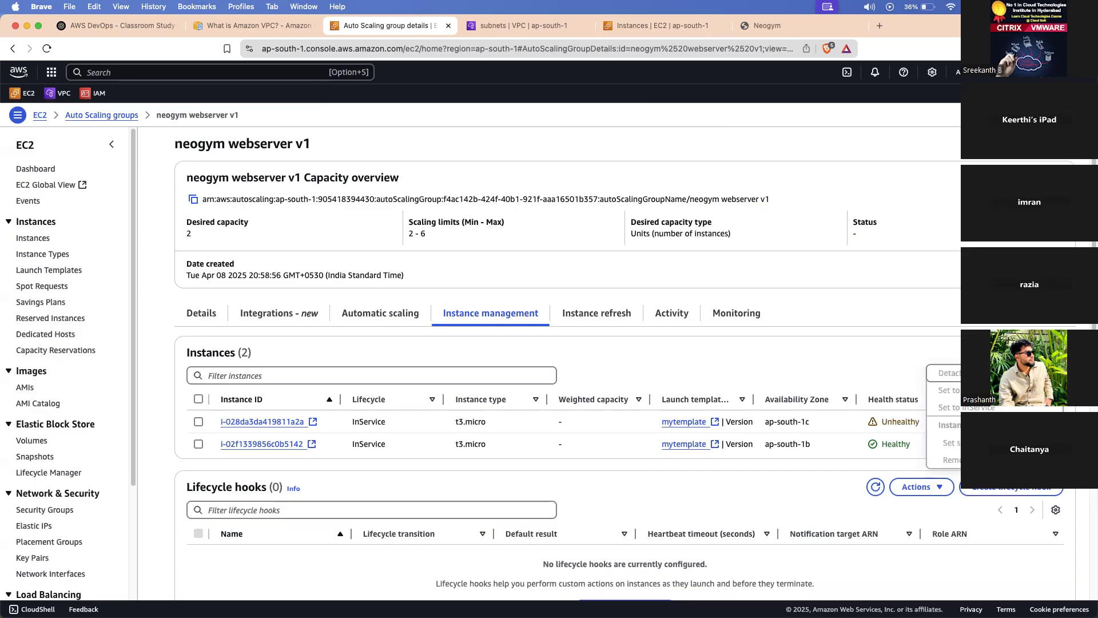
left_click(1030, 353)
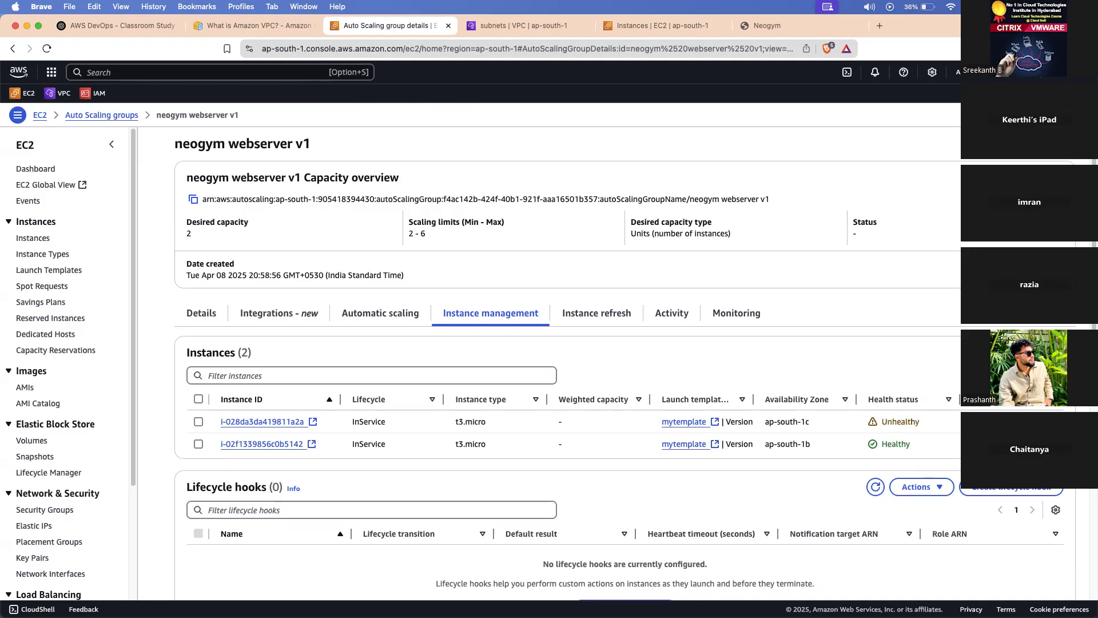
left_click_drag(872, 425, 932, 411)
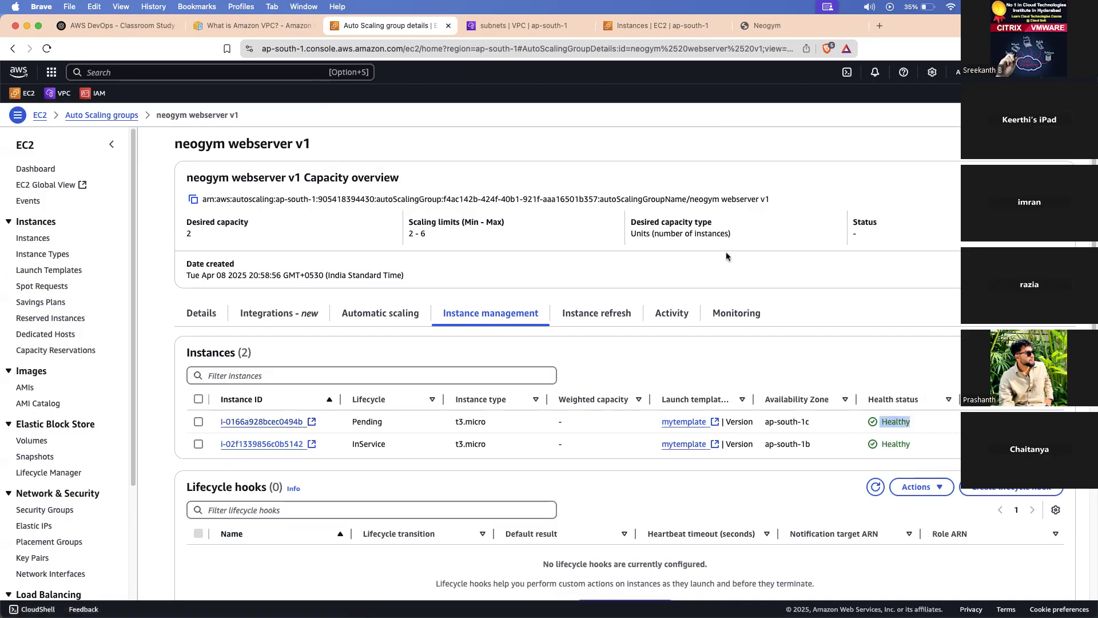
Refresh the EC2 instances list and identify the replacement instance by its ID.
left_click(650, 27)
left_click(738, 144)
left_click_drag(346, 267, 316, 266)
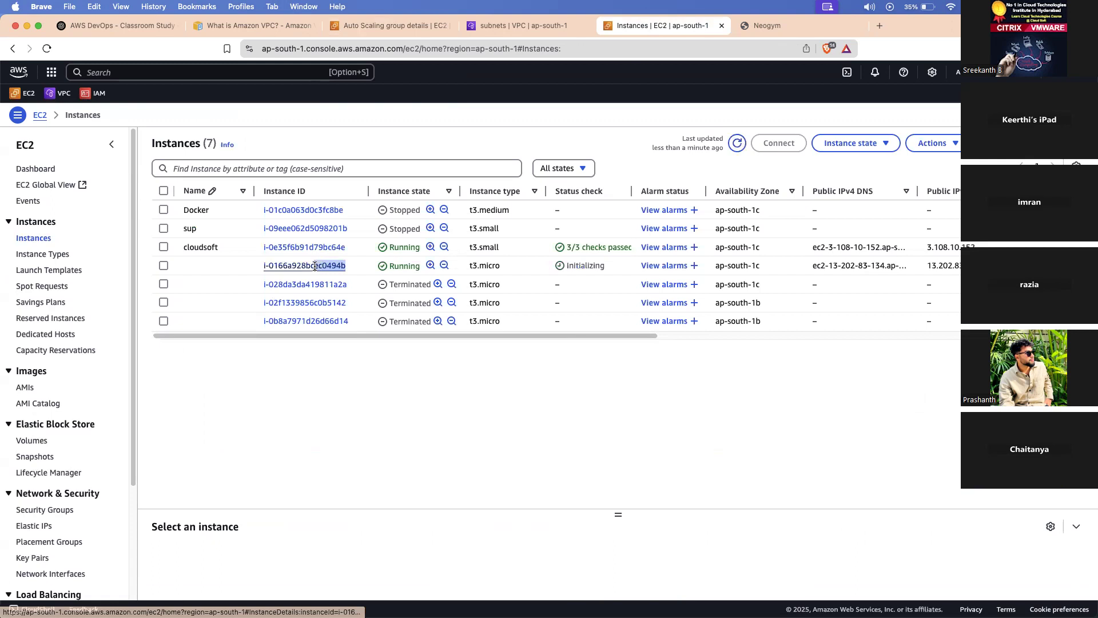
Close the VPC subnets page and return to the EC2 instances list.
left_click(569, 26)
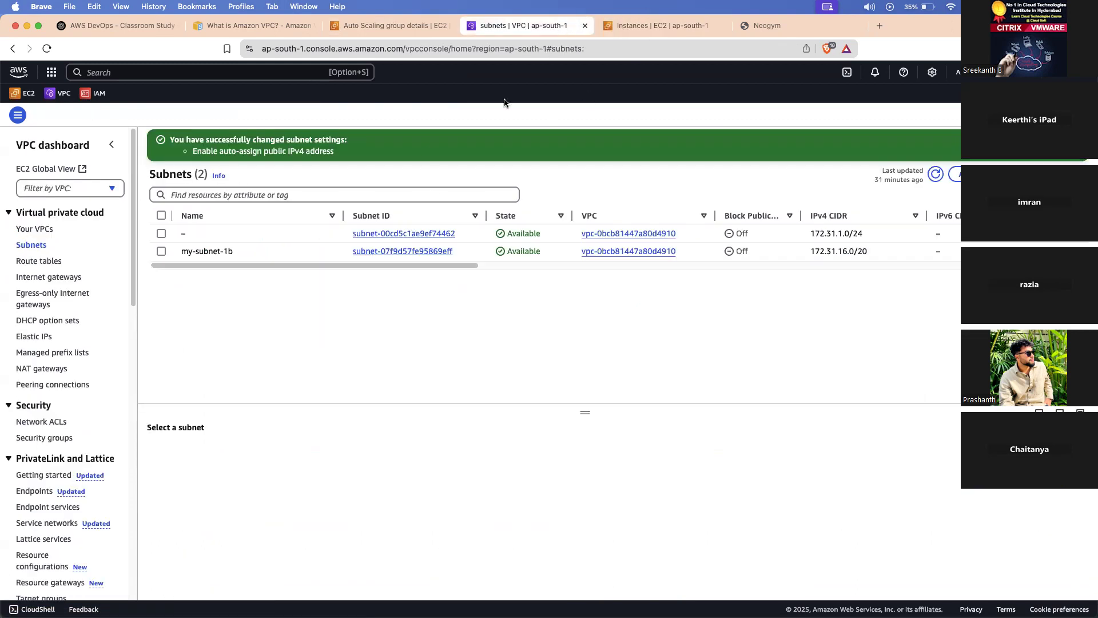
left_click(634, 27)
left_click(585, 26)
left_click(399, 27)
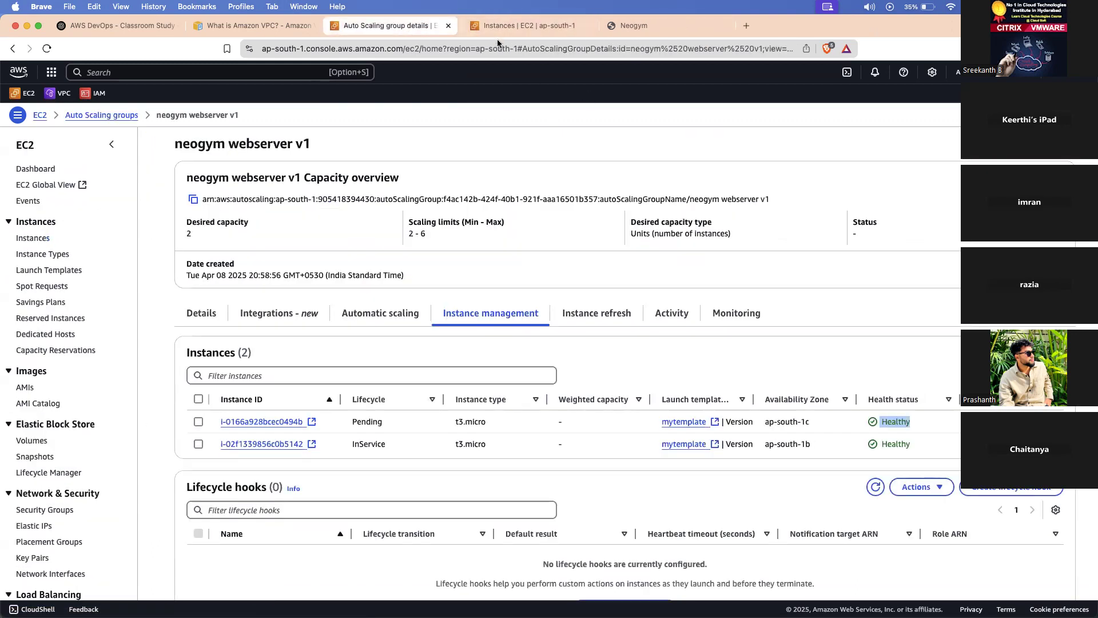
left_click(521, 25)
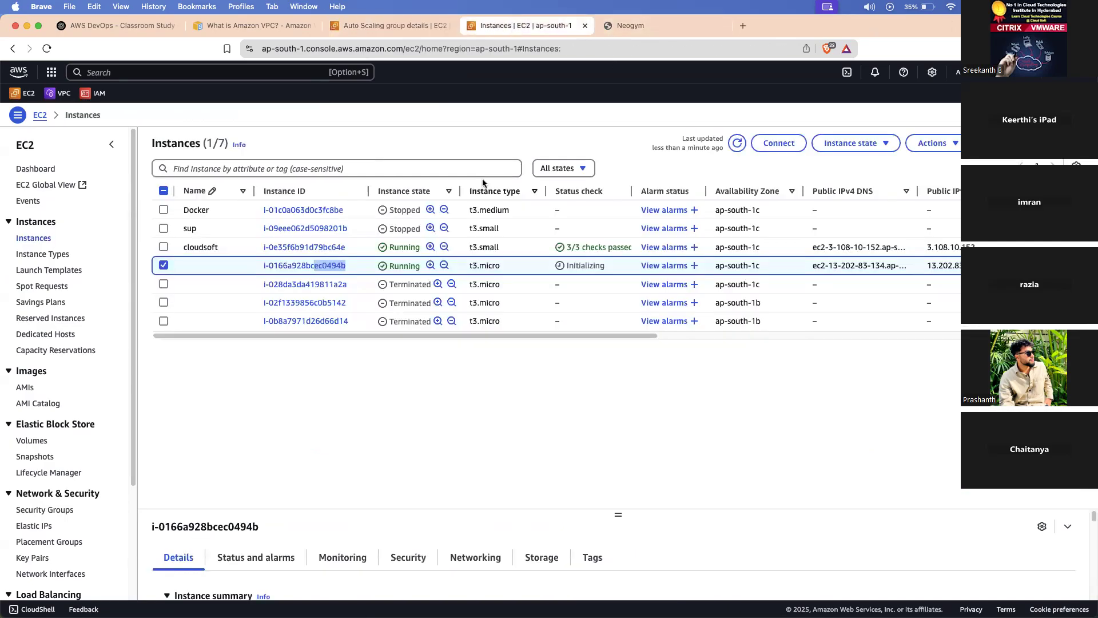
Open the details of the new t3.micro instance in ap-south-1c and check its public IPv4 address.
left_click(307, 378)
left_click(305, 265)
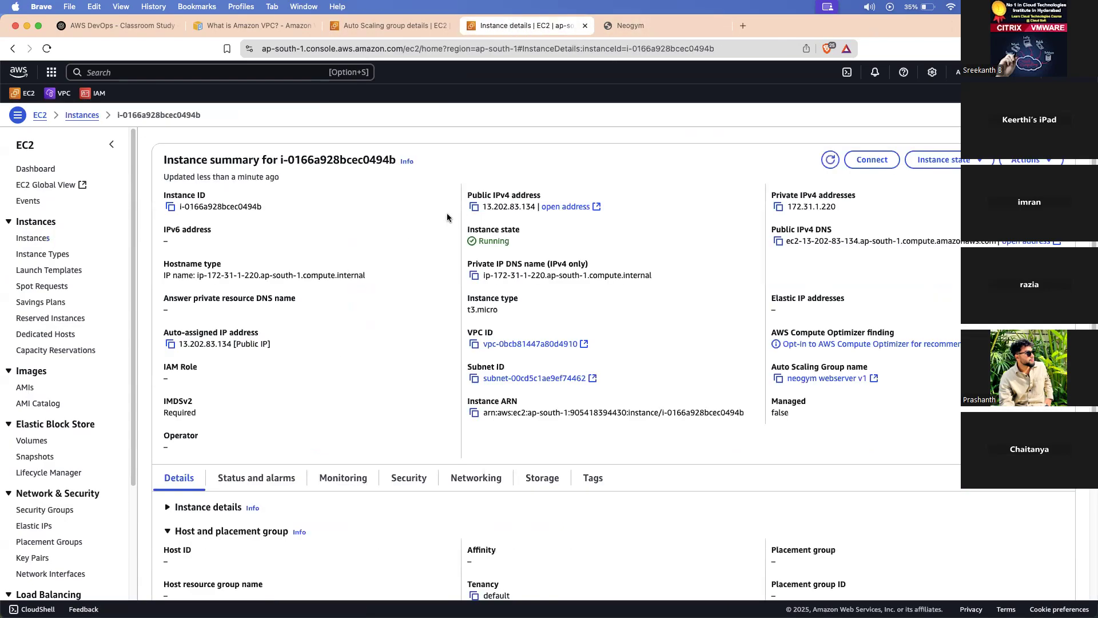
left_click(474, 207)
left_click_drag(620, 214, 459, 197)
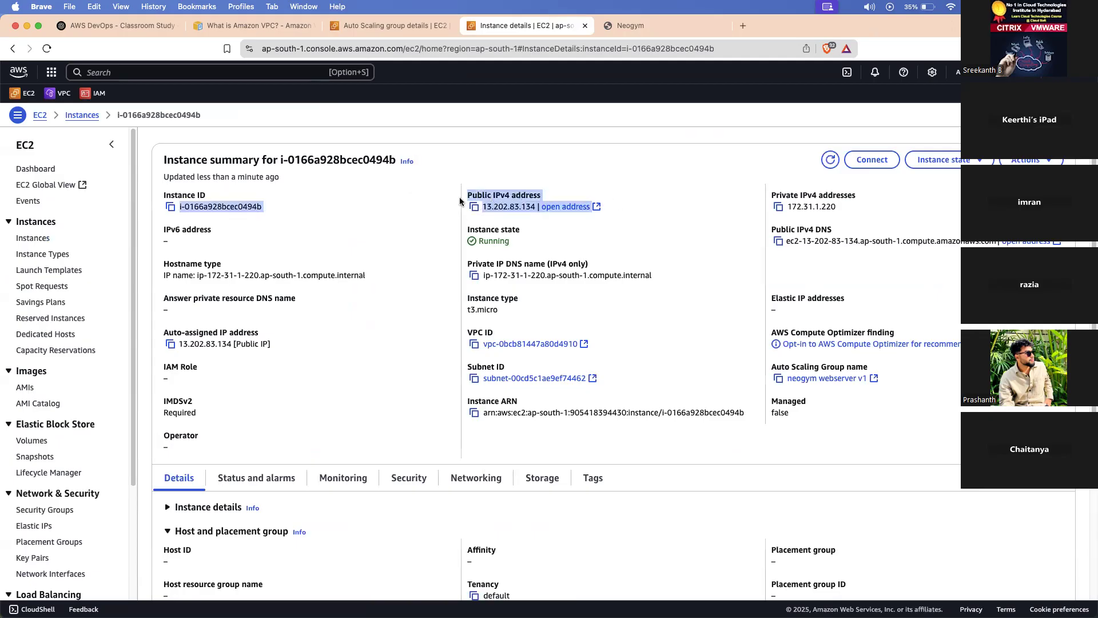
left_click(614, 189)
left_click_drag(620, 201, 457, 198)
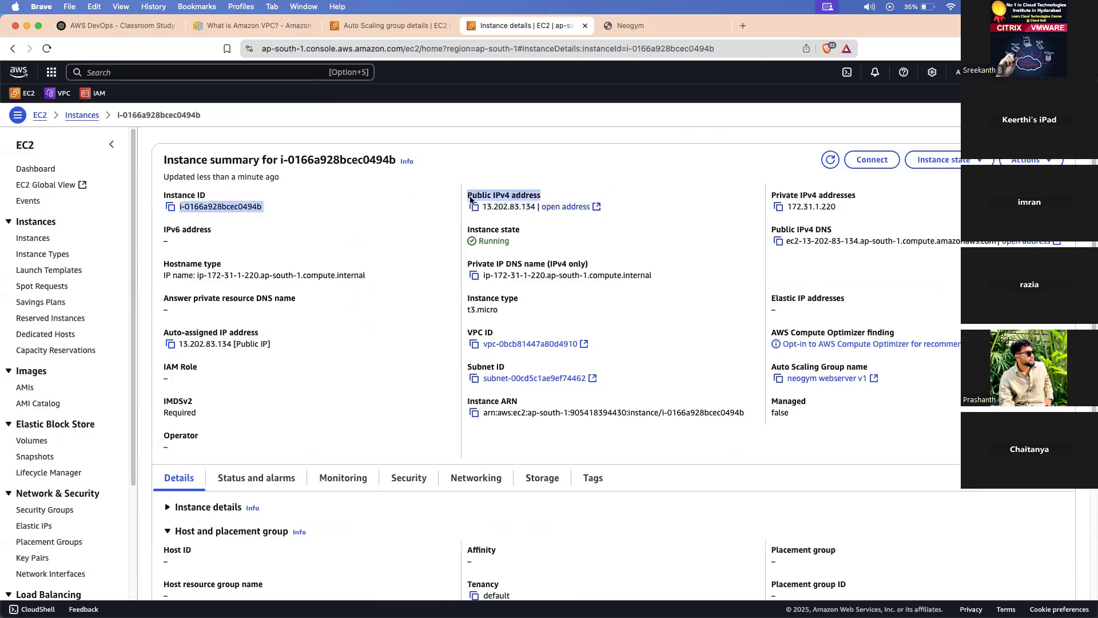
left_click(578, 186)
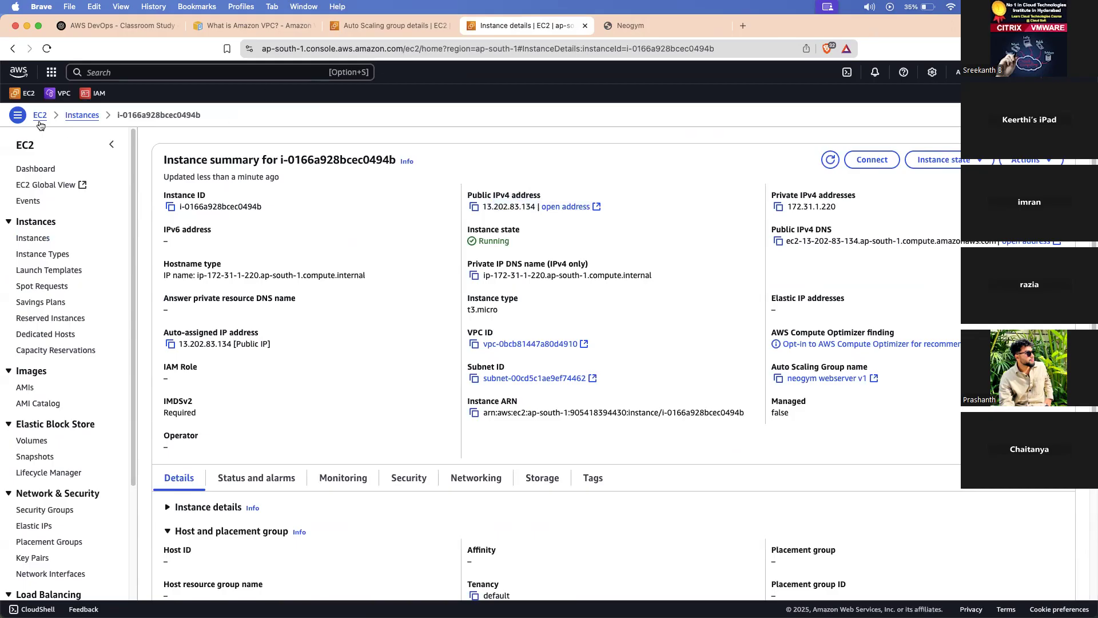
Refresh the instances list, reopen the new ap-south-1c instance, and check its subnet's details and Availability Zone.
left_click(75, 116)
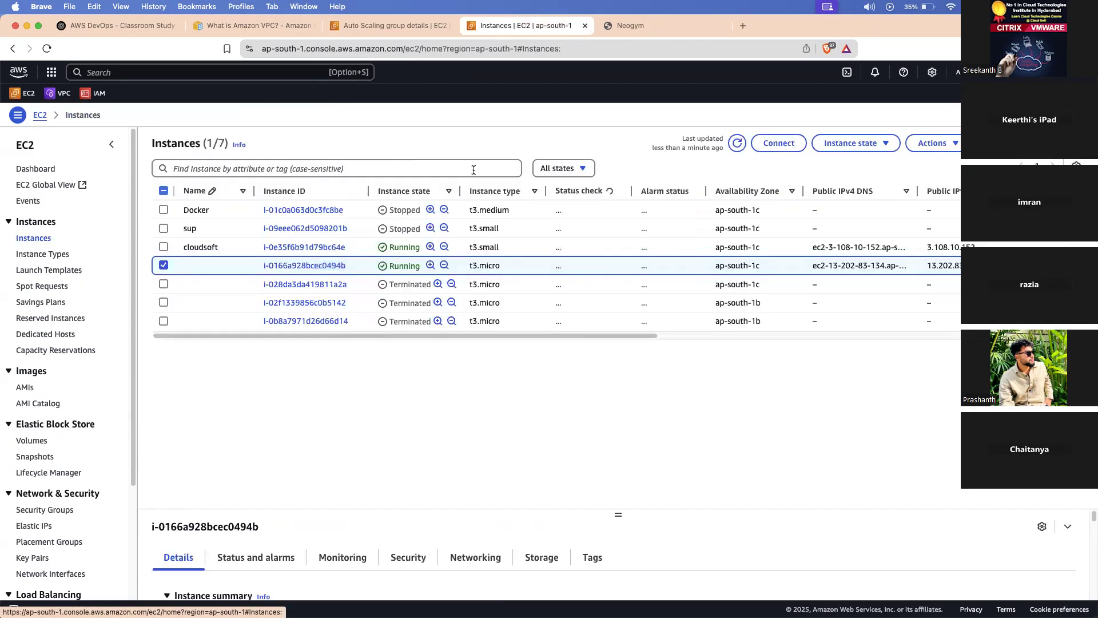
left_click(738, 144)
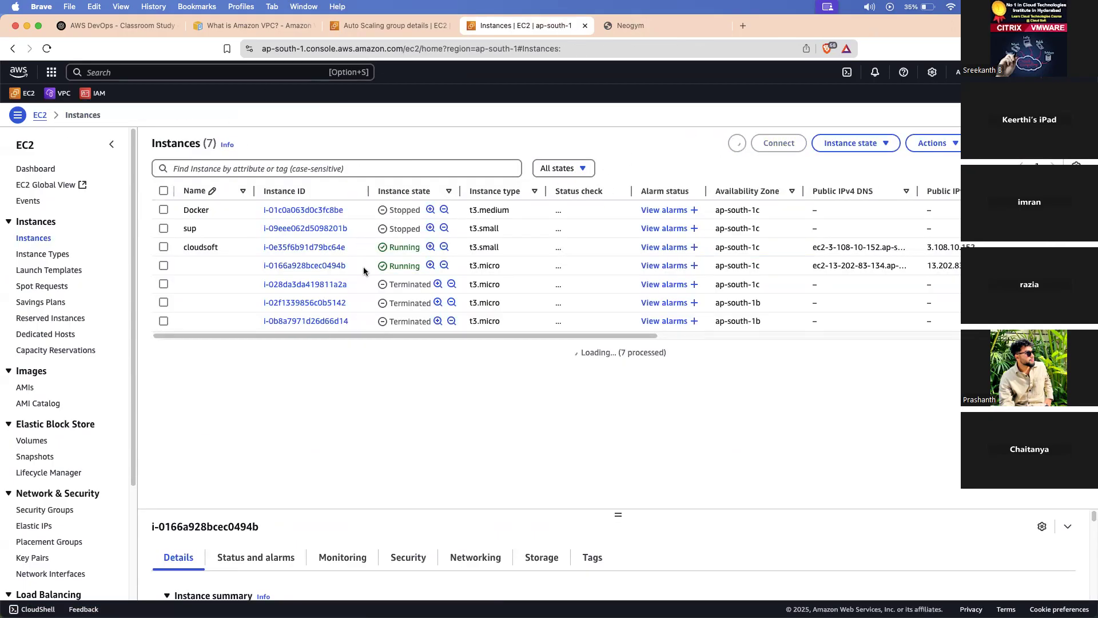
left_click(316, 265)
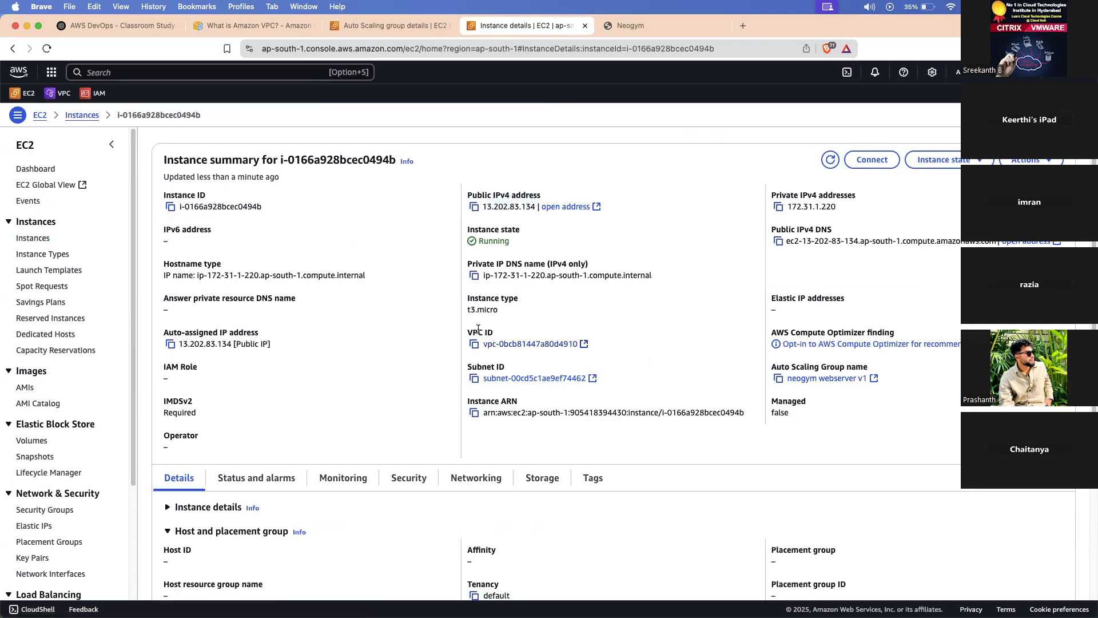
key("super+f")
type("subn")
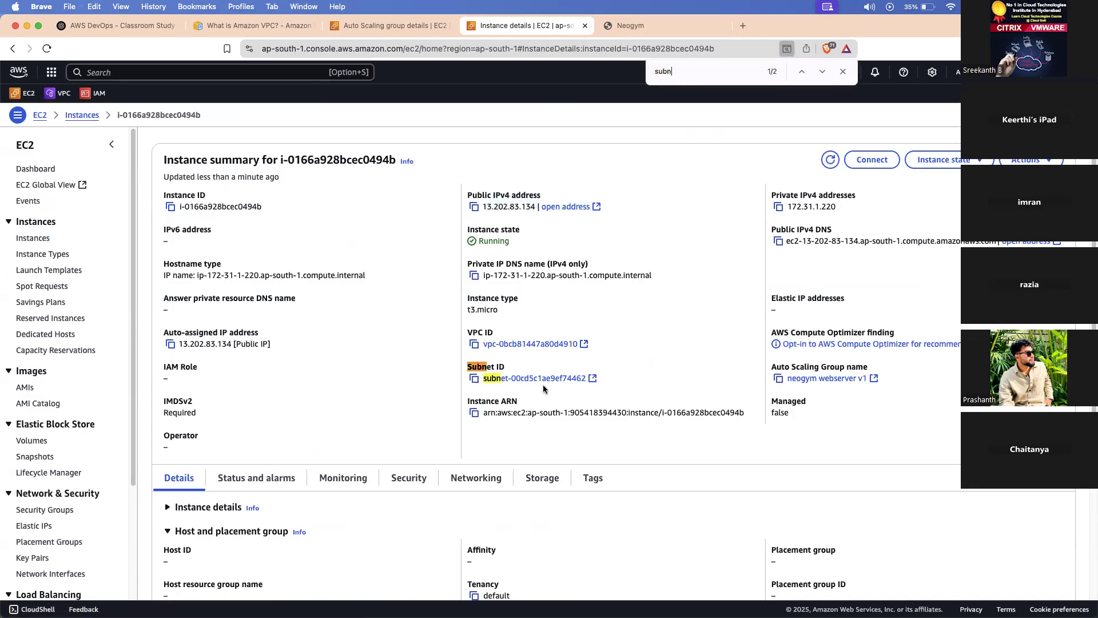
left_click(583, 378)
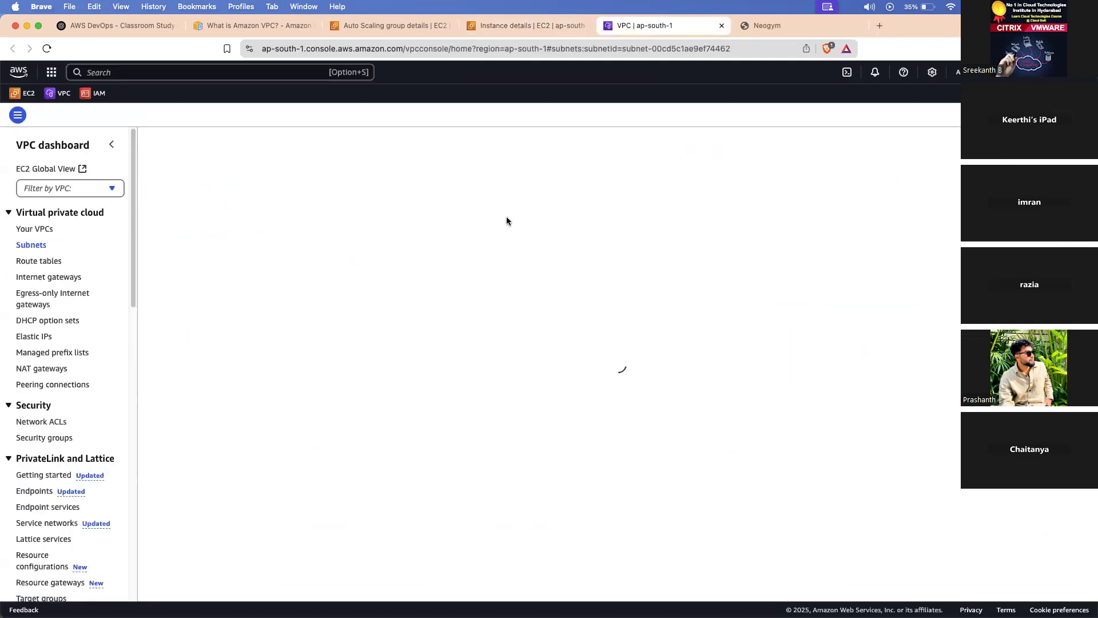
left_click_drag(458, 240, 691, 241)
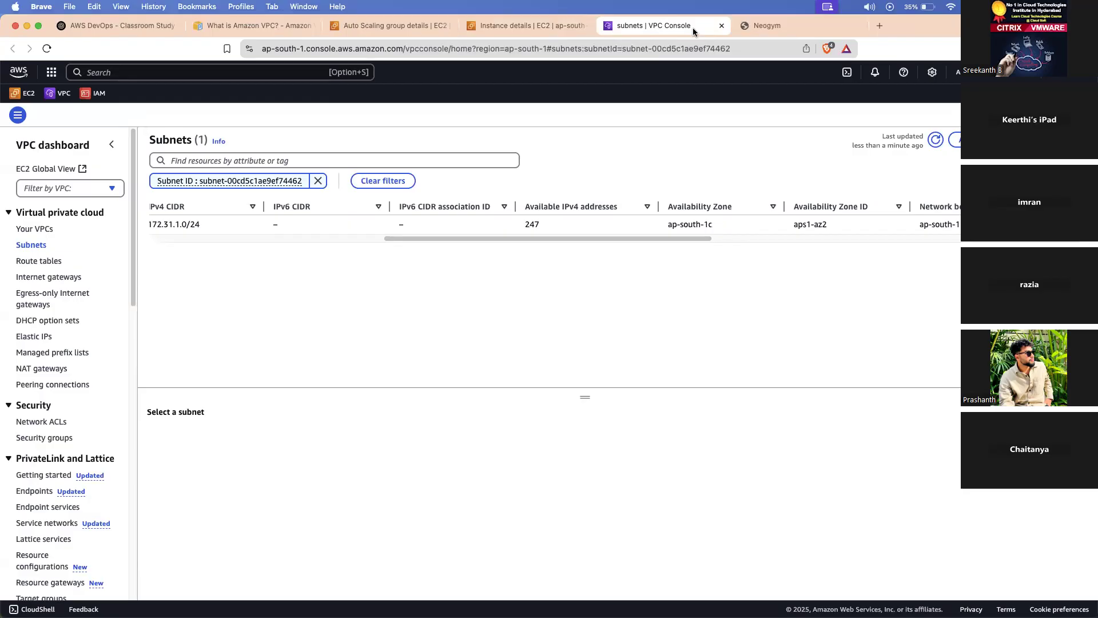
left_click(722, 26)
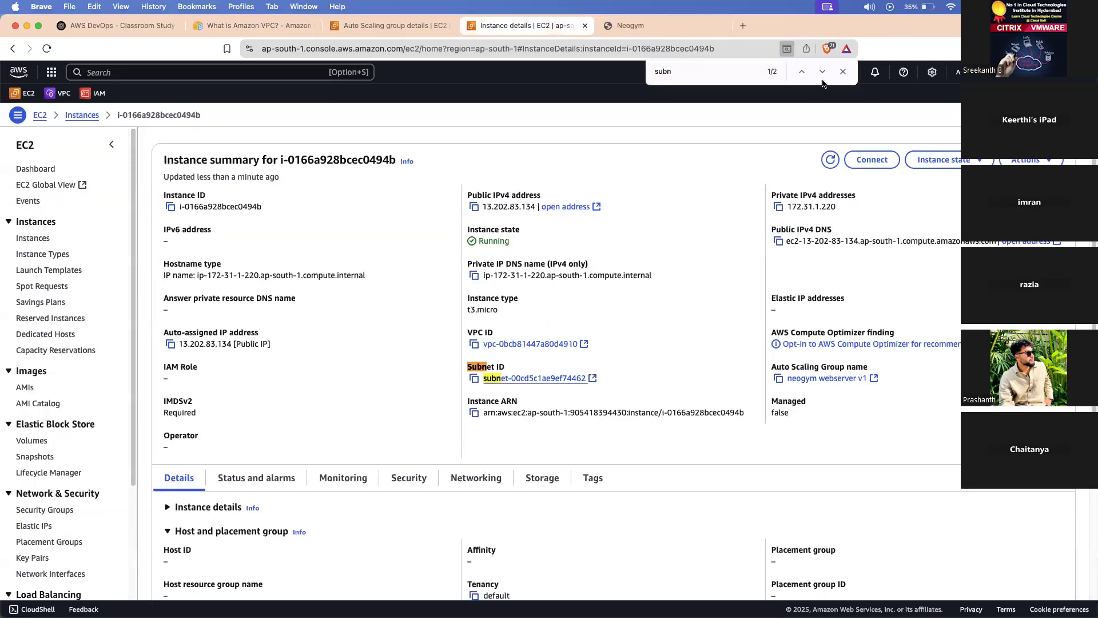
Close the page text search and refresh the EC2 instances list to look for the second replacement instance.
left_click(843, 72)
left_click(82, 115)
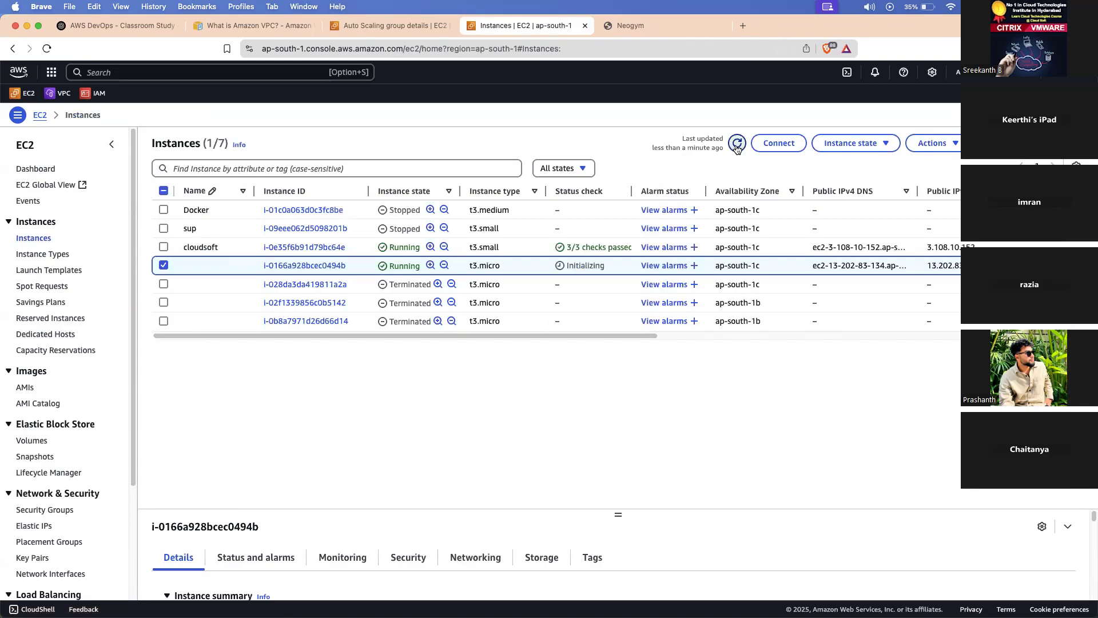
left_click(737, 144)
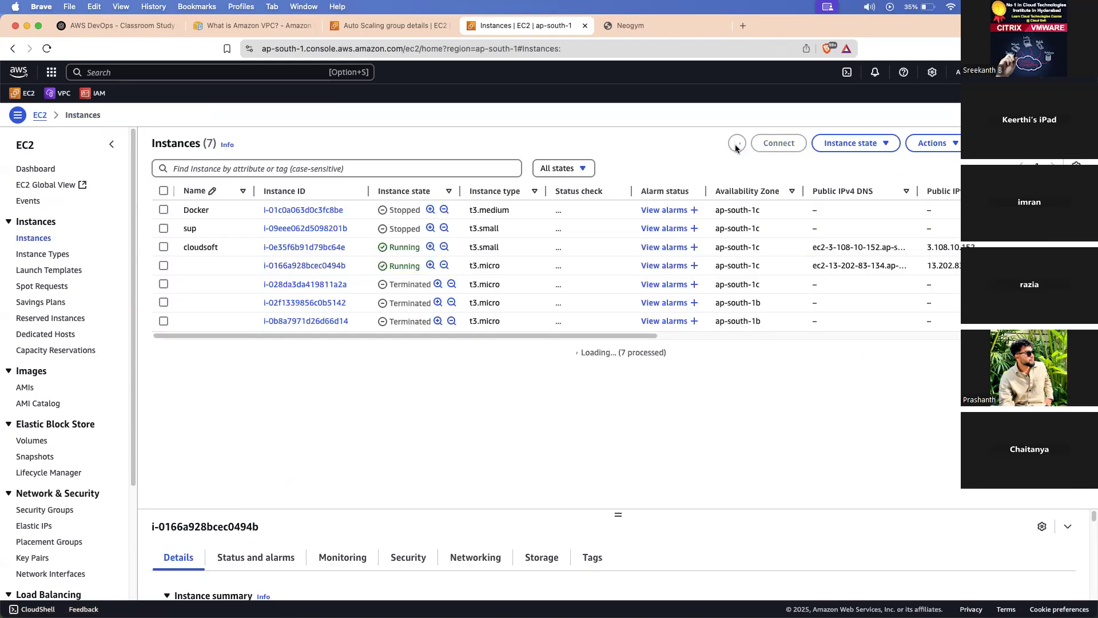
left_click(737, 143)
left_click(737, 145)
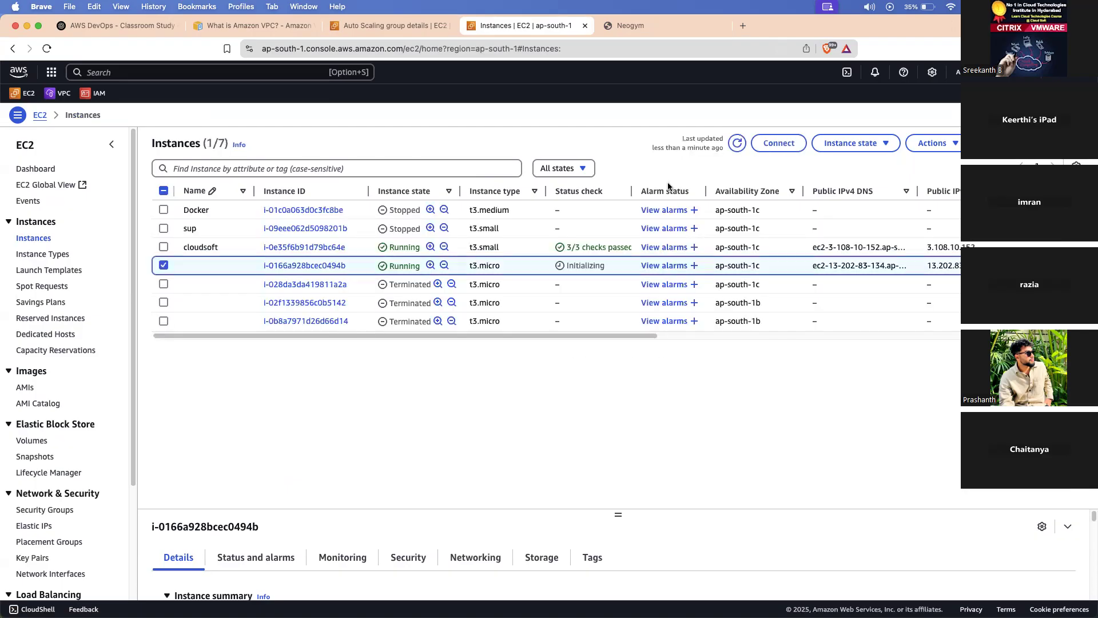
From the neogym webserver v1 group, inspect the ap-south-1b instance's details, close them, and check its health status.
left_click(407, 26)
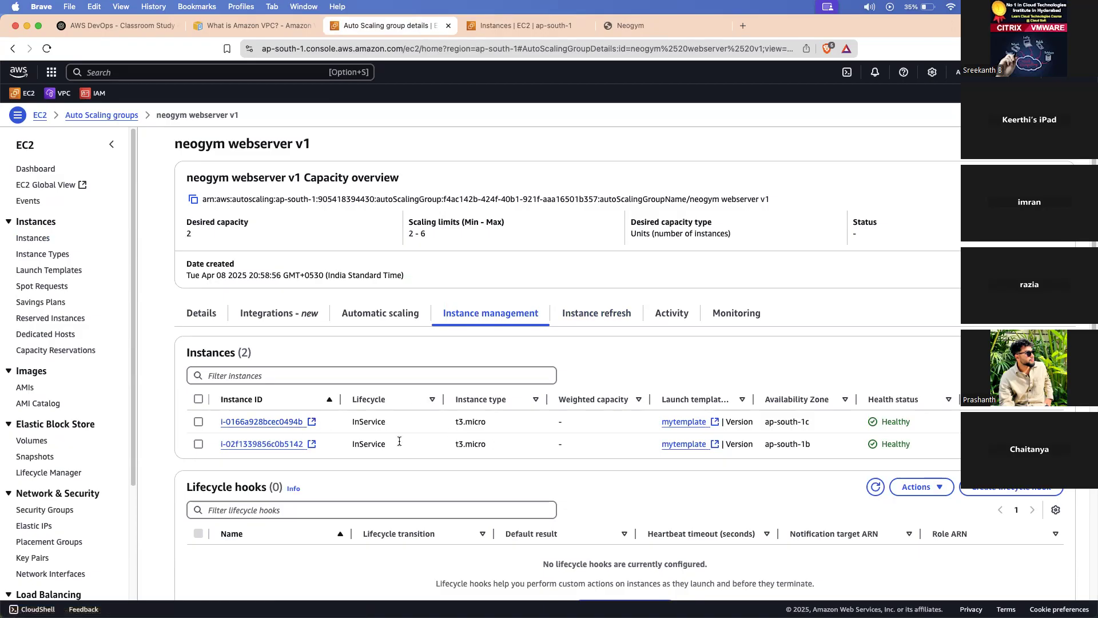
left_click(291, 444)
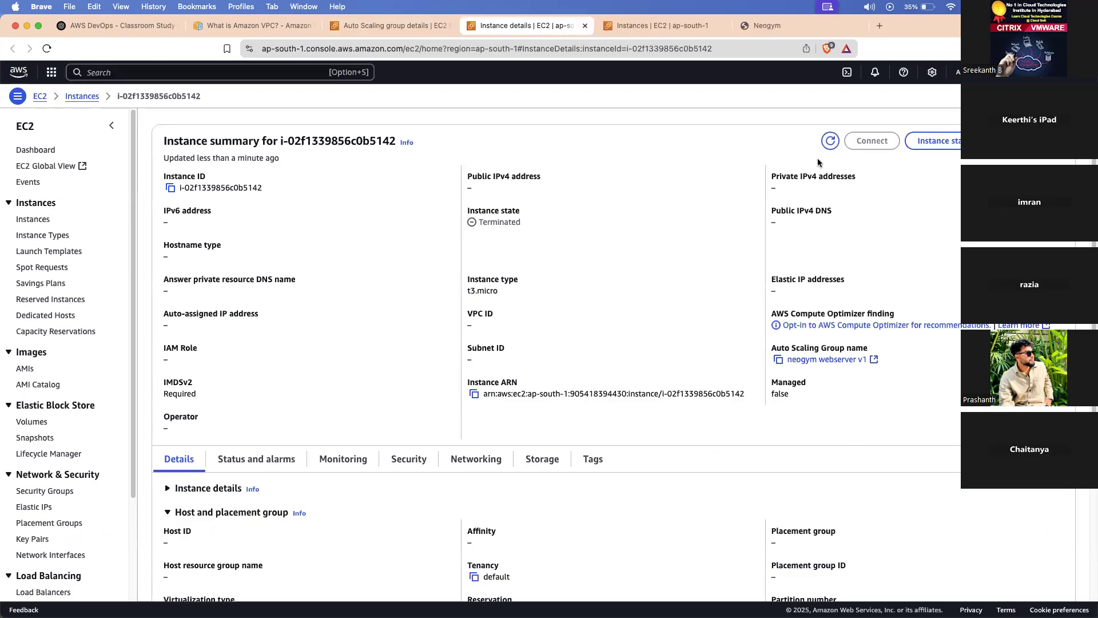
left_click(830, 159)
left_click_drag(864, 204, 166, 171)
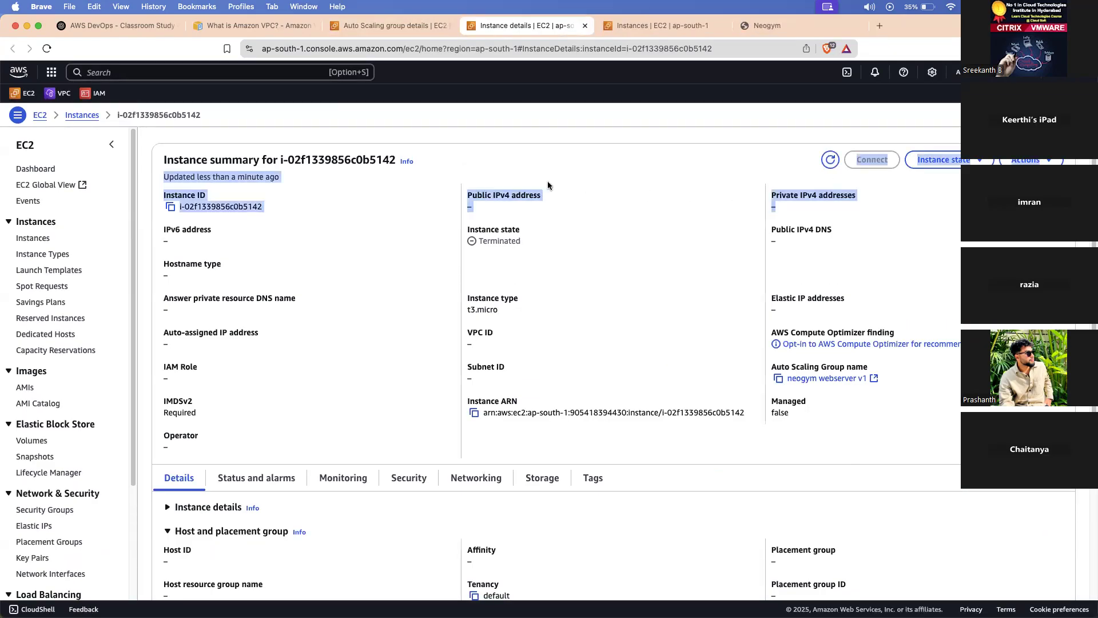
key("super+w")
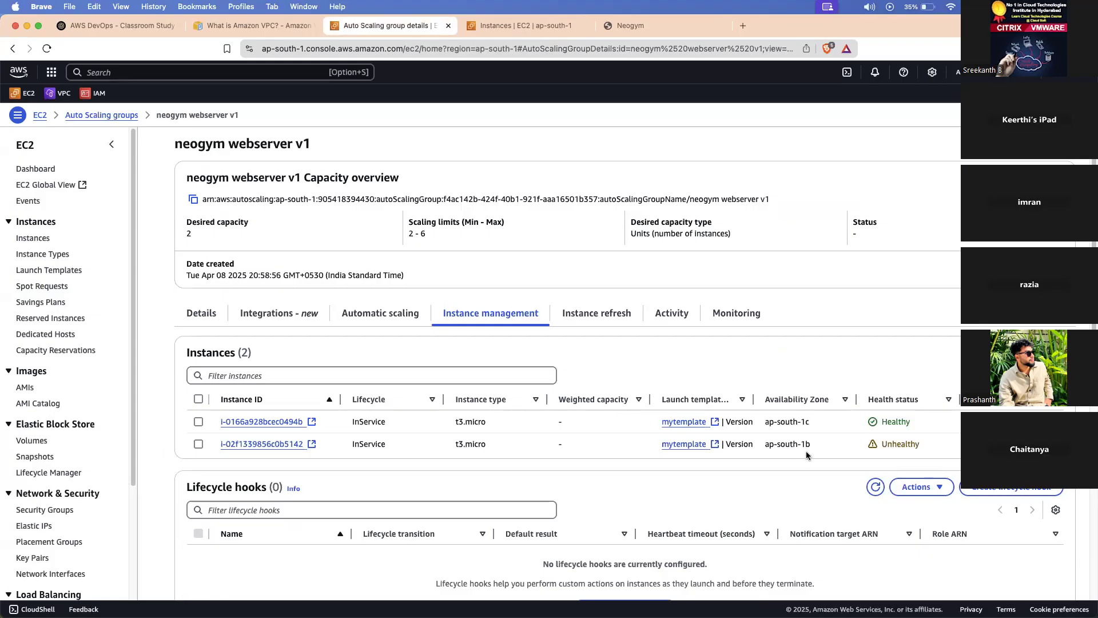
double_click(902, 445)
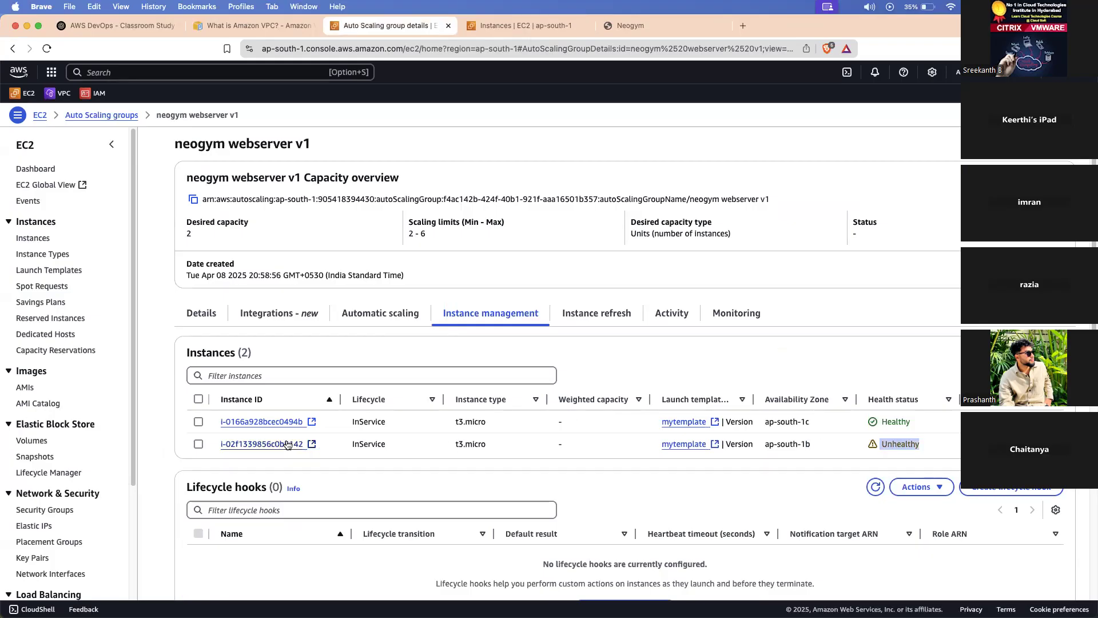
Open the details of the replacement instance in my-subnet-1b and review its summary, host placement and capacity reservation information.
left_click(199, 399)
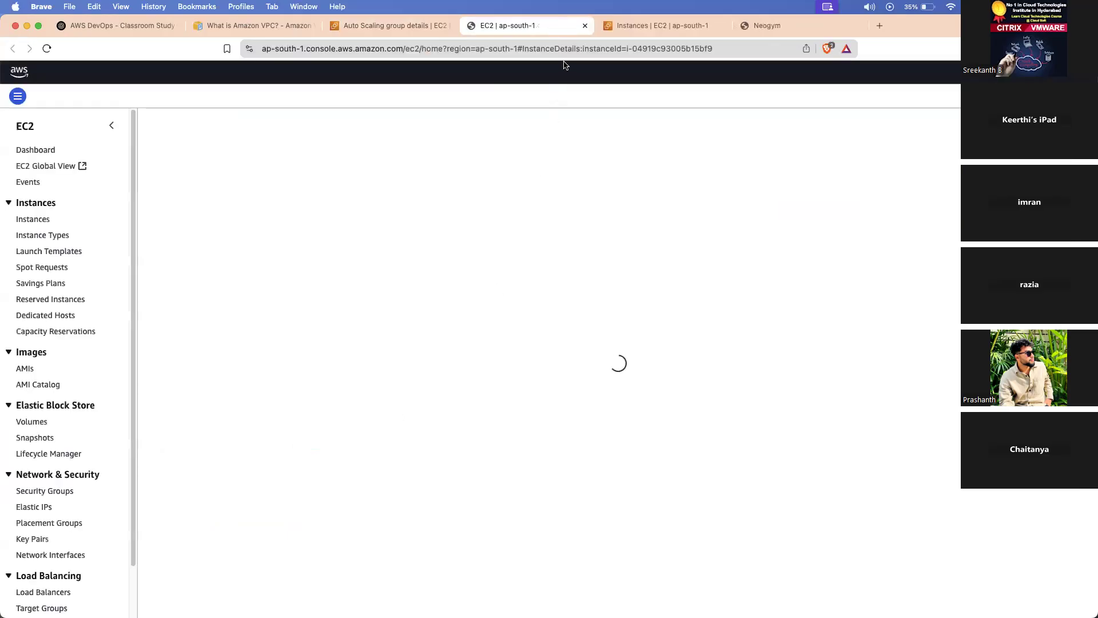
left_click_drag(609, 214, 586, 164)
left_click(585, 165)
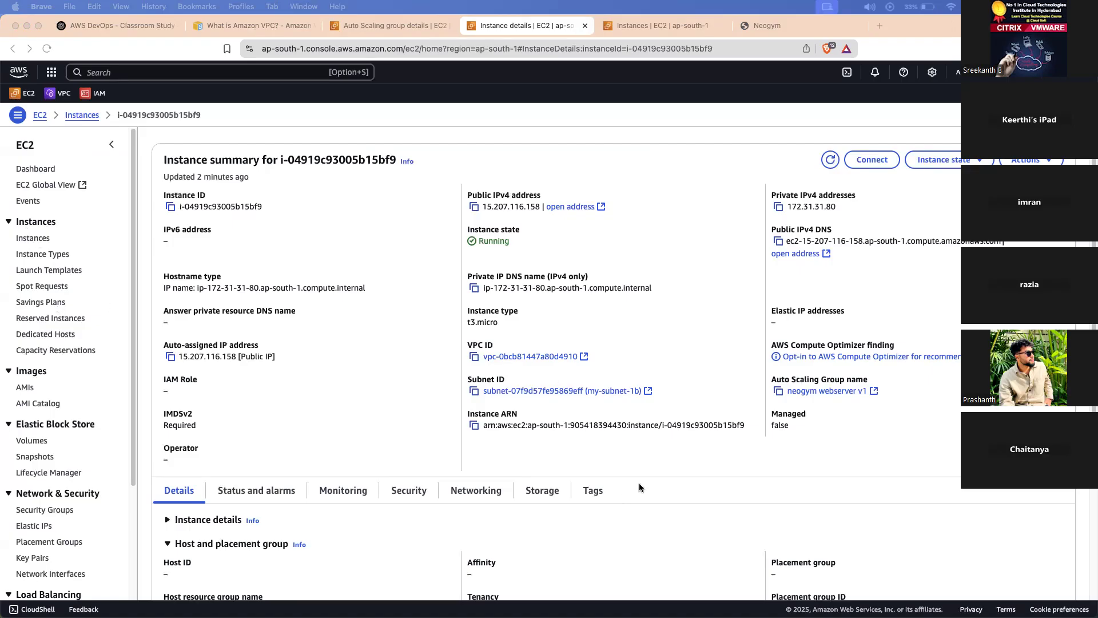
scroll(657, 446, "down", 3)
scroll(657, 448, "down", 1)
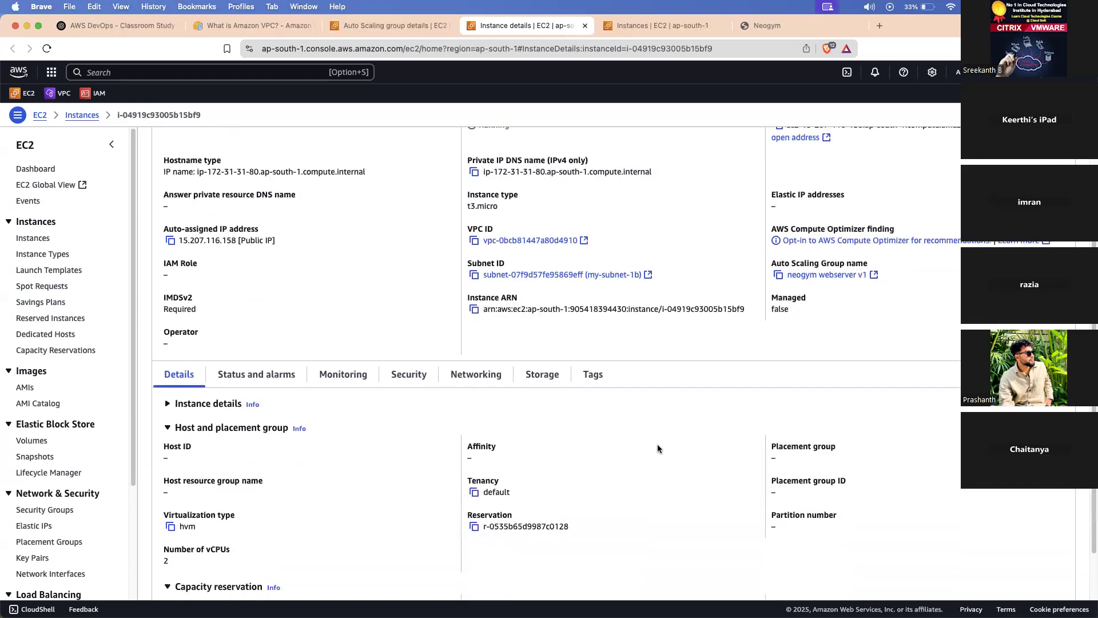
scroll(658, 444, "down", 2)
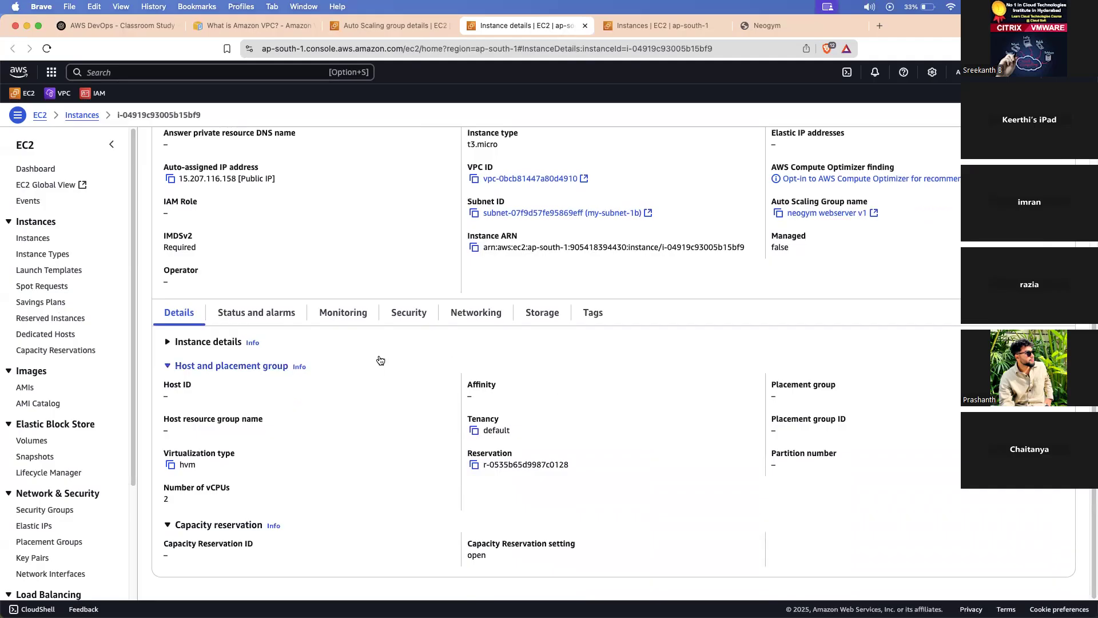
Copy the replacement instance's public IPv4 address, switch to Terminal, and clear its output.
scroll(439, 372, "up", 5)
left_click(473, 186)
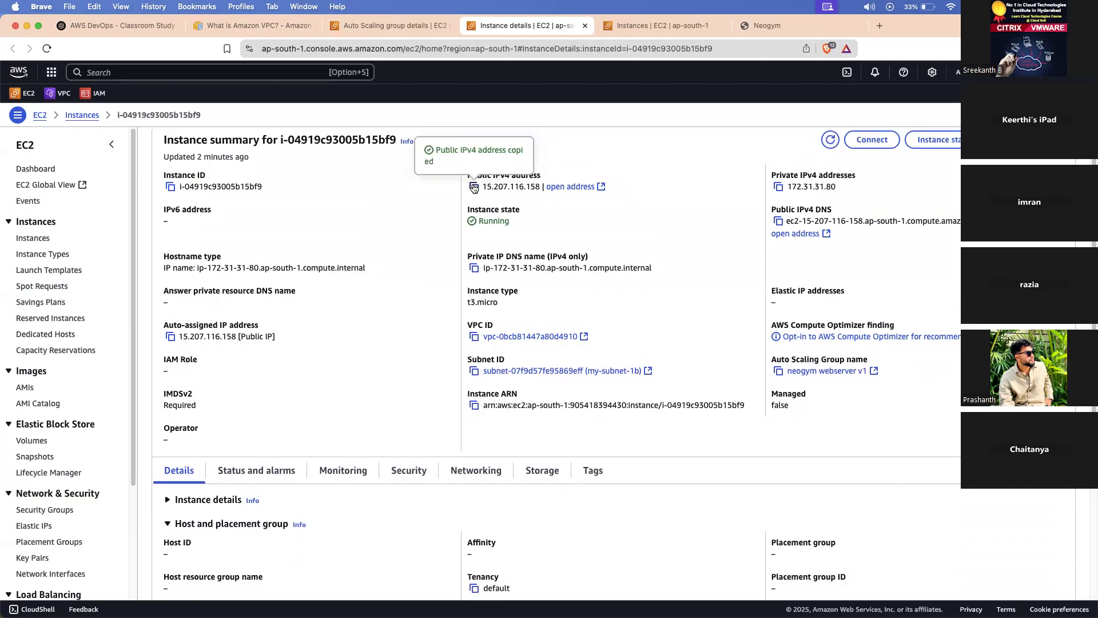
key("ctrl+Up")
left_click(556, 195)
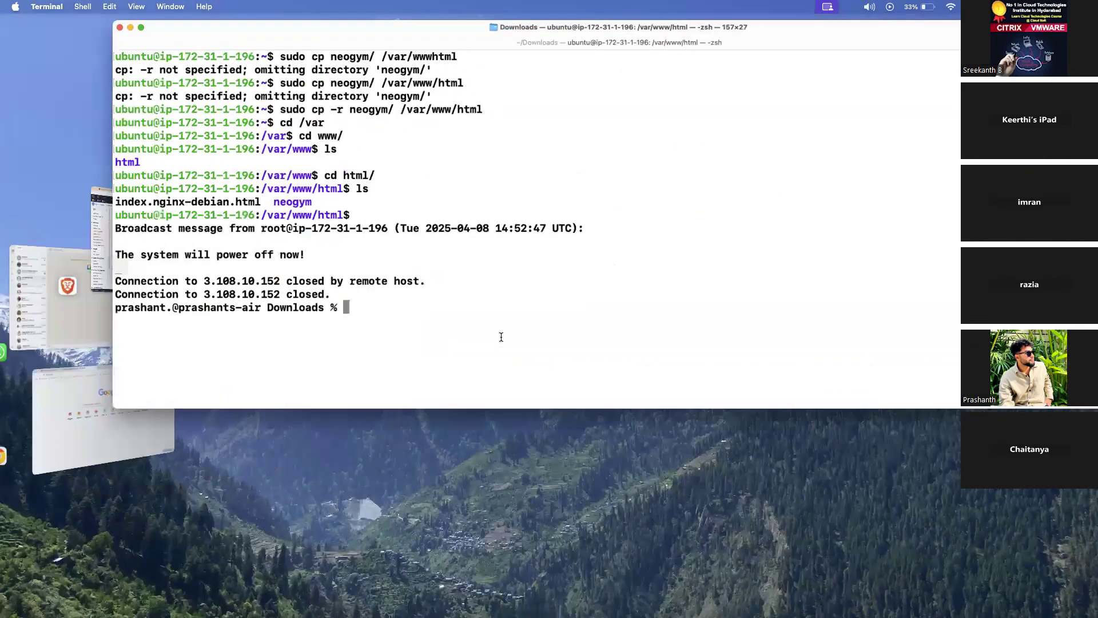
type("clear")
key("Return")
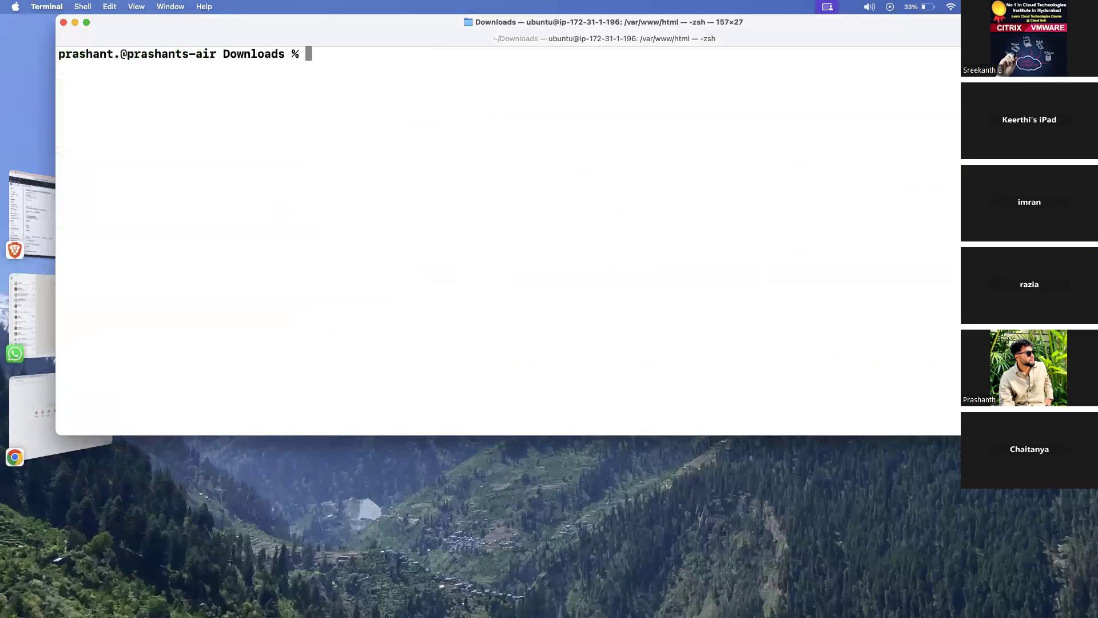
type("ssh -i ubuntu.pwm ubuntu@")
key("super+v")
key("Left")
key("Left")
key("Left")
key("Left")
key("Left")
key("Left")
key("Left")
key("Left")
key("Left")
key("Left")
key("Left")
key("Left")
key("Left")
key("Left")
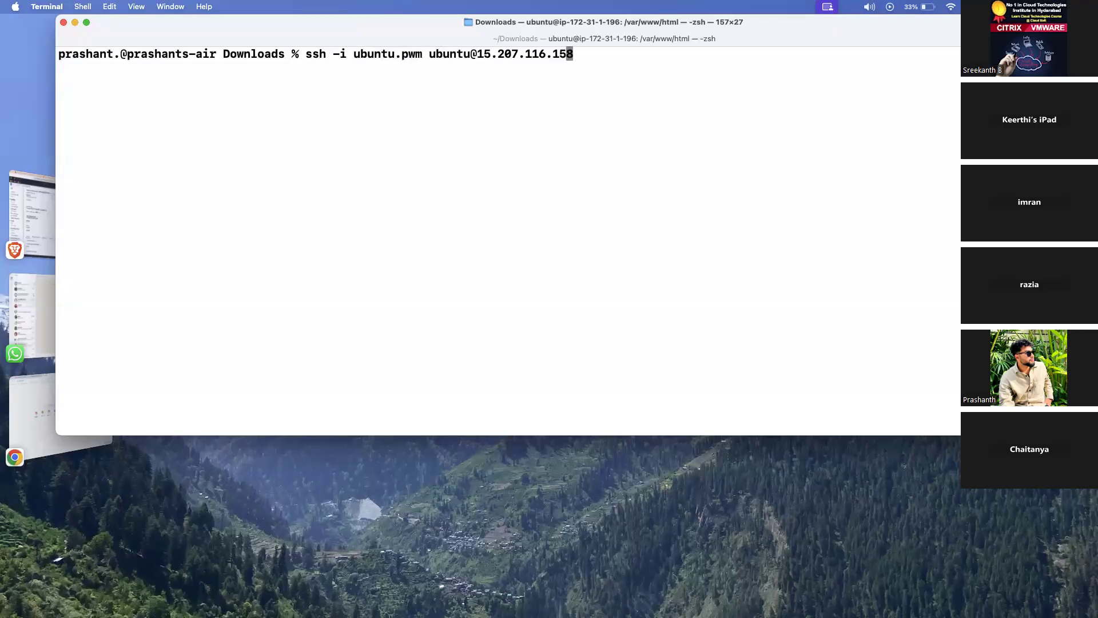
key("Left")
key("Left")
key("Left")
key("Left")
key("Left")
key("Left")
key("Left")
key("Left")
key("Left")
key("BackSpace")
type("e")
key("Return")
type("yes")
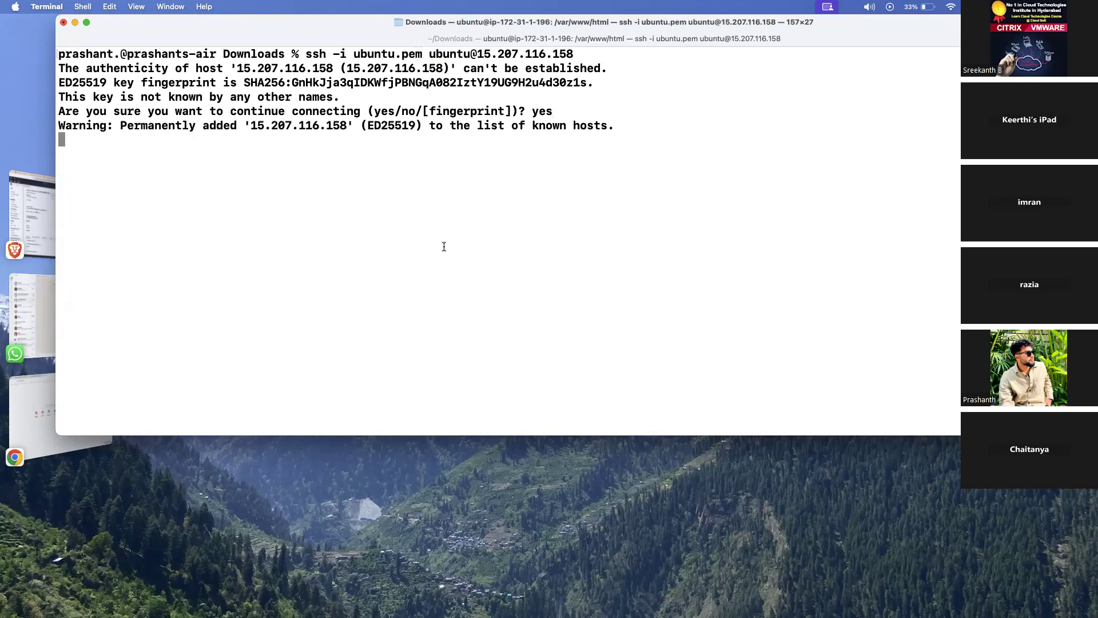
Review the ubuntu.pem key name in the SSH command and the login output, and clear the terminal.
scroll(433, 197, "up", 3)
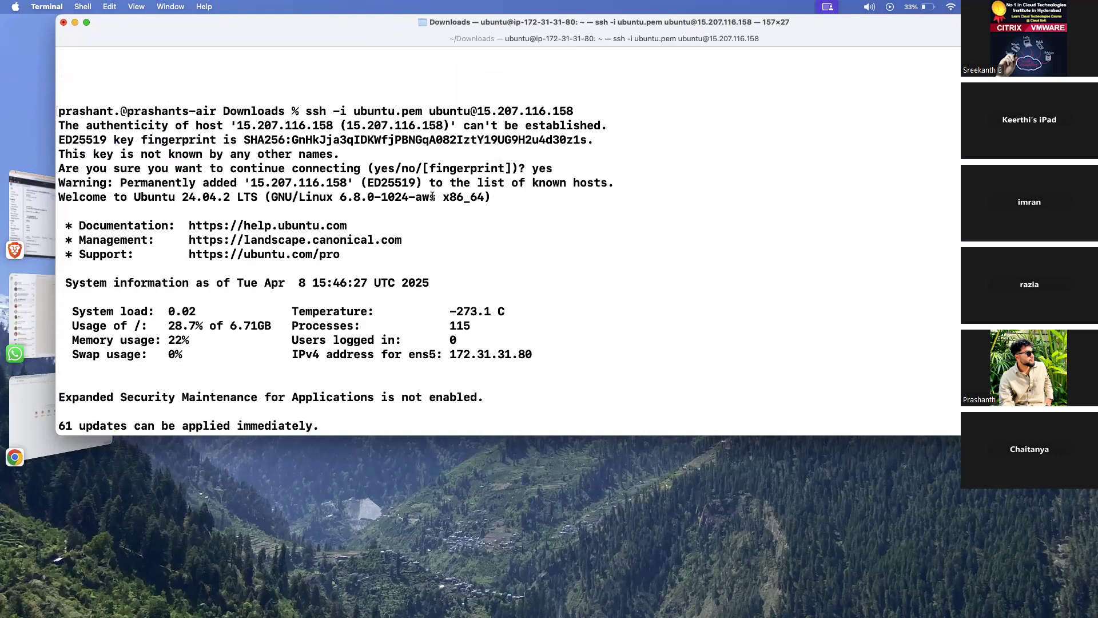
left_click_drag(355, 111, 425, 109)
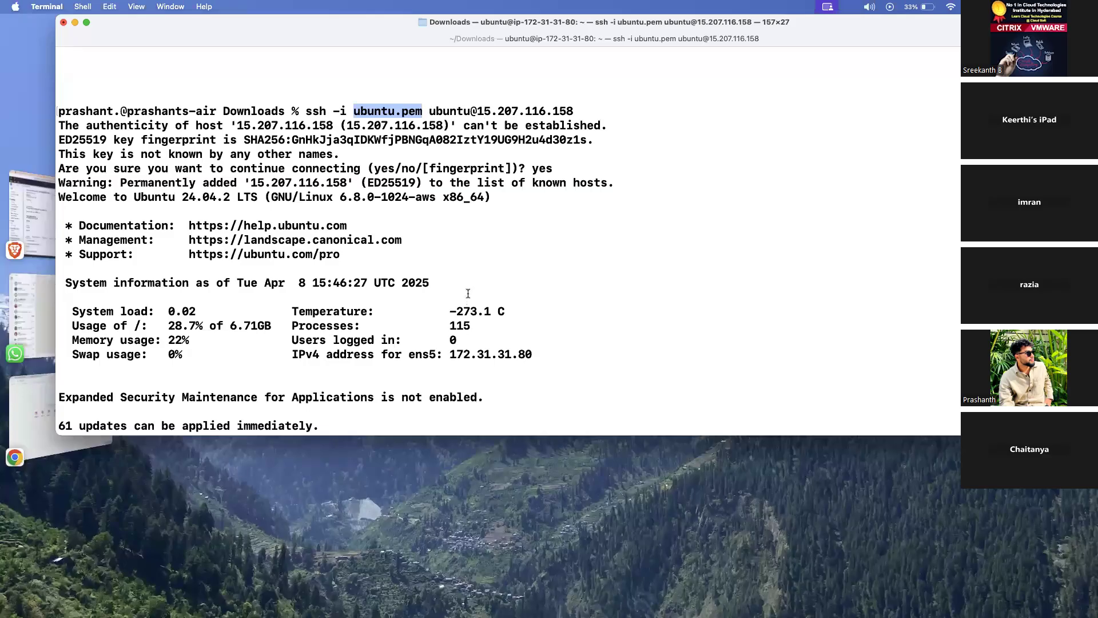
scroll(466, 294, "down", 3)
type("clear")
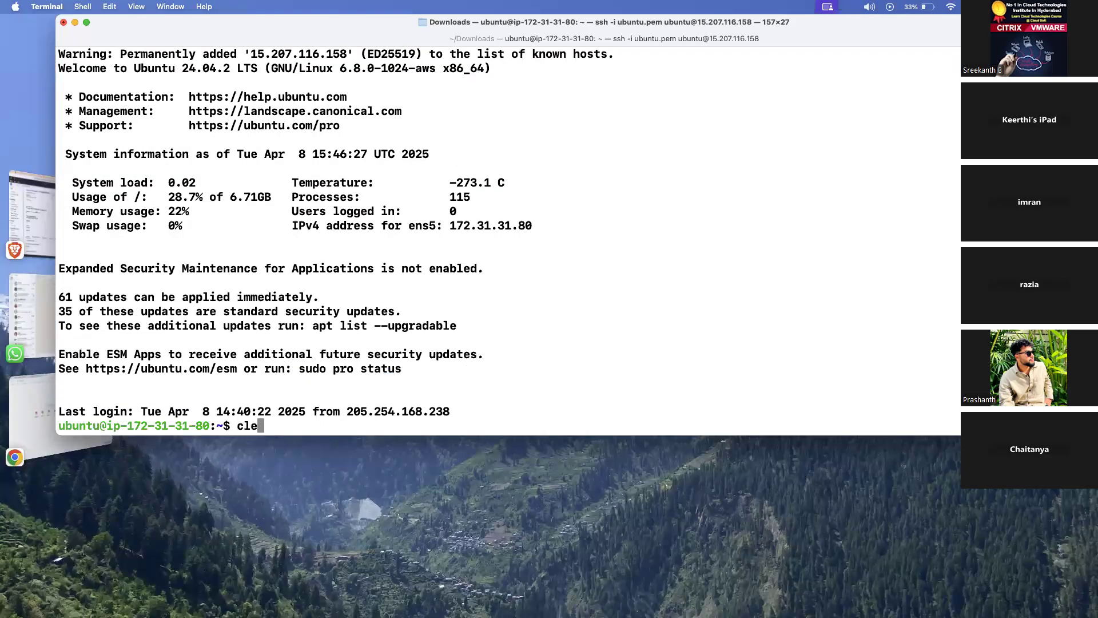
key("Return")
Switch to the Brave browser and load 15.207.116.158/neogym in a new tab.
key("ctrl+Up")
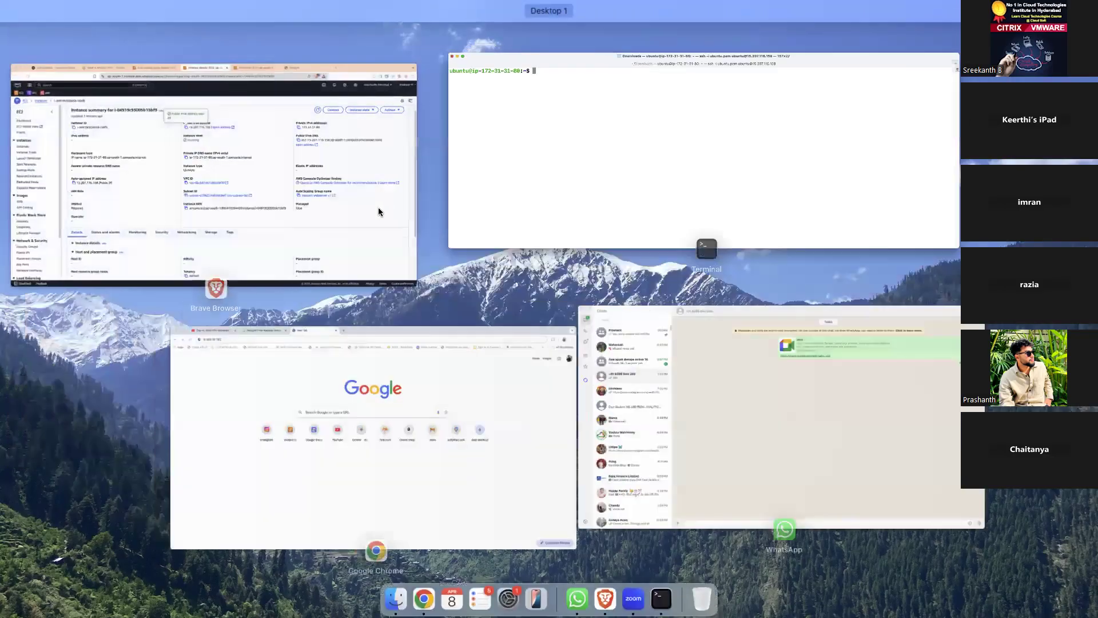
left_click(376, 217)
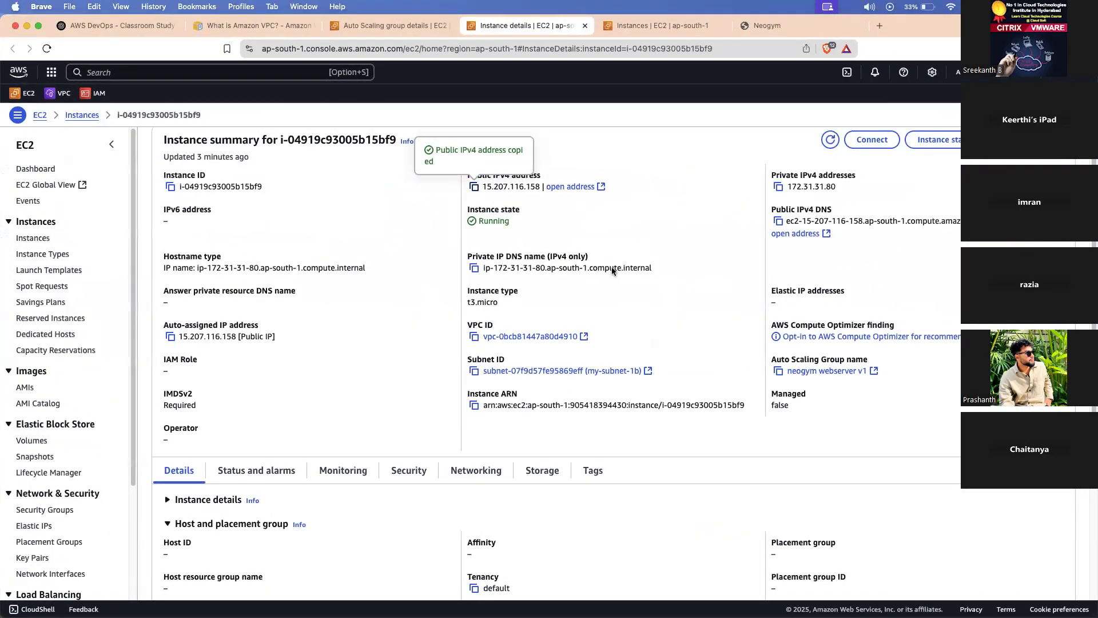
key("ctrl+Up")
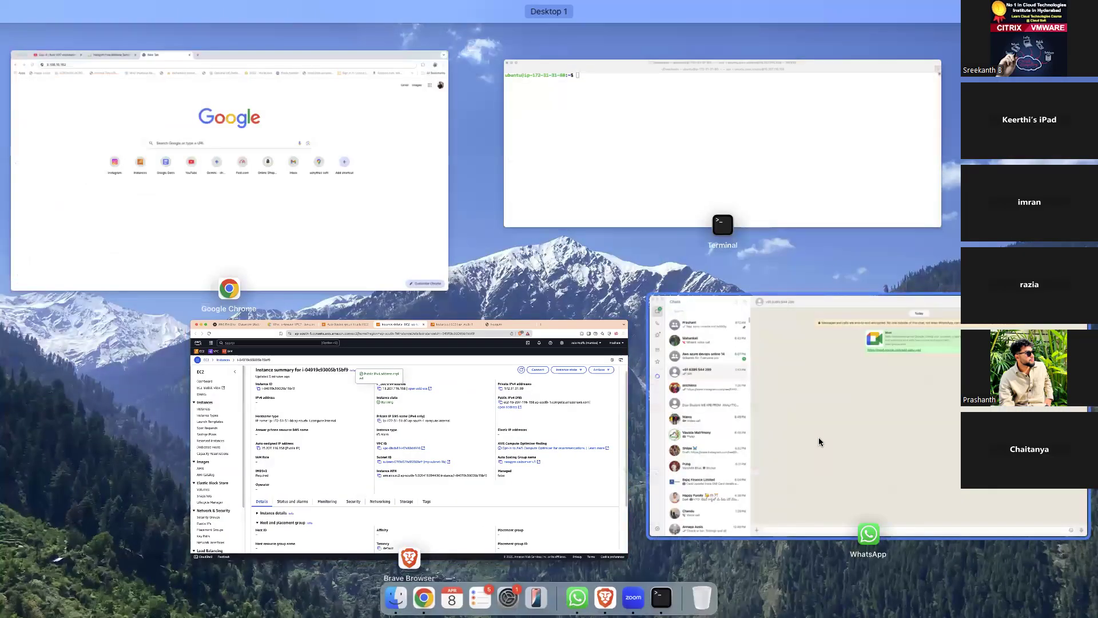
left_click(483, 396)
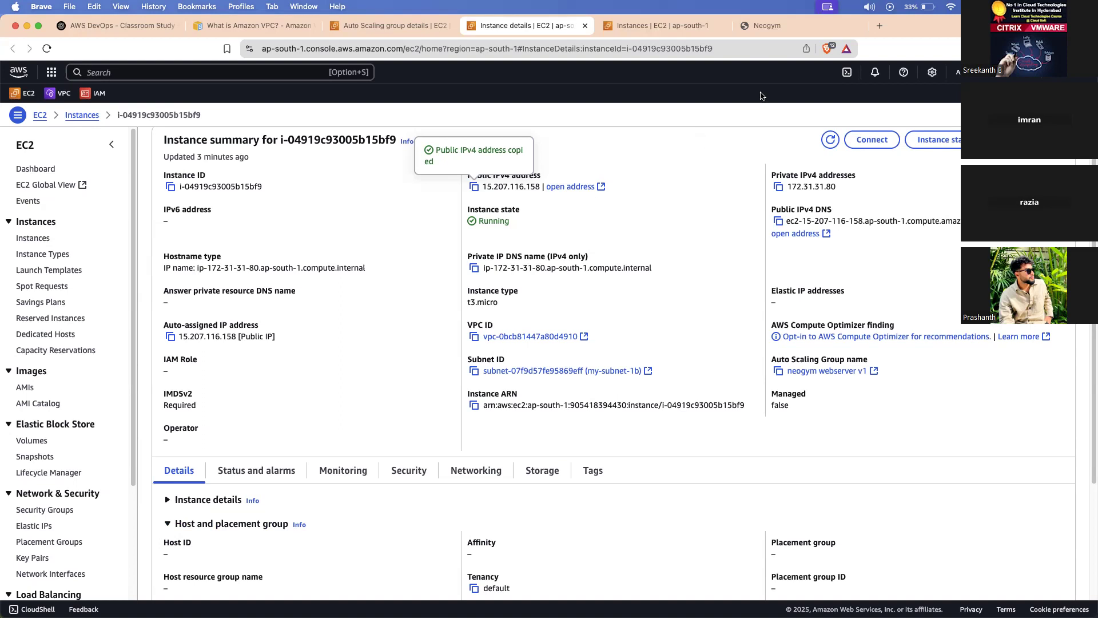
left_click(875, 23)
type("15.207.116.158")
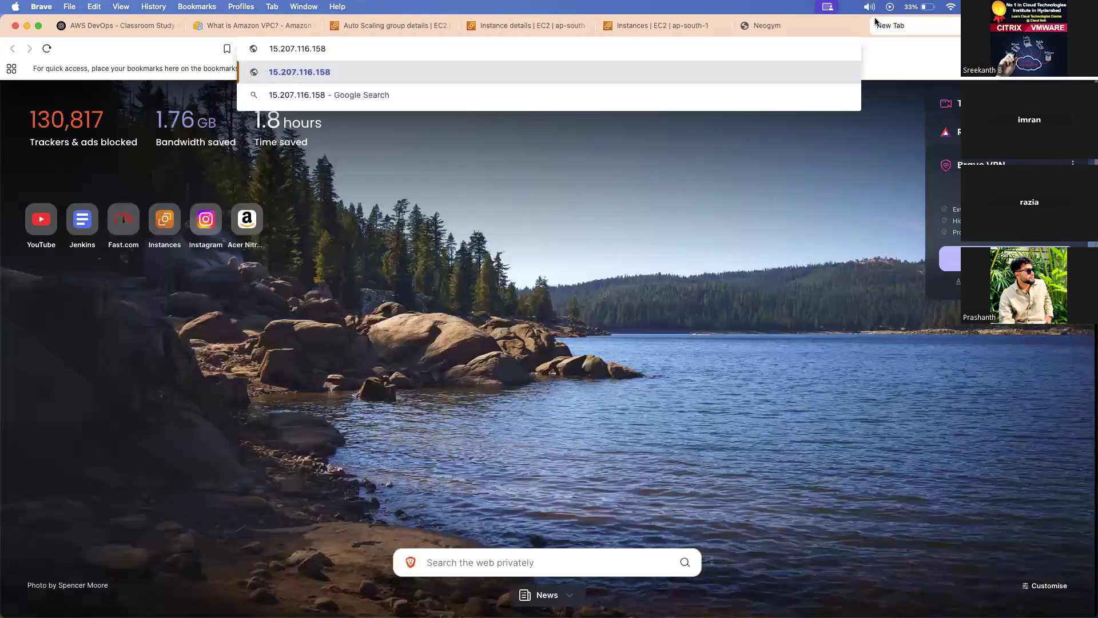
type("/neogym")
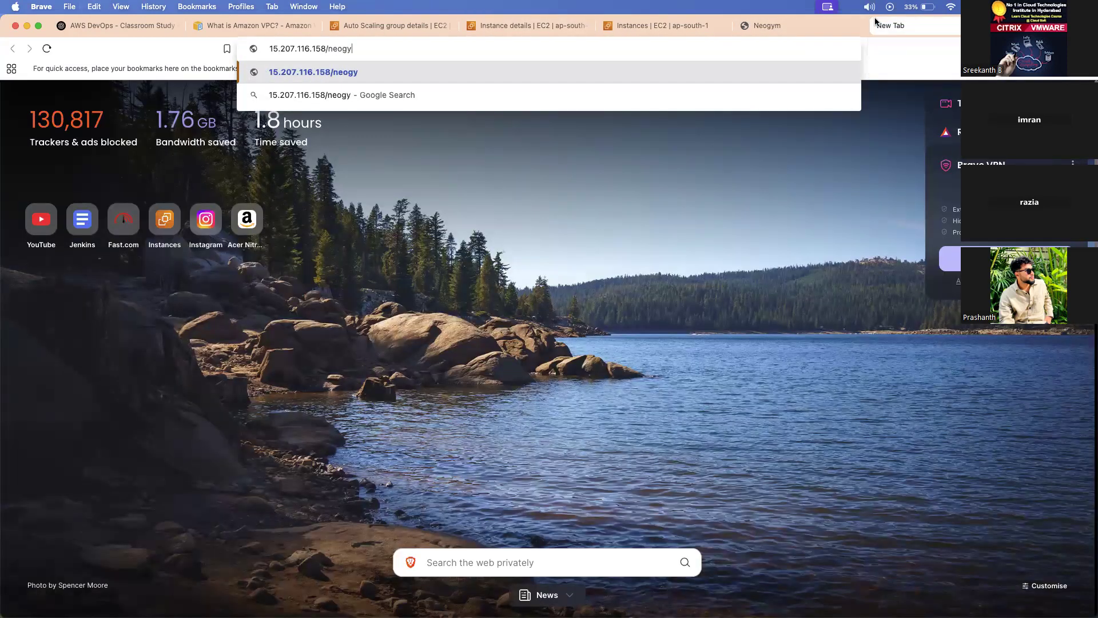
key("Return")
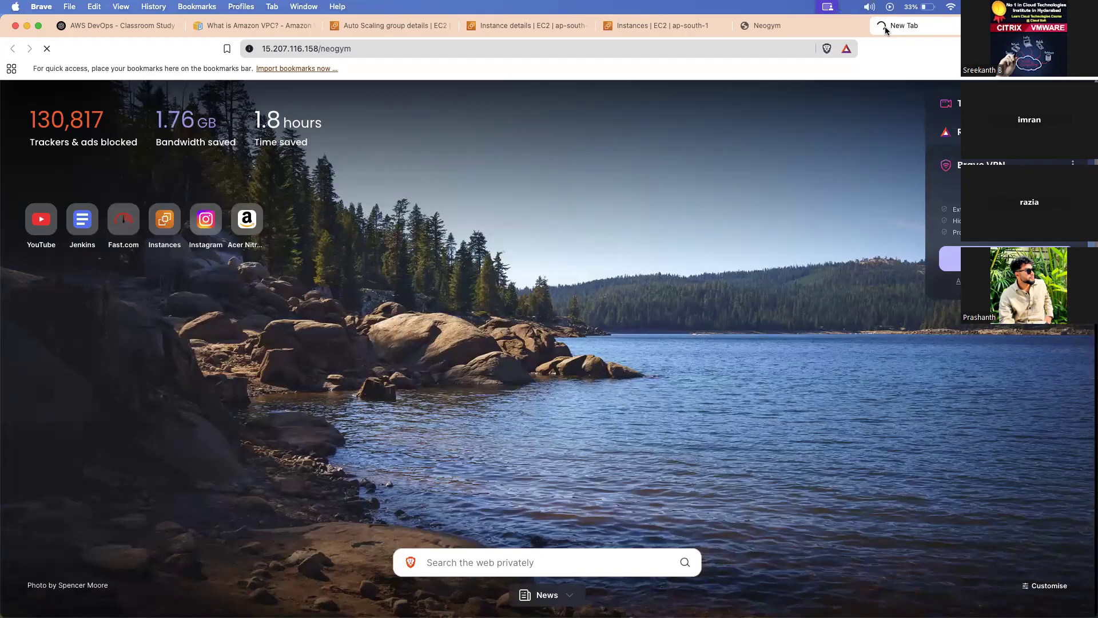
Check the Neogym site already open at 3.108.10.152 and refresh the details of instance i-04919c93005b15bf9.
left_click(766, 25)
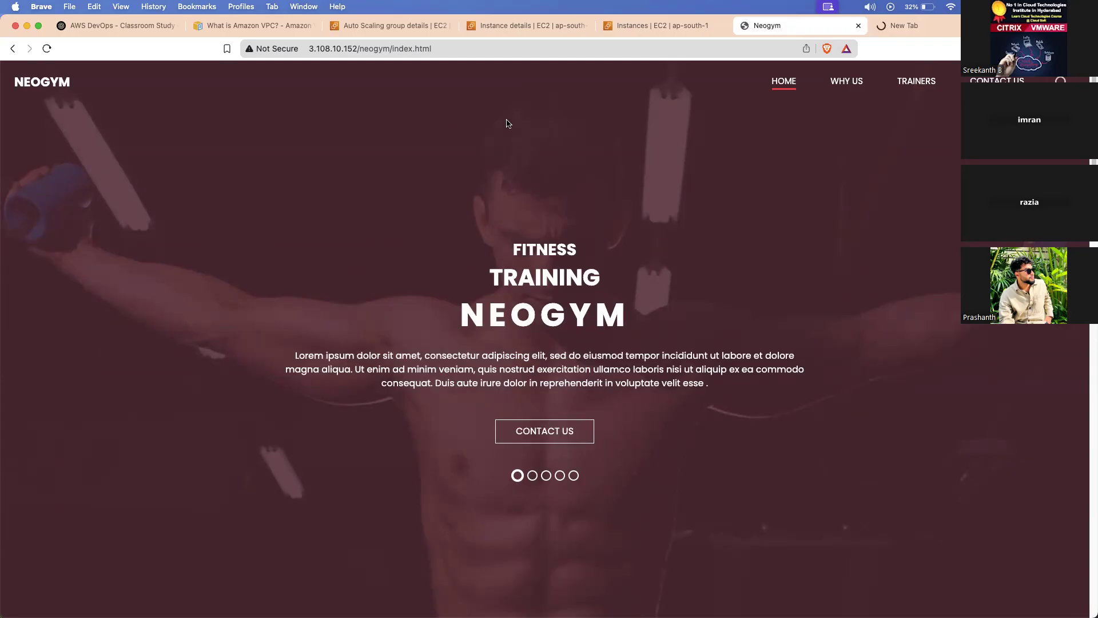
left_click(875, 29)
left_click(778, 31)
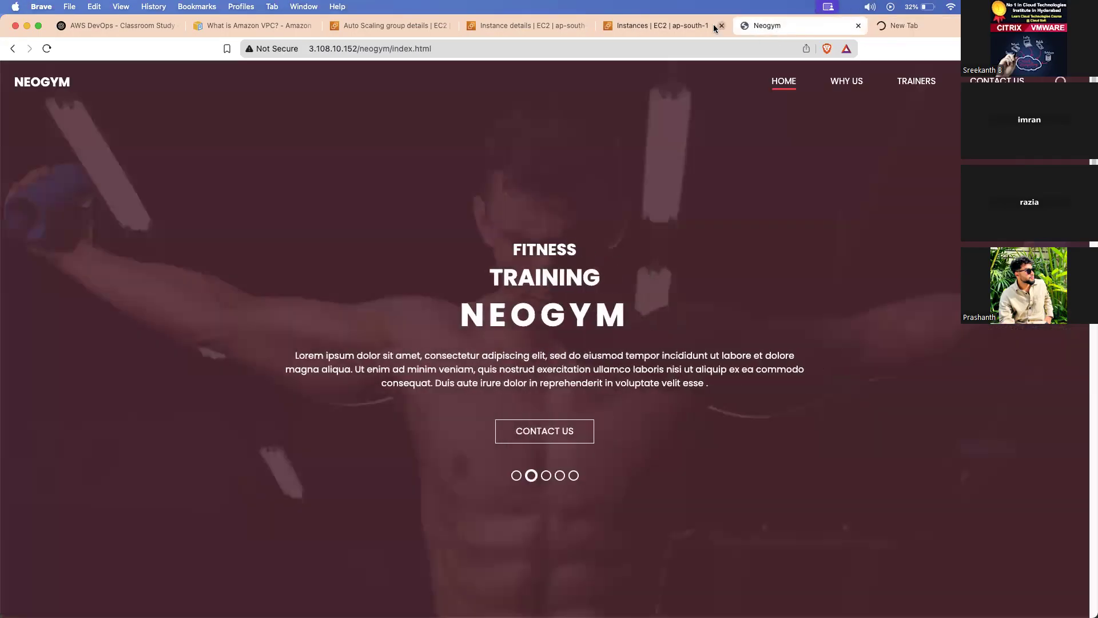
left_click(533, 26)
left_click(831, 140)
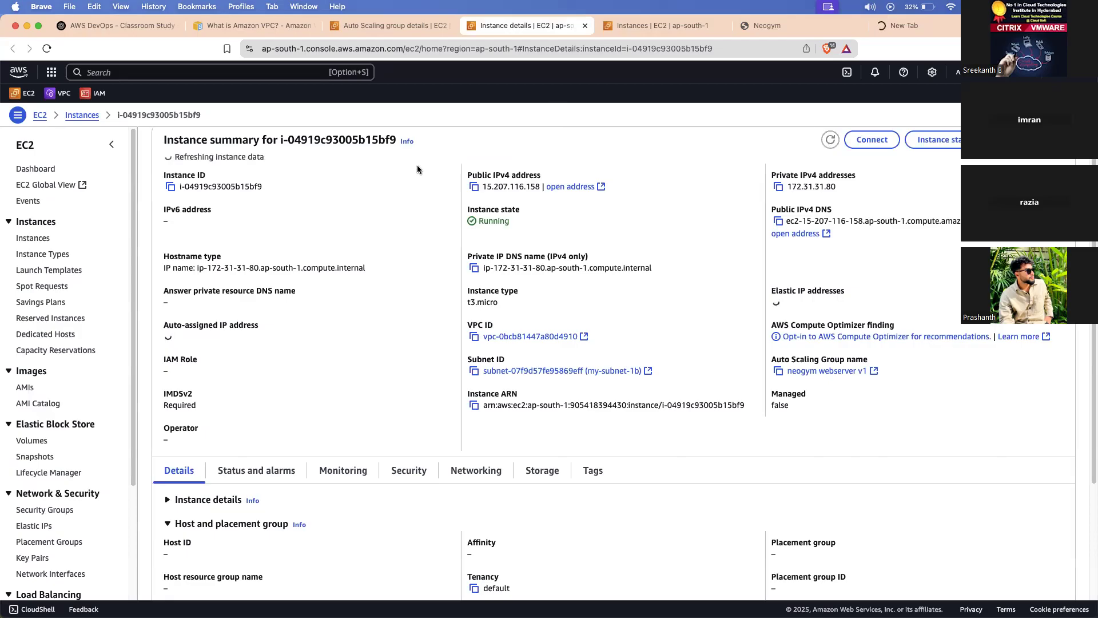
Return to the EC2 instances list, close the duplicate Instances tab, and filter the list to Running instances.
left_click(77, 115)
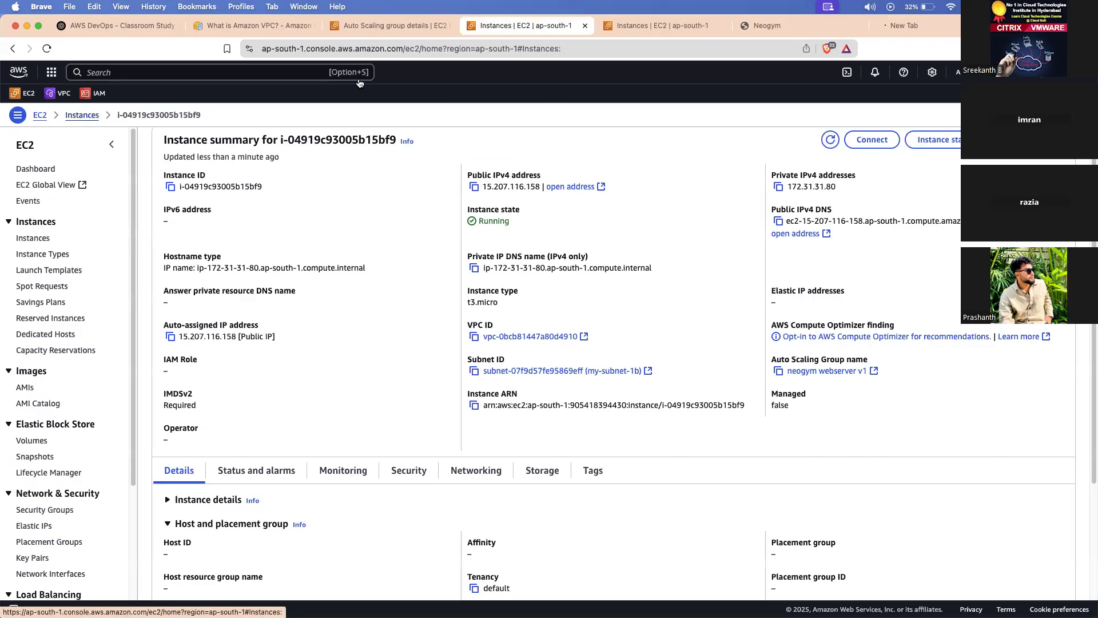
middle_click(680, 27)
left_click(555, 169)
left_click(553, 205)
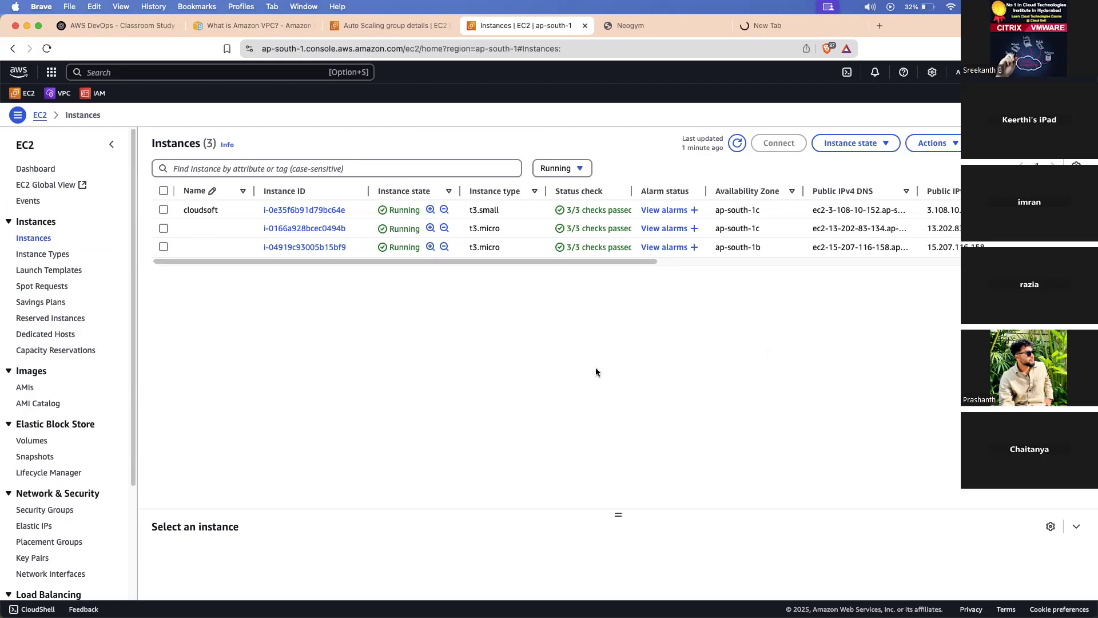
Close the loading 15.207.116.158/neogym tab and view the instances of the neogym webserver v1 Auto Scaling group.
left_click(771, 27)
key("super+w")
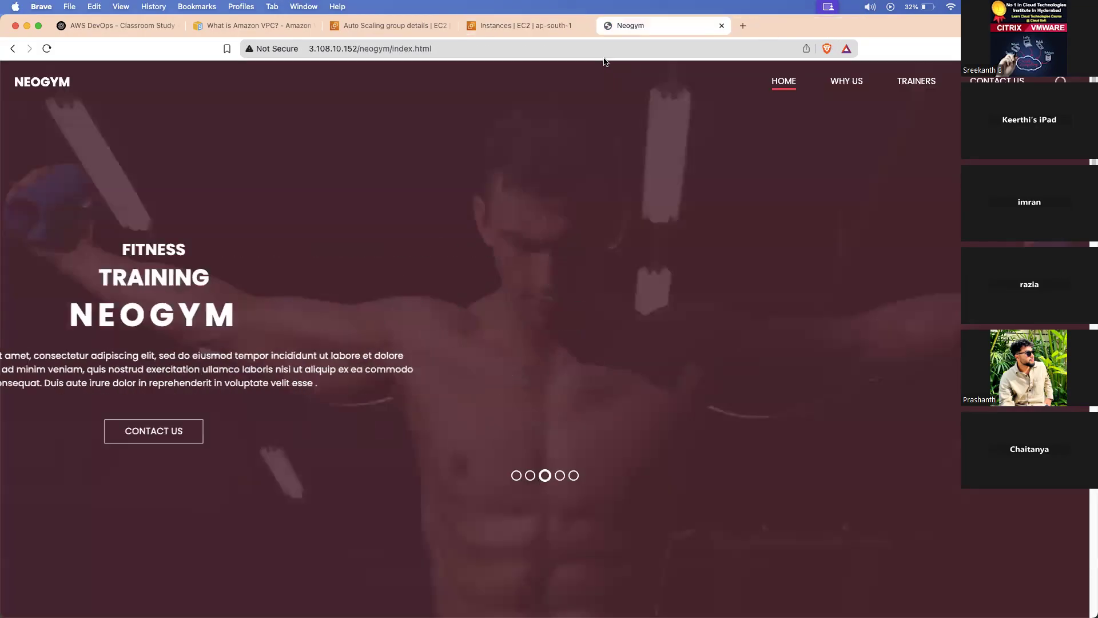
key("super+3")
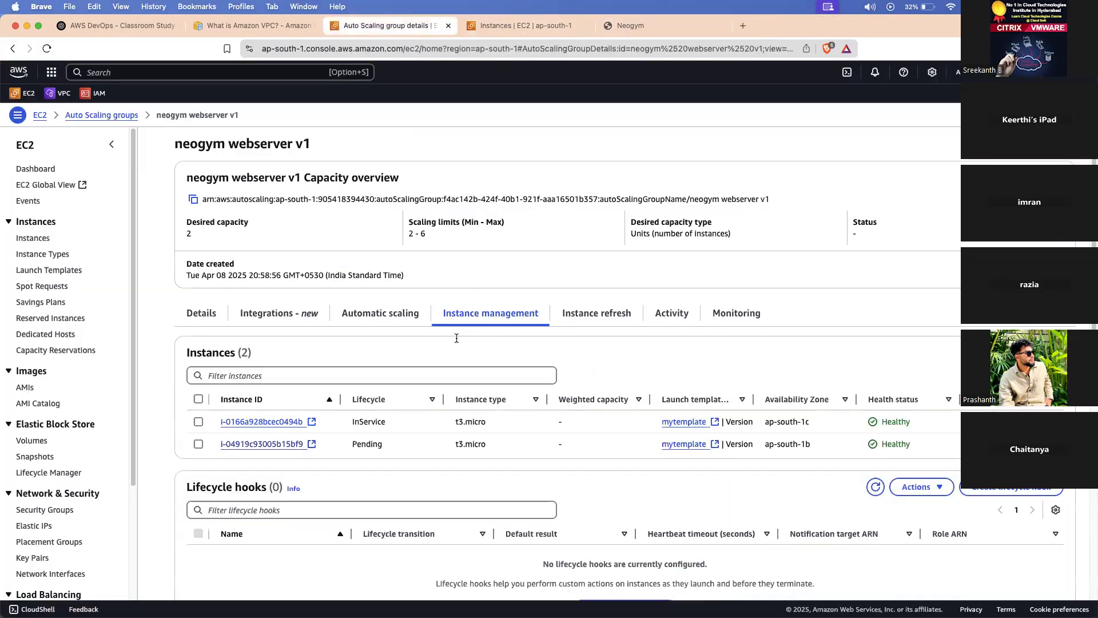
Open the details of instance i-04919c93005b15bf9 from the instances list and copy its public IPv4 address.
left_click(558, 31)
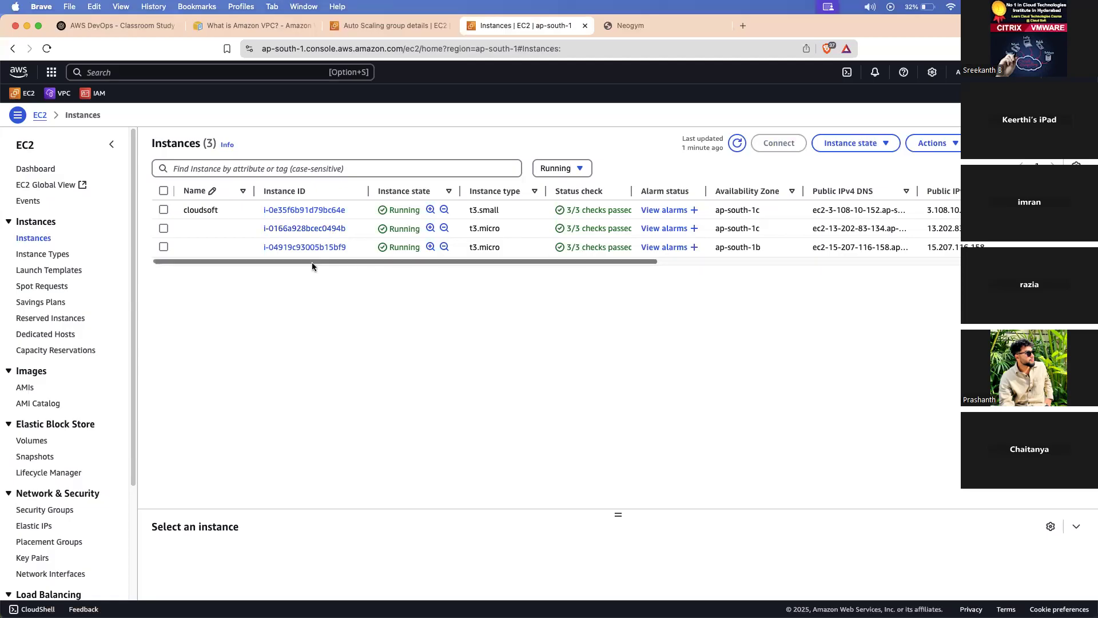
left_click(304, 247)
left_click(475, 206)
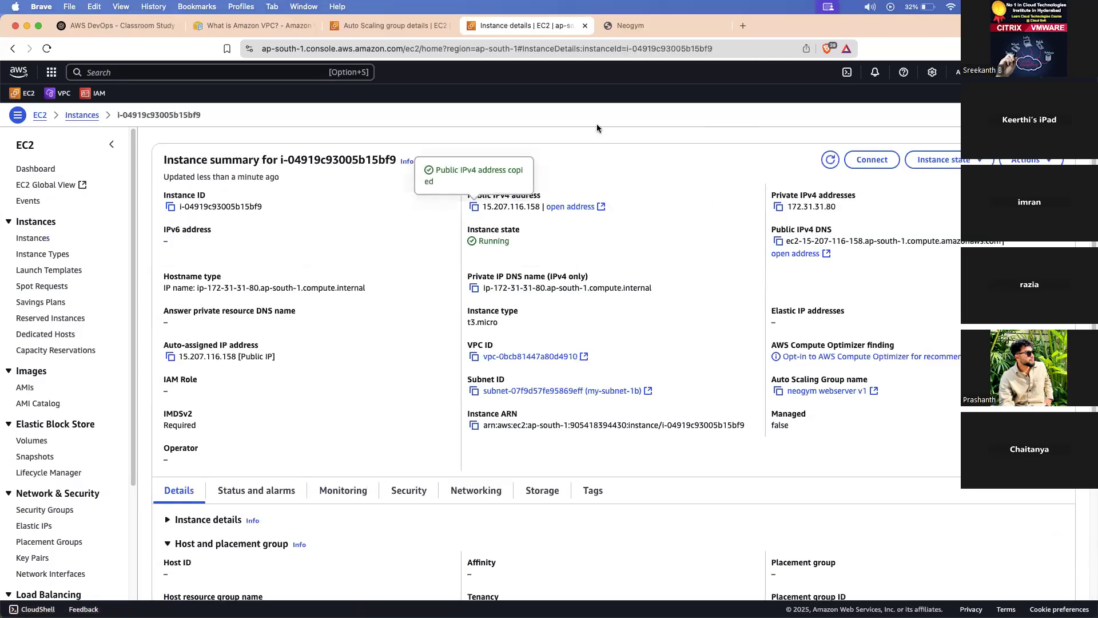
key("ctrl+Up")
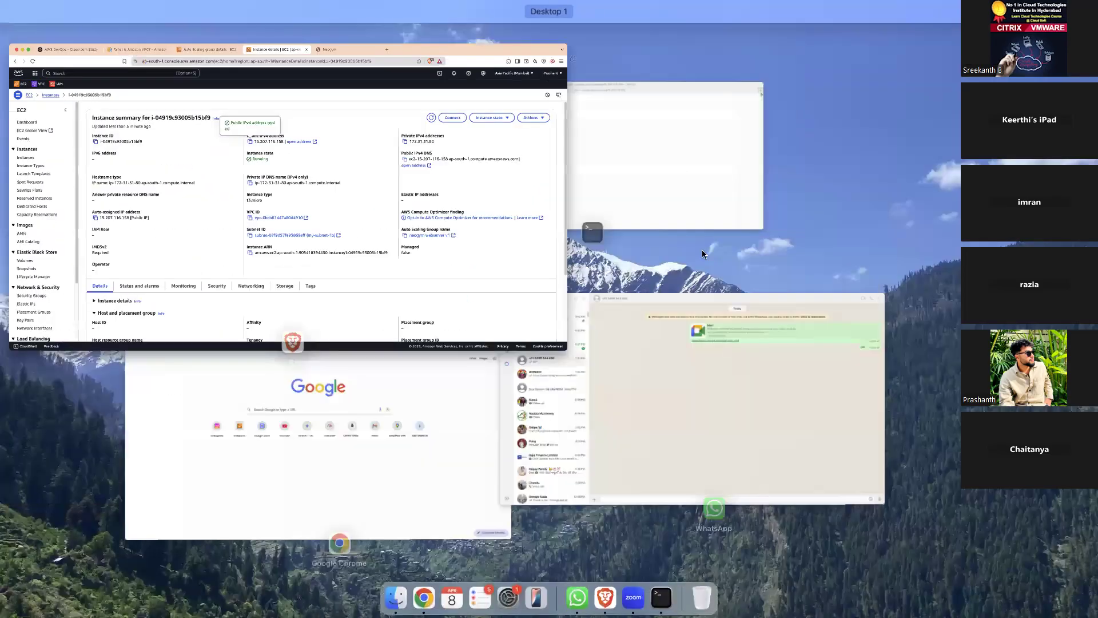
left_click(602, 177)
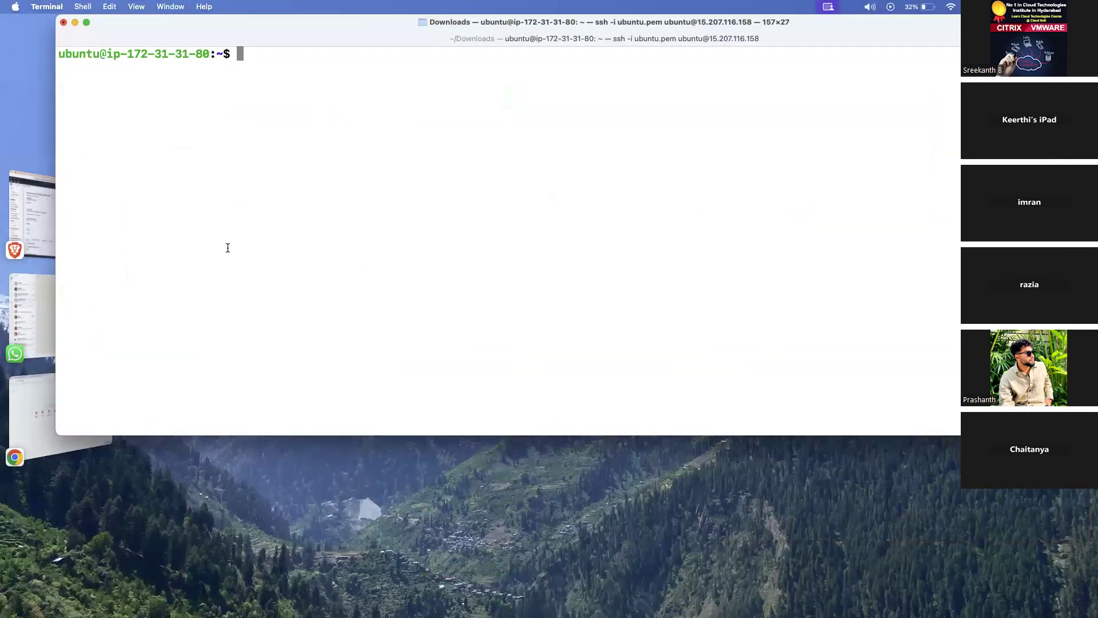
left_click(44, 239)
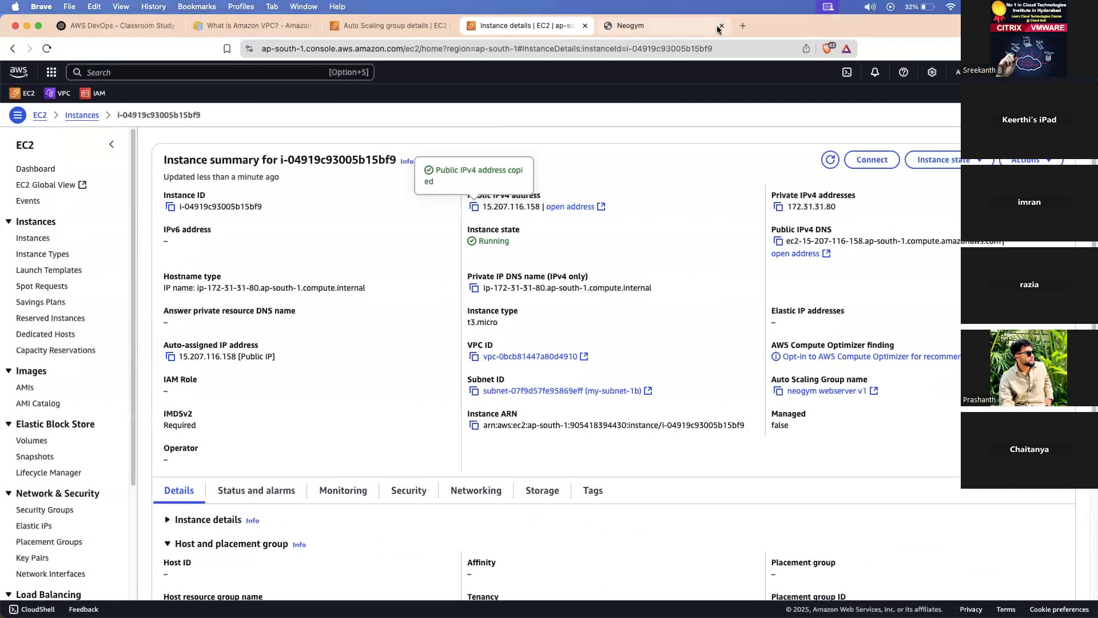
Replace the IP address in the Neogym tab's URL with the copied one and load 15.207.116.158/neogym/index.html.
left_click(719, 28)
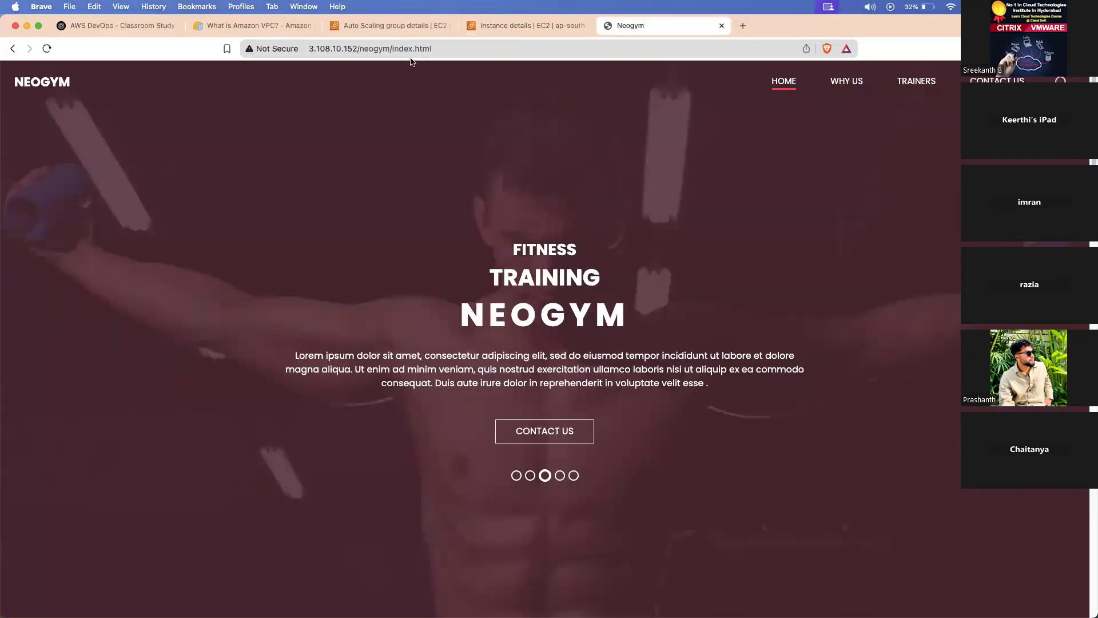
left_click(352, 44)
left_click_drag(358, 49, 309, 50)
key("super+v")
key("Return")
Check the instance summary and the site information for 15.207.116.158 while the Neogym page loads.
left_click(530, 26)
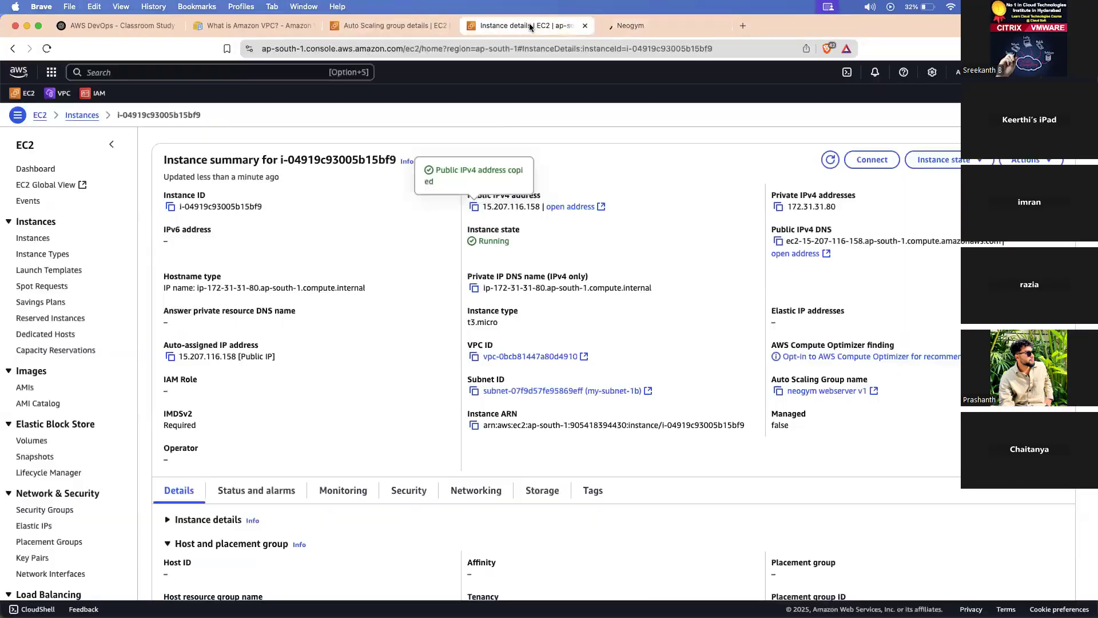
left_click(612, 24)
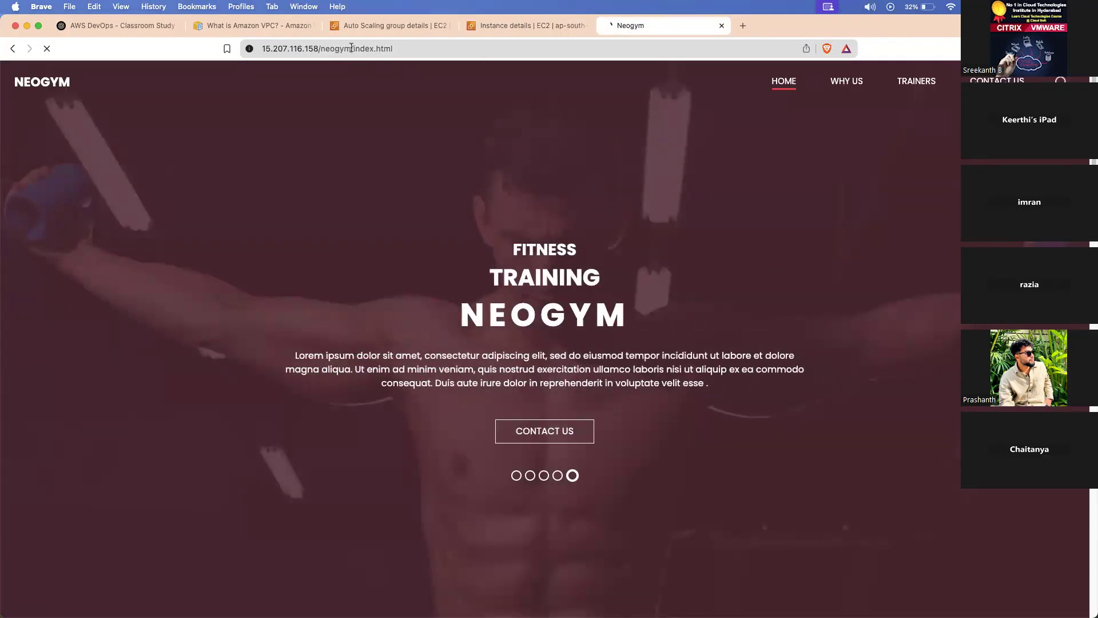
left_click(255, 49)
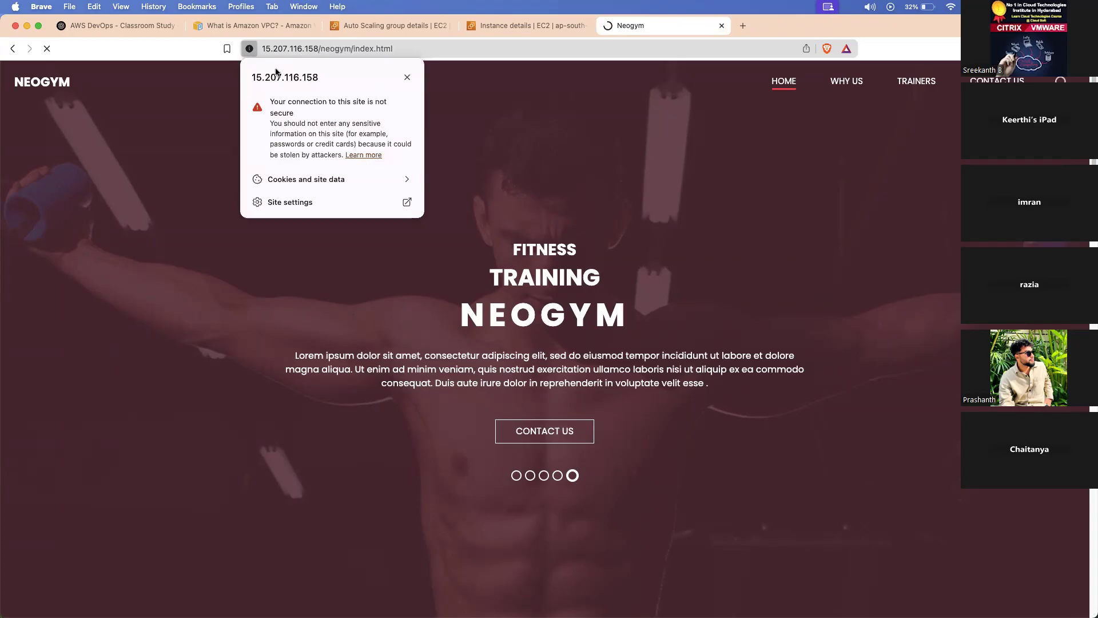
left_click(253, 49)
Go back from the instance details to the EC2 instances list and show only Running instances.
left_click(520, 25)
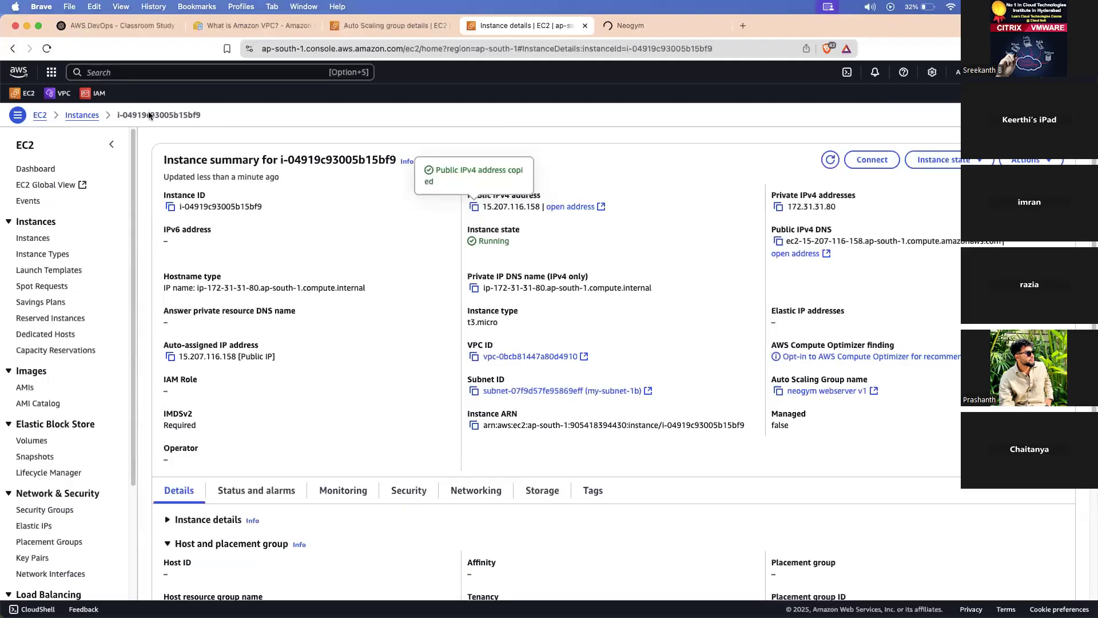
left_click(90, 116)
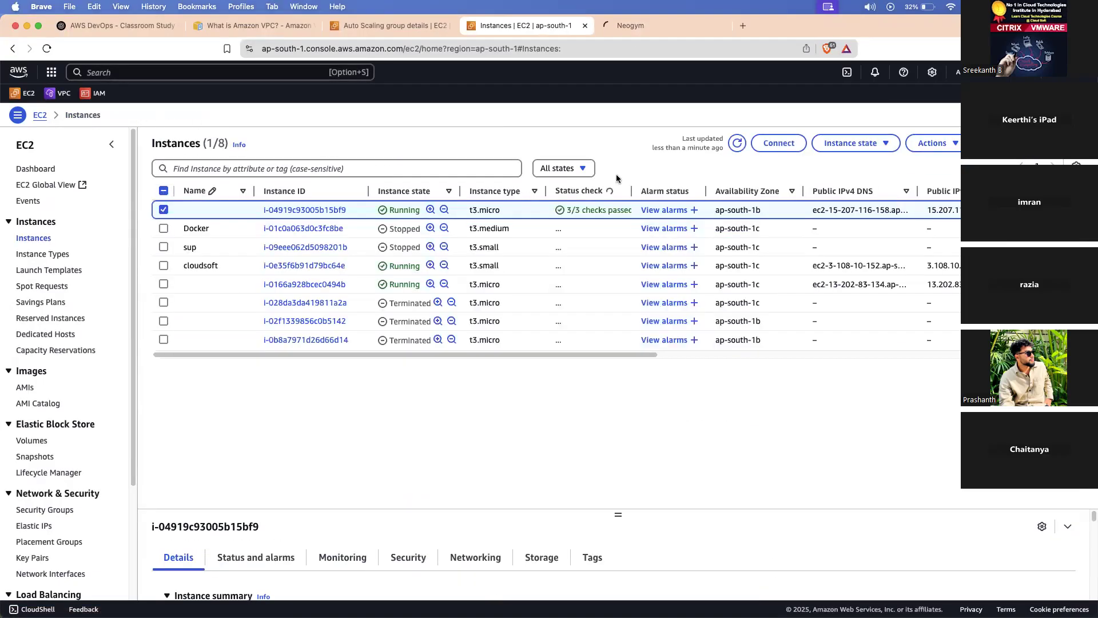
left_click(575, 170)
left_click(566, 201)
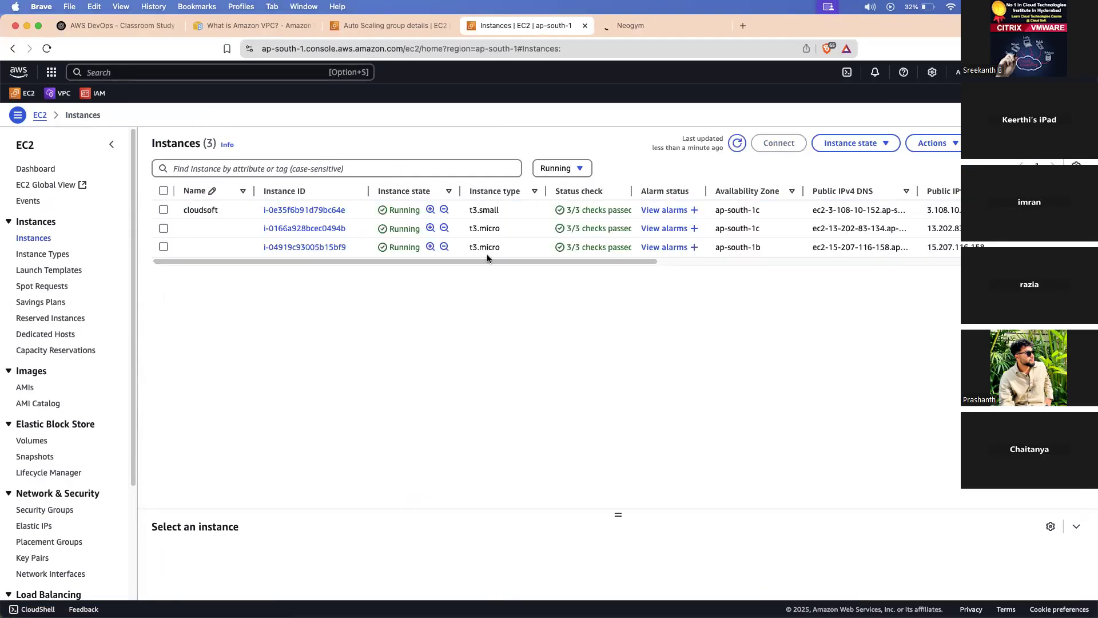
Switch to Terminal, list the instance's home directory, and run sudo apt install without a package name.
key("ctrl+Up")
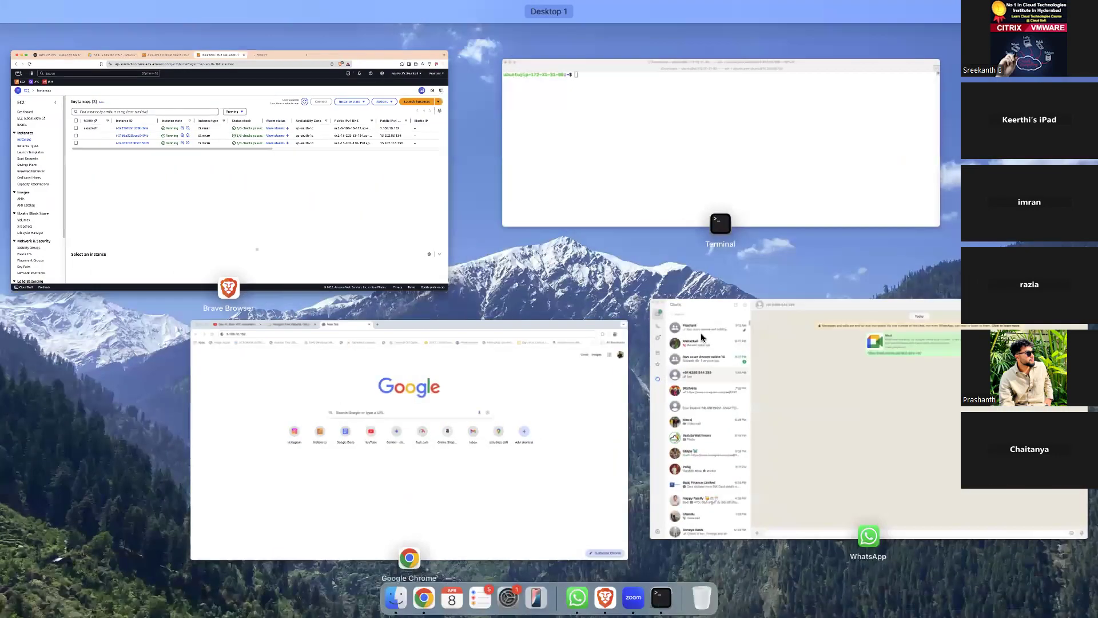
left_click(629, 133)
type("ls")
key("Return")
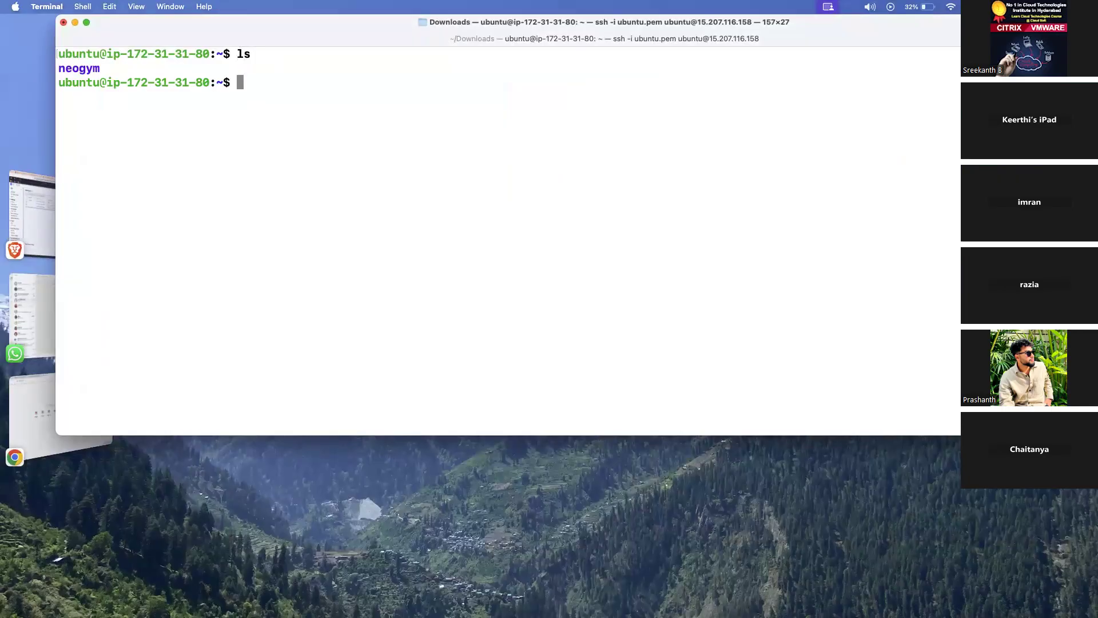
type("sudo apt install")
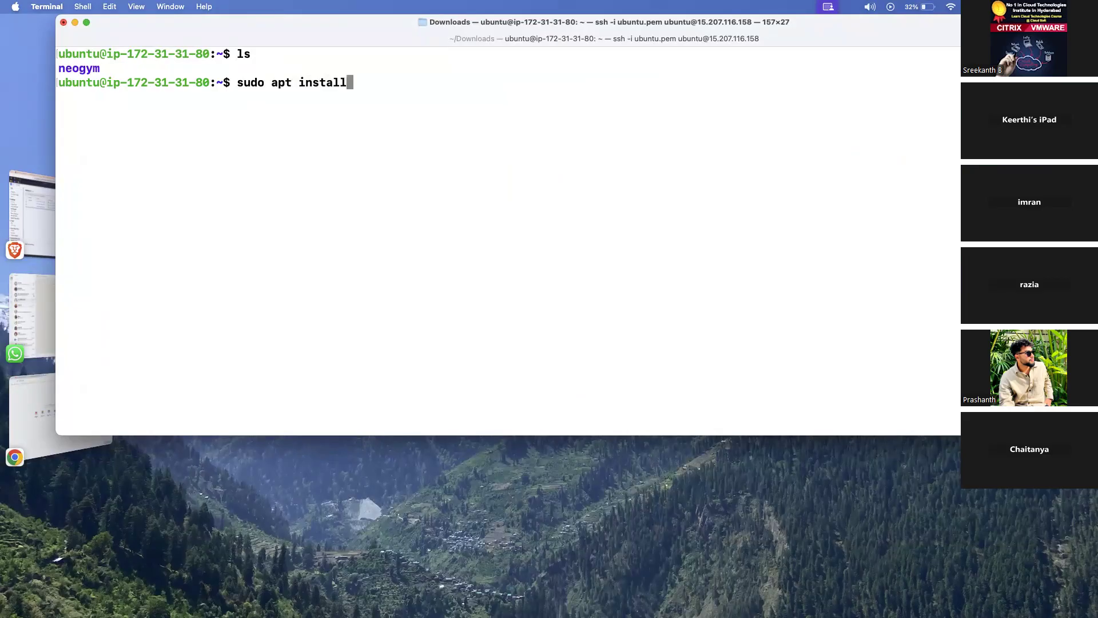
key("Return")
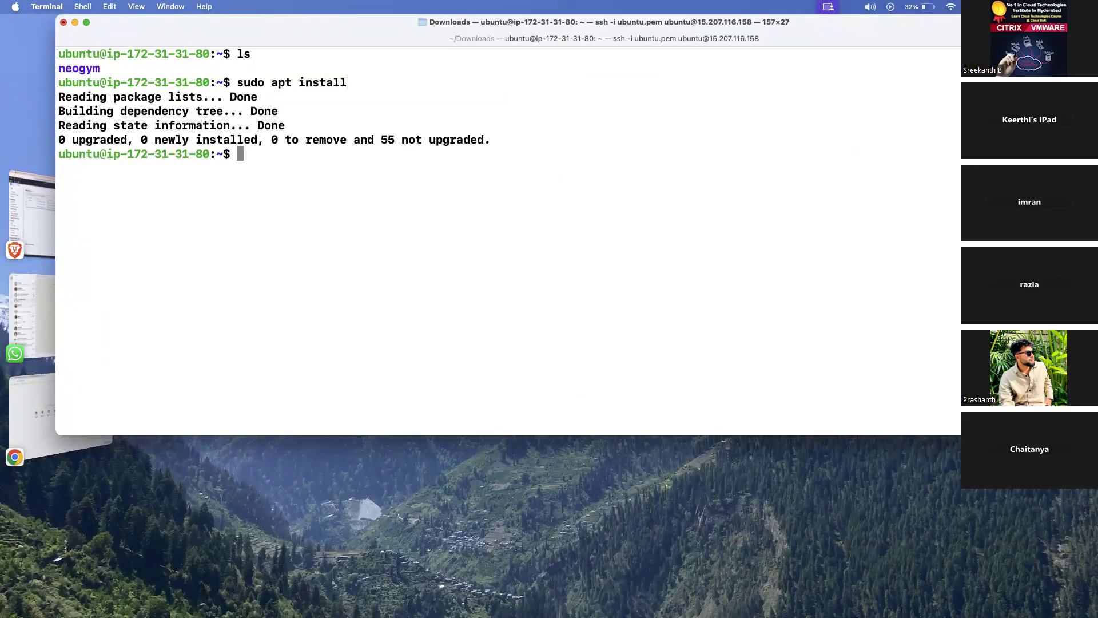
Refresh the instance's package lists with sudo apt update.
key("Up")
key("BackSpace")
key("BackSpace")
key("BackSpace")
key("BackSpace")
key("BackSpace")
key("BackSpace")
key("BackSpace")
type("updat")
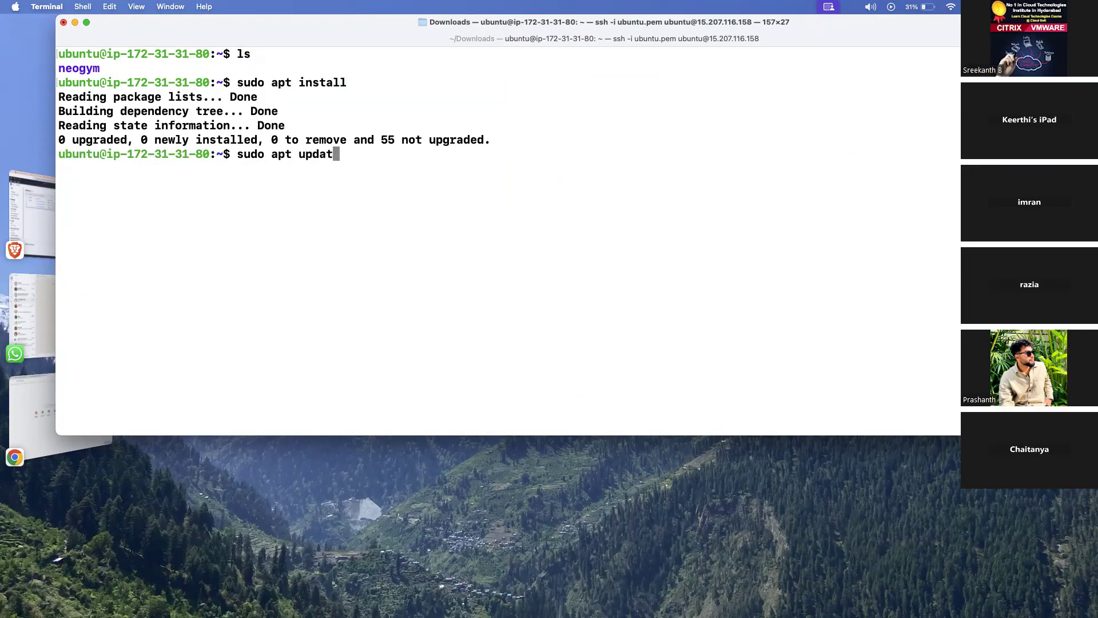
type("e")
key("Return")
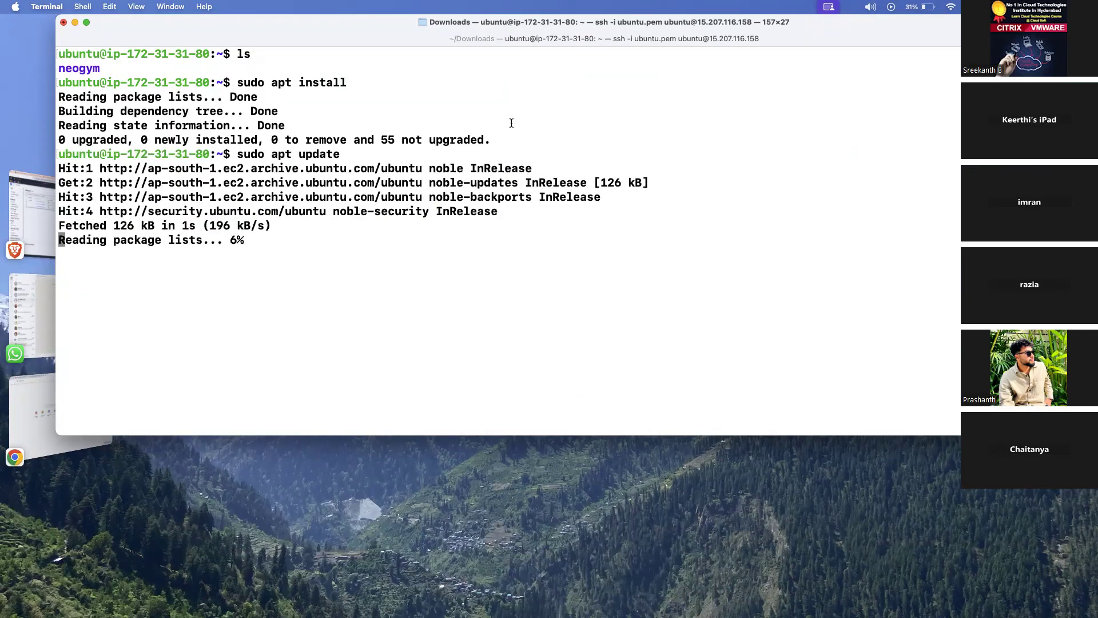
Switch to Brave to check how the Neogym tab is loading, and return to Terminal.
left_click(32, 228)
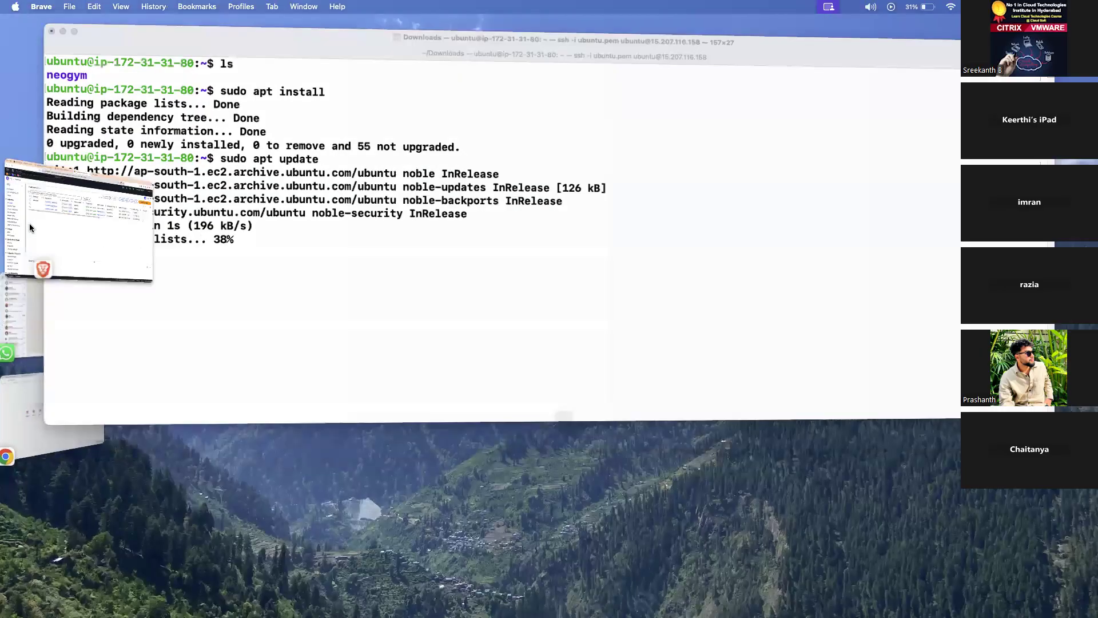
left_click(624, 24)
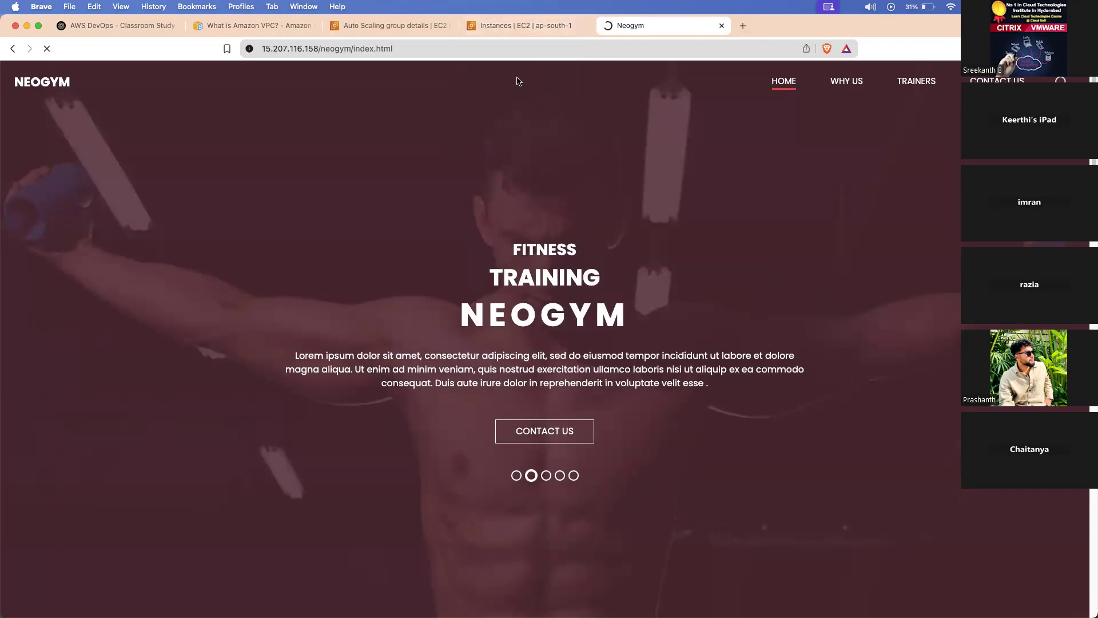
key("ctrl+Up")
left_click(551, 180)
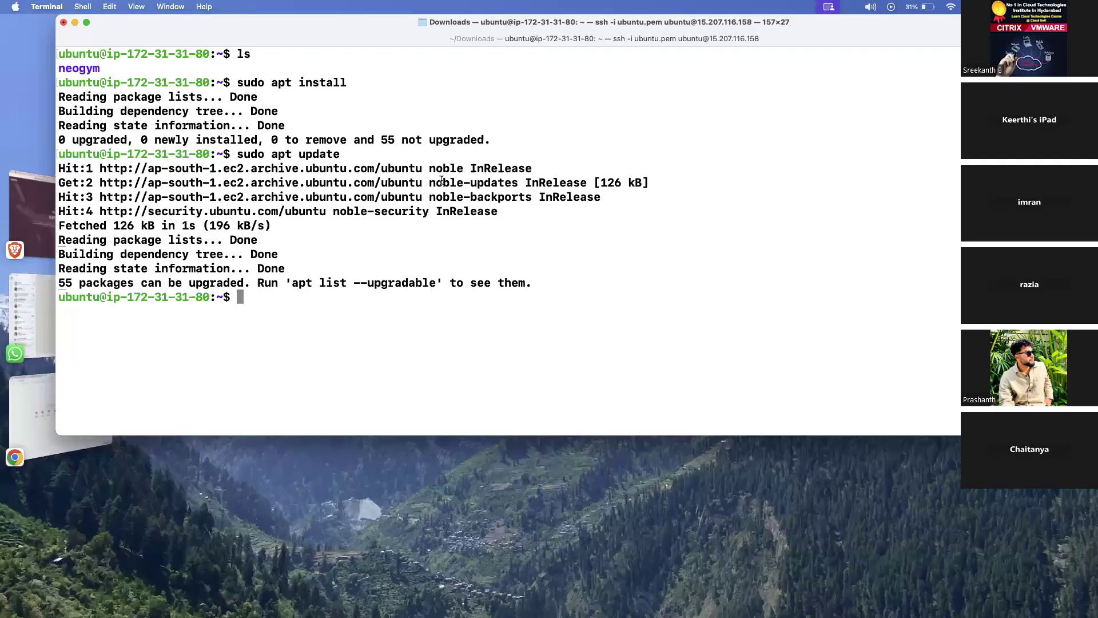
Switch to Chrome and load 15.207.116.158/neogym in the new tab.
key("ctrl+Up")
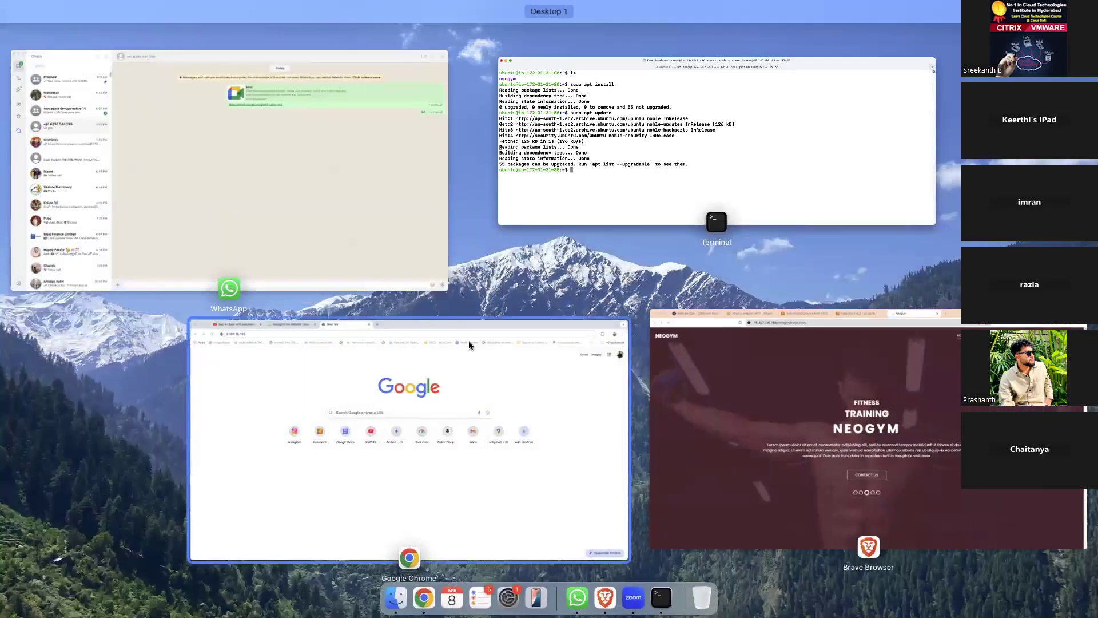
left_click(465, 360)
left_click(280, 51)
type("15.207.116.158")
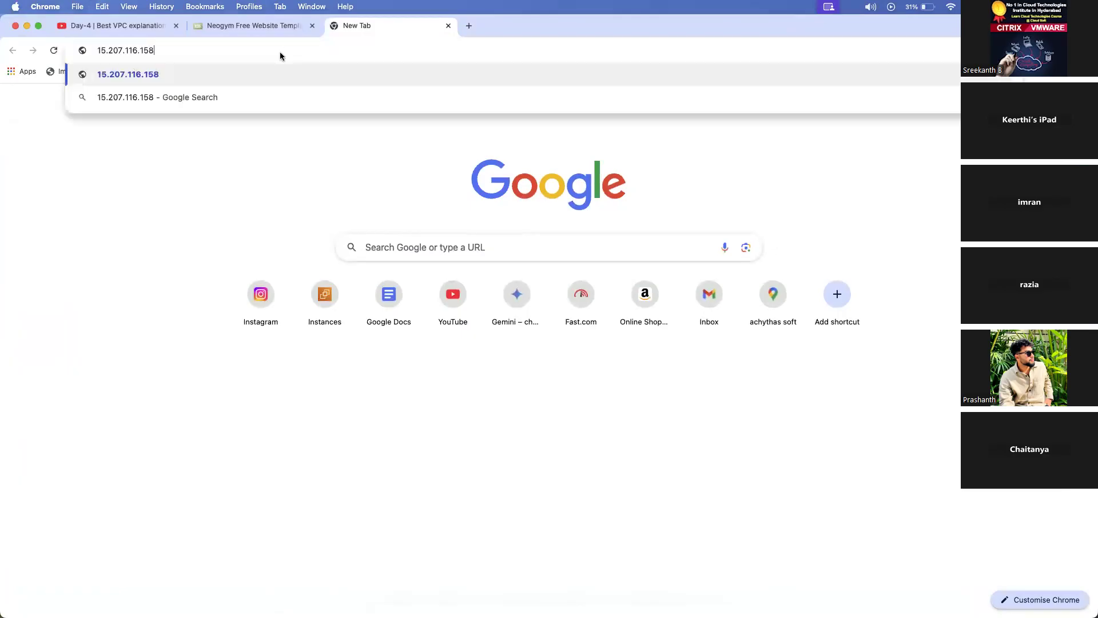
type("/neogym")
key("Return")
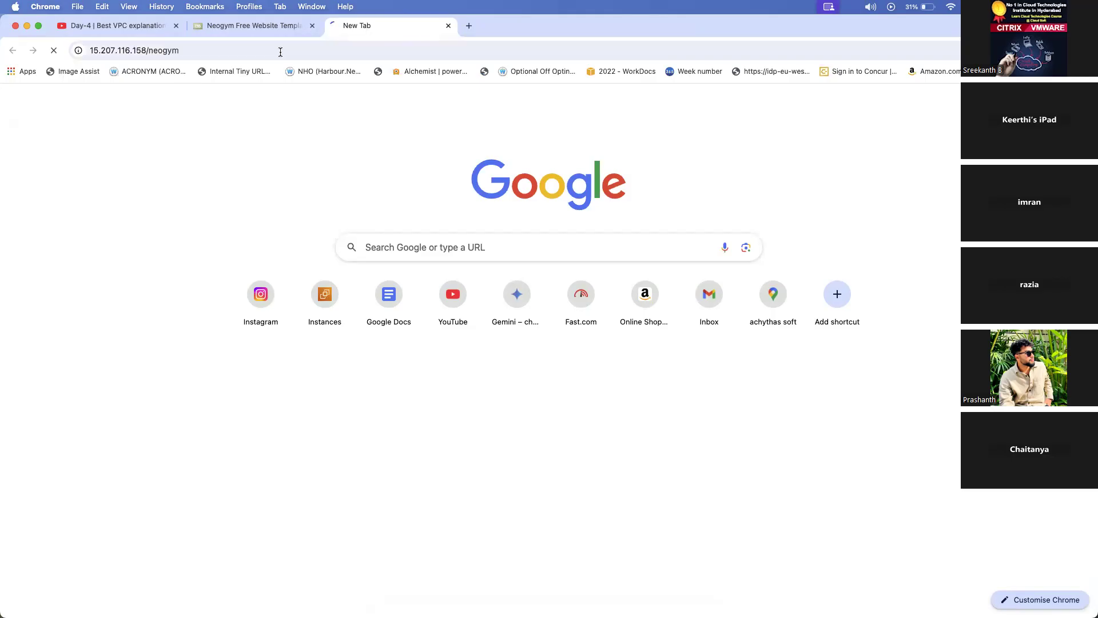
Switch back to Brave, open the details of instance i-0166a928bcec0494b, and copy its public IPv4 address.
key("ctrl+Up")
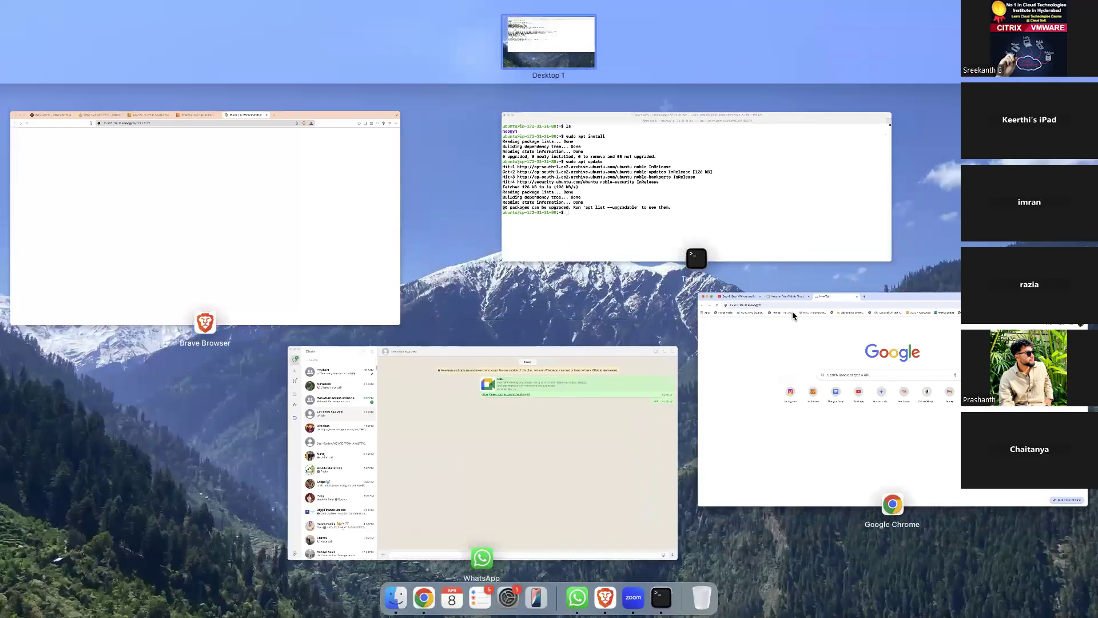
left_click(394, 251)
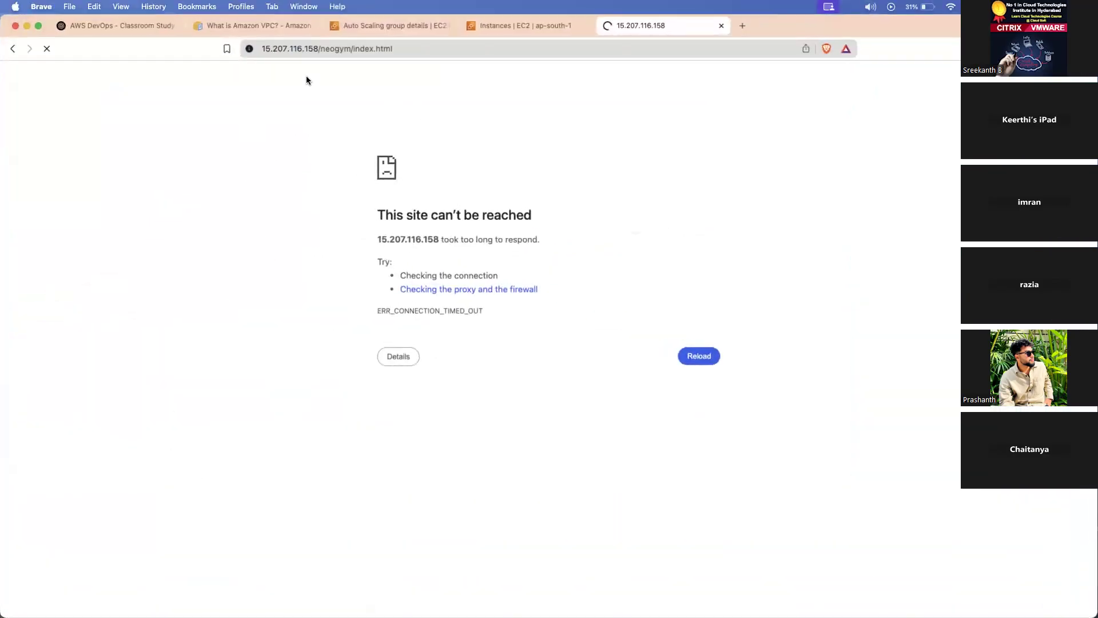
left_click(482, 28)
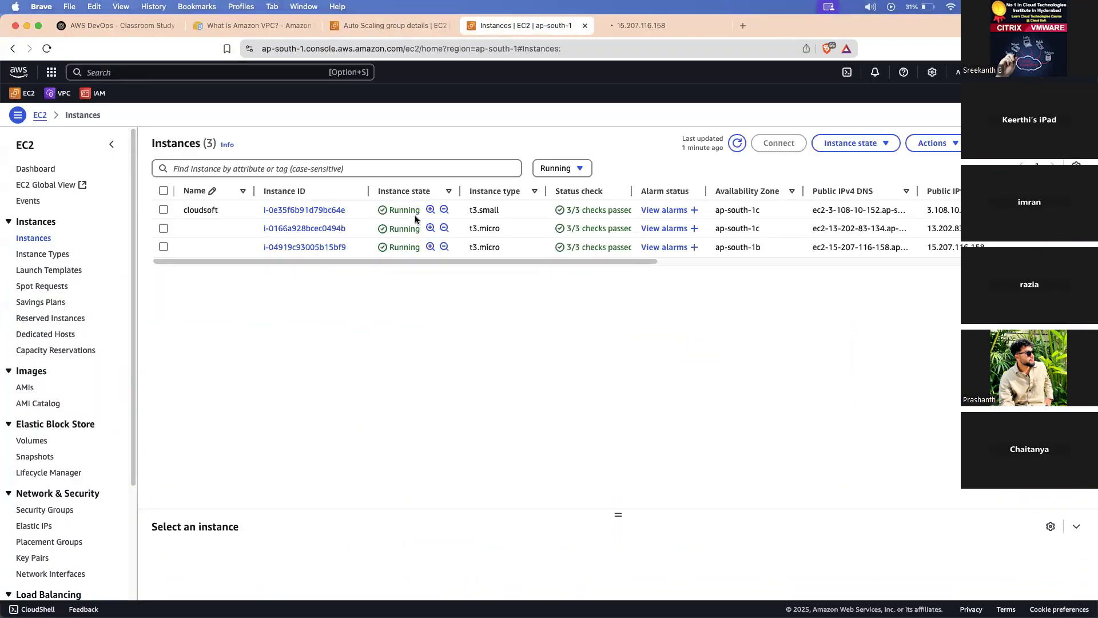
left_click(342, 230)
left_click(474, 207)
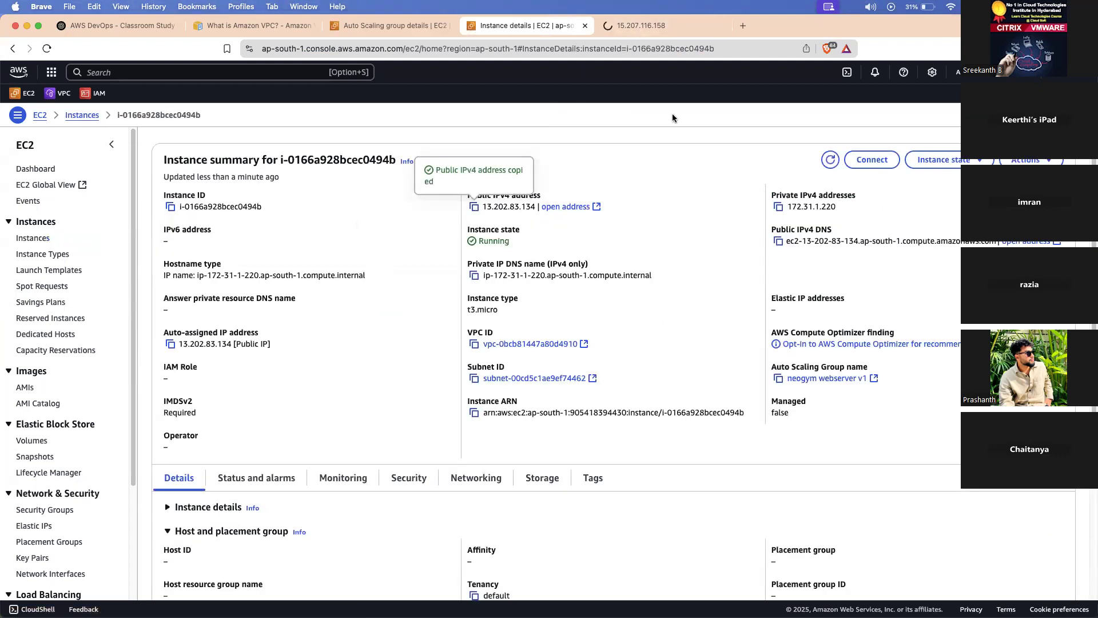
Open a new tab and load the copied IP address with the path, 13.202.83.134/neogym.
left_click(744, 25)
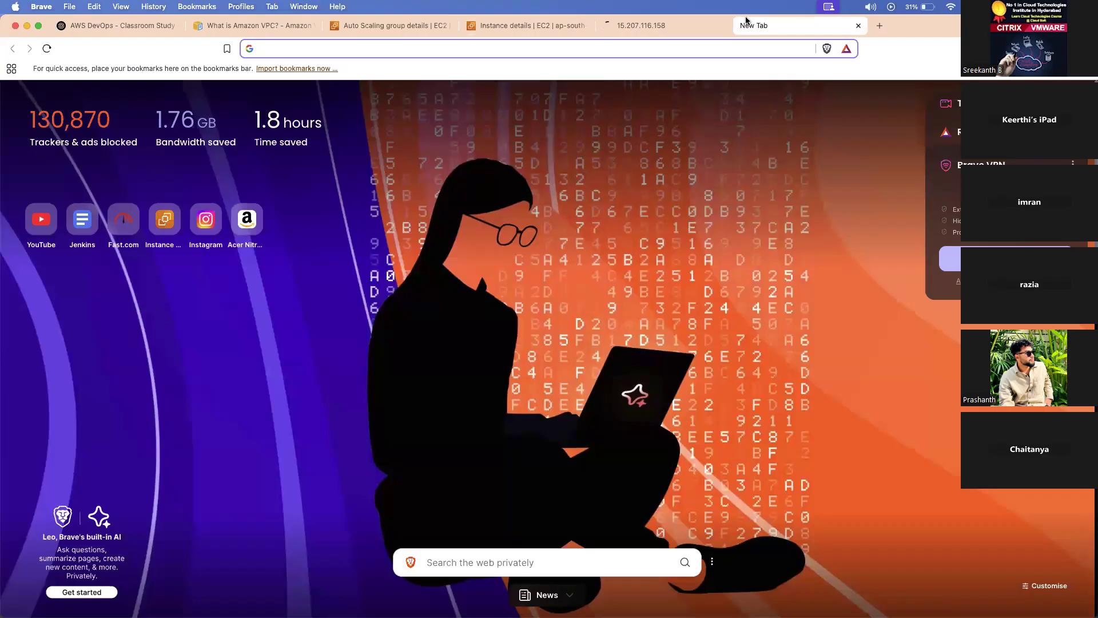
key("super+v")
type("/neogym")
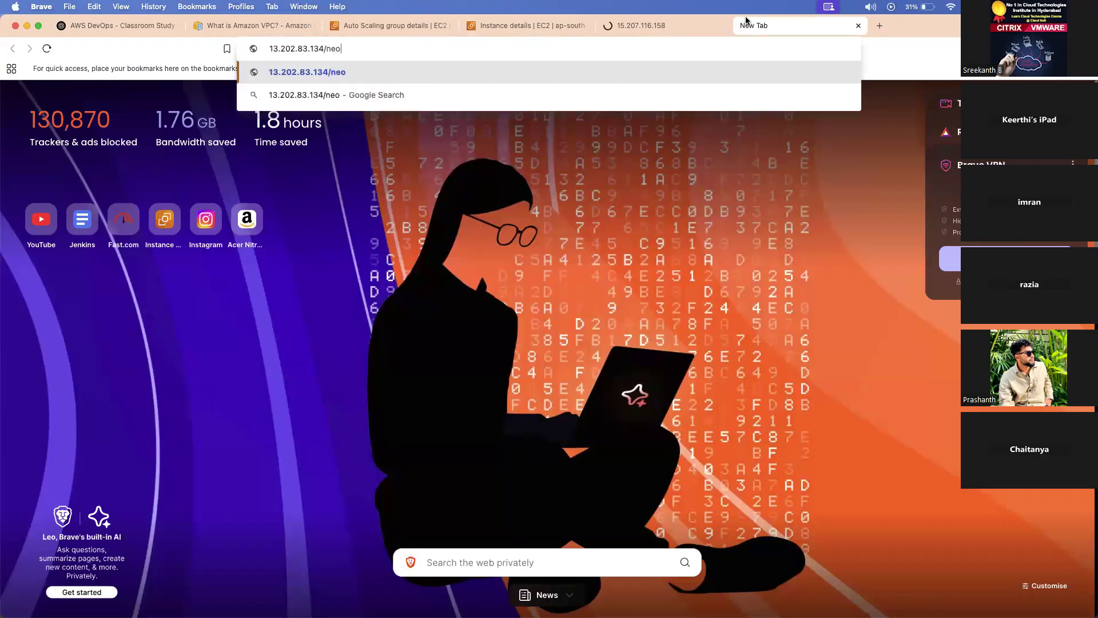
key("Return")
Check the loading state of both Neogym tabs and return to the instance details.
left_click(701, 25)
left_click(742, 26)
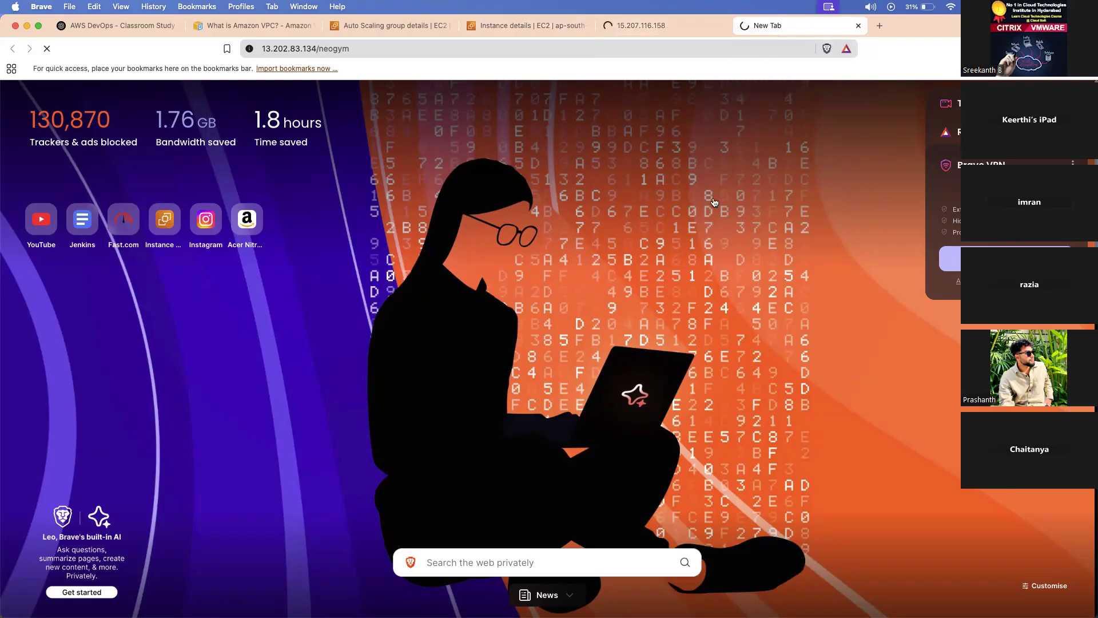
left_click(615, 27)
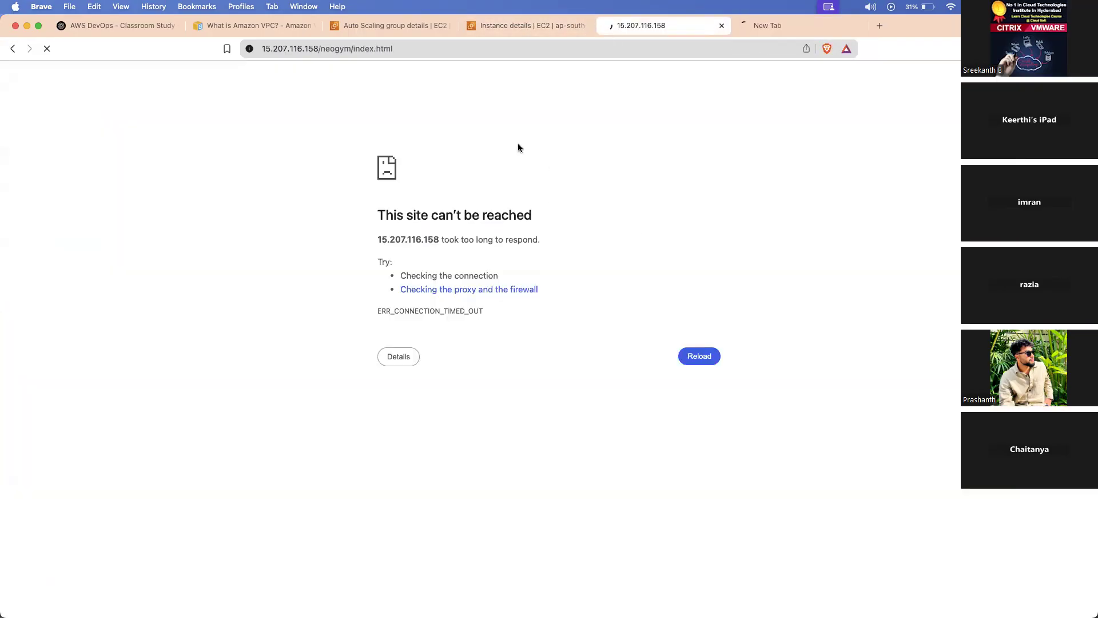
left_click(507, 25)
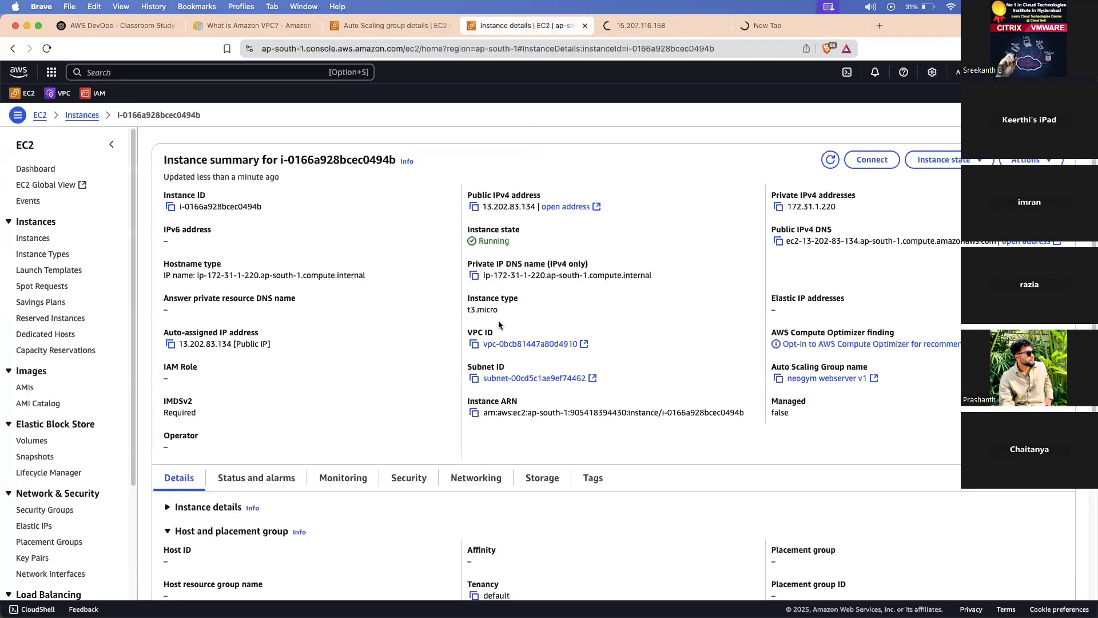
Switch to Terminal and clear the screen.
key("ctrl+Up")
left_click(647, 190)
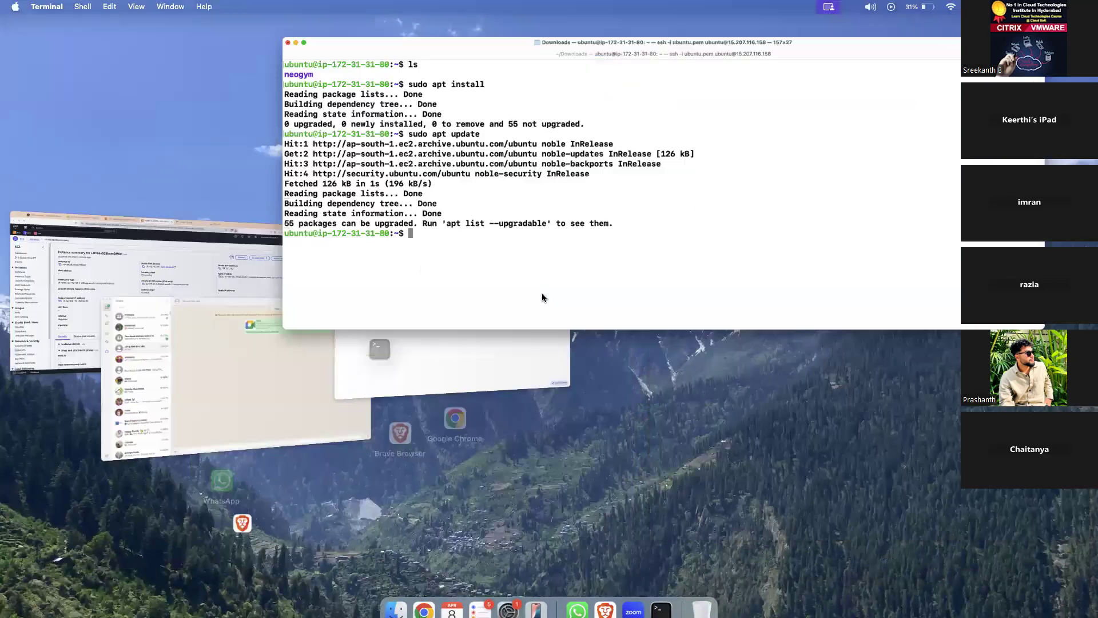
type("clear")
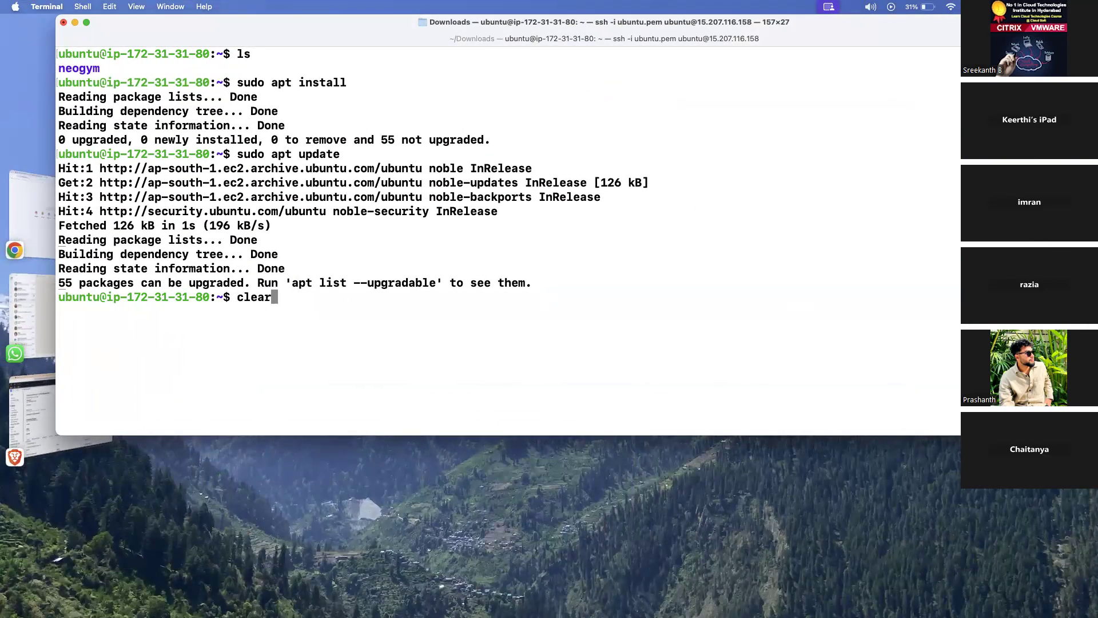
key("Return")
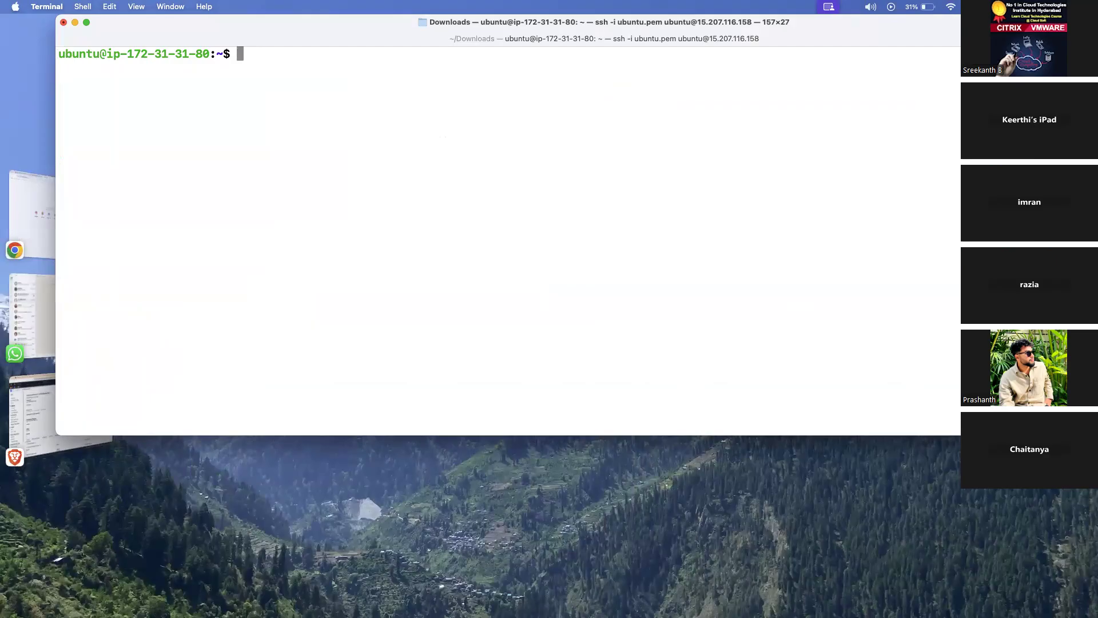
Check the web server's state with sudo service nginx status, examining the Active line.
type("ps")
key("BackSpace")
key("BackSpace")
type("sudo service ")
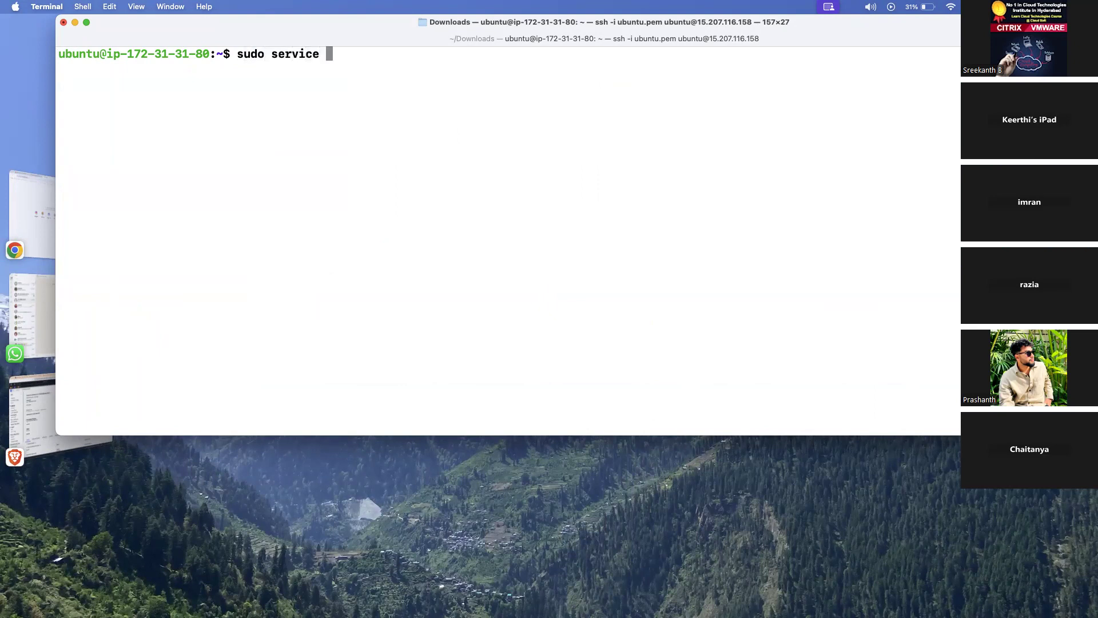
type("nginx status\\")
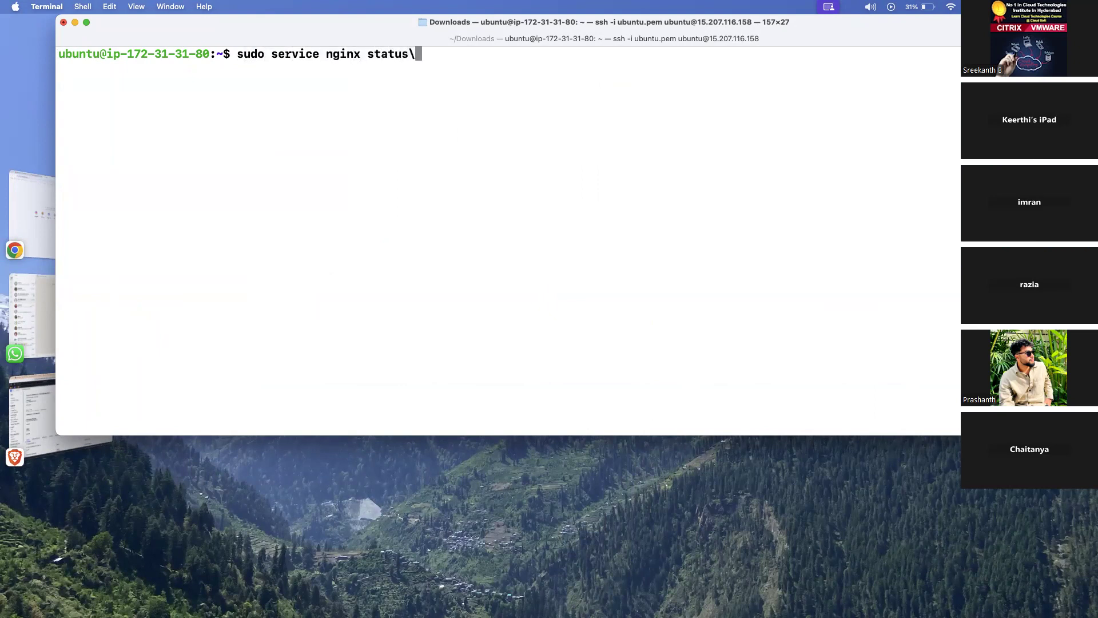
key("BackSpace")
key("Return")
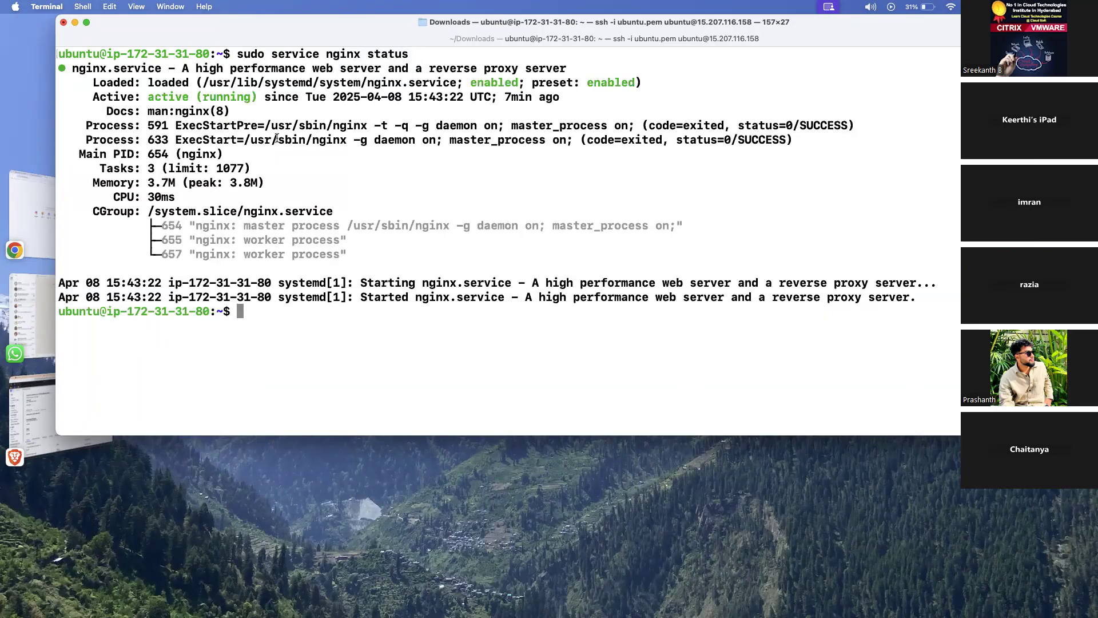
left_click_drag(259, 96, 149, 100)
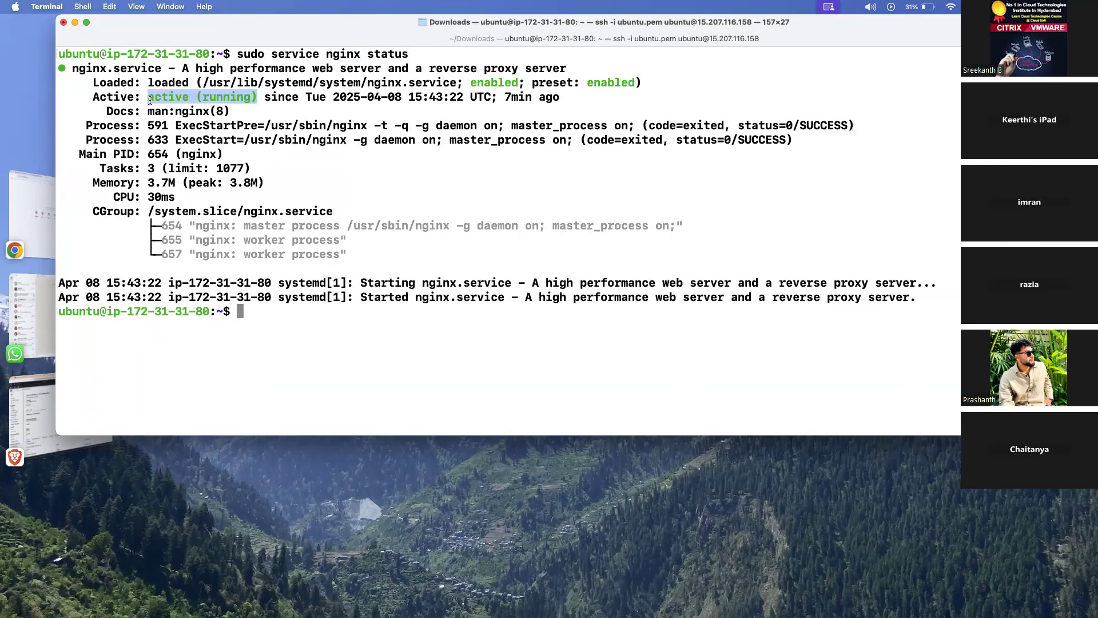
left_click(285, 342)
Switch to Brave and open the launch-wizard-27 security group from the security details of instance i-0166a928bcec0494b.
key("ctrl+Up")
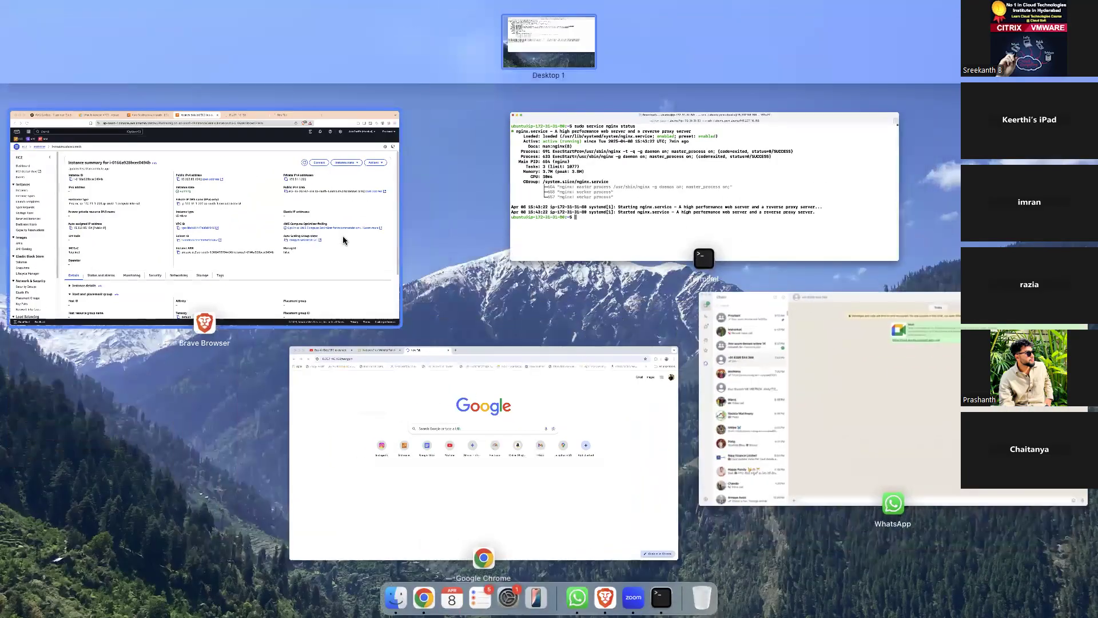
left_click(343, 237)
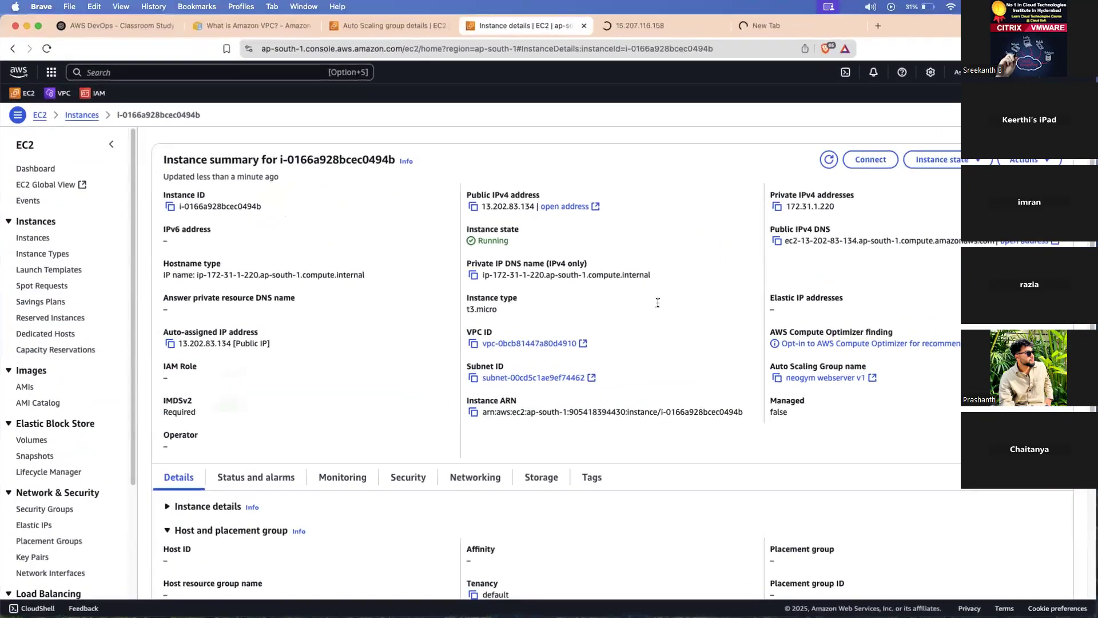
left_click(236, 486)
left_click(409, 478)
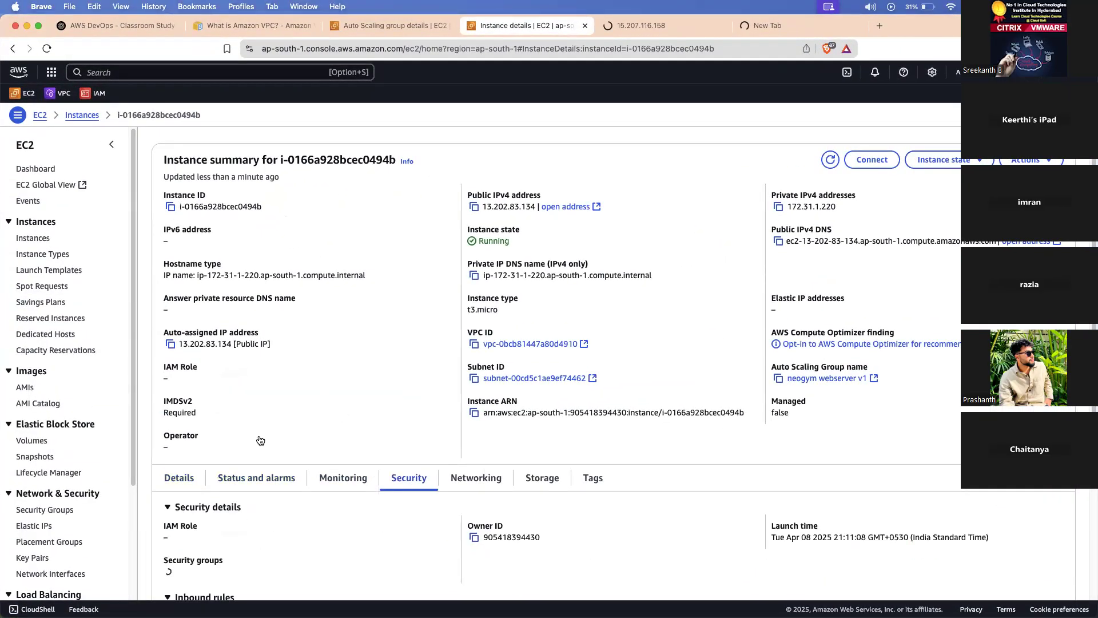
scroll(258, 438, "down", 3)
left_click(257, 437)
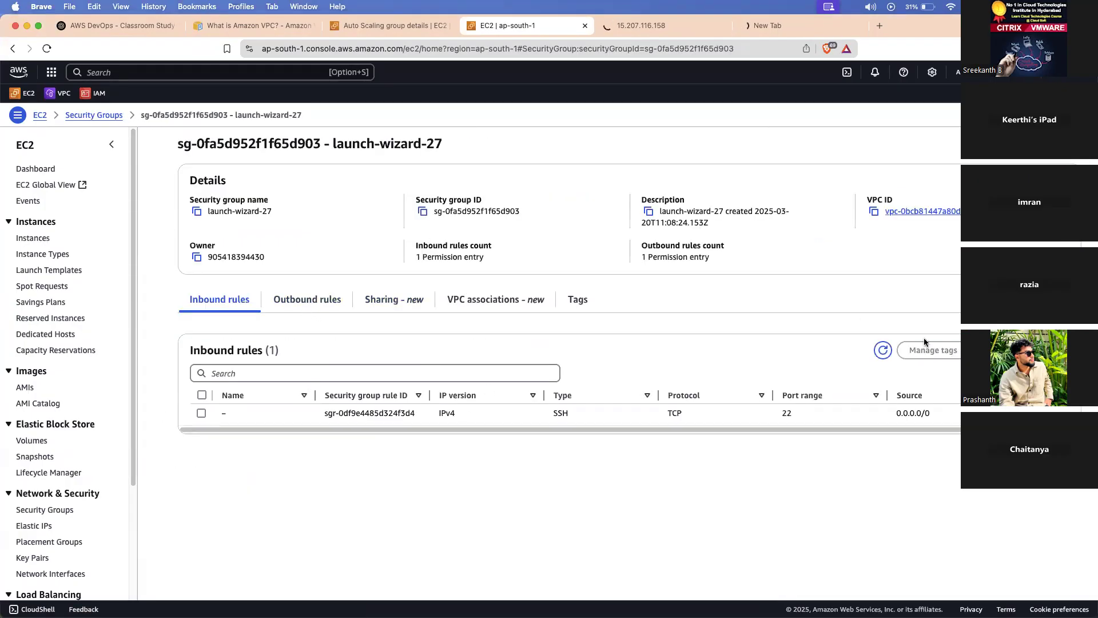
Change the existing SSH inbound rule's type to All traffic and save the rules.
left_click(951, 355)
left_click(373, 235)
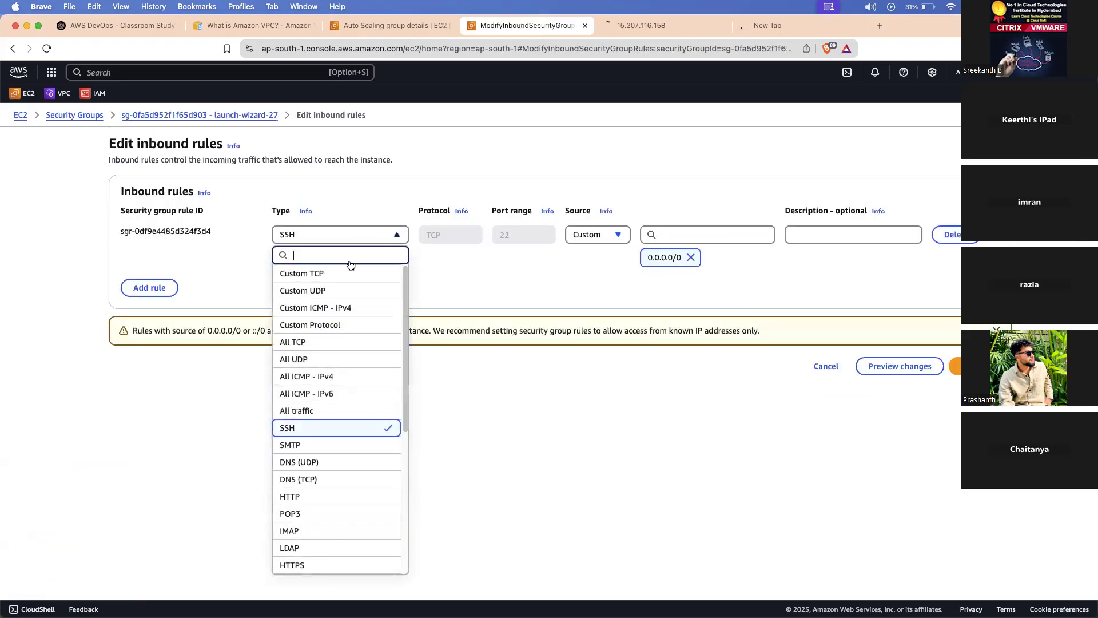
left_click(309, 411)
left_click(955, 366)
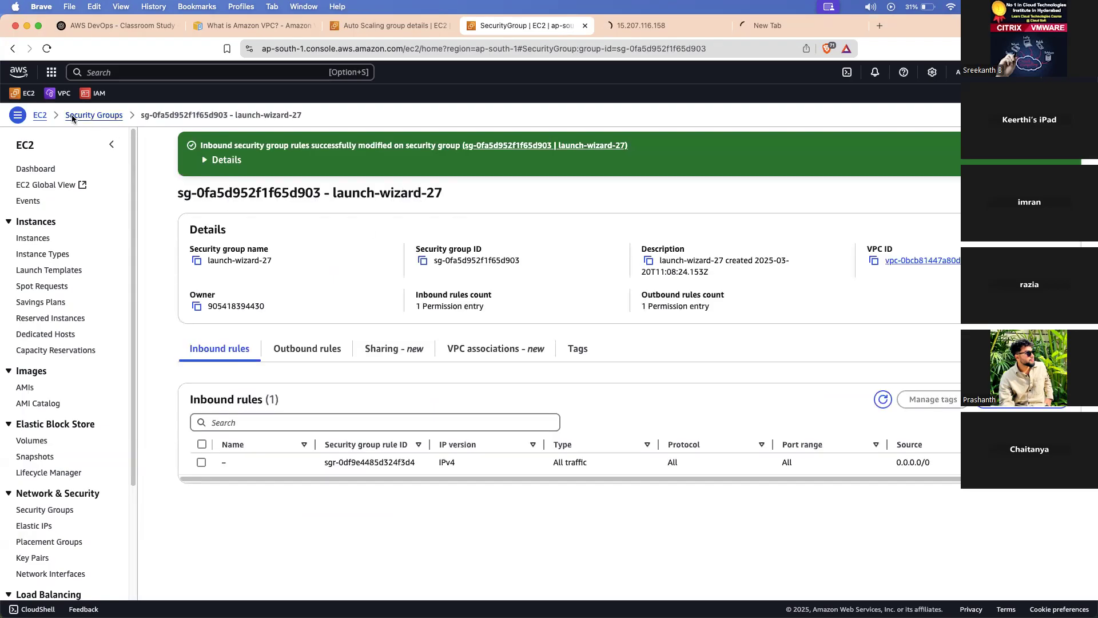
Review the inbound rules of the security group attached to instance i-04919c93005b15bf9, leaving the rule editor without saving.
left_click(40, 115)
left_click(177, 195)
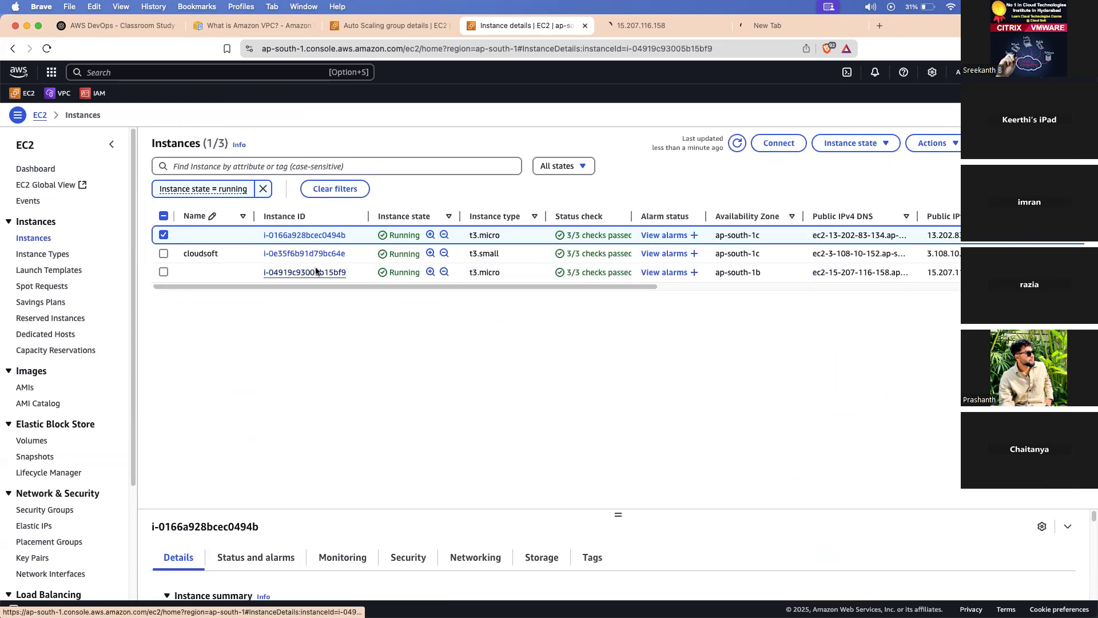
left_click(312, 272)
left_click(332, 492)
left_click(407, 490)
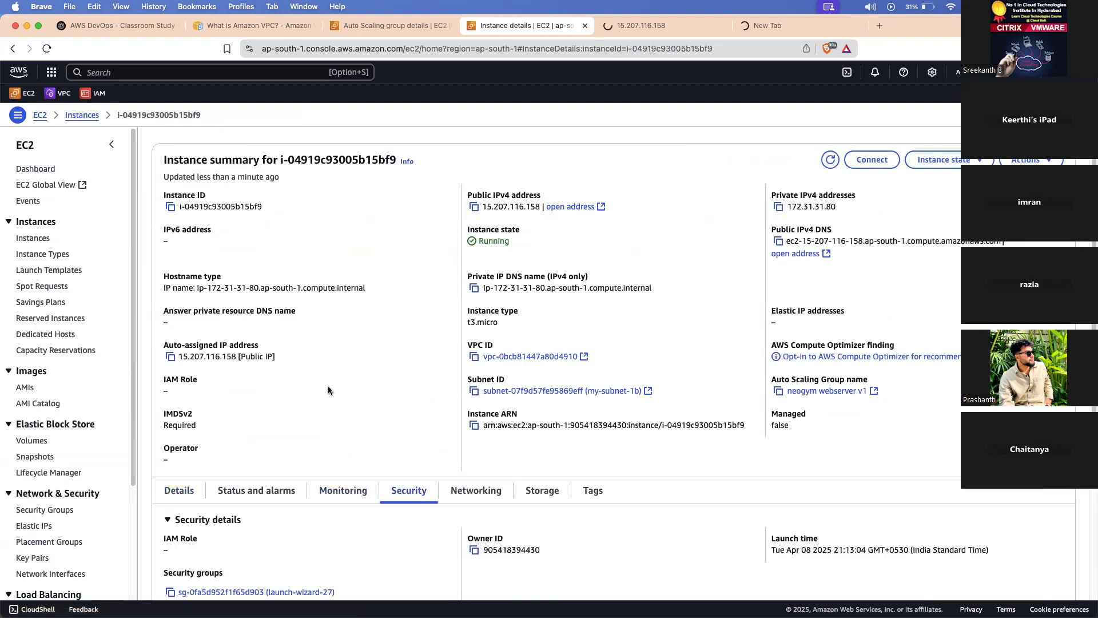
scroll(328, 386, "down", 3)
left_click(267, 437)
left_click(1022, 400)
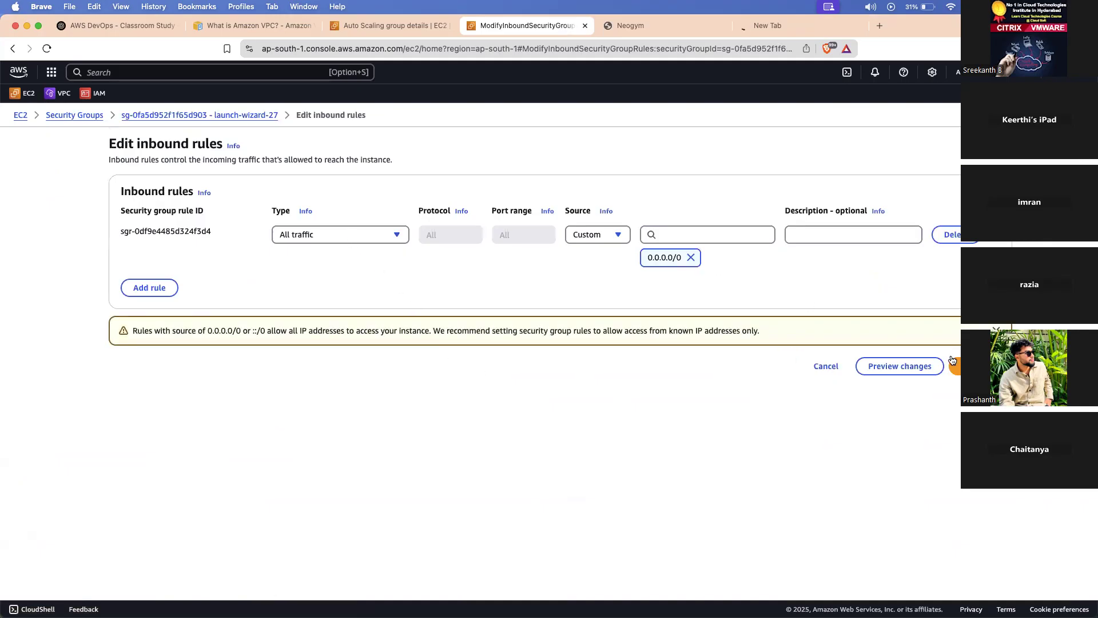
left_click(826, 366)
Check the Neogym site in the 15.207.116.158 and 13.202.83.134 tabs.
left_click(649, 30)
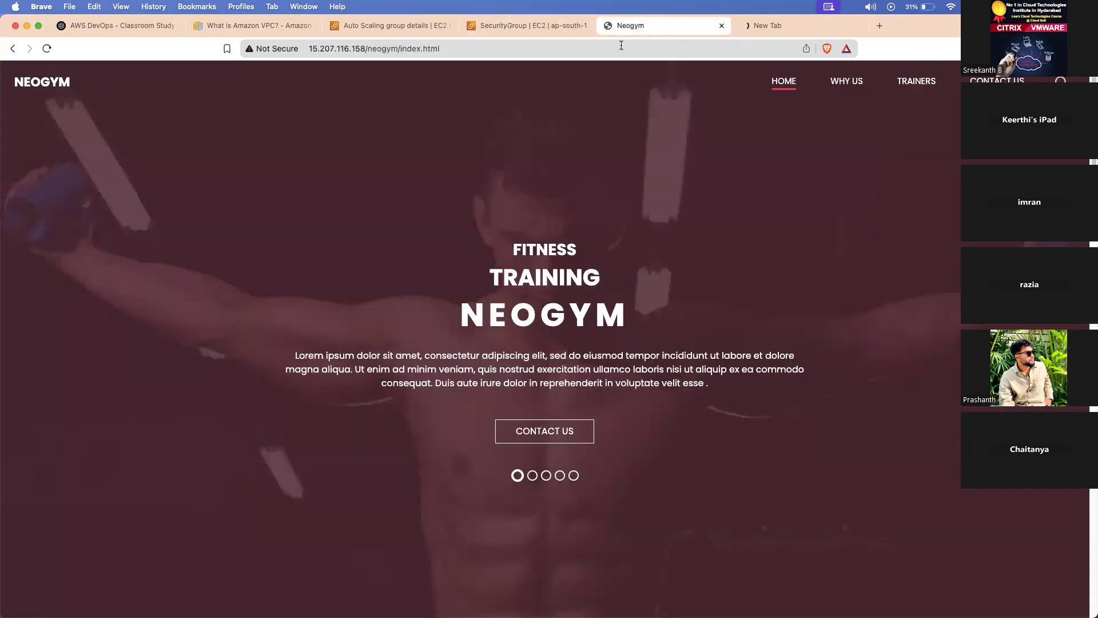
left_click(775, 23)
key("Return")
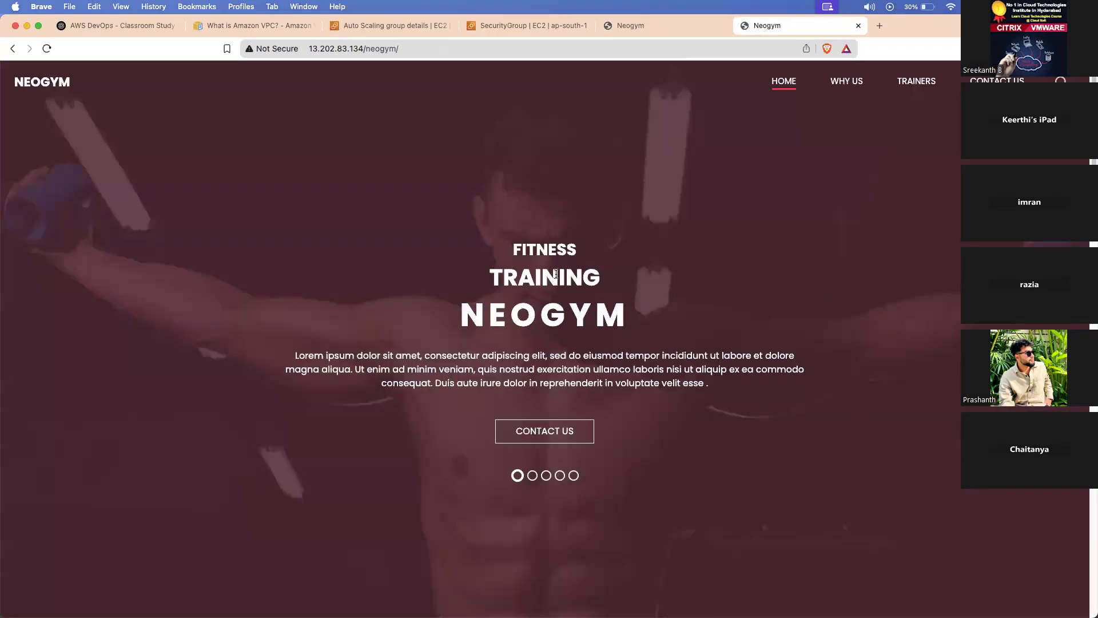
Close both Neogym website tabs in the browser window.
left_click_drag(629, 311, 589, 191)
left_click(589, 190)
key("super+w")
left_click(723, 25)
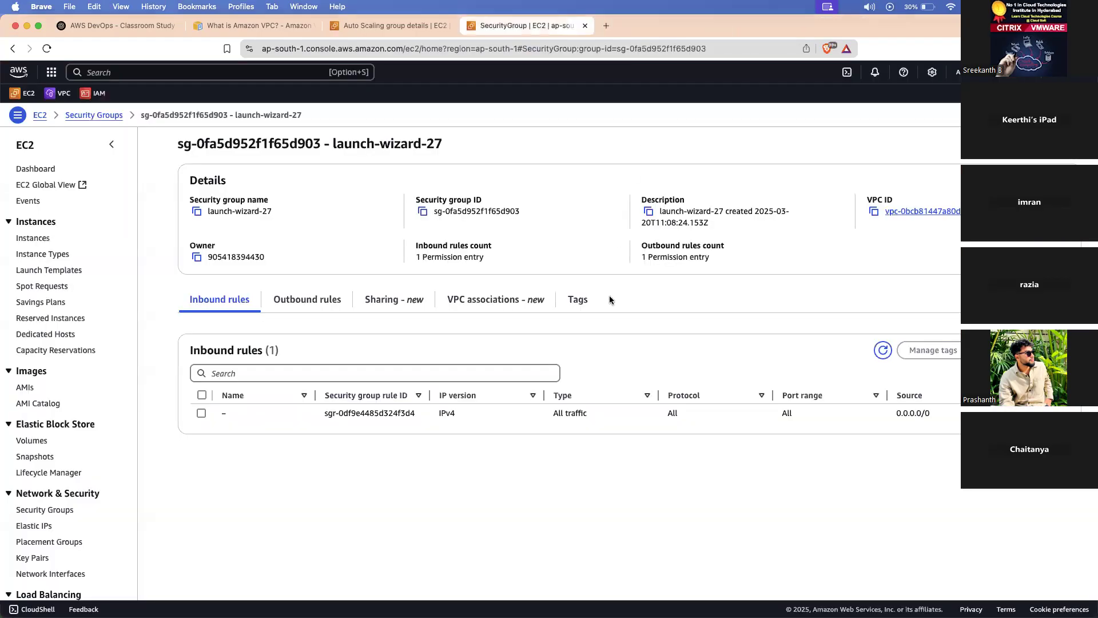
Switch to Terminal and clear the output of the SSH session on ip-172-31-31-80.
key("ctrl+Up")
left_click(775, 183)
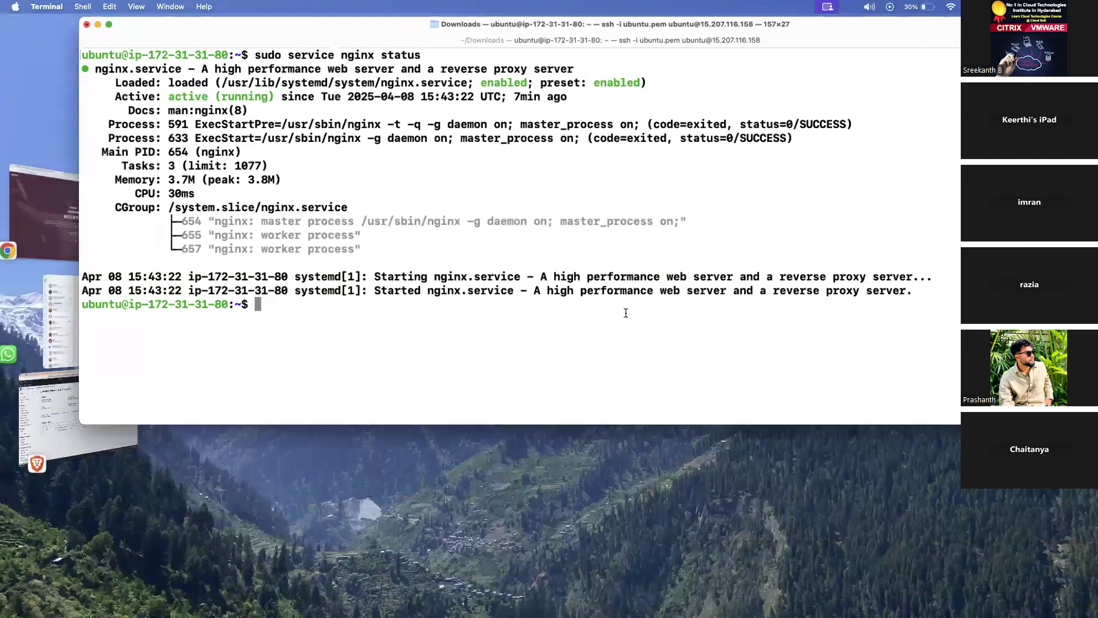
type("clear")
key("Return")
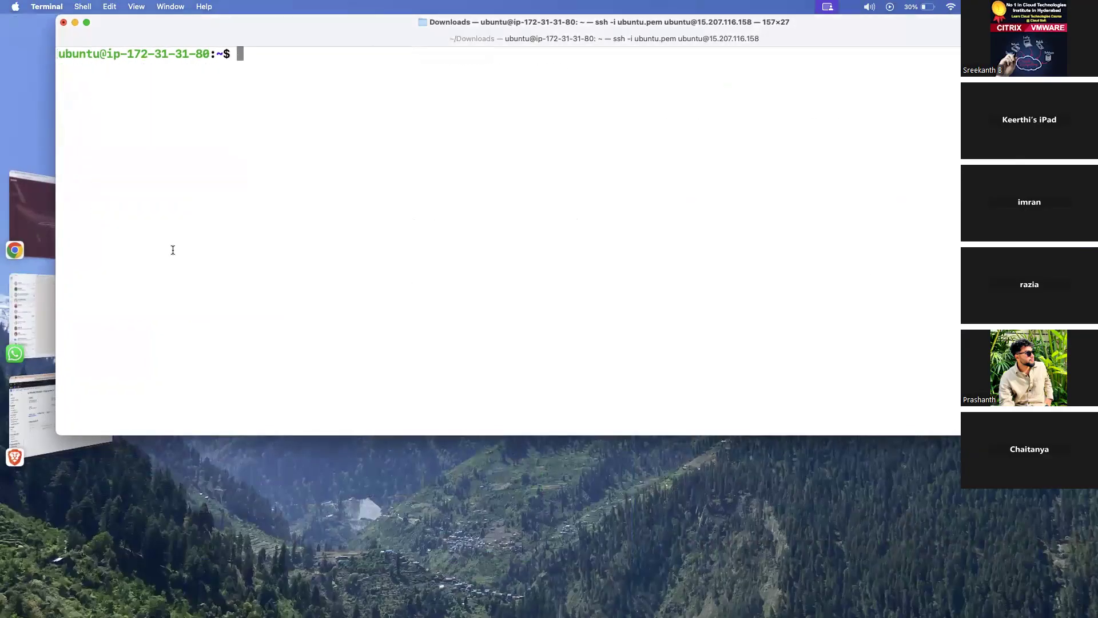
Glance at the Neogym page in Chrome, return to the AWS console in Brave and open the EC2 instances list.
left_click(34, 217)
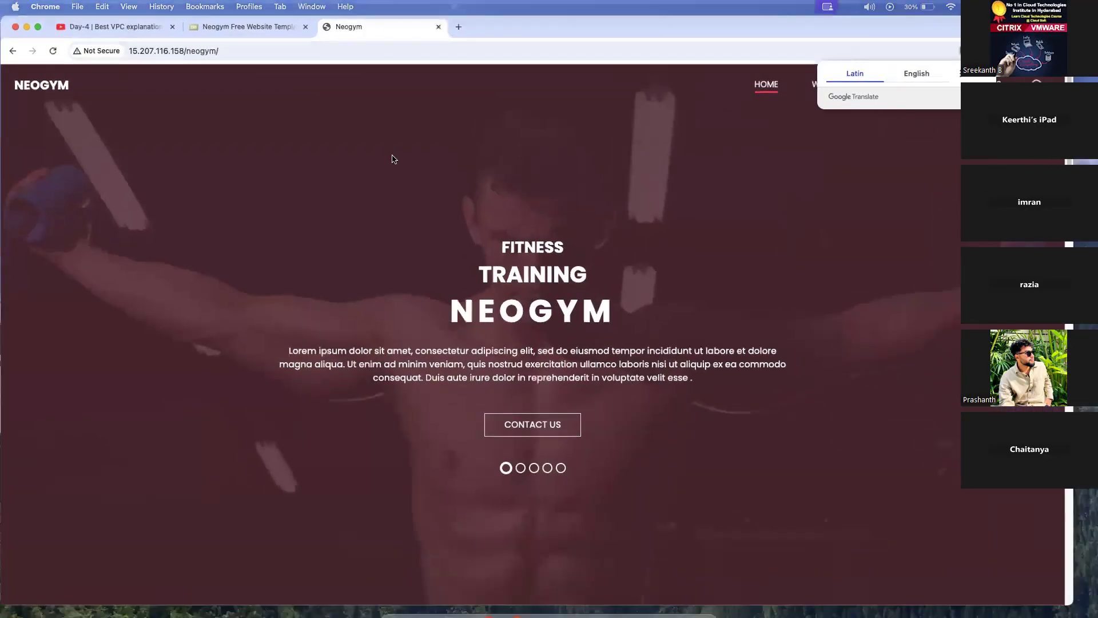
key("ctrl+Up")
left_click(858, 411)
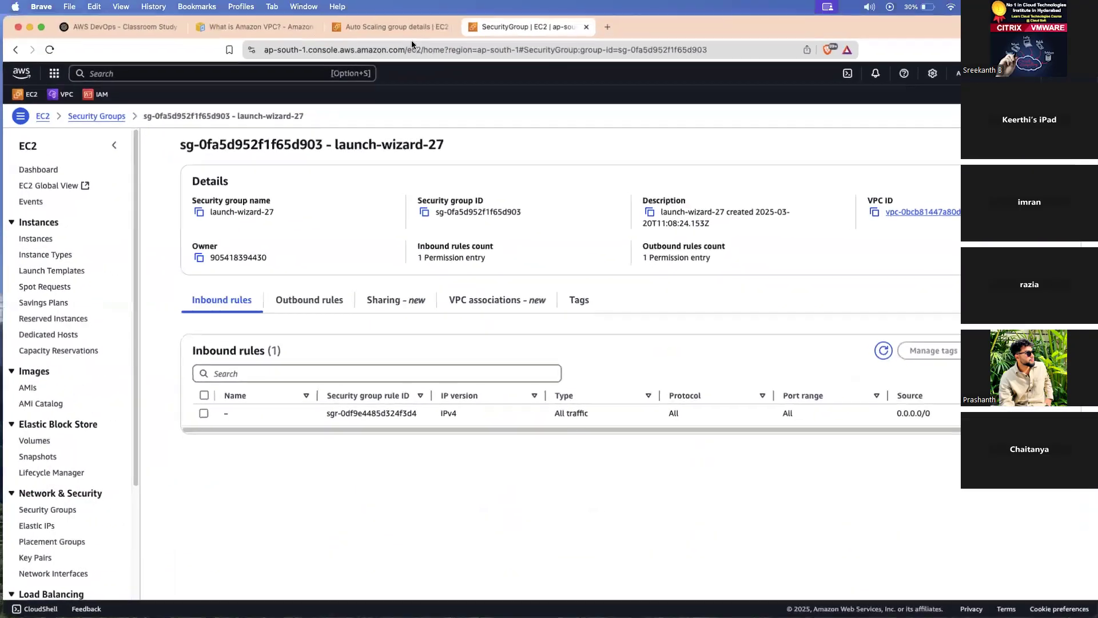
left_click(404, 28)
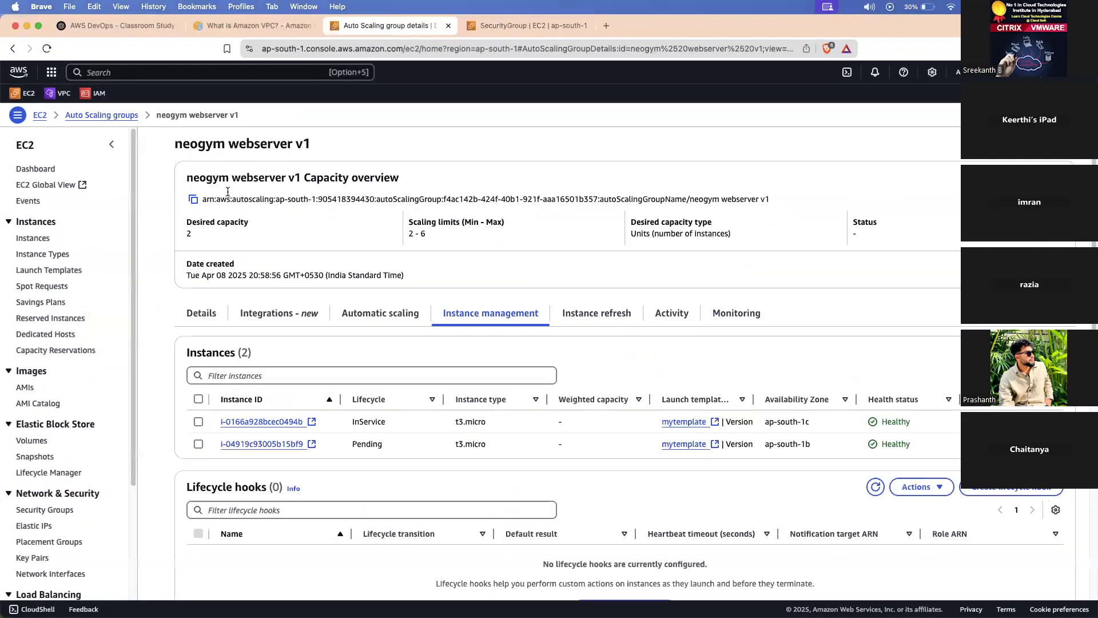
left_click(32, 237)
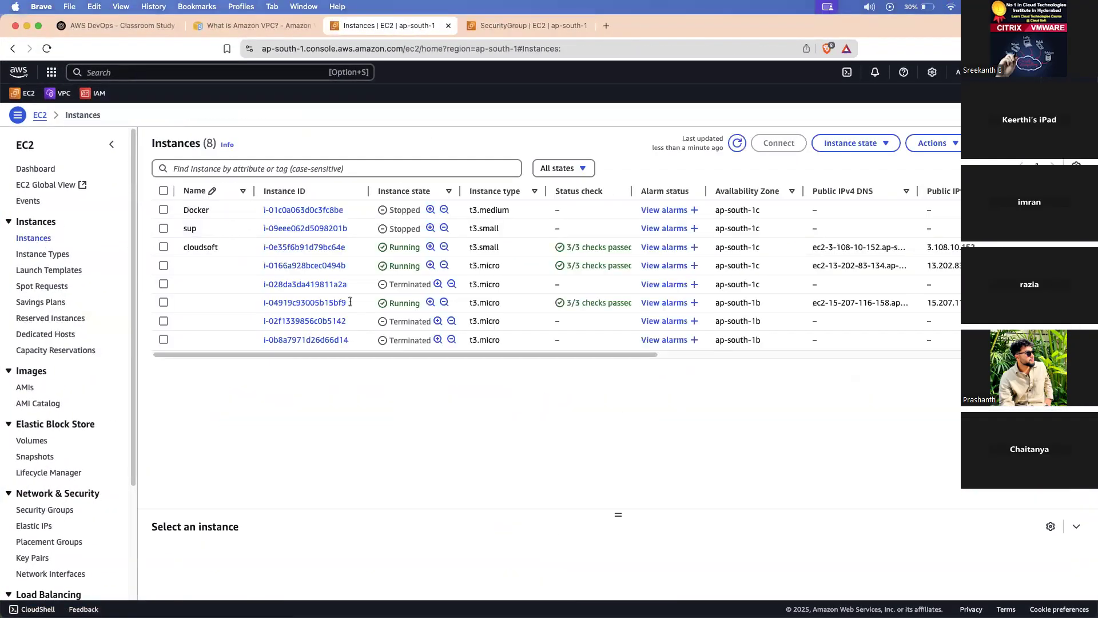
Filter the instances list to Running, view the matches and restore the All states filter.
left_click(564, 168)
left_click(558, 205)
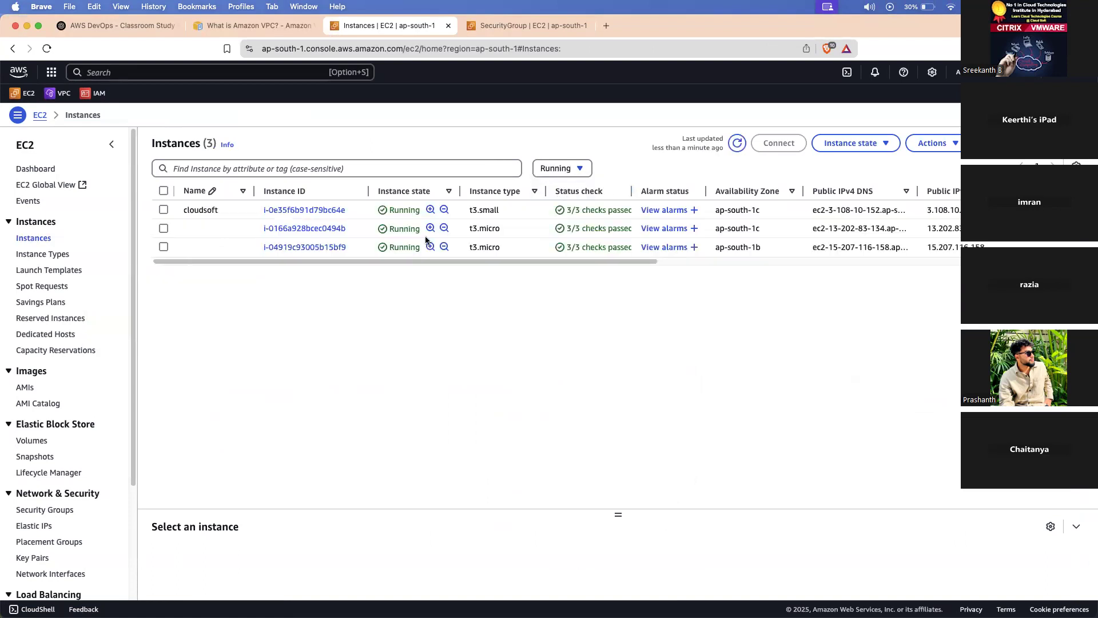
left_click(534, 170)
left_click(560, 188)
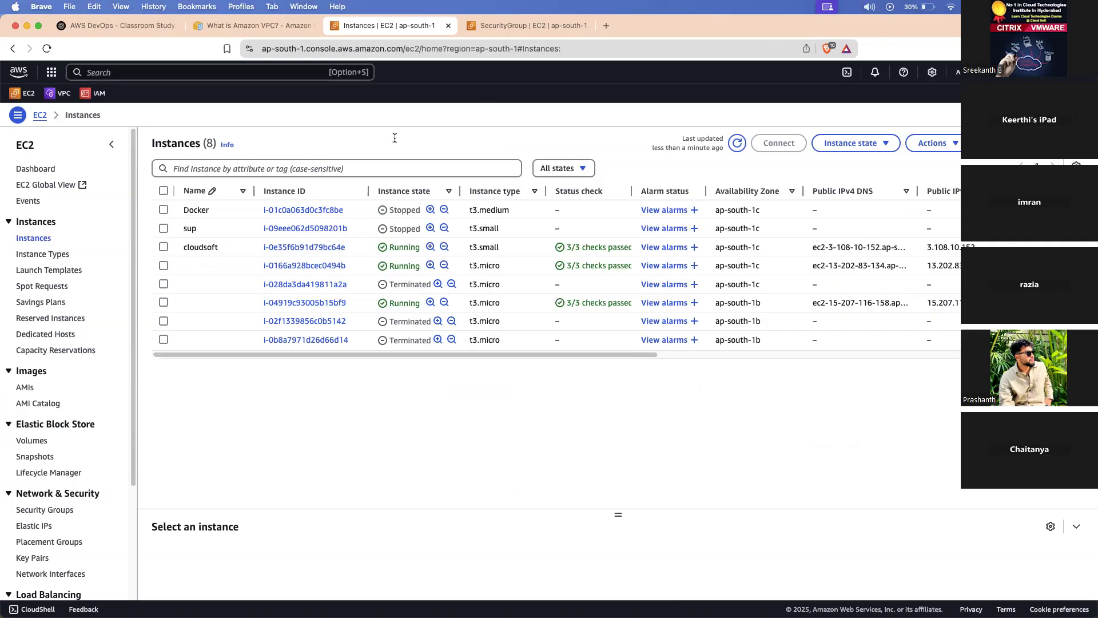
Open instances i-0166a928bcec0494b and i-04919c93005b15bf9 in new tabs and copy the first one's public IPv4 address.
left_click(286, 265, "super")
left_click(326, 300, "super")
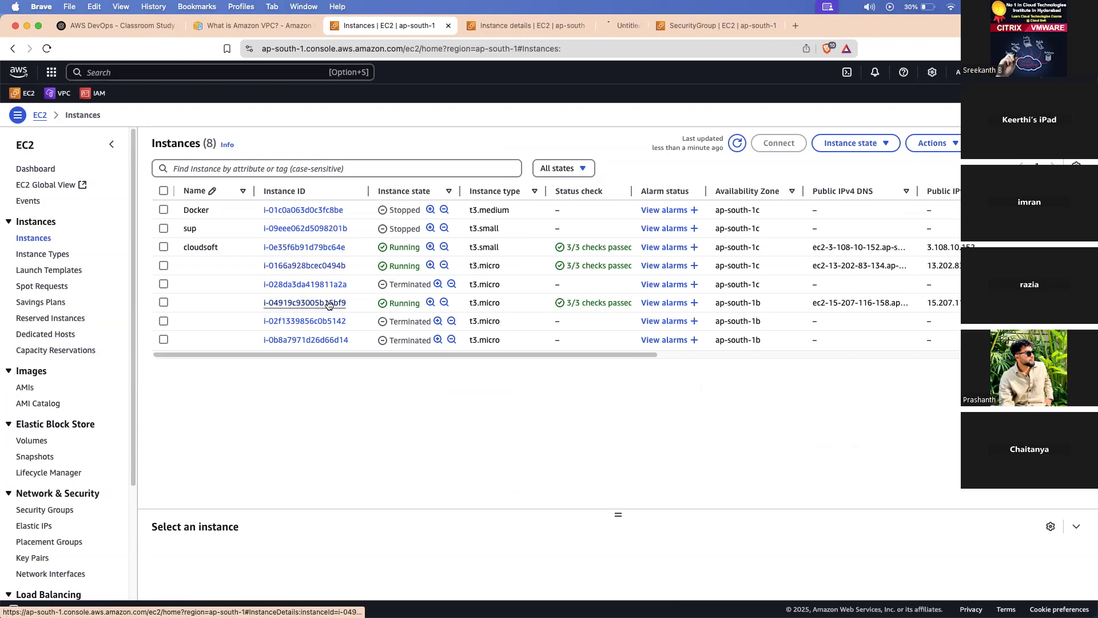
left_click(527, 25)
left_click_drag(482, 188, 533, 186)
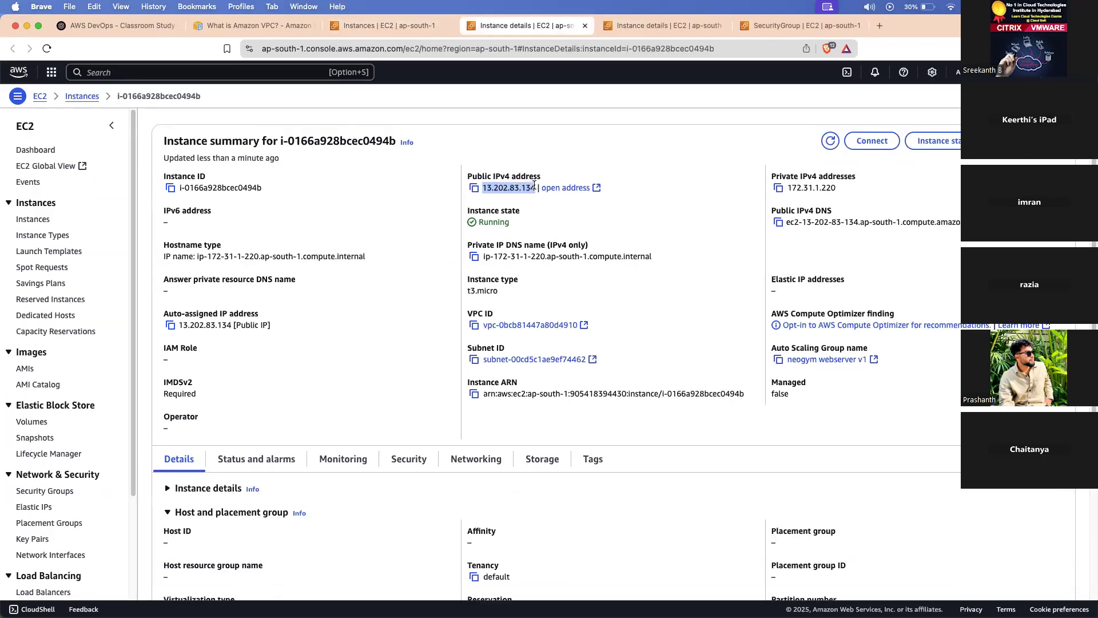
left_click(534, 195)
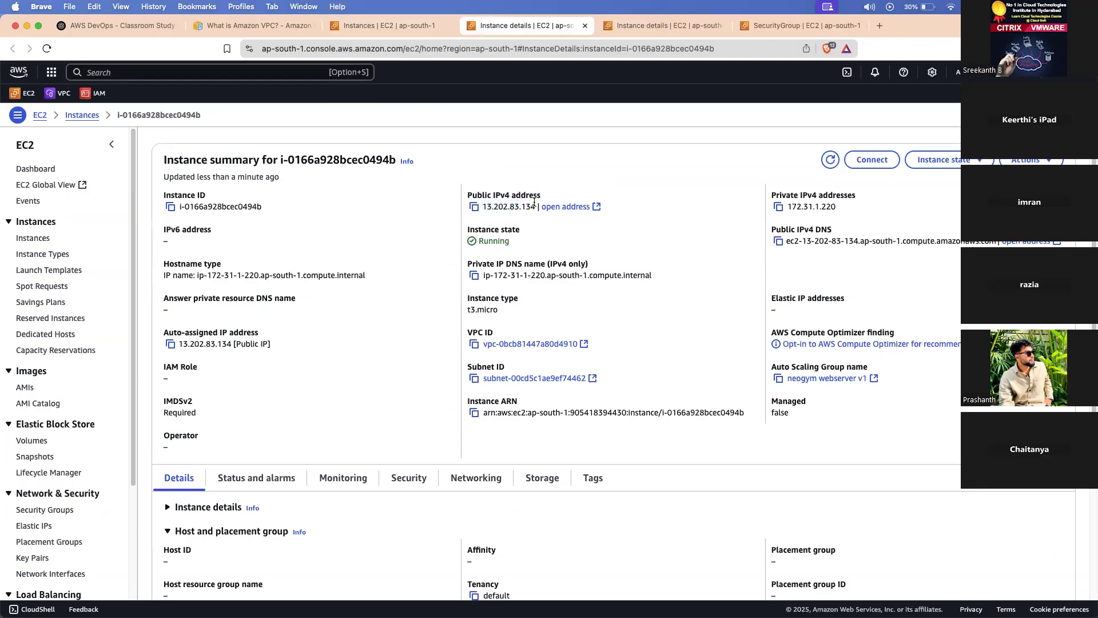
left_click(476, 207)
key("ctrl+Up")
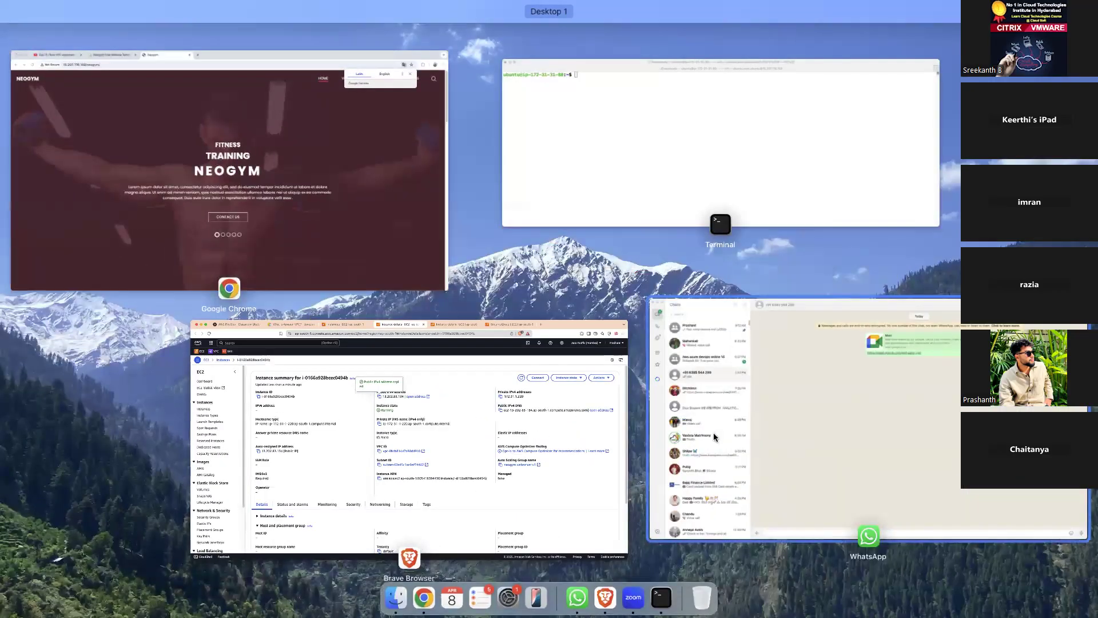
key("ctrl+Up")
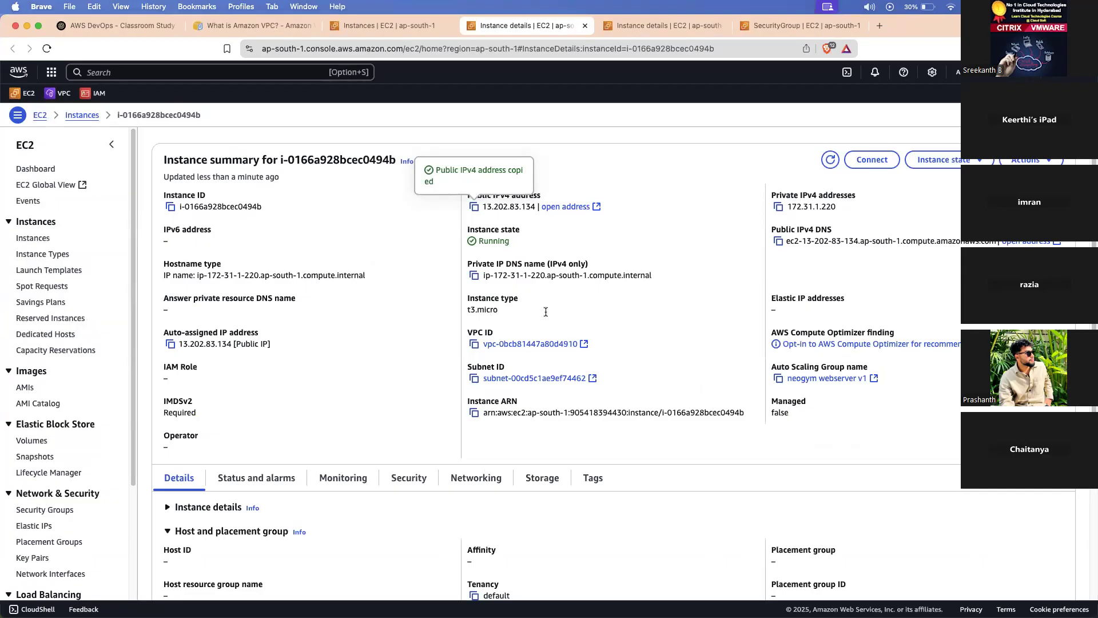
key("super+Tab")
key("super+Tab")
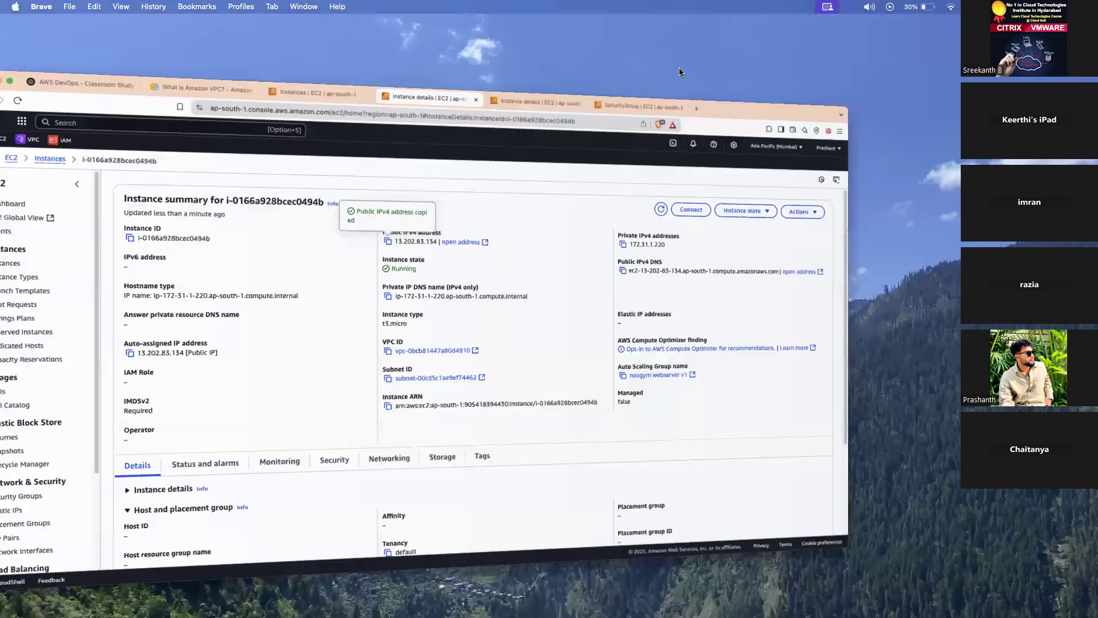
Copy the public IPv4 address of instance i-04919c93005b15bf9 from its details tab.
left_click(677, 28)
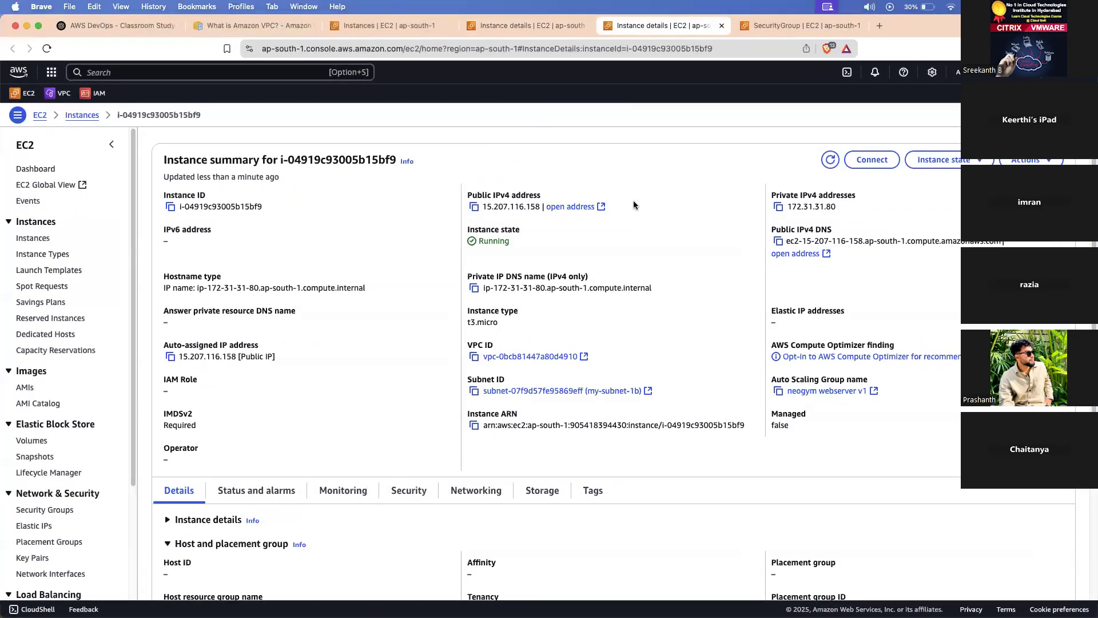
left_click(558, 26)
left_click(637, 33)
left_click(477, 207)
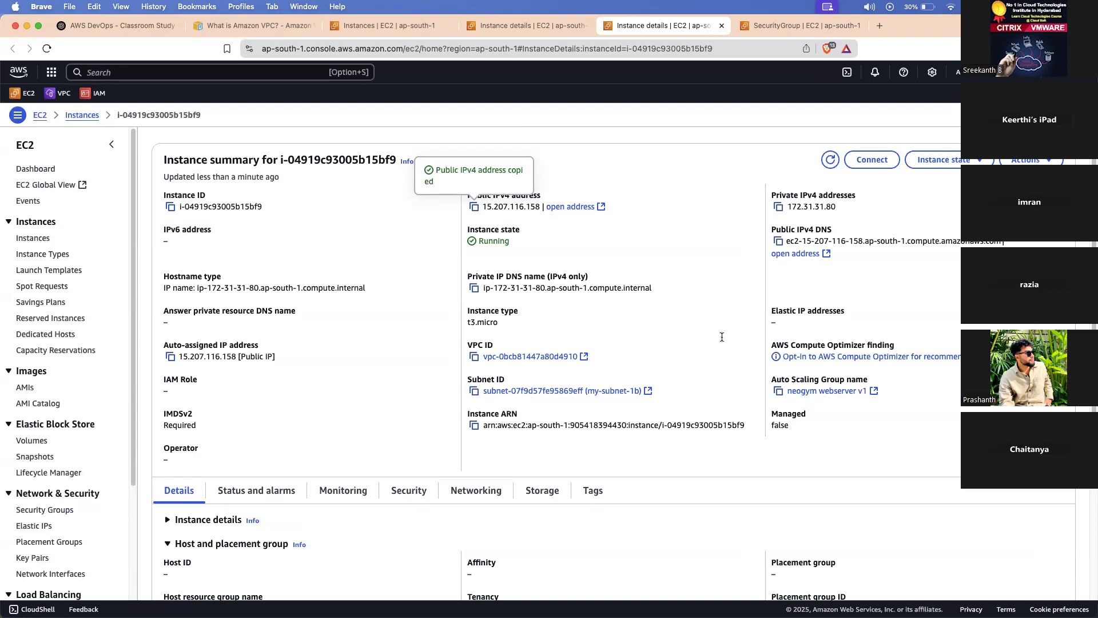
Leave the instance details and open the neogym webserver v1 Auto Scaling group.
left_click(82, 115)
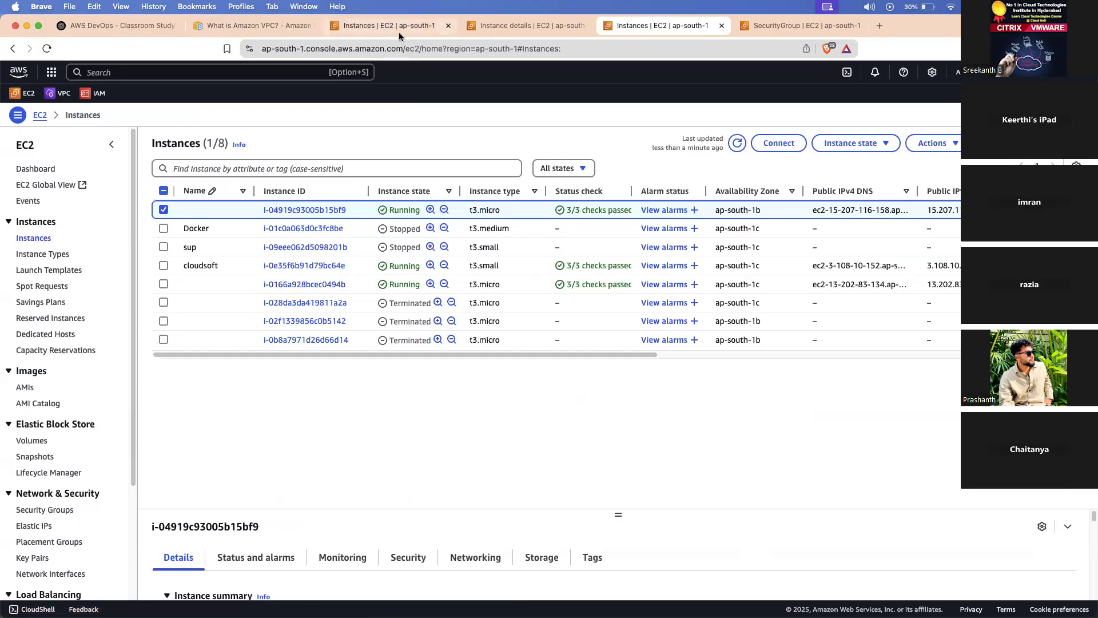
scroll(55, 503, "down", 5)
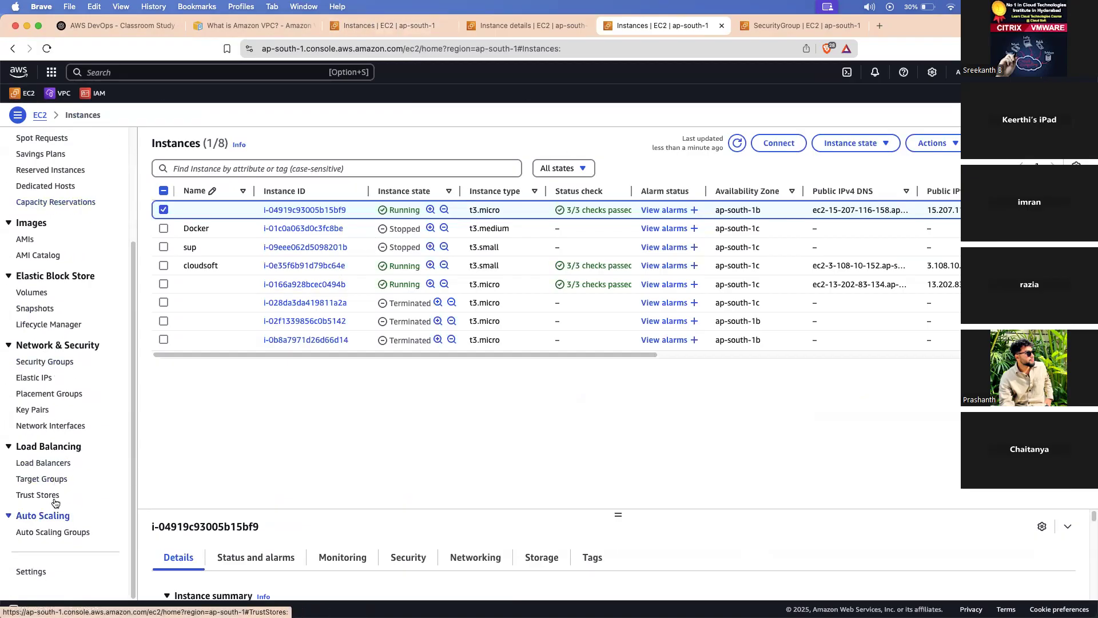
left_click(53, 532)
left_click(274, 229)
Review the Auto Scaling group's launch template and network details, and the lifecycle and health of its managed instances.
scroll(390, 331, "down", 1)
scroll(345, 303, "down", 1)
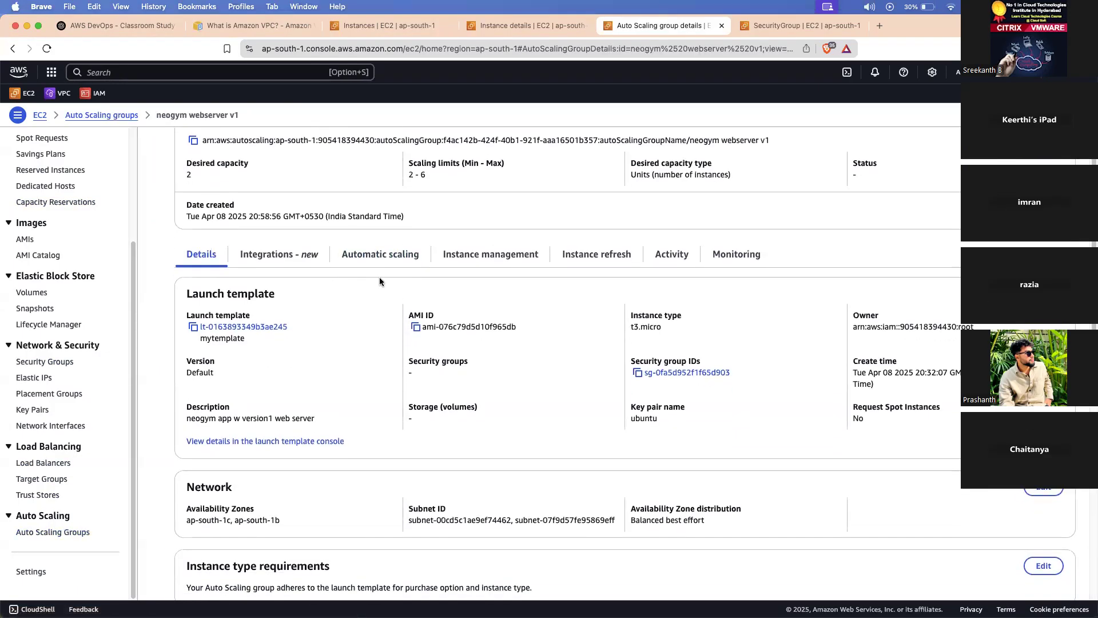
scroll(420, 281, "down", 4)
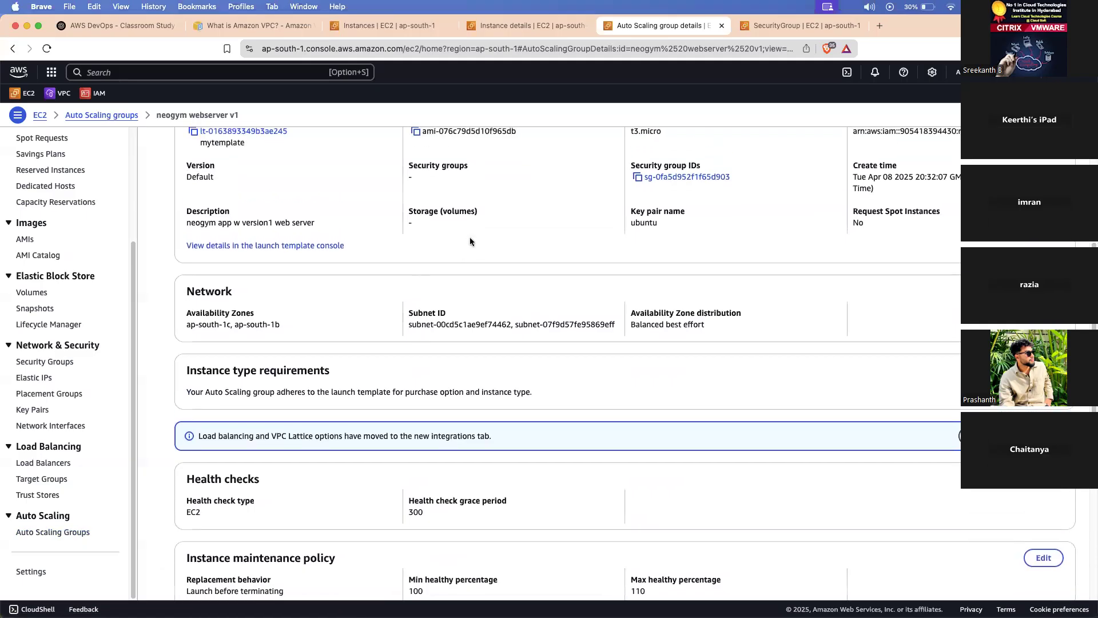
scroll(481, 286, "up", 5)
left_click(490, 312)
scroll(465, 293, "down", 3)
scroll(465, 297, "down", 2)
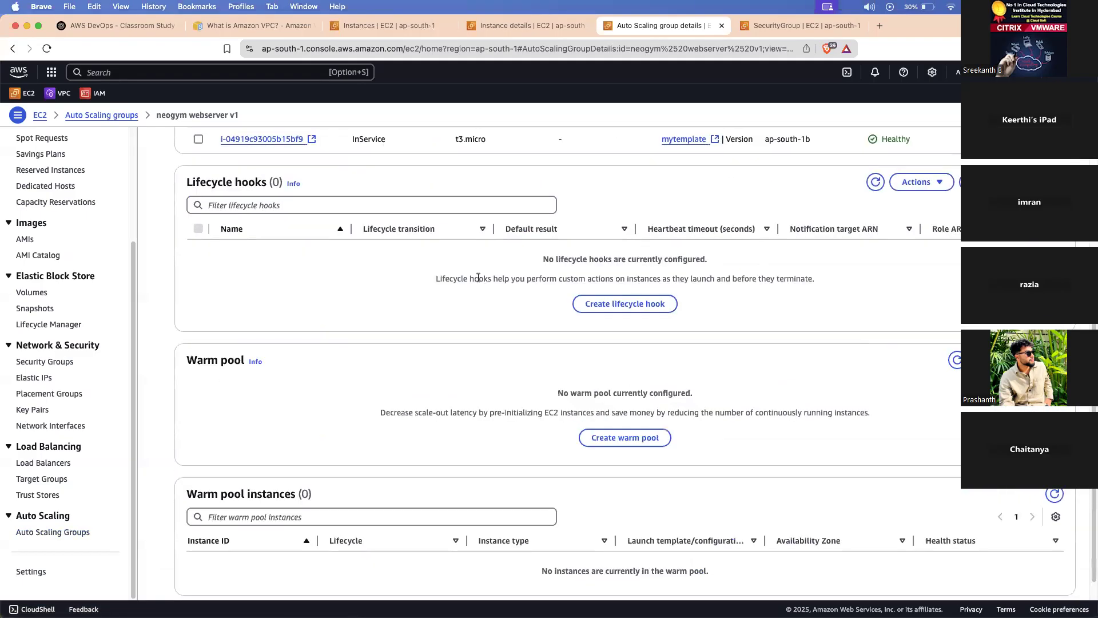
scroll(506, 300, "up", 5)
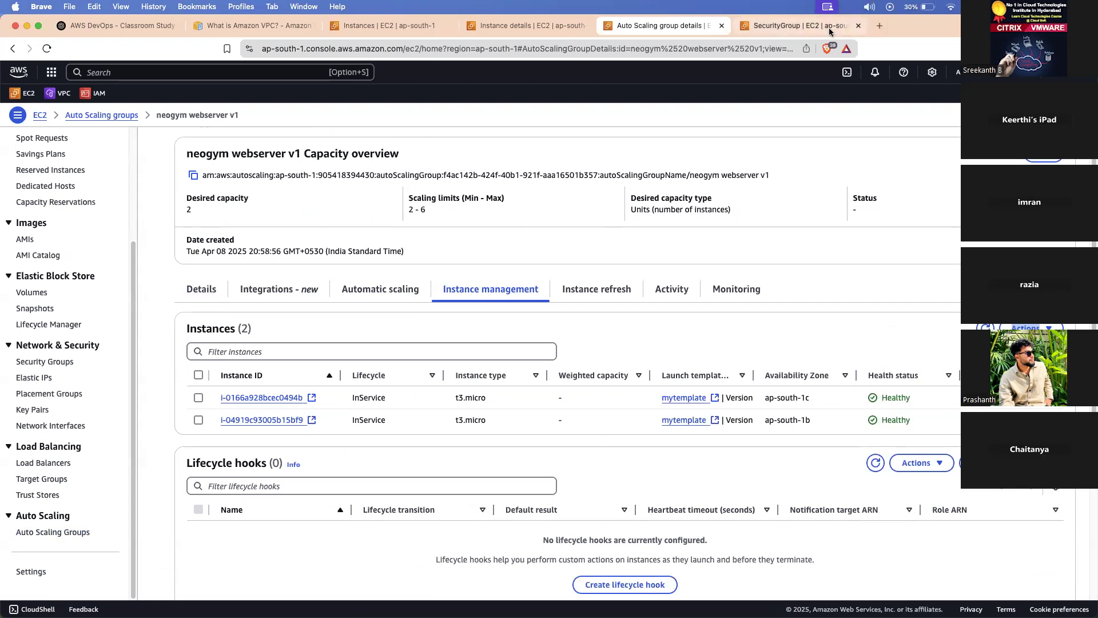
Close the security group tab and look over the instance details and Auto Scaling group tabs.
left_click(858, 25)
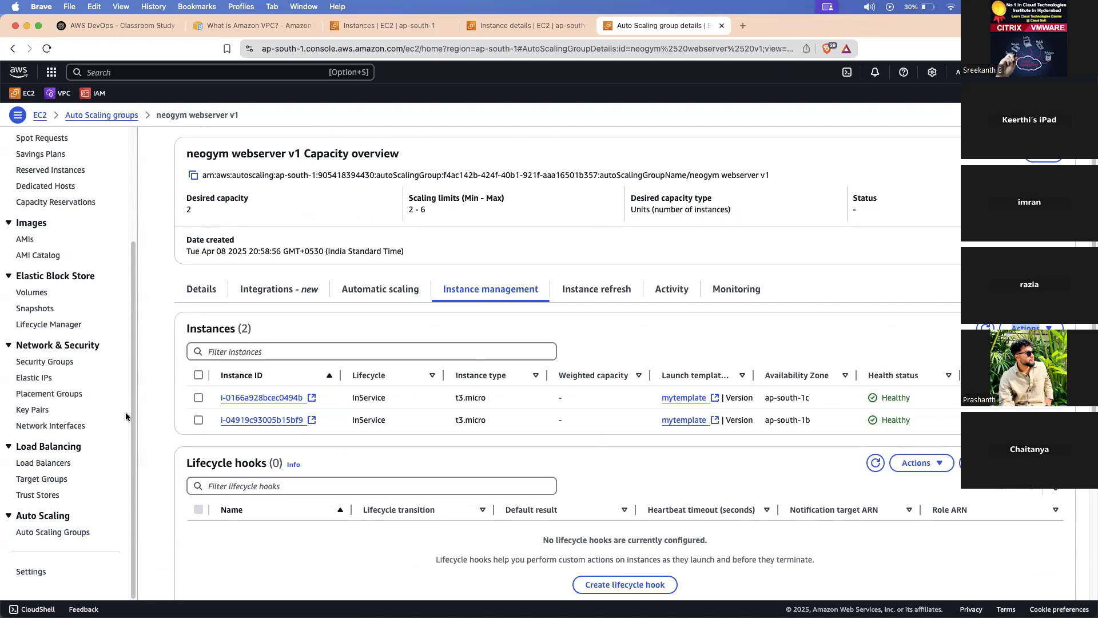
scroll(75, 441, "down", 2)
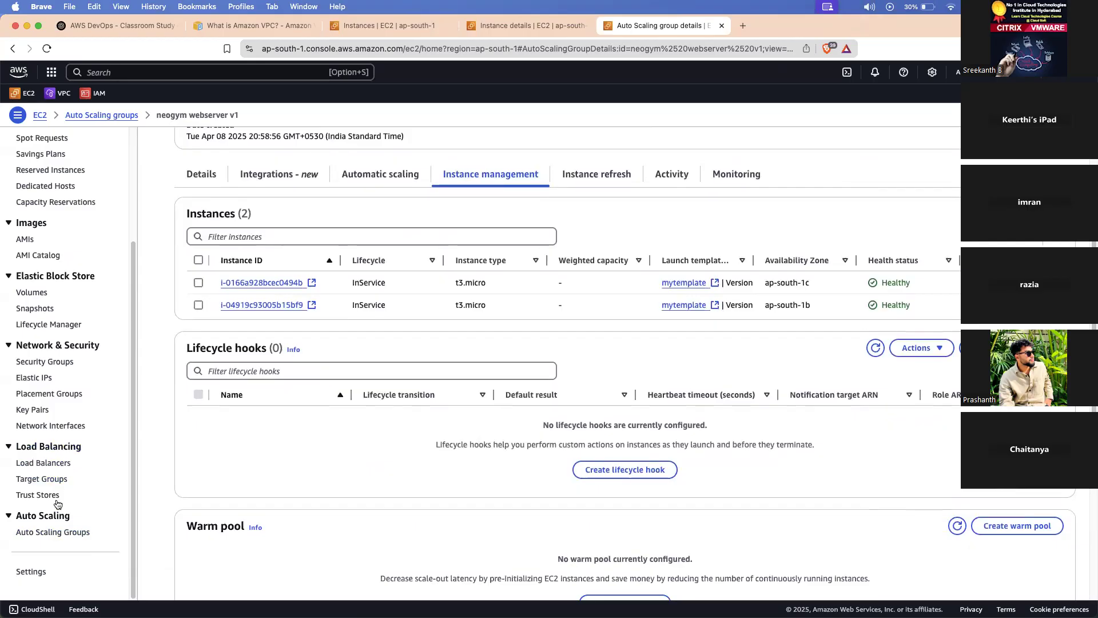
scroll(286, 286, "up", 2)
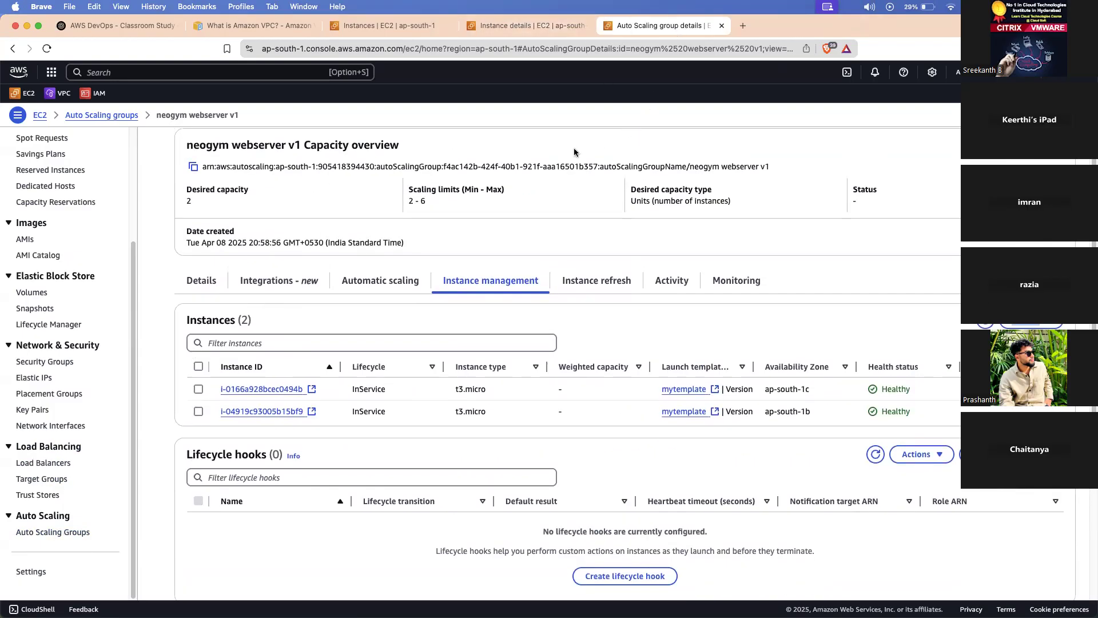
left_click(517, 24)
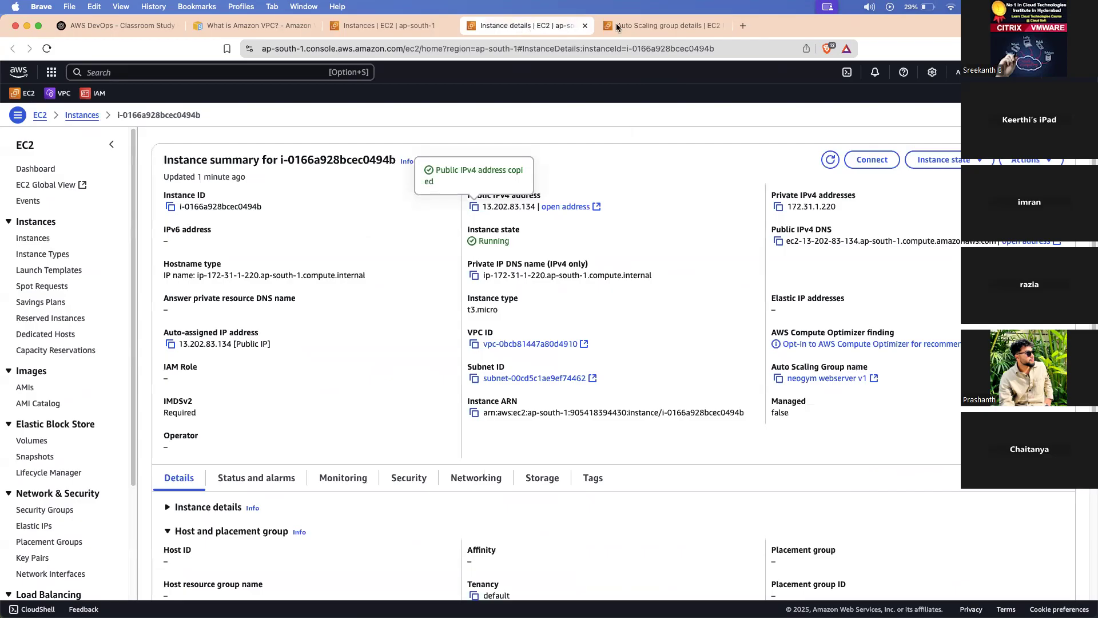
left_click(657, 24)
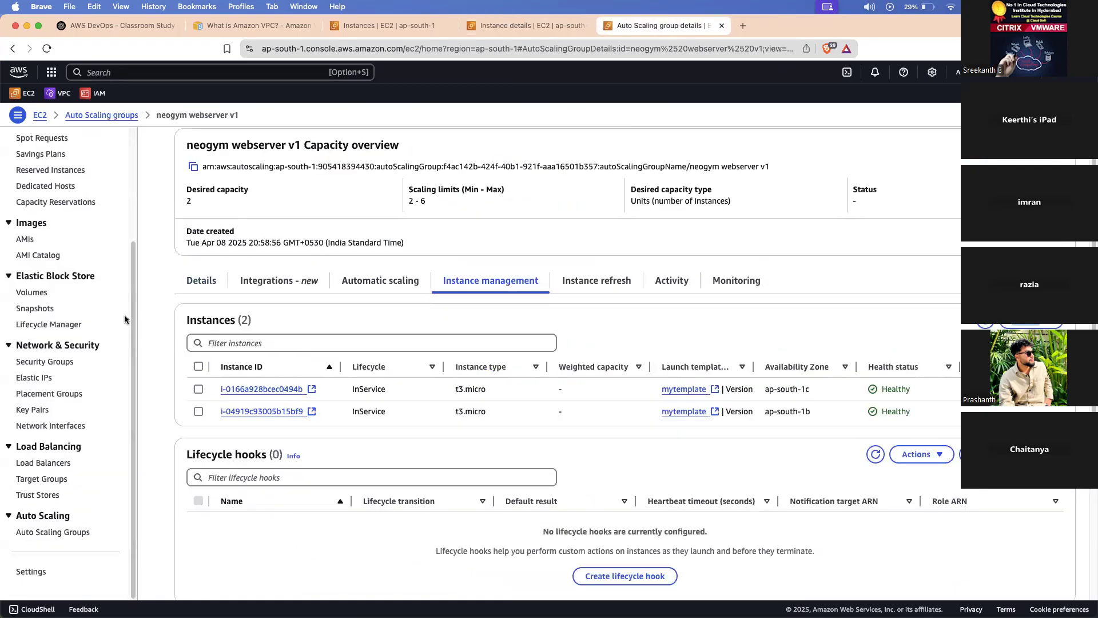
Examine the dynamic scaling policies, predictive scaling policies and scheduled actions of the neogym webserver v1 group.
left_click(351, 283)
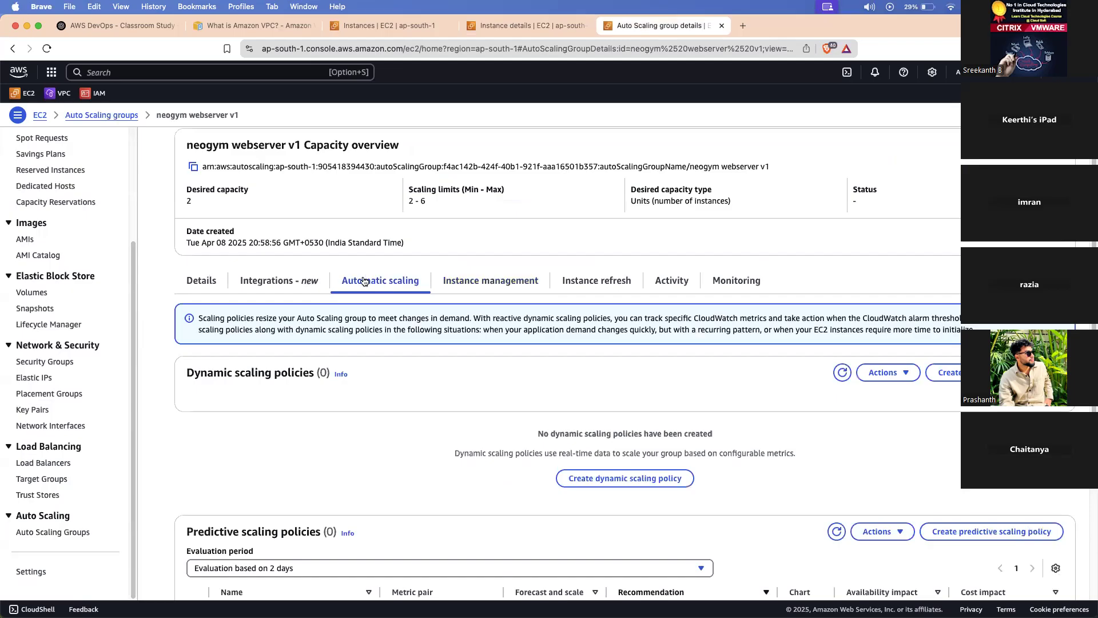
scroll(364, 280, "down", 1)
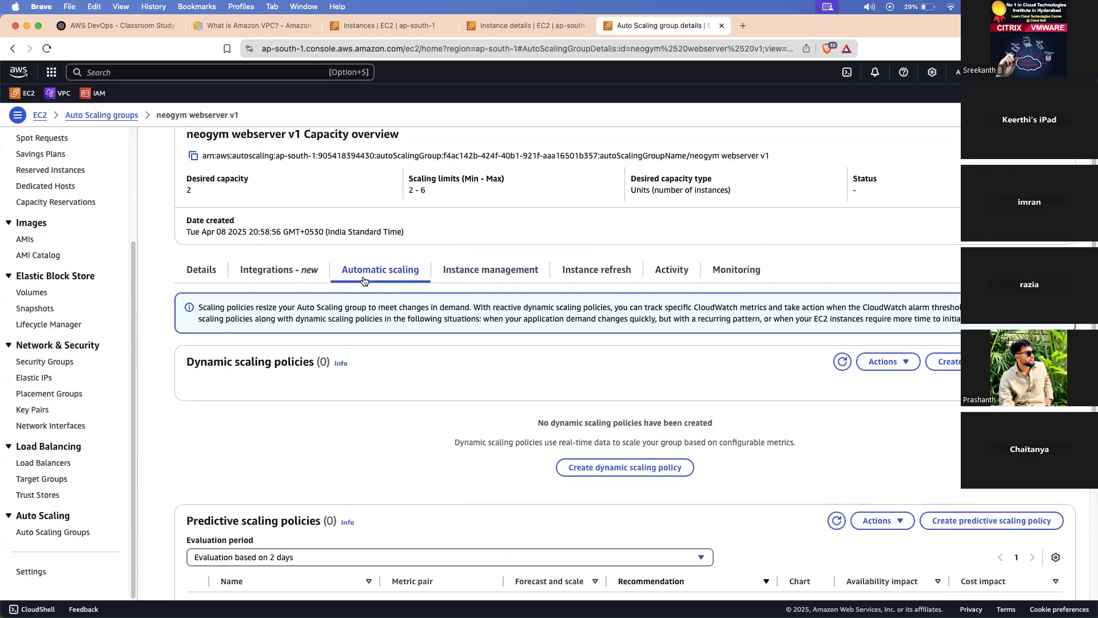
scroll(363, 281, "down", 5)
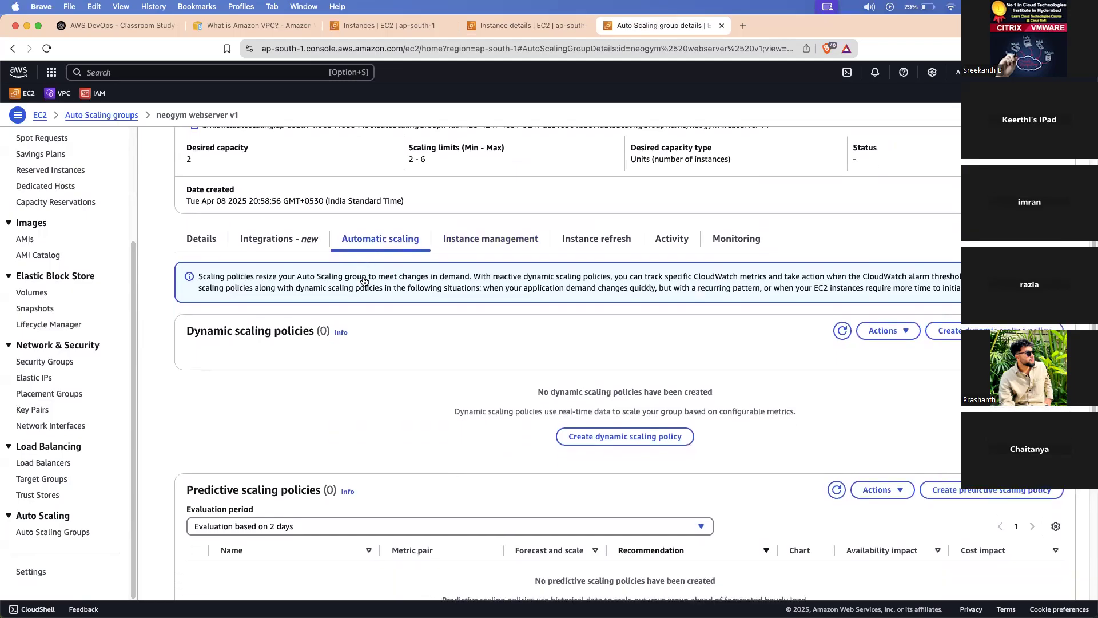
scroll(362, 279, "down", 3)
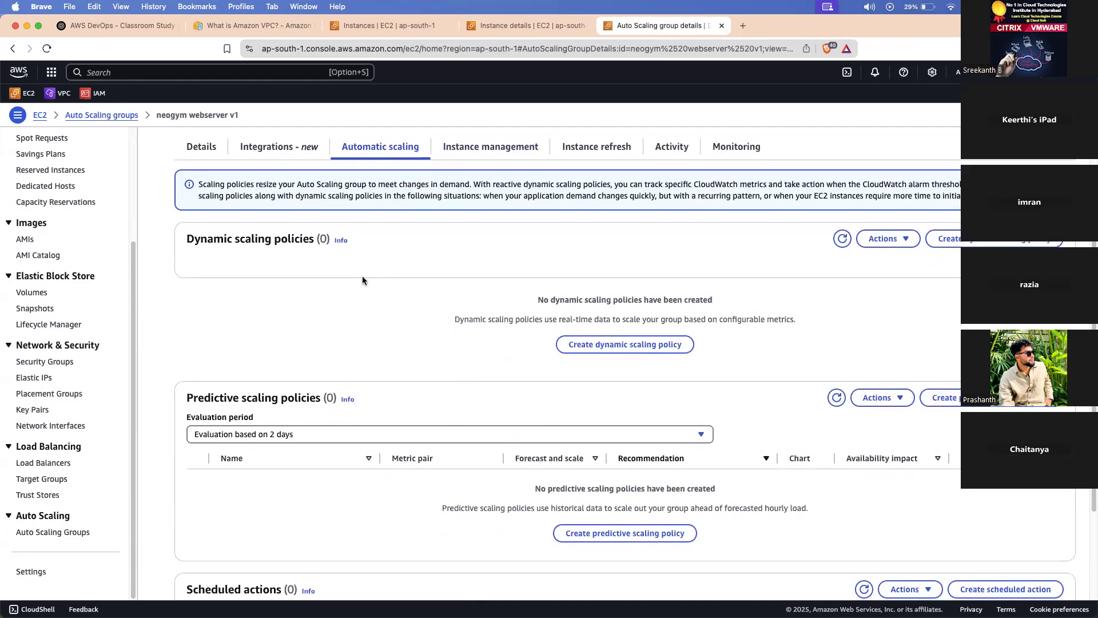
scroll(362, 280, "down", 4)
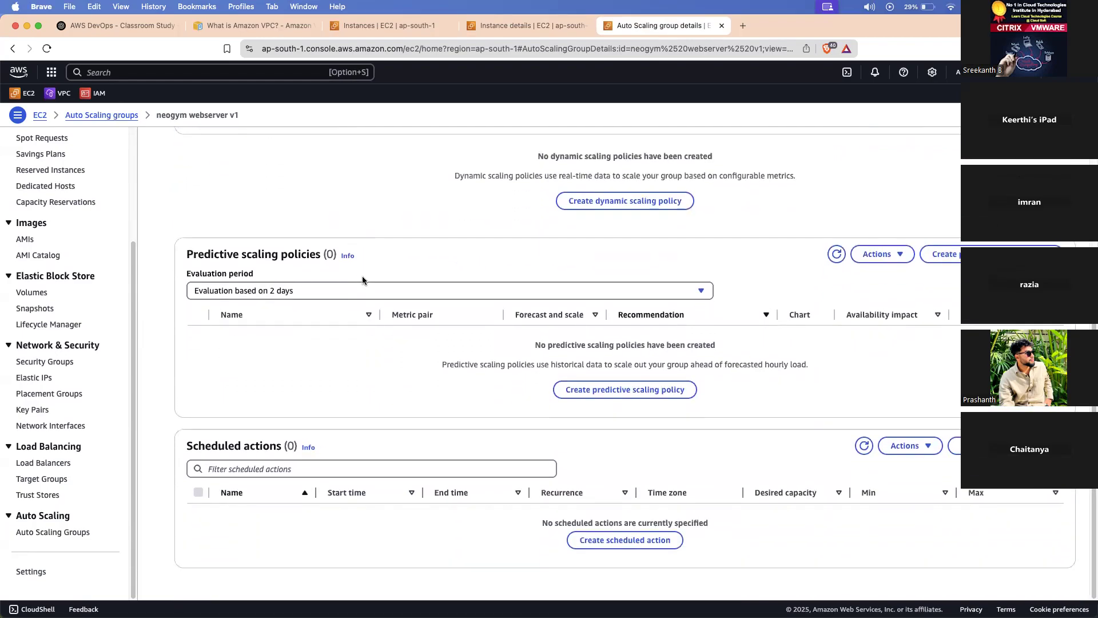
scroll(451, 336, "up", 12)
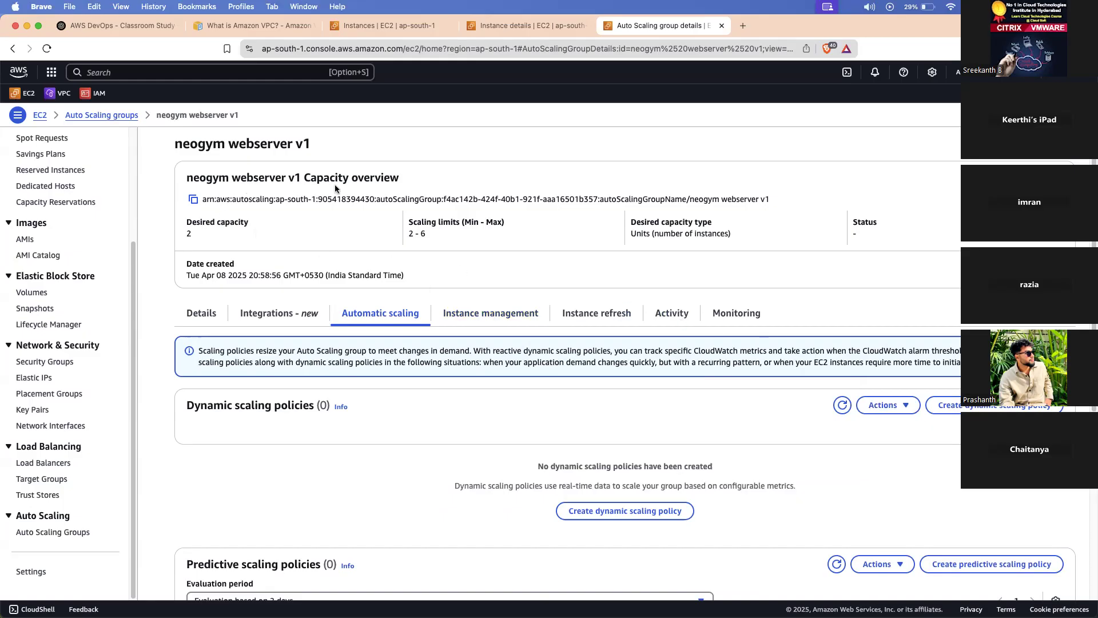
Edit the Auto Scaling group's size to a desired capacity of 3 with a minimum of 2, and apply the update.
left_click(1055, 178)
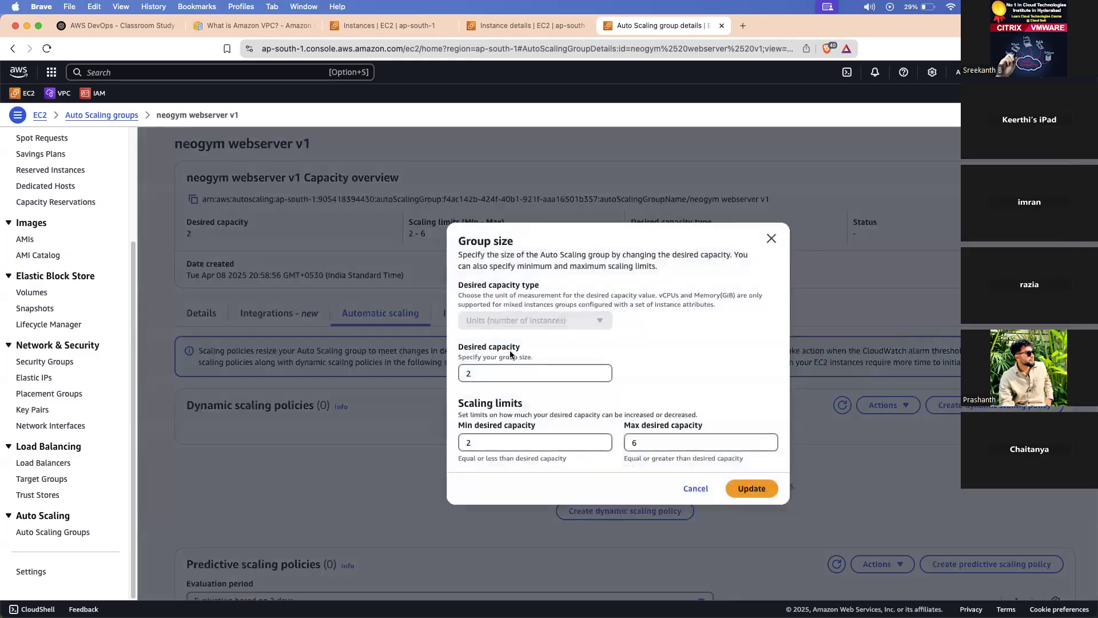
left_click(647, 441)
key("shift+Tab")
left_click(648, 444)
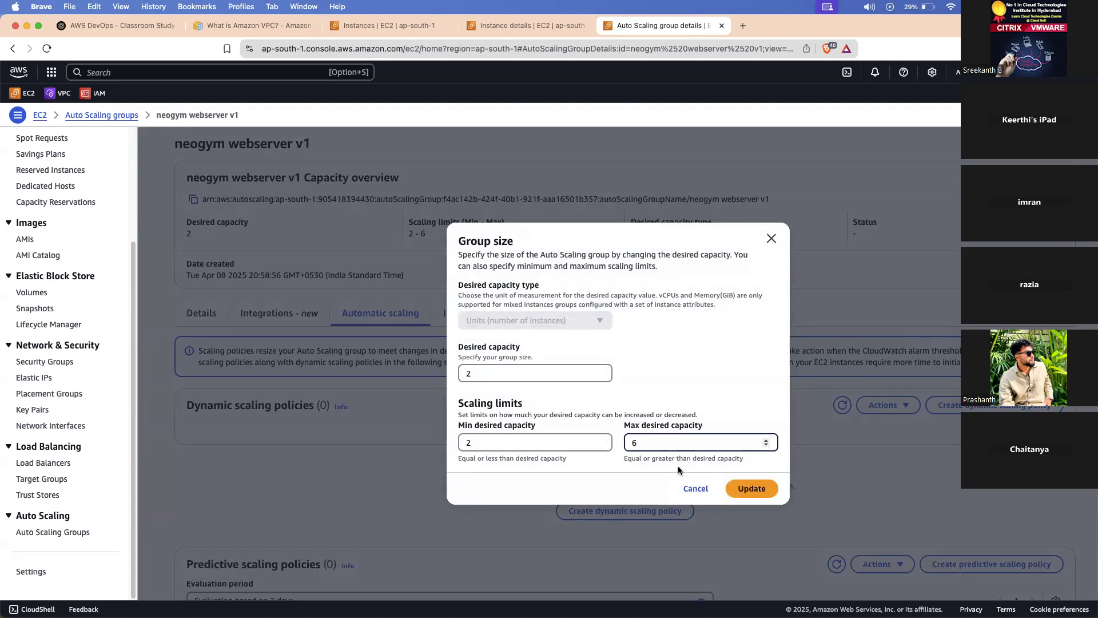
left_click(544, 439)
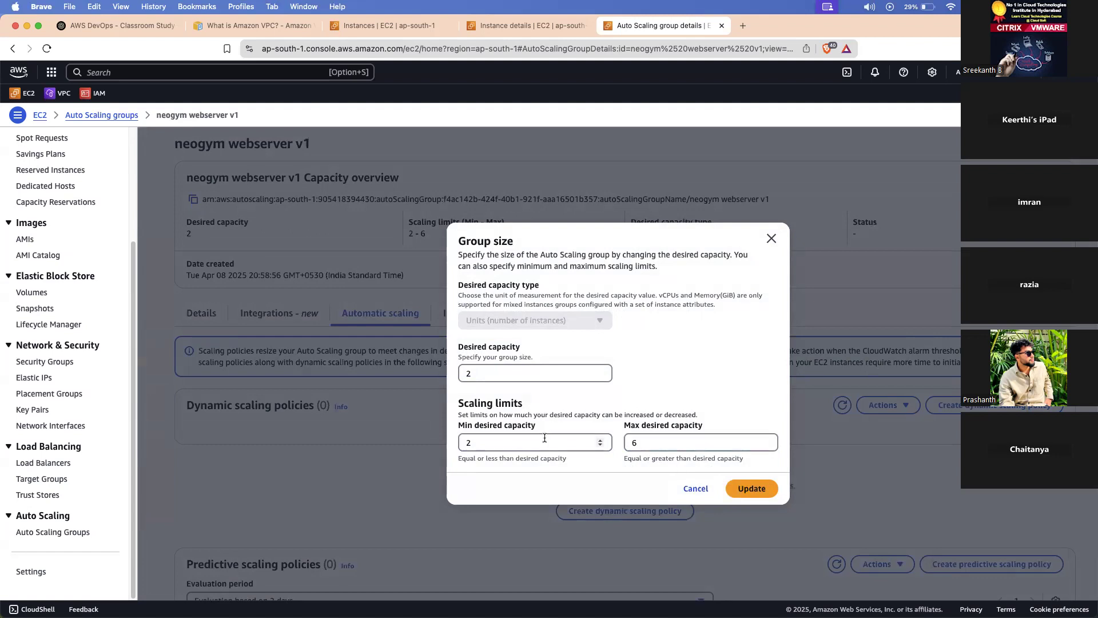
key("BackSpace")
type("0")
left_click(560, 381)
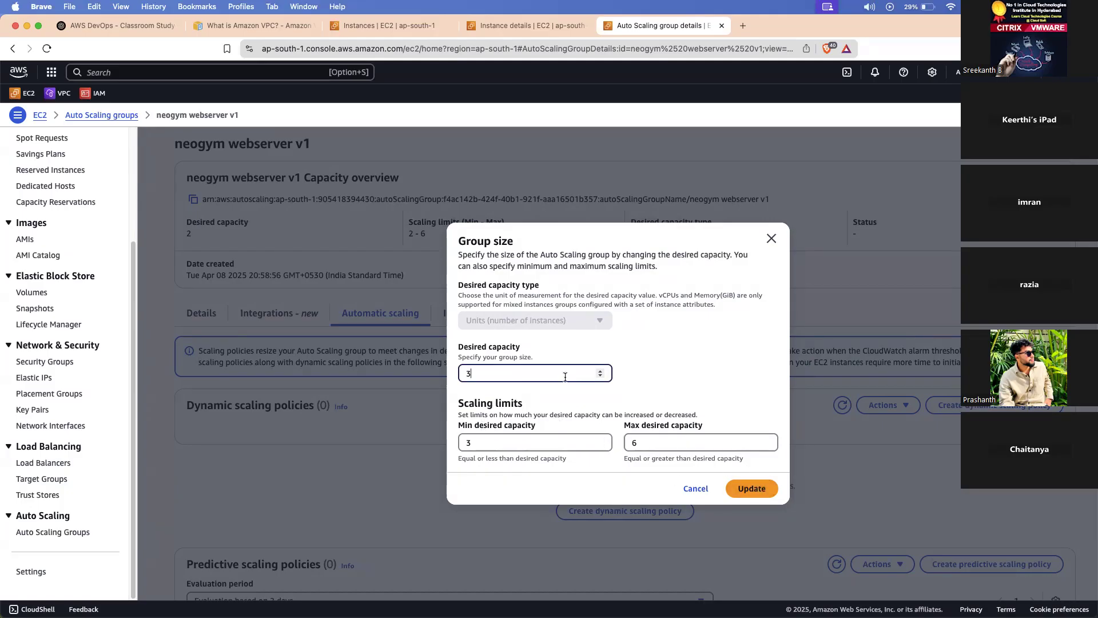
double_click(532, 443)
type("0")
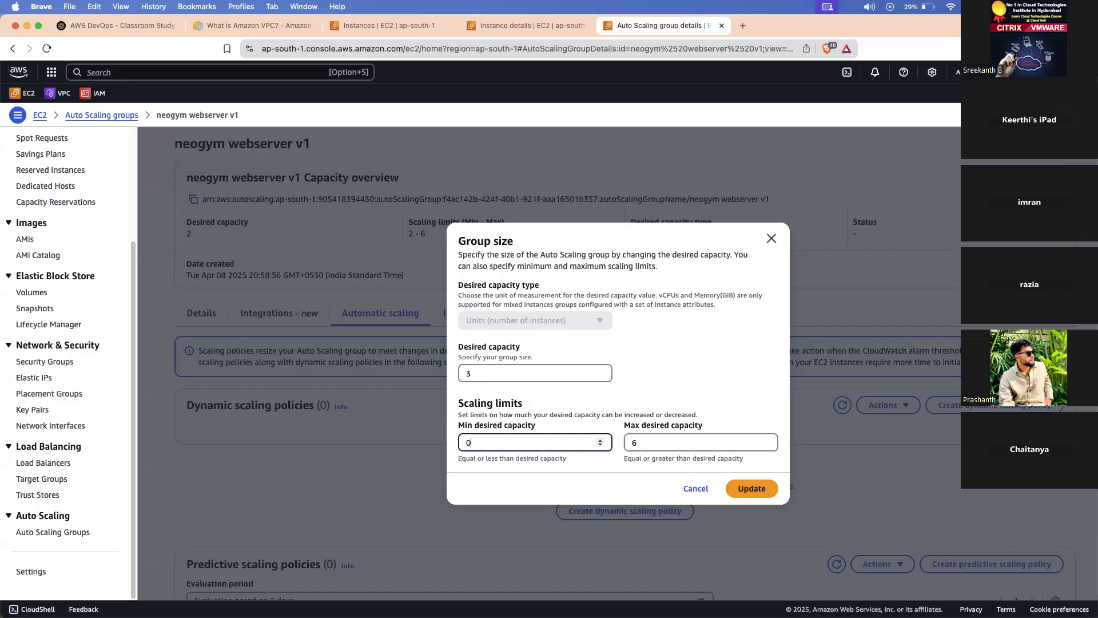
left_click(766, 489)
Reopen neogym webserver v1 from the Auto Scaling groups list and look over its launch template, network, health check and advanced configuration details.
scroll(762, 481, "down", 5)
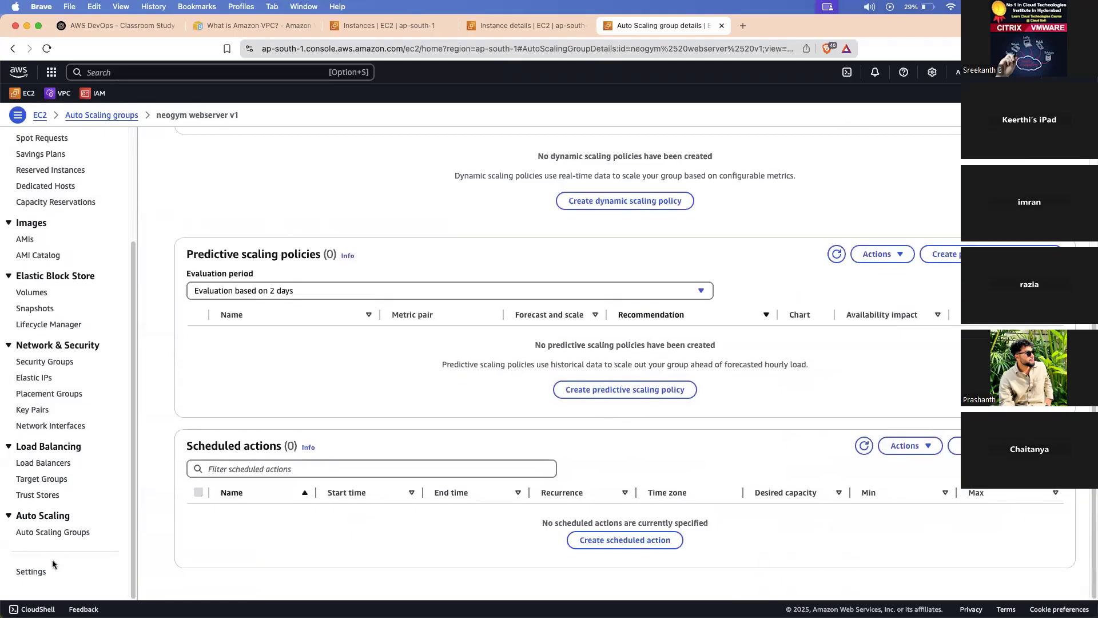
left_click(57, 532)
left_click(280, 225)
scroll(371, 446, "down", 10)
scroll(371, 451, "down", 2)
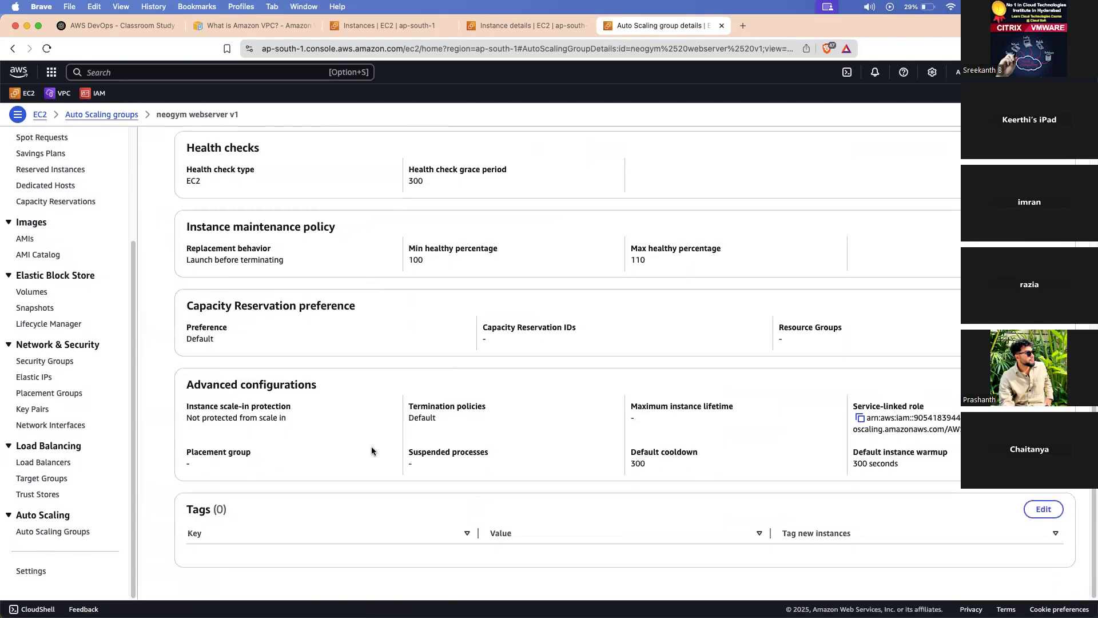
scroll(372, 450, "up", 6)
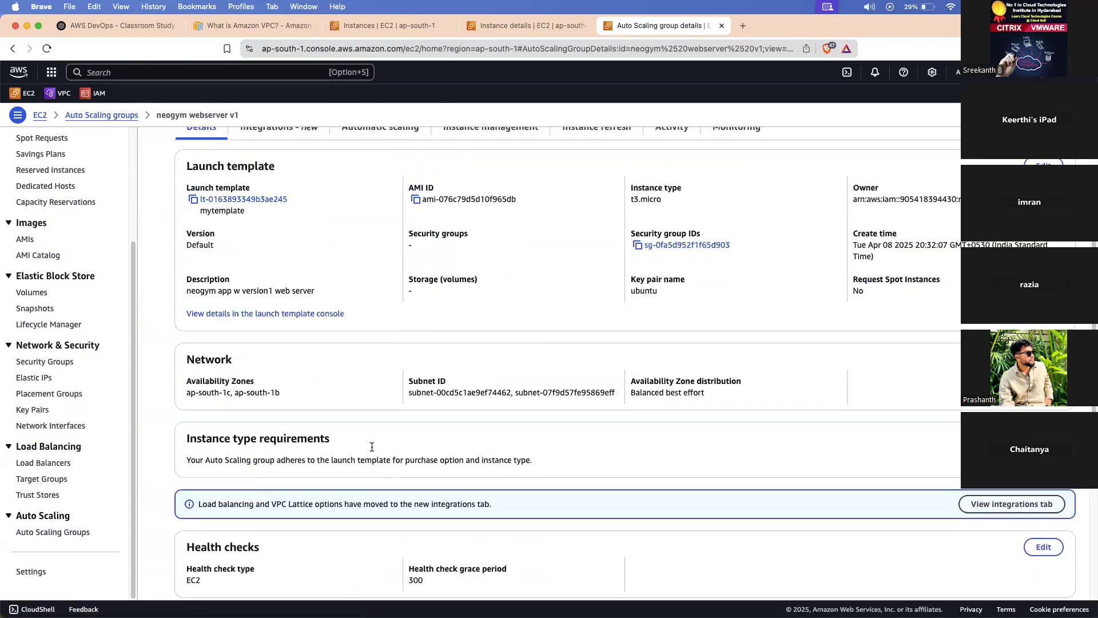
scroll(371, 447, "down", 1)
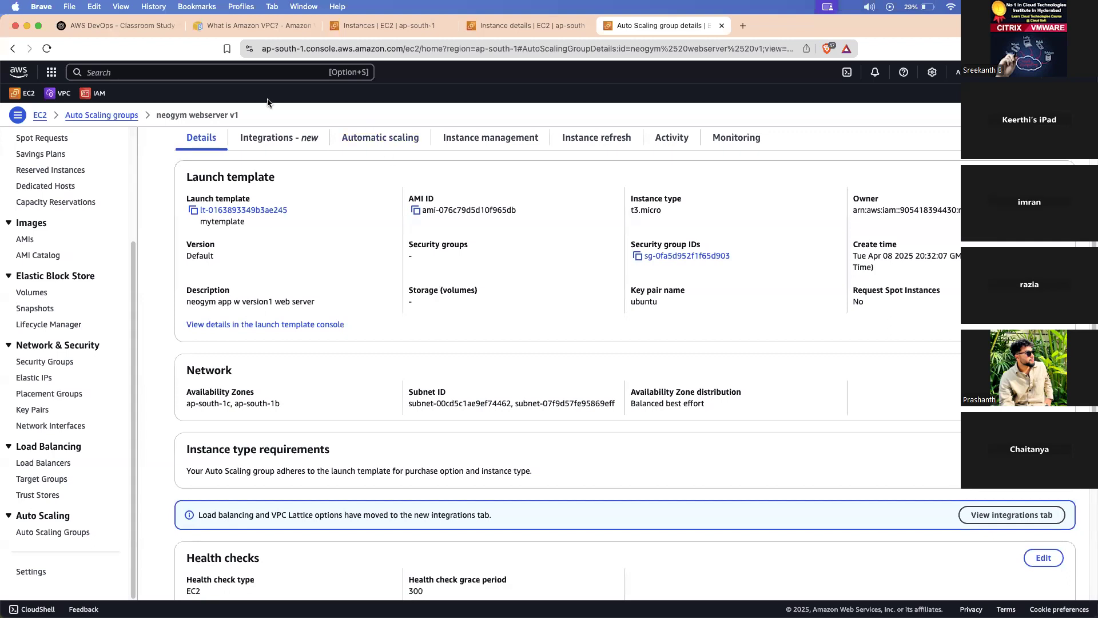
Examine the lifecycle and health of the group's managed instances, reloading the page to refresh their status.
left_click(473, 146)
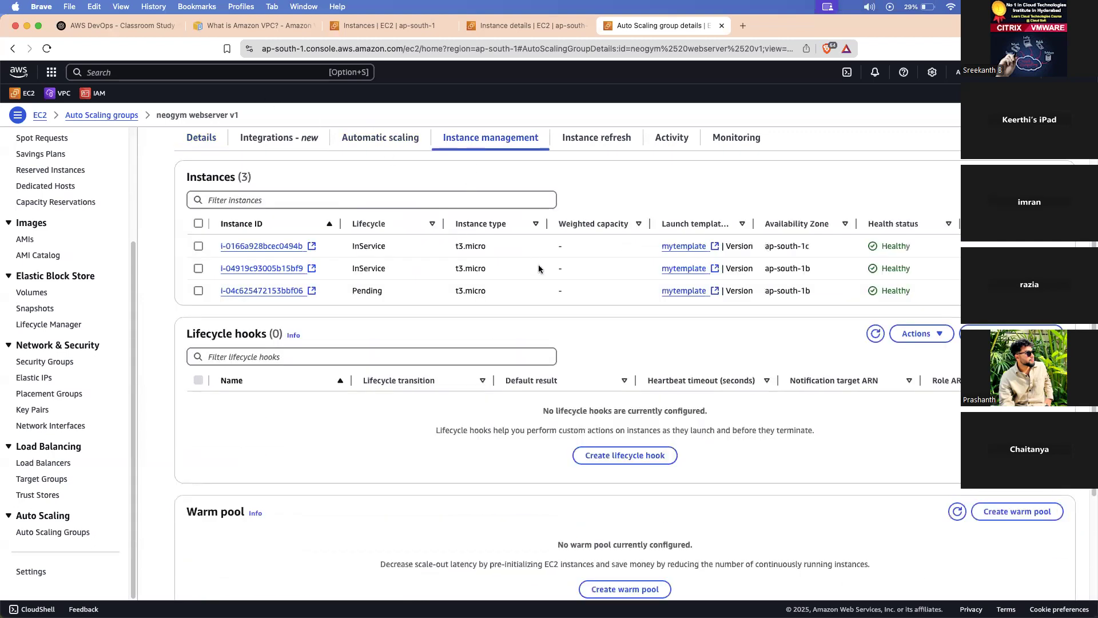
left_click_drag(329, 292, 204, 244)
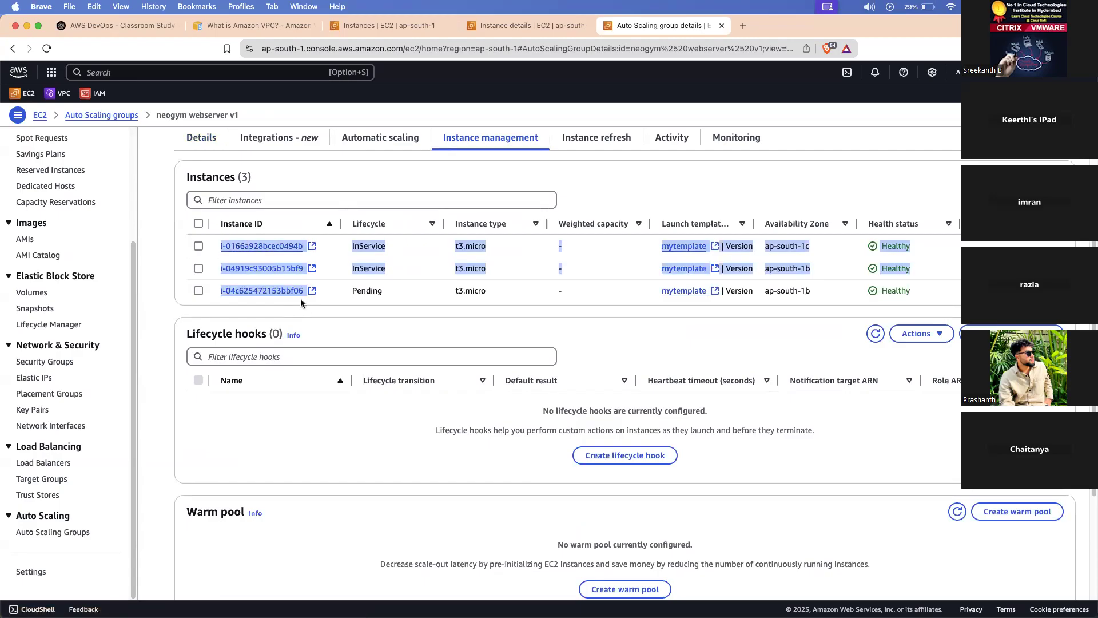
left_click(337, 295)
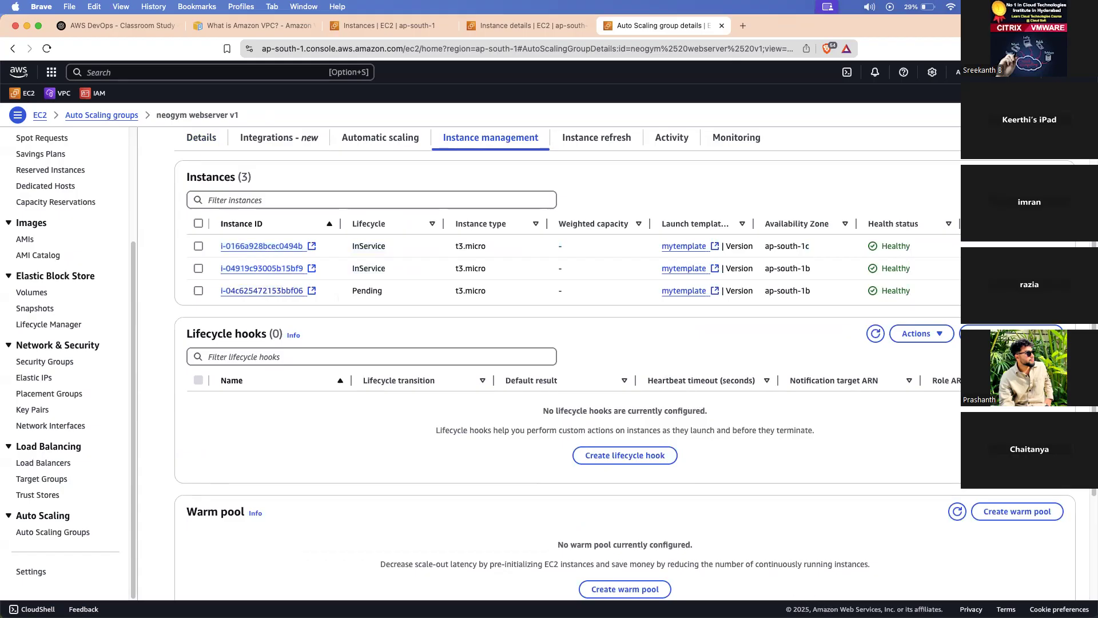
key("super+r")
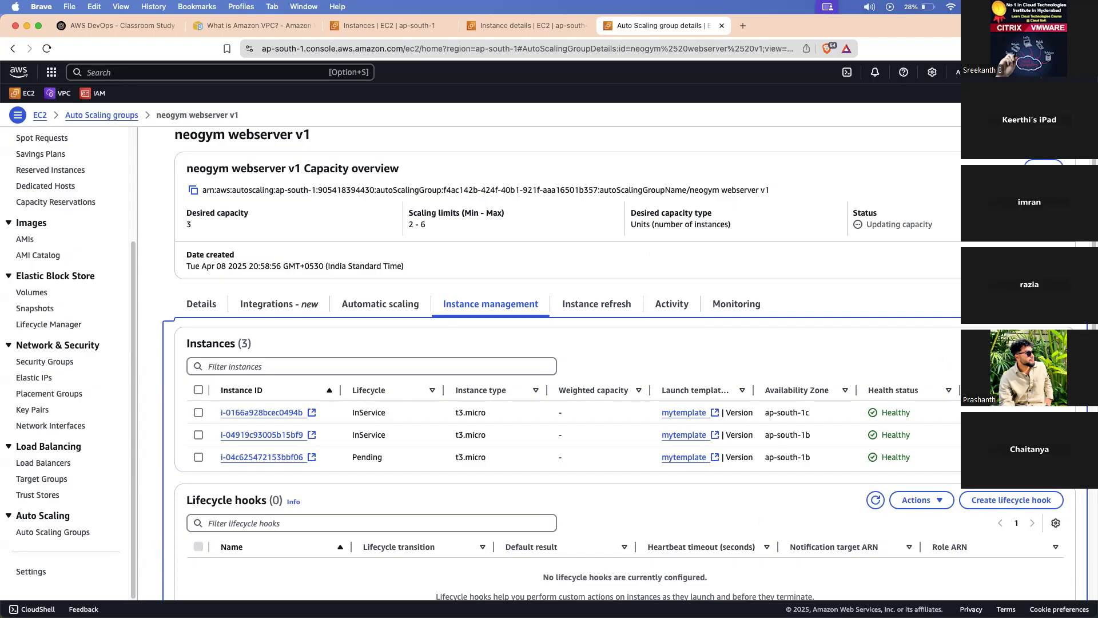
scroll(584, 260, "down", 2)
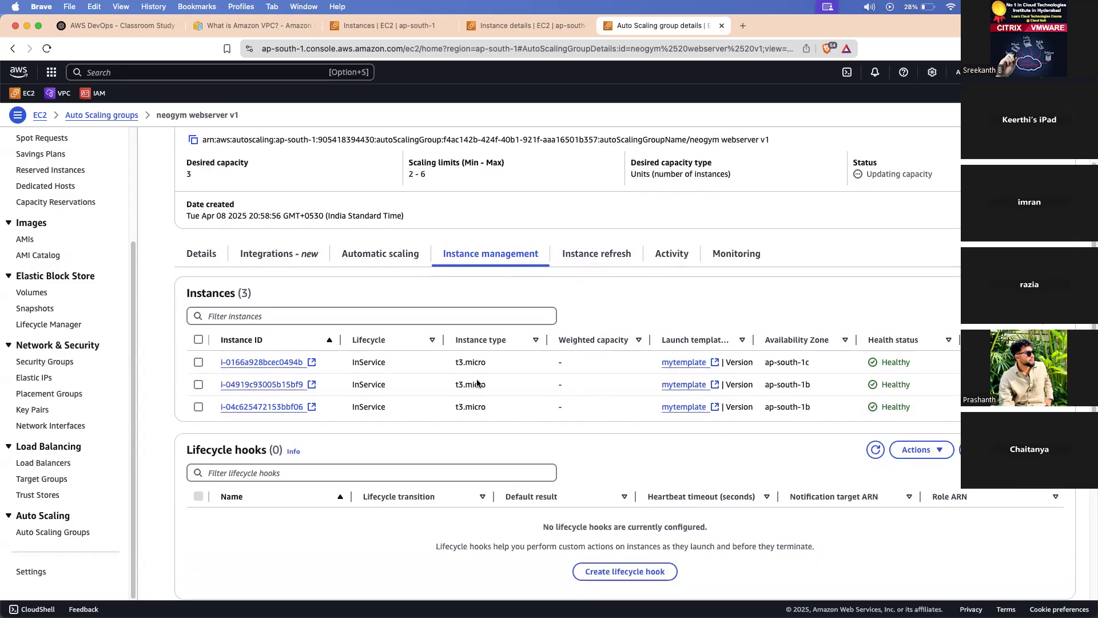
scroll(584, 260, "up", 2)
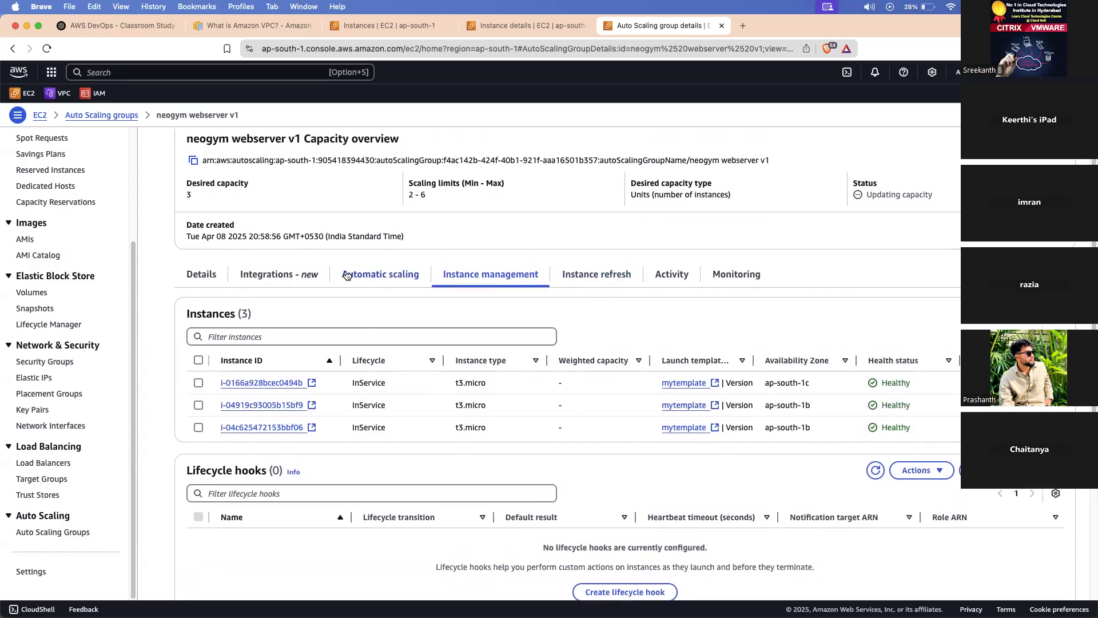
Review the group's lifecycle hooks, warm pool, instance refresh section, scaling policies, scheduled actions and capacity overview.
scroll(694, 316, "down", 10)
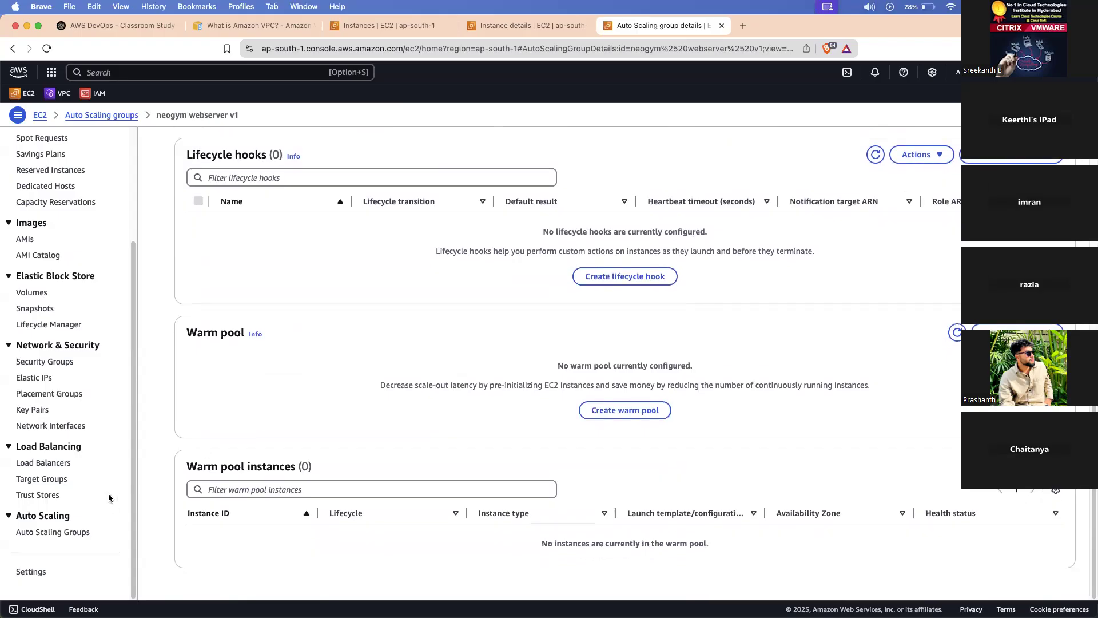
scroll(350, 354, "up", 10)
left_click(380, 313)
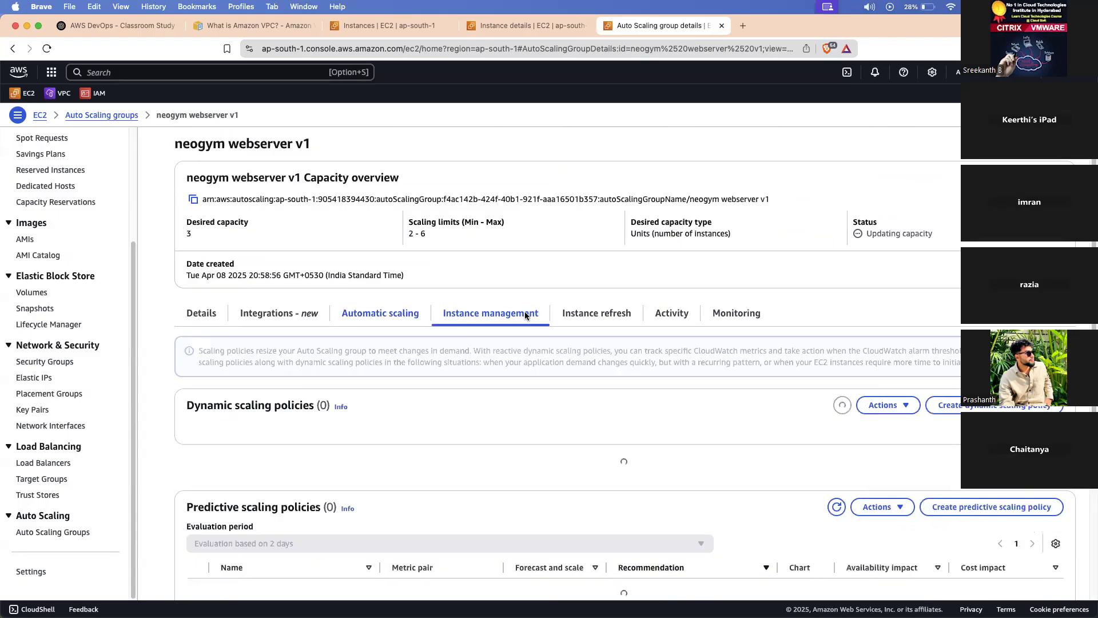
left_click(595, 313)
scroll(454, 385, "down", 2)
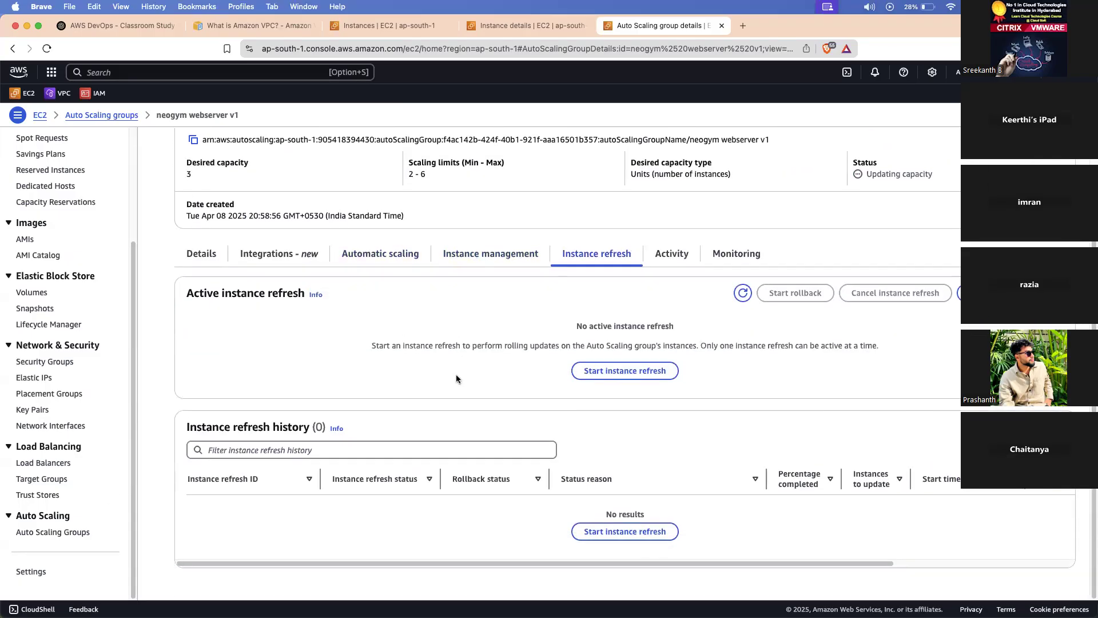
left_click(378, 255)
scroll(389, 367, "down", 2)
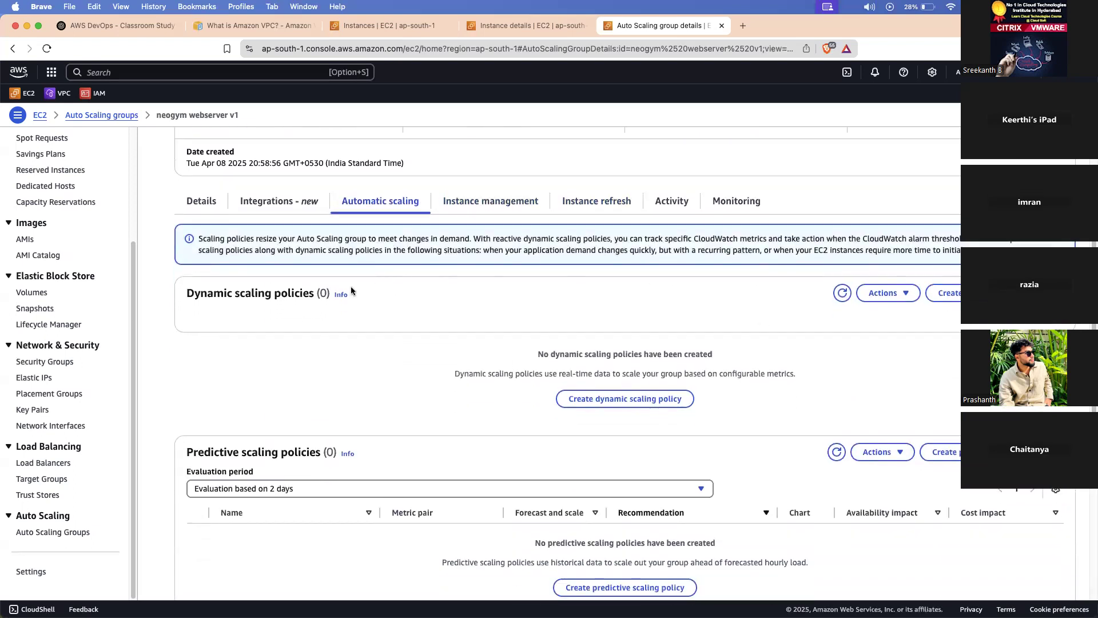
scroll(412, 343, "down", 3)
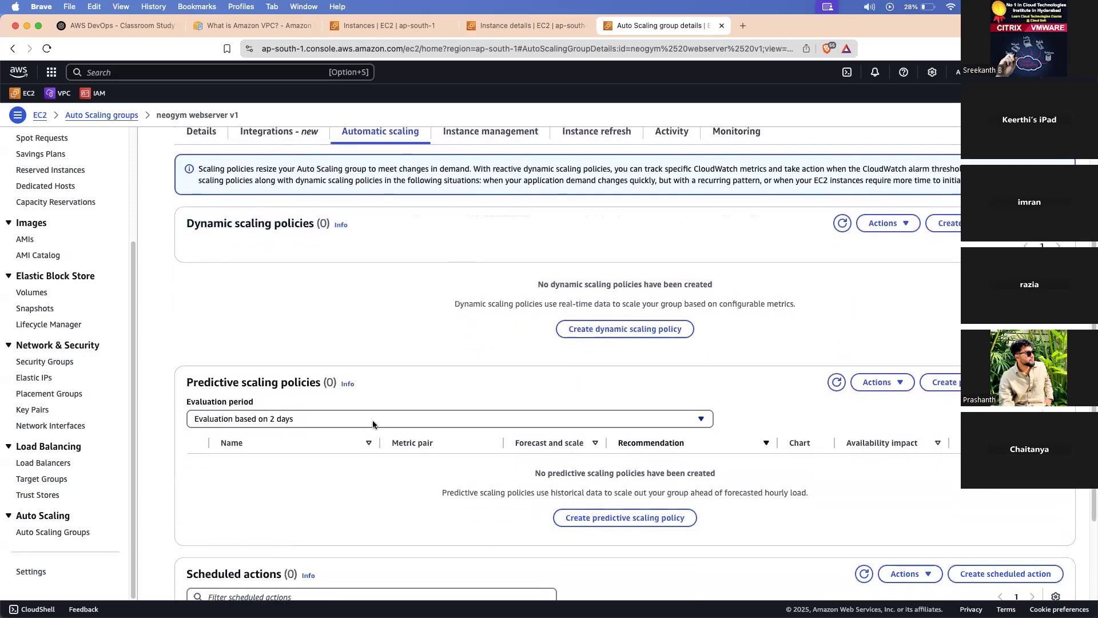
scroll(373, 424, "down", 5)
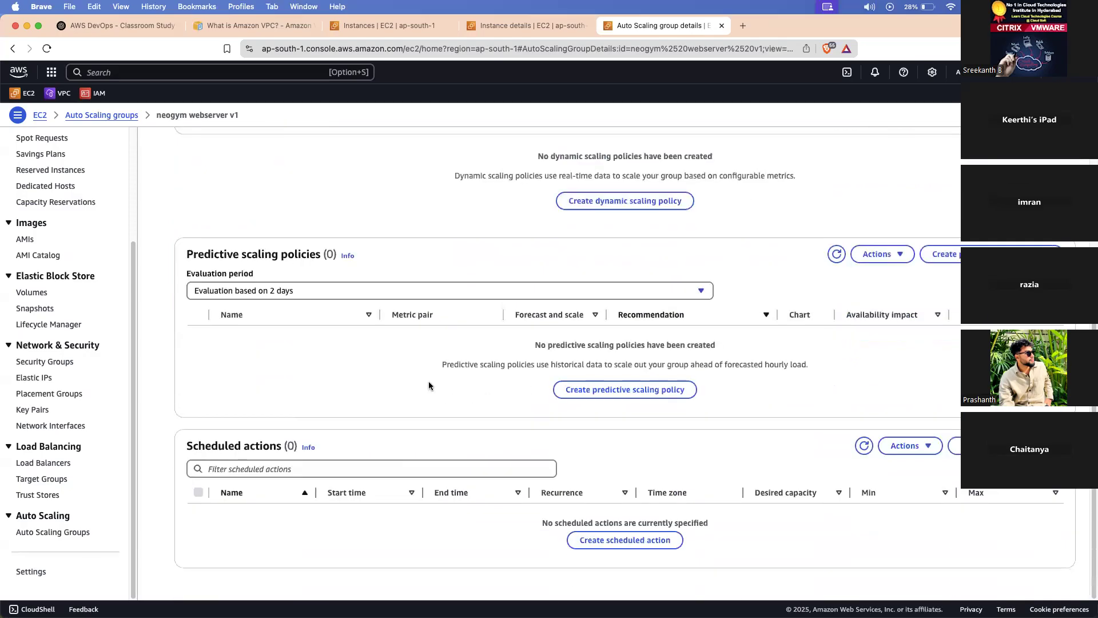
scroll(430, 409, "up", 10)
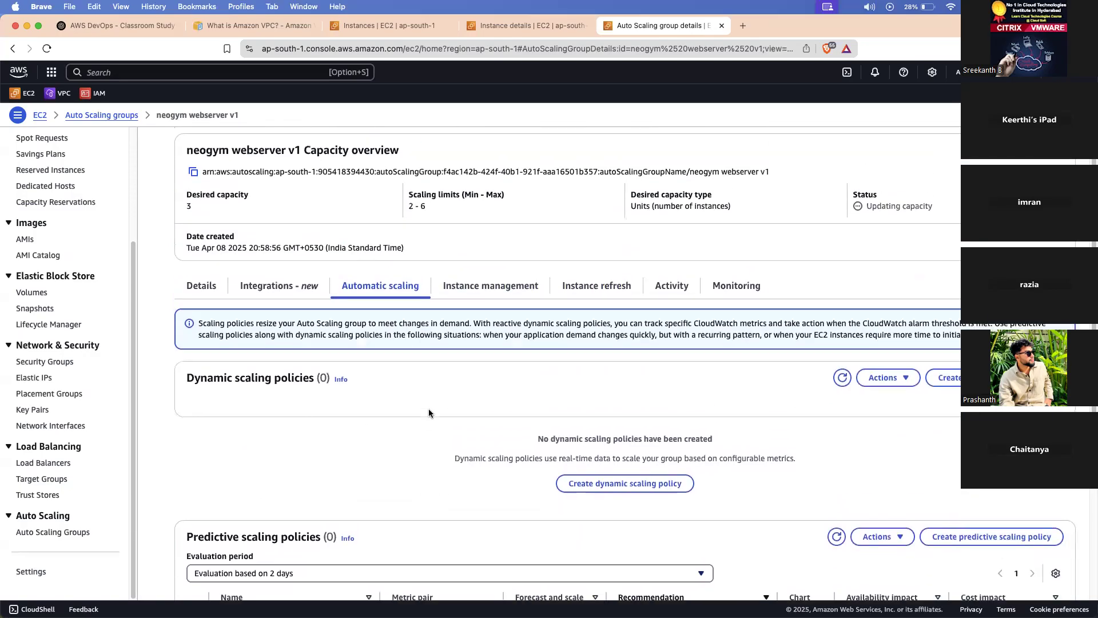
scroll(429, 408, "up", 1)
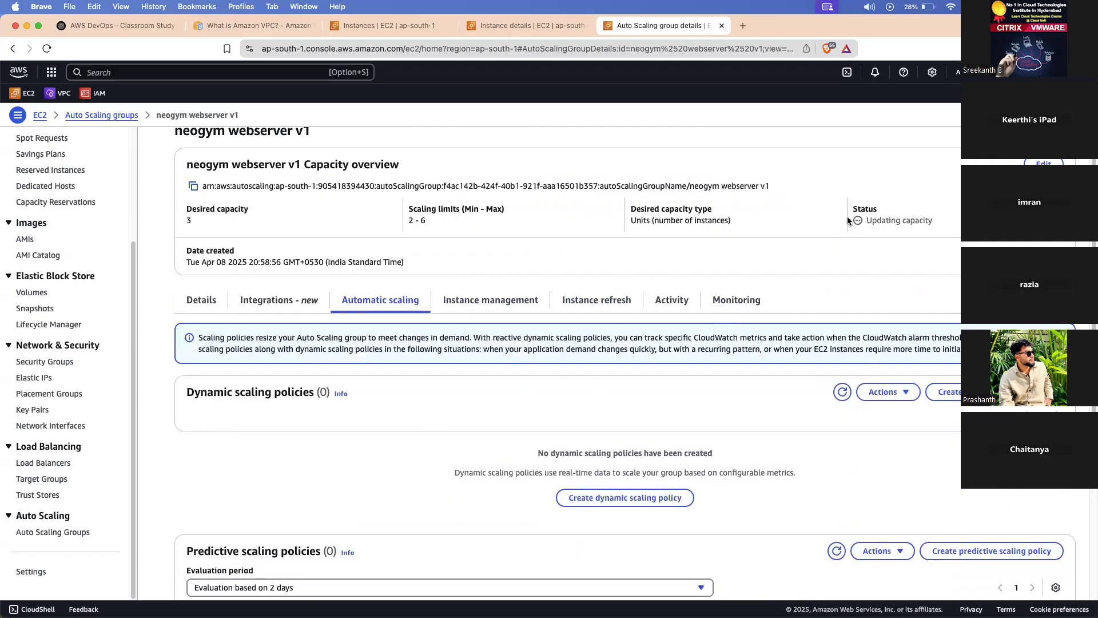
Open the network settings for editing, review the launch template and subnet options, and return to the neogym webserver v1 details unchanged.
left_click(208, 305)
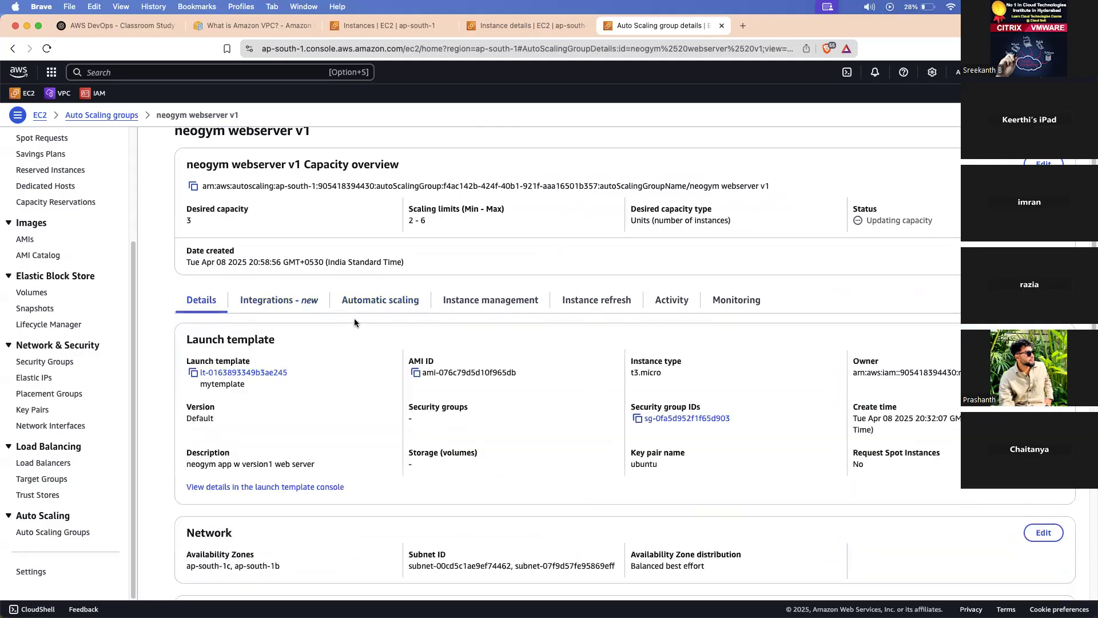
scroll(378, 317, "down", 5)
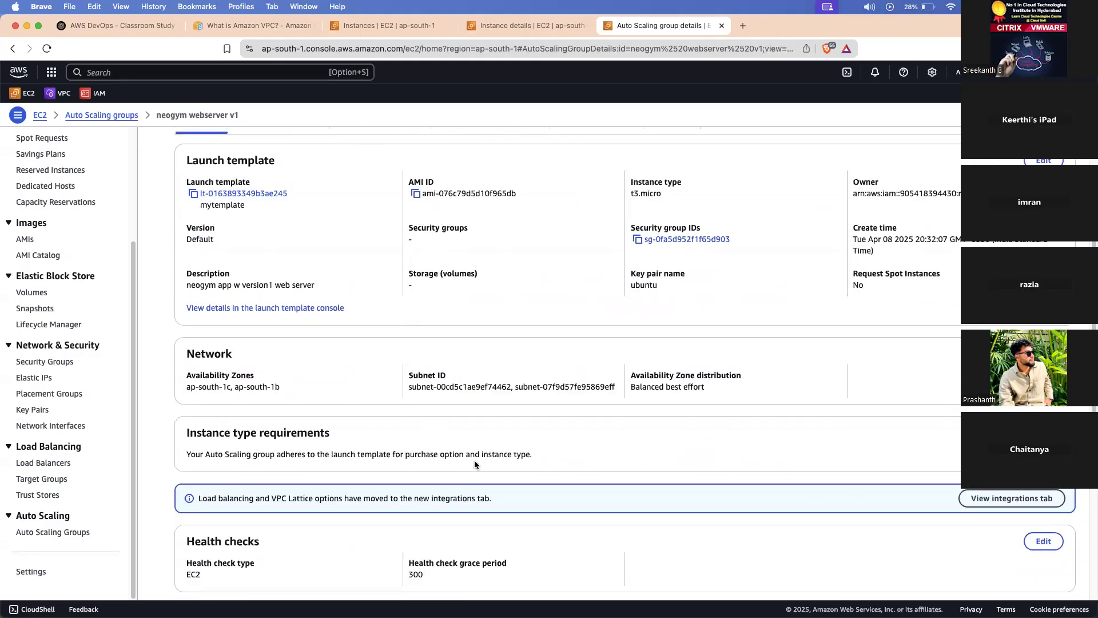
left_click(1044, 354)
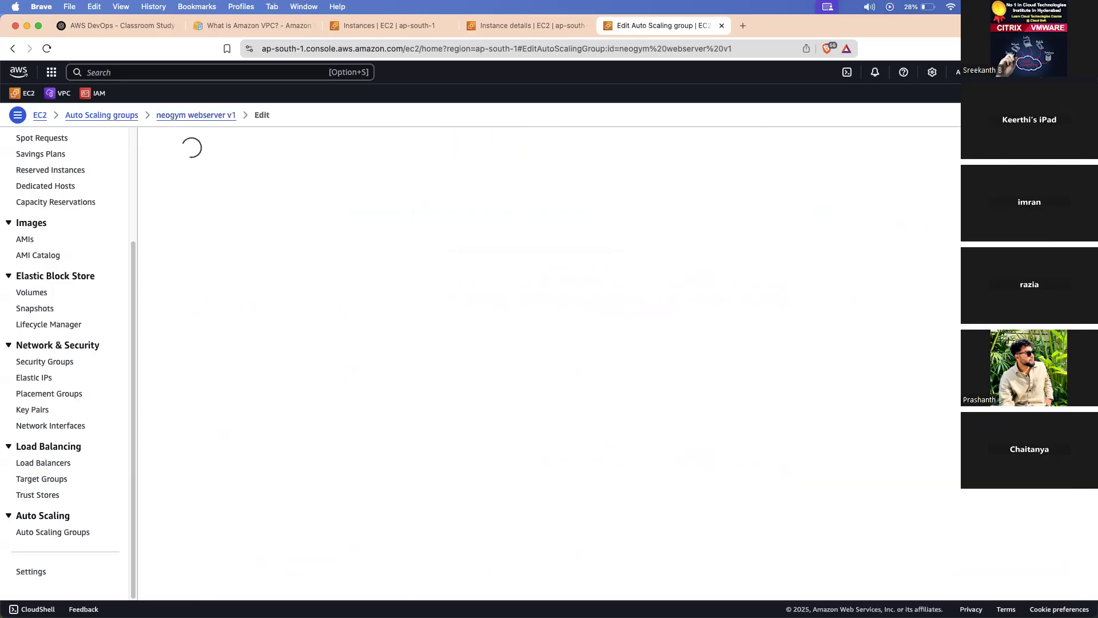
scroll(295, 333, "up", 10)
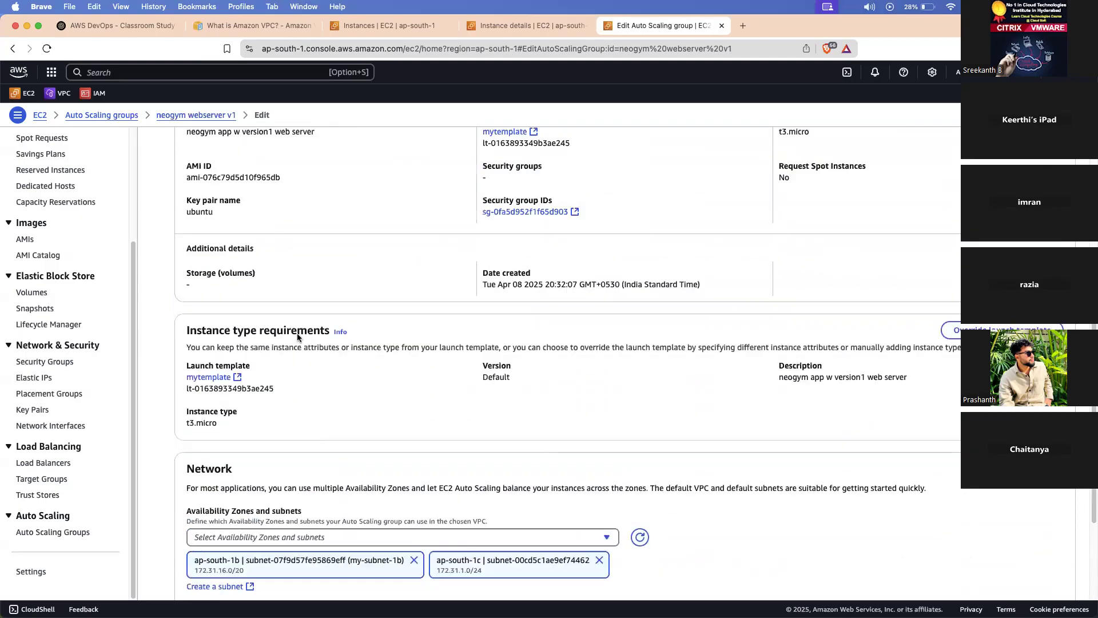
scroll(298, 336, "down", 9)
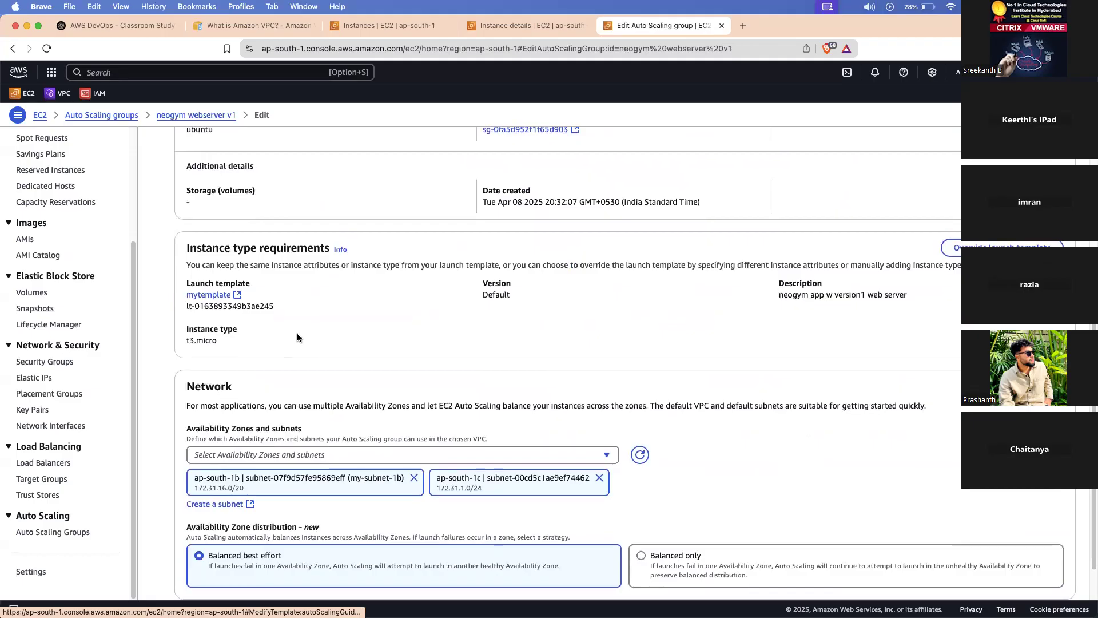
scroll(297, 334, "up", 5)
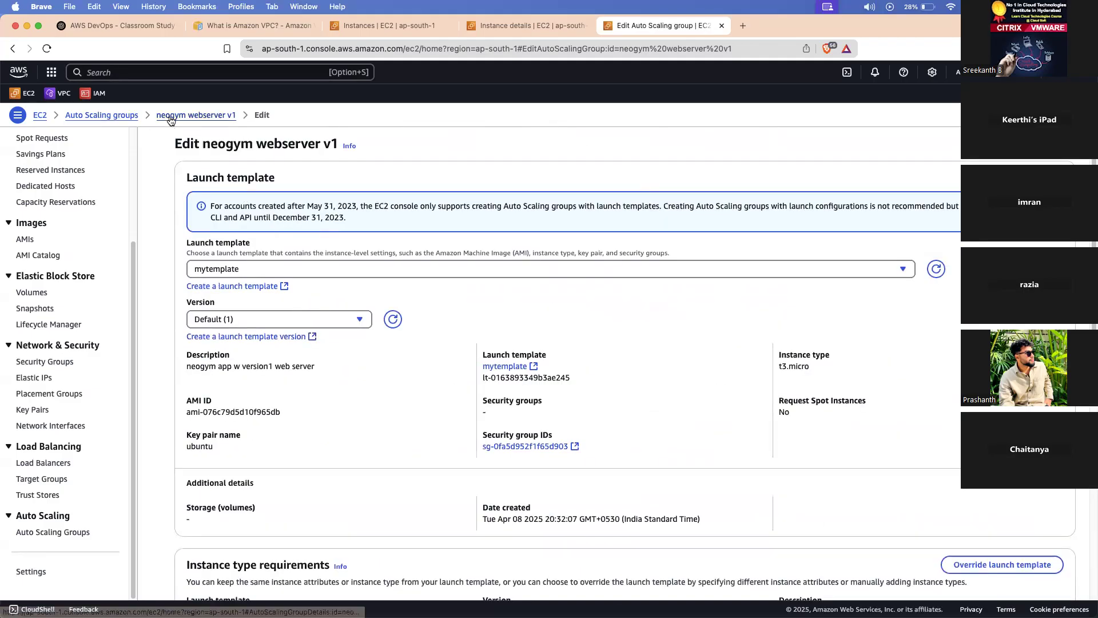
left_click(171, 115)
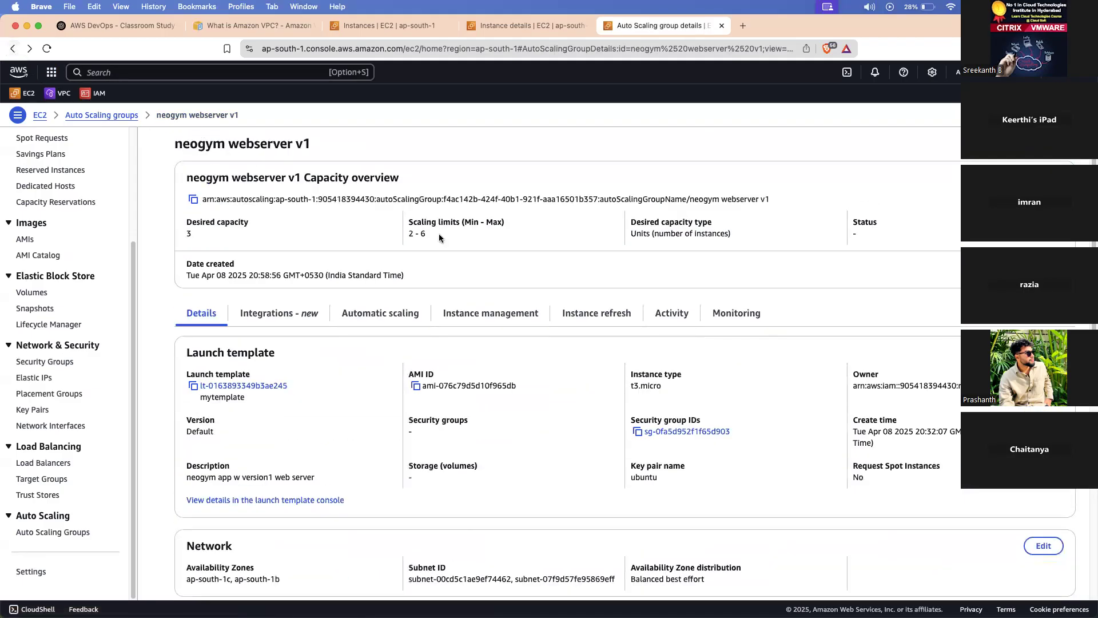
Switch to the Terminal window holding the SSH session on the Ubuntu instance.
key("ctrl+Up")
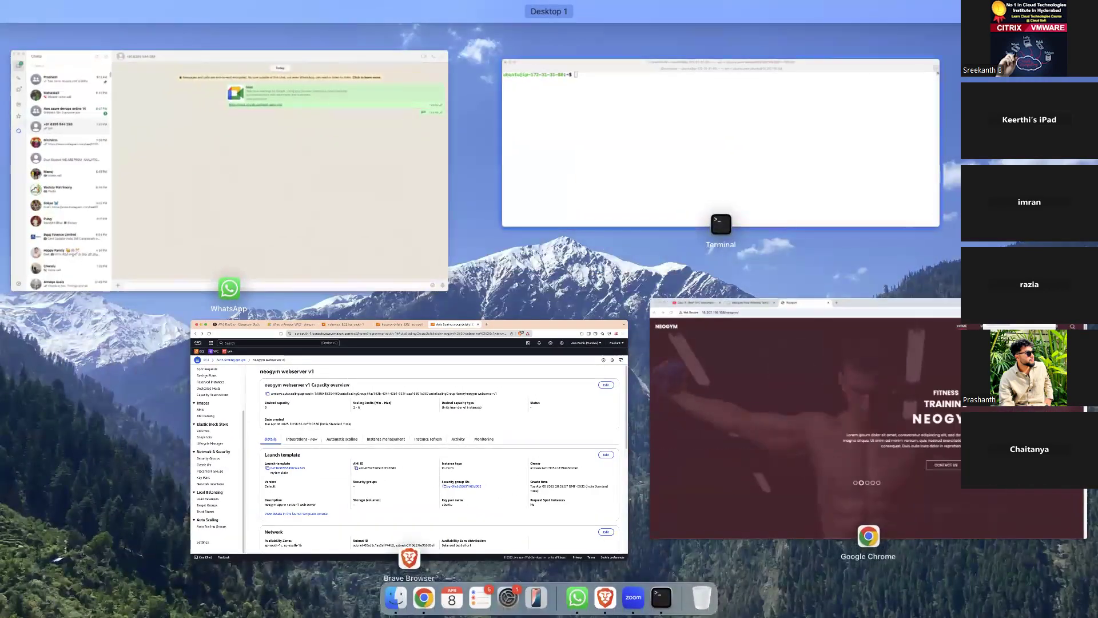
left_click(429, 213)
type("p")
type("rocess")
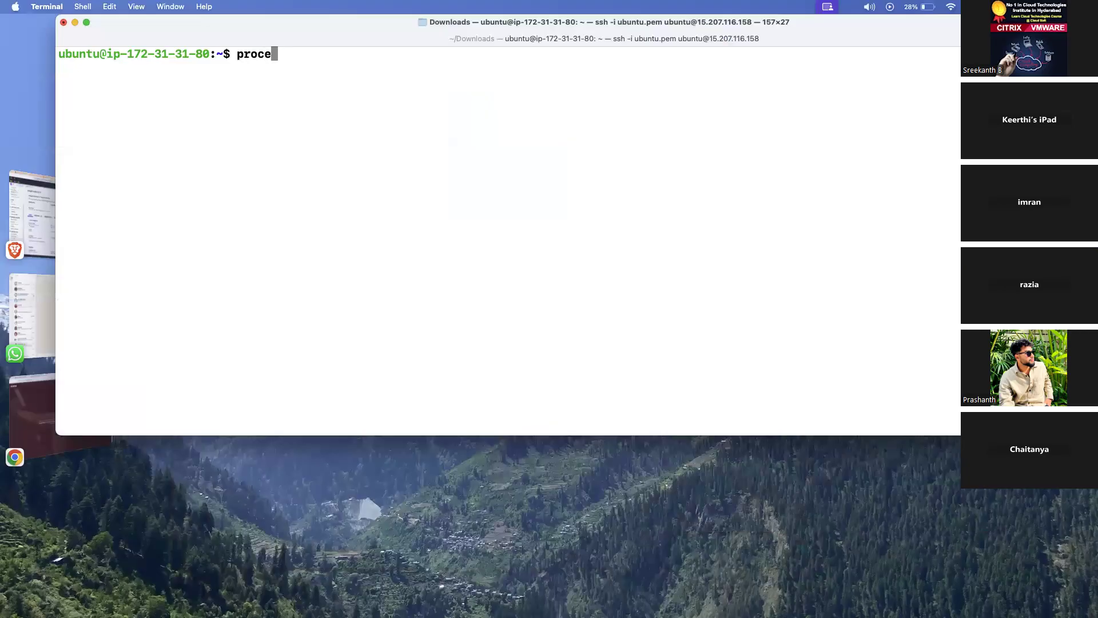
key("BackSpace")
key("BackSpace")
key("BackSpace")
key("BackSpace")
key("BackSpace")
key("BackSpace")
key("BackSpace")
Run top on the Ubuntu instance and examine its uptime, load average, CPU and memory summary.
type("top")
key("Return")
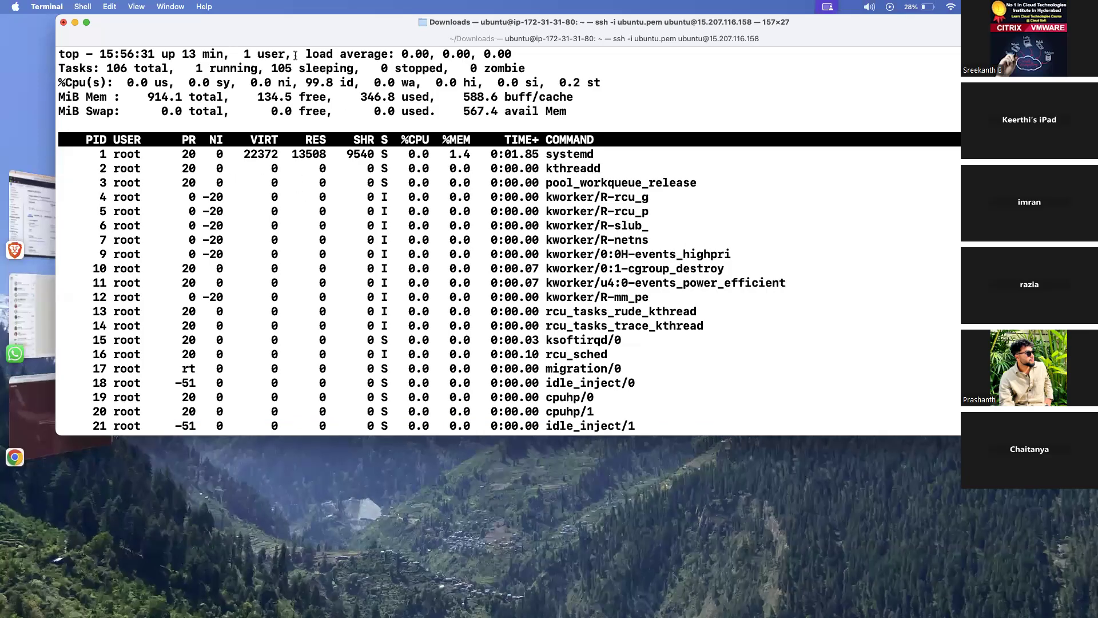
left_click_drag(101, 97, 230, 98)
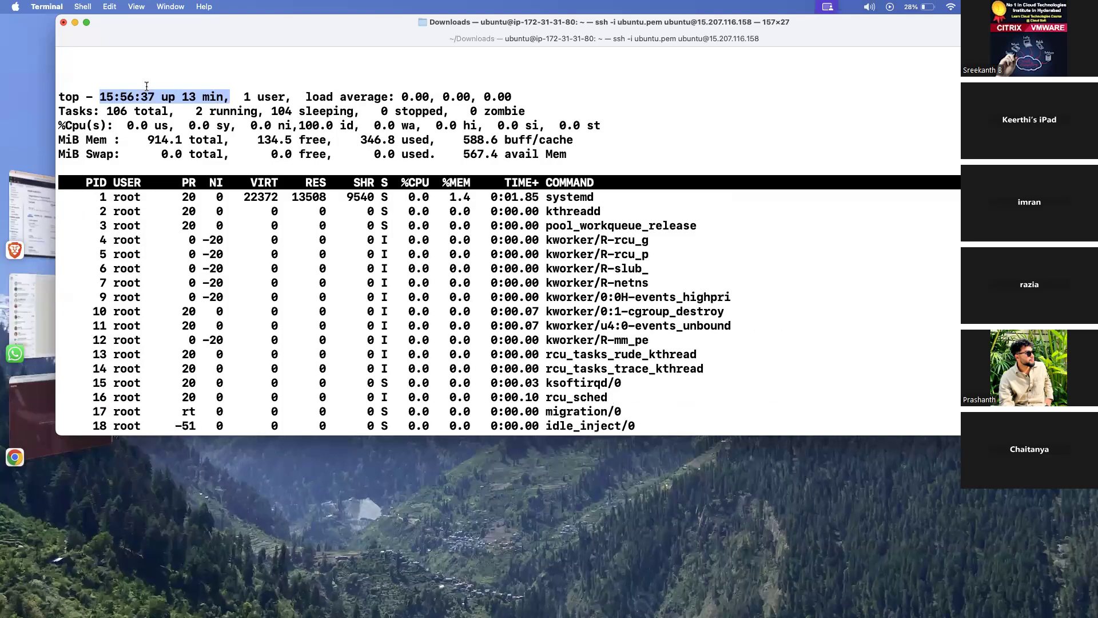
scroll(198, 147, "down", 1)
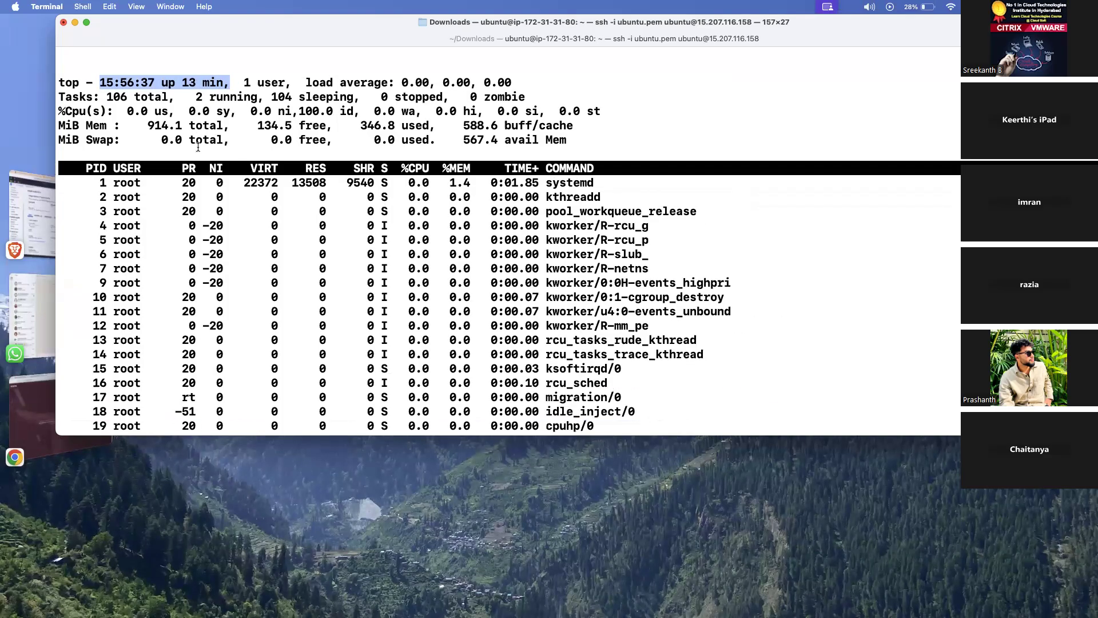
Quit top on the Ubuntu instance and clear the terminal screen.
scroll(198, 148, "down", 2)
scroll(198, 148, "up", 10)
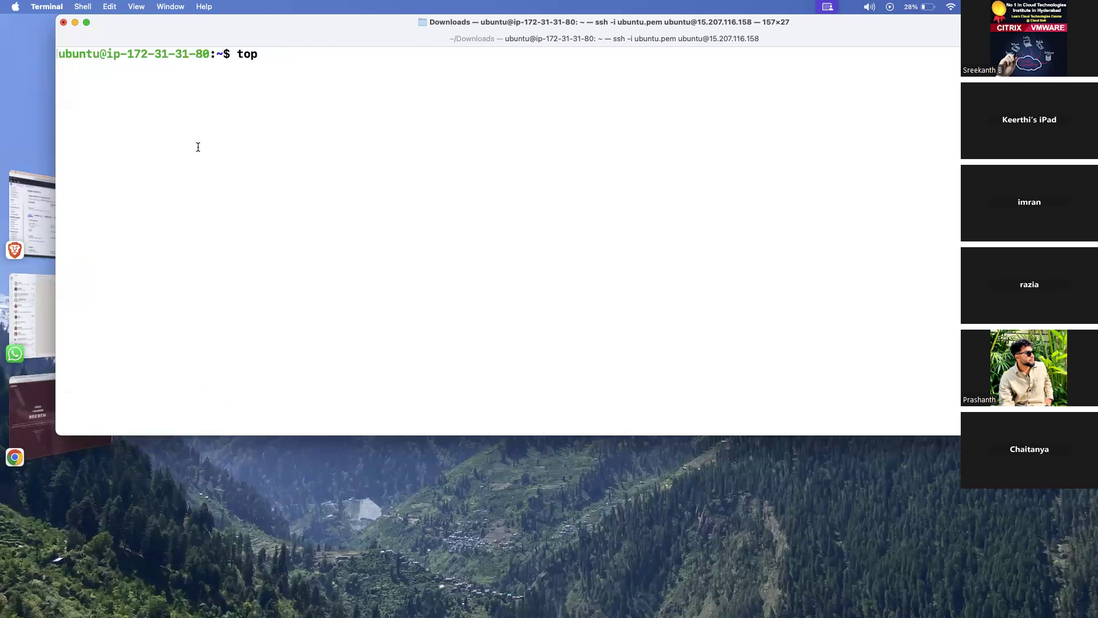
scroll(198, 147, "down", 10)
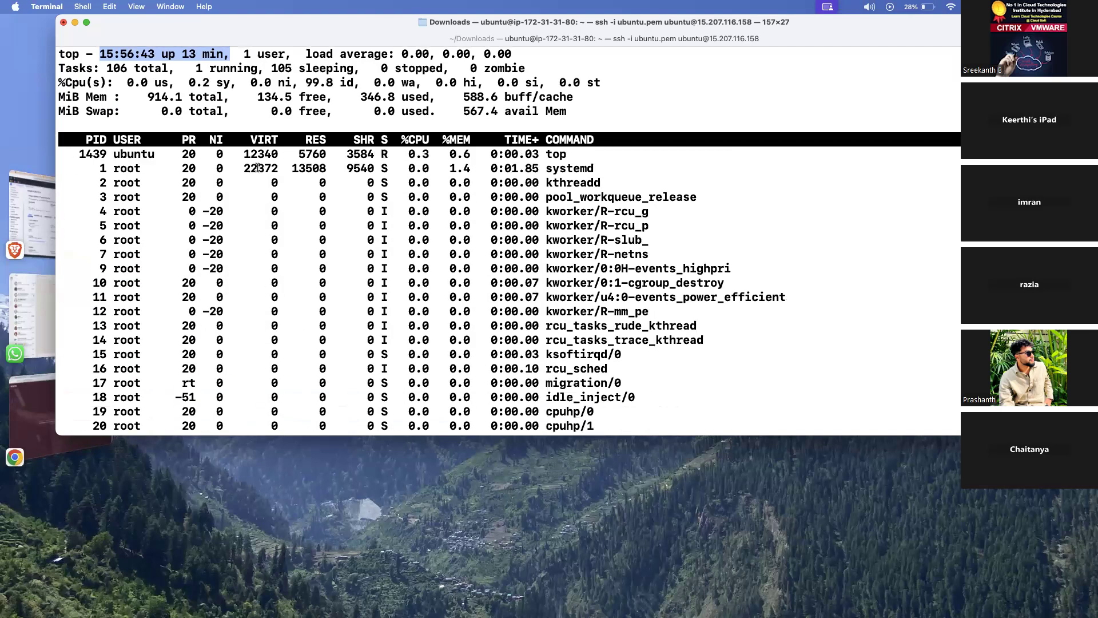
type("qclear")
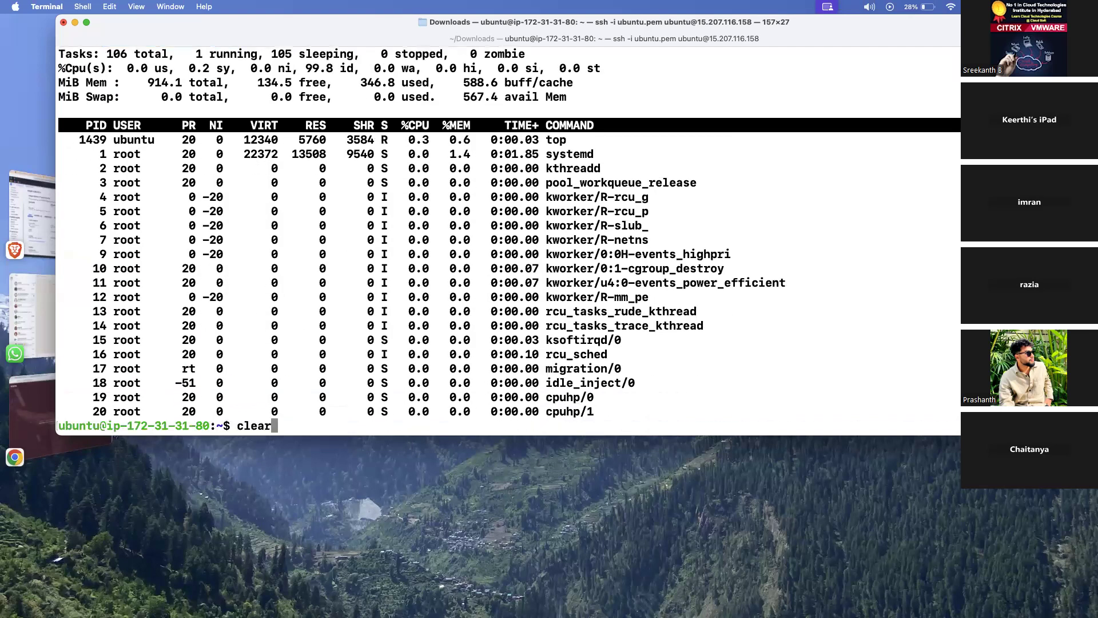
key("Return")
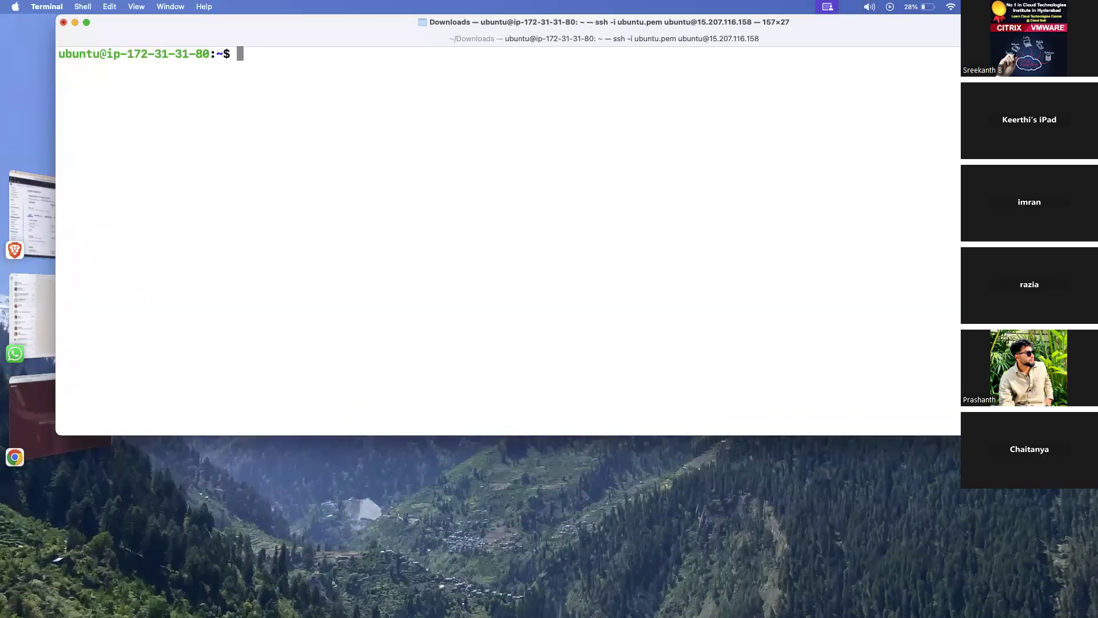
Switch to Brave, search for "dowload jenkins" in a new tab and open the Jenkins download page.
left_click(53, 183)
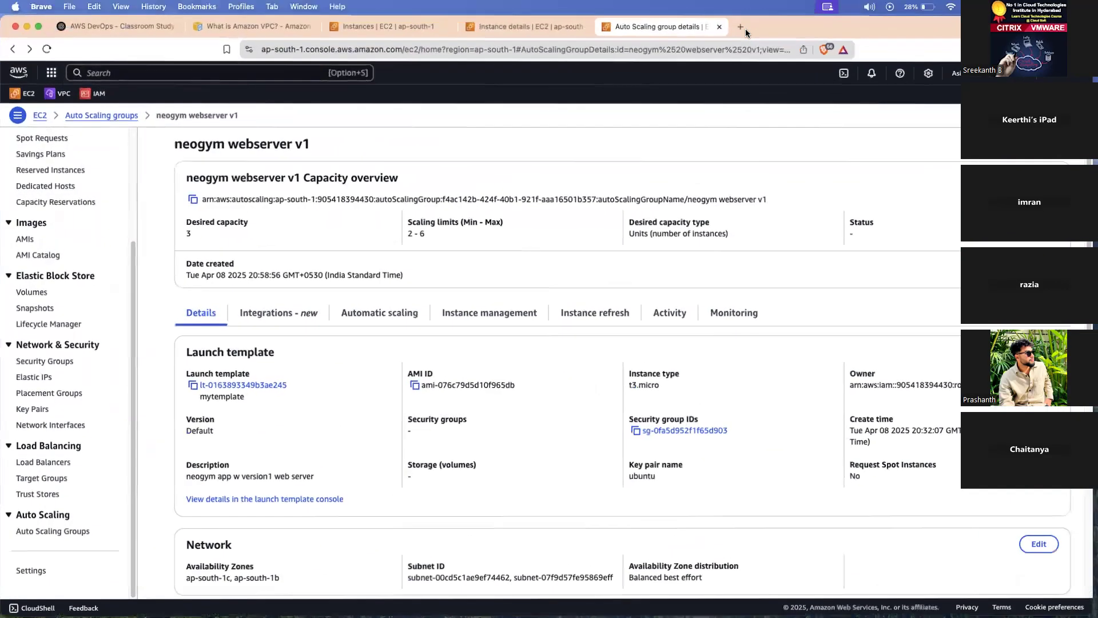
left_click(742, 27)
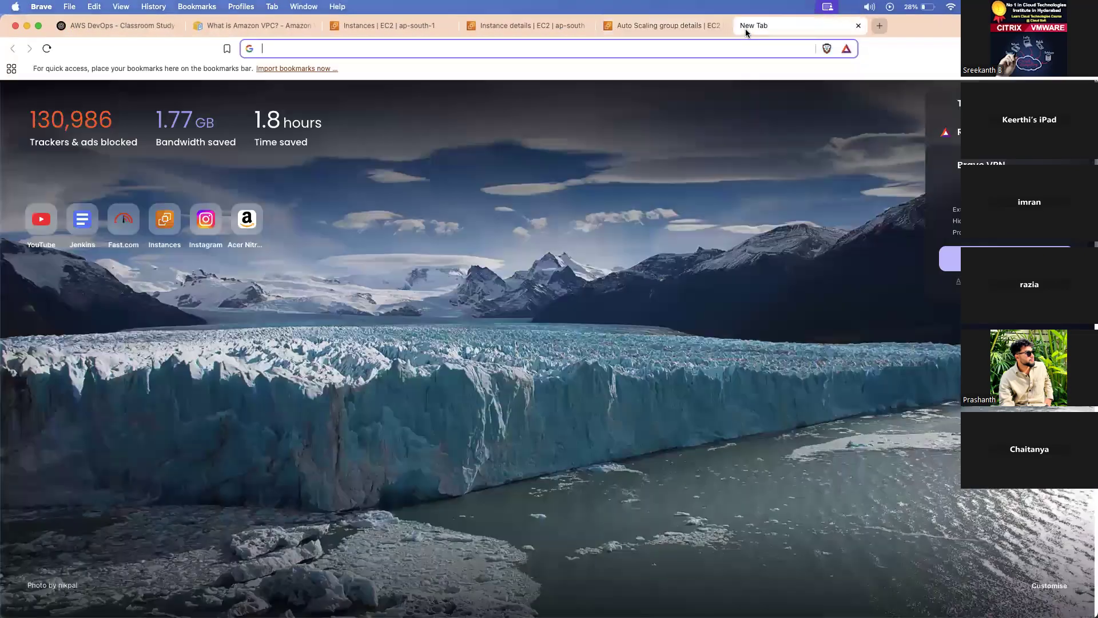
type("dowload jenkins")
key("Return")
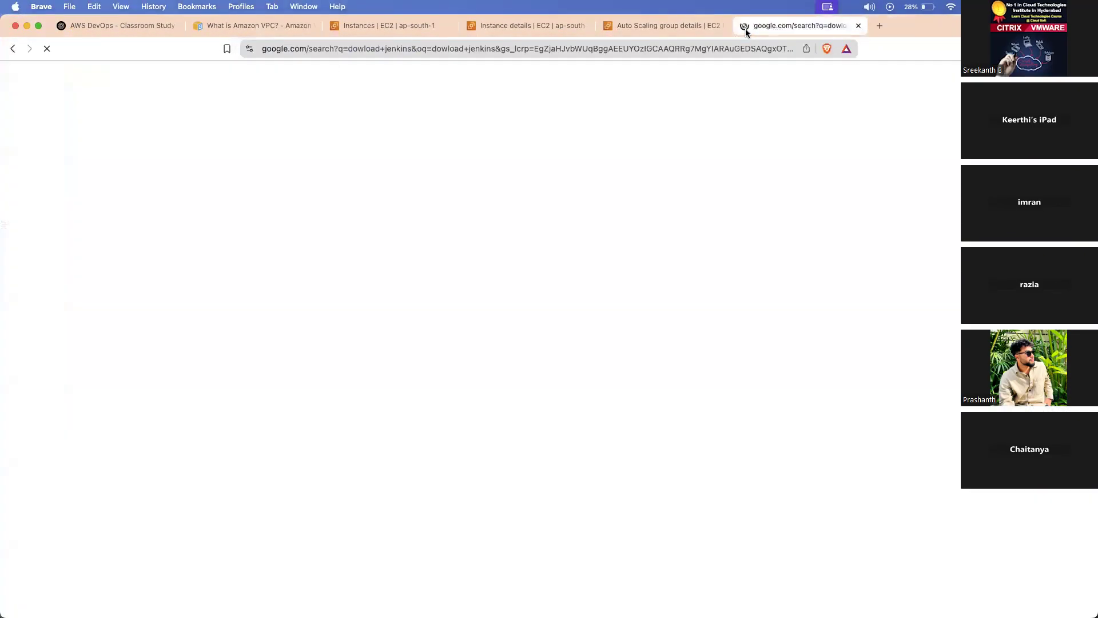
left_click(210, 234)
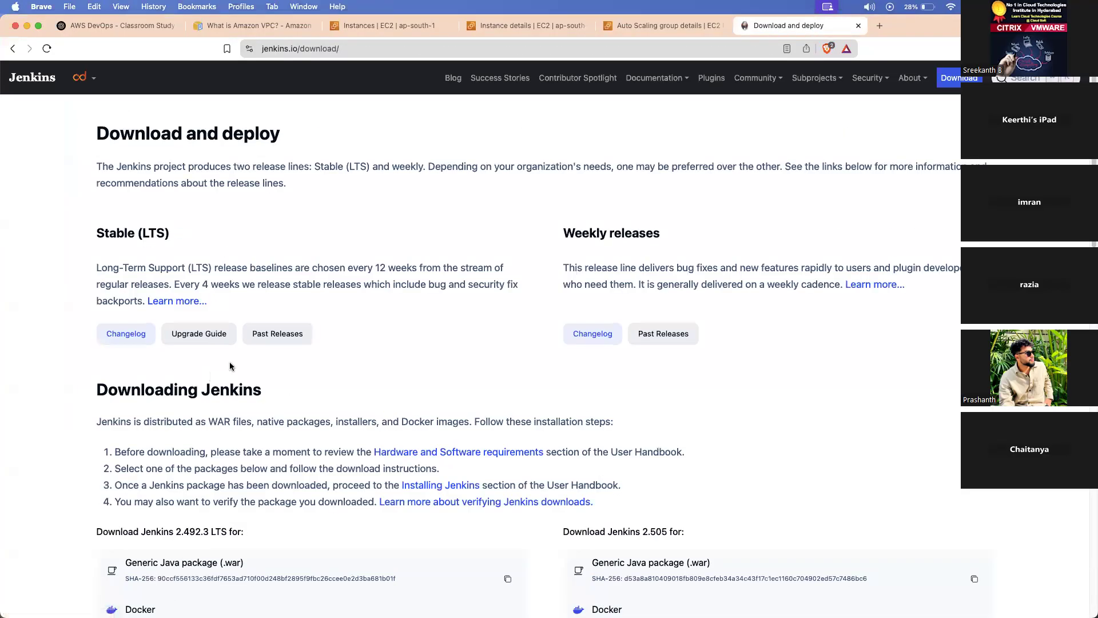
Copy the link address of the Generic Java package (.war) for Jenkins 2.492.3 LTS.
scroll(228, 362, "down", 3)
right_click(402, 443)
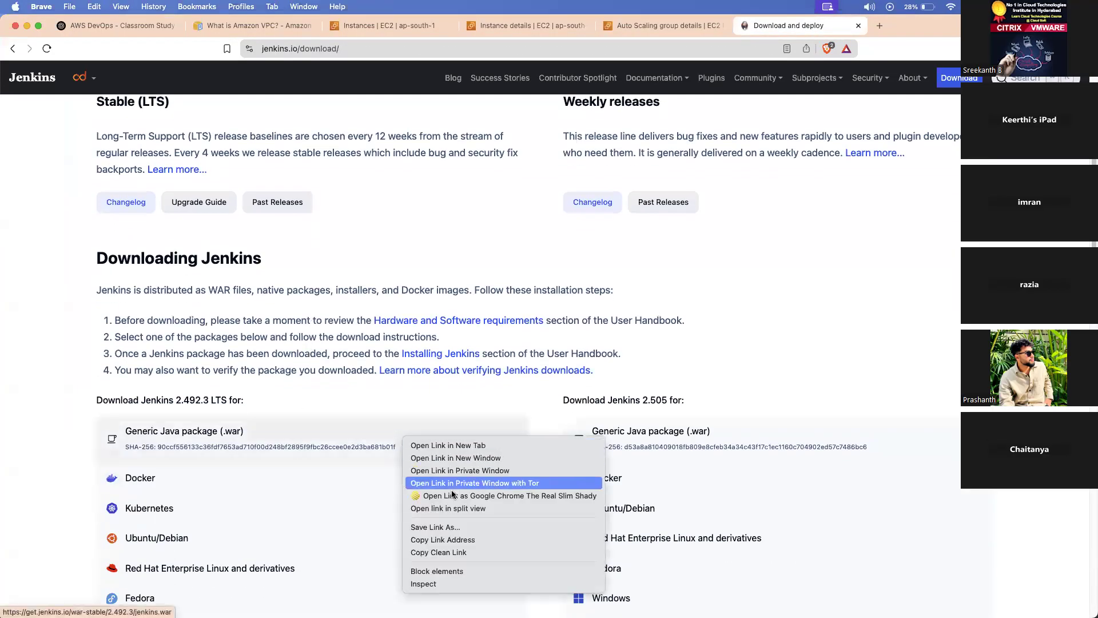
left_click(455, 537)
key("ctrl+Up")
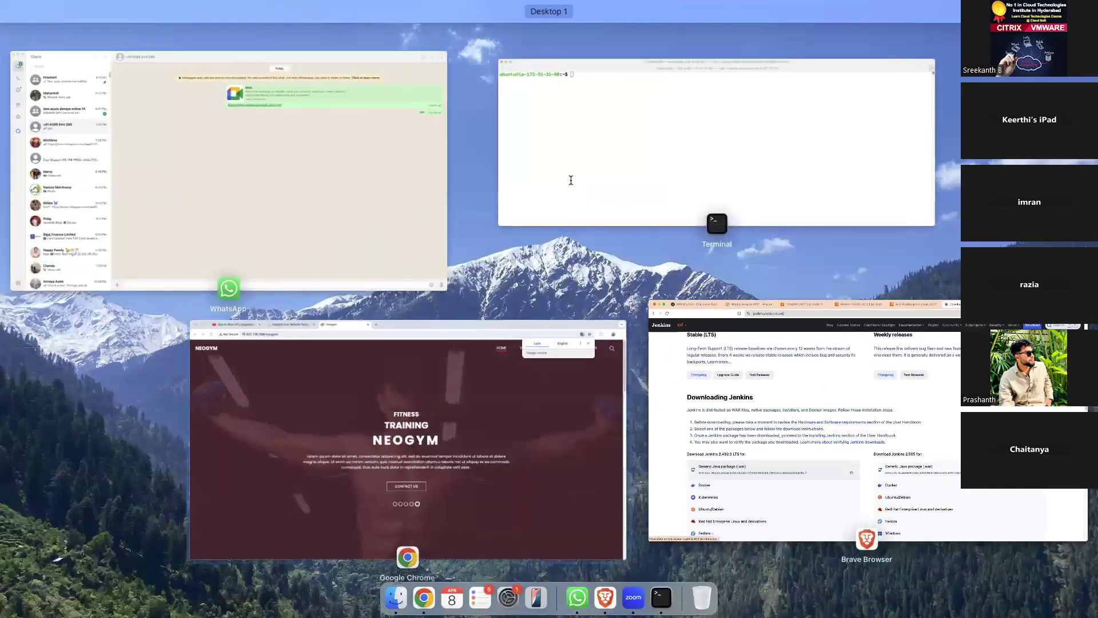
left_click(570, 180)
type("wget")
type("https://get.jenkins.io/war-stable/2.492.3/jenkins.war")
key("Return")
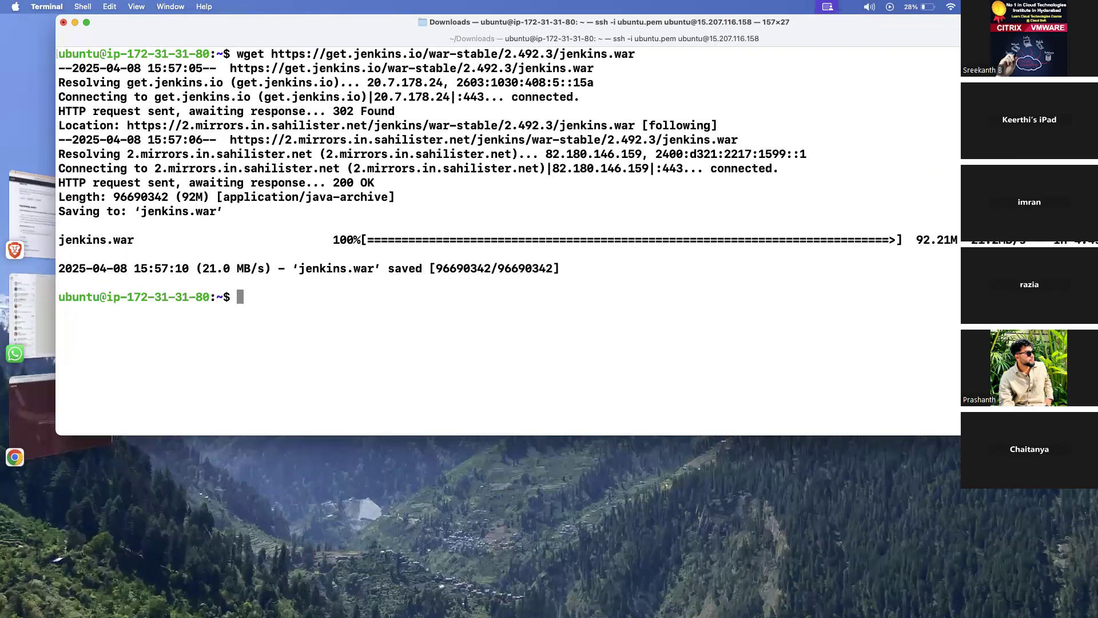
Try to run the downloaded file with the command java jar jenkins.war.
type("java jar")
type("jenkins.war")
key("Return")
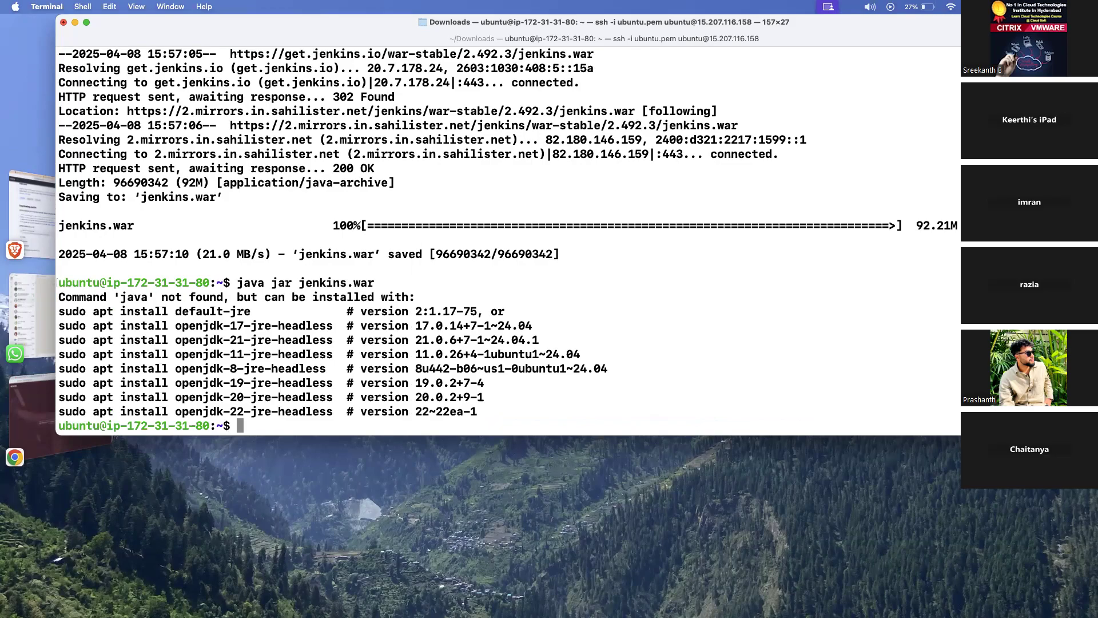
Try to install Java with the command sudo apt install openjdk-17.
type("sudo apt install")
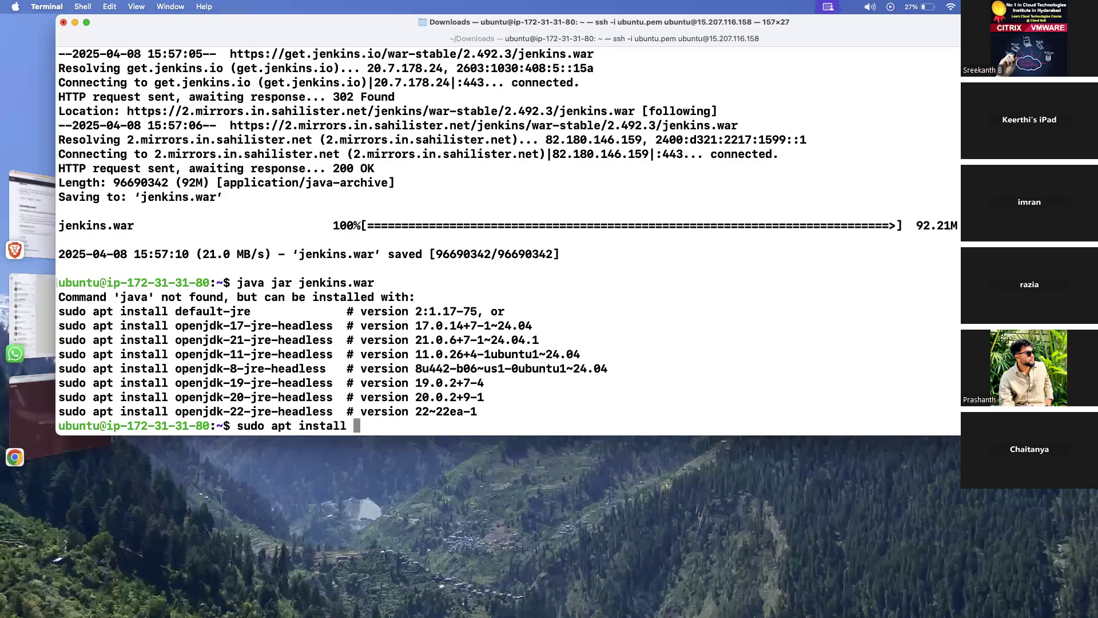
type(" openjdk-17")
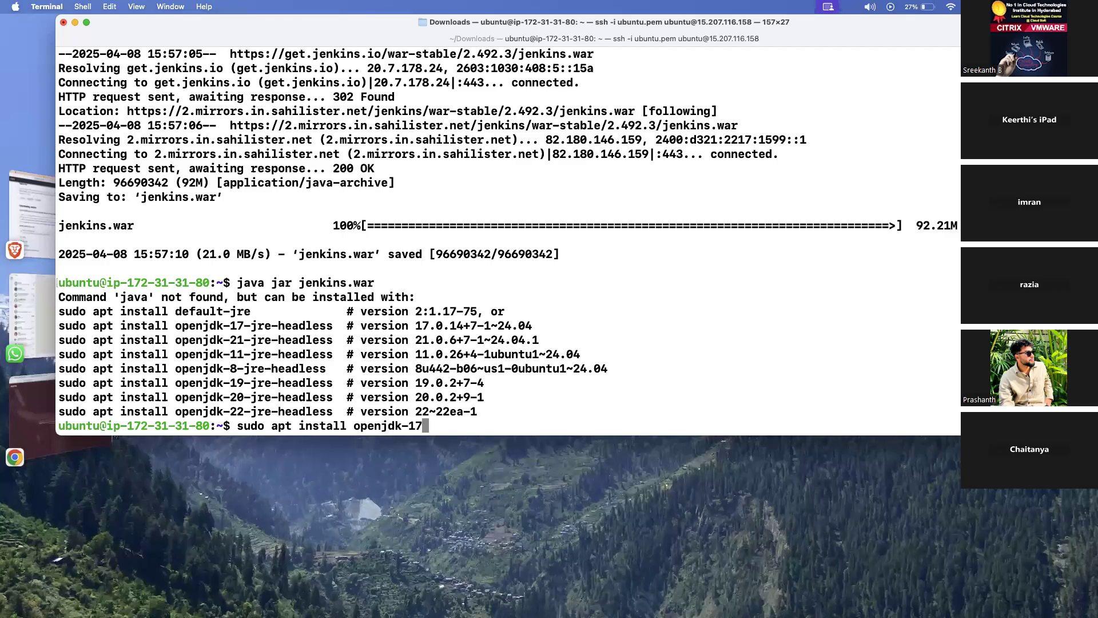
key("Left")
key("Left")
key("Left")
key("Left")
key("Left")
key("Right")
key("Right")
key("Right")
key("Right")
key("Right")
key("Left")
key("Left")
key("Left")
key("Left")
key("Left")
key("Left")
key("Left")
key("Left")
key("Left")
key("Right")
key("Right")
key("Right")
key("Right")
key("Right")
key("Right")
key("Right")
key("Right")
key("Right")
key("Right")
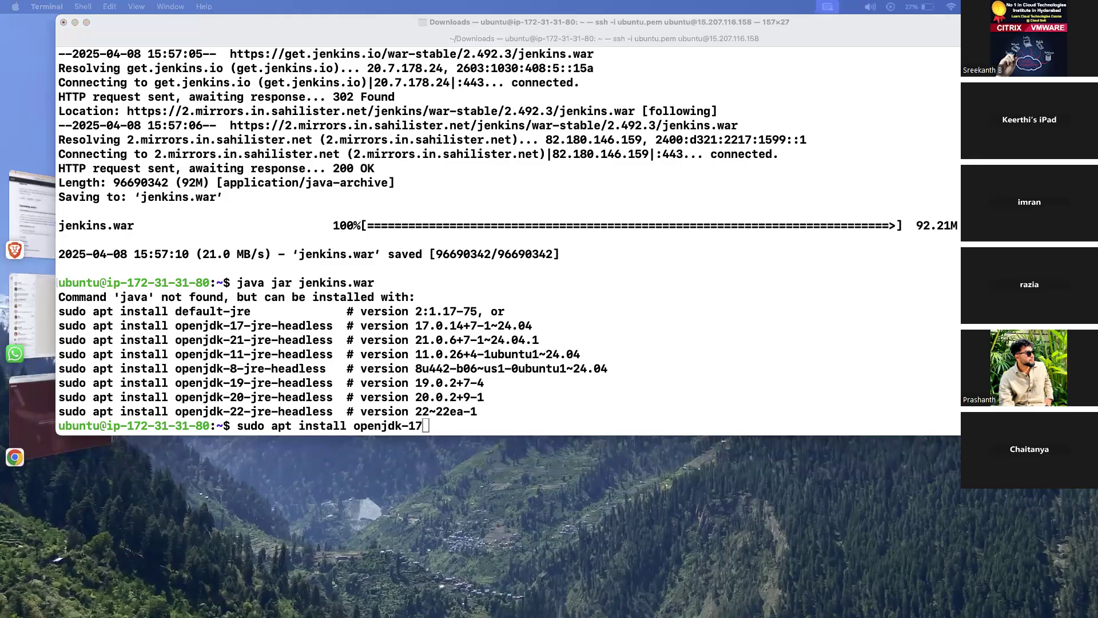
left_click(340, 238)
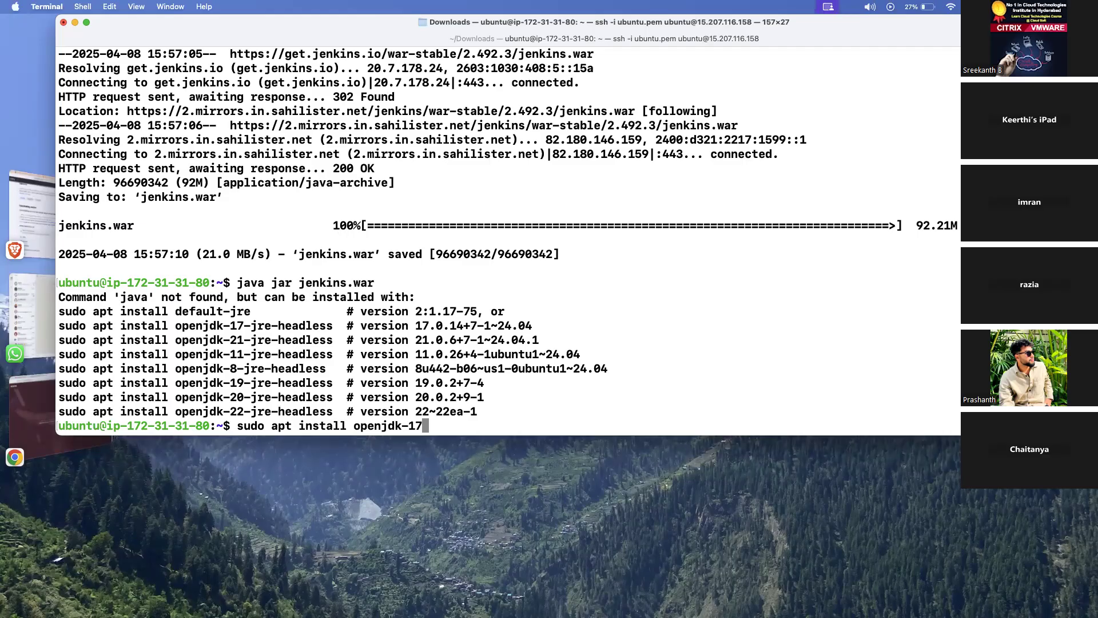
key("Return")
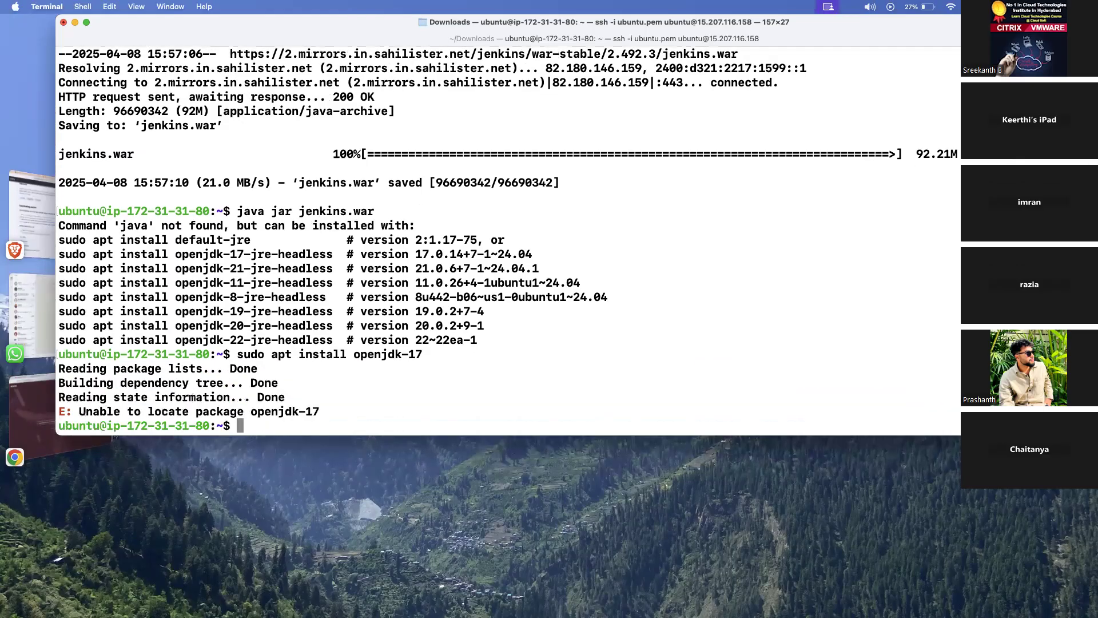
Try the install command again with the package name changed to open-jdk-17.
key("Up")
key("Left")
key("Left")
key("Left")
key("Left")
key("Left")
key("Left")
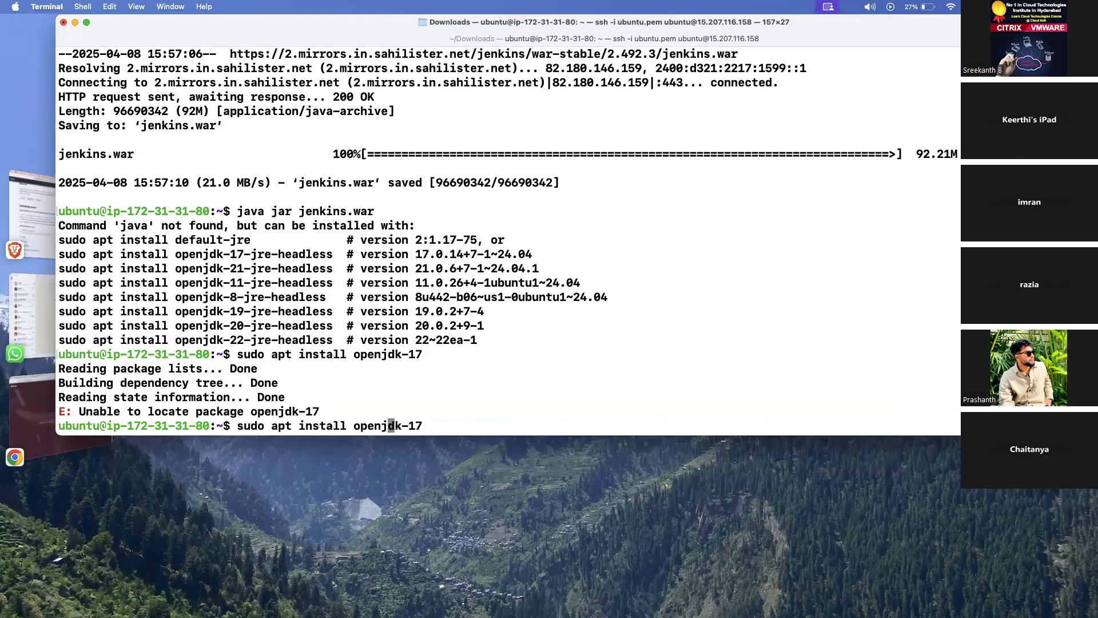
type("-")
key("Return")
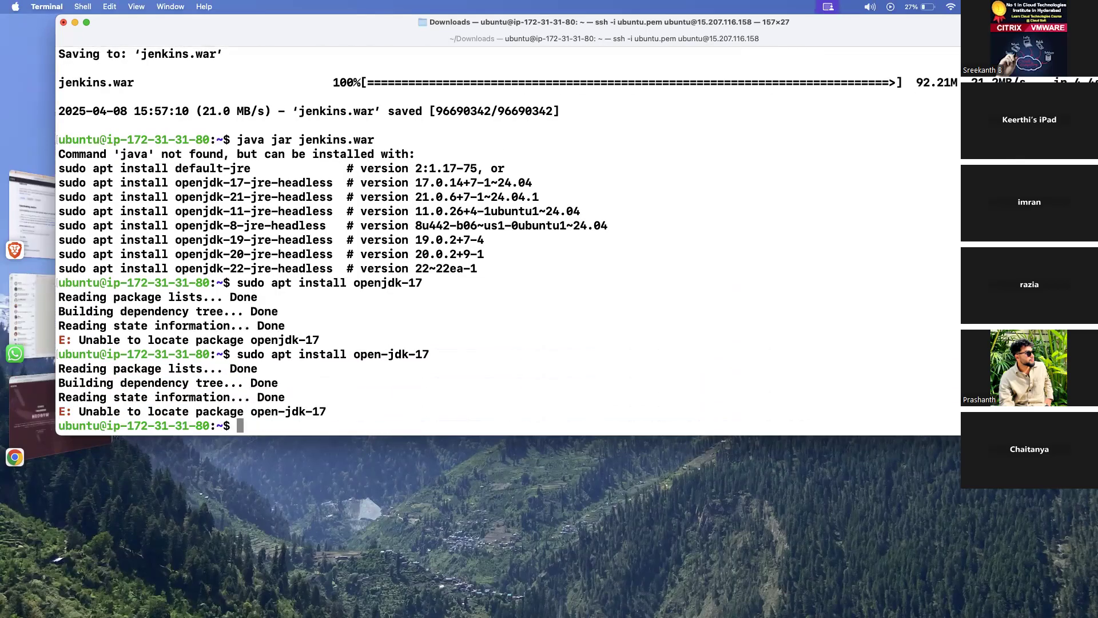
Install Java with sudo apt install openjdk-17-jdk and agree to continue with the additional packages.
key("super+Tab")
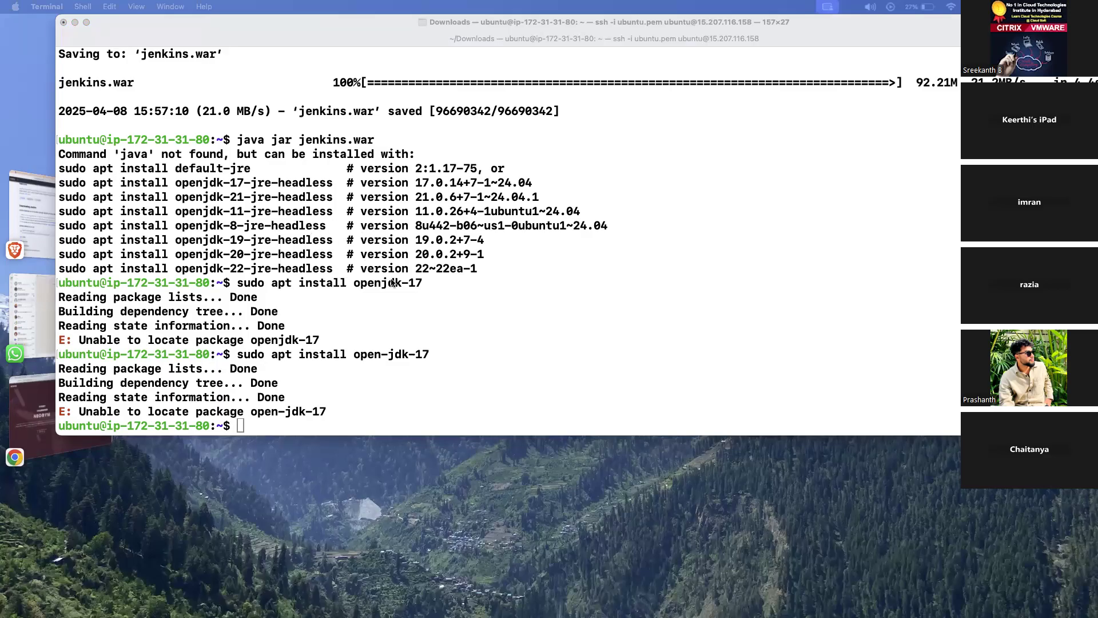
left_click(350, 389)
key("Up")
key("Left")
key("Left")
key("Left")
key("Left")
key("Left")
key("Left")
key("BackSpace")
key("Right")
key("Right")
key("Right")
key("Right")
key("Right")
key("Right")
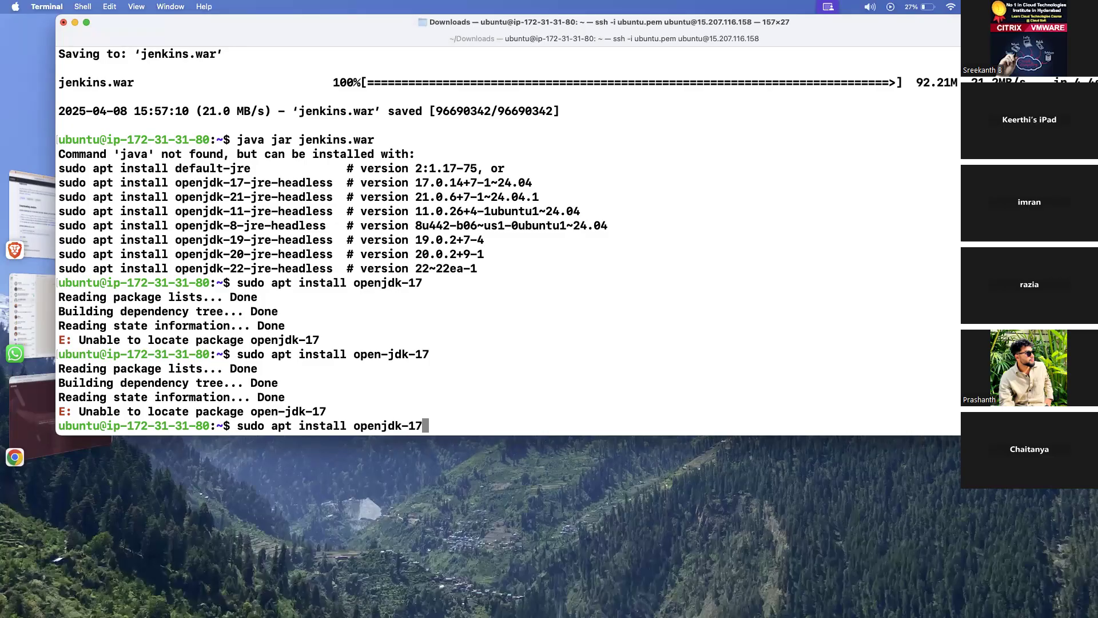
type("-jdk")
key("Return")
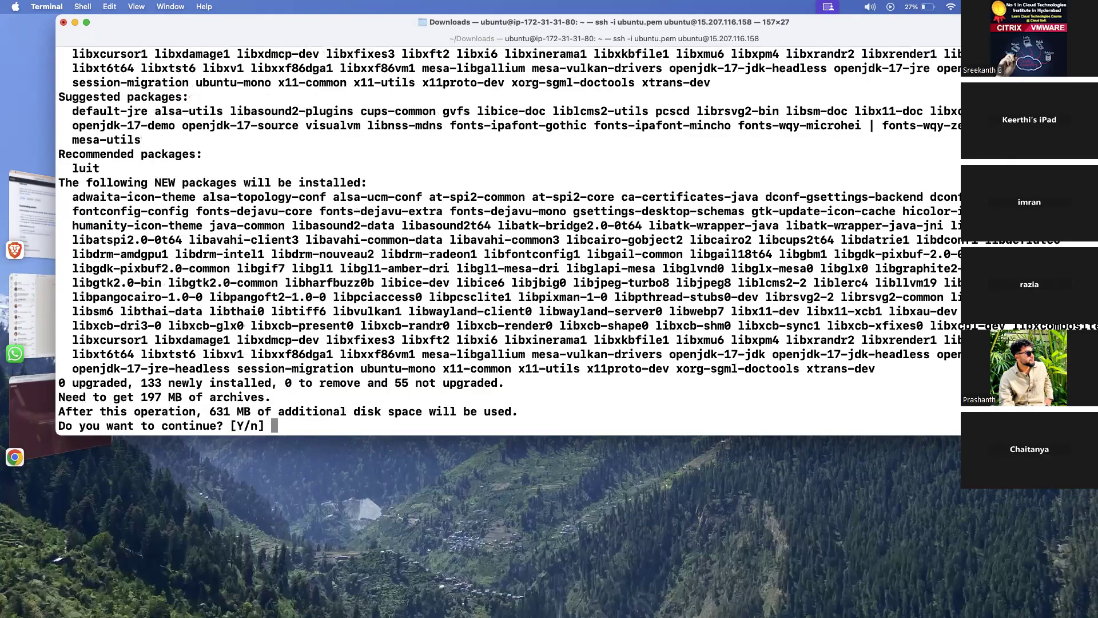
type("y")
key("Return")
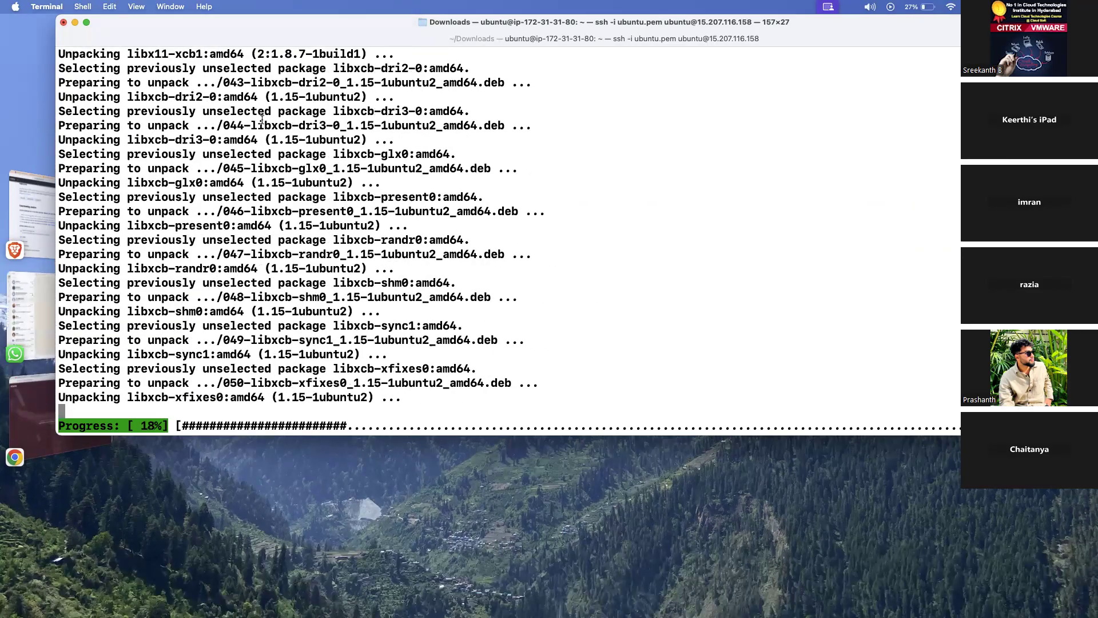
Close the Neogym website tab in Chrome and return to the Terminal window running the installation.
key("ctrl+Up")
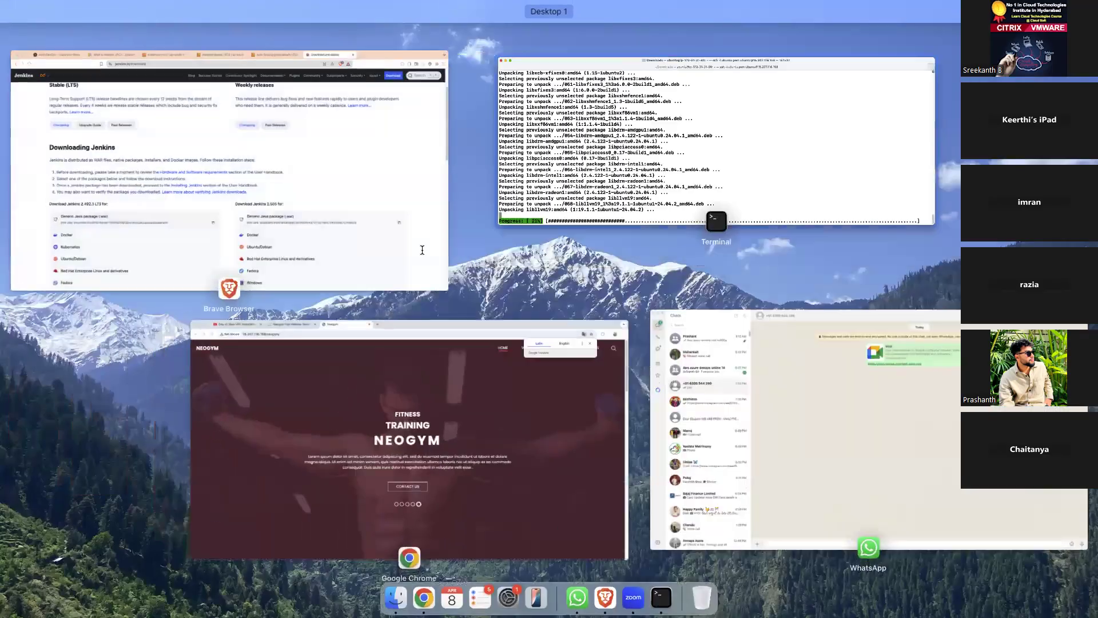
key("ctrl+Up")
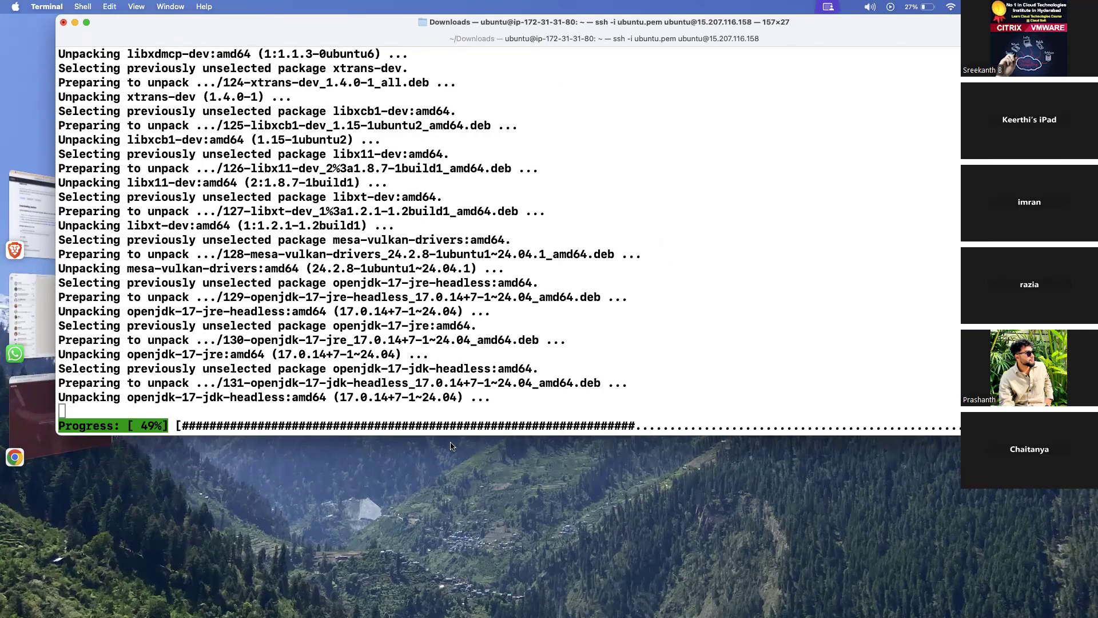
left_click(51, 410)
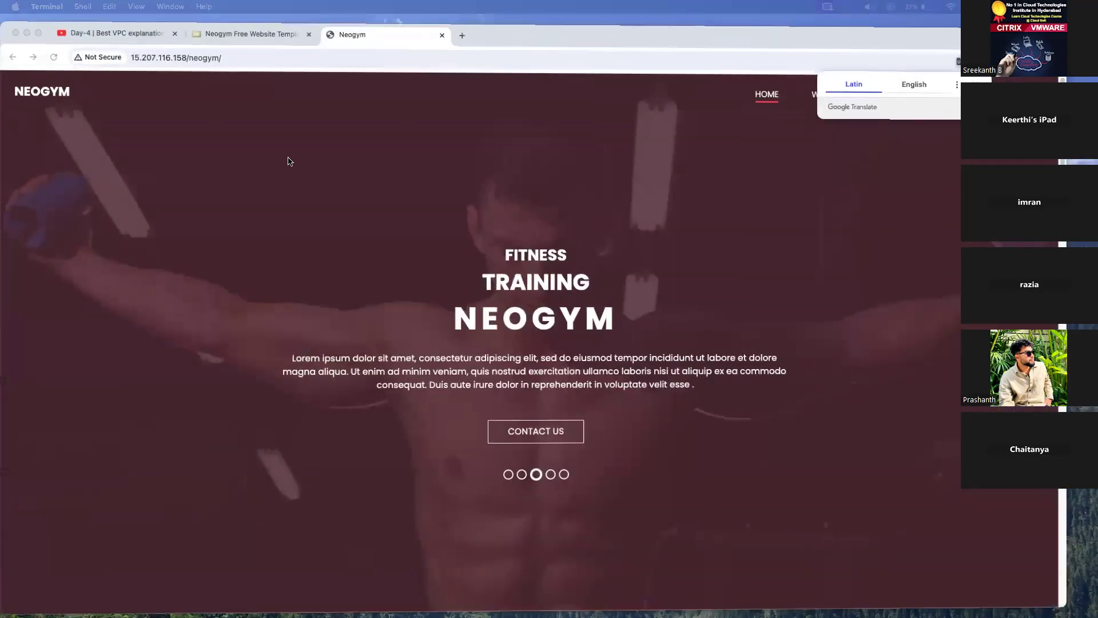
key("super+w")
key("ctrl+Up")
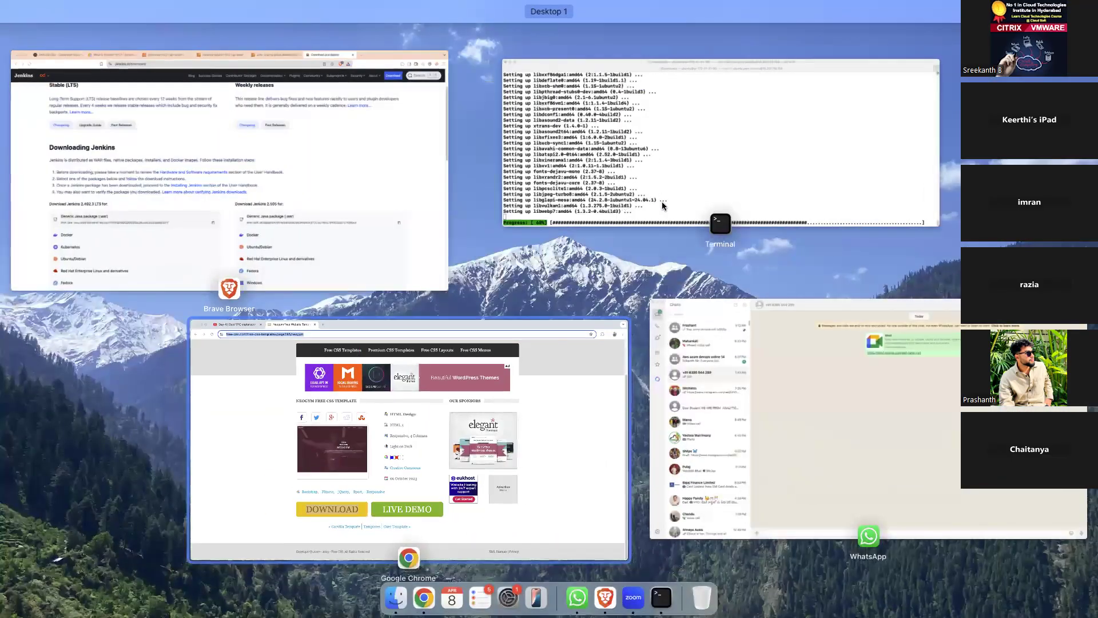
left_click(661, 202)
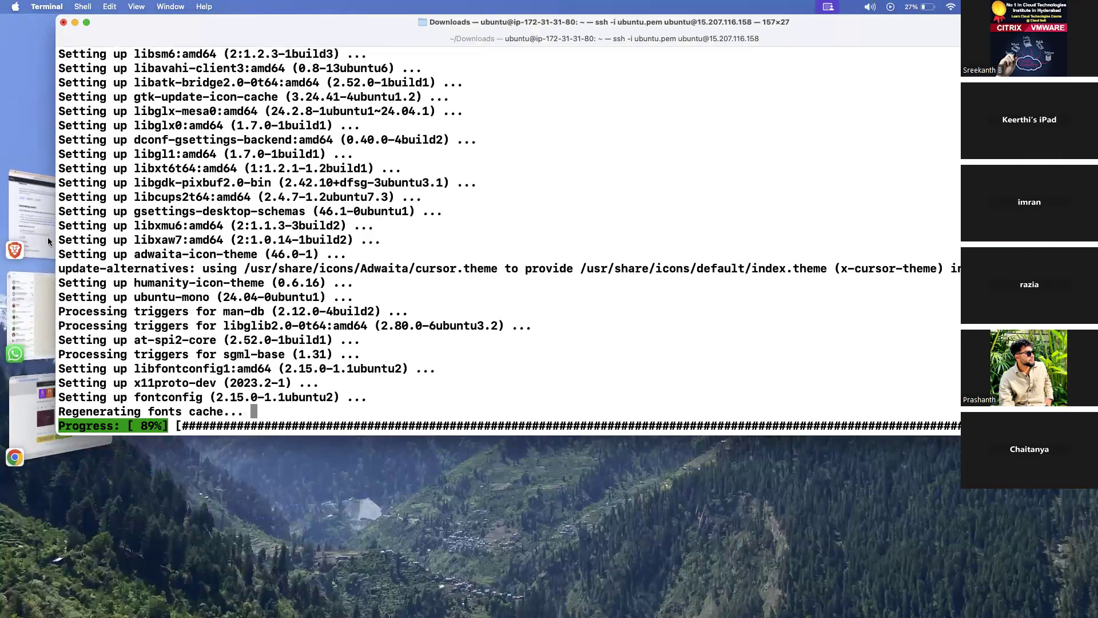
Switch to Brave, close the Jenkins download page and look through the neogym webserver v1 details.
left_click(47, 237)
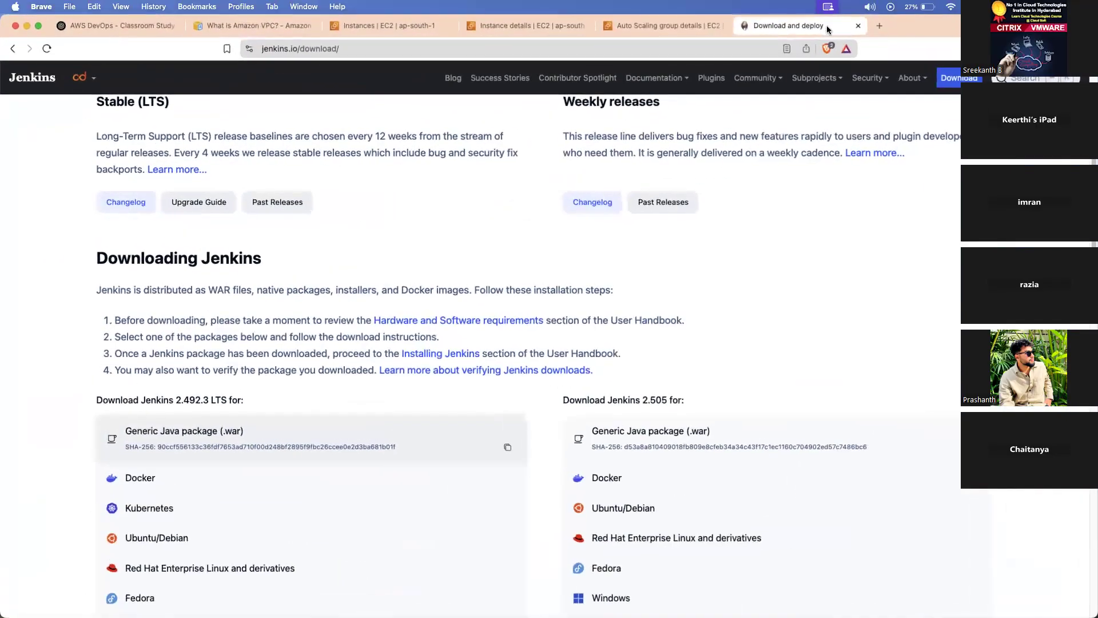
key("super+w")
scroll(582, 361, "down", 5)
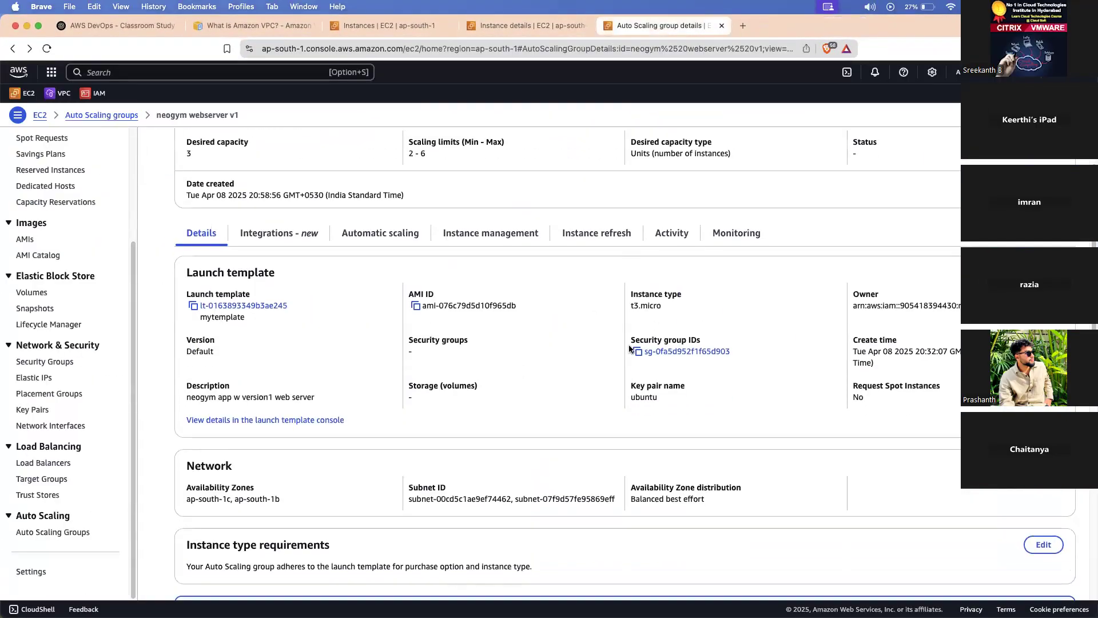
scroll(506, 363, "up", 6)
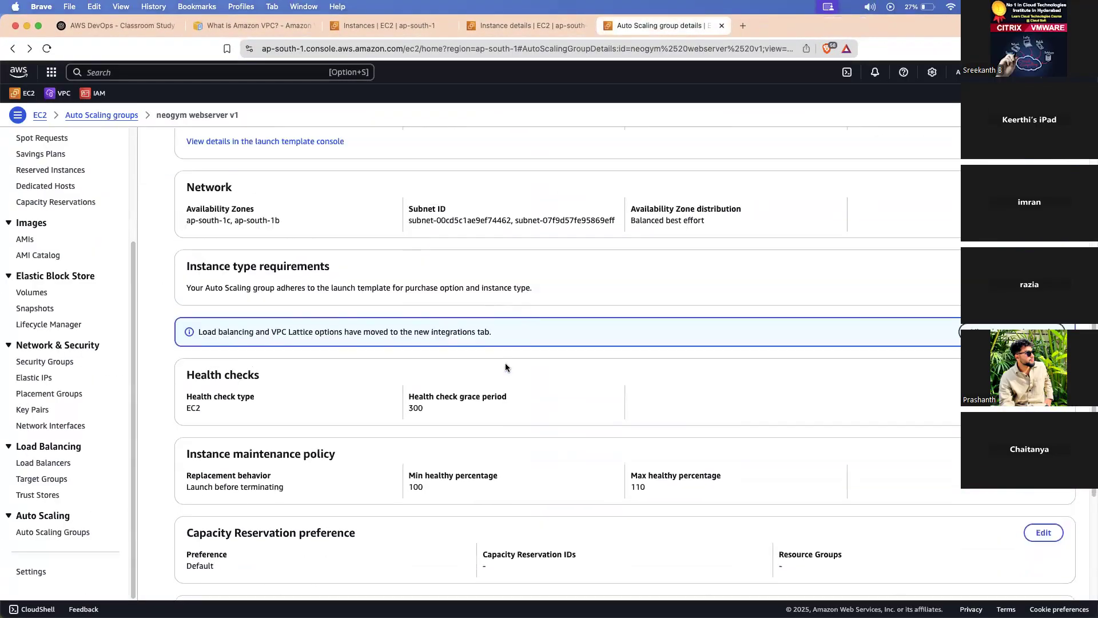
scroll(560, 271, "up", 1)
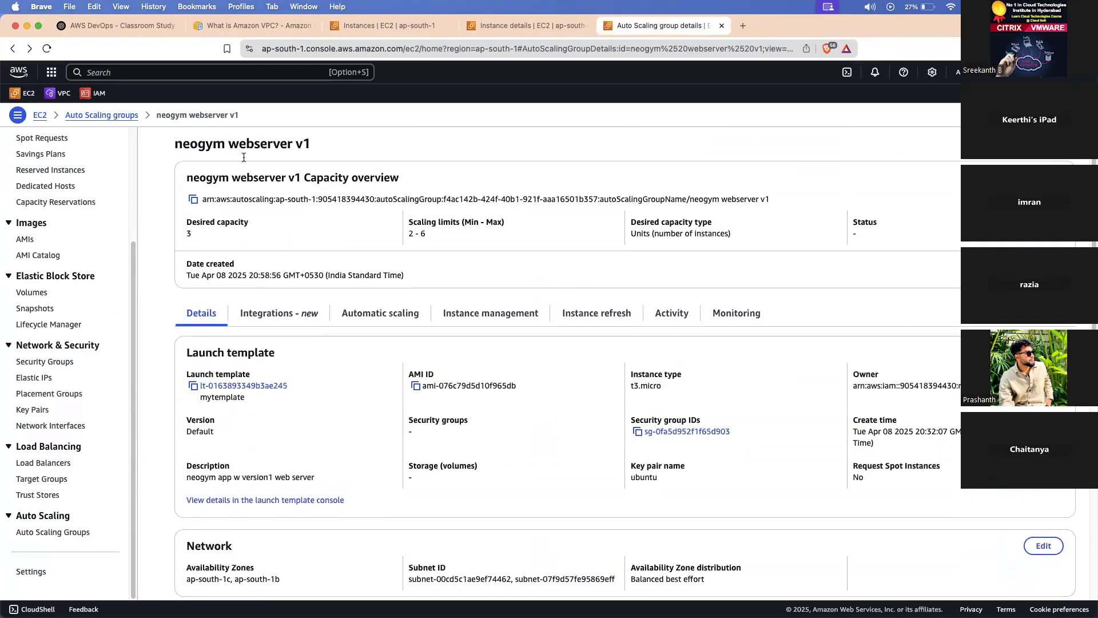
Reopen neogym webserver v1 from the Auto Scaling groups list and examine its launch template, network, health check and maintenance policy details.
left_click(86, 115)
left_click(226, 225)
left_click_drag(180, 148, 331, 145)
scroll(335, 314, "down", 1)
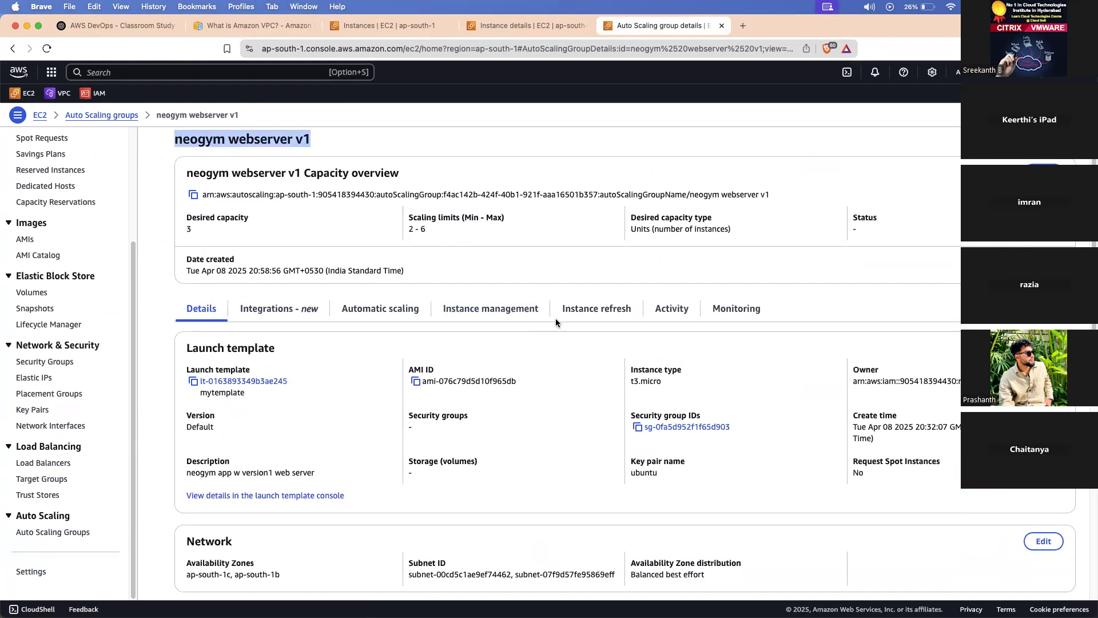
scroll(555, 322, "down", 5)
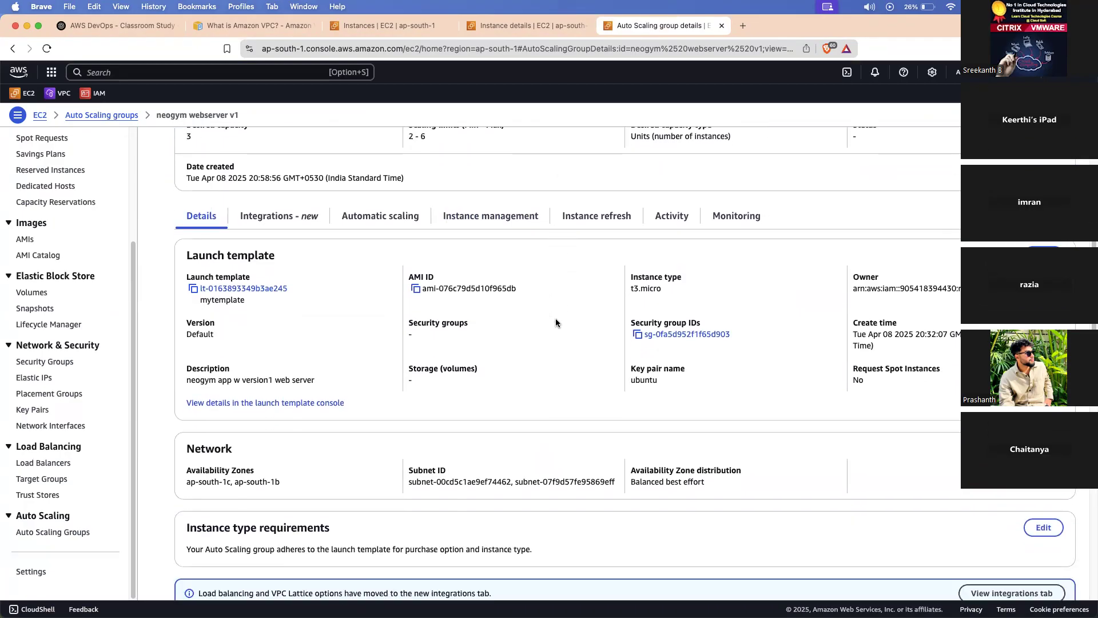
scroll(555, 321, "down", 1)
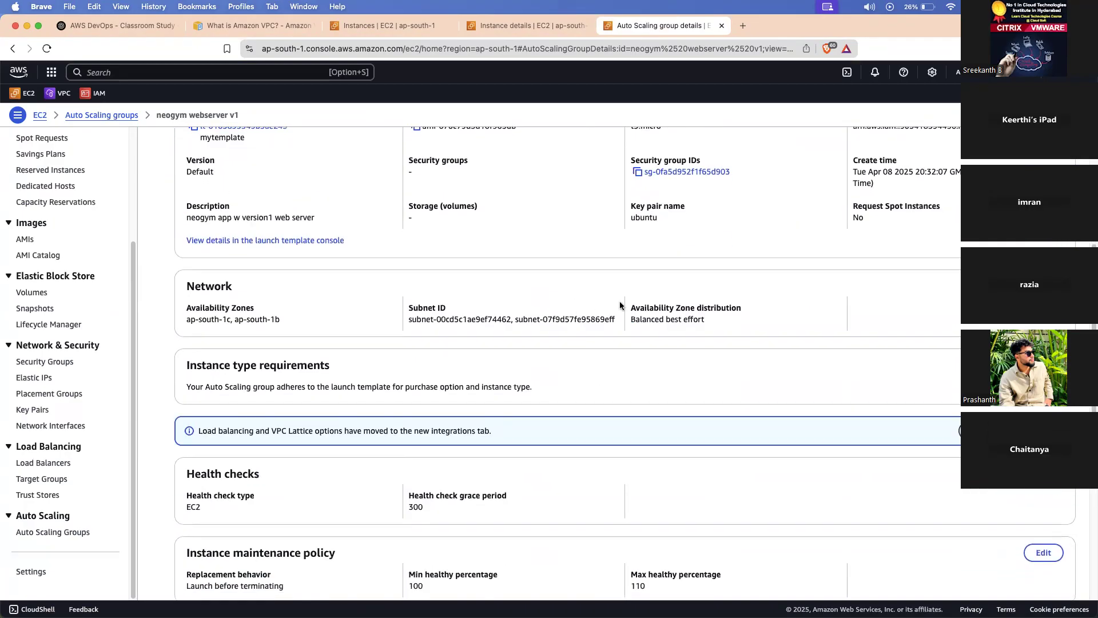
Open the health check settings of neogym webserver v1 for review, then return to the Auto Scaling groups list.
scroll(651, 342, "down", 3)
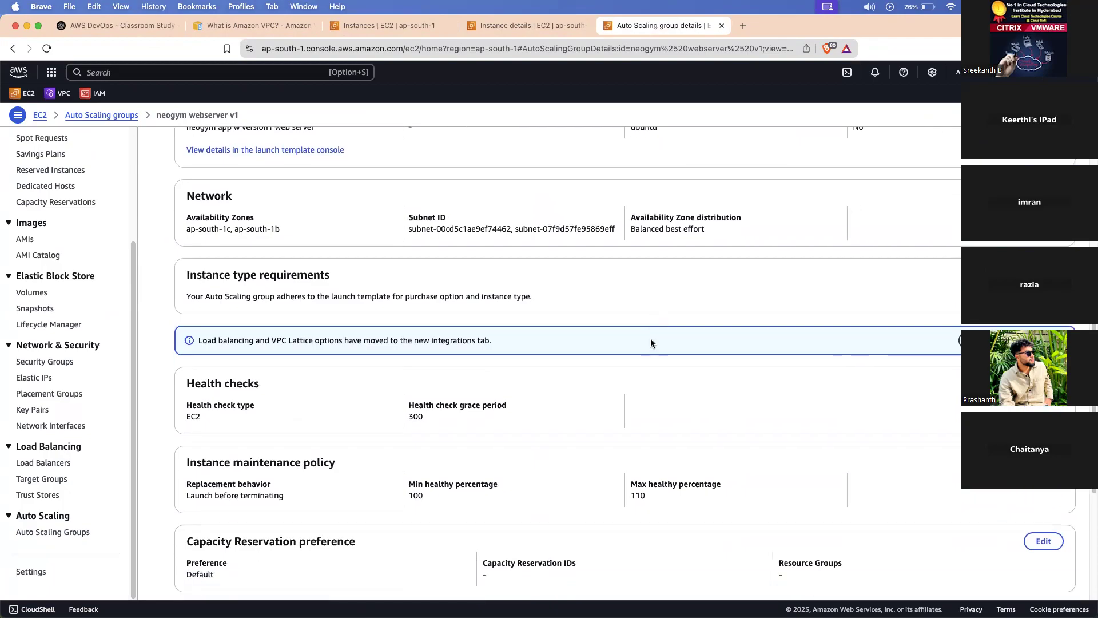
scroll(650, 339, "down", 1)
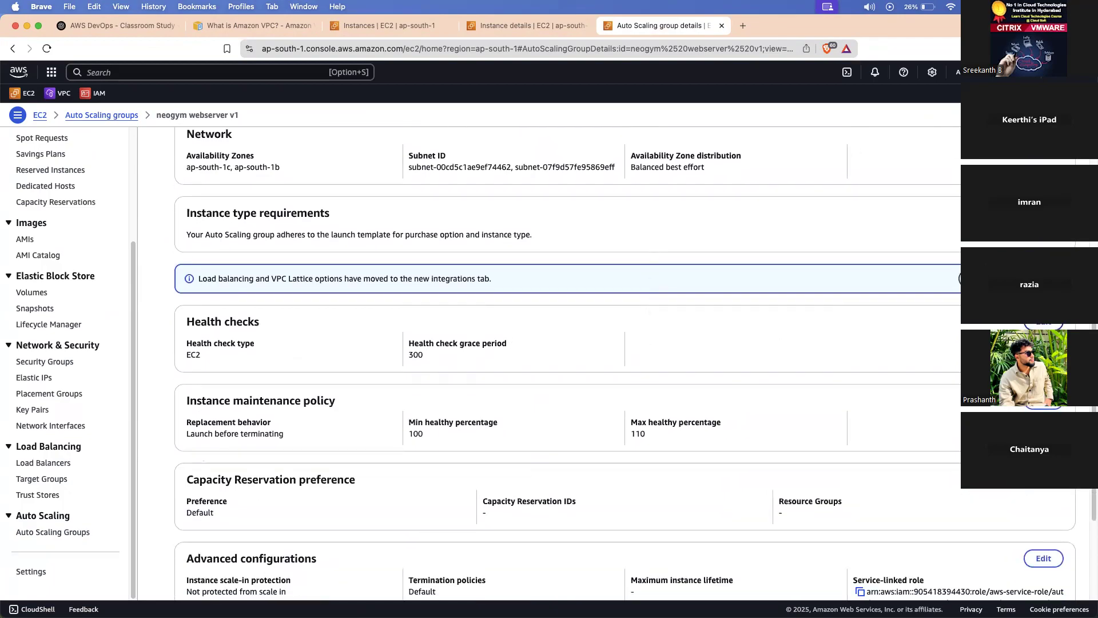
left_click(1044, 322)
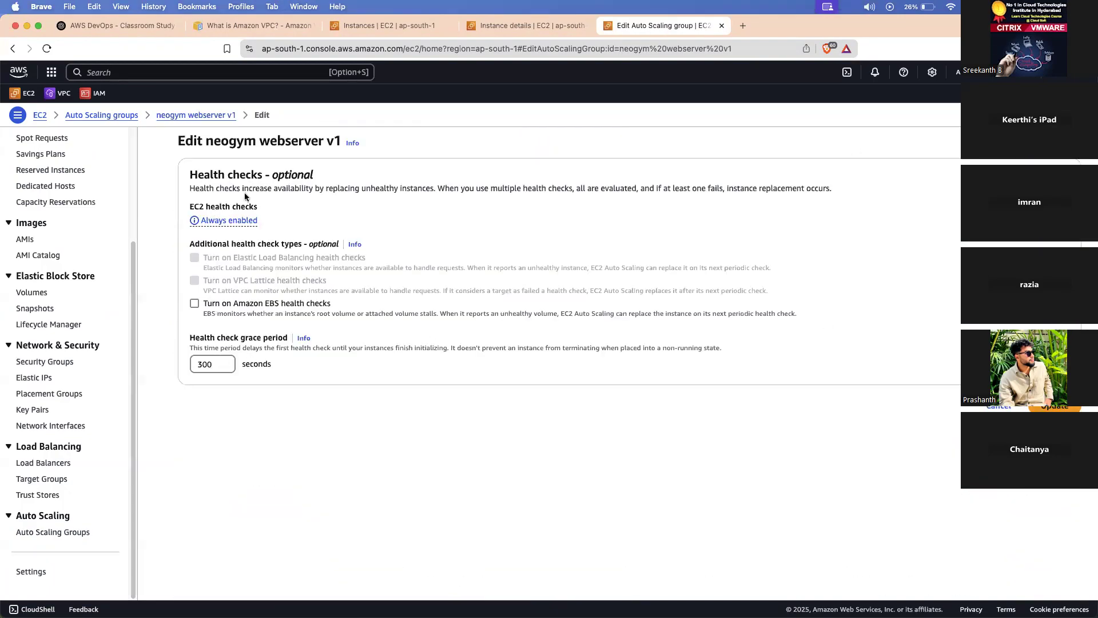
left_click(178, 117)
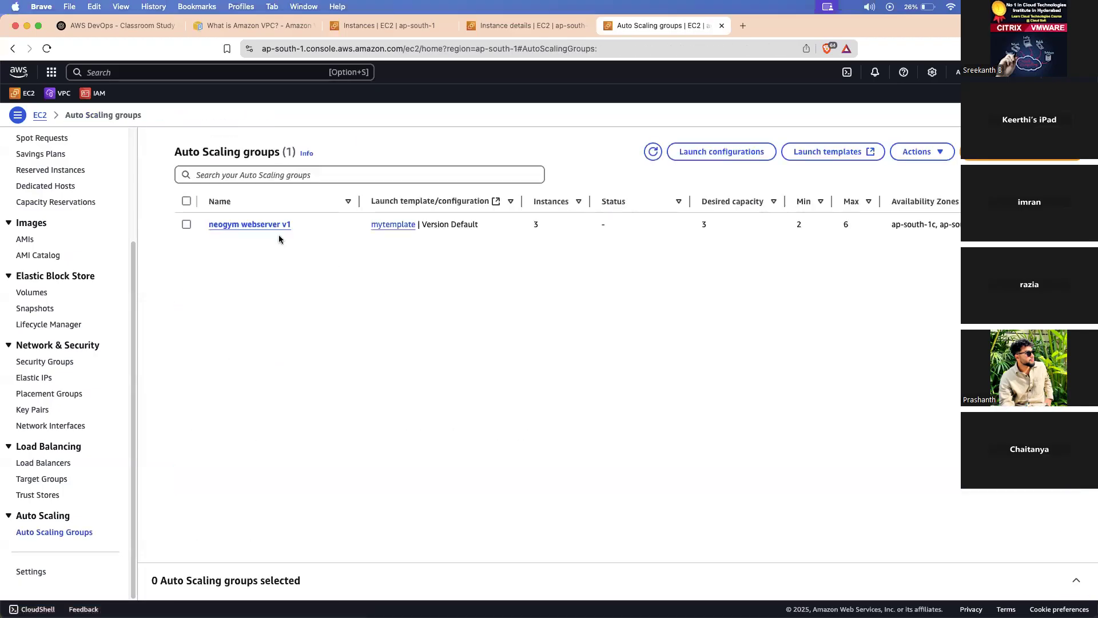
Reopen neogym webserver v1 and examine its activity notifications and activity history.
left_click(279, 234)
left_click(279, 226)
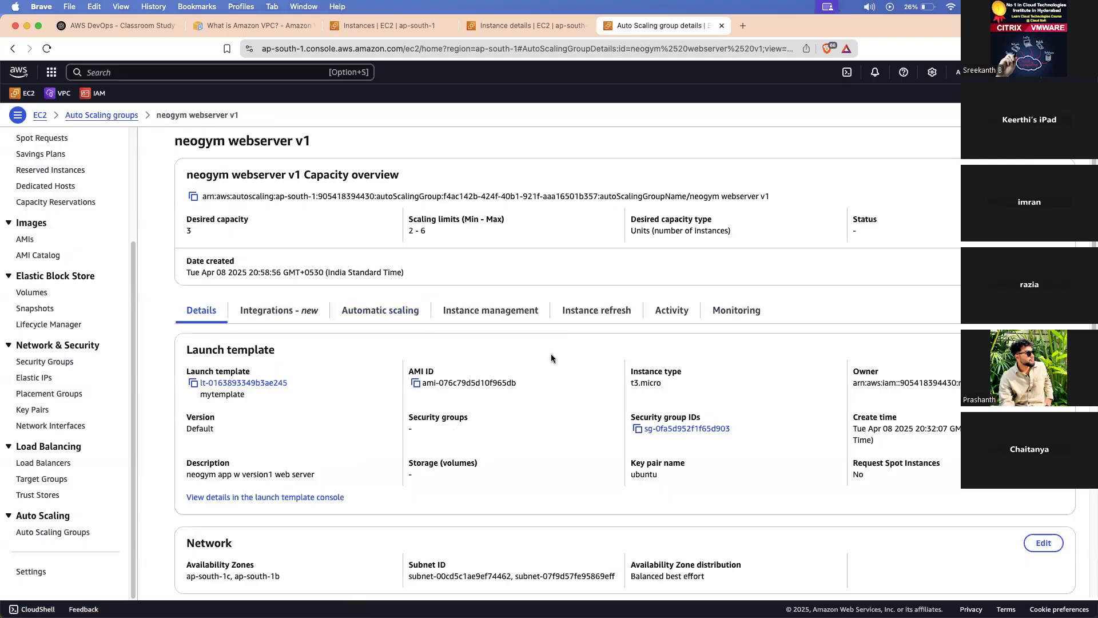
left_click(687, 315)
scroll(518, 366, "down", 1)
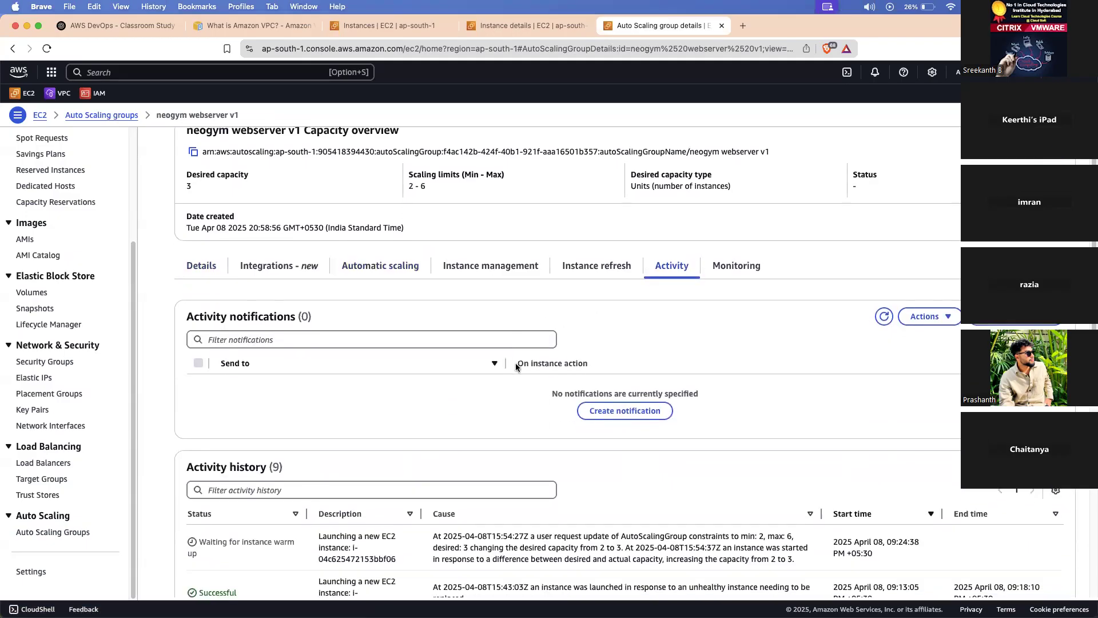
Return to the group's details and examine its network, health checks, maintenance policy, capacity reservation, advanced configurations and tags.
left_click(203, 257)
scroll(399, 378, "down", 5)
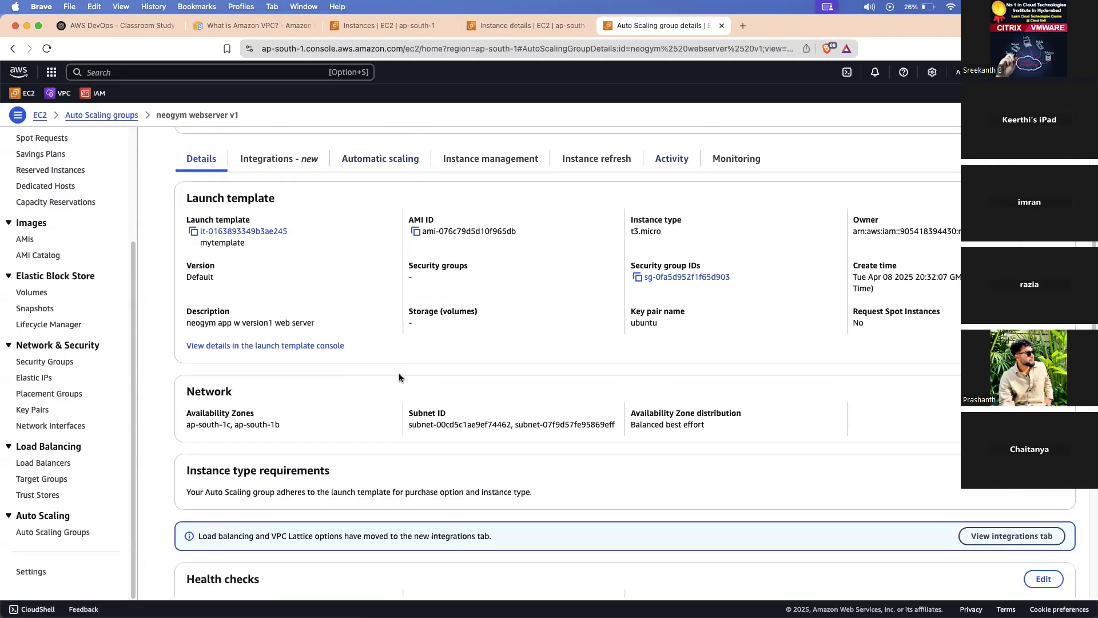
scroll(399, 373, "down", 4)
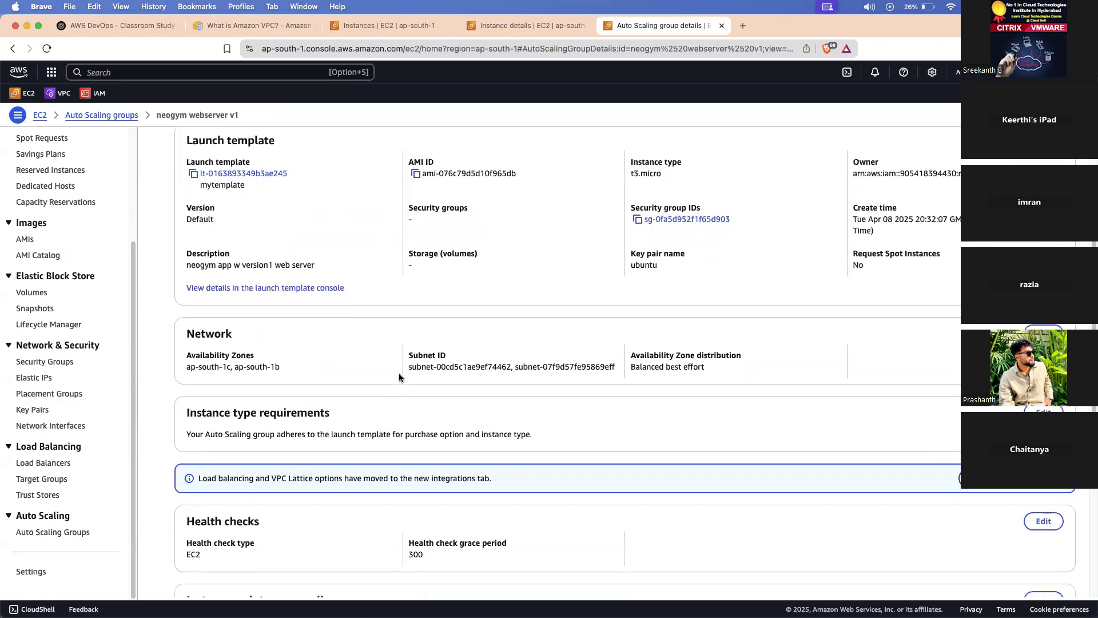
scroll(399, 356, "down", 4)
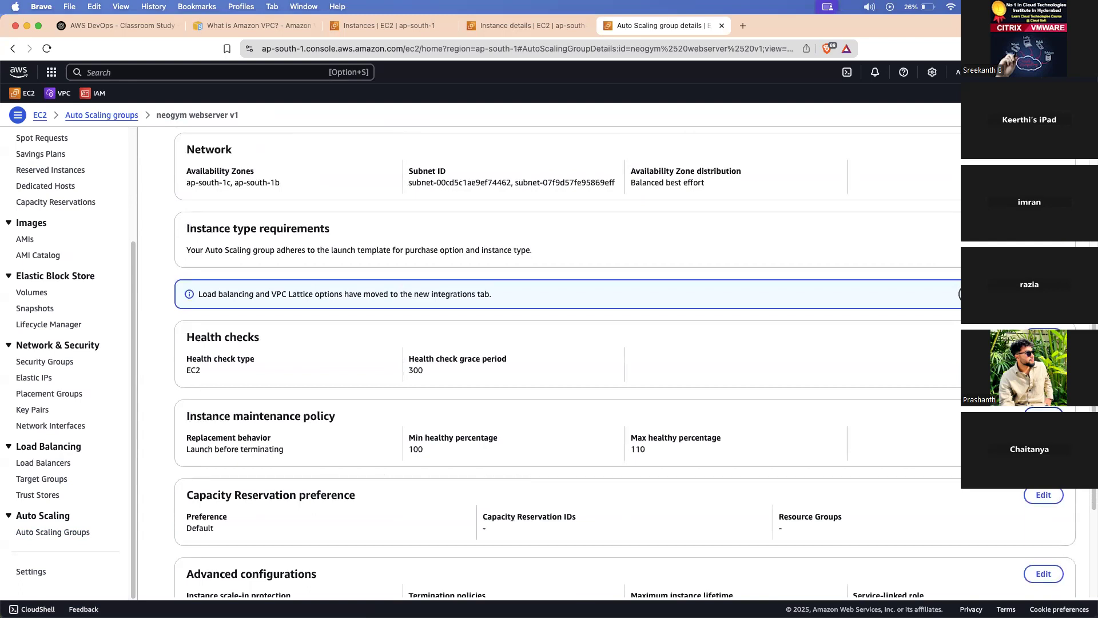
scroll(572, 360, "down", 2)
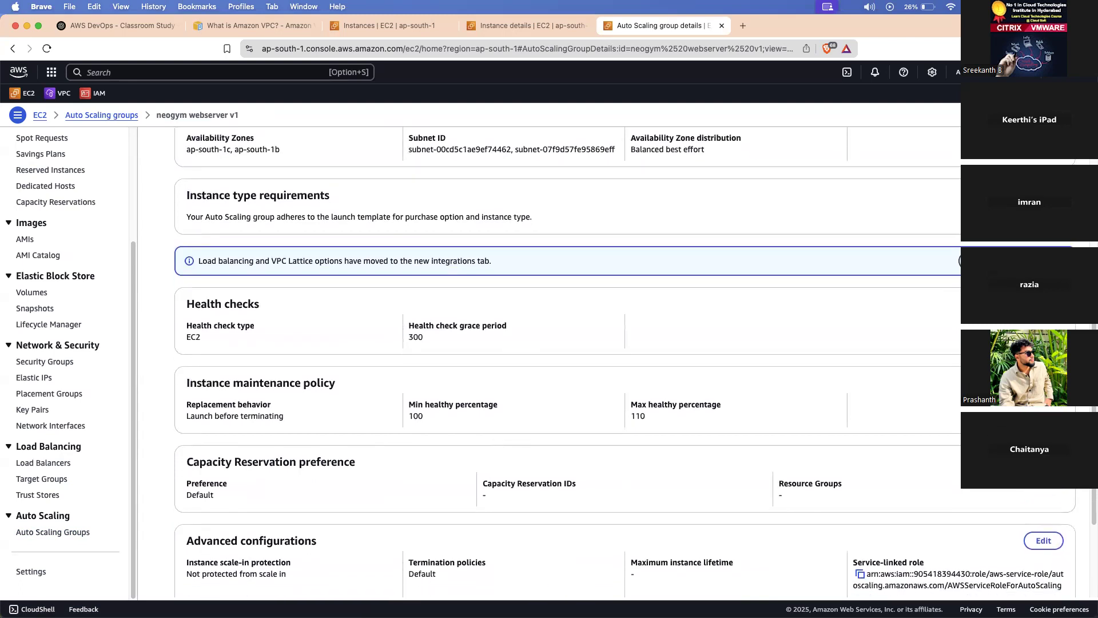
scroll(572, 361, "down", 4)
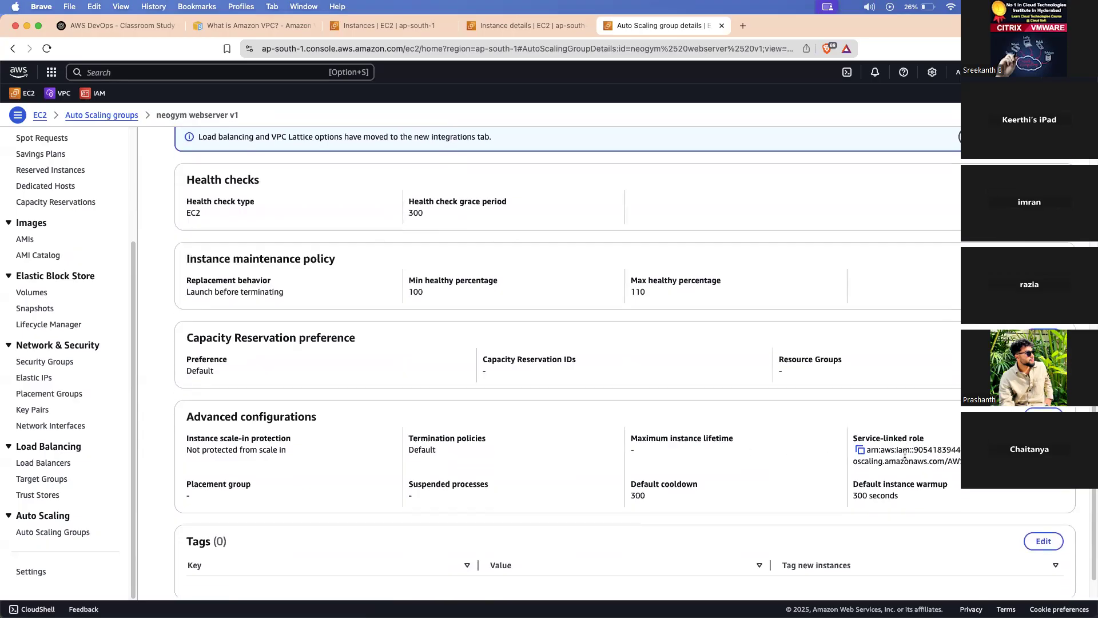
scroll(904, 453, "down", 2)
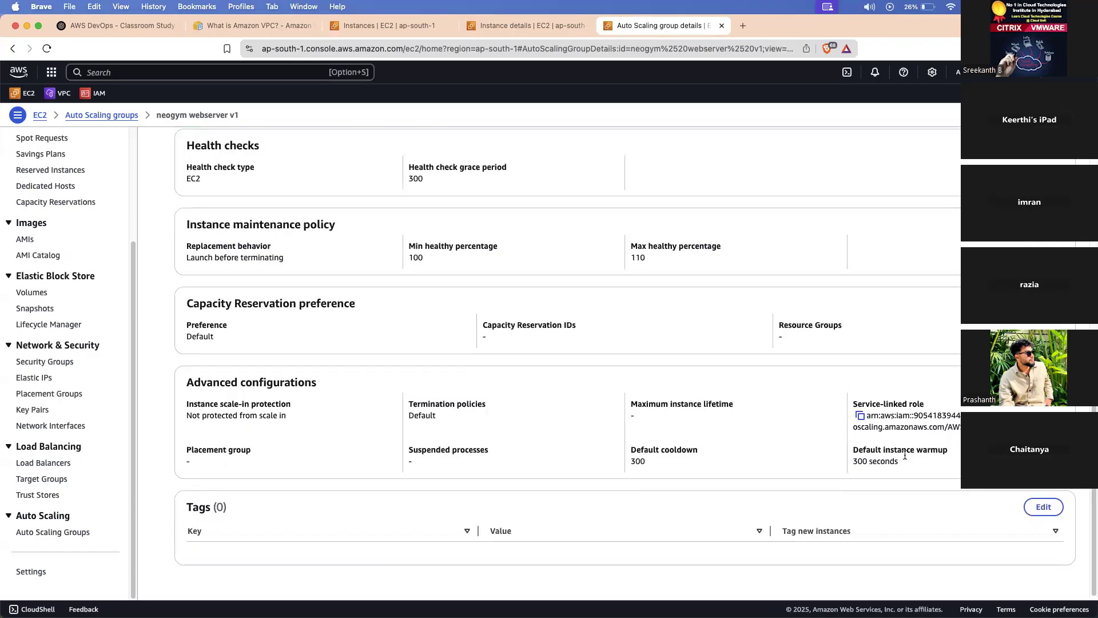
scroll(477, 268, "up", 1)
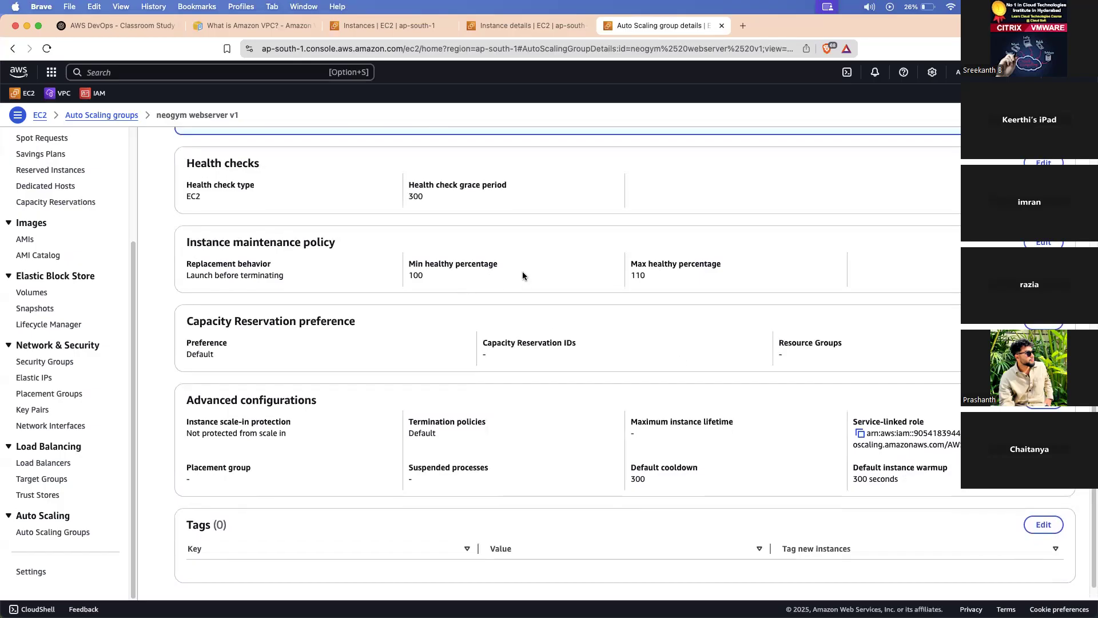
Open the instance maintenance policy for review, check the capacity during replacements, and return to the neogym webserver v1 details.
left_click(1044, 242)
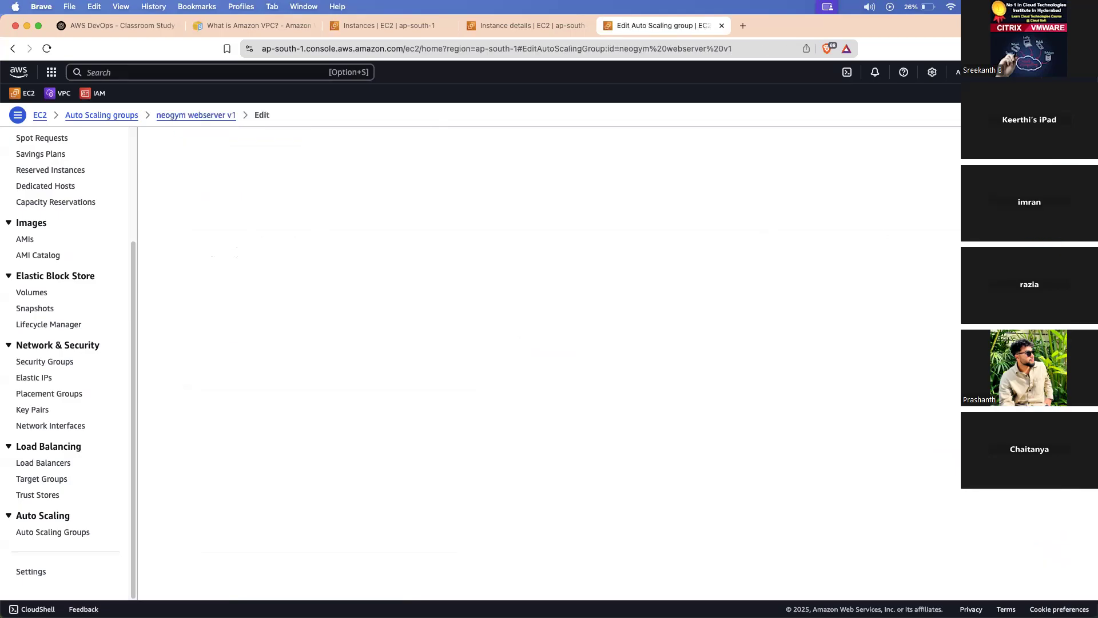
left_click(341, 405)
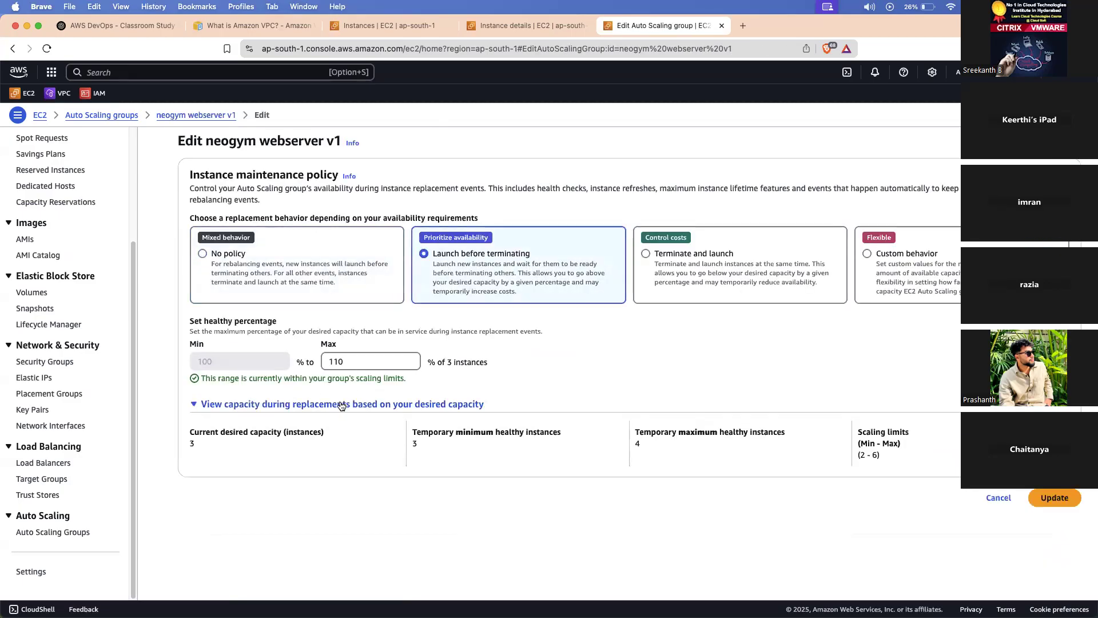
left_click(342, 405)
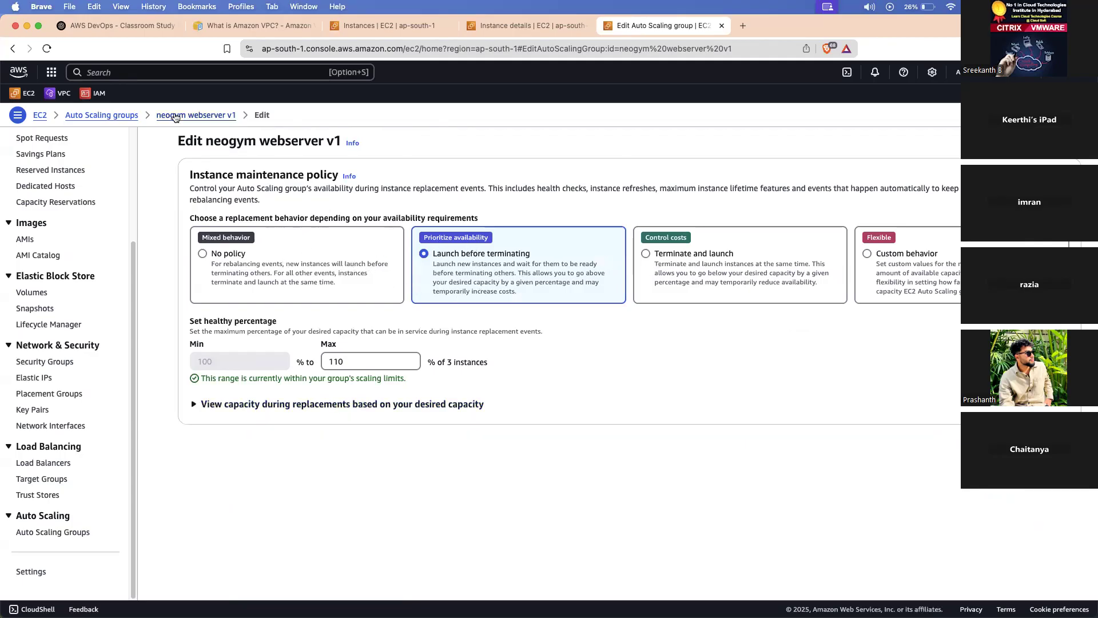
key("Return")
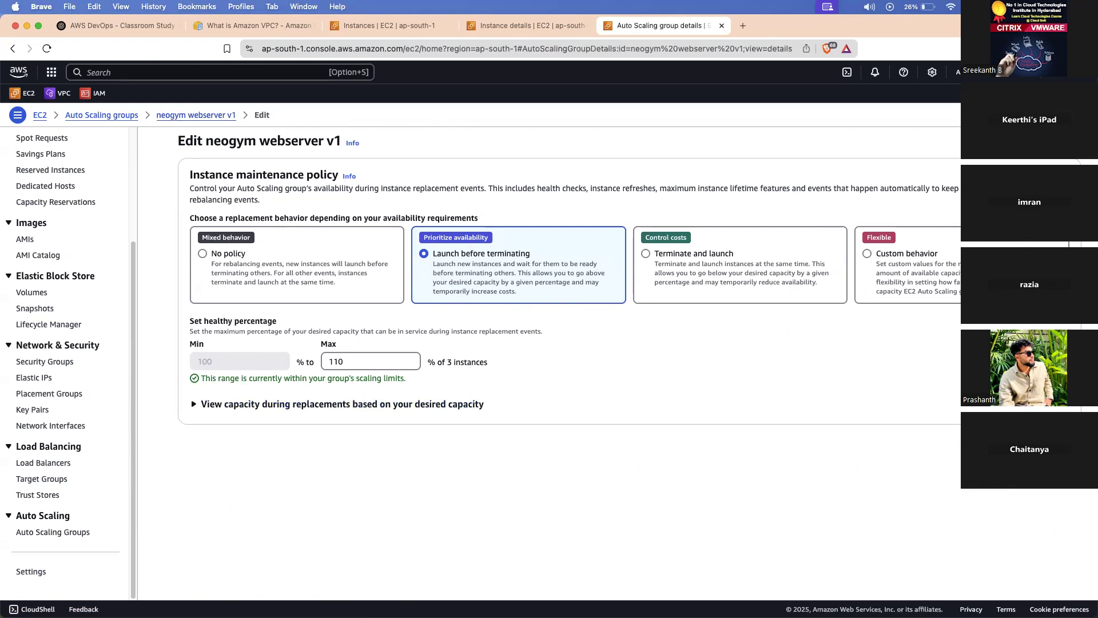
Open the advanced configurations of neogym webserver v1 for review and return to the Auto Scaling groups list.
scroll(681, 362, "down", 5)
scroll(682, 366, "down", 5)
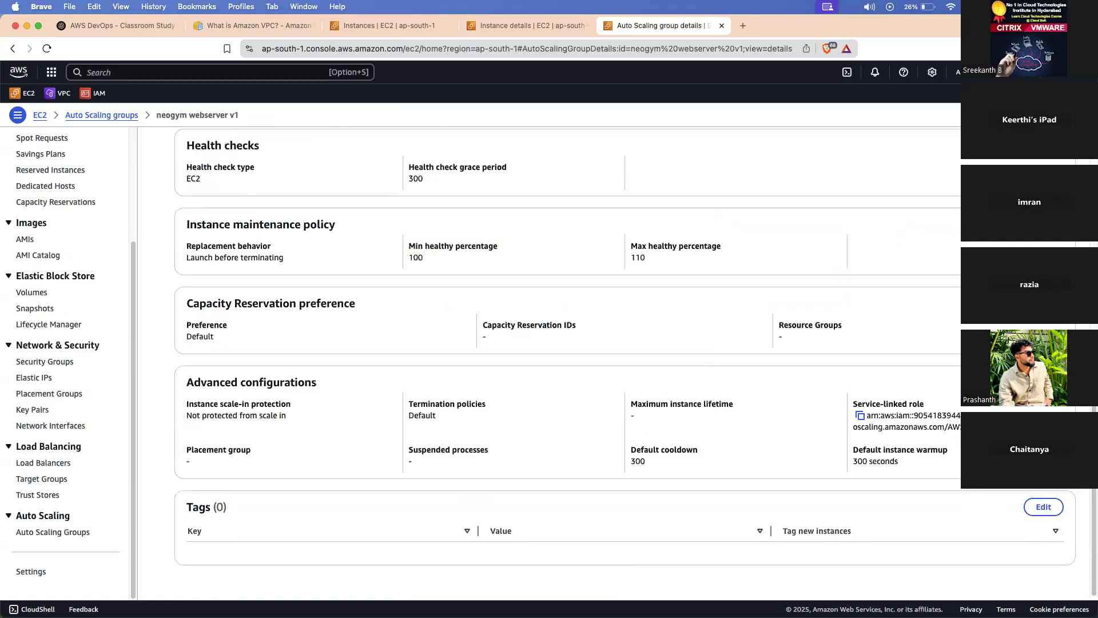
left_click(1043, 382)
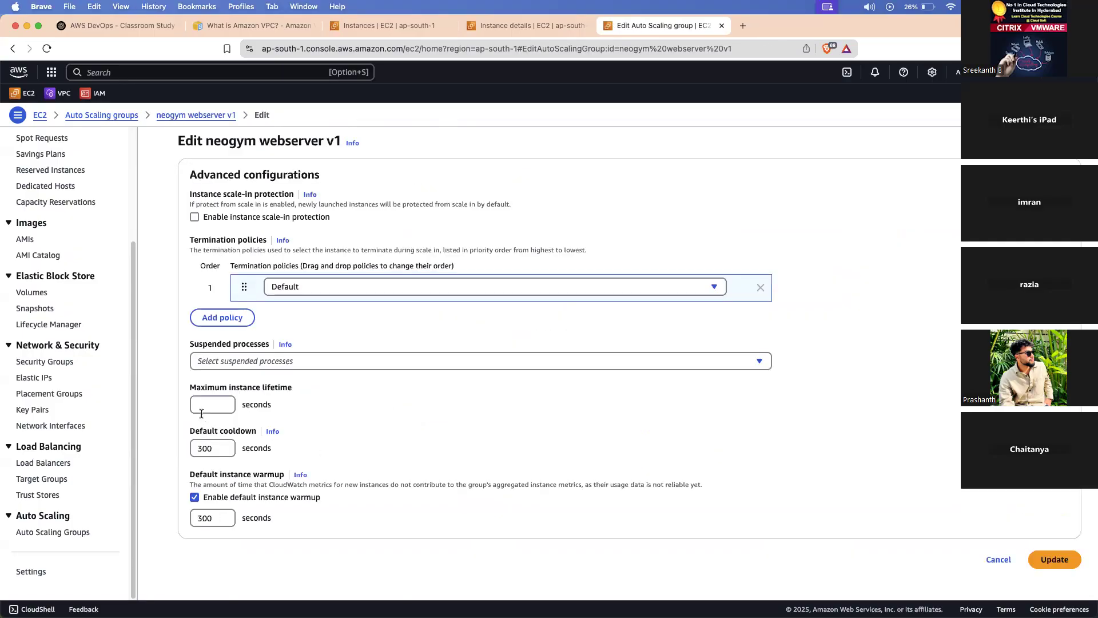
left_click(171, 117)
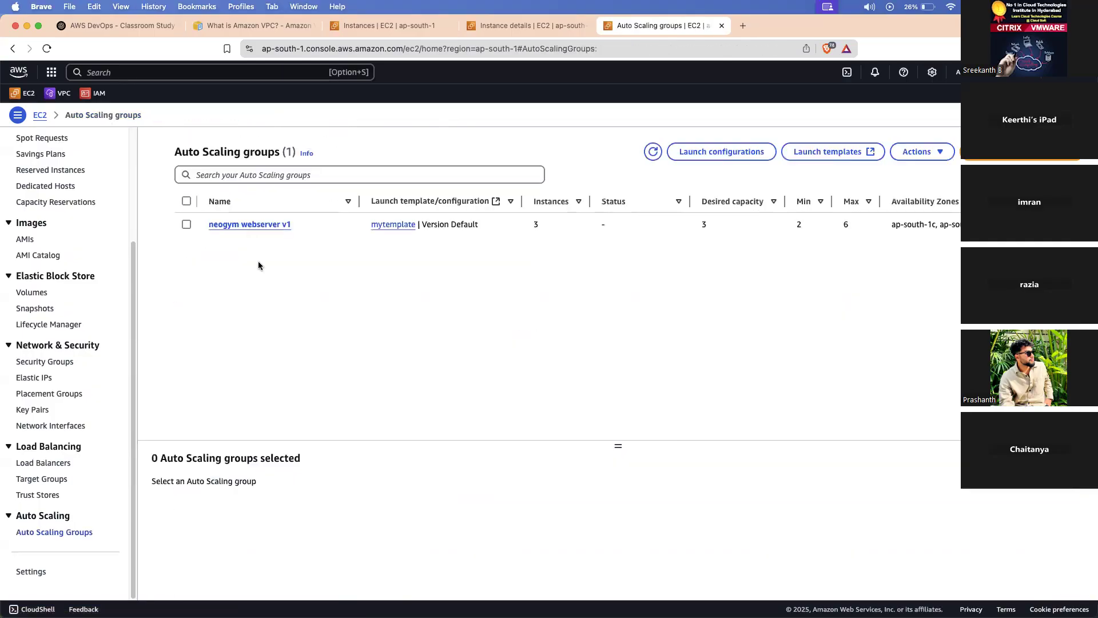
Reopen neogym webserver v1 and inspect the available actions for its predictive and dynamic scaling policies.
left_click(252, 224)
scroll(497, 430, "down", 4)
scroll(497, 434, "up", 2)
left_click(380, 191)
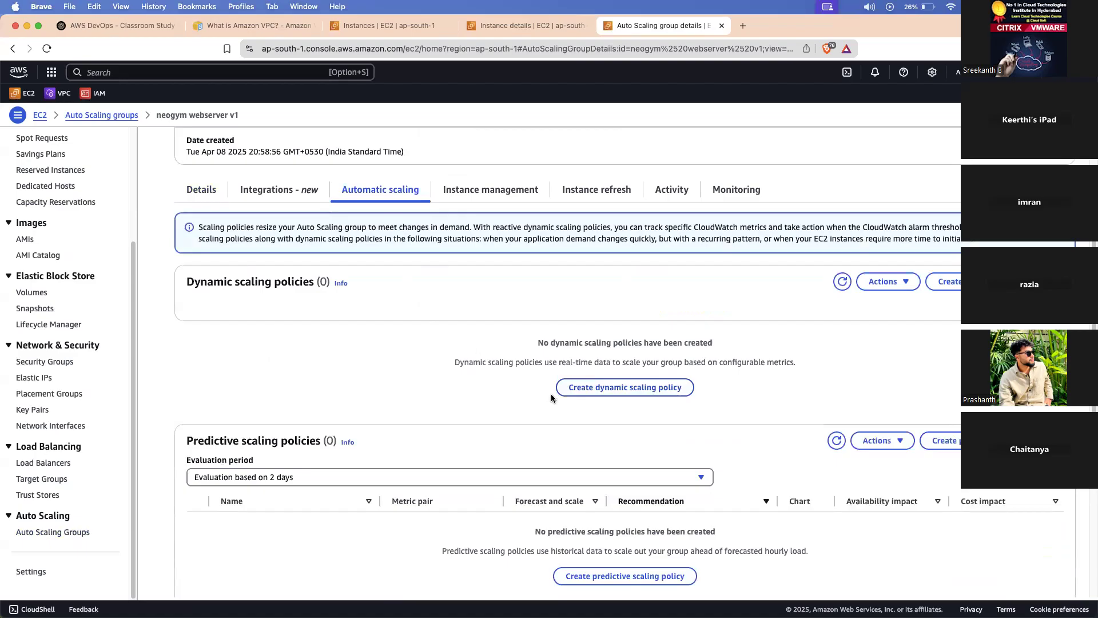
left_click(910, 439)
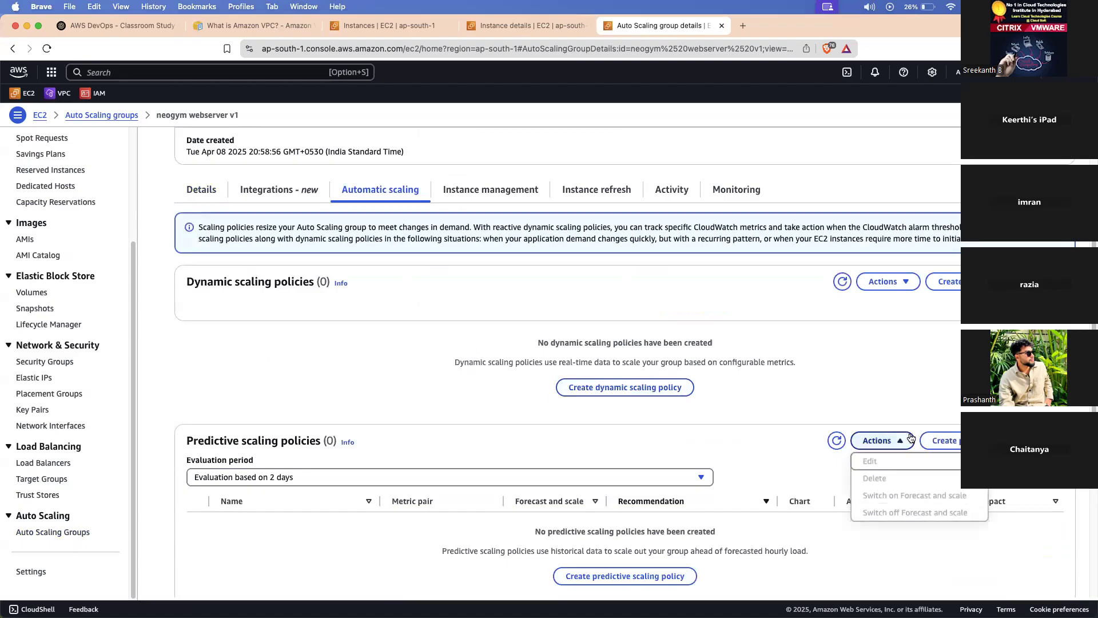
left_click(890, 281)
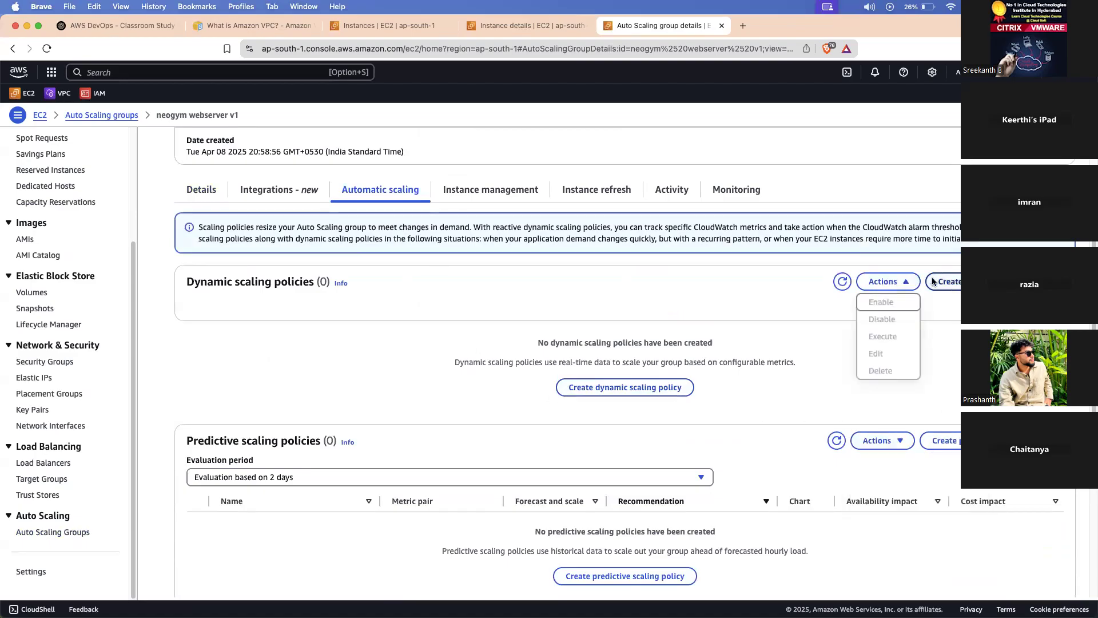
View the group's scheduled actions section and the form for creating a scheduled action, then close the form.
scroll(376, 300, "down", 3)
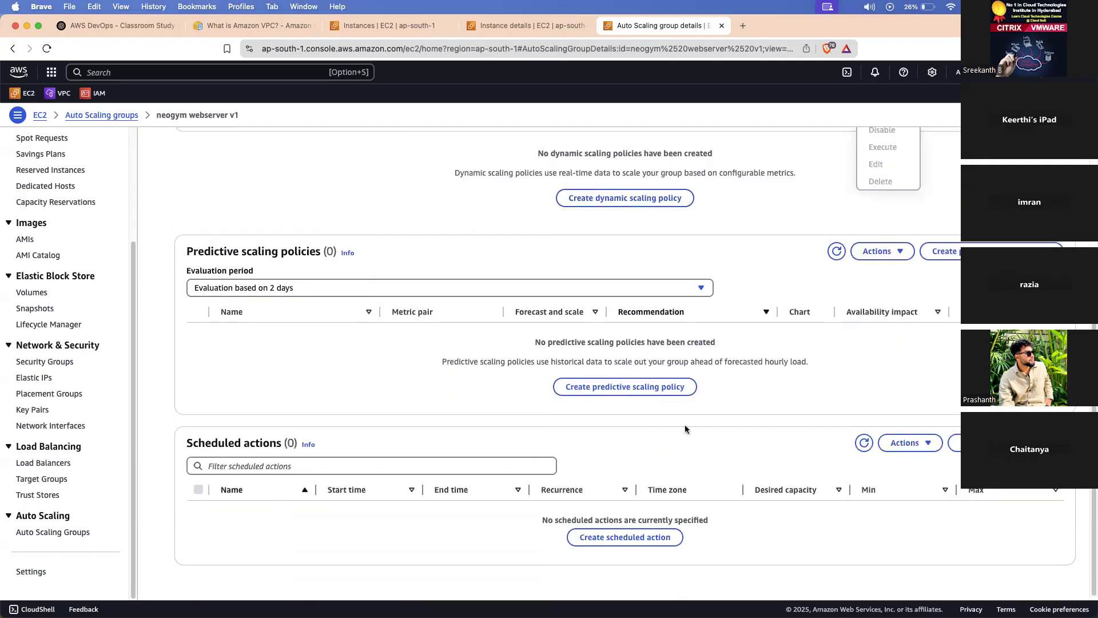
left_click(909, 443)
left_click(954, 443)
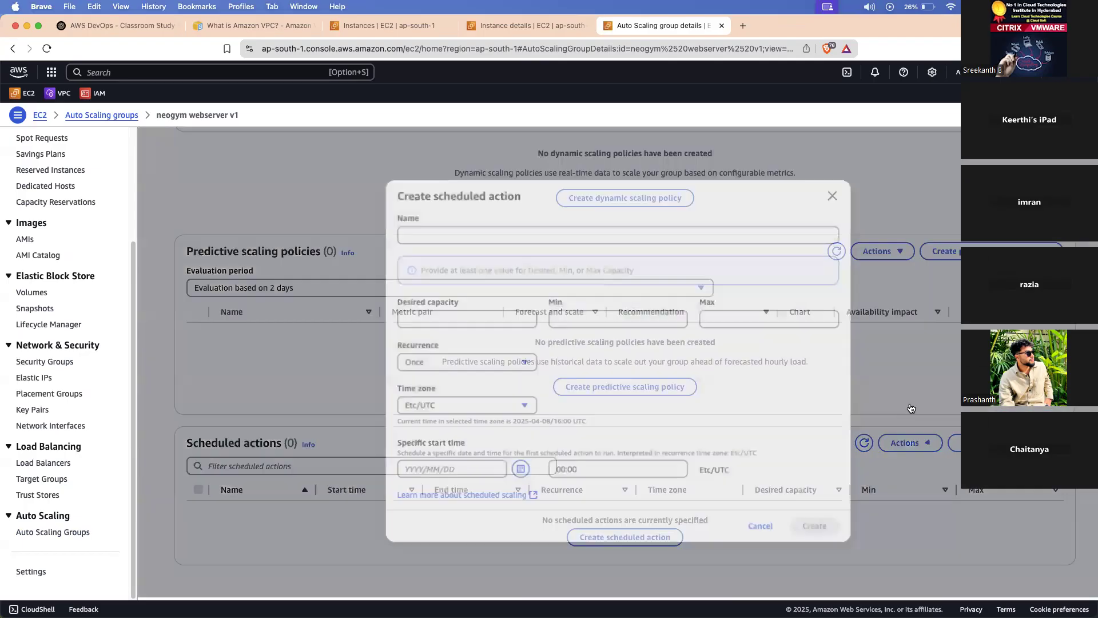
left_click(833, 196)
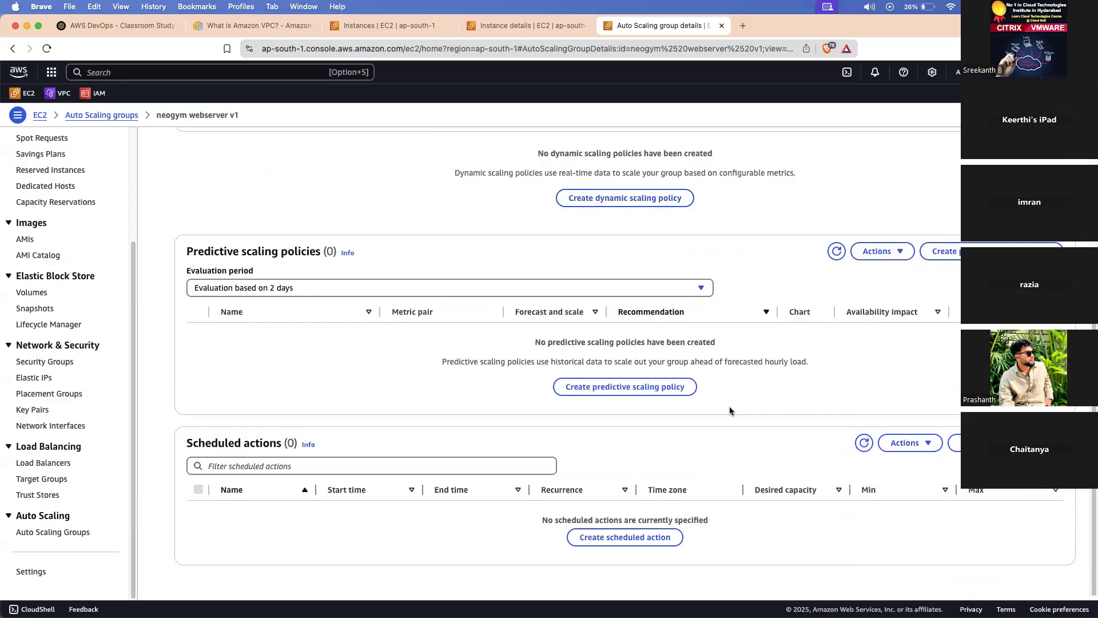
Examine the group's instance refresh, instance management and integration settings, returning to its list of instances.
scroll(726, 409, "up", 5)
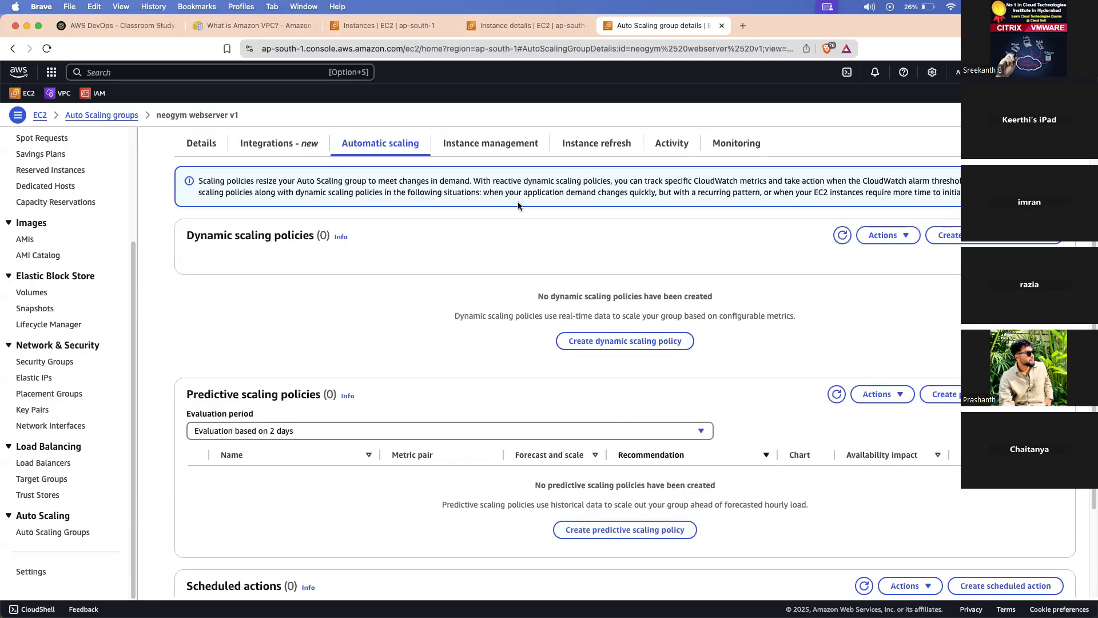
left_click(576, 142)
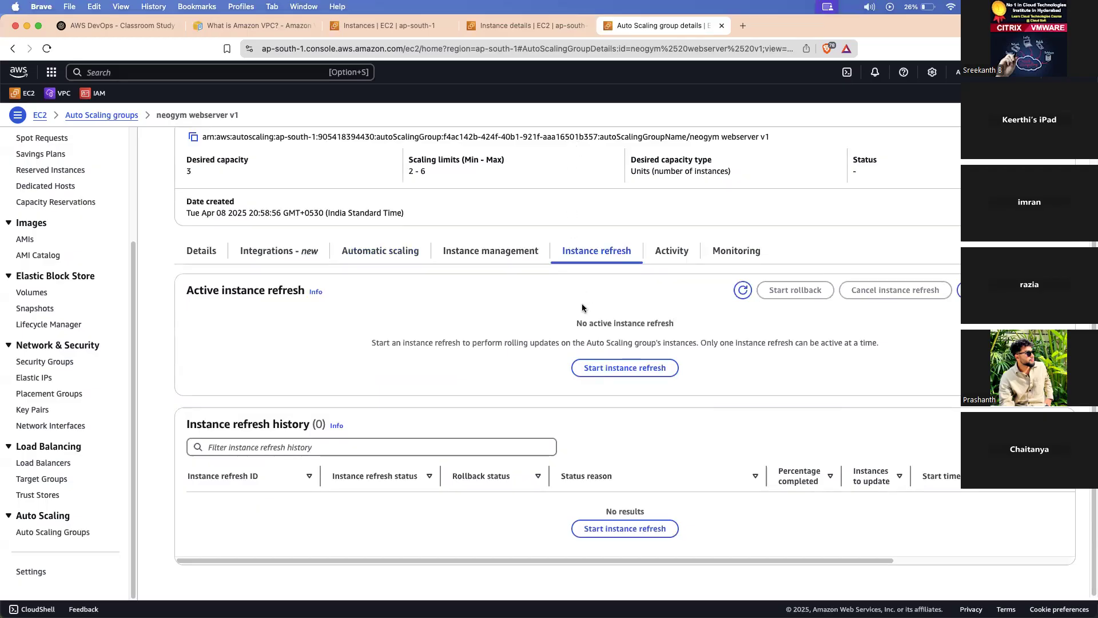
left_click(528, 259)
left_click(372, 252)
left_click(458, 252)
scroll(453, 286, "down", 4)
scroll(454, 284, "up", 5)
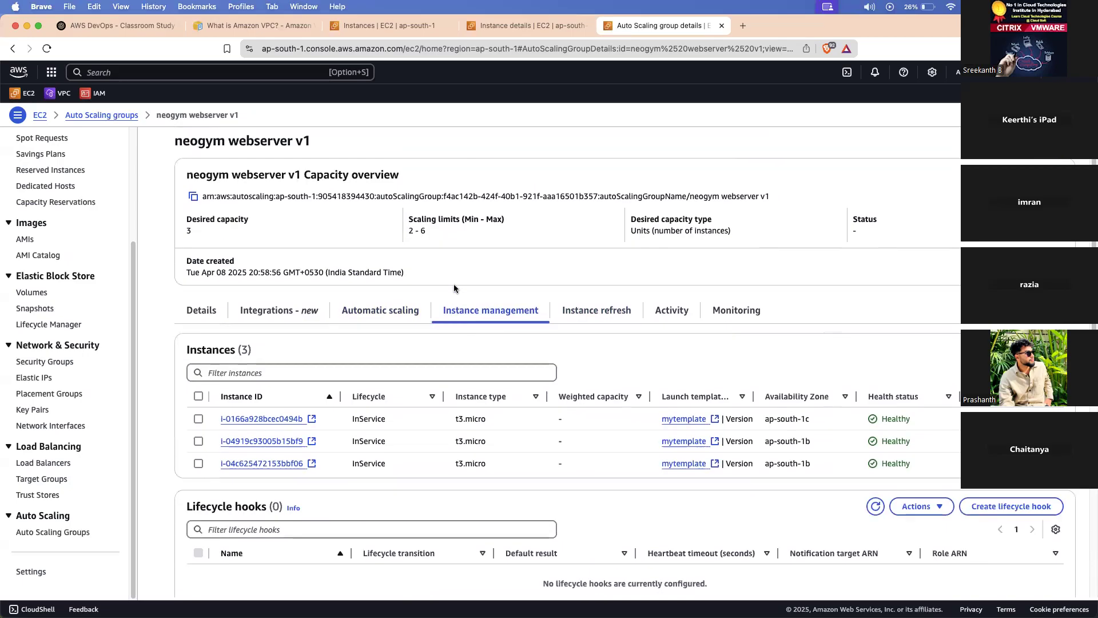
left_click(276, 316)
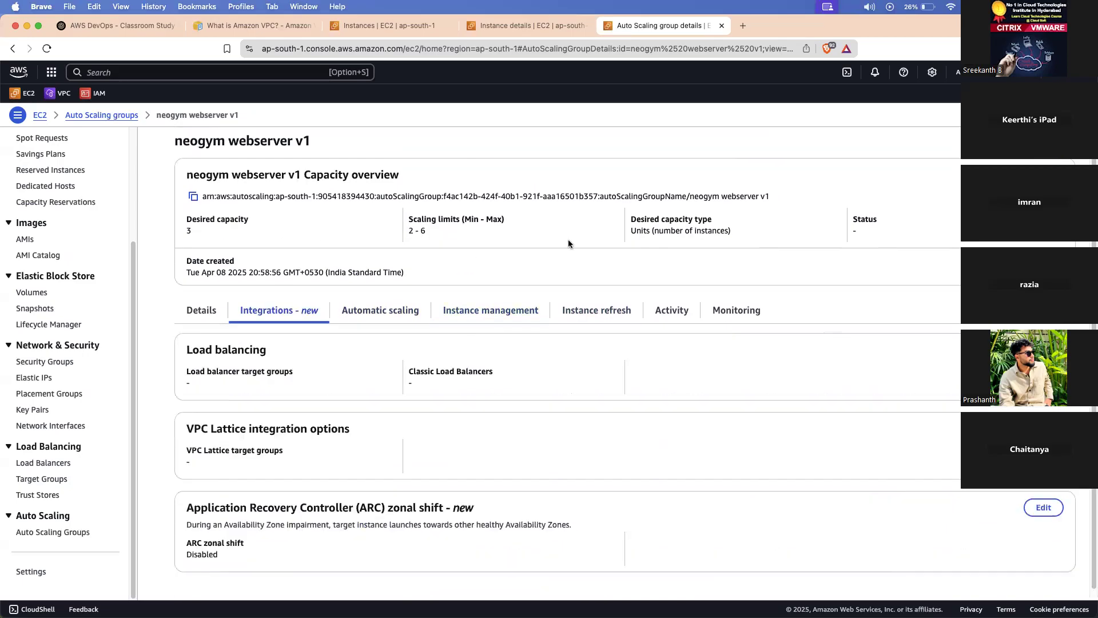
left_click(501, 312)
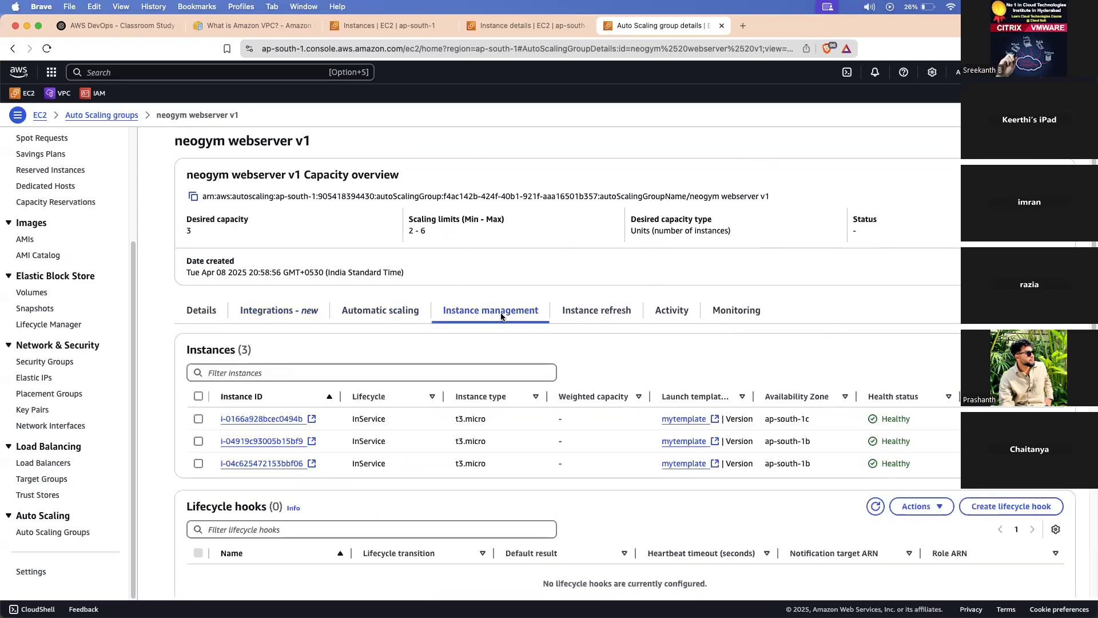
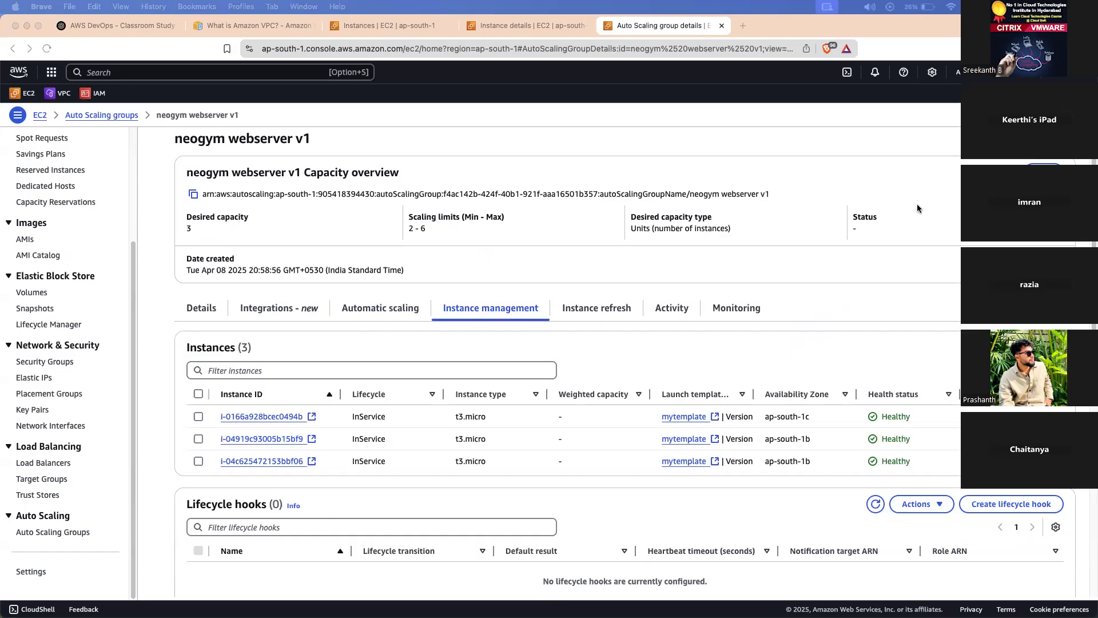
Set the Auto Scaling group's desired capacity to 2 and apply the new group size.
left_click(1044, 171)
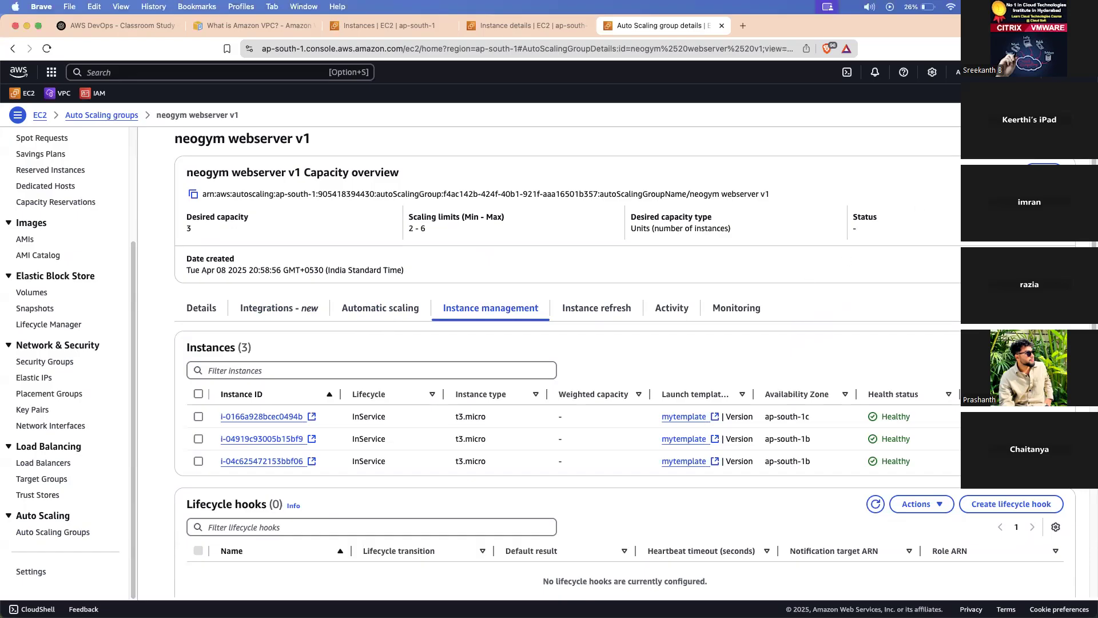
left_click(1045, 171)
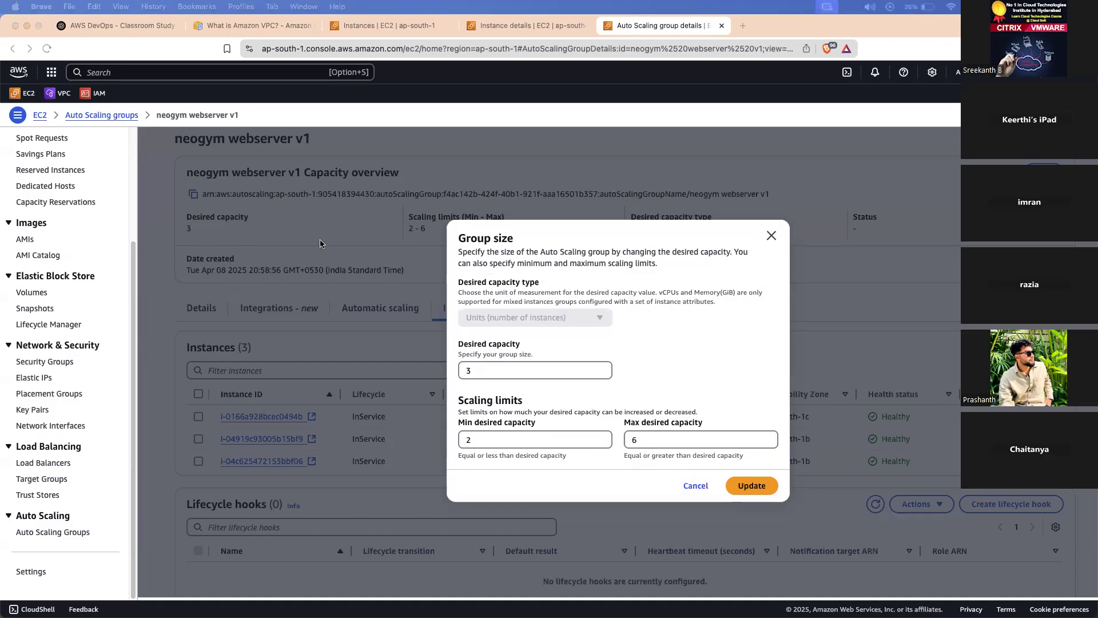
left_click(477, 369)
double_click(477, 369)
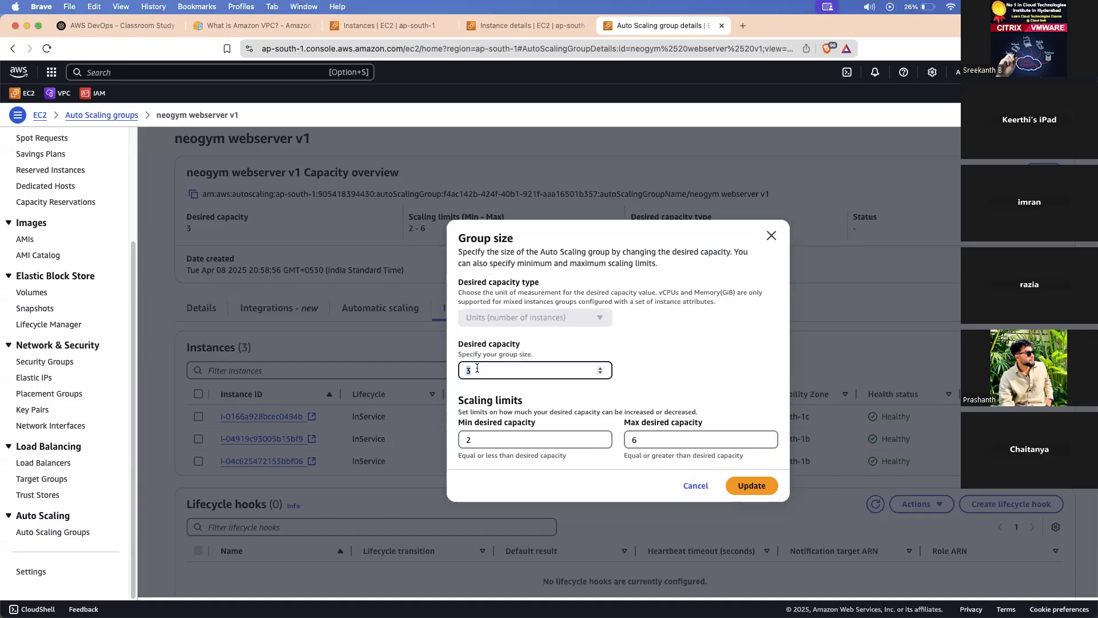
left_click(600, 367)
left_click(600, 373)
left_click(600, 374)
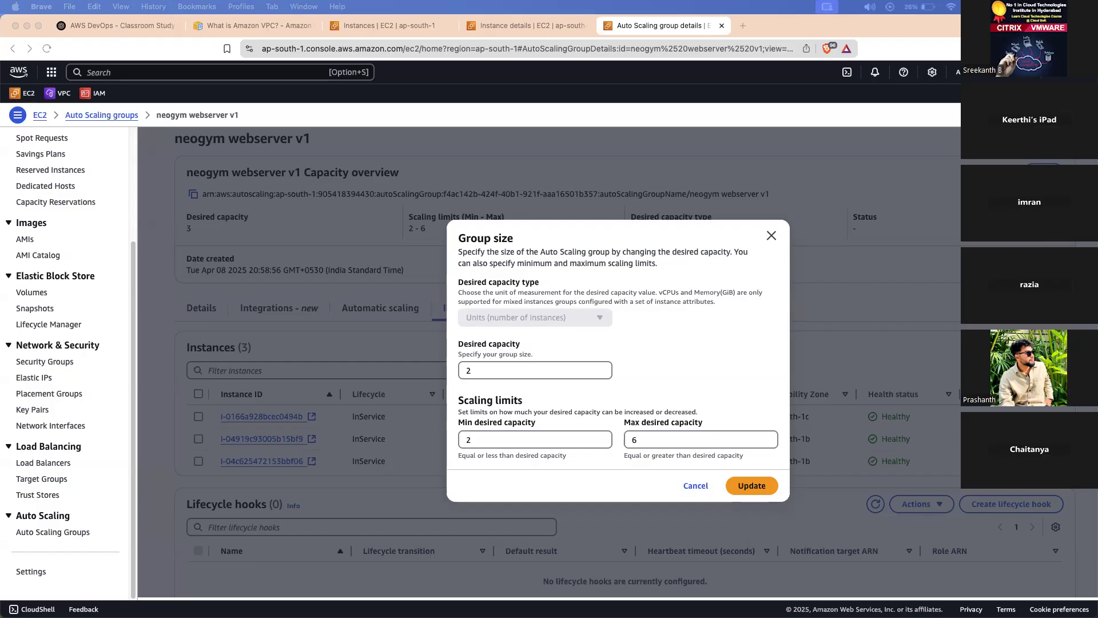
left_click(752, 486)
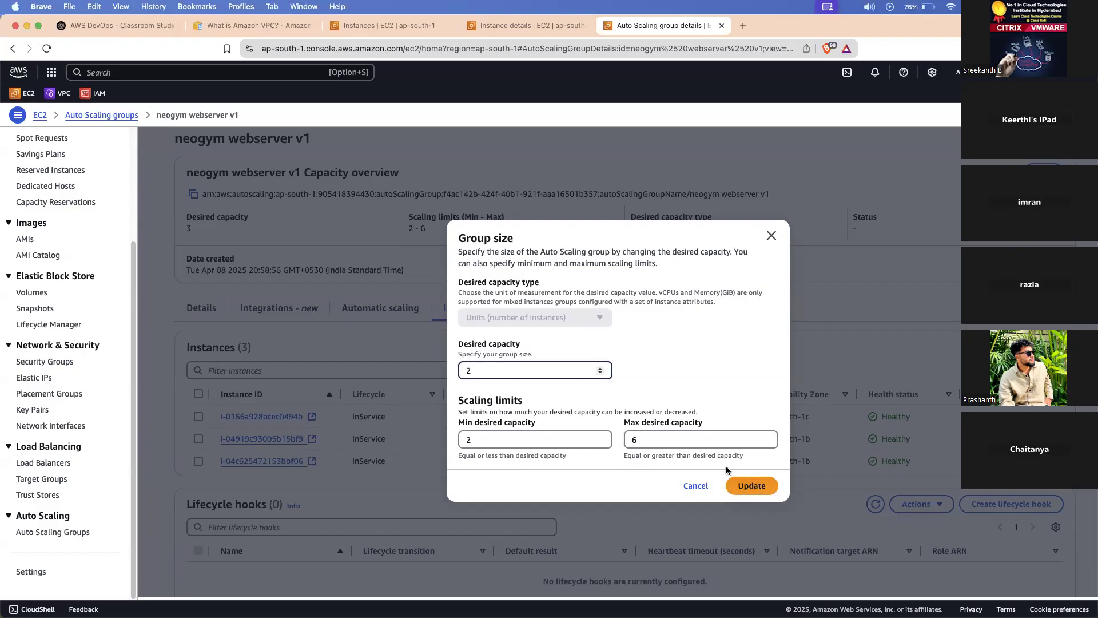
left_click(751, 485)
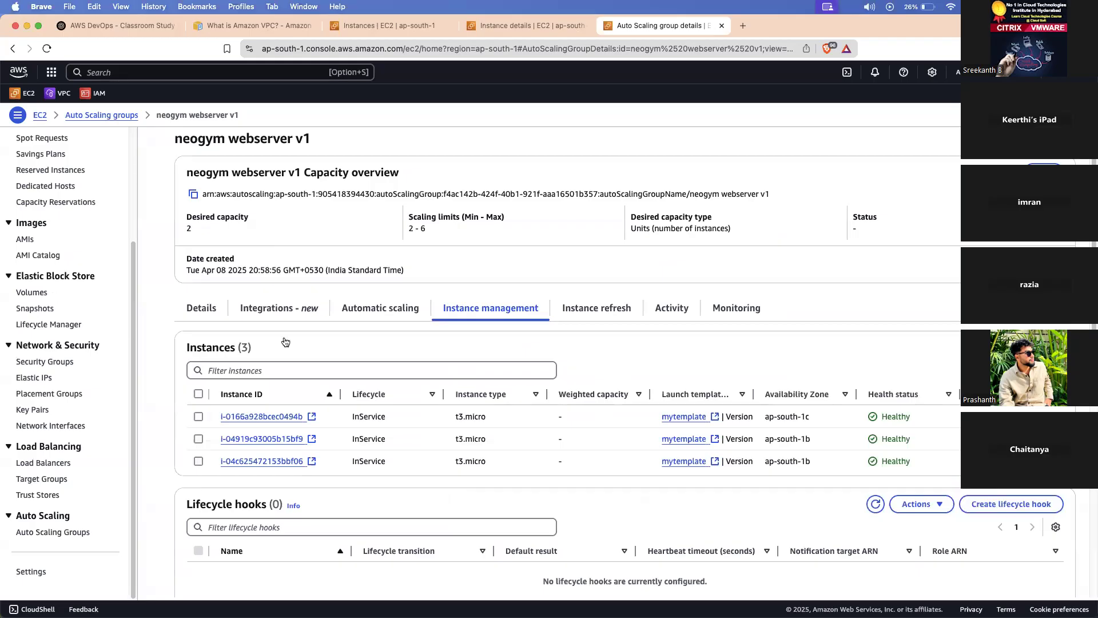
Select instance i-04c625472153bbf06 in the group's instance list and view the actions available for it.
scroll(408, 289, "down", 3)
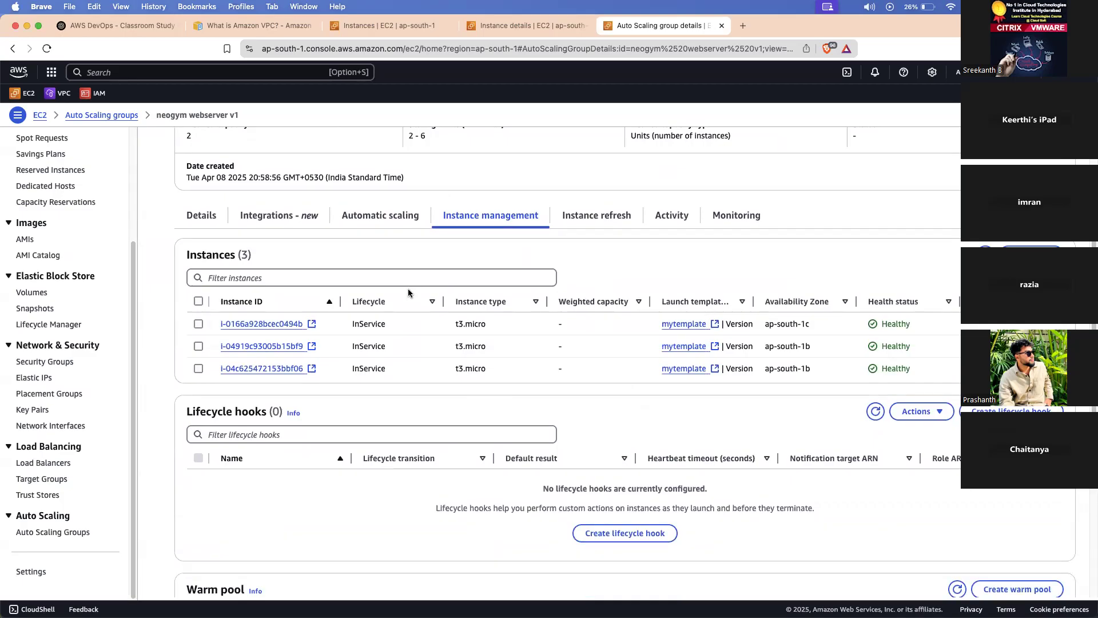
left_click(198, 368)
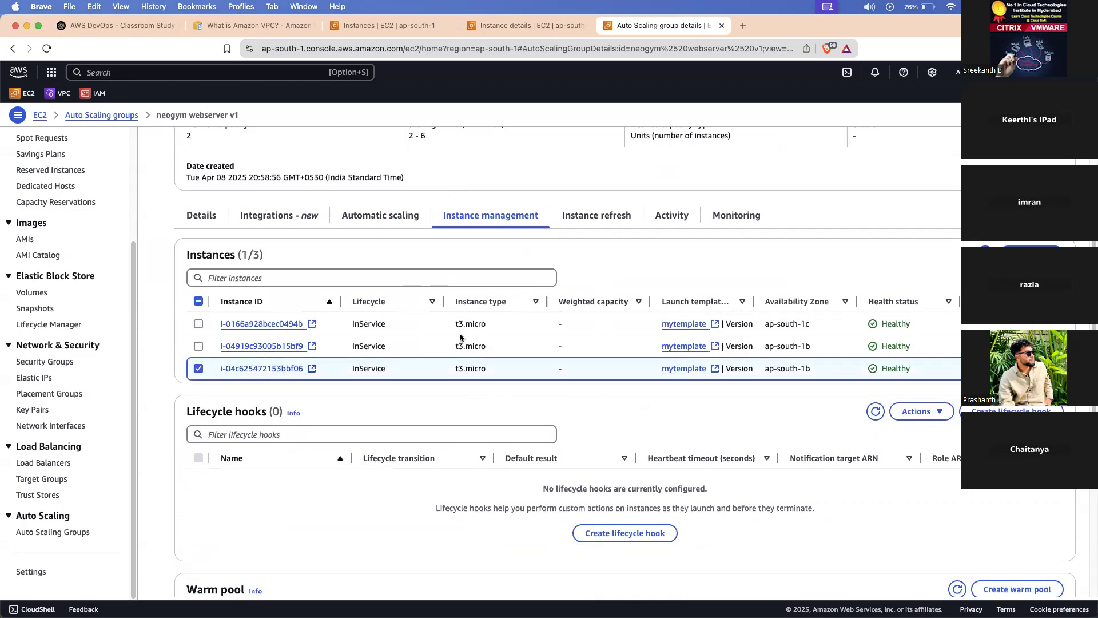
left_click(1031, 255)
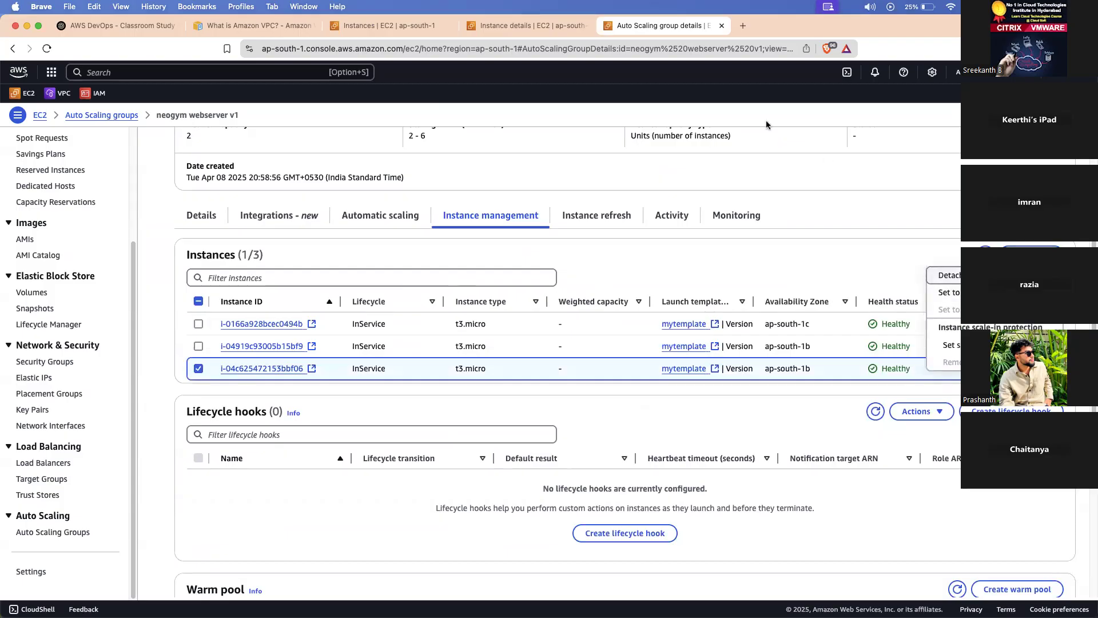
Terminate the running instances i-0166a928bcec0494b and i-04c625472153bbf06 from the EC2 instances list.
left_click(513, 32)
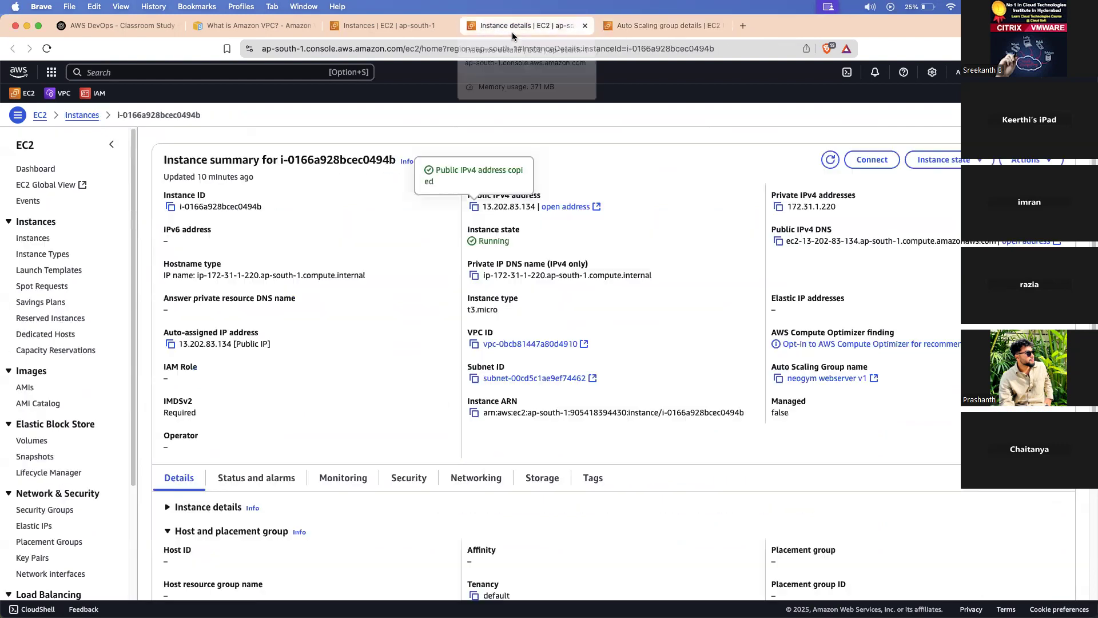
left_click(83, 116)
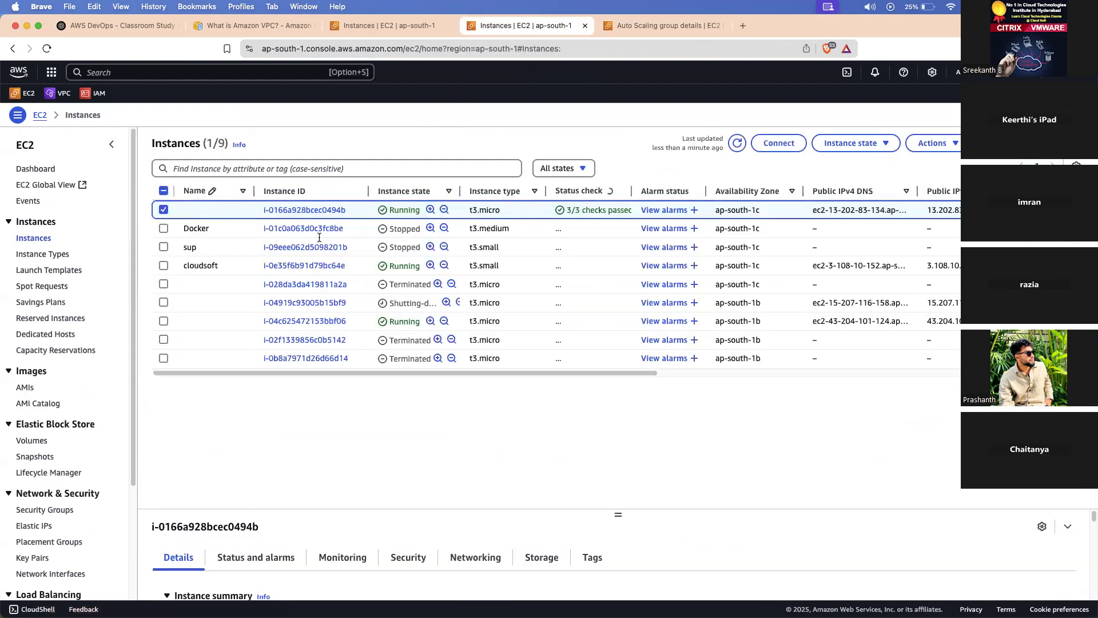
left_click(160, 323)
left_click(855, 144)
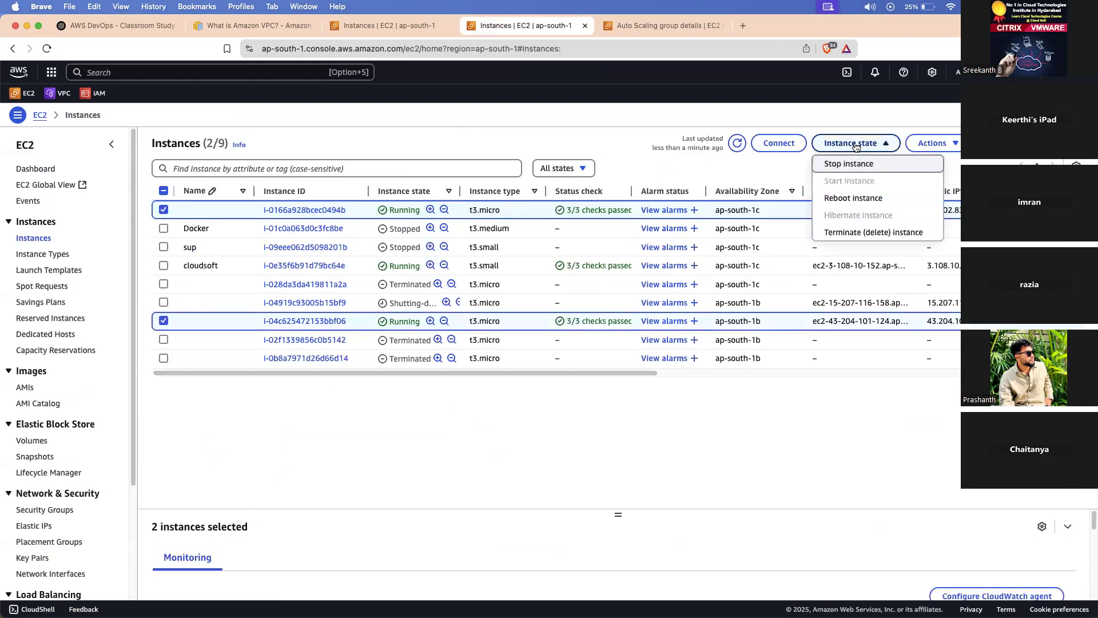
left_click(873, 232)
left_click(776, 455)
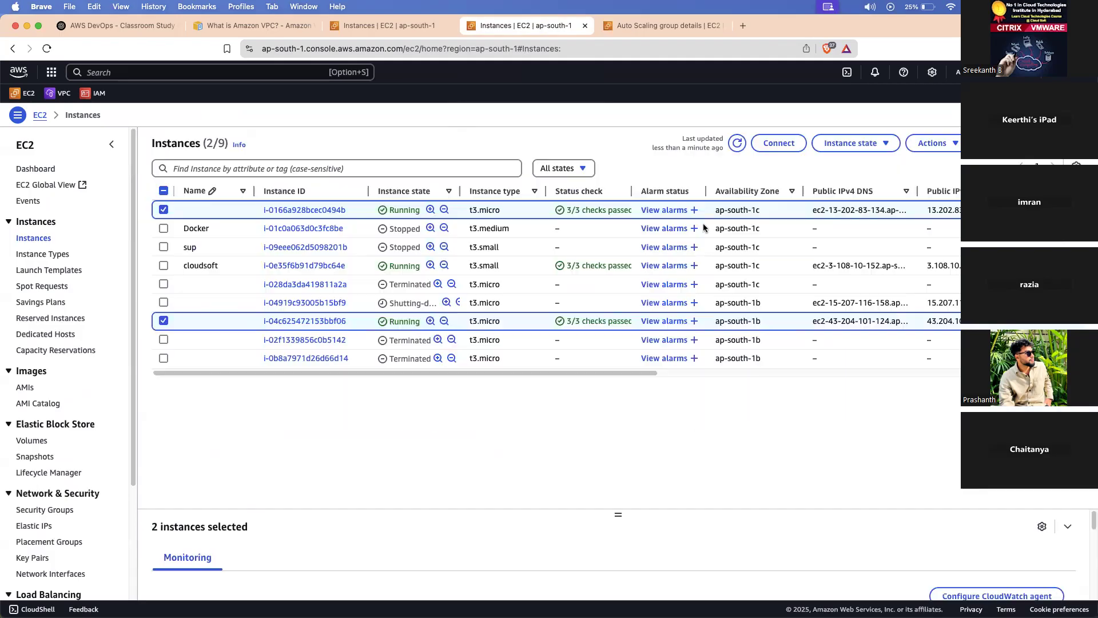
Return to the Auto Scaling group and check its instances' lifecycle and health status, lifecycle hooks and warm pool sections.
left_click(658, 25)
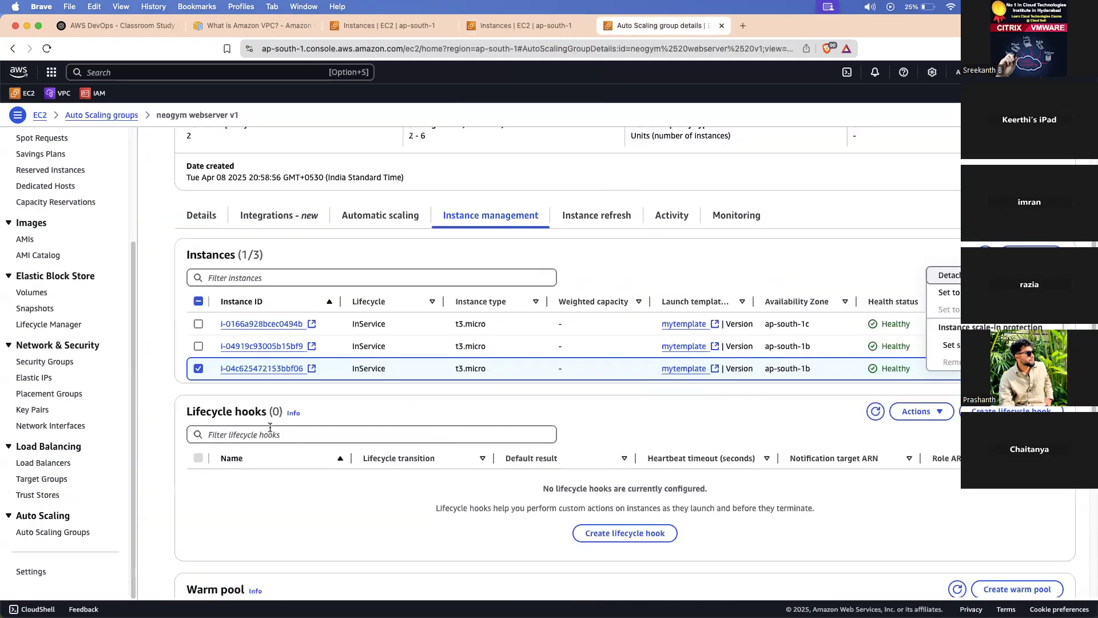
scroll(270, 428, "up", 3)
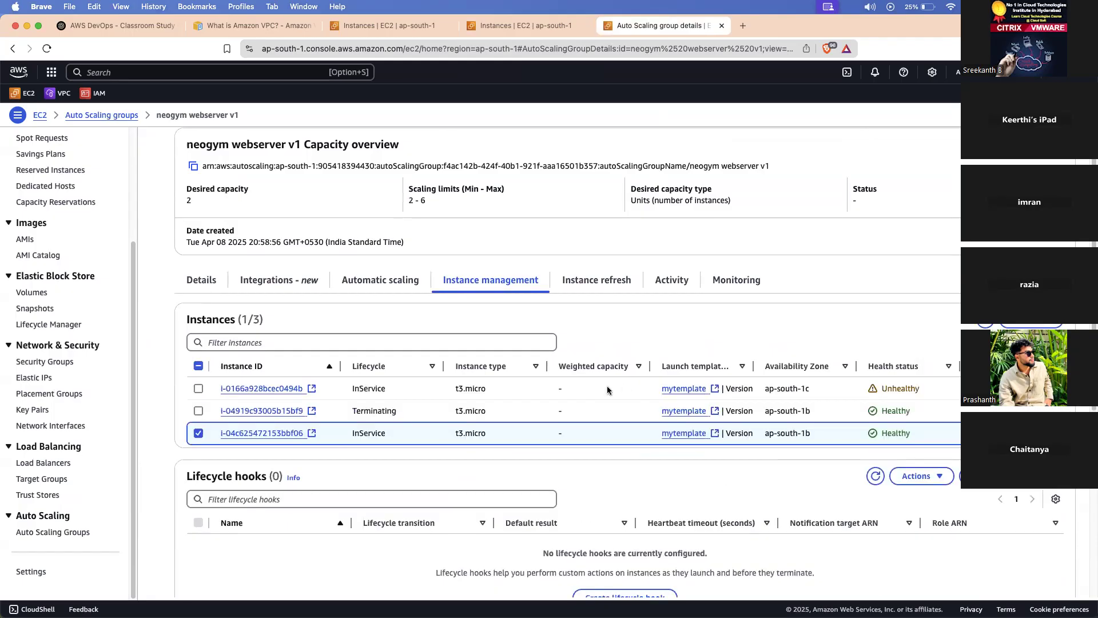
scroll(606, 385, "down", 1)
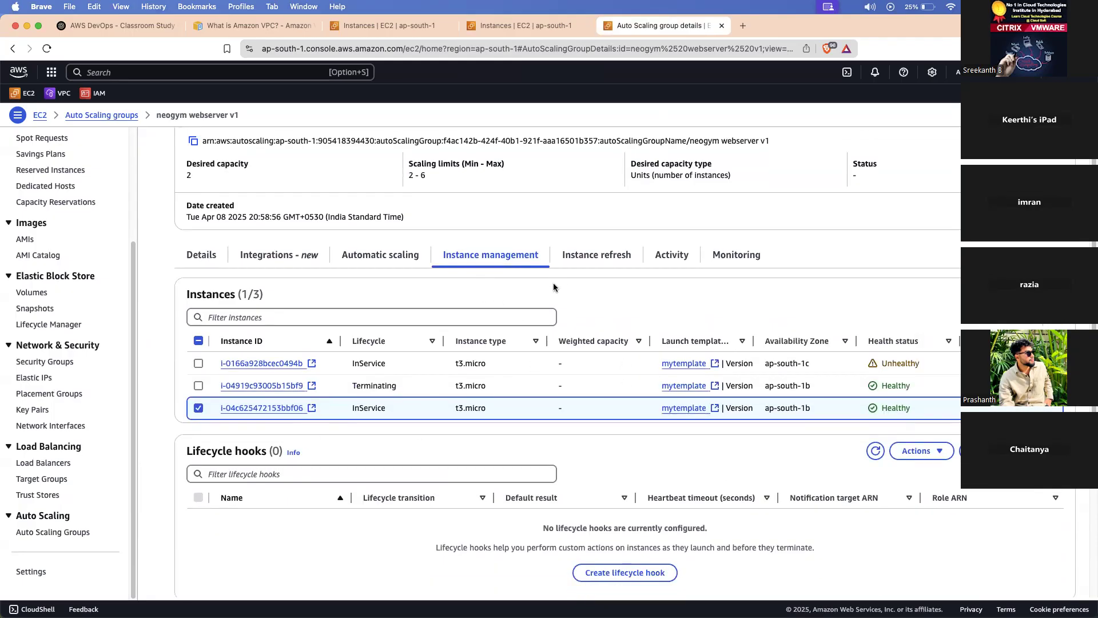
scroll(549, 298, "down", 10)
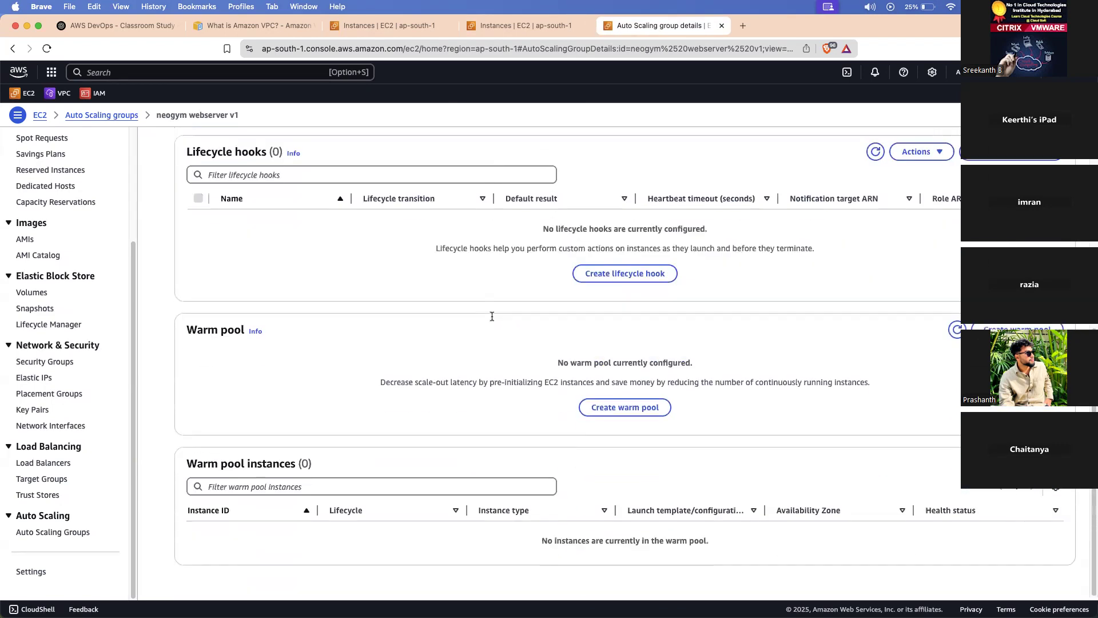
scroll(469, 360, "up", 1)
scroll(461, 374, "up", 2)
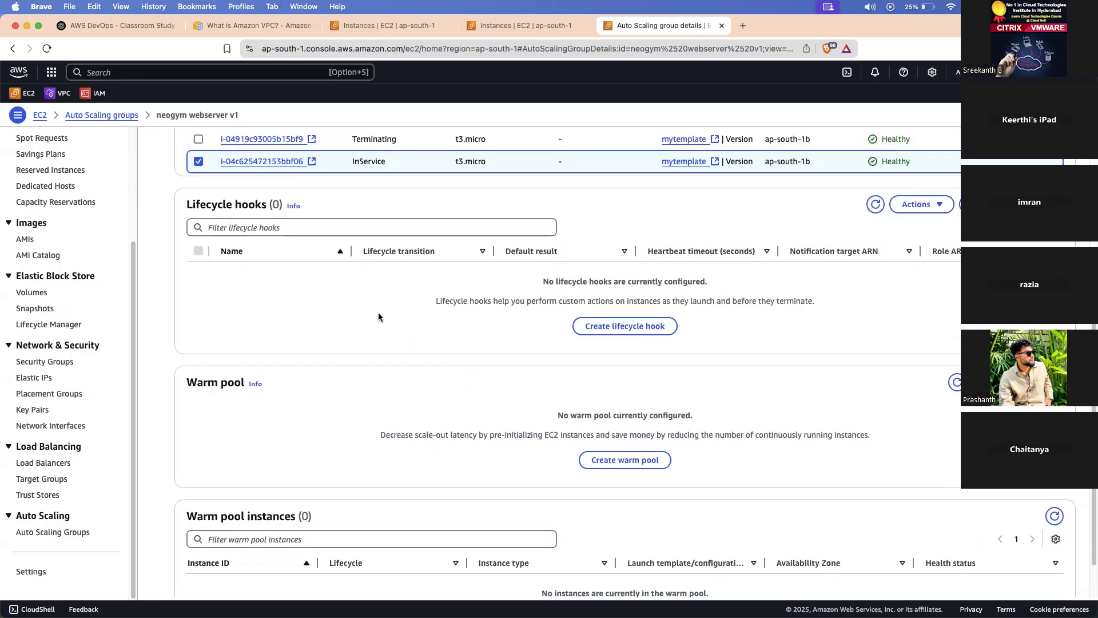
scroll(379, 316, "up", 10)
Review the group's details and its instance maintenance policy, including capacity during replacements, then return to the Auto Scaling groups list without changes.
left_click(201, 310)
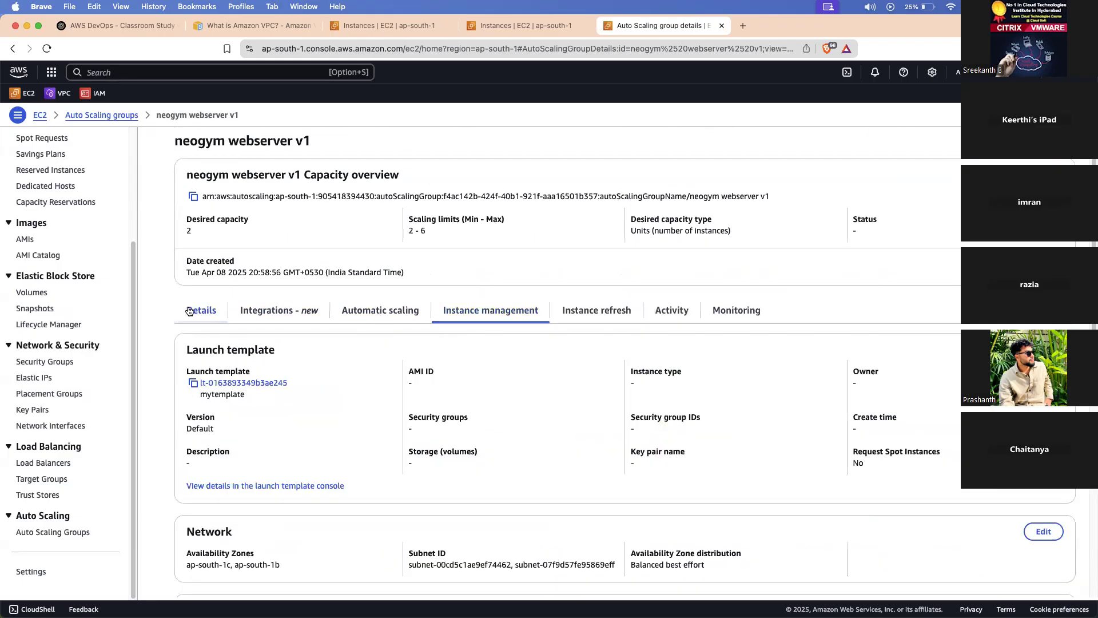
scroll(406, 348, "down", 5)
scroll(406, 347, "down", 15)
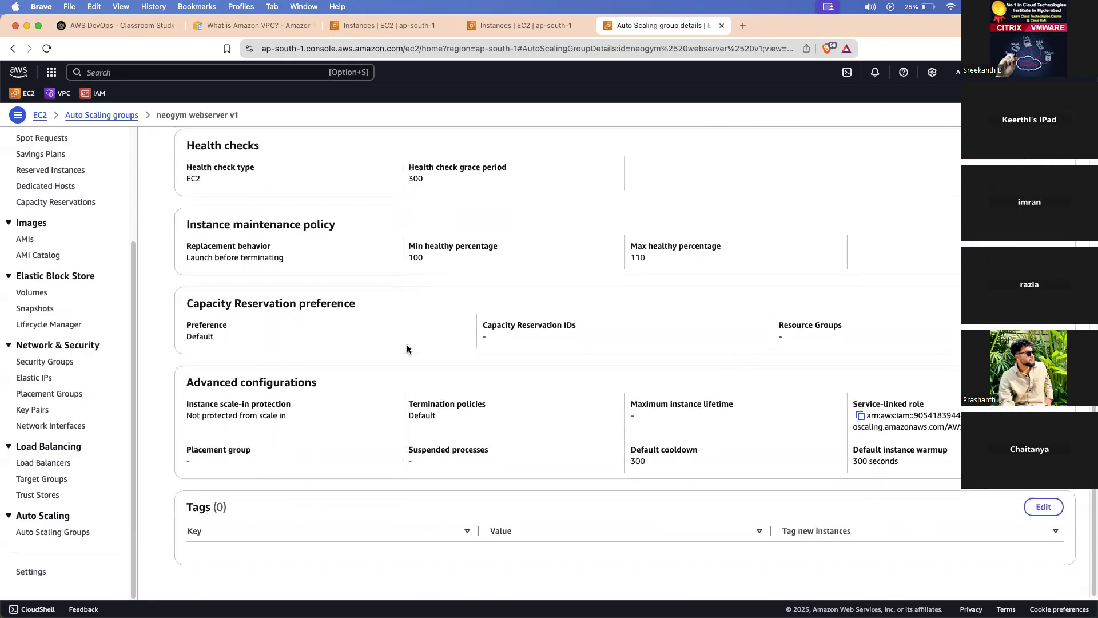
left_click(1044, 224)
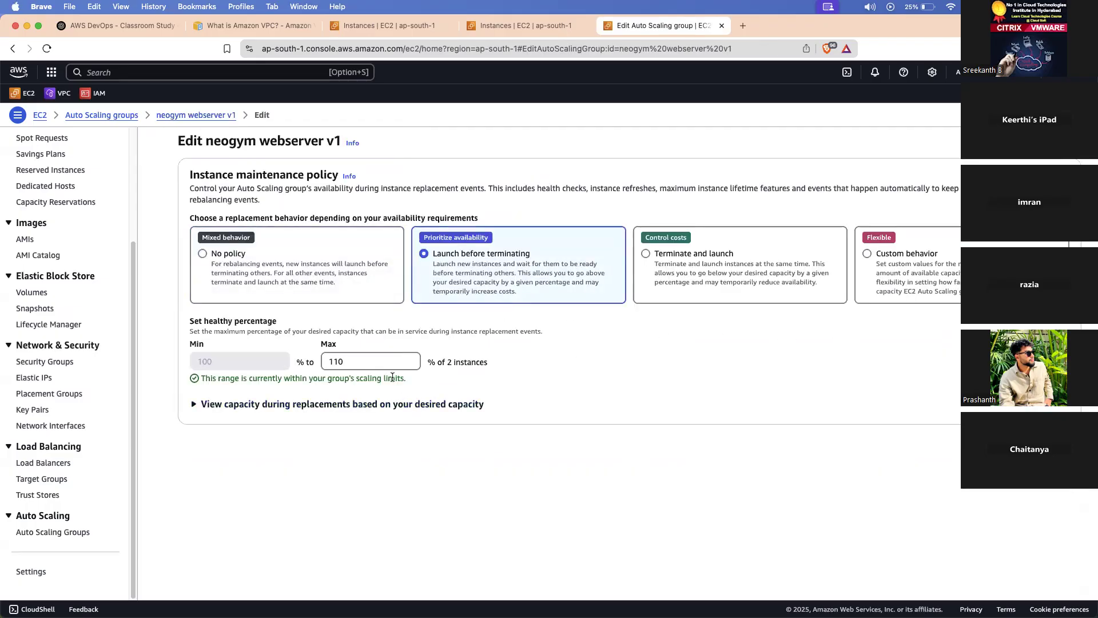
left_click(298, 405)
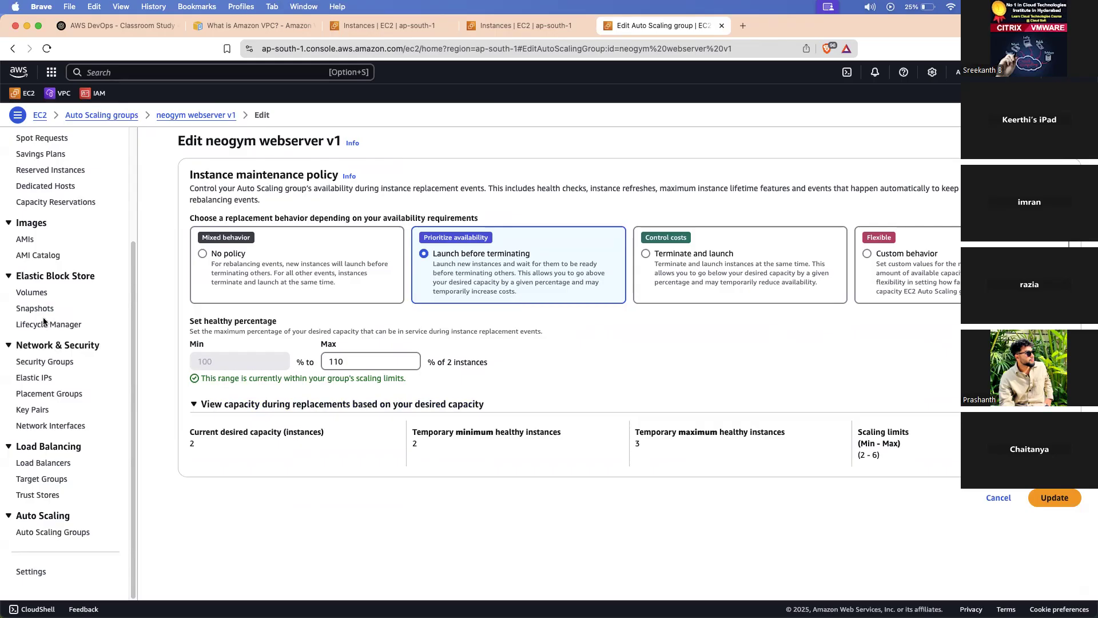
left_click(169, 113)
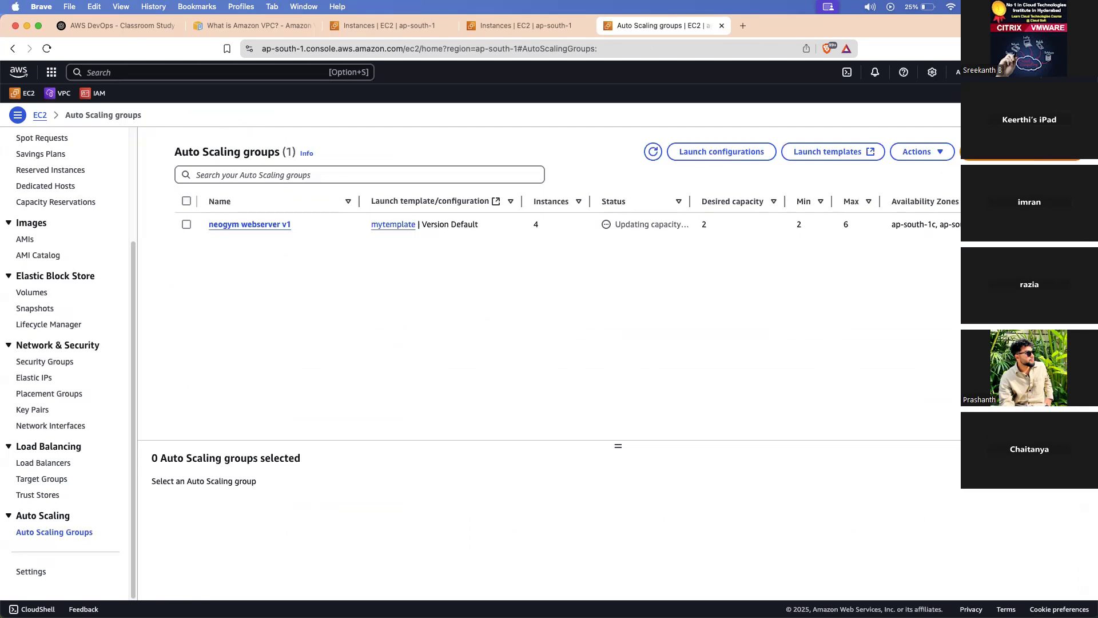
Delete the neogym webserver v1 Auto Scaling group, confirming the deletion with the word delete.
left_click(186, 224)
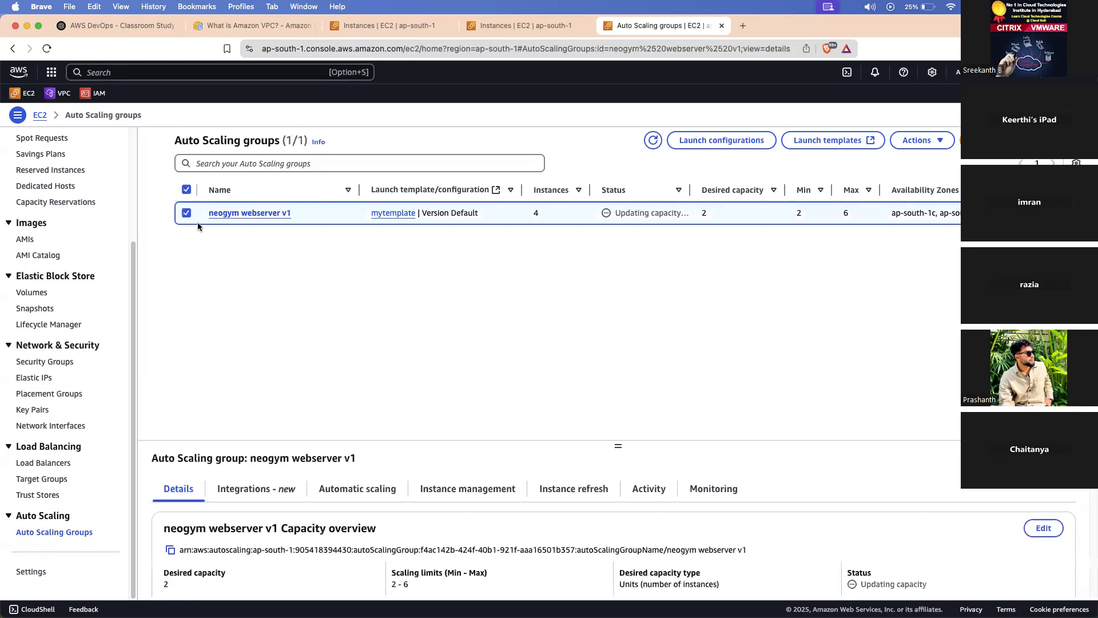
left_click(920, 140)
left_click(915, 172)
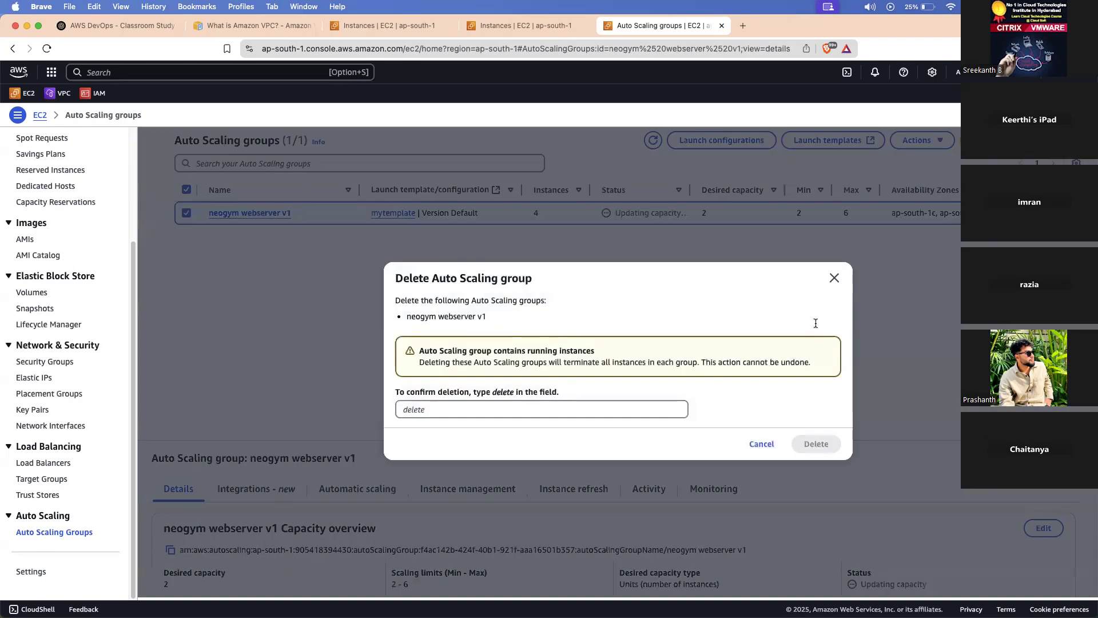
left_click(627, 412)
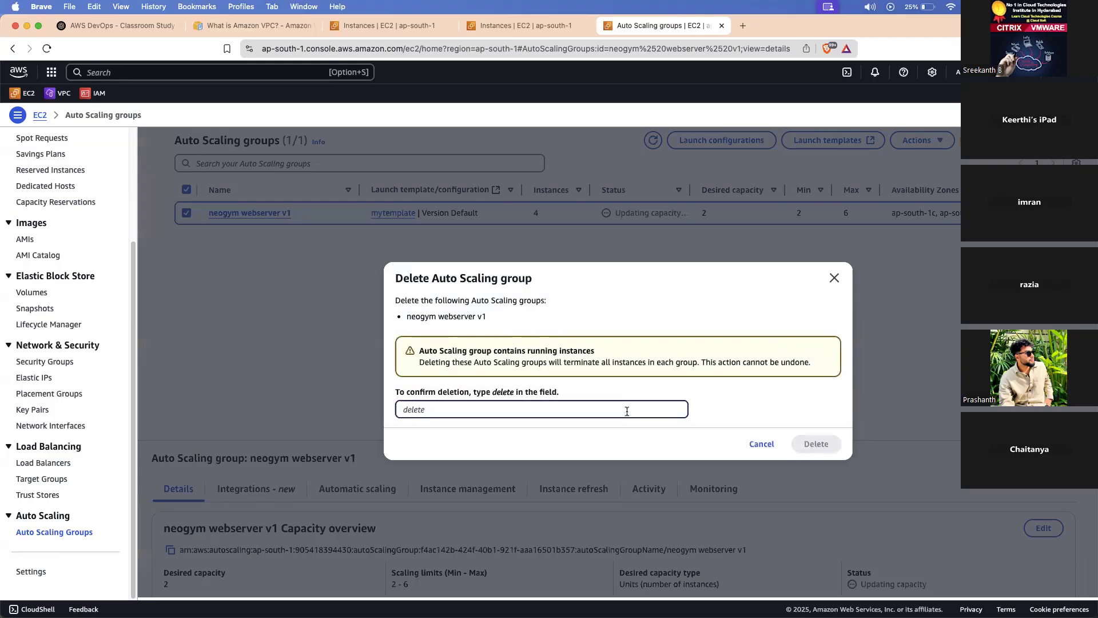
type("delete")
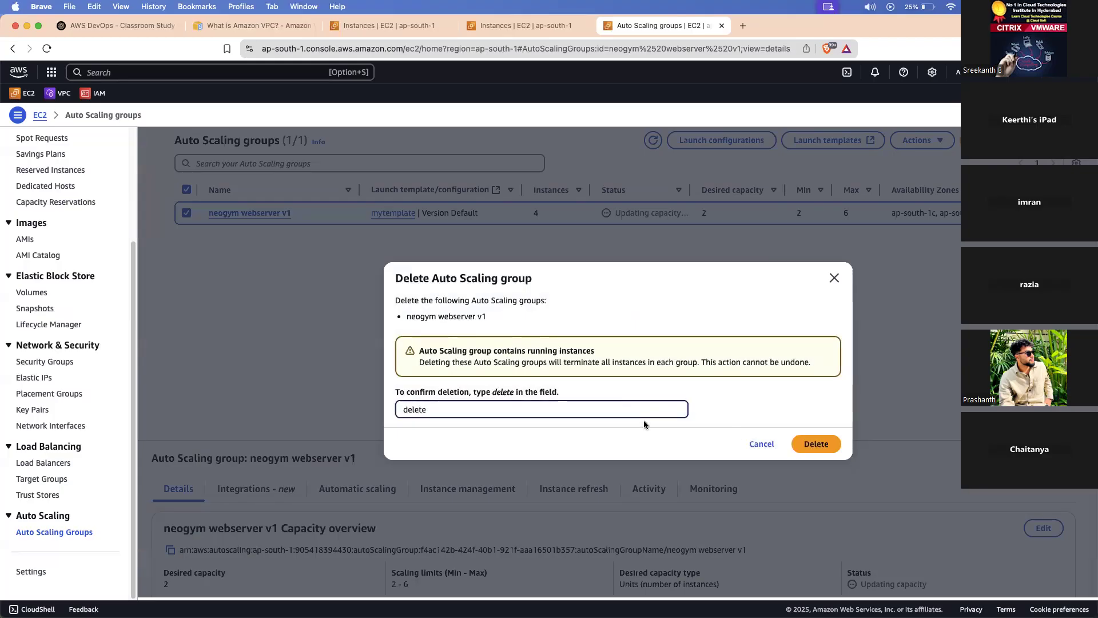
left_click(797, 443)
Start creating an Auto Scaling group named neogym with the launch template mytemplate and proceed to the instance launch options.
left_click(1010, 140)
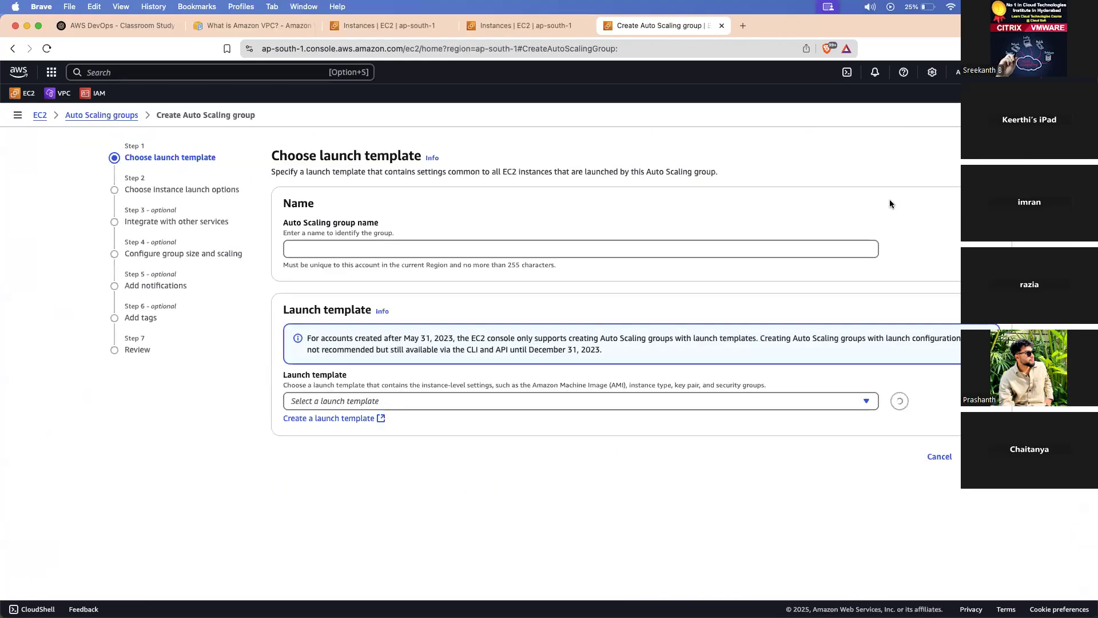
left_click(391, 250)
type("neogym")
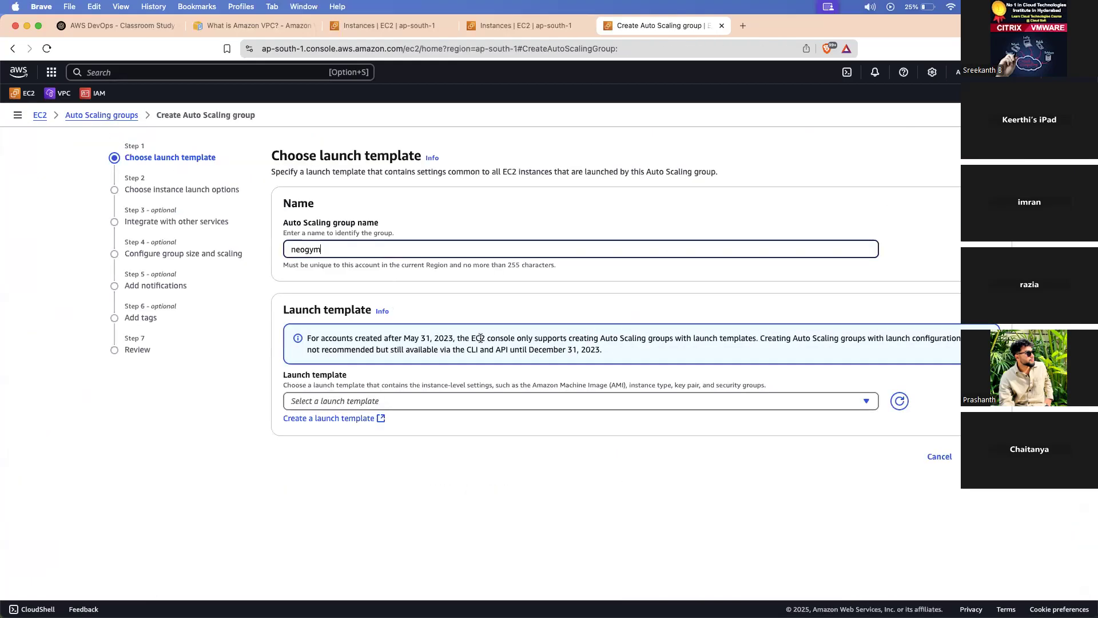
left_click(469, 405)
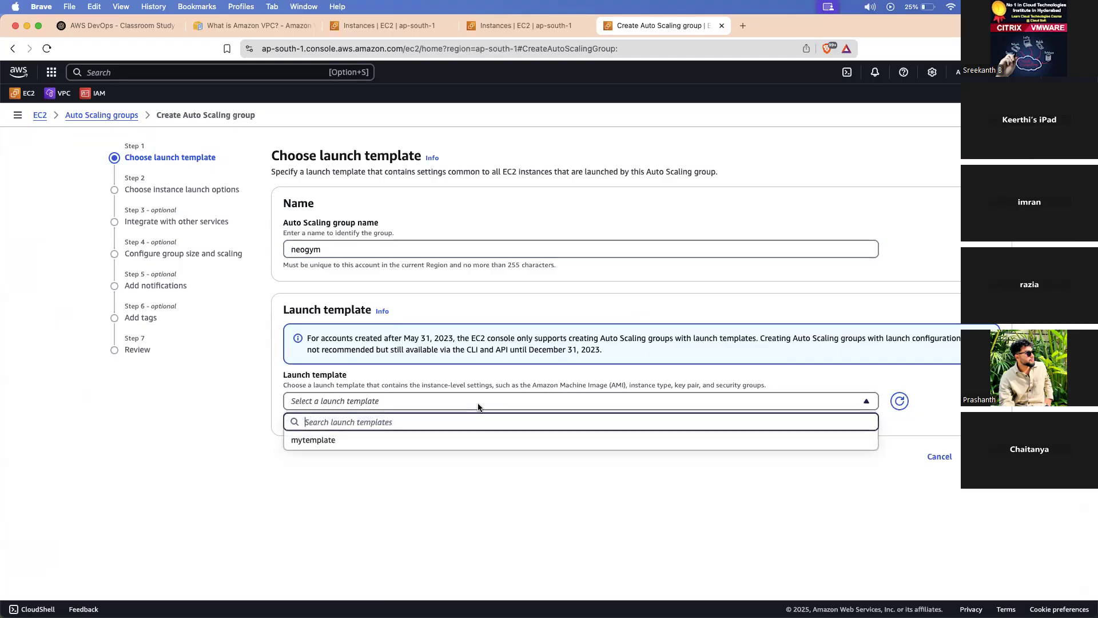
left_click(448, 440)
scroll(370, 320, "down", 5)
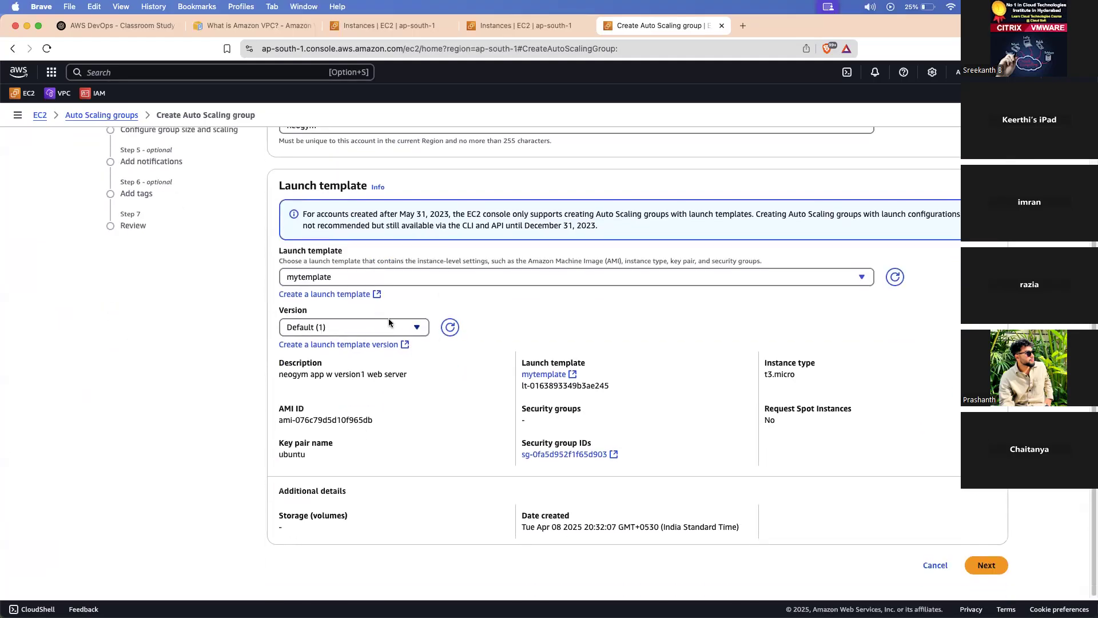
left_click(987, 565)
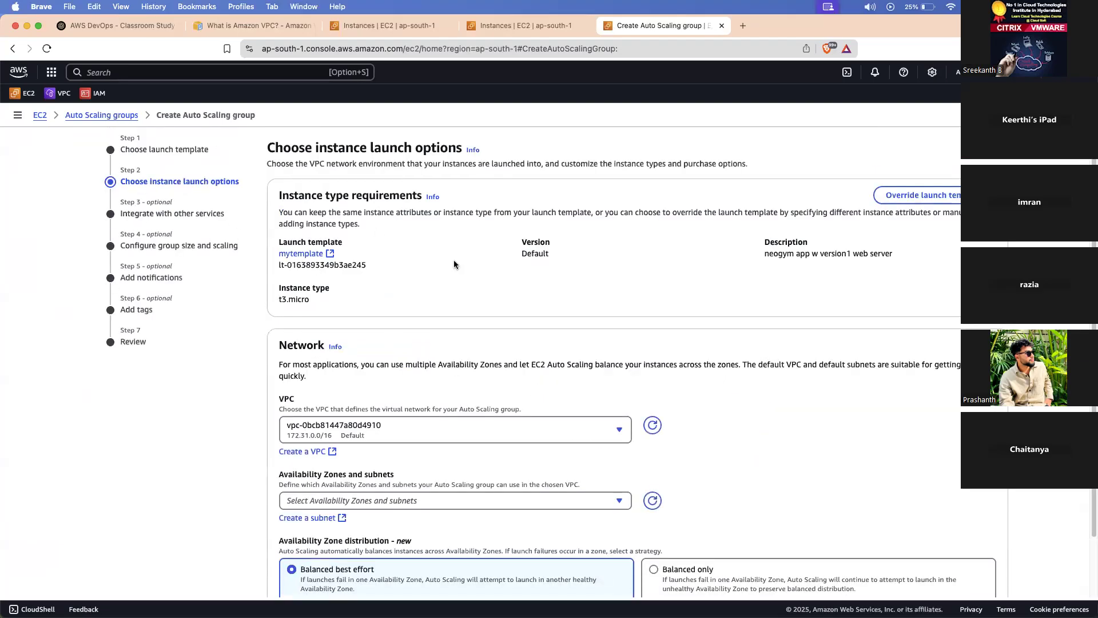
Keep the default VPC and select both the ap-south-1b and ap-south-1c subnets for the new group.
scroll(455, 265, "down", 2)
left_click(445, 356)
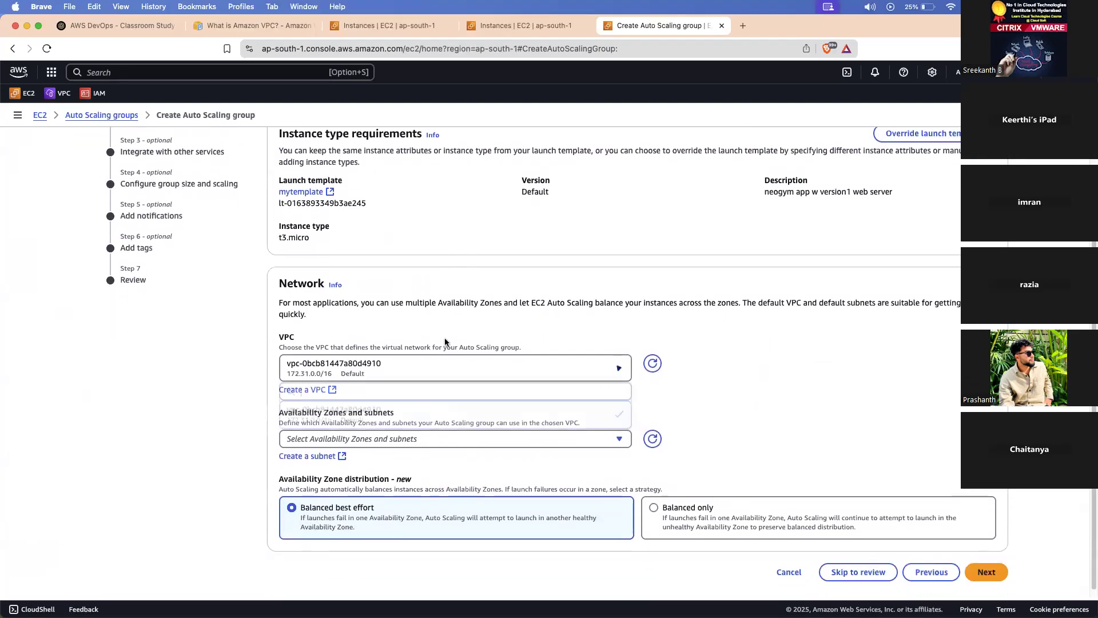
scroll(470, 309, "down", 1)
left_click(434, 430)
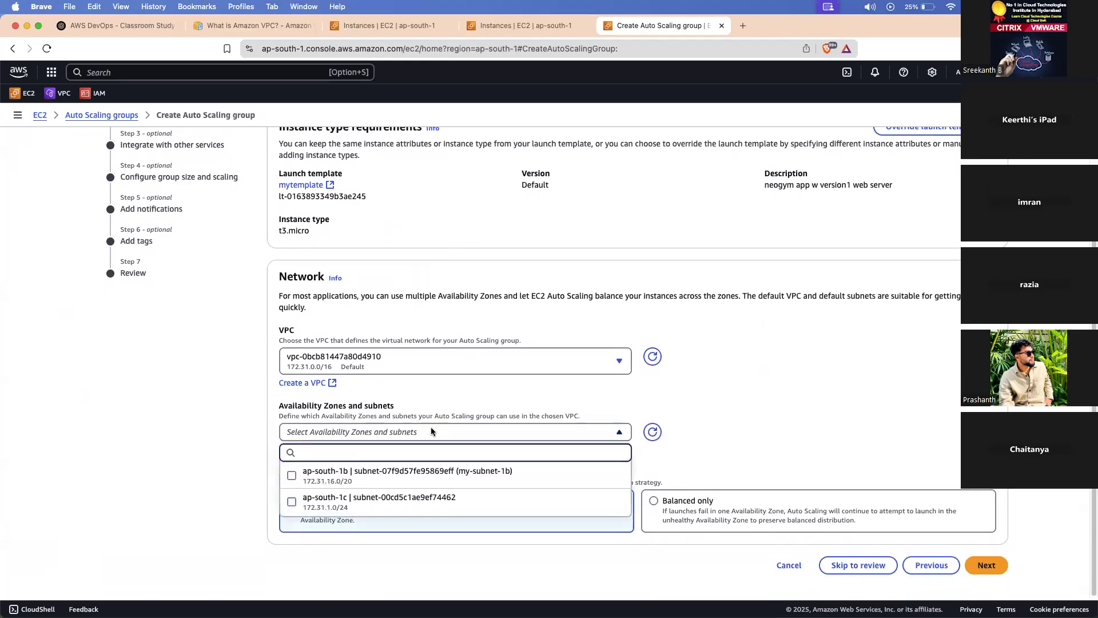
left_click(400, 476)
left_click(401, 502)
scroll(502, 367, "down", 2)
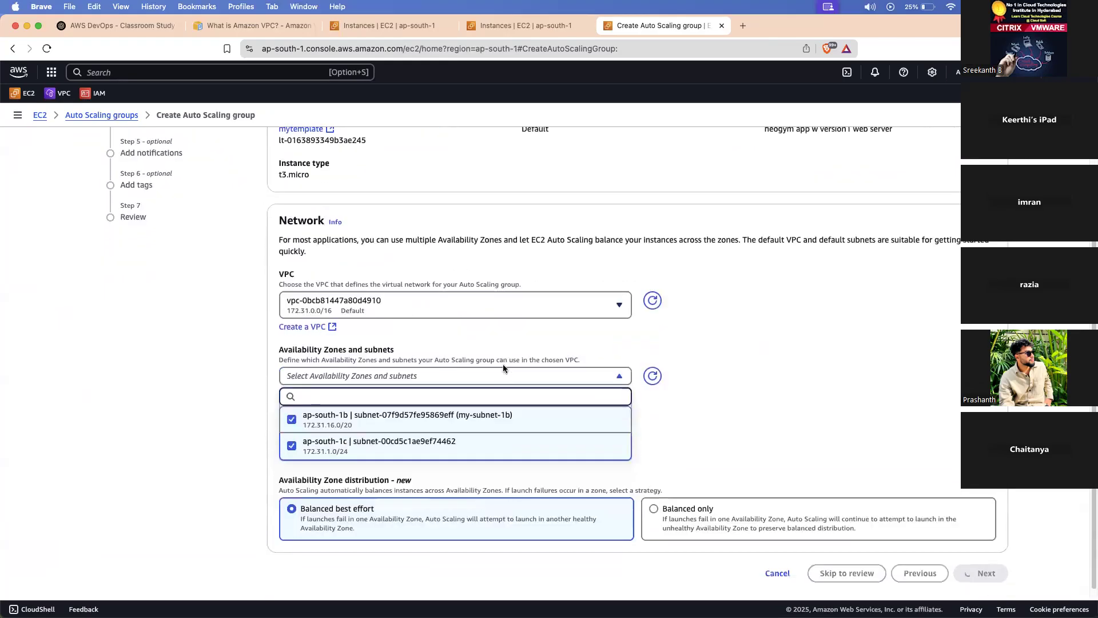
Accept the launch options and continue to group size with no load balancer, no VPC Lattice service and EBS health checks off.
scroll(503, 368, "down", 1)
left_click(986, 565)
scroll(490, 313, "down", 2)
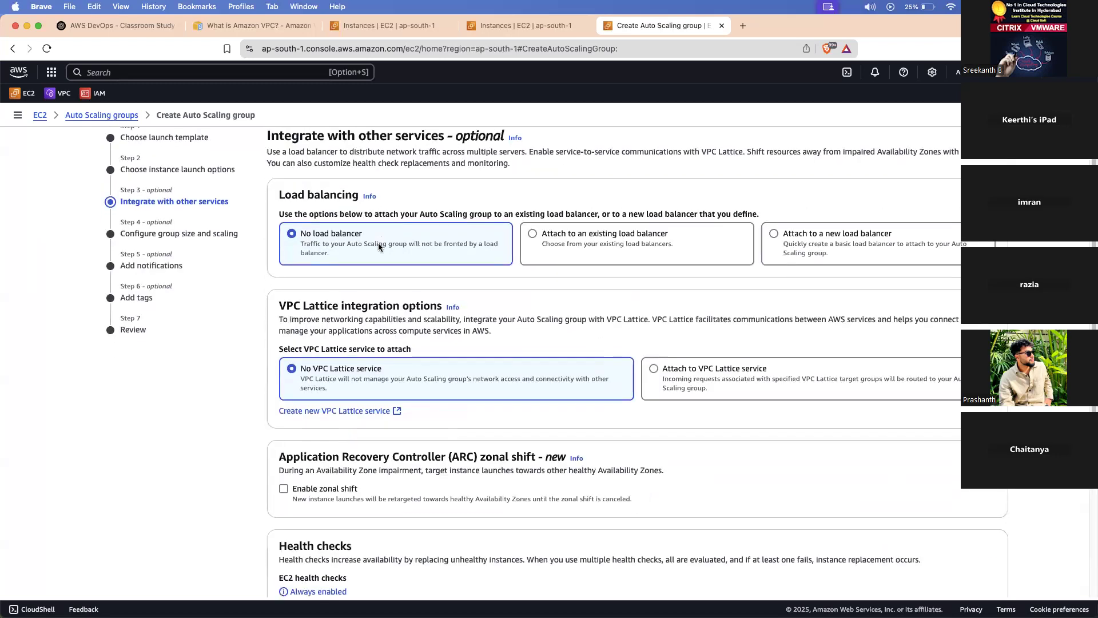
scroll(406, 245, "down", 2)
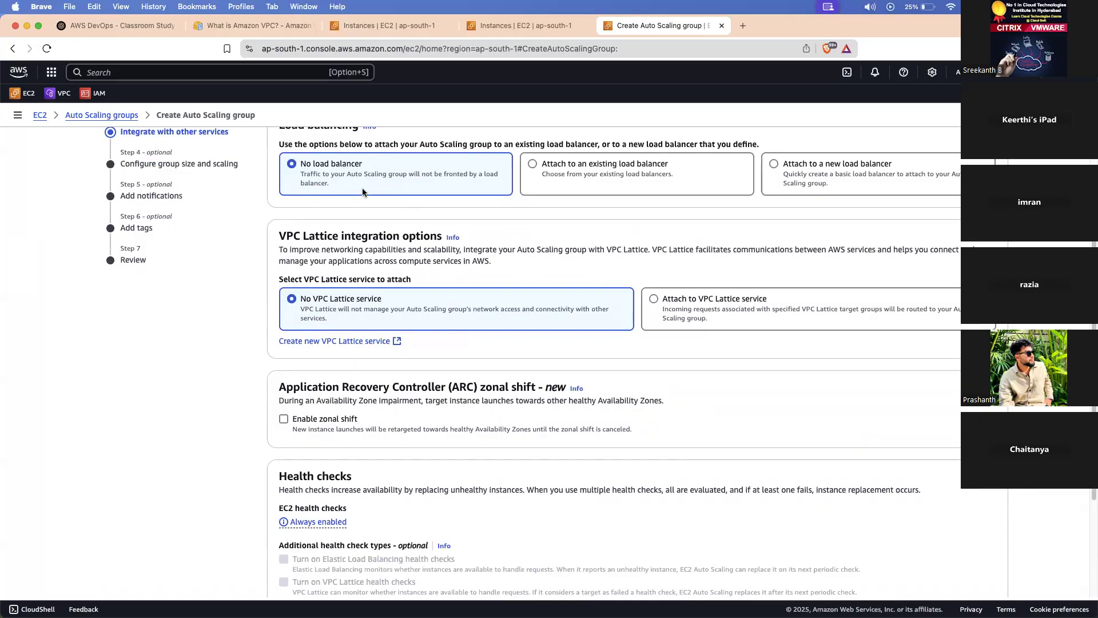
scroll(362, 189, "down", 1)
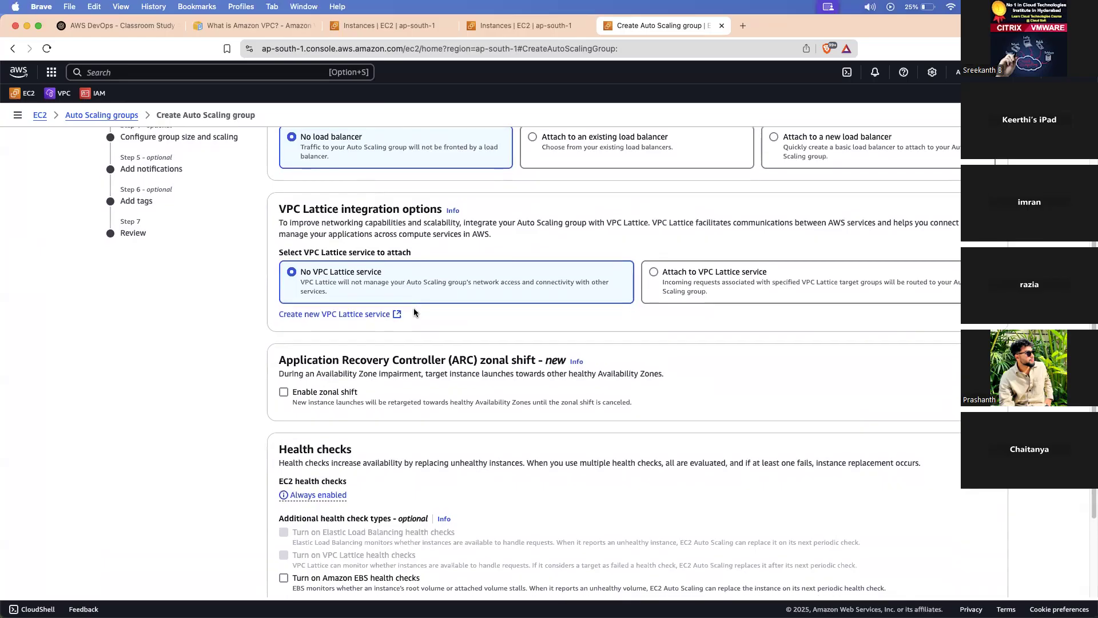
scroll(413, 308, "down", 5)
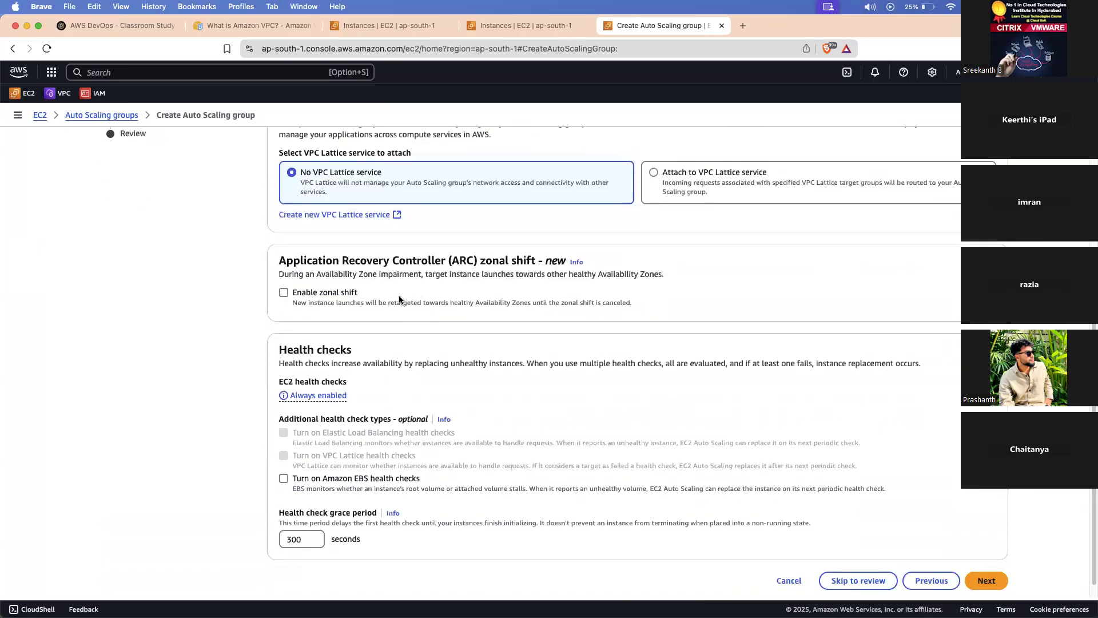
scroll(386, 299, "down", 1)
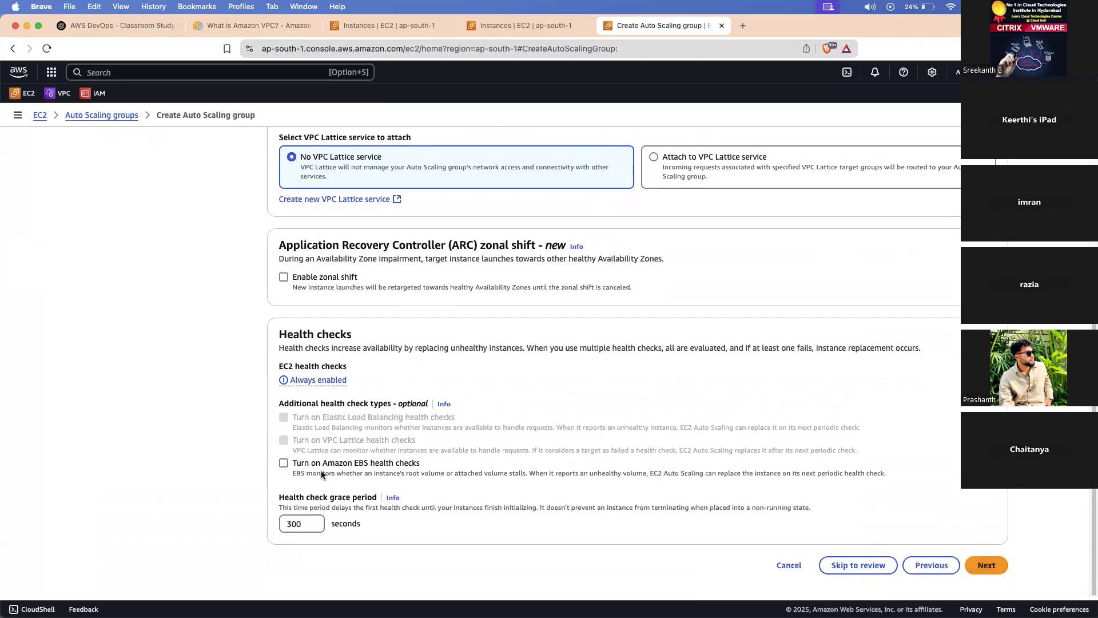
left_click_drag(335, 463, 404, 464)
scroll(375, 407, "down", 2)
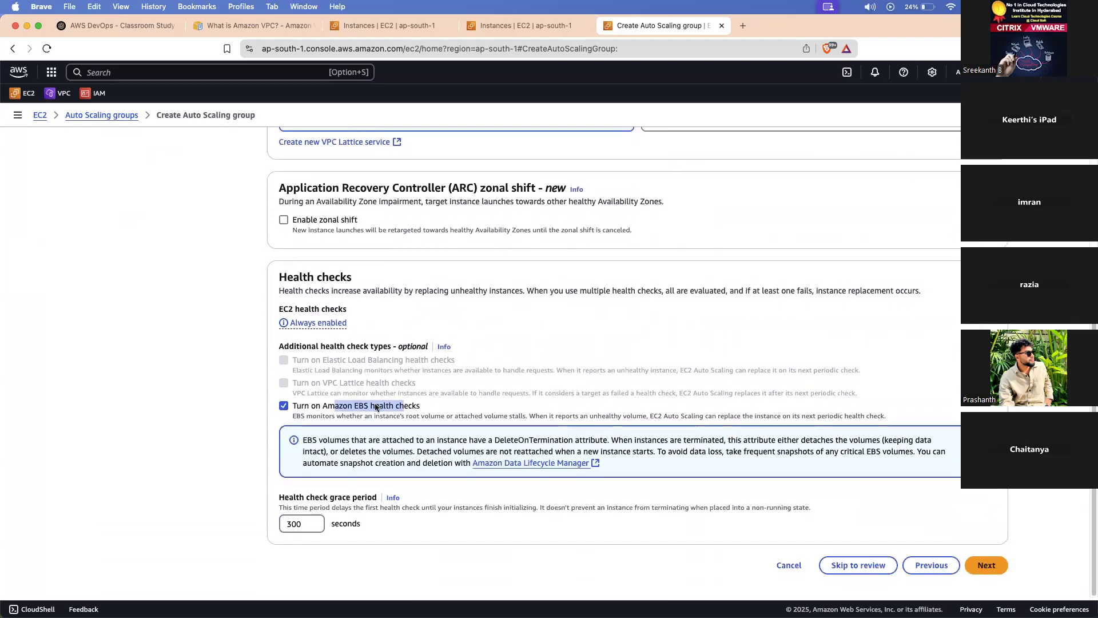
left_click(284, 406)
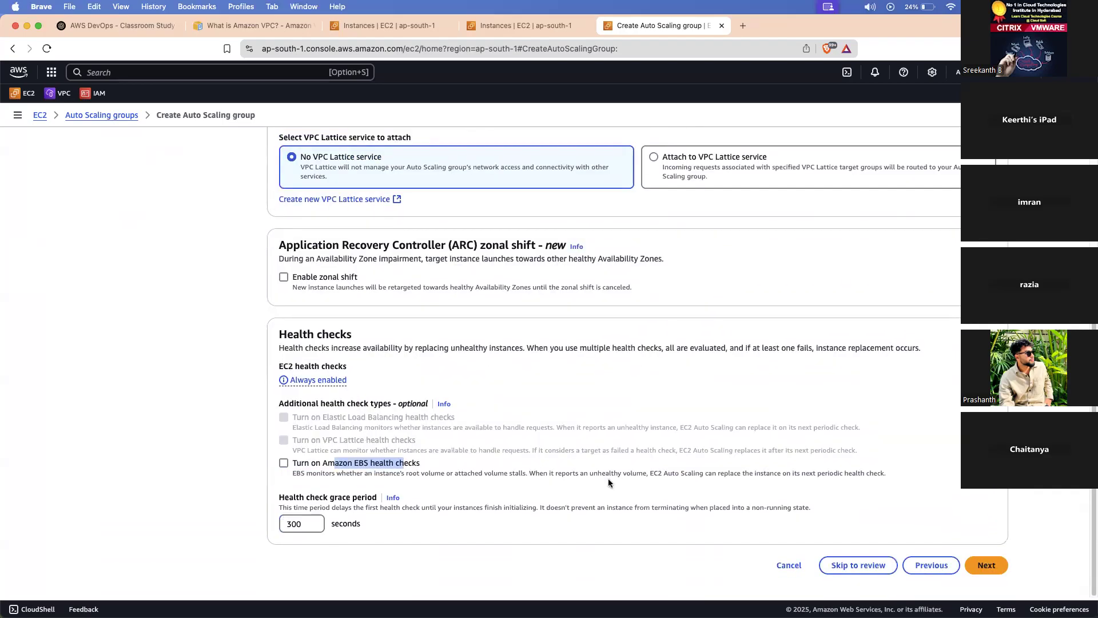
left_click(985, 565)
Set the group's desired capacity to 2, its minimum desired capacity to 2 and its maximum desired capacity to 6.
left_click(314, 306)
scroll(322, 291, "down", 1)
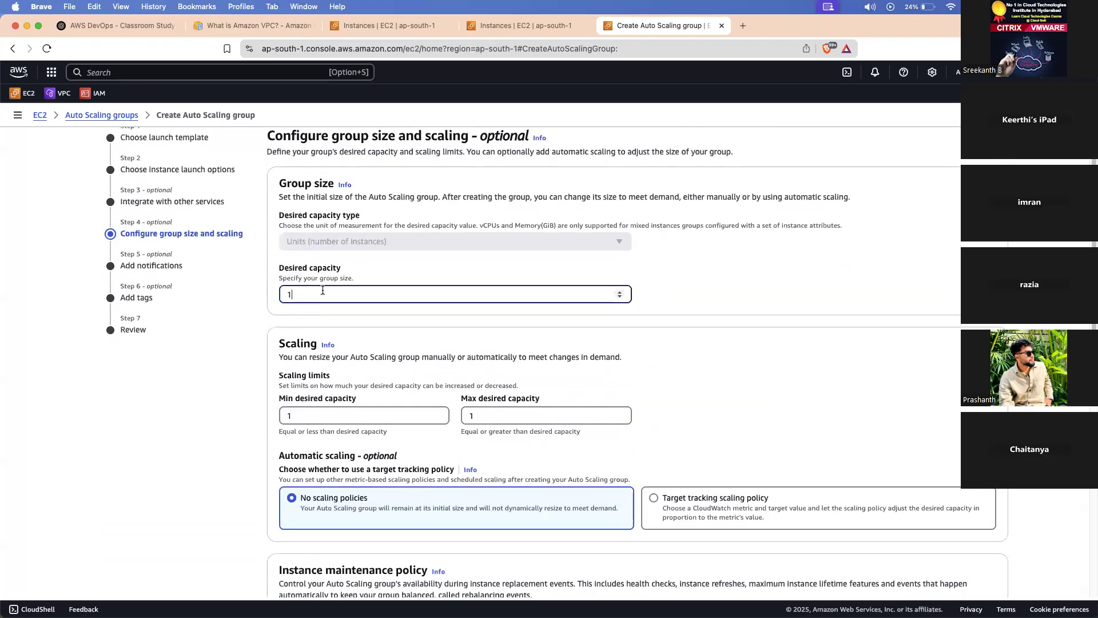
key("BackSpace")
type("2")
left_click(315, 414)
key("BackSpace")
type("2")
left_click(506, 413)
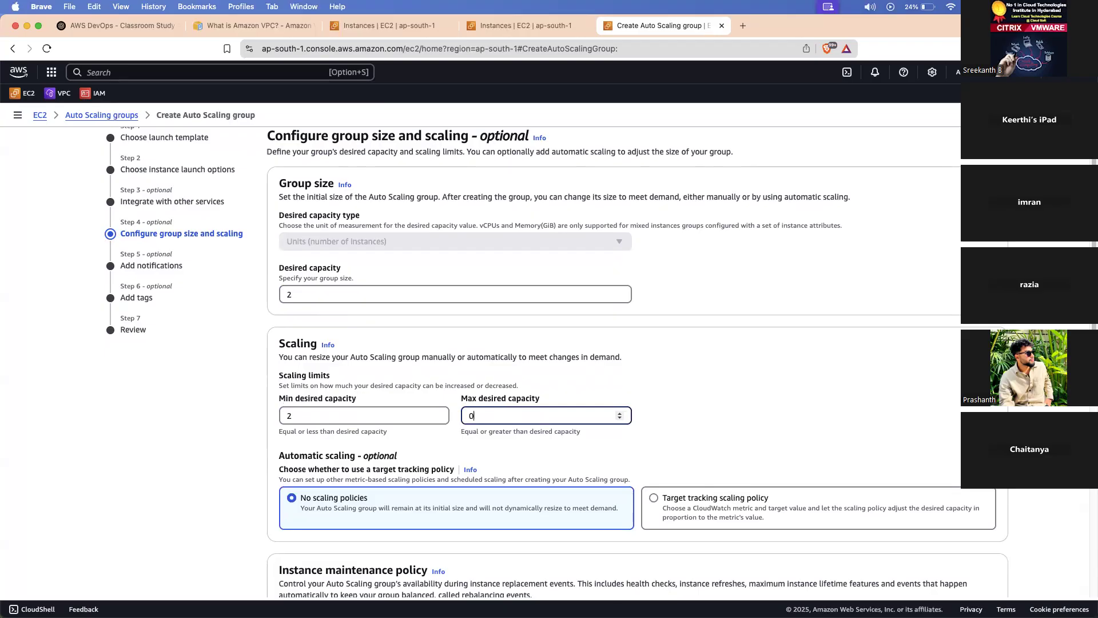
type("6")
Enable a target tracking scaling policy based on average CPU utilization with a target value of 2.
scroll(471, 463, "down", 3)
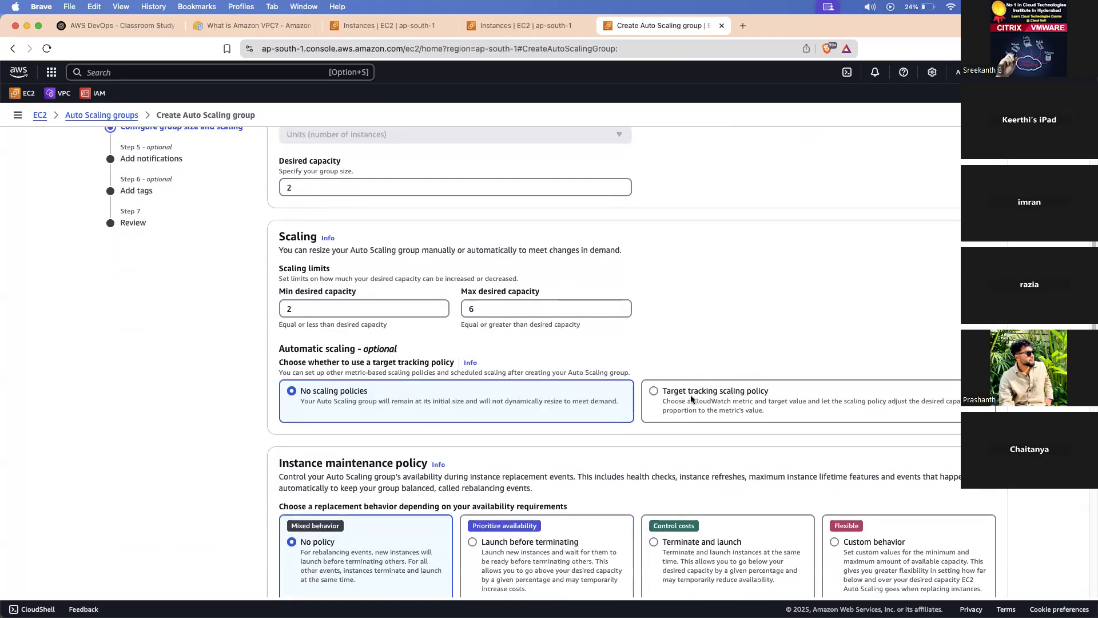
left_click(694, 399)
scroll(318, 461, "down", 3)
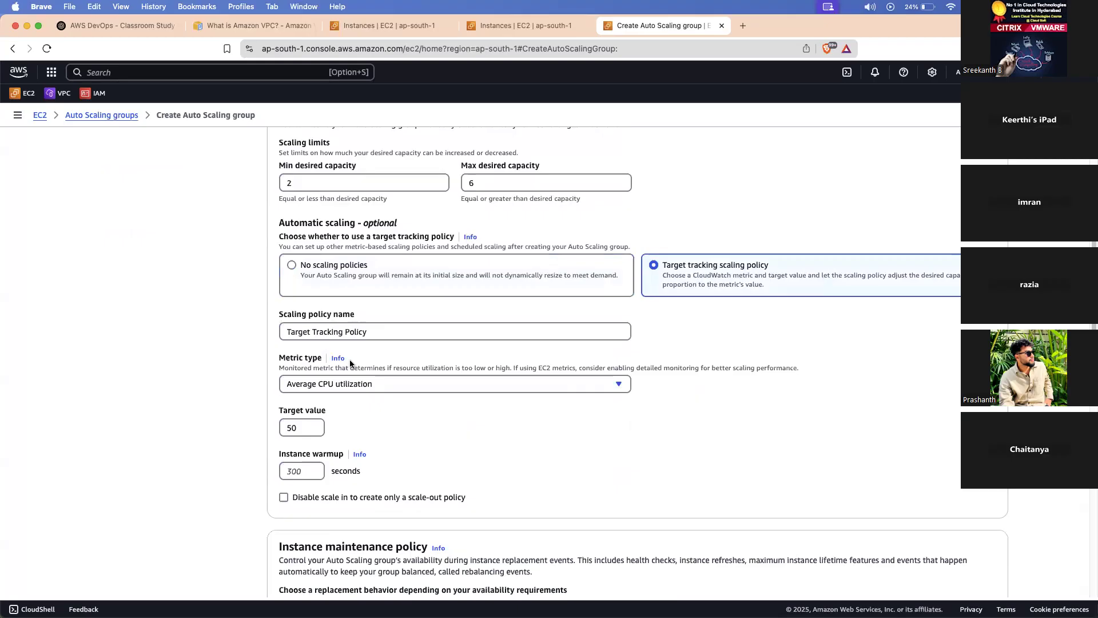
left_click(347, 384)
left_click(352, 423)
double_click(309, 425)
type("3")
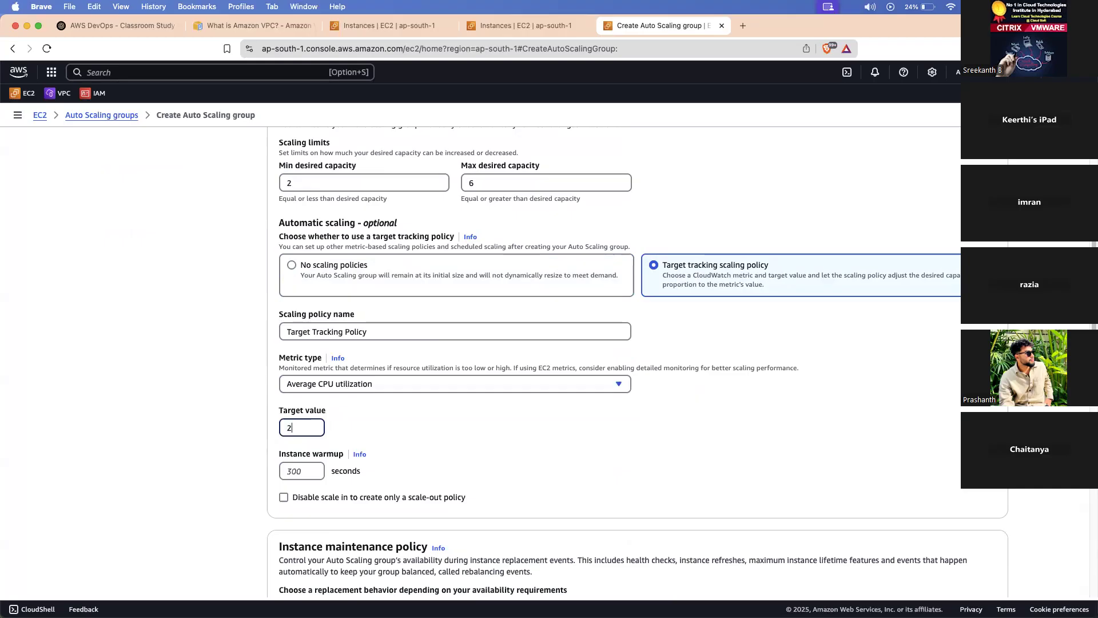
Set the scaling policy's instance warmup to 300 seconds.
scroll(348, 375, "down", 5)
left_click(307, 305)
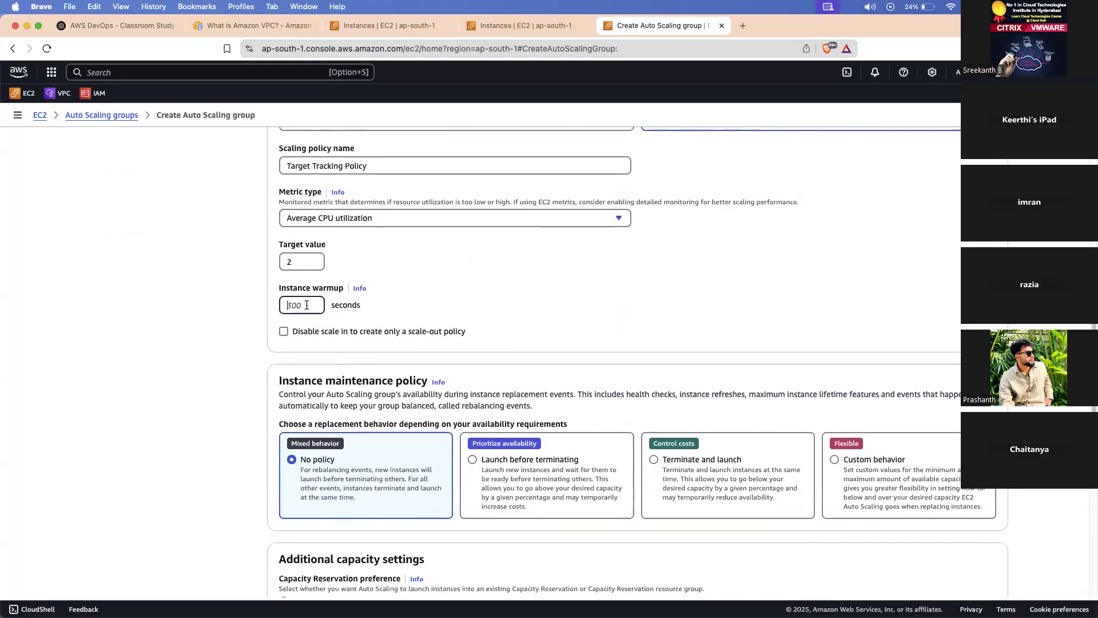
type("300")
key("BackSpace")
key("BackSpace")
key("BackSpace")
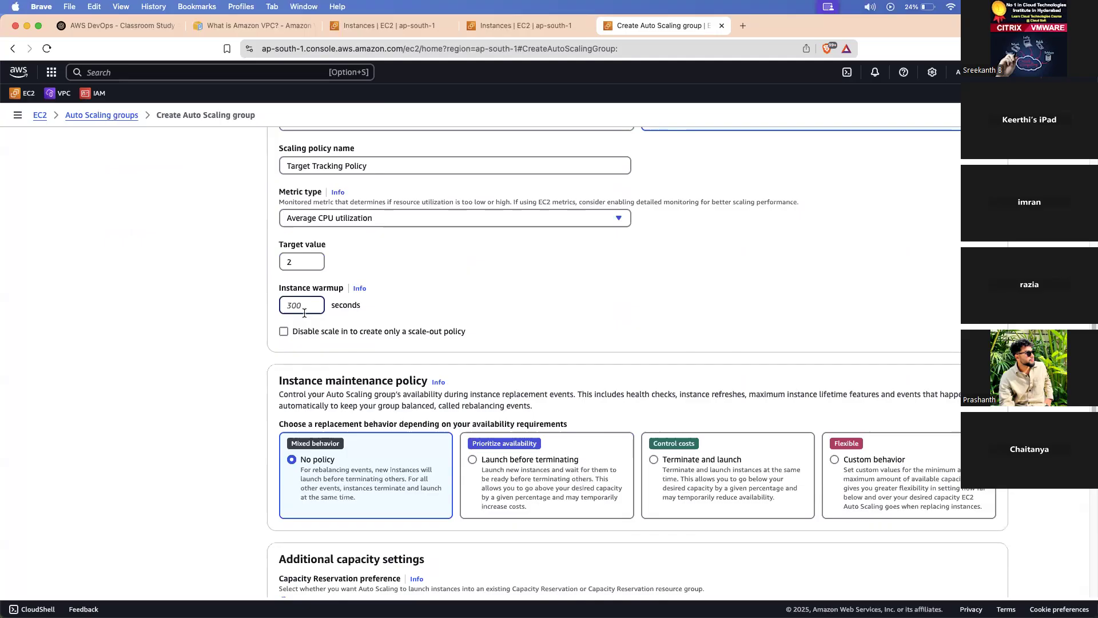
type("300")
scroll(415, 334, "up", 2)
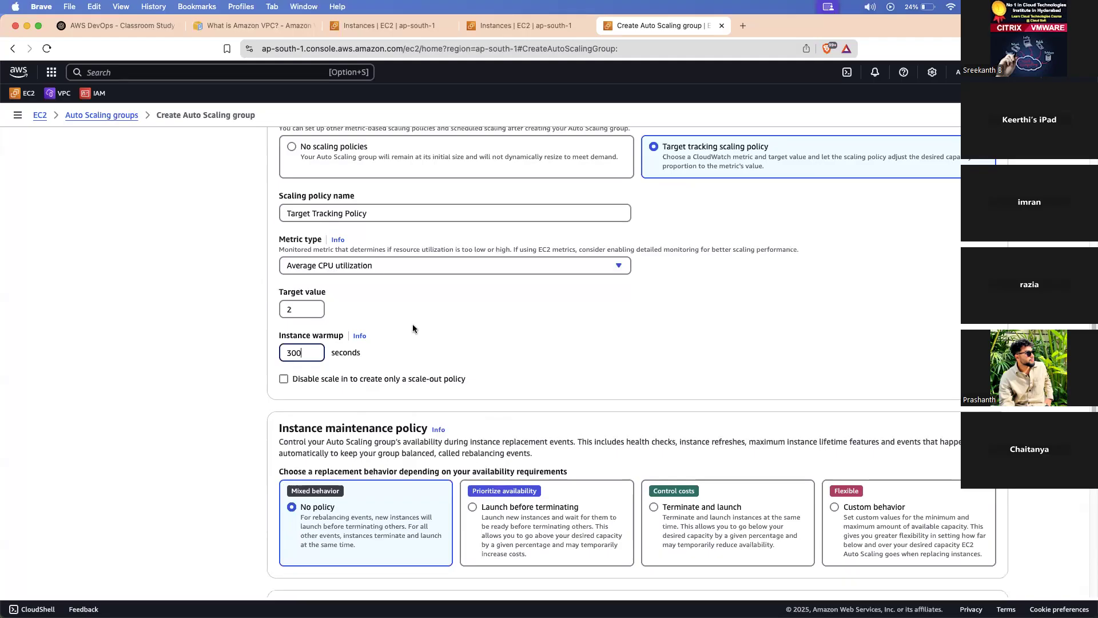
Choose the Launch before terminating replacement behavior, keep the default capacity and additional settings, and continue to notifications.
scroll(413, 351, "down", 2)
left_click(539, 508)
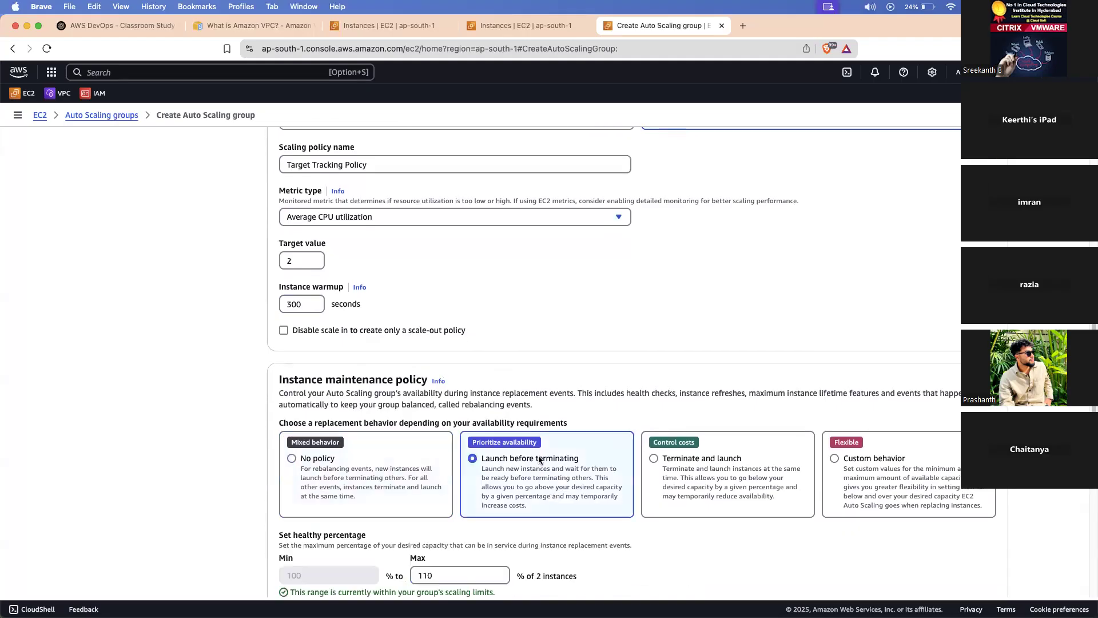
scroll(514, 368, "down", 5)
scroll(508, 397, "down", 4)
scroll(507, 392, "down", 1)
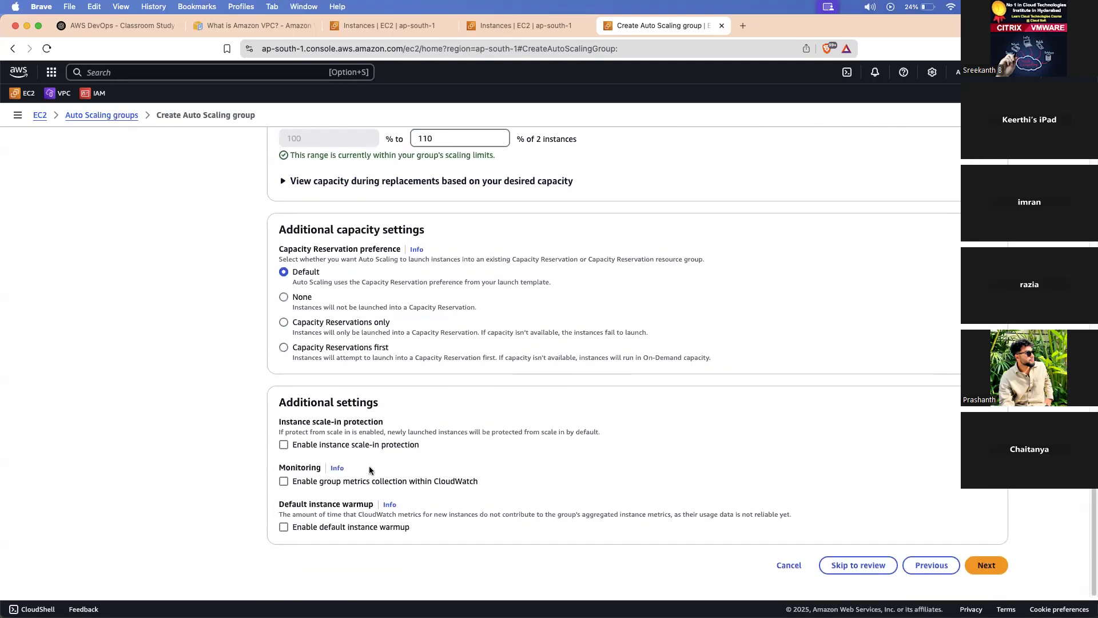
scroll(407, 390, "up", 5)
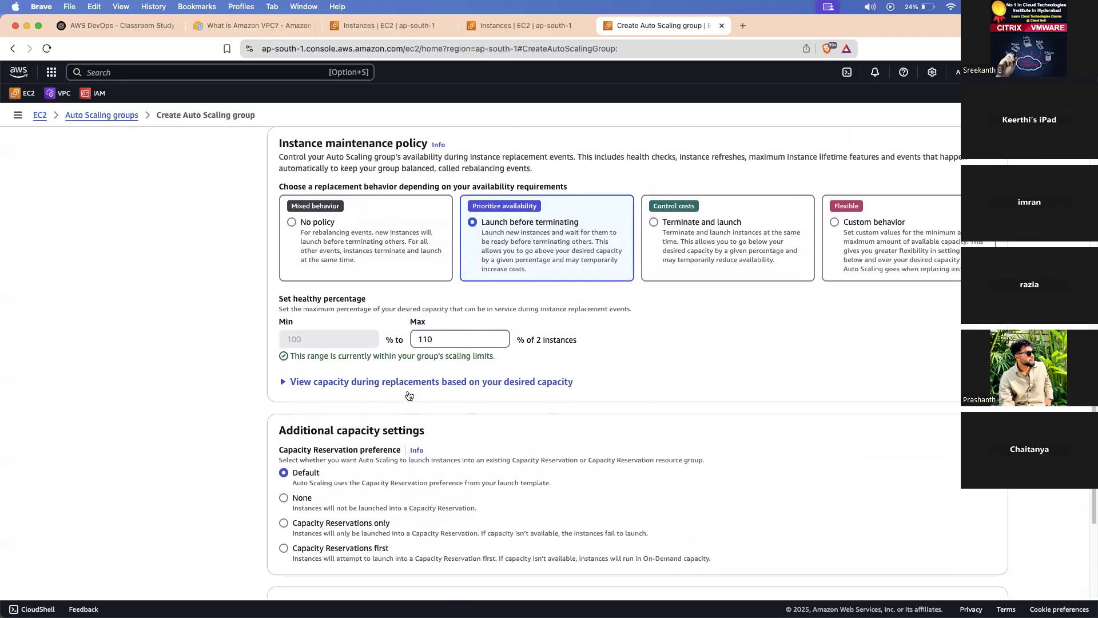
scroll(408, 395, "down", 5)
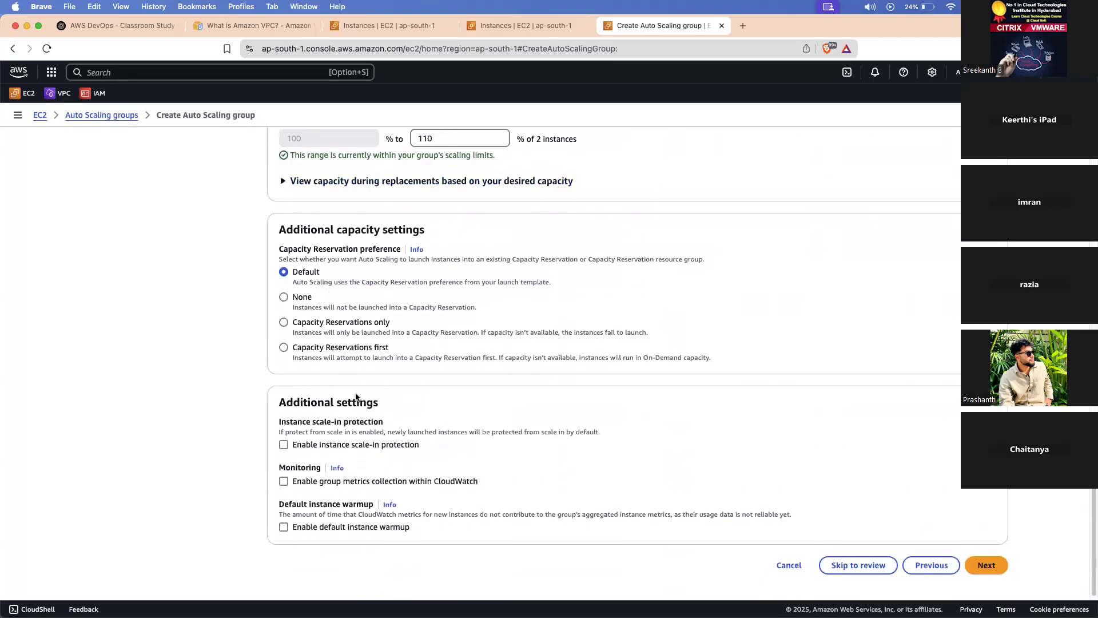
left_click(993, 571)
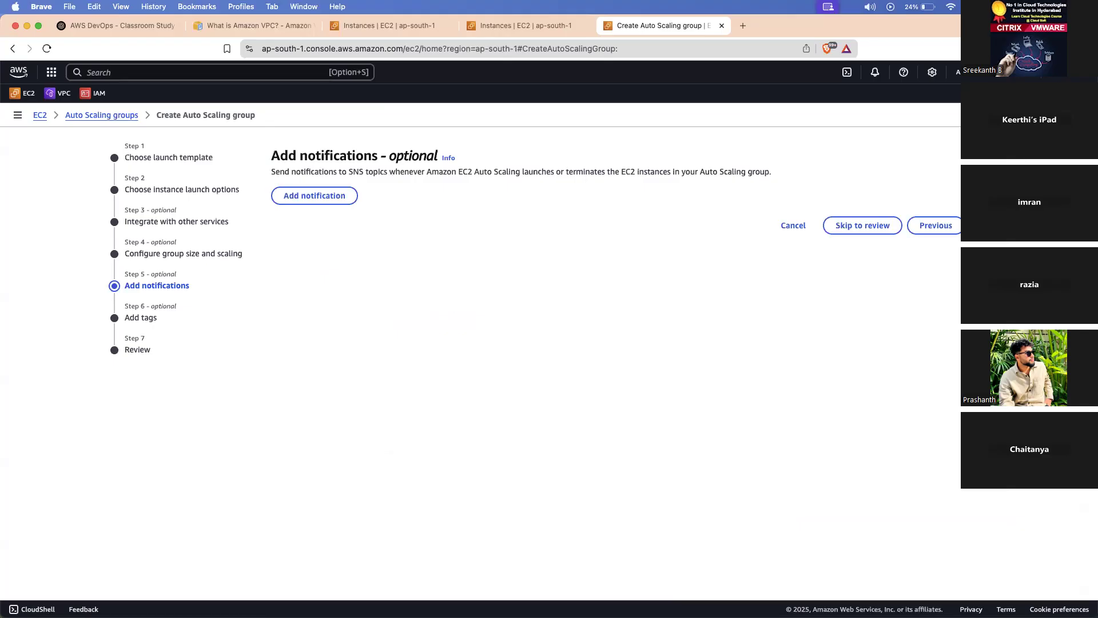
Skip notifications and tags, review the configuration summary, and create the neogym Auto Scaling group.
left_click(993, 226)
left_click(993, 343)
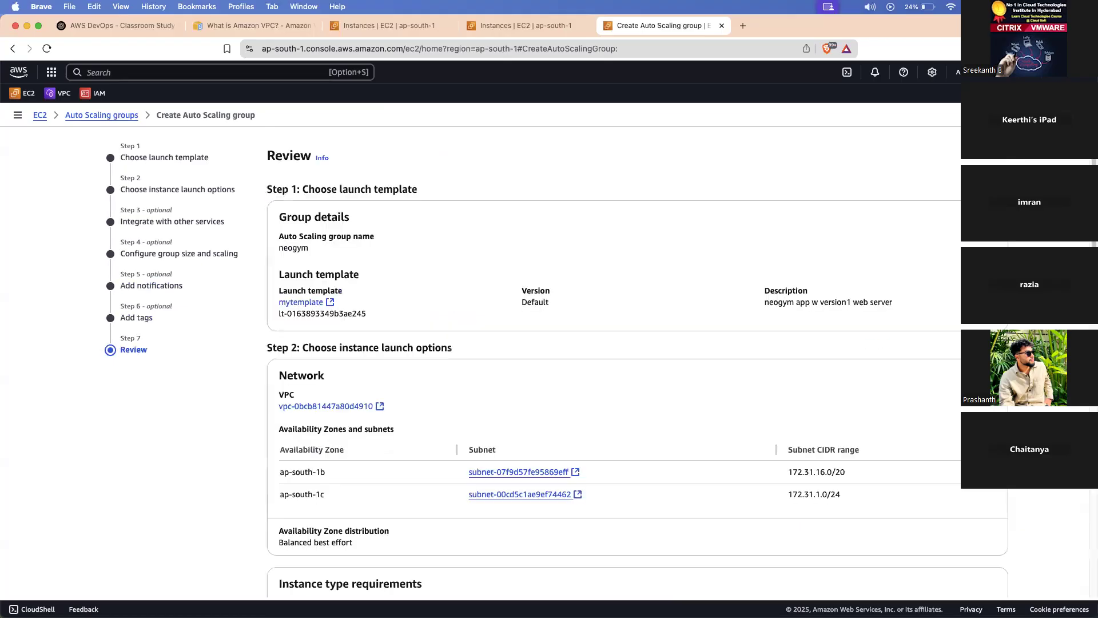
scroll(879, 409, "down", 15)
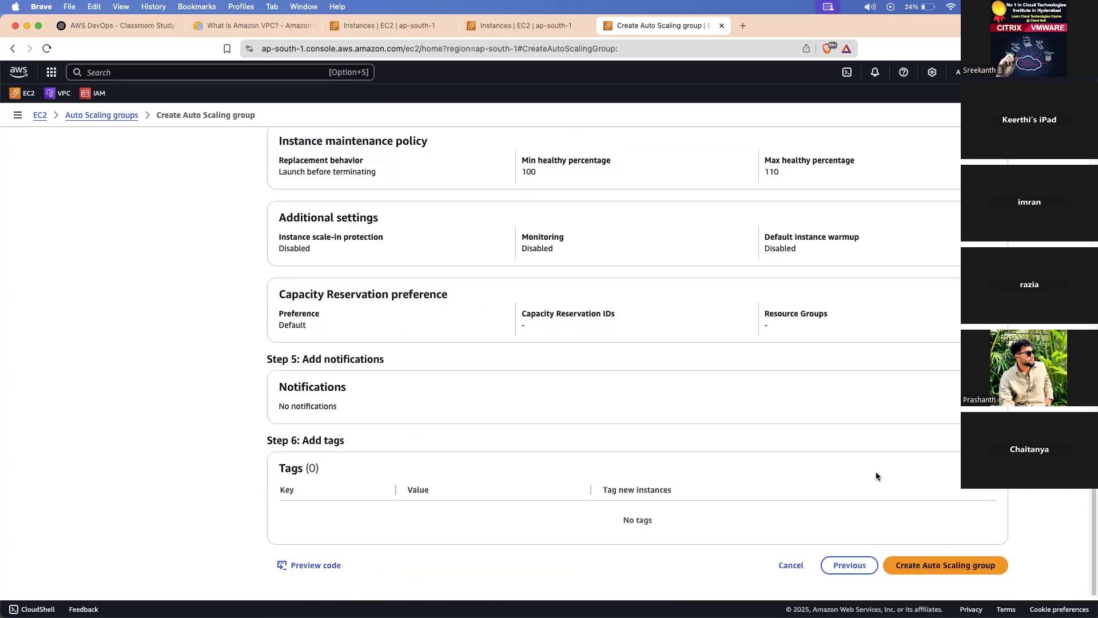
scroll(800, 400, "up", 3)
scroll(756, 369, "up", 10)
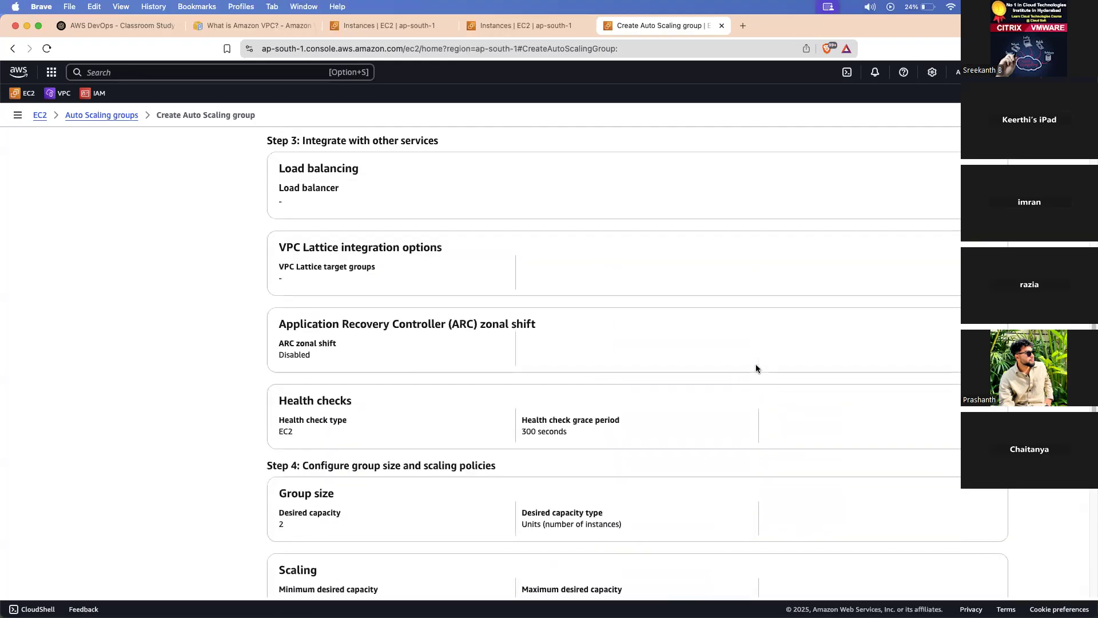
scroll(756, 369, "down", 10)
left_click(928, 569)
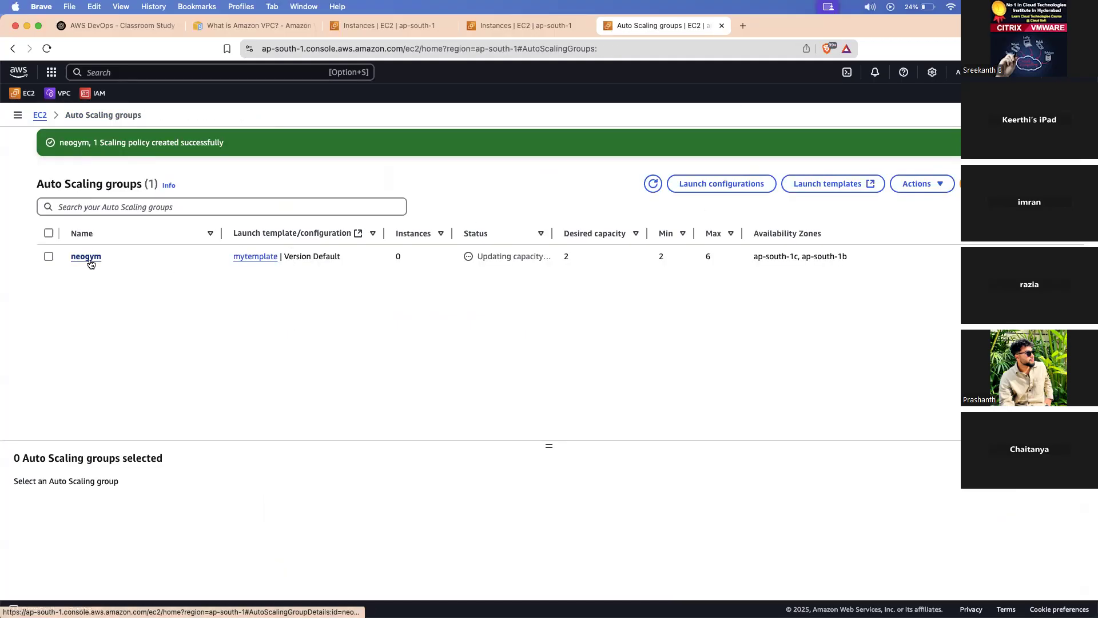
Open the neogym group's details, then refresh the EC2 instances list and check the state of its two new t3.micro instances.
left_click(87, 258)
left_click(357, 25)
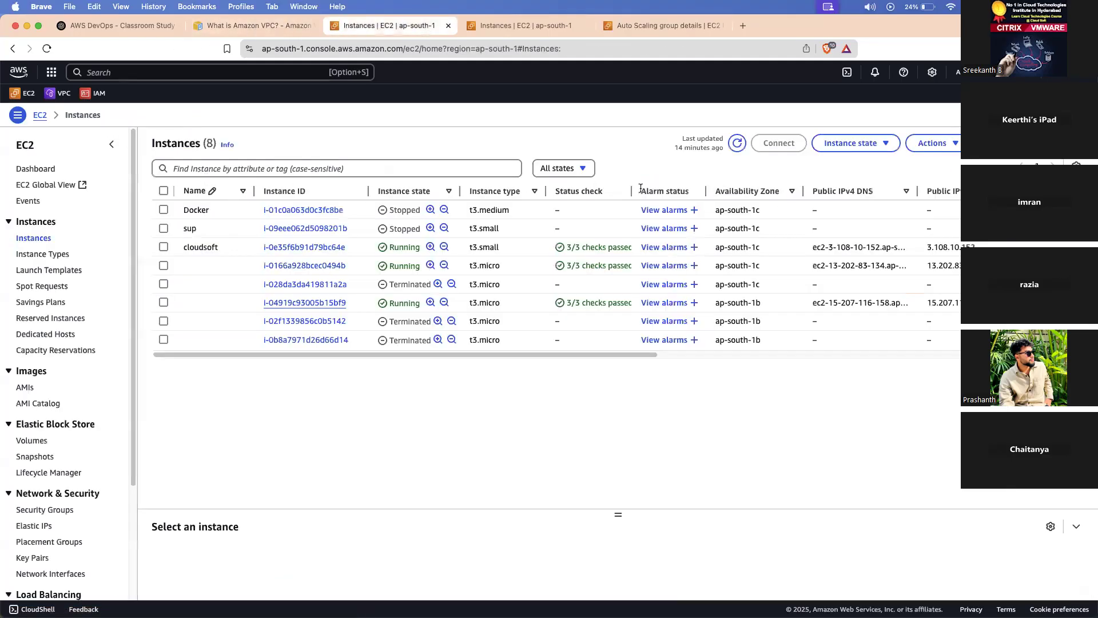
left_click(738, 144)
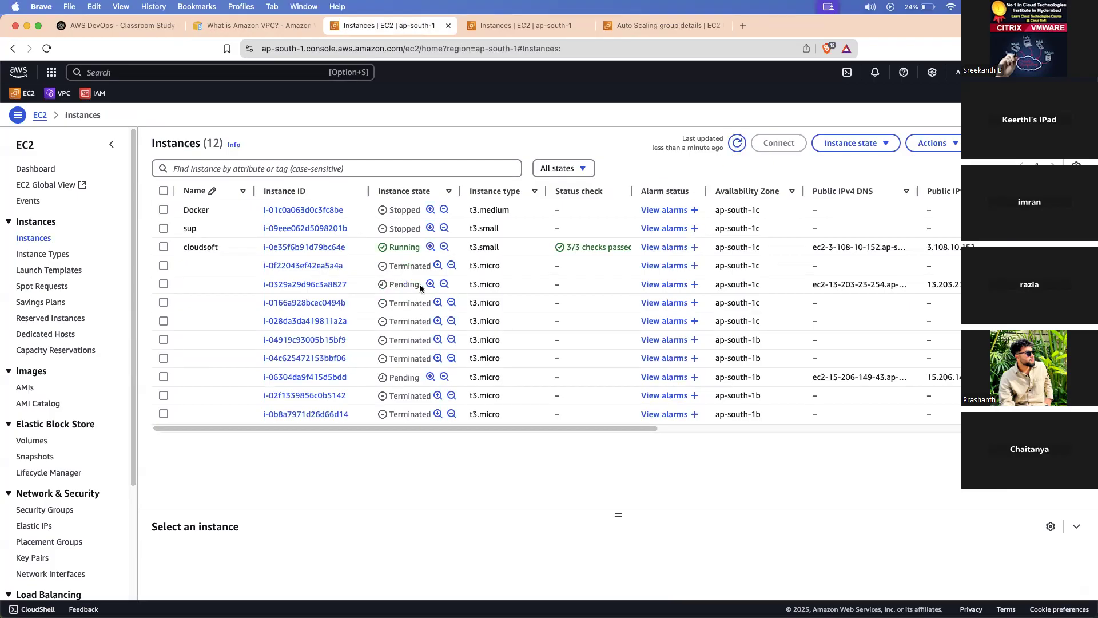
left_click(411, 285)
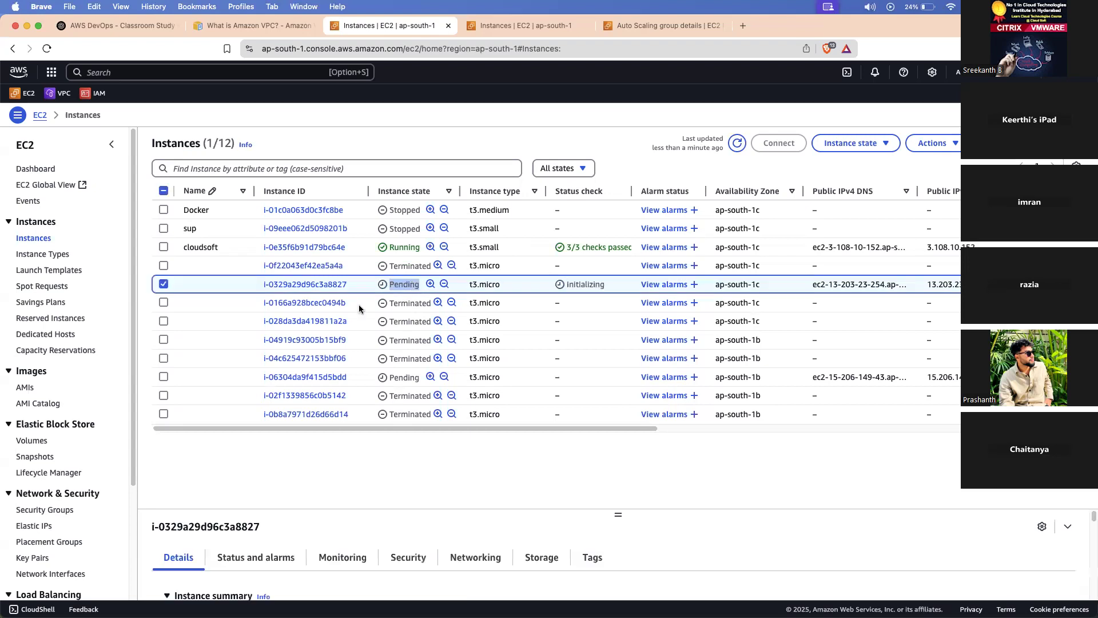
double_click(411, 377)
double_click(403, 286)
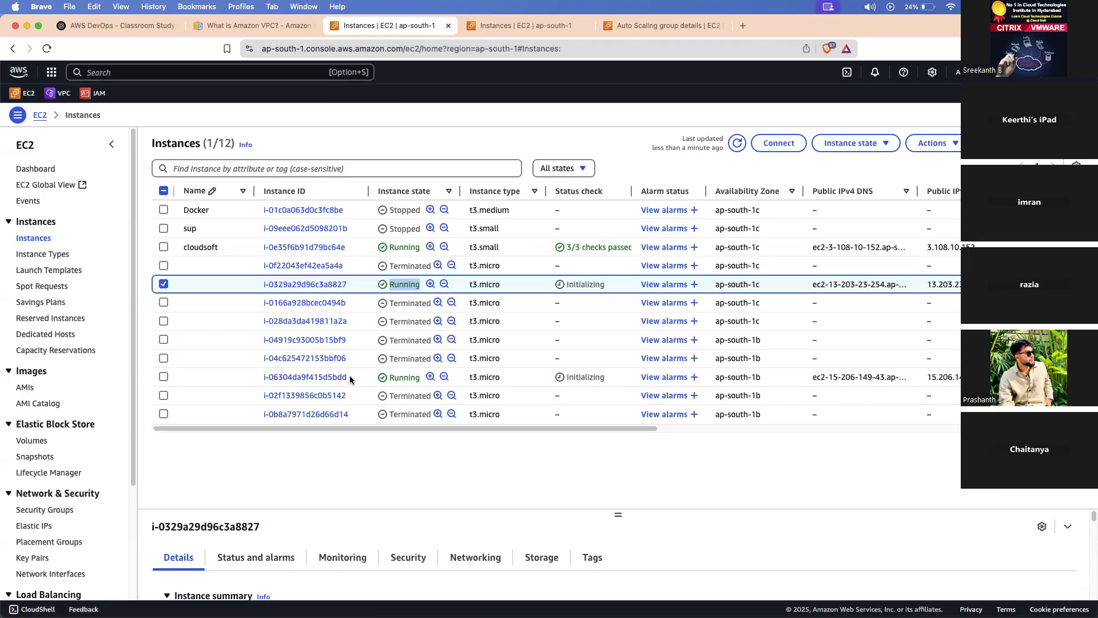
Refresh the instances list, filter it to Running instances, and restore the All states view.
left_click(737, 146)
left_click(561, 175)
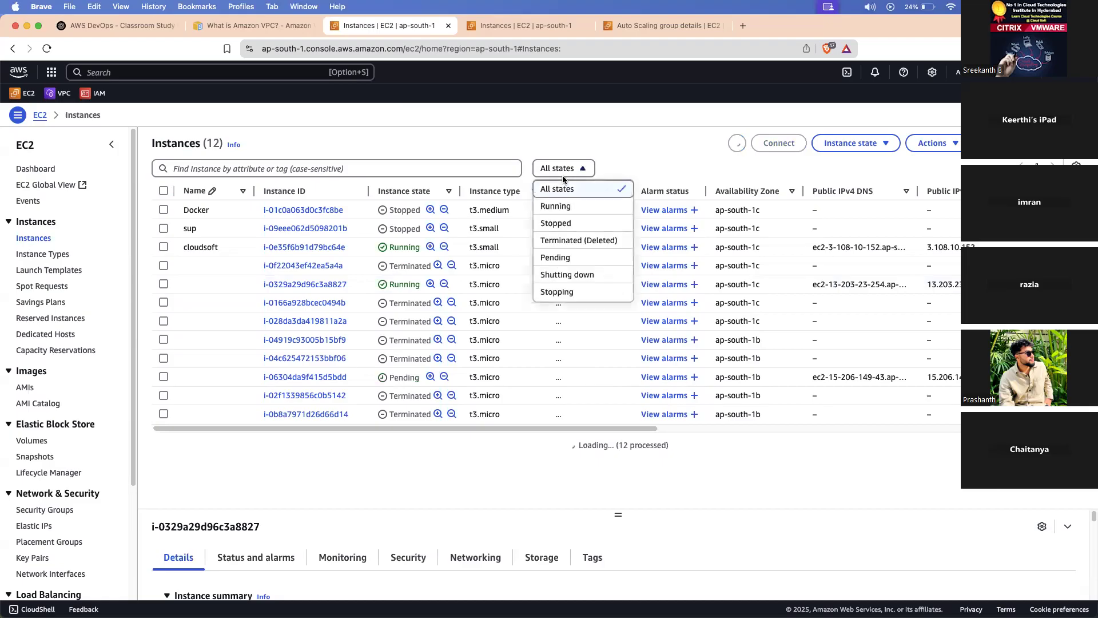
left_click(562, 207)
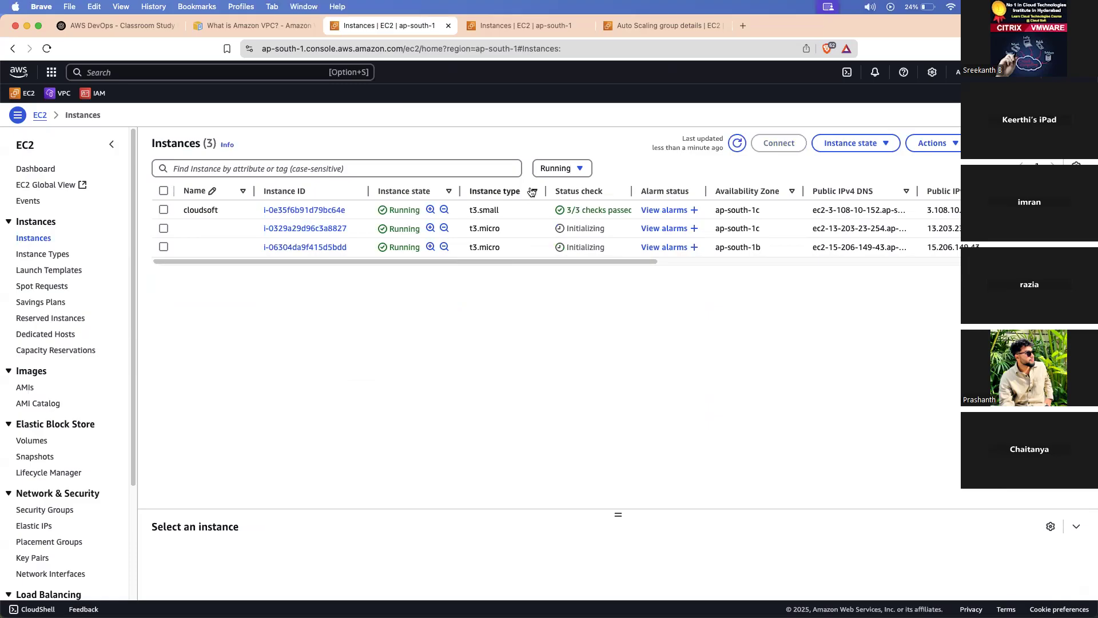
left_click(577, 167)
left_click(557, 186)
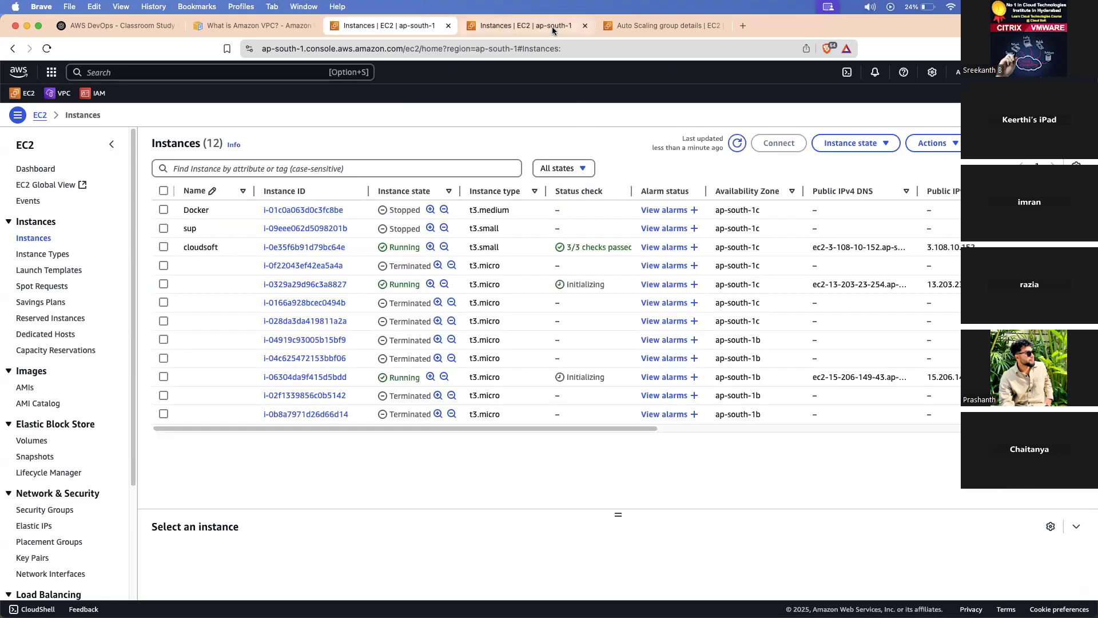
Open the new instance i-0329a29d96c3a8827 from the other instances tab and examine its security group's inbound and outbound rules.
left_click(551, 26)
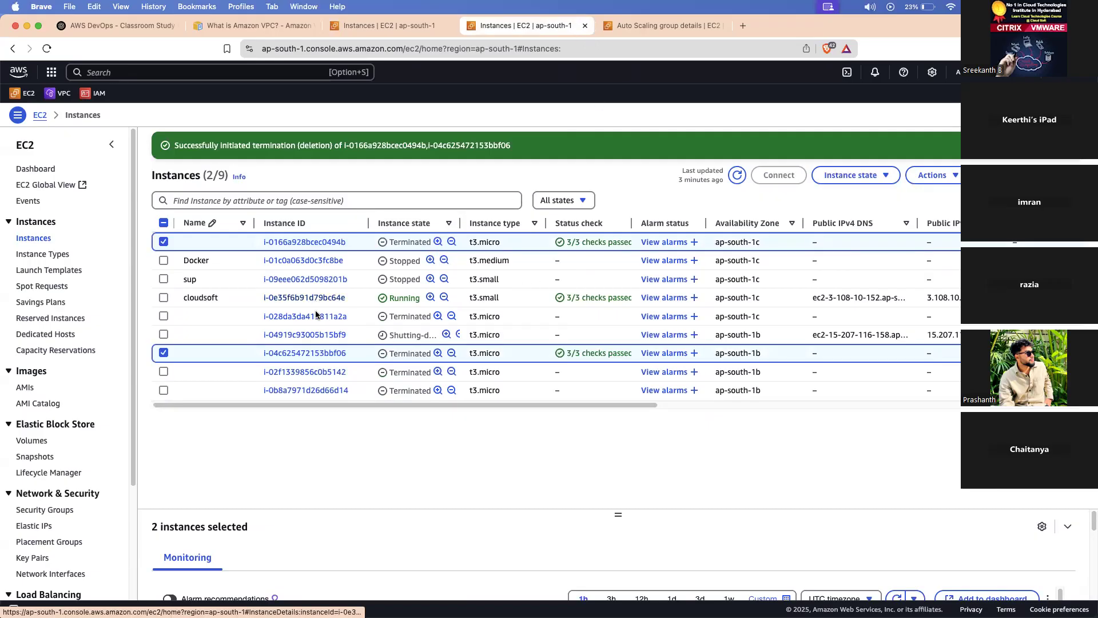
left_click(737, 175)
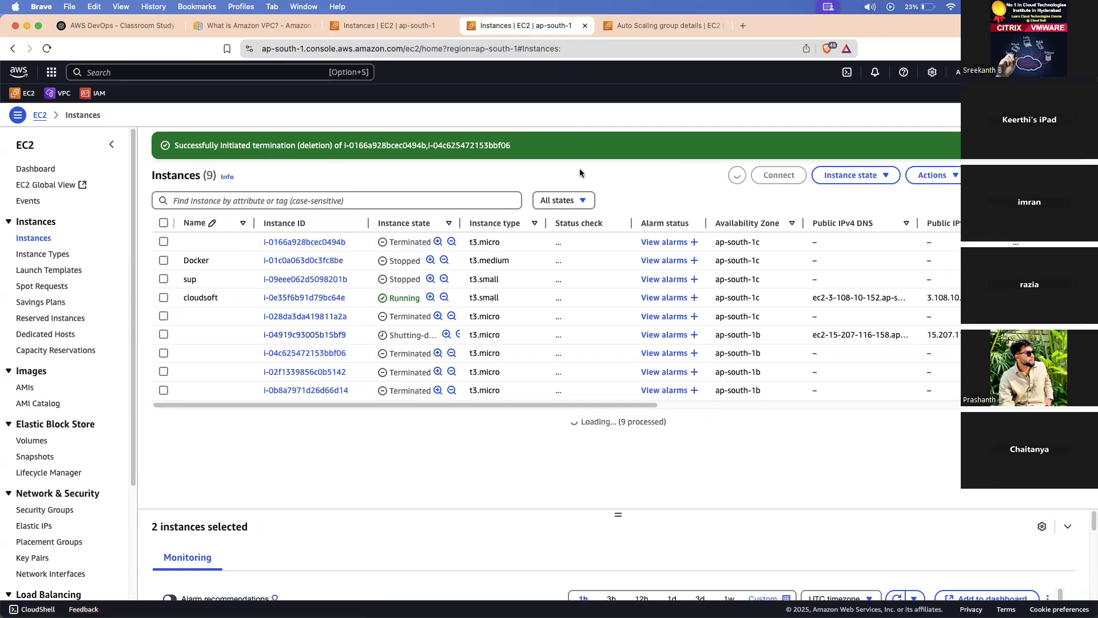
left_click(289, 316)
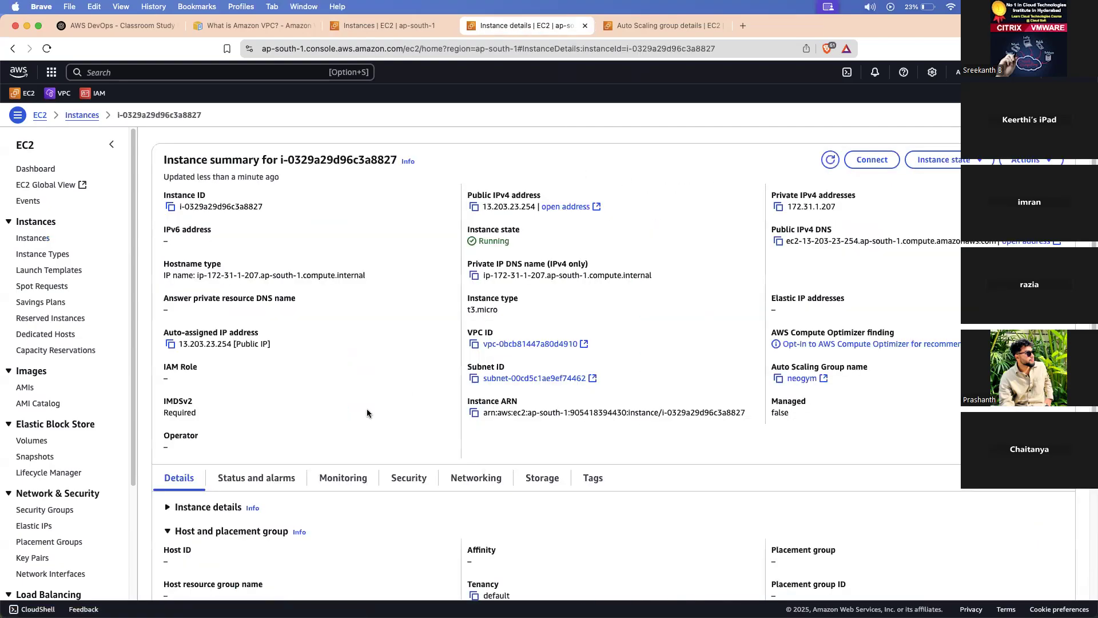
left_click(400, 478)
scroll(330, 373, "down", 5)
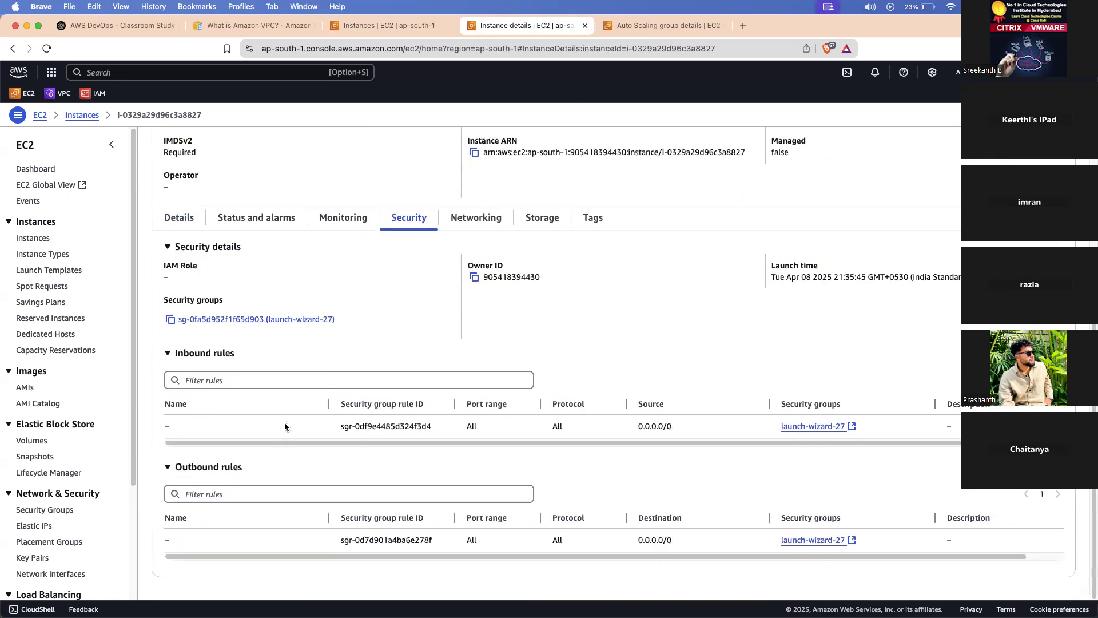
Open the instance's launch-wizard-27 security group, view its inbound rules in the editor, and leave without changes.
left_click(288, 319)
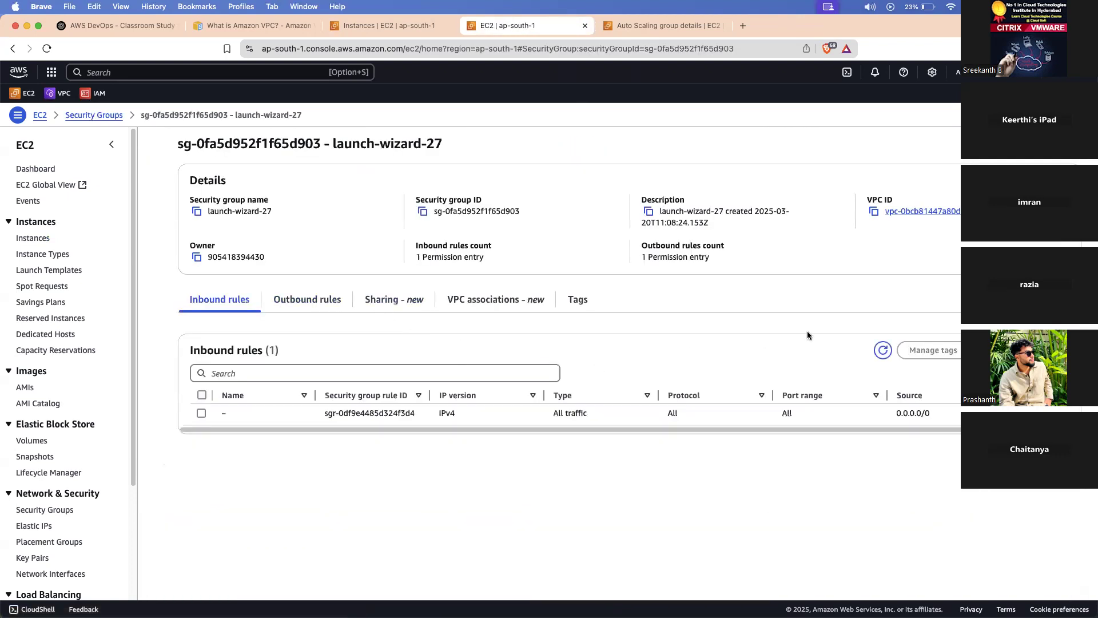
left_click(1018, 350)
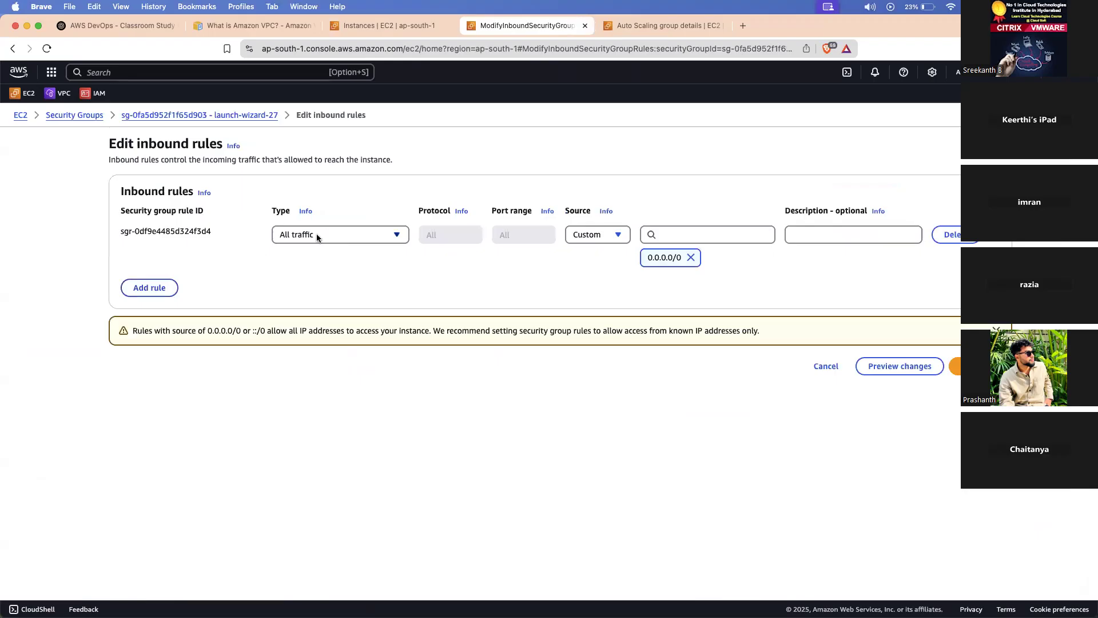
left_click(826, 366)
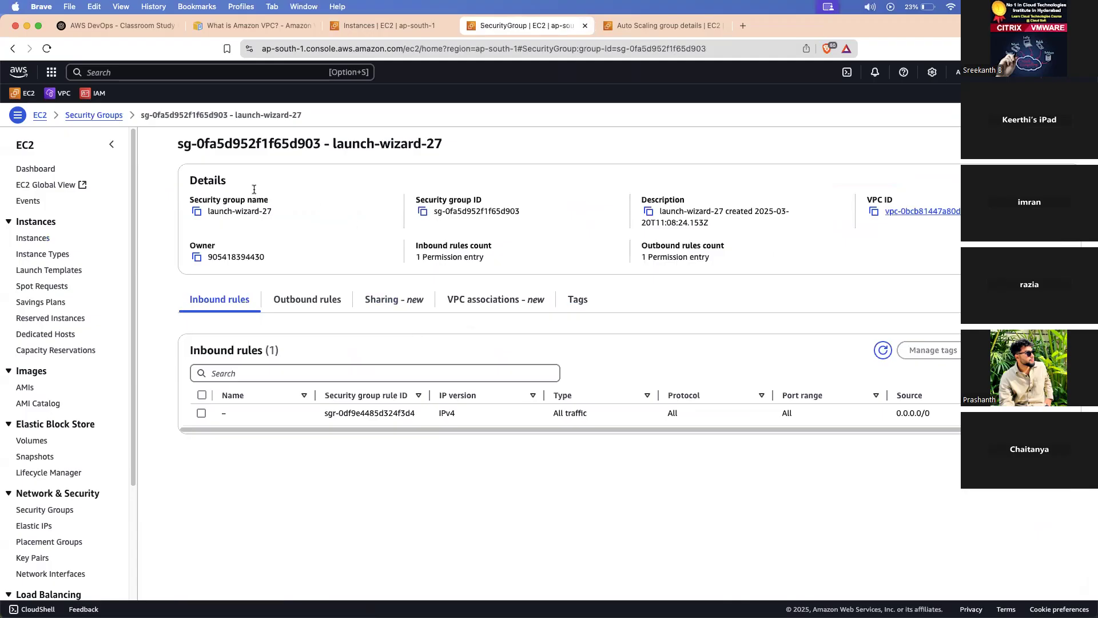
left_click_drag(324, 146, 296, 144)
Open instance i-0329a29d96c3a8827 from the other tab's instances list and examine its security details and instance summary.
left_click(413, 29)
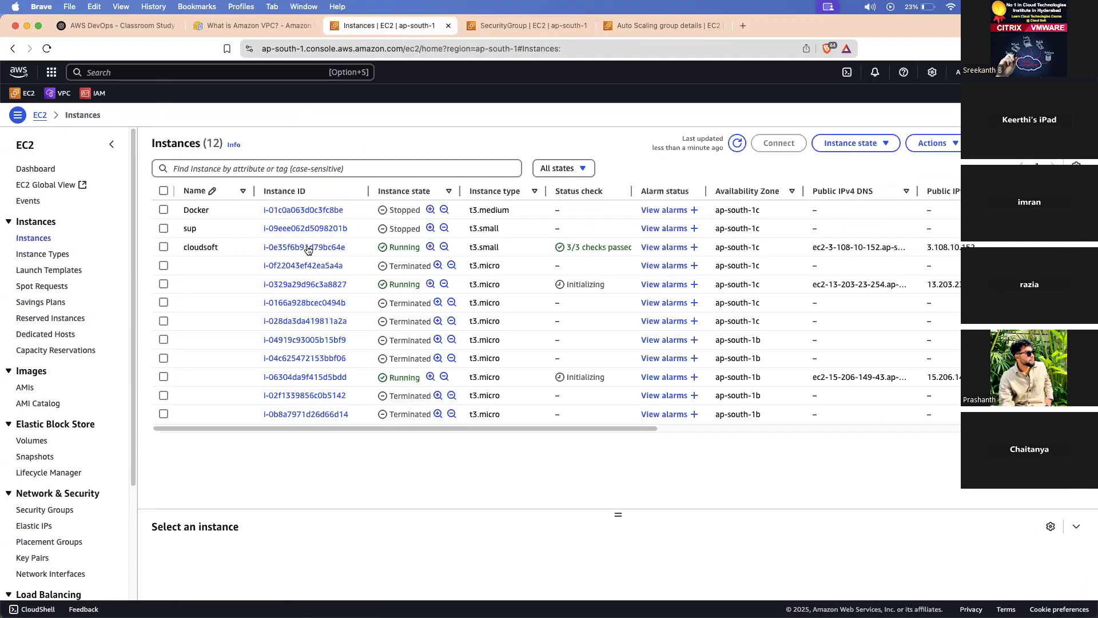
left_click(318, 285)
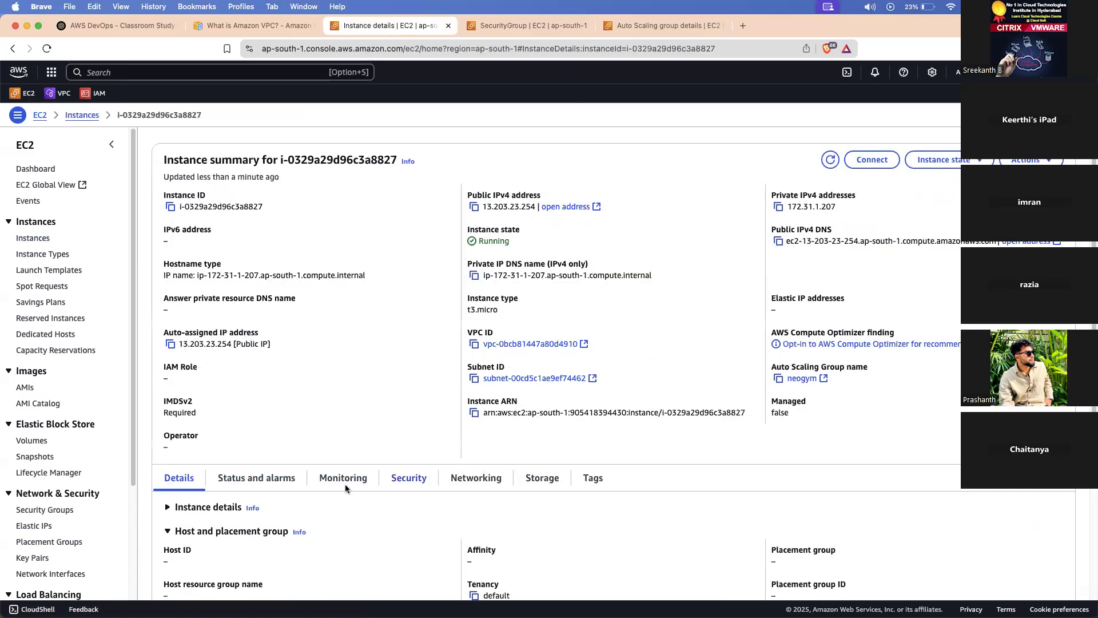
left_click(406, 479)
scroll(309, 440, "down", 3)
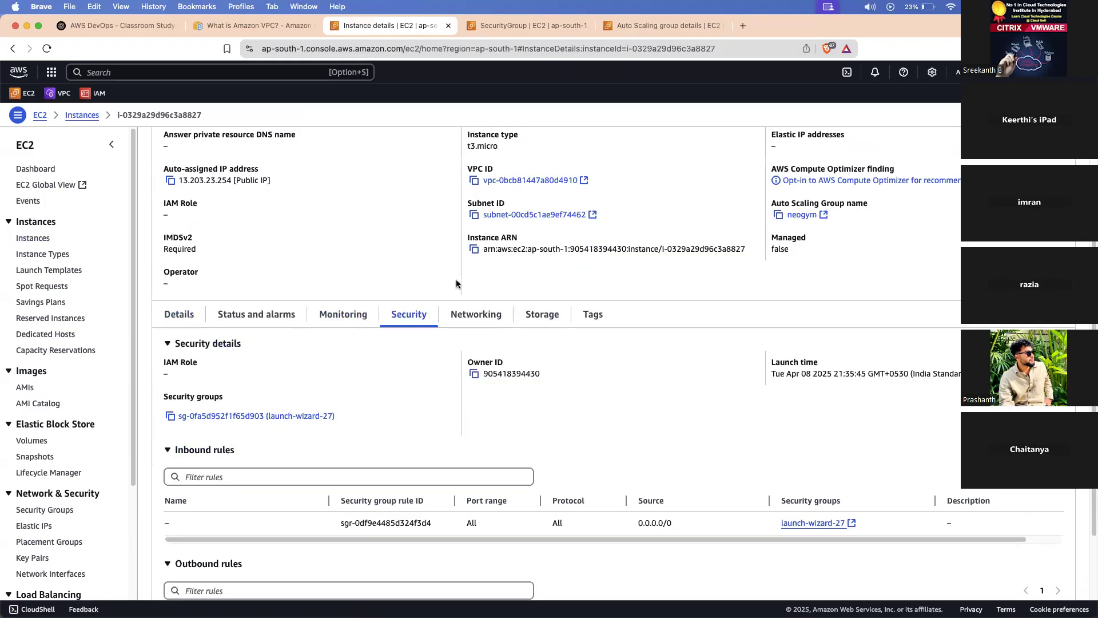
scroll(228, 186, "up", 3)
scroll(375, 293, "down", 1)
scroll(333, 376, "down", 1)
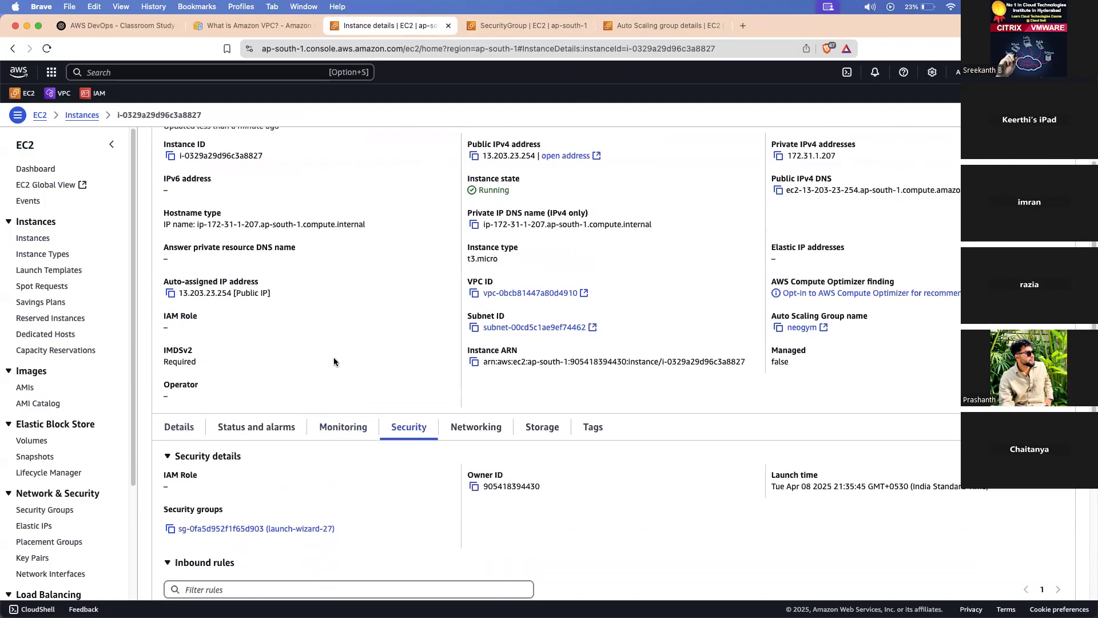
Copy the instance's public IPv4 address and load 13.203.23.254/neogym in a new browser tab.
left_click(474, 156)
left_click(744, 25)
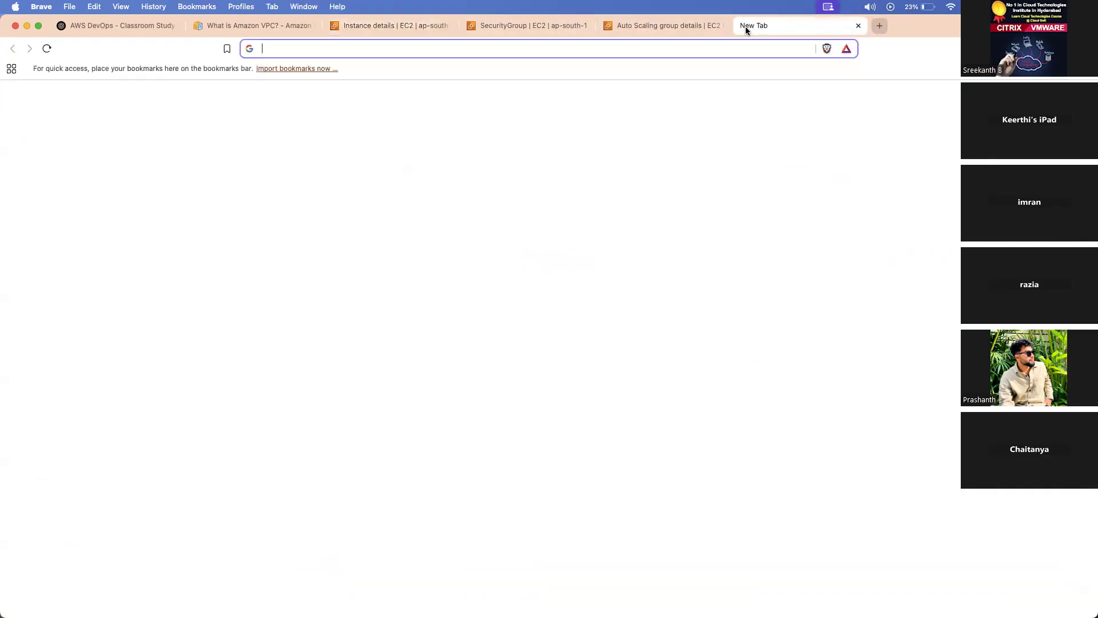
key("super+v")
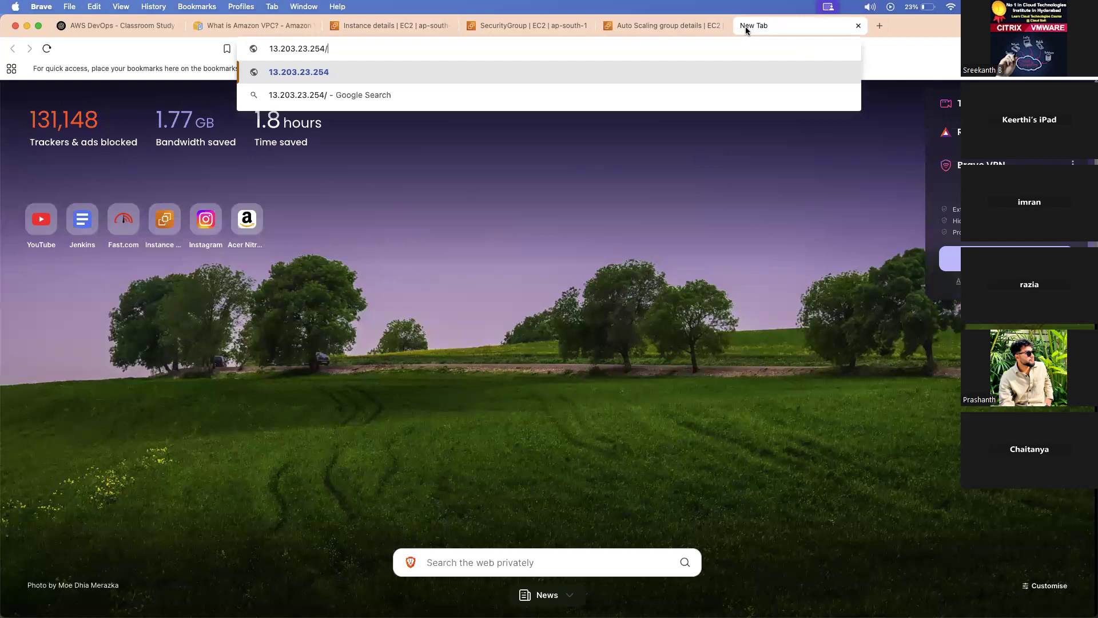
type("ne")
key("BackSpace")
key("BackSpace")
type("/neogym")
key("Return")
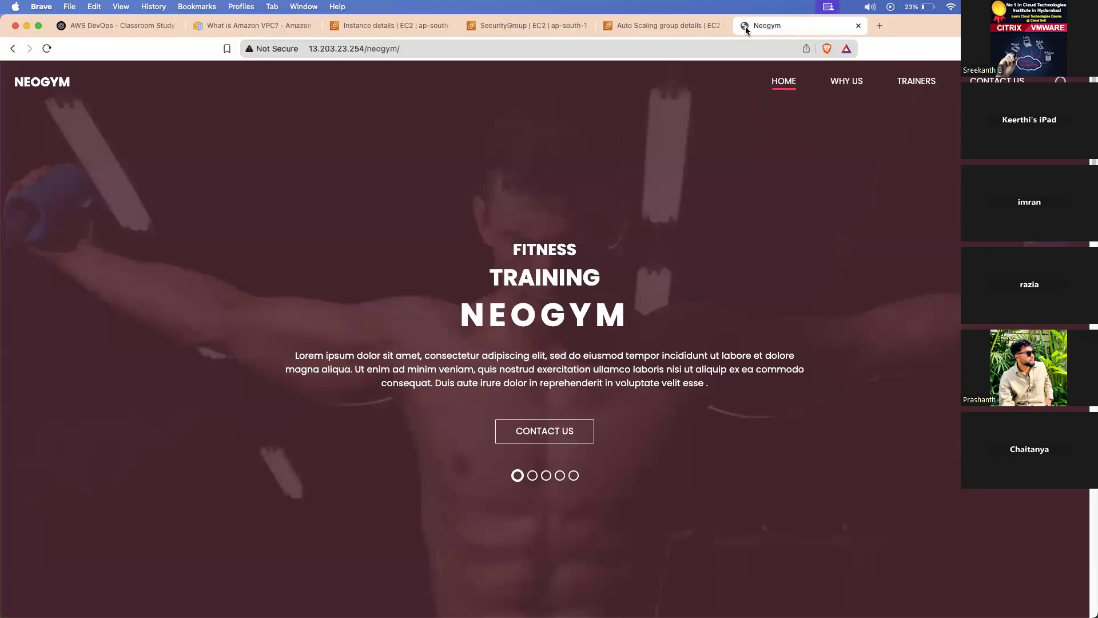
Copy the Neogym page's URL.
right_click(379, 36)
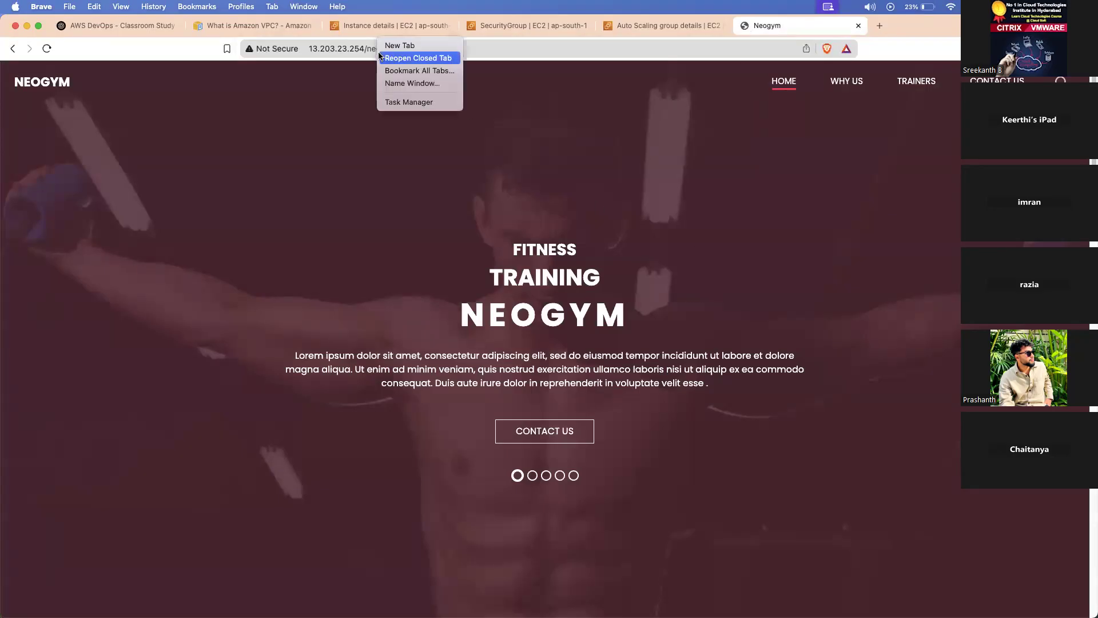
right_click(335, 49)
left_click(352, 123)
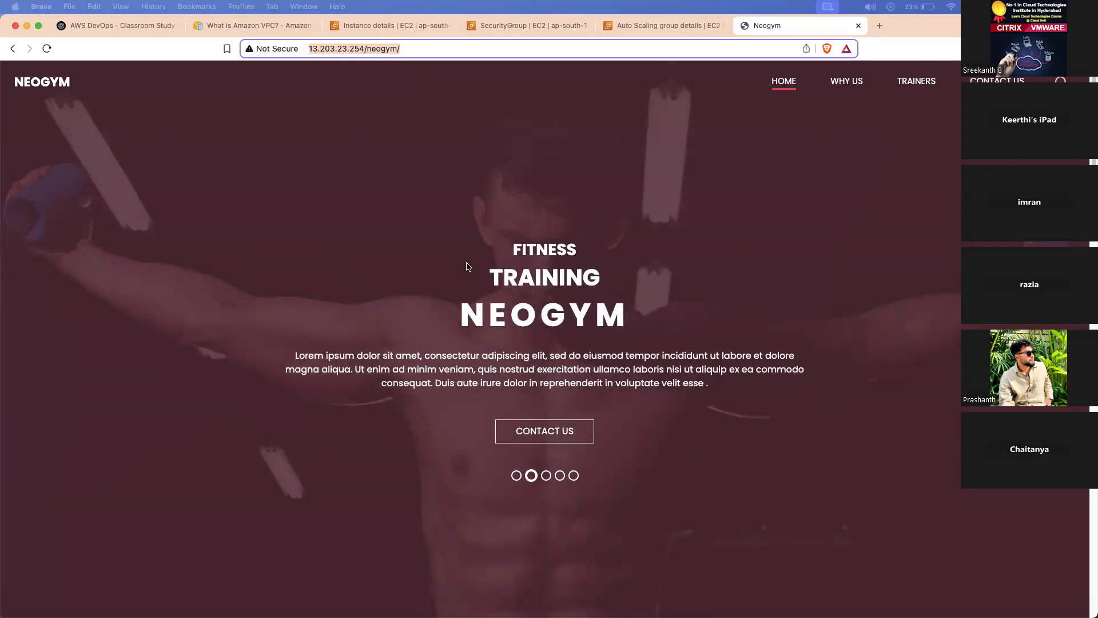
Return to the instance's details page, then switch to Terminal and clear its screen.
left_click(664, 25)
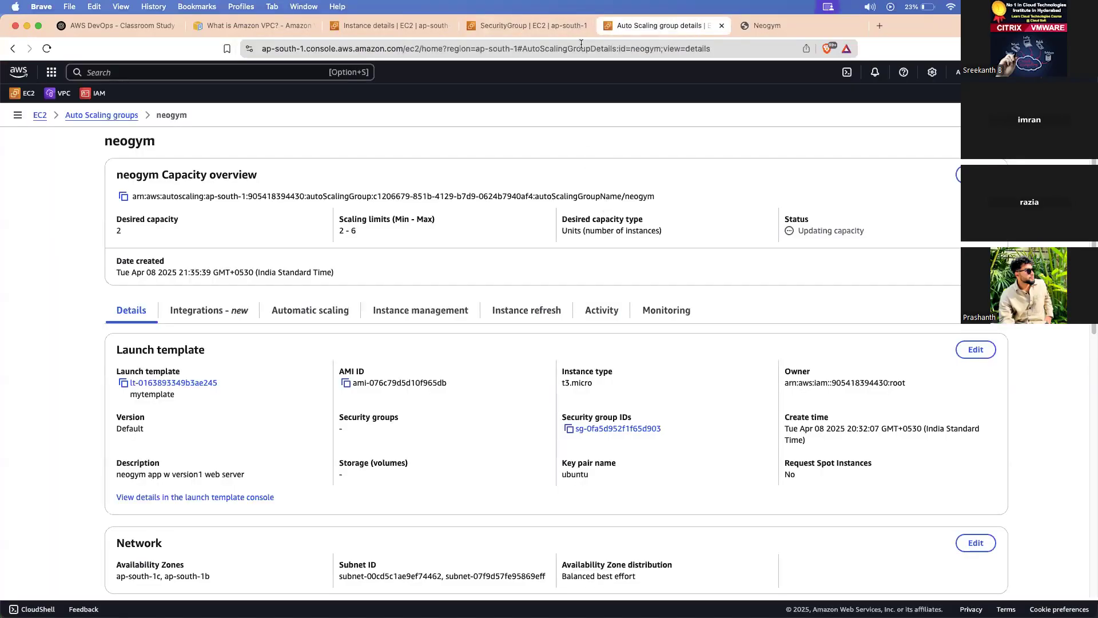
left_click(509, 22)
left_click(420, 25)
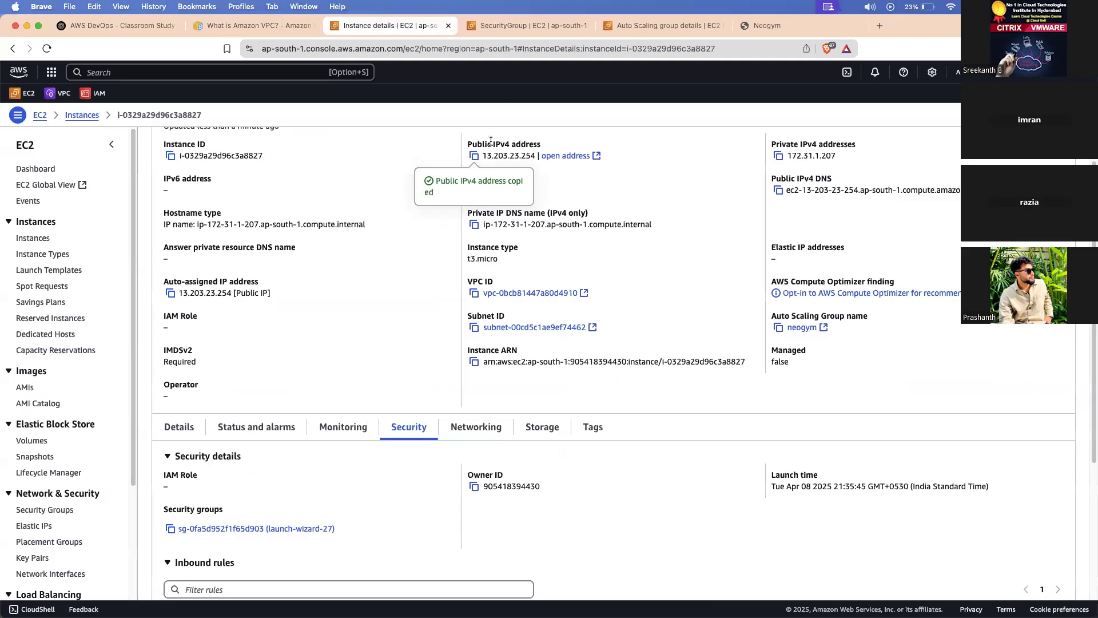
key("ctrl+Up")
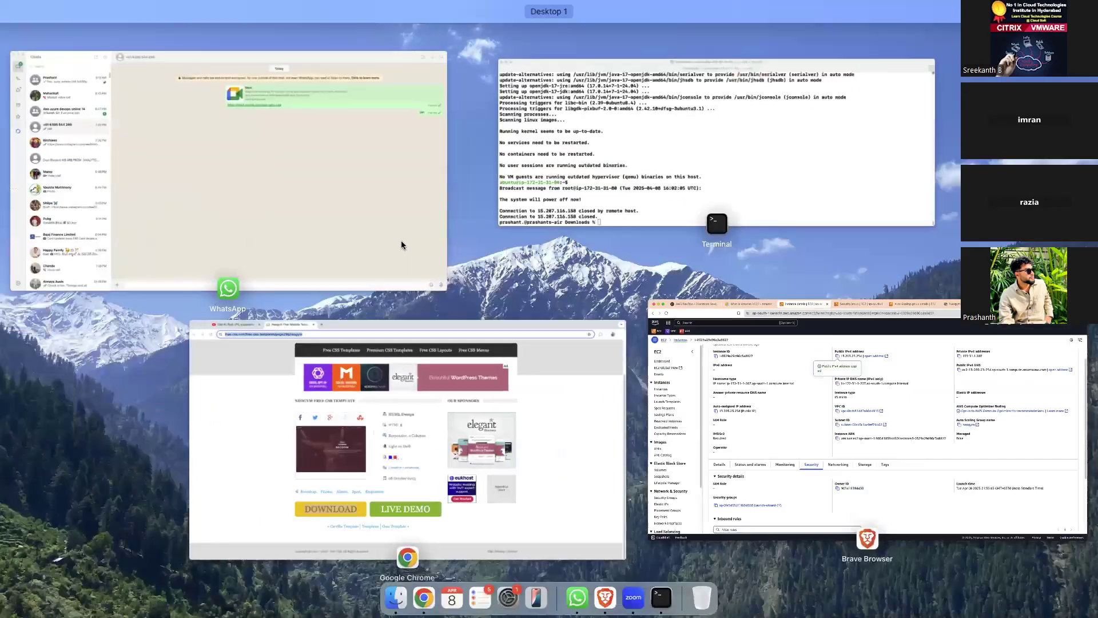
left_click(598, 150)
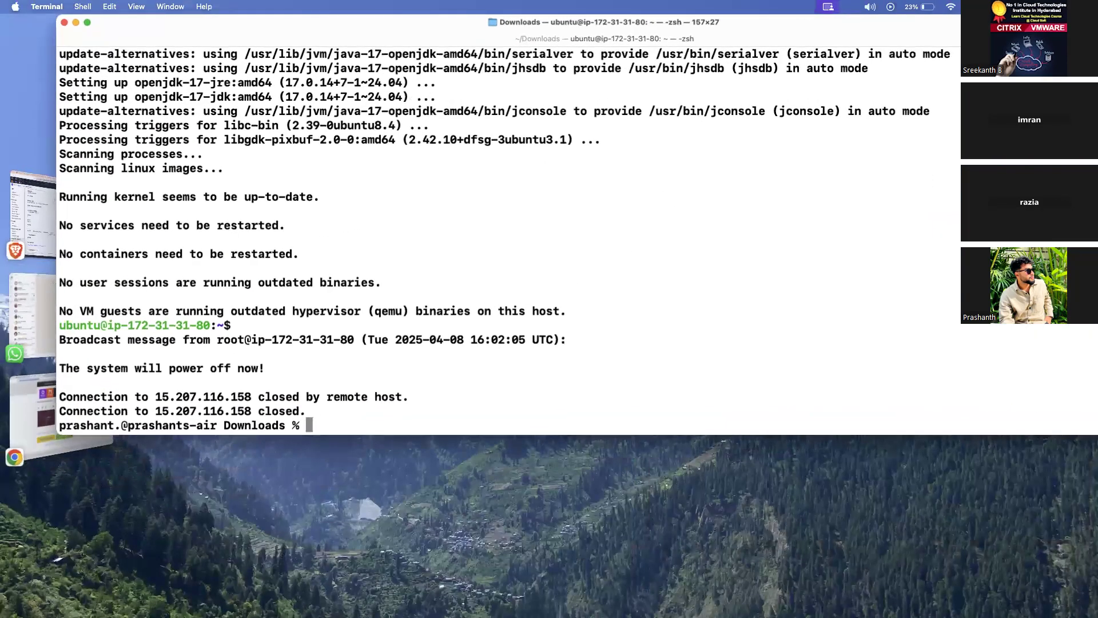
type("clear")
key("Return")
key("super+v")
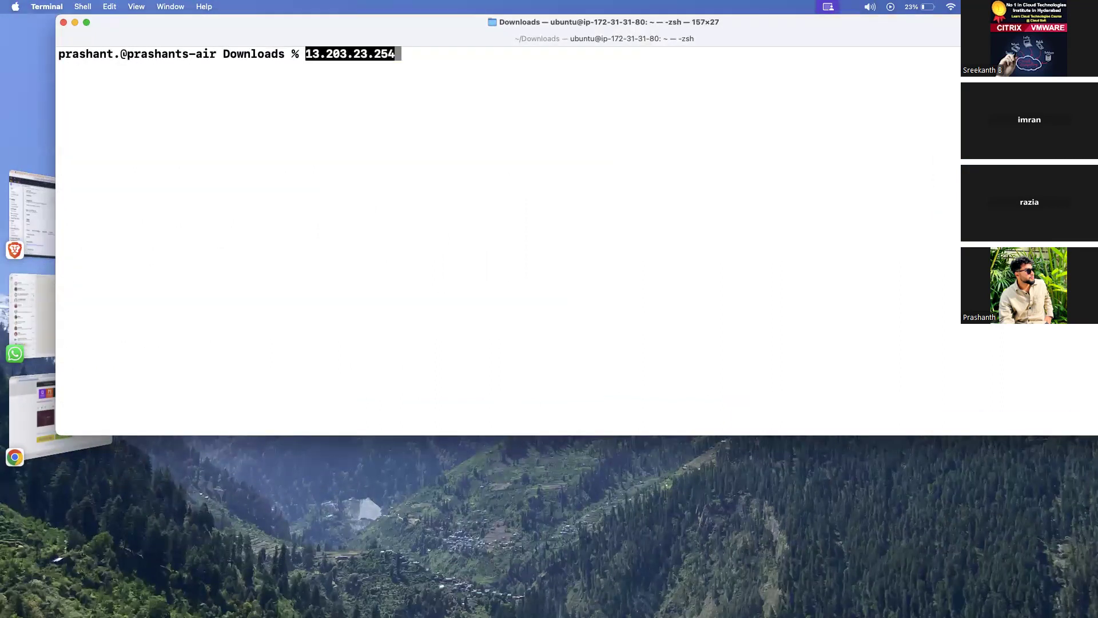
key("BackSpace")
key("BackSpace")
key("BackSpace")
key("BackSpace")
key("BackSpace")
key("BackSpace")
key("BackSpace")
key("BackSpace")
key("BackSpace")
key("BackSpace")
key("BackSpace")
key("BackSpace")
key("BackSpace")
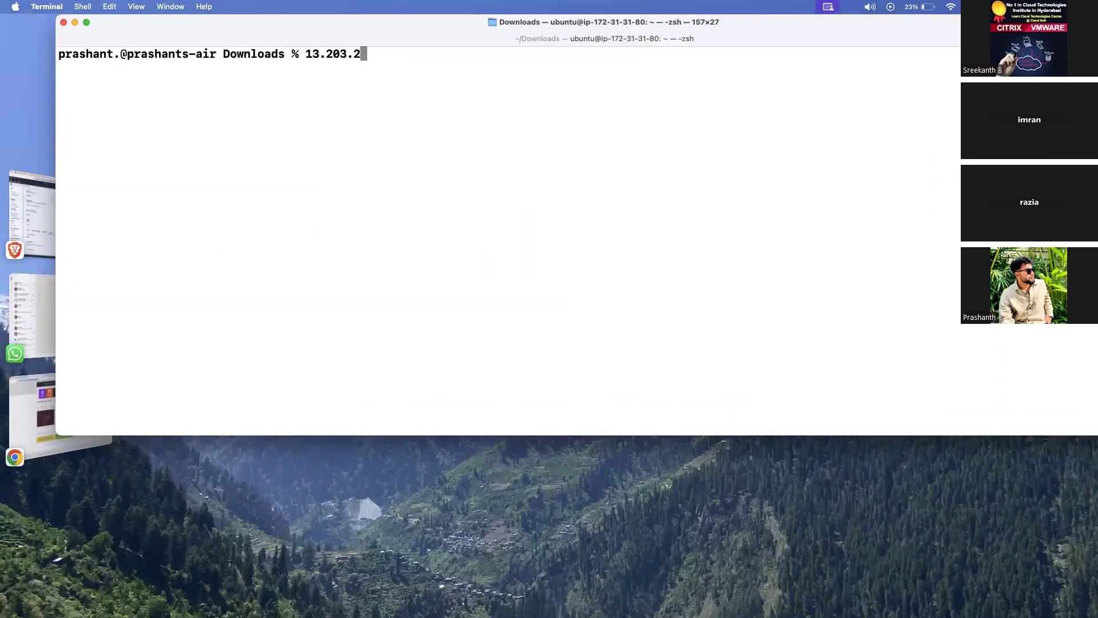
type("ssh -i ubuntu")
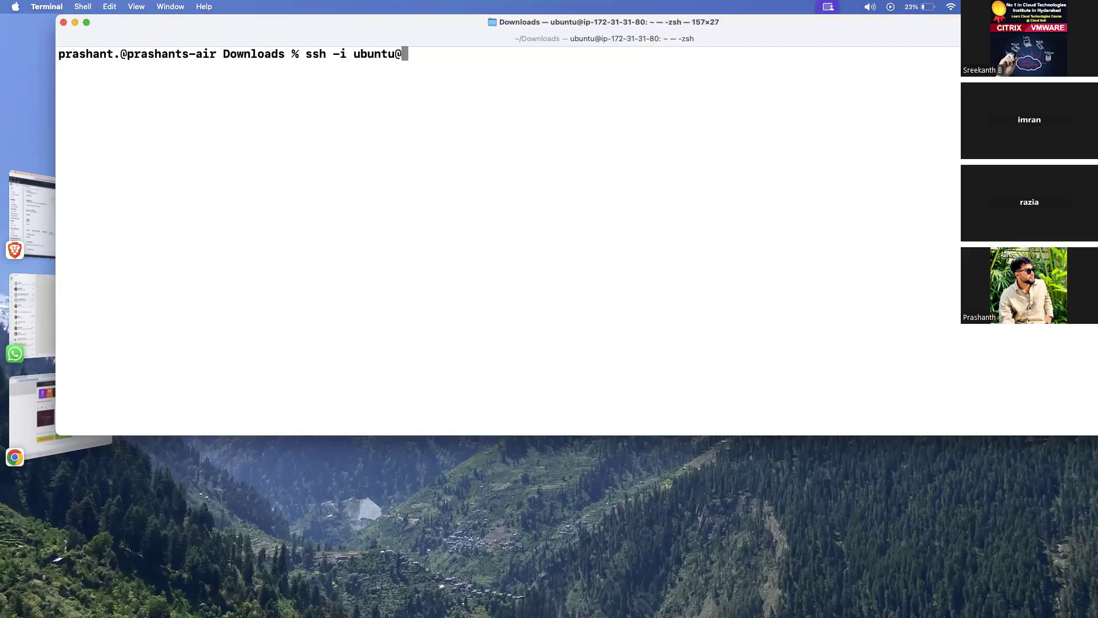
type(".pm")
key("BackSpace")
type("em ubuntu@")
key("super+v")
key("Return")
type("yes")
key("Return")
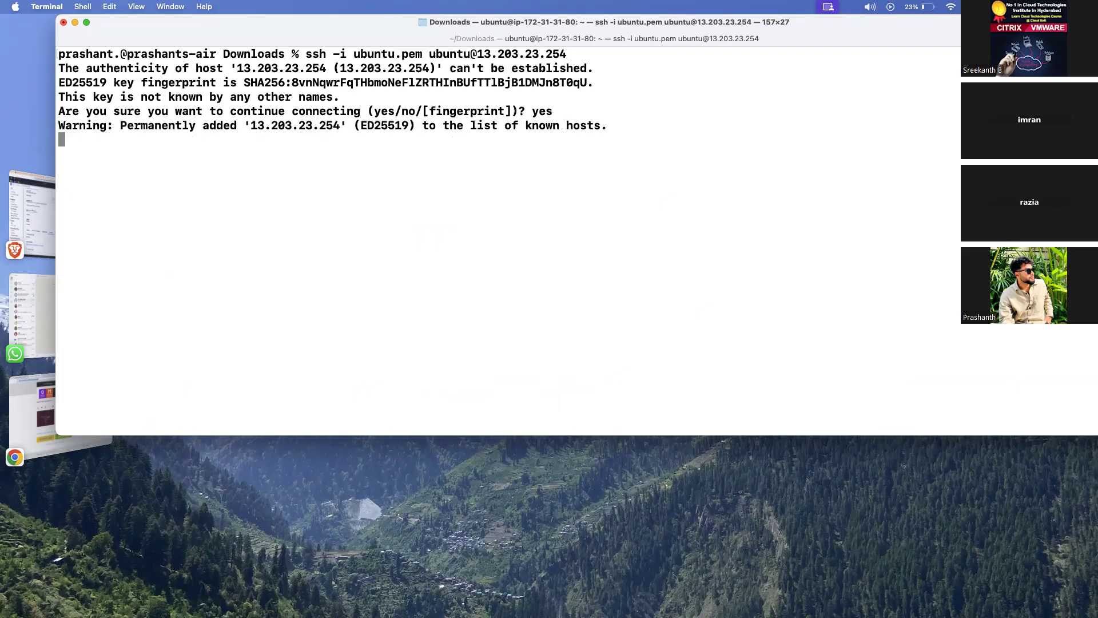
type("clear")
key("Return")
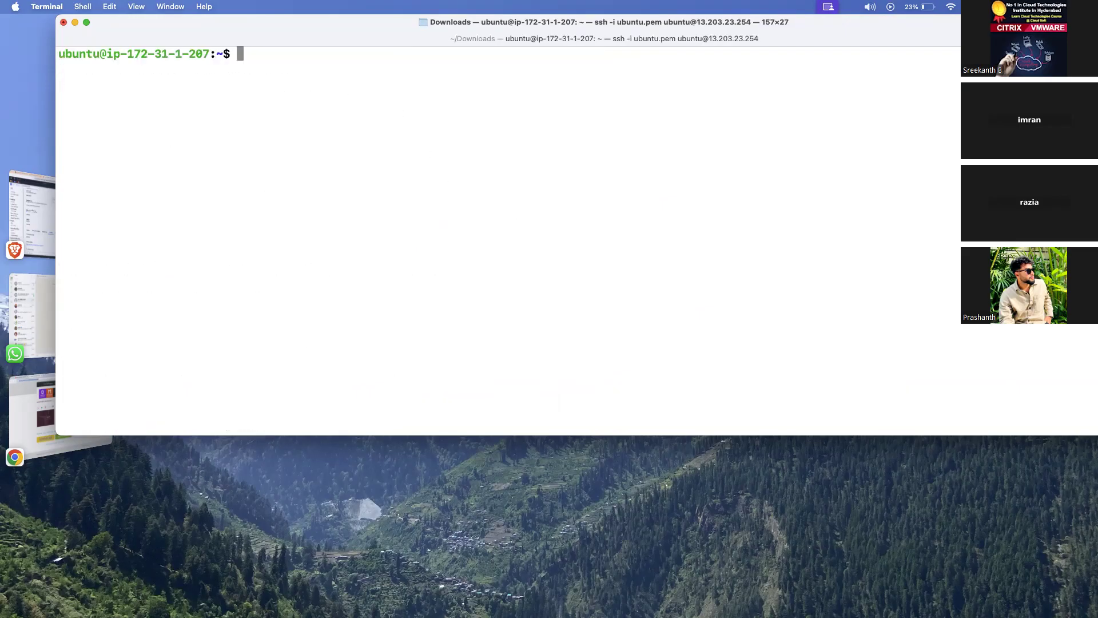
Update the instance's package lists with sudo apt update.
type("suf")
key("BackSpace")
type("do apt update")
key("Return")
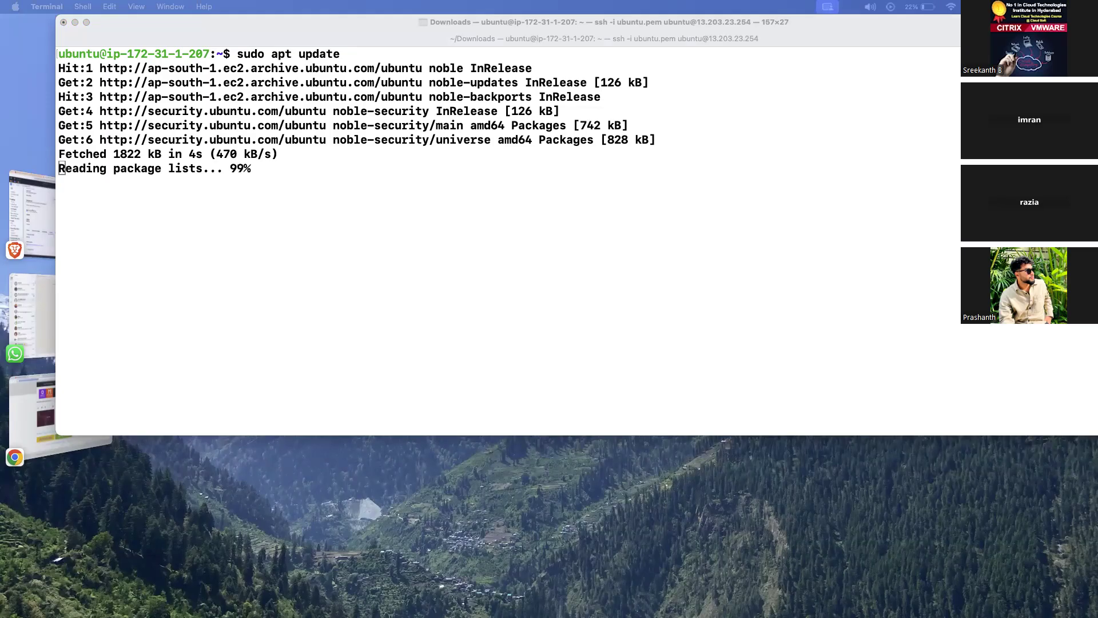
Install the stress package with sudo apt install stress and display its usage help.
left_click(267, 279)
type("sudo apt install stee")
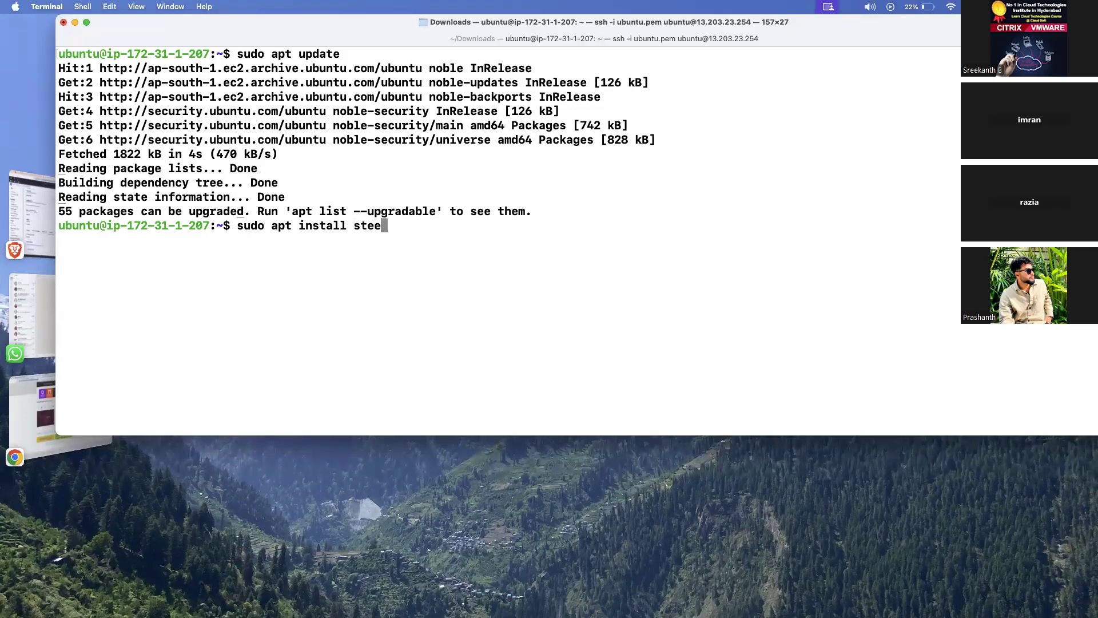
key("BackSpace")
key("BackSpace")
type("ress")
key("Return")
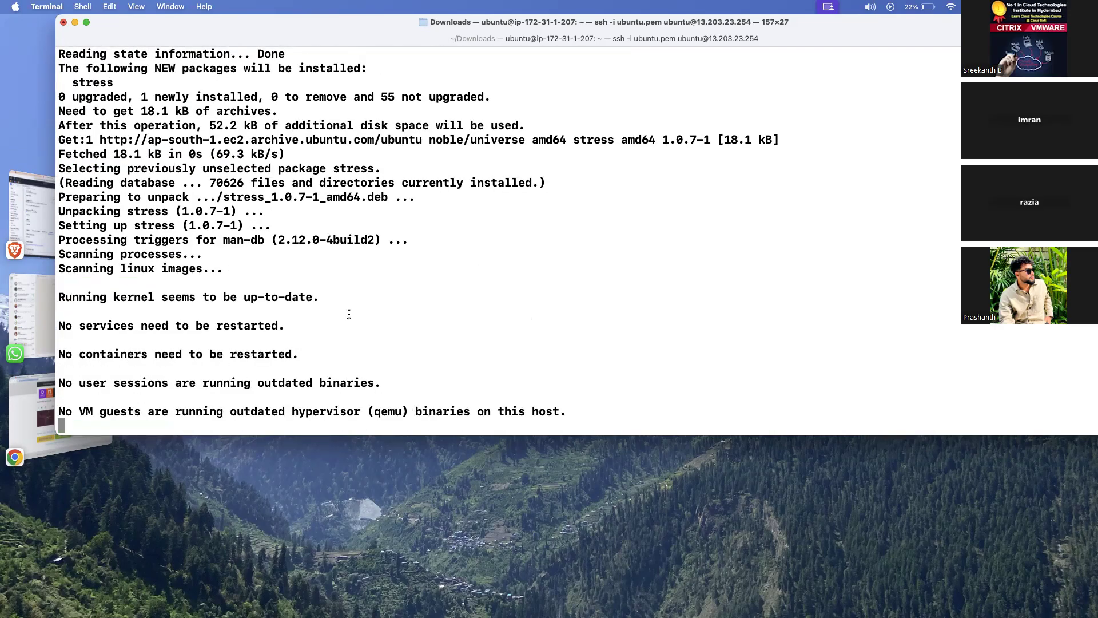
type("stress")
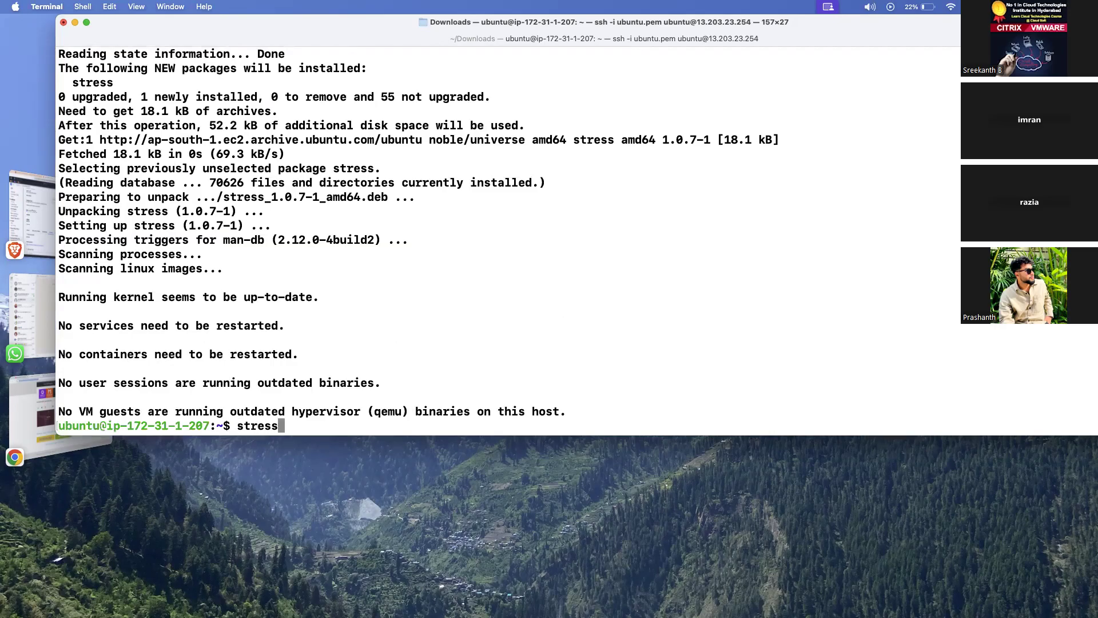
key("Return")
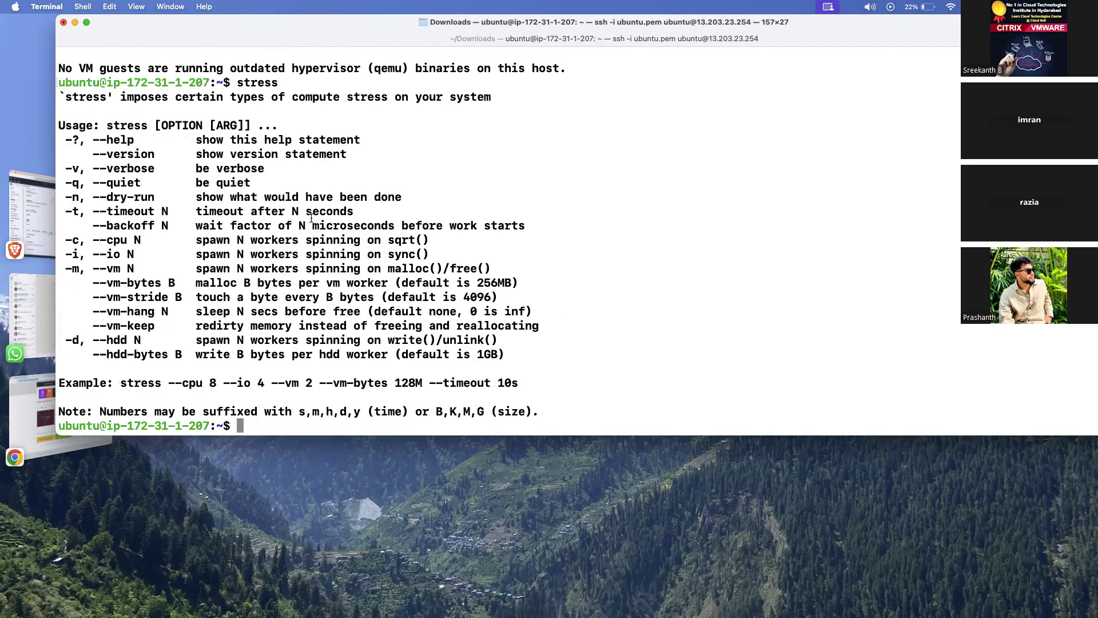
Start a CPU load on the instance with stress --cpu 2 --timeout 180.
type("stress -C")
type("PU")
key("BackSpace")
key("BackSpace")
key("BackSpace")
type("-CPU")
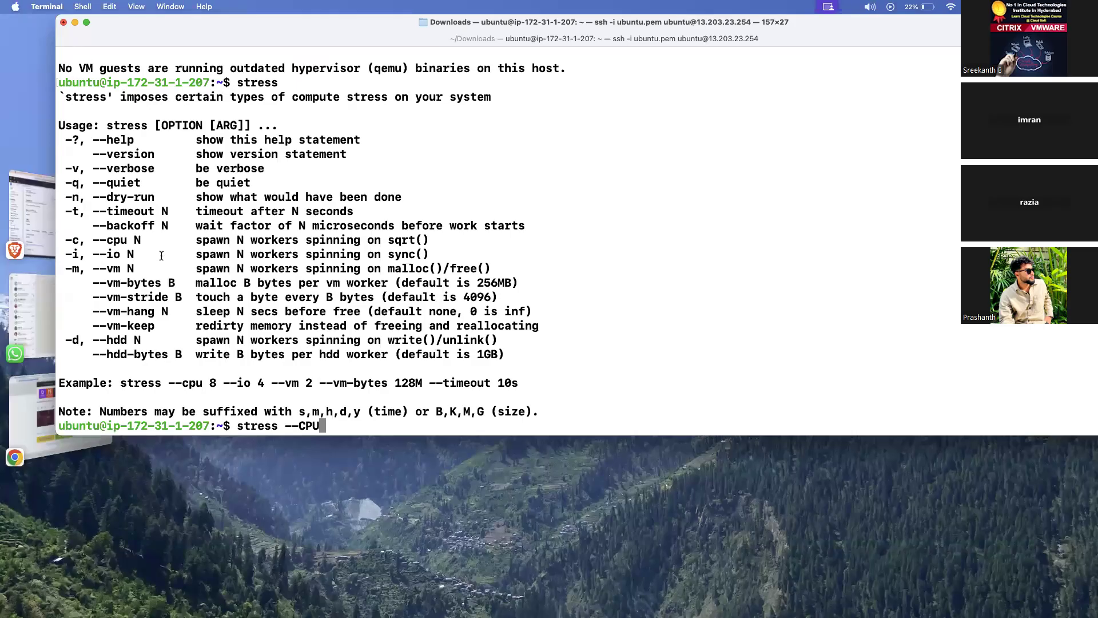
key("BackSpace")
key("BackSpace")
key("BackSpace")
type("cpu")
type(" --cp")
key("BackSpace")
key("BackSpace")
key("BackSpace")
key("BackSpace")
key("BackSpace")
type("2")
key("BackSpace")
type("2 --tim")
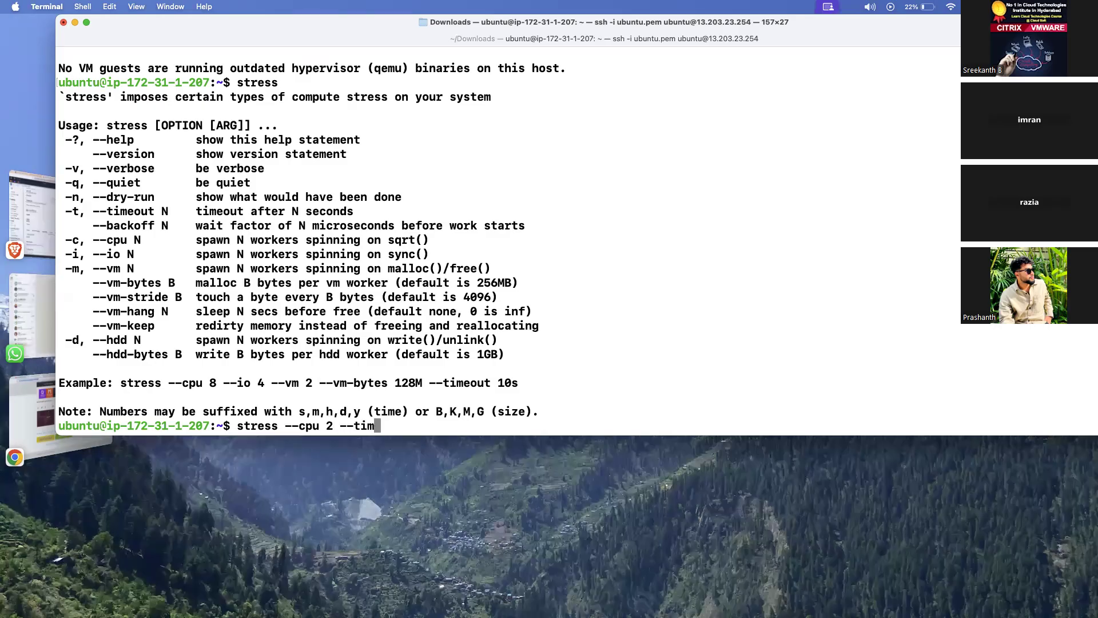
type("eout 180")
key("Return")
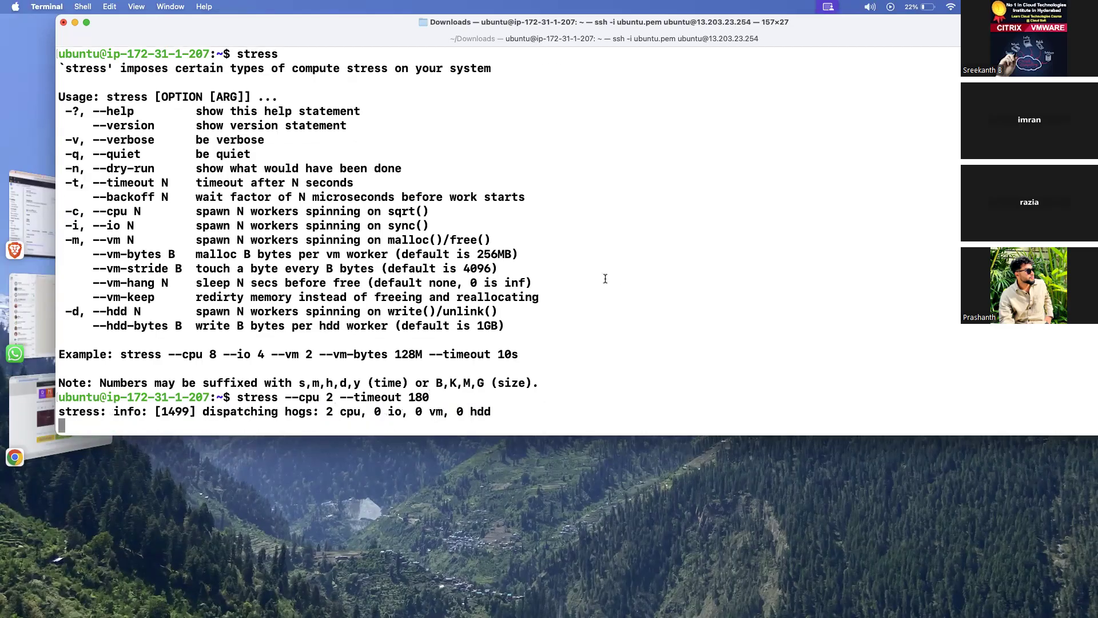
Highlight the dispatch line of the running stress test and its CPU worker entry.
left_click_drag(150, 412, 460, 405)
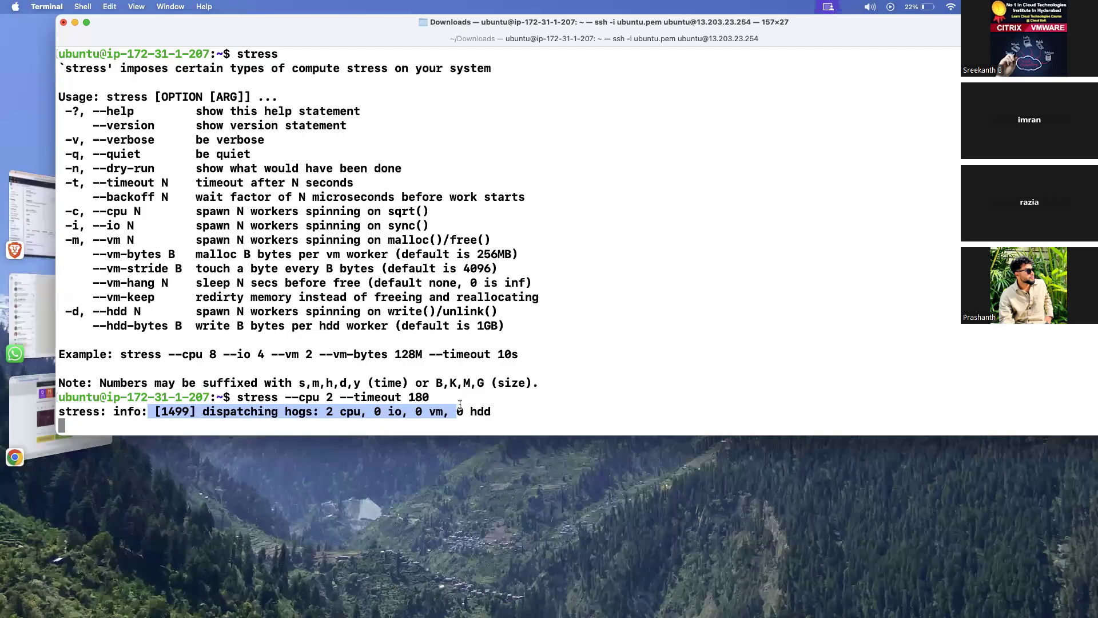
left_click(327, 411)
left_click_drag(326, 412, 360, 411)
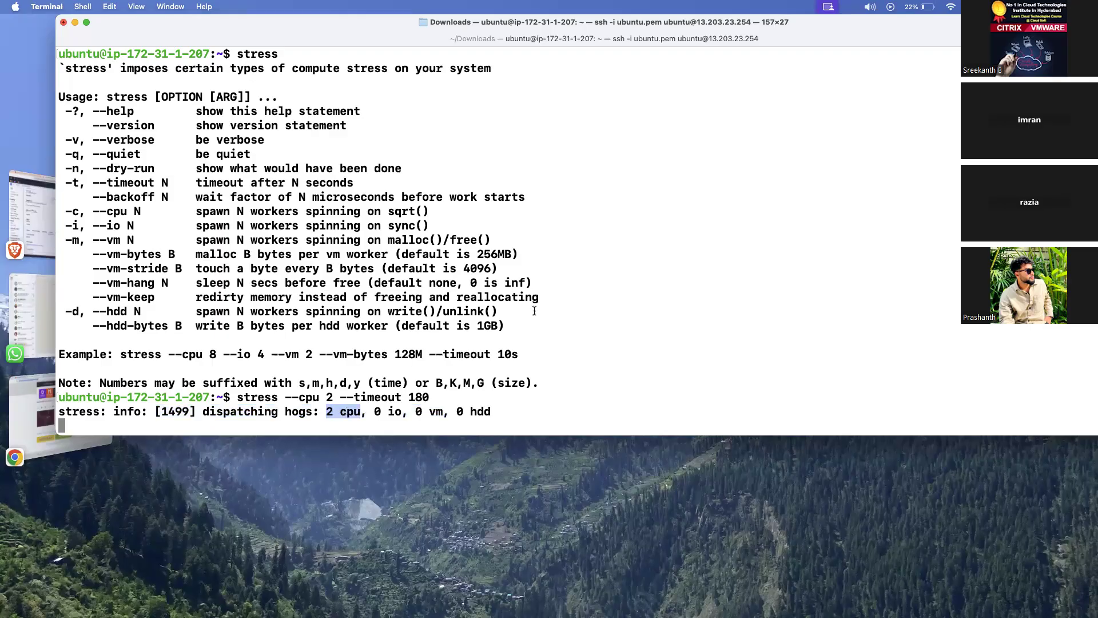
Switch back to the Brave browser and return from the instance's details to the EC2 instances list.
key("ctrl+Up")
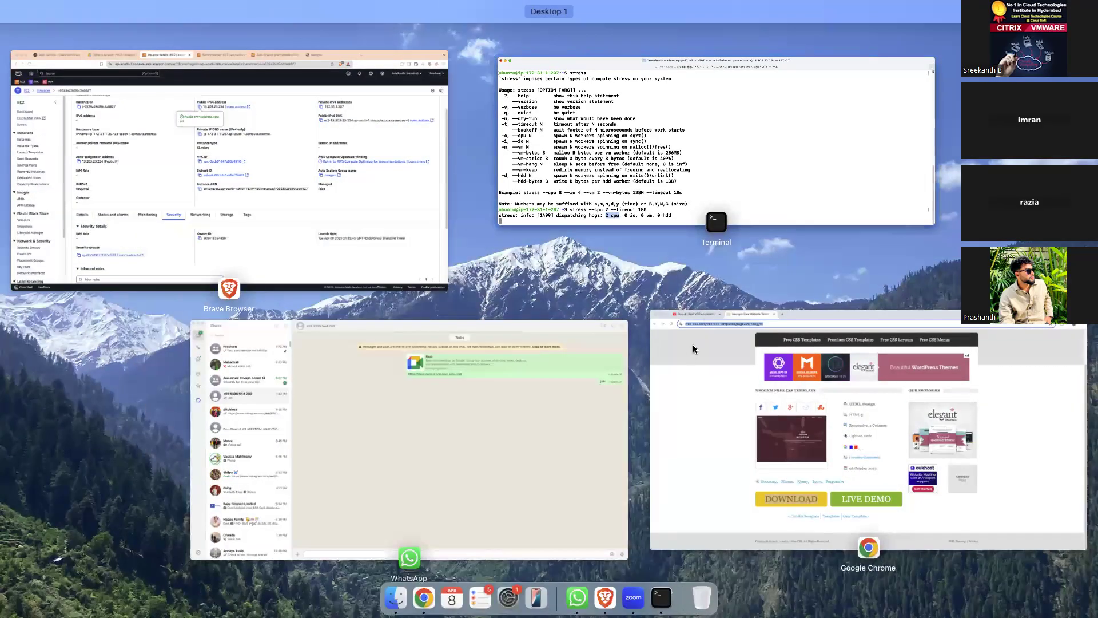
left_click(693, 348)
key("ctrl+Up")
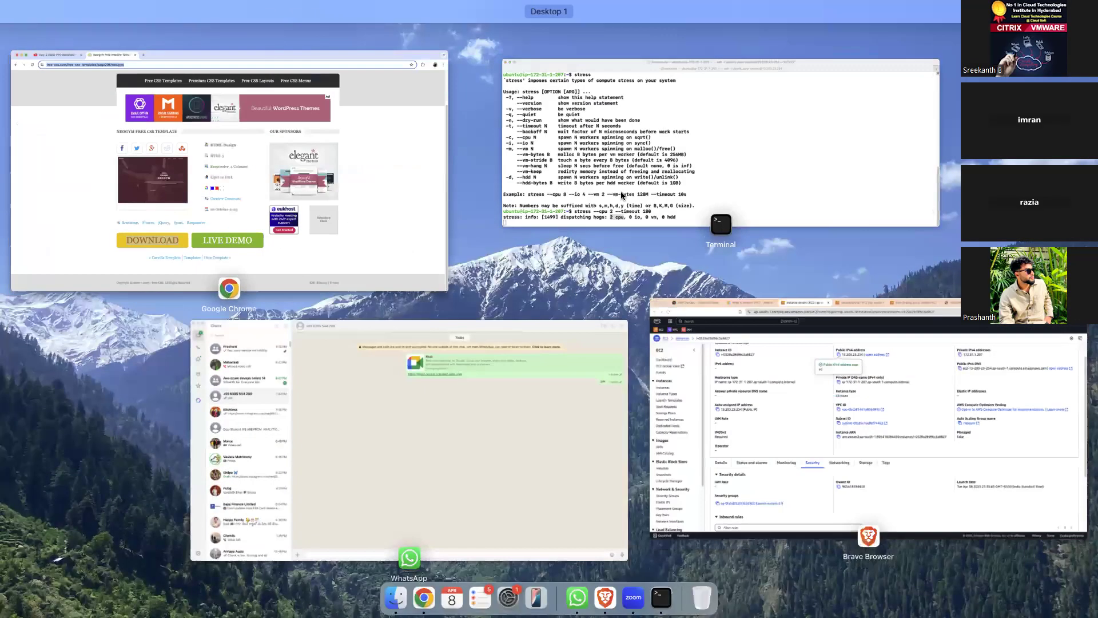
left_click(801, 400)
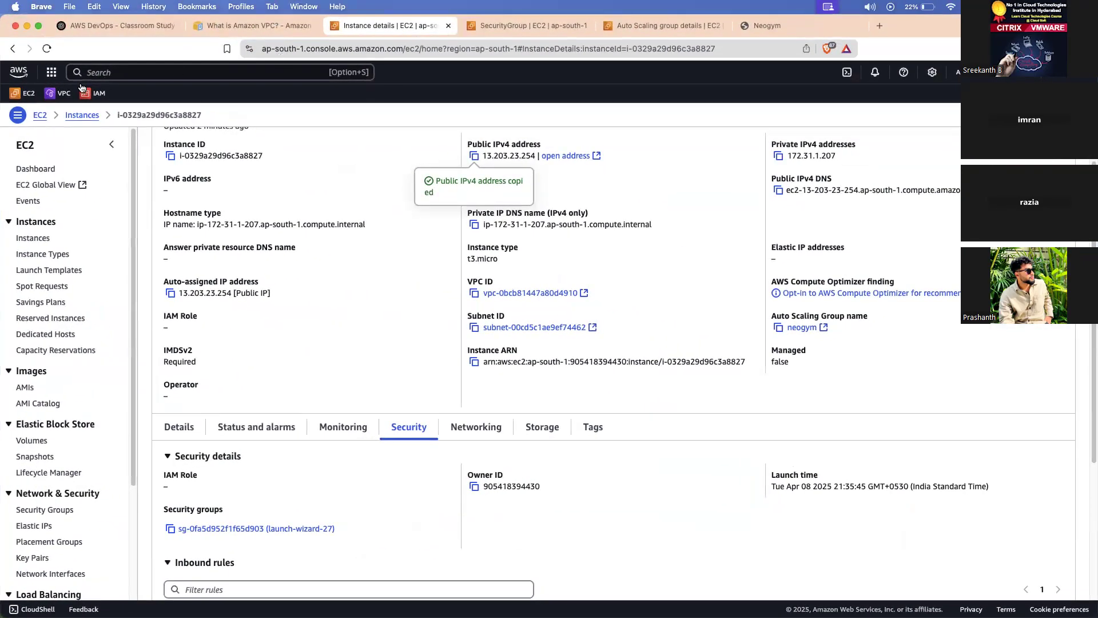
left_click(82, 115)
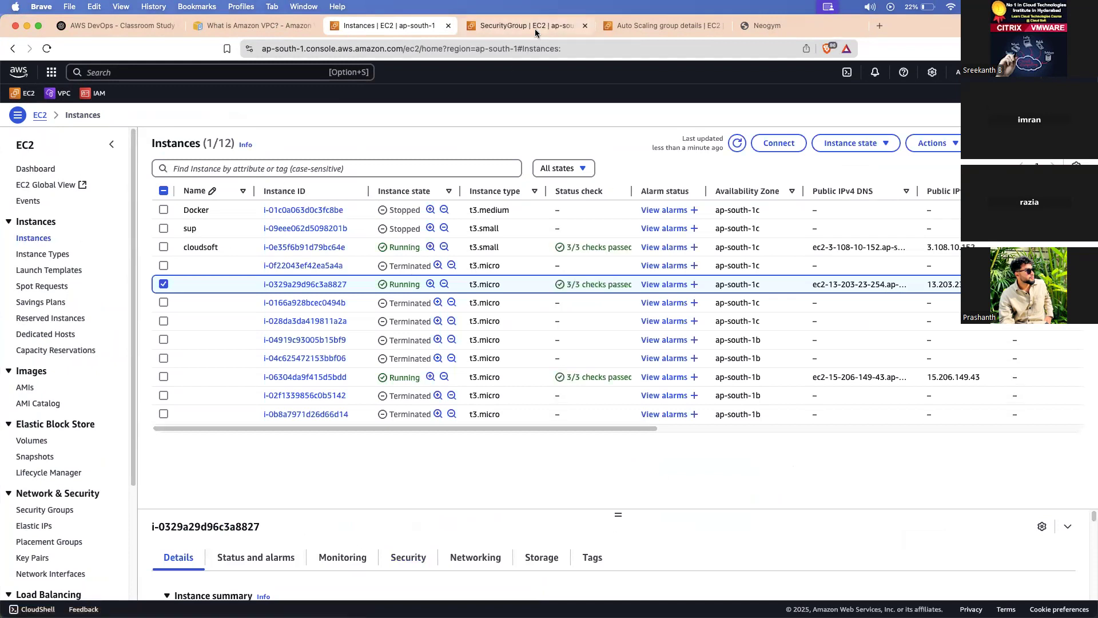
Open the details of instance i-06304da9f415d5bdd, copy its public IPv4 address and switch to the Terminal.
left_click(324, 378)
left_click(473, 207)
key("ctrl+Up")
left_click(572, 115)
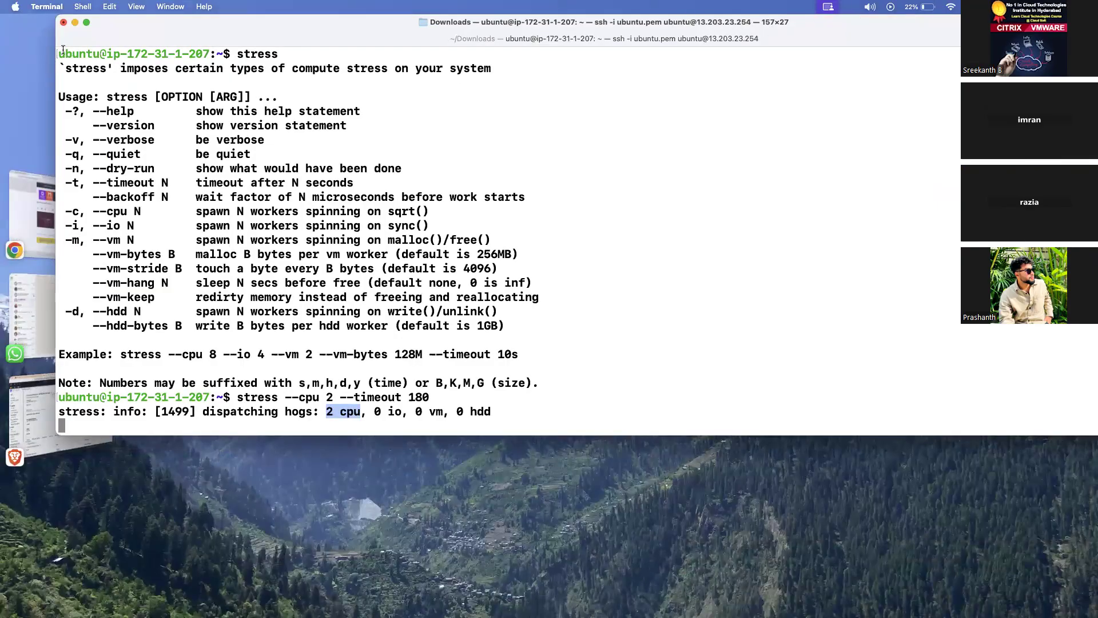
Open a new, enlarged terminal window and change to the Downloads directory.
key("super+n")
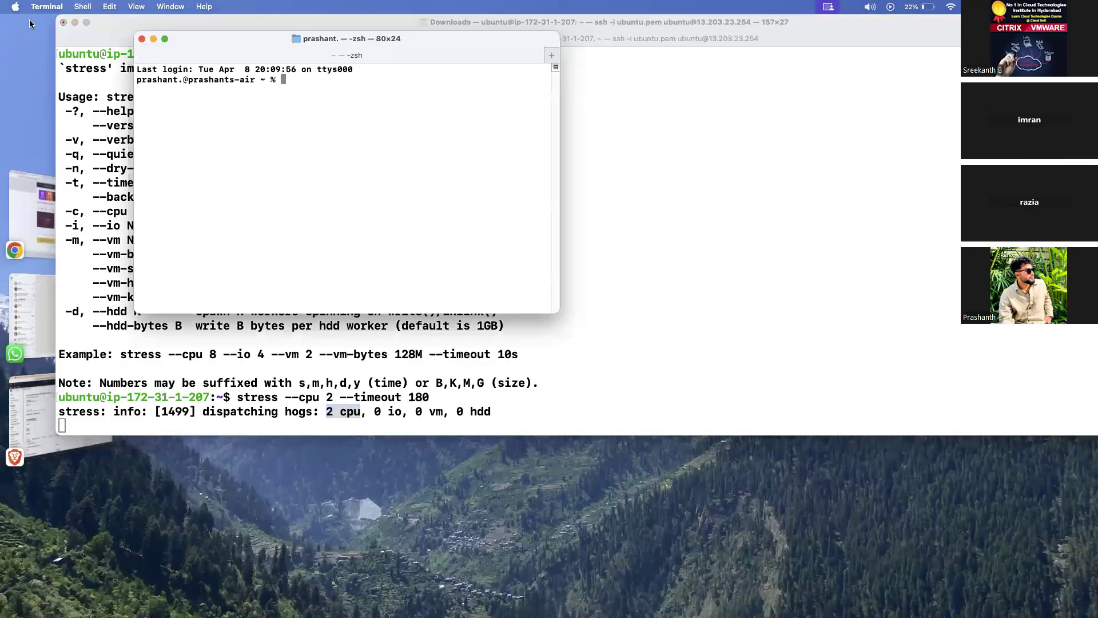
left_click_drag(559, 304, 1028, 394)
type("cd Downloads")
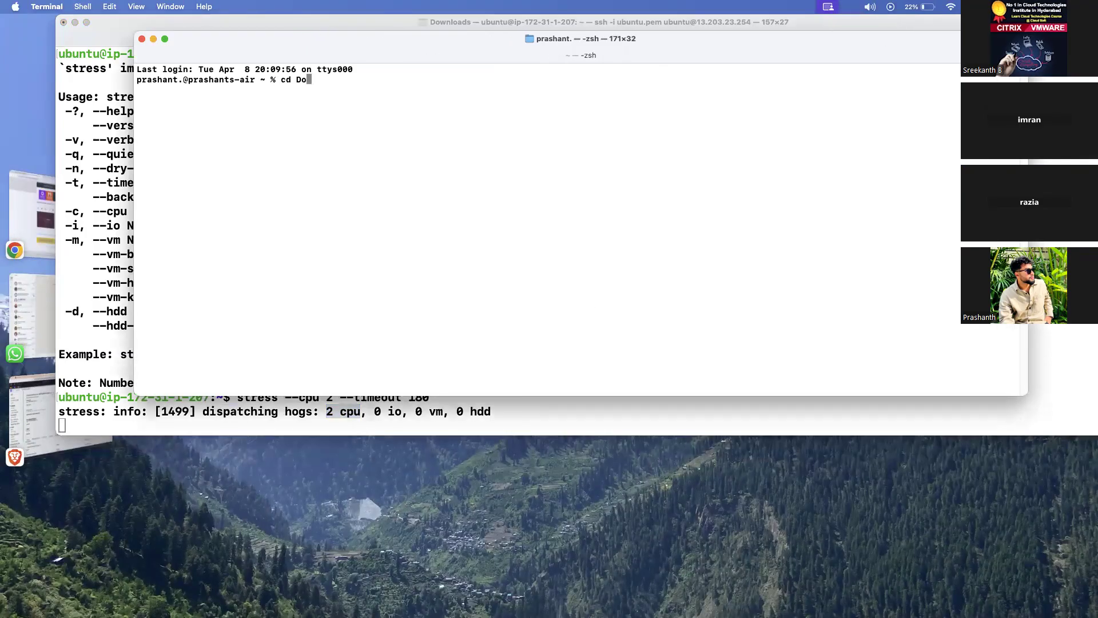
key("Return")
type("clear")
key("Up")
key("Up")
key("Up")
key("Up")
key("Up")
key("Up")
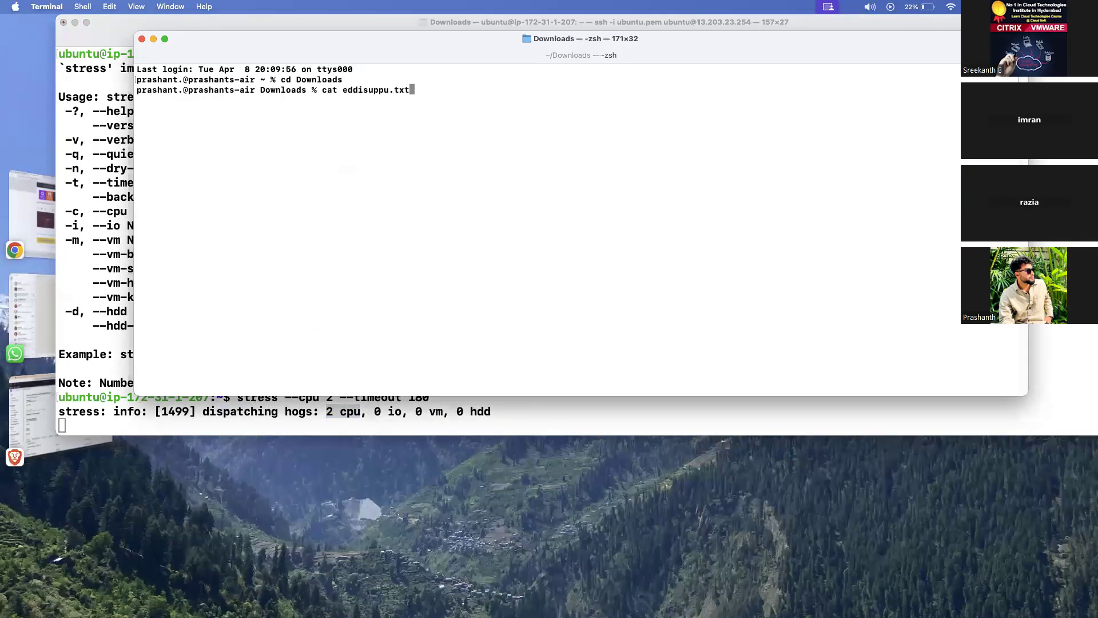
key("Up")
key("Up")
key("Up")
key("Up")
key("Up")
key("Up")
key("Up")
key("Up")
key("Down")
key("BackSpace")
key("BackSpace")
key("BackSpace")
key("BackSpace")
key("BackSpace")
type("ssh -i ubuntu.pem ubuntu@")
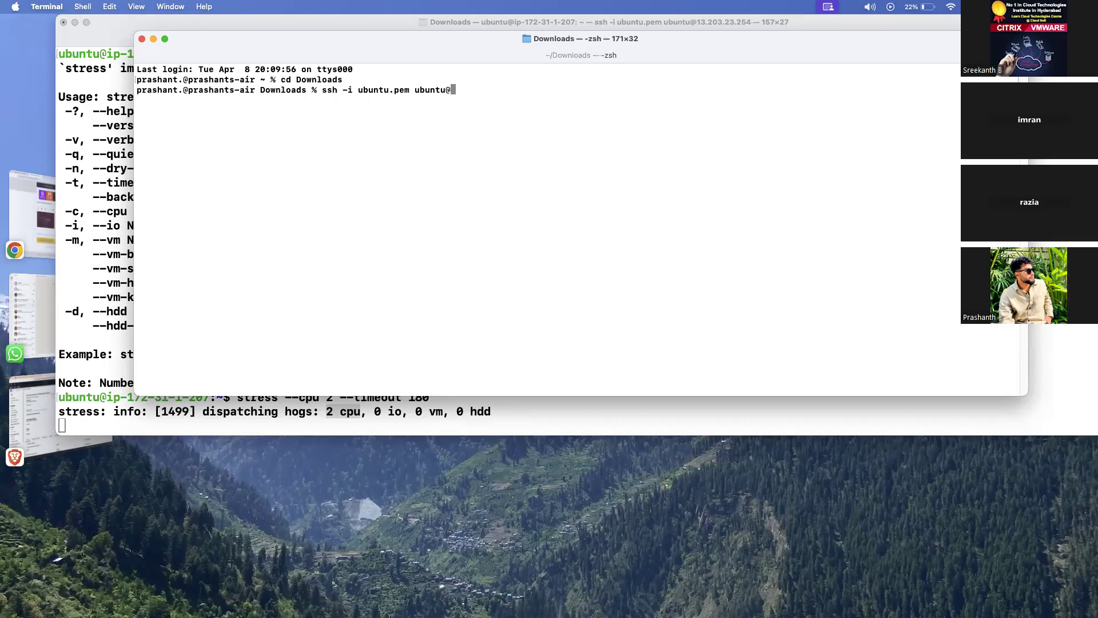
key("super+v")
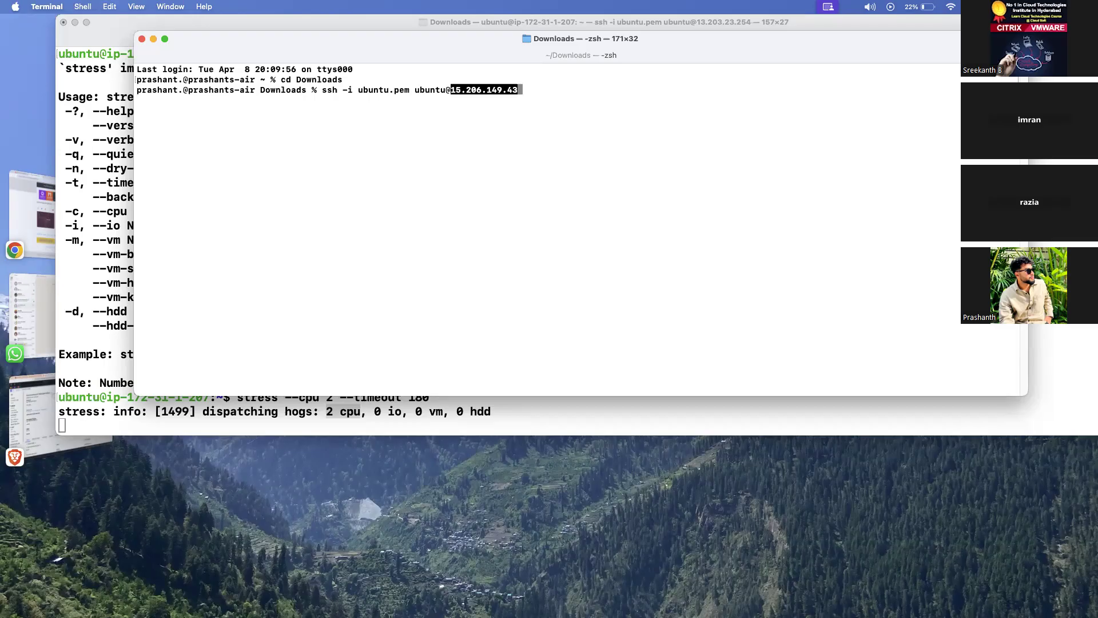
key("Return")
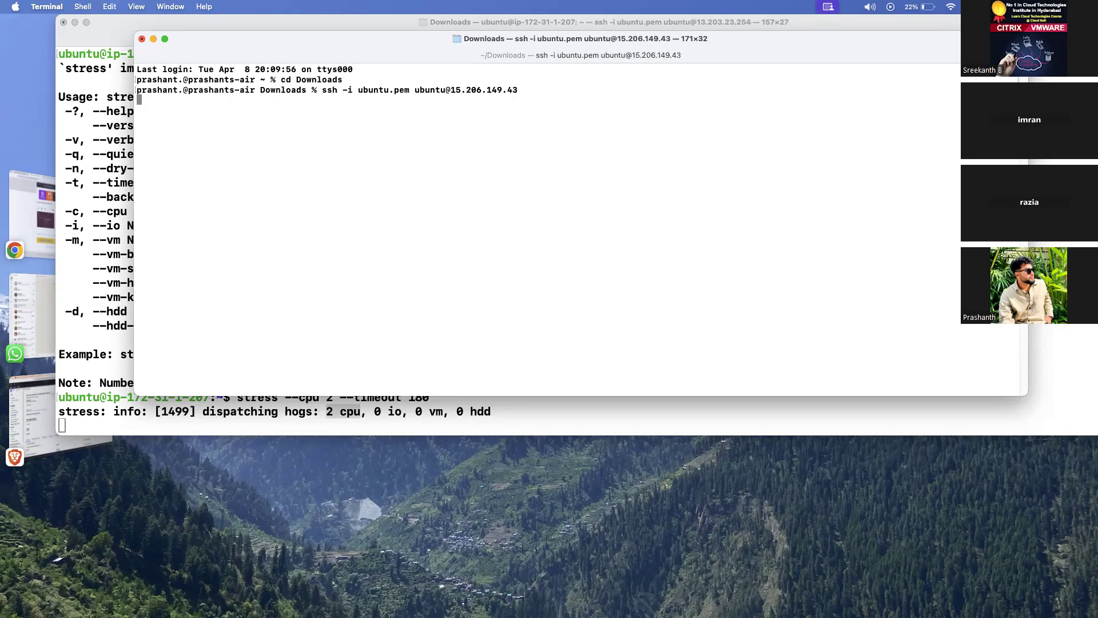
type("yes")
key("Return")
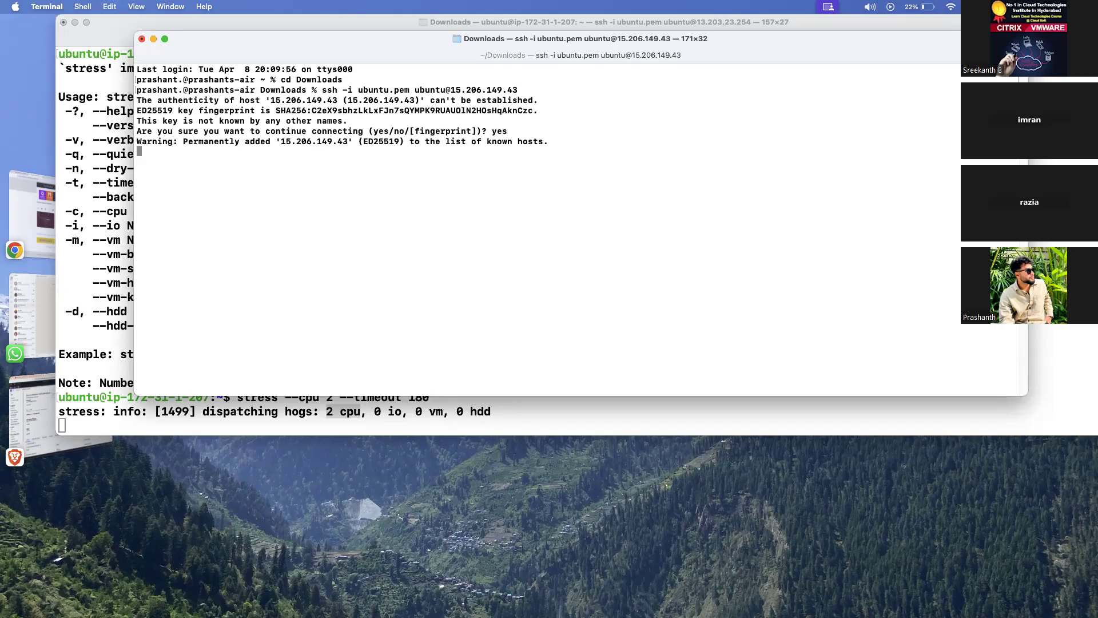
Clear the remote session's screen and refresh its package lists with sudo apt update.
type("clear")
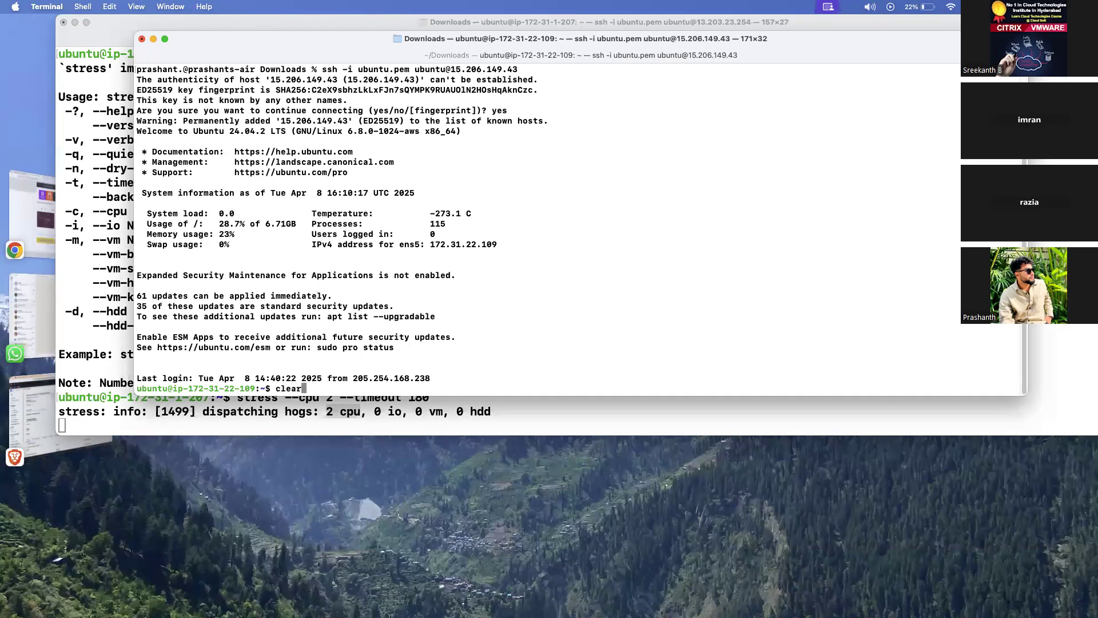
key("Return")
type("sudo apt in")
key("BackSpace")
key("BackSpace")
type("ins")
key("BackSpace")
key("BackSpace")
key("BackSpace")
type("update")
key("Return")
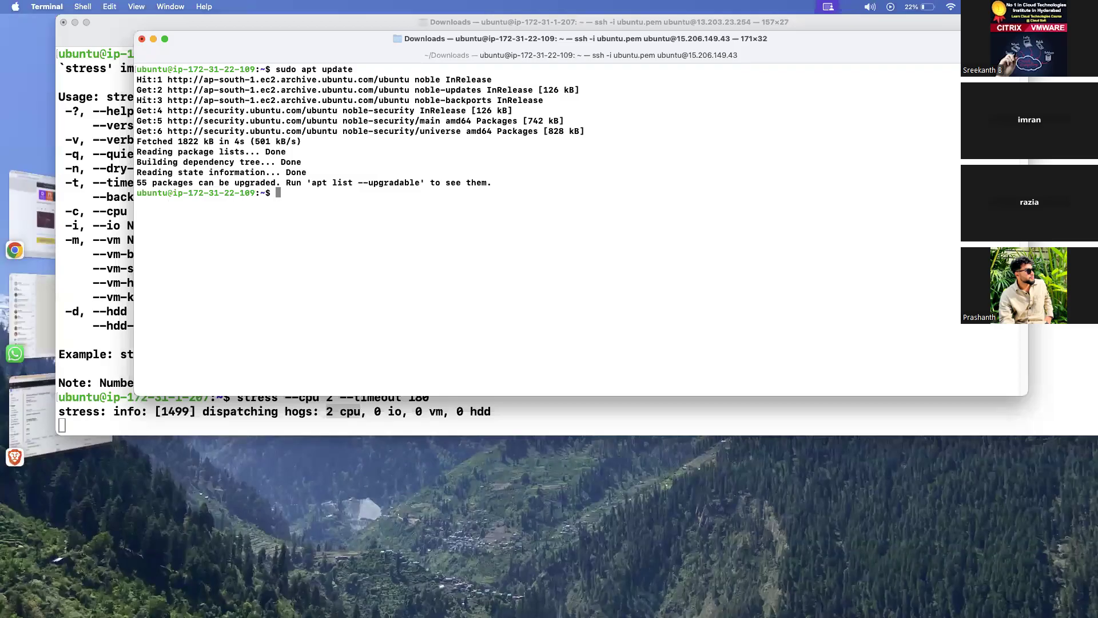
Install the stress package with sudo apt install stress and start a load with stress --cpu 2 --timeout 180.
type("sudo apt install stress")
key("Return")
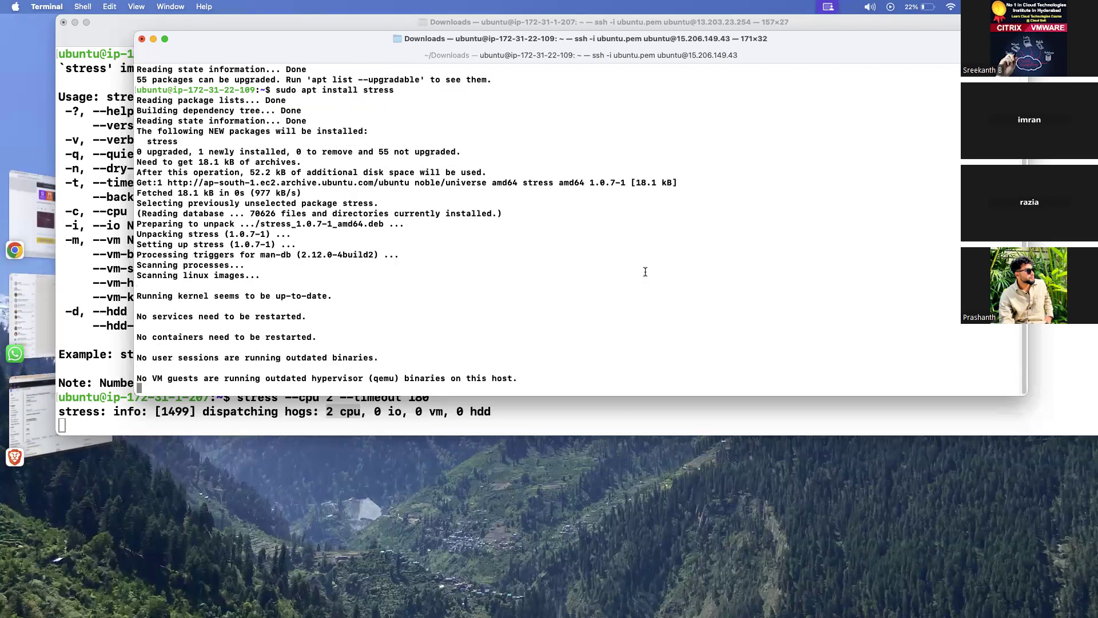
type("stress ")
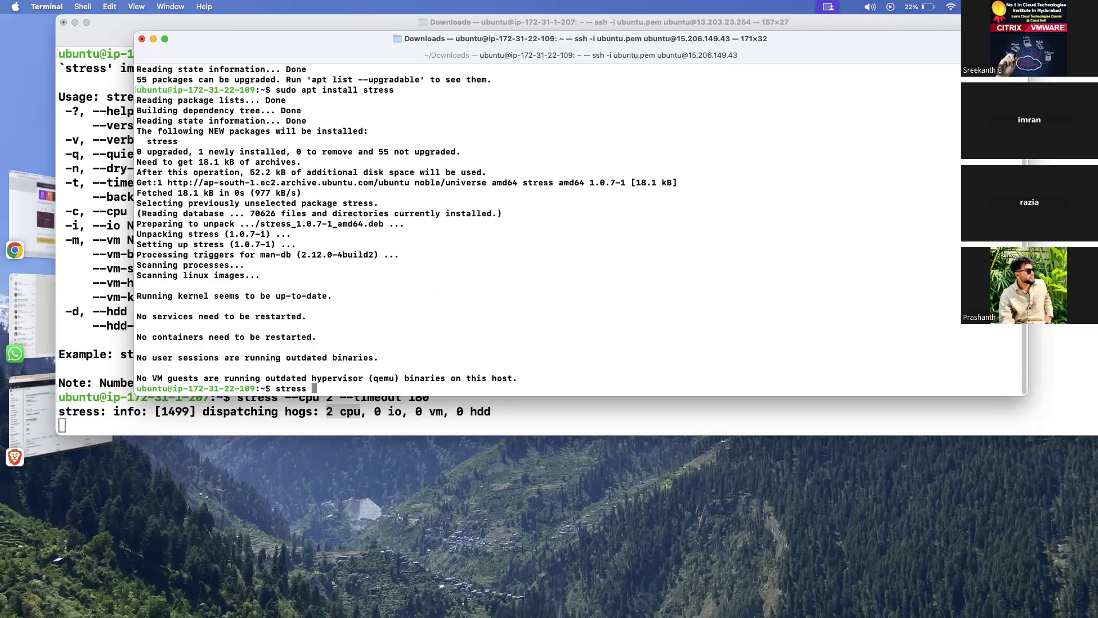
type("--cpu 2 --timeout 180")
key("Return")
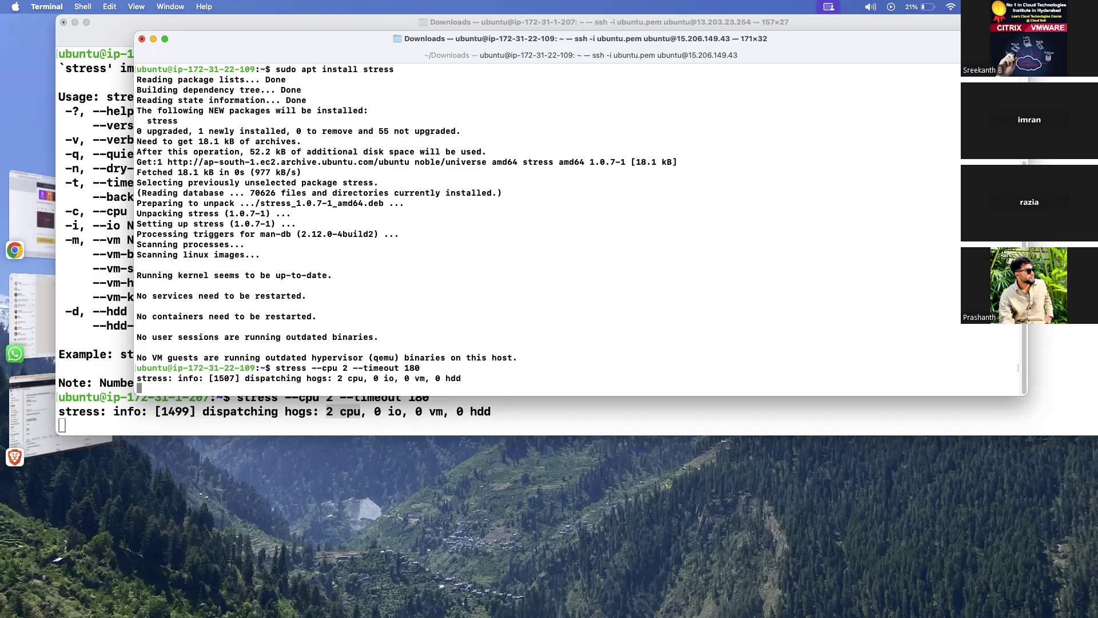
Switch to the Brave browser and view the neogym Auto Scaling group's instance management list, refreshing it.
key("ctrl+Up")
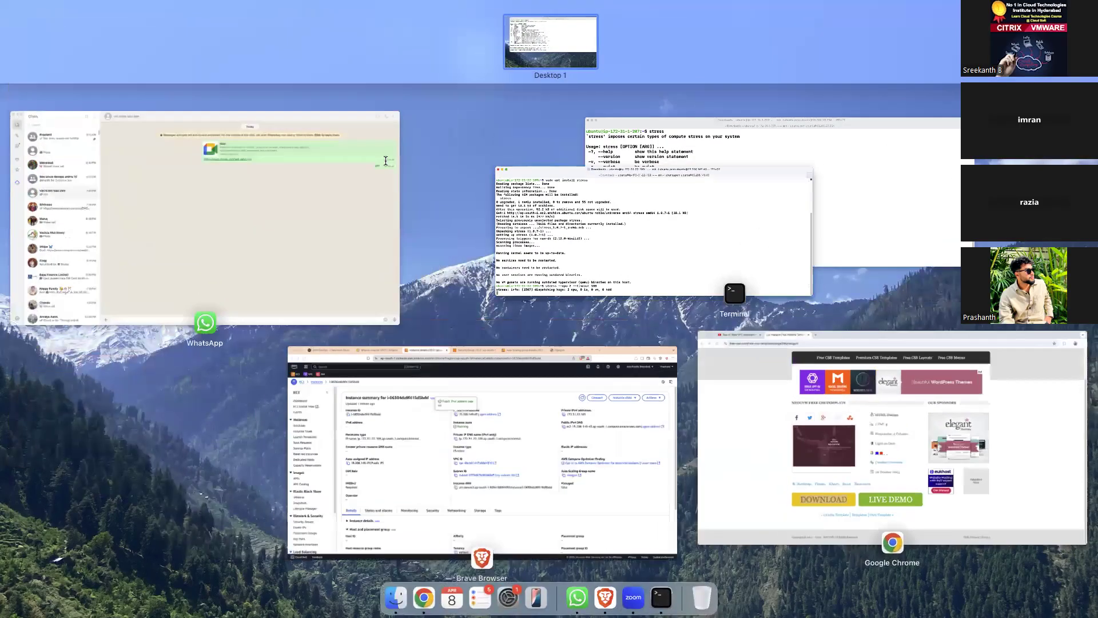
left_click(481, 434)
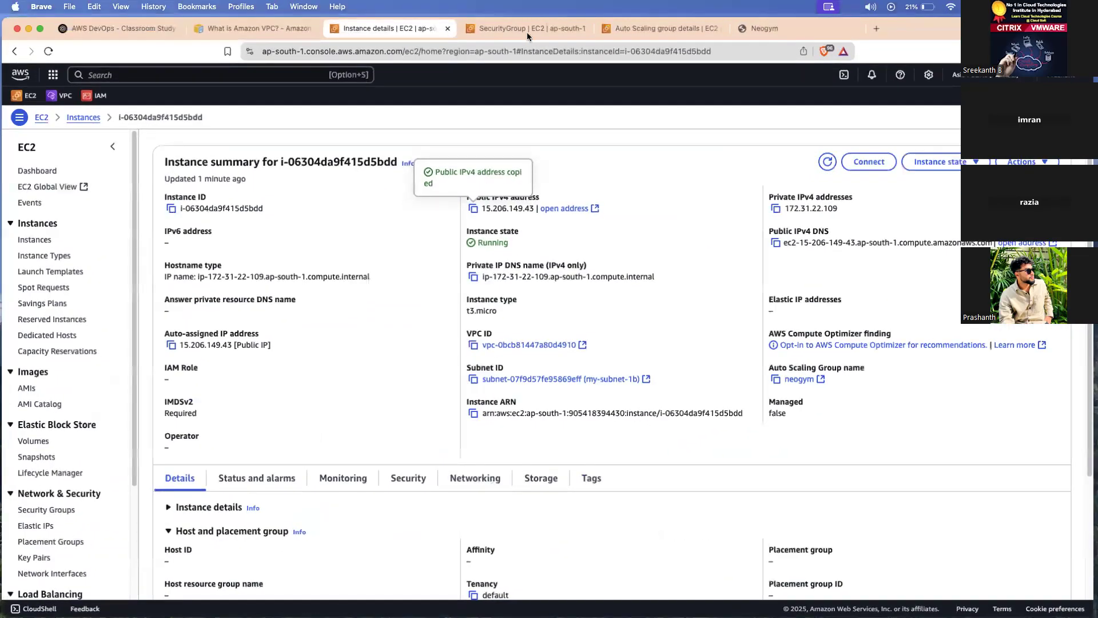
left_click(532, 26)
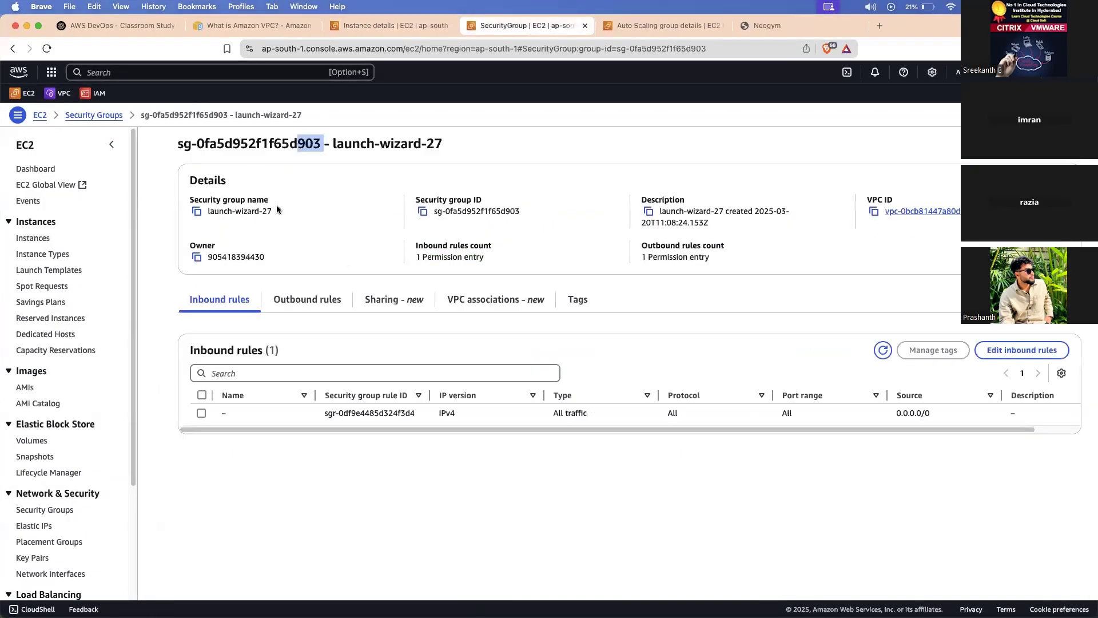
left_click(634, 27)
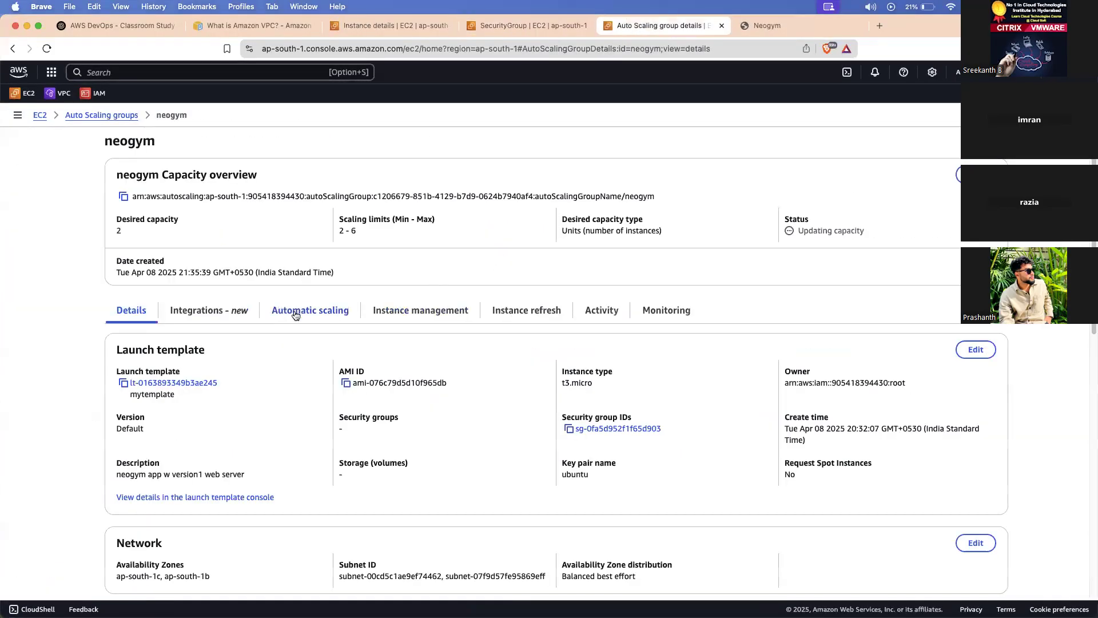
left_click(453, 310)
scroll(453, 310, "down", 1)
left_click(918, 320)
left_click(918, 319)
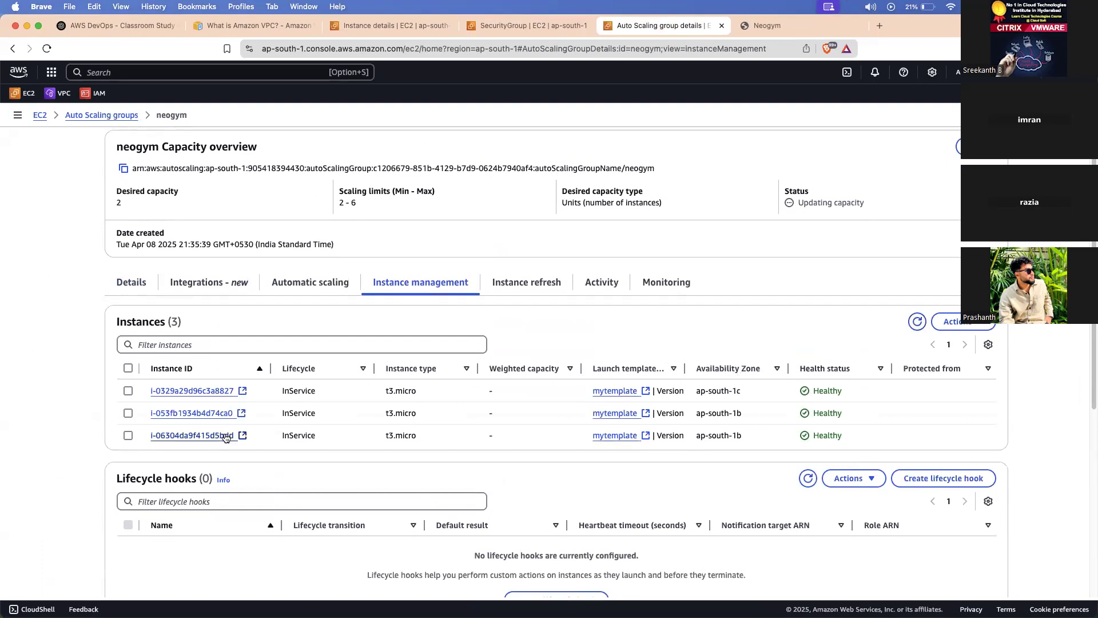
left_click(917, 322)
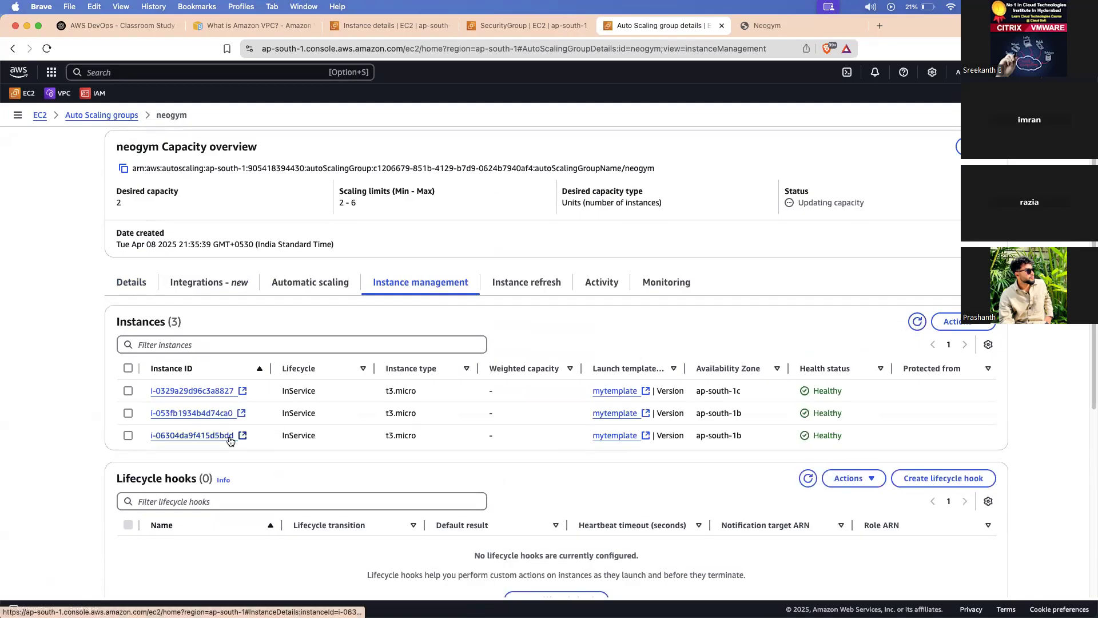
Open instance i-06304da9f415d5bdd from the group's list, copy its public IPv4 address and switch back to the Terminal.
left_click(192, 436)
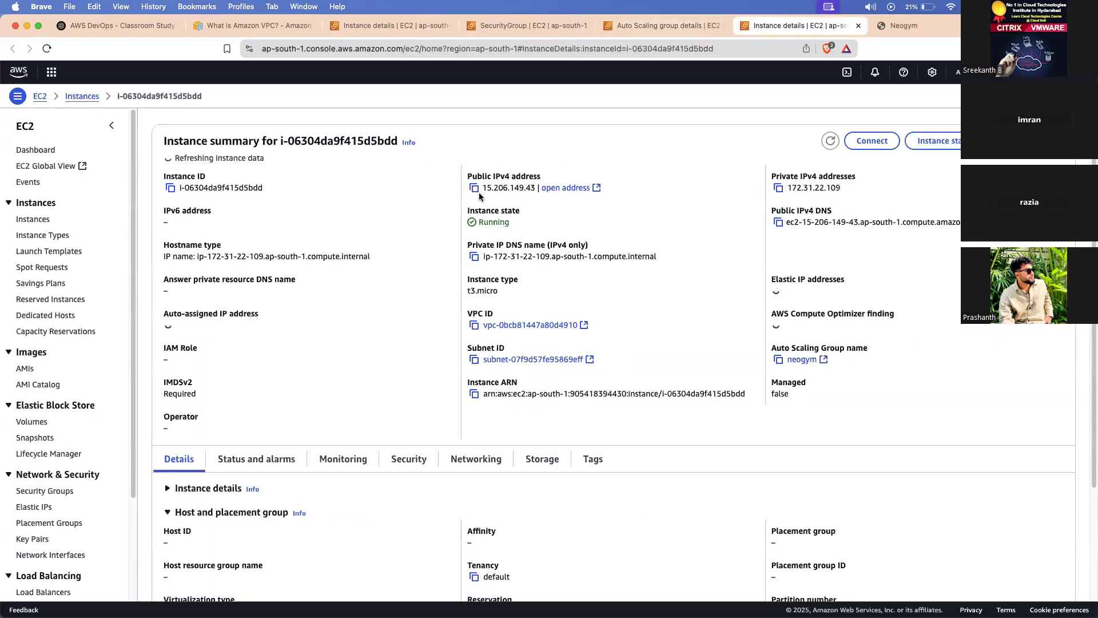
left_click(477, 191)
key("ctrl+Up")
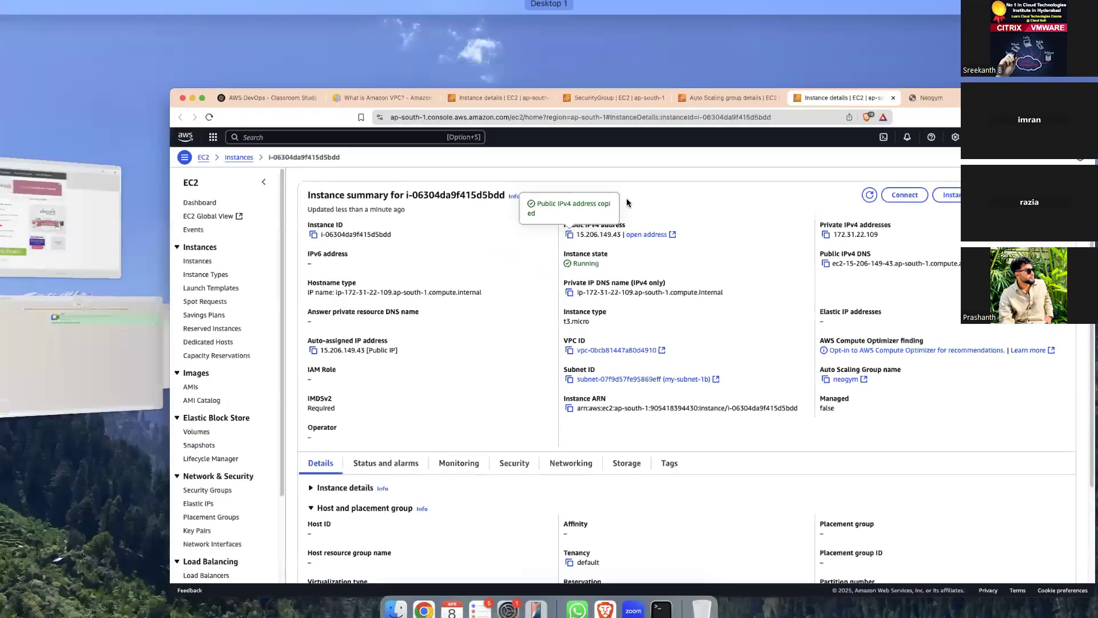
left_click(627, 198)
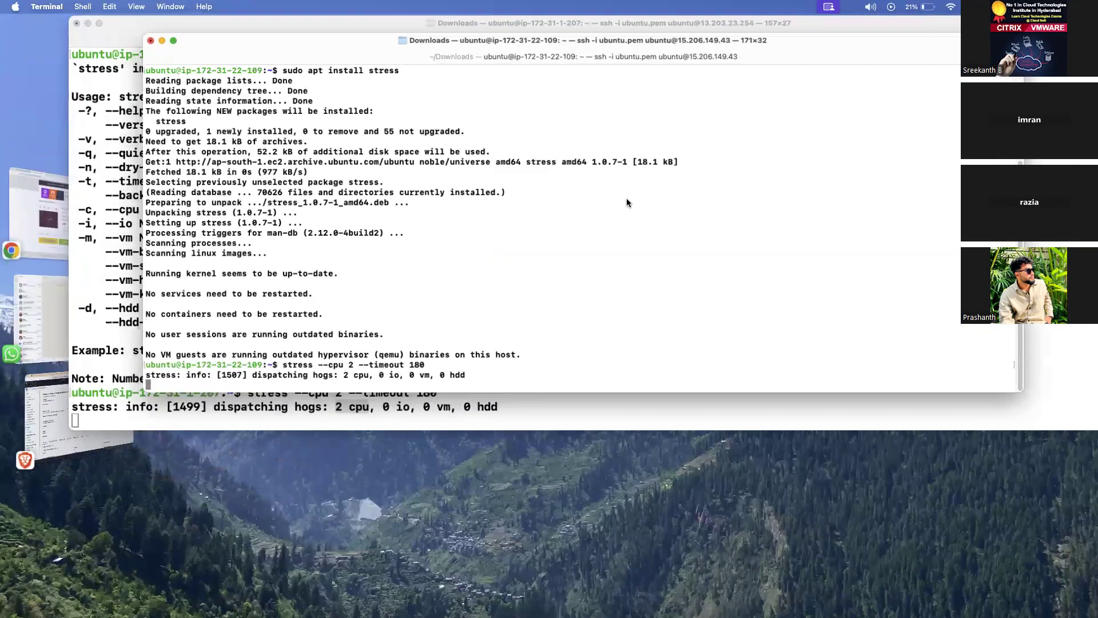
key("super+n")
type("cd Downloads")
key("Return")
type("ssh -i")
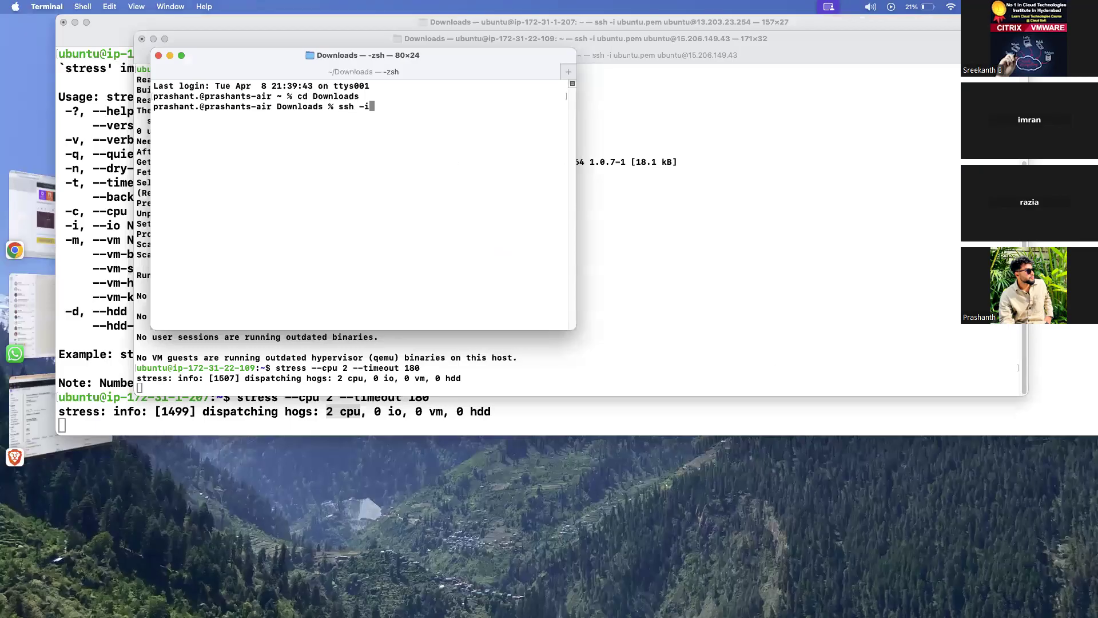
type(" ubuntu.pem ubuntu@")
key("super+v")
key("Return")
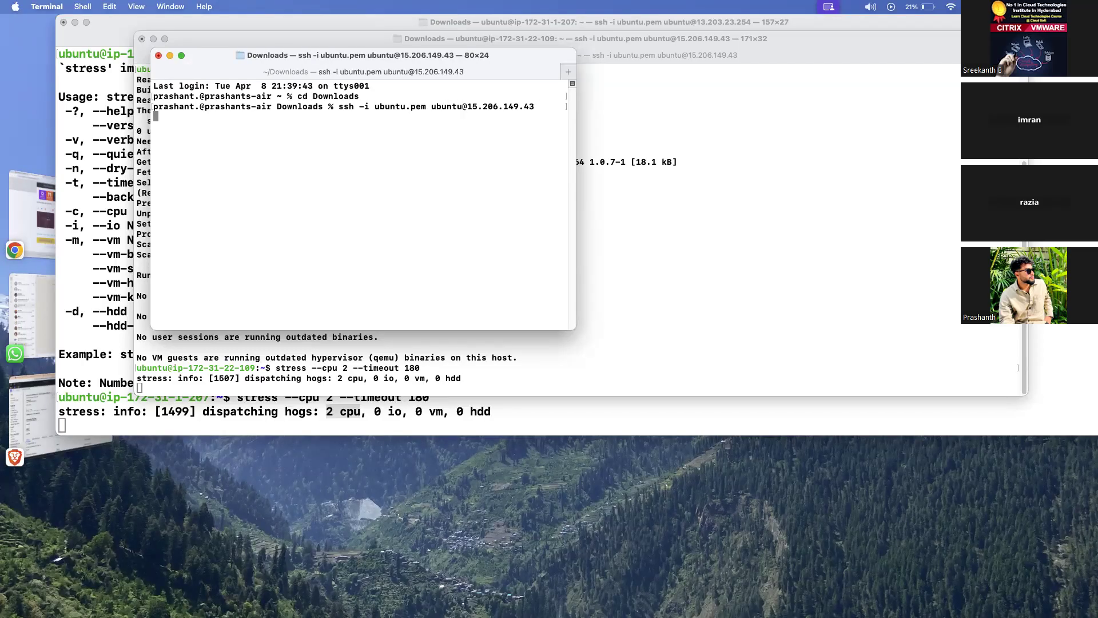
Clear the new SSH session's screen and enlarge its terminal window.
type("clear")
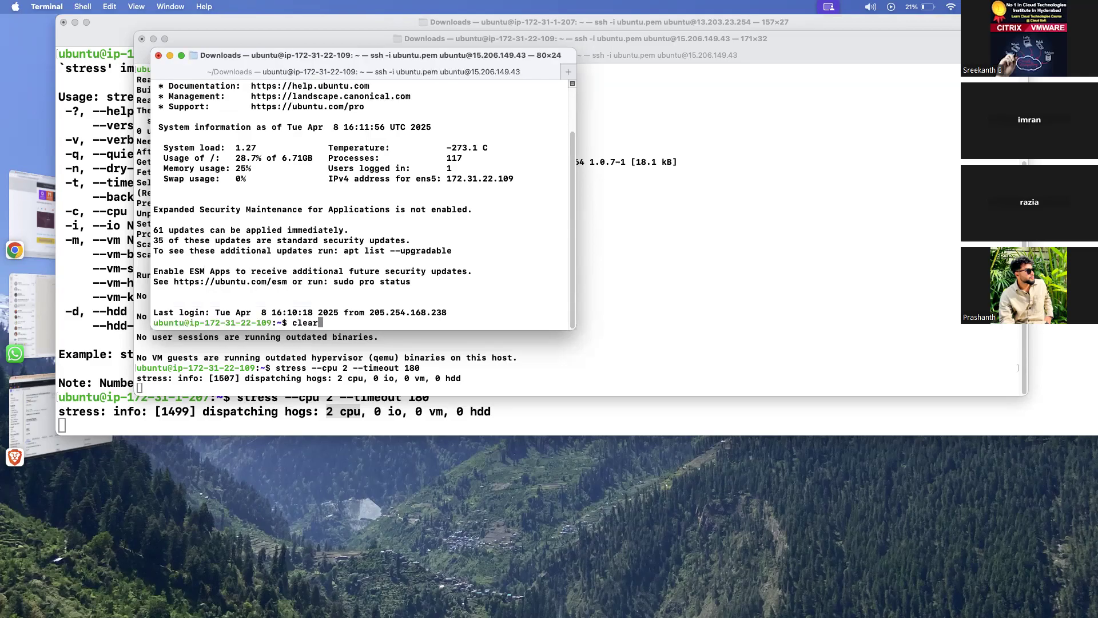
key("Return")
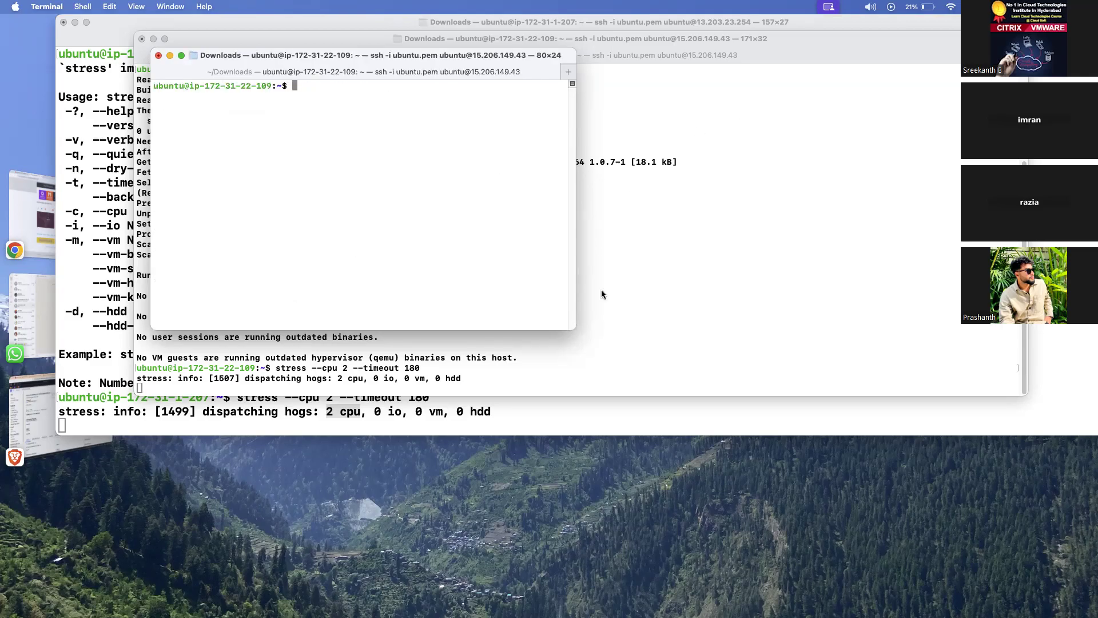
left_click_drag(575, 329, 1095, 545)
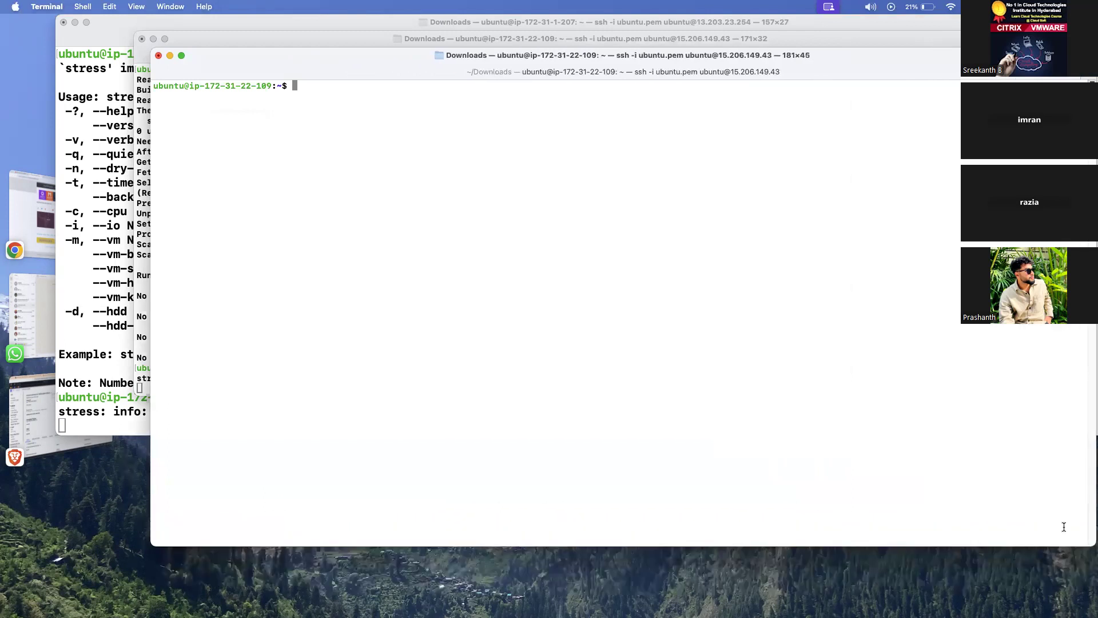
triple_click(854, 399)
left_click(853, 399)
Check the commands used in the previous session and run sudo apt update in the newest one.
left_click(140, 235)
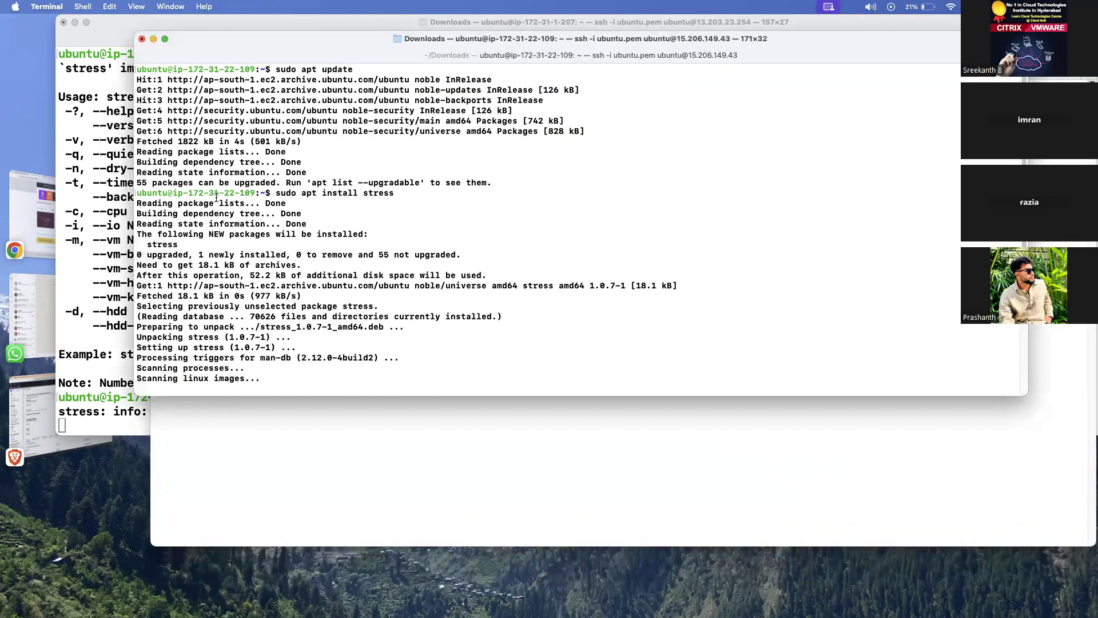
left_click(421, 494)
type("sudo")
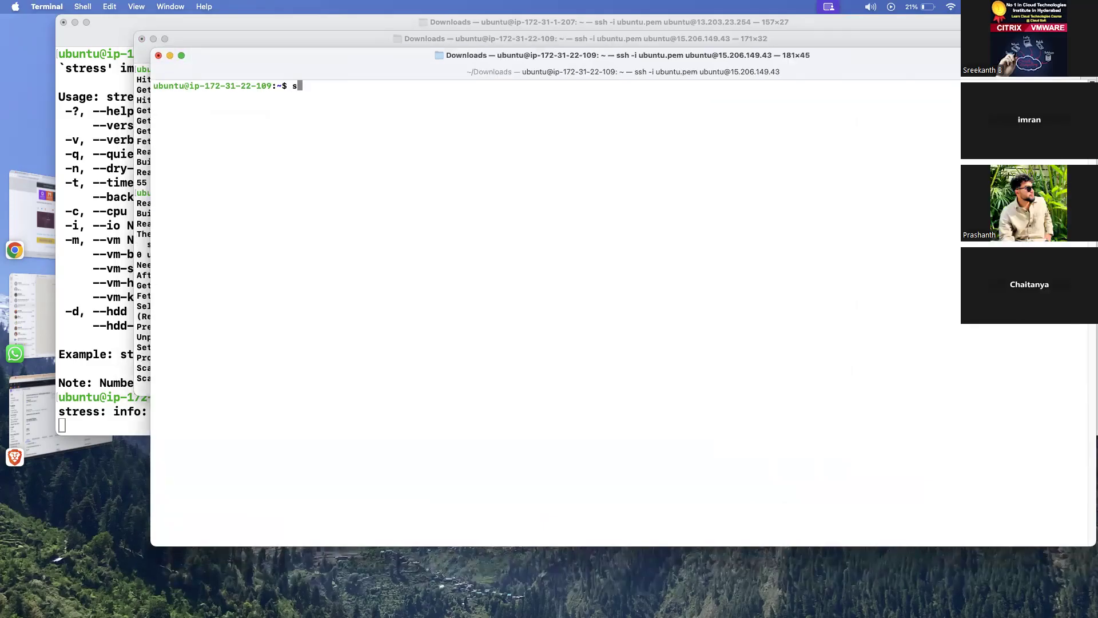
type(" apt in")
key("BackSpace")
key("BackSpace")
type("update")
key("BackSpace")
key("BackSpace")
type("te")
key("Return")
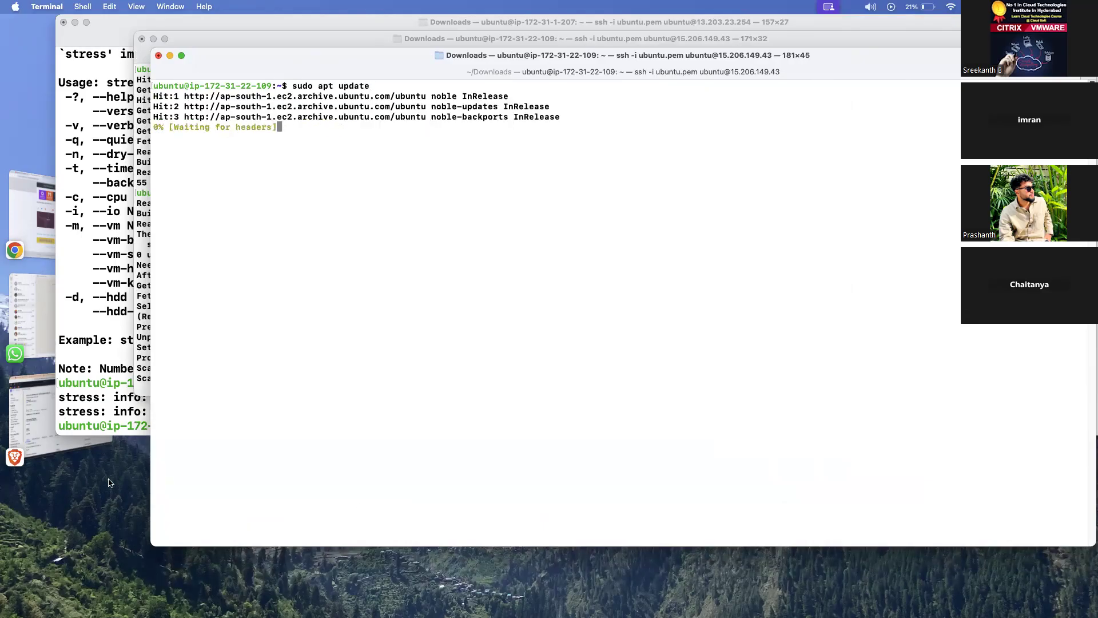
Check the stress output in the first instance's terminal and return to the newest terminal window.
left_click(112, 417)
left_click_drag(205, 408, 238, 427)
left_click(351, 455)
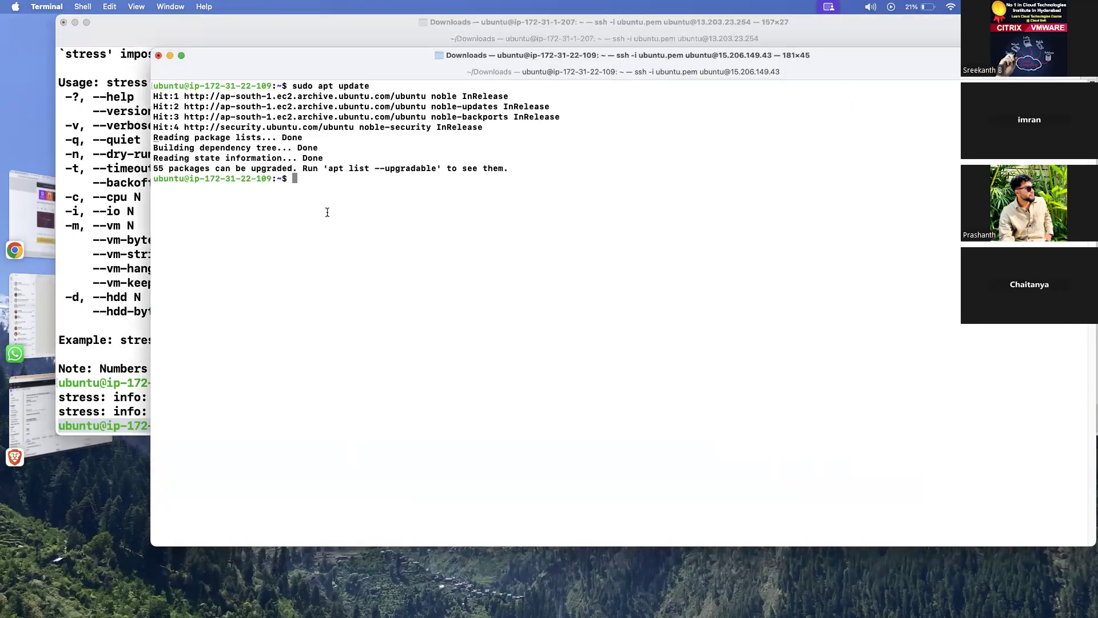
Run sudo apt install stress in the newest SSH session.
type("sudo apt insrtal")
key("BackSpace")
key("BackSpace")
key("BackSpace")
key("BackSpace")
type("tall str")
key("BackSpace")
type("ress")
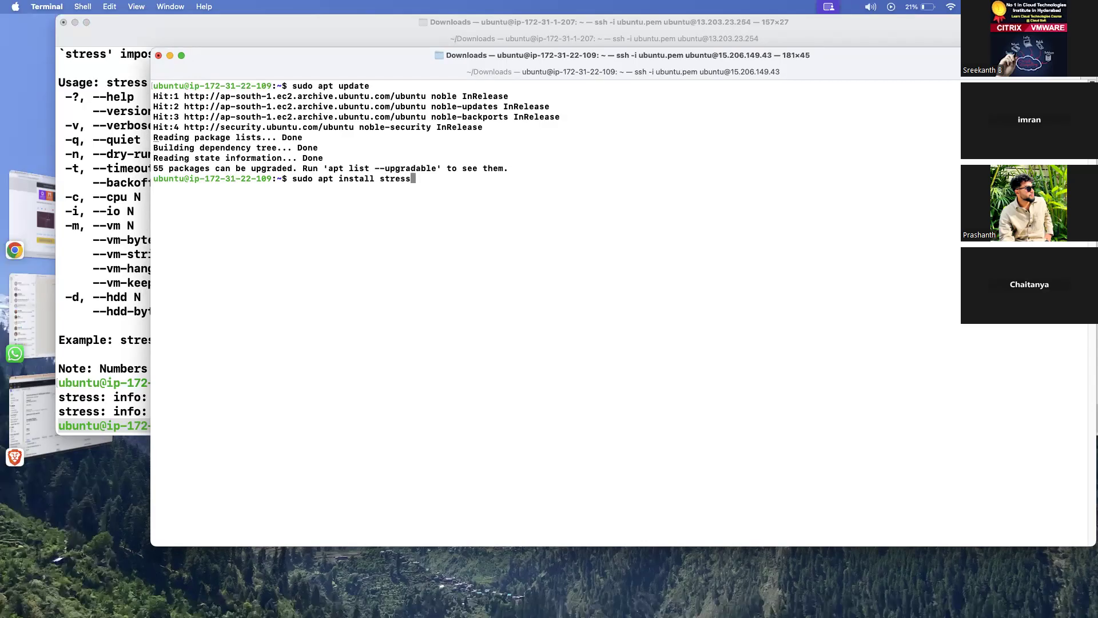
key("Return")
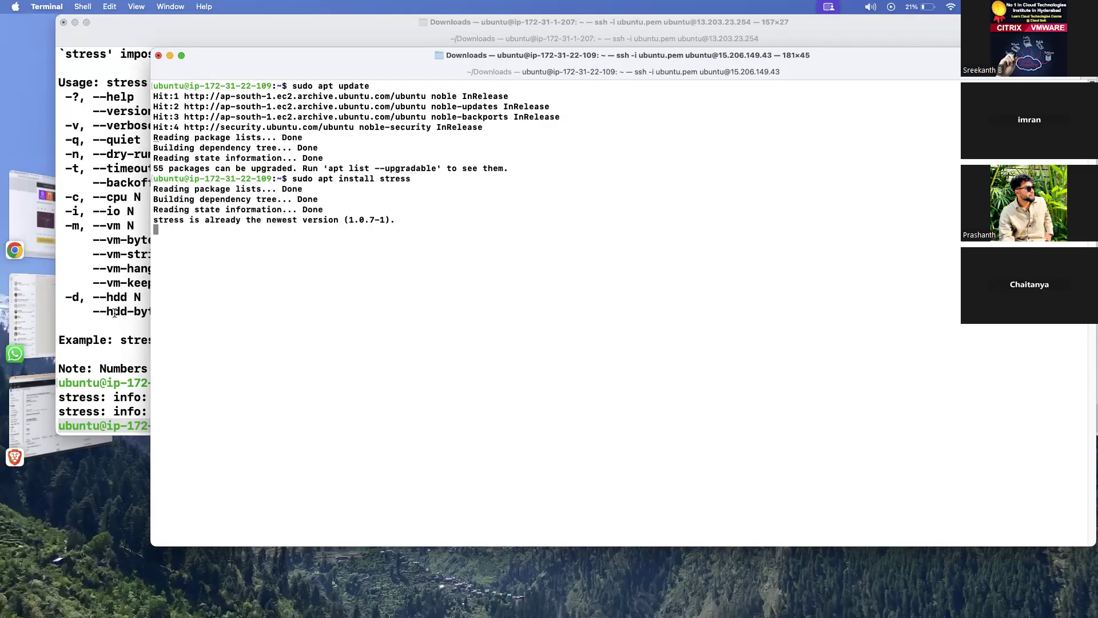
In the first instance's SSH session, run stress again with 2 CPU workers and a 300-second timeout.
left_click(114, 312)
left_click(189, 347)
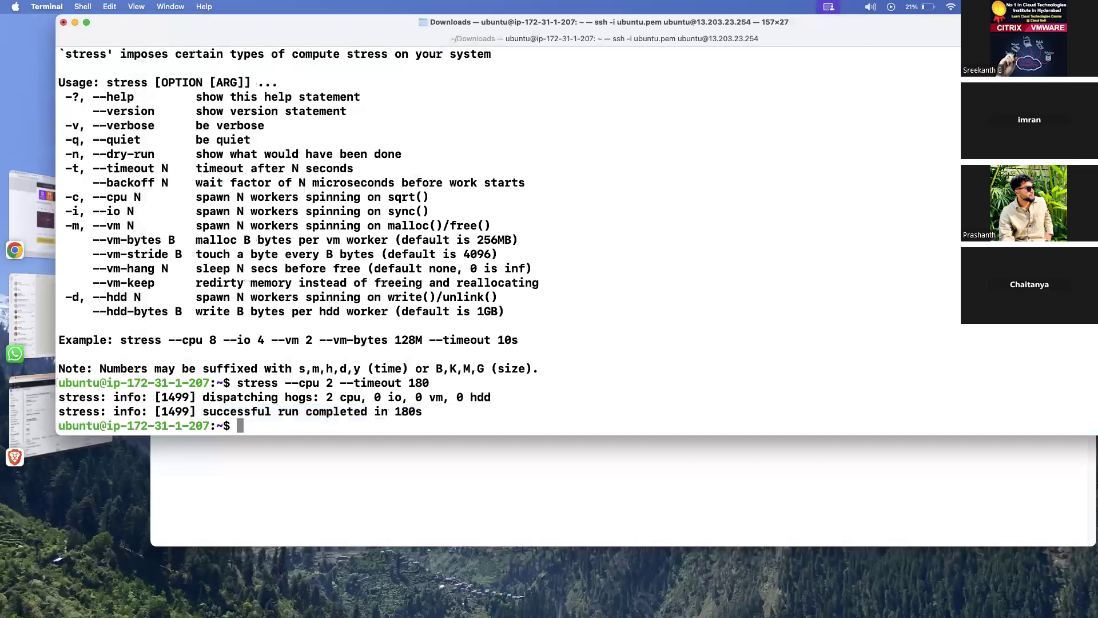
key("Up")
key("BackSpace")
key("BackSpace")
type("30")
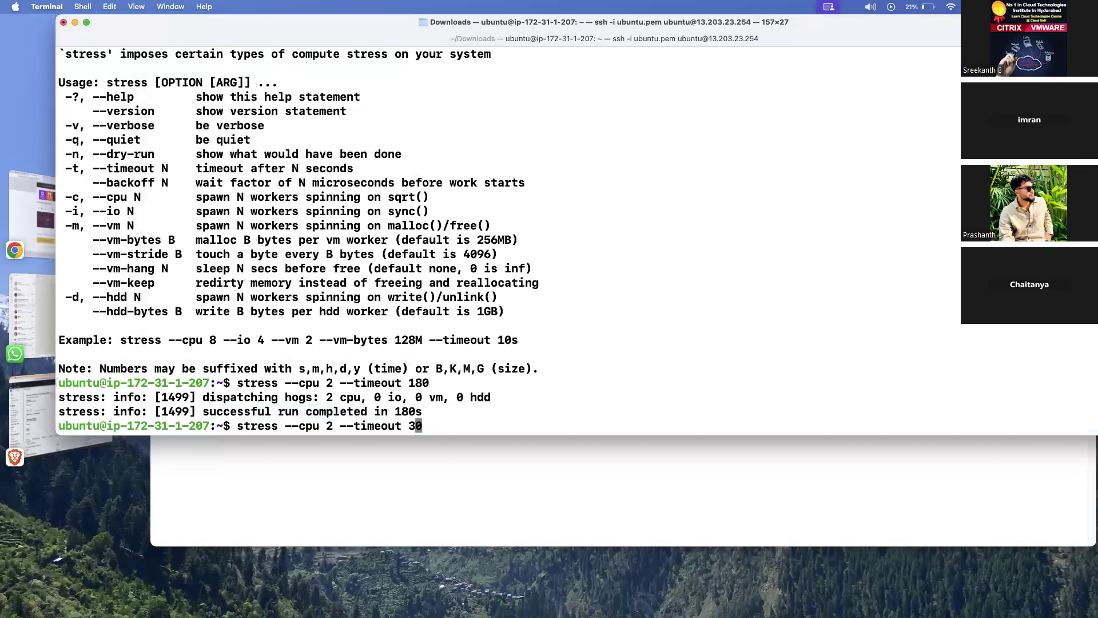
key("Return")
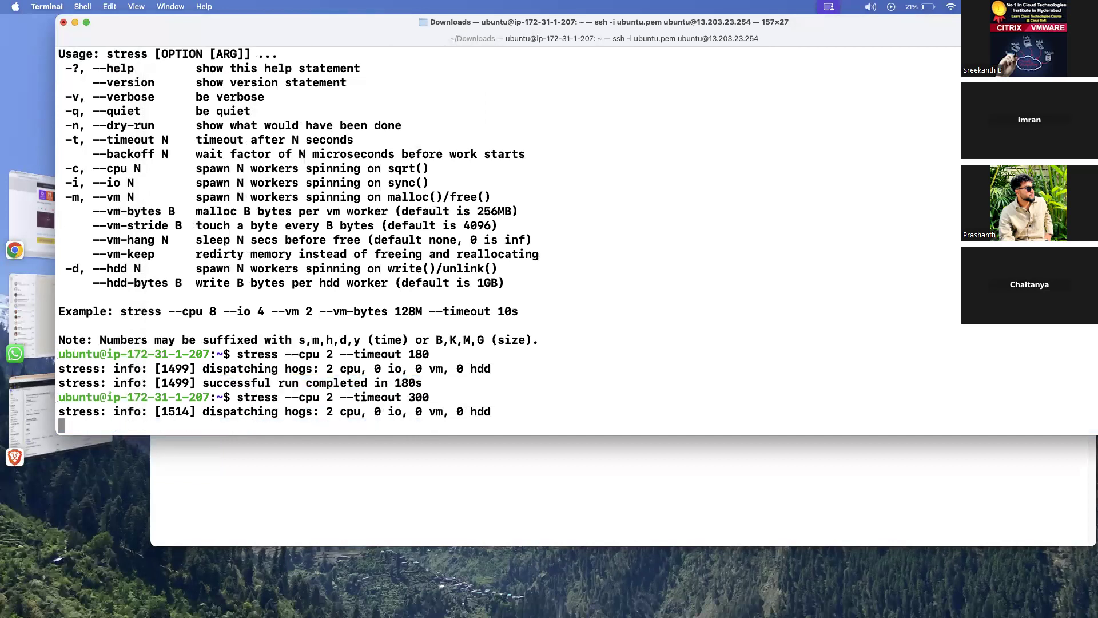
left_click(222, 446)
key("ctrl+Up")
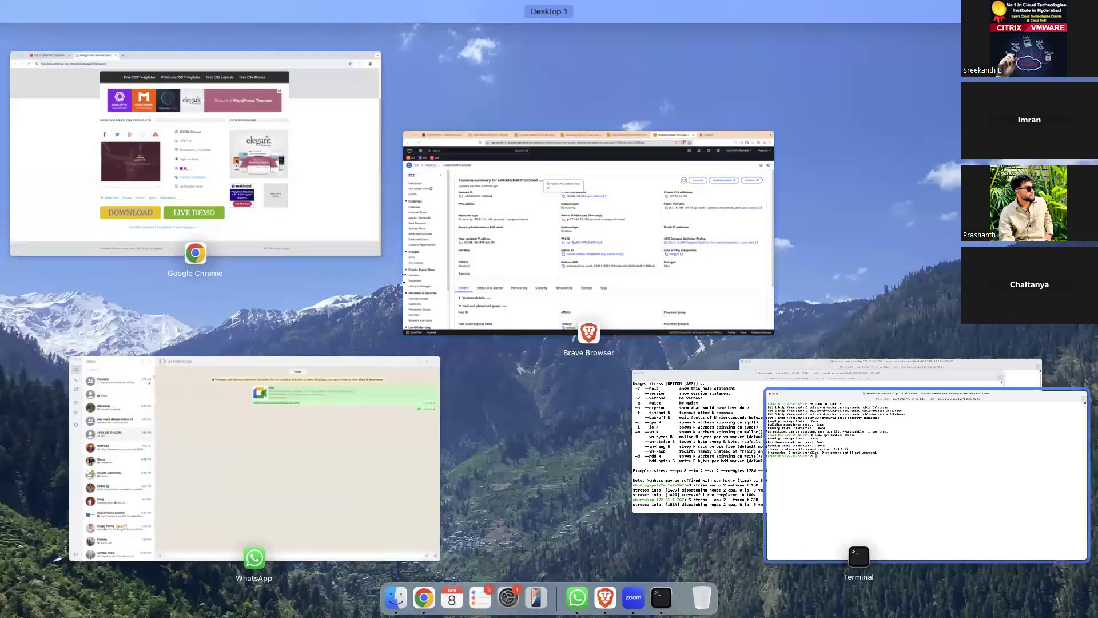
left_click(803, 366)
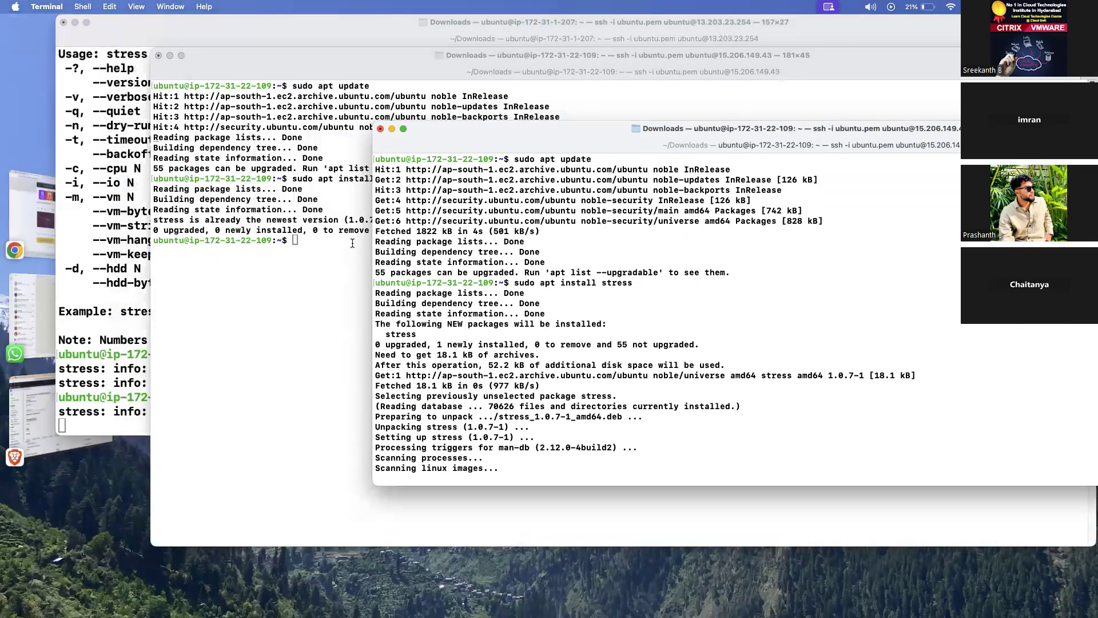
type("sudo apt in")
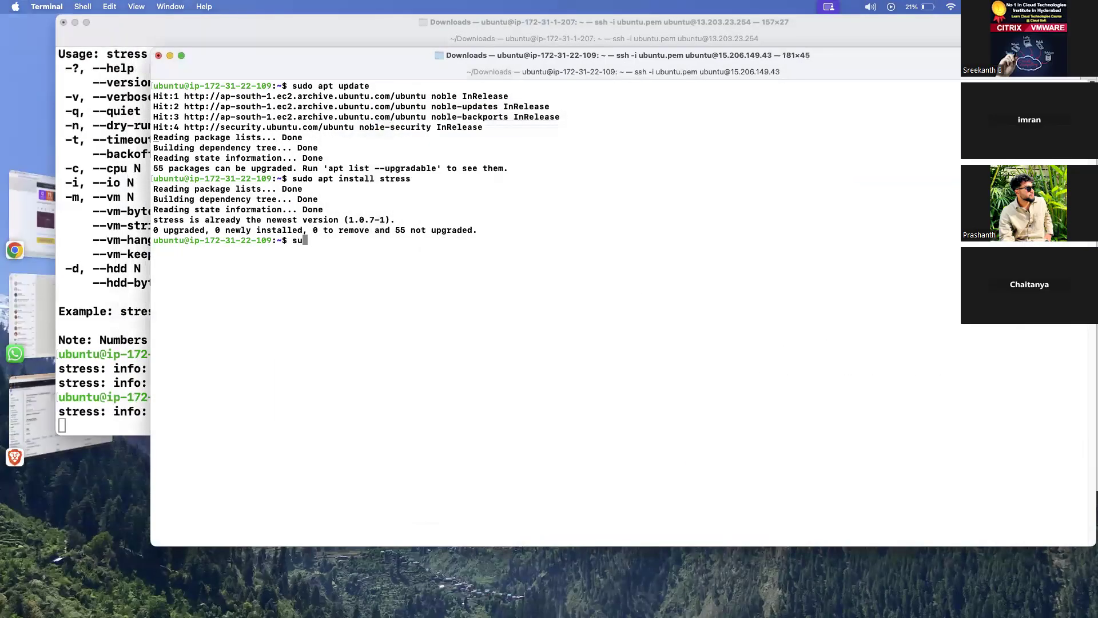
key("BackSpace")
key("BackSpace")
key("BackSpace")
key("BackSpace")
key("BackSpace")
key("BackSpace")
key("BackSpace")
key("BackSpace")
key("BackSpace")
key("BackSpace")
Copy stress --cpu 2 --timeout 300 from the first instance's terminal and run it in the newest SSH session.
left_click(118, 332)
mouse_move(236, 397)
left_mouse_down()
mouse_move(430, 397)
mouse_move(251, 382)
mouse_move(237, 397)
left_mouse_up()
key("super+c")
left_click(277, 497)
key("BackSpace")
key("super+v")
key("Return")
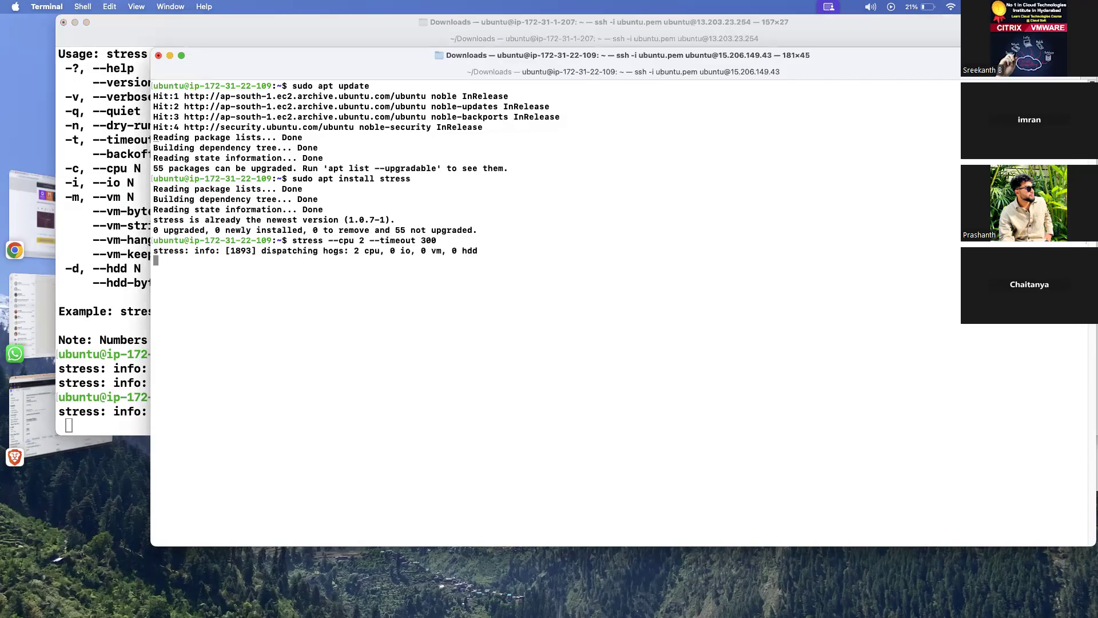
key("ctrl+Up")
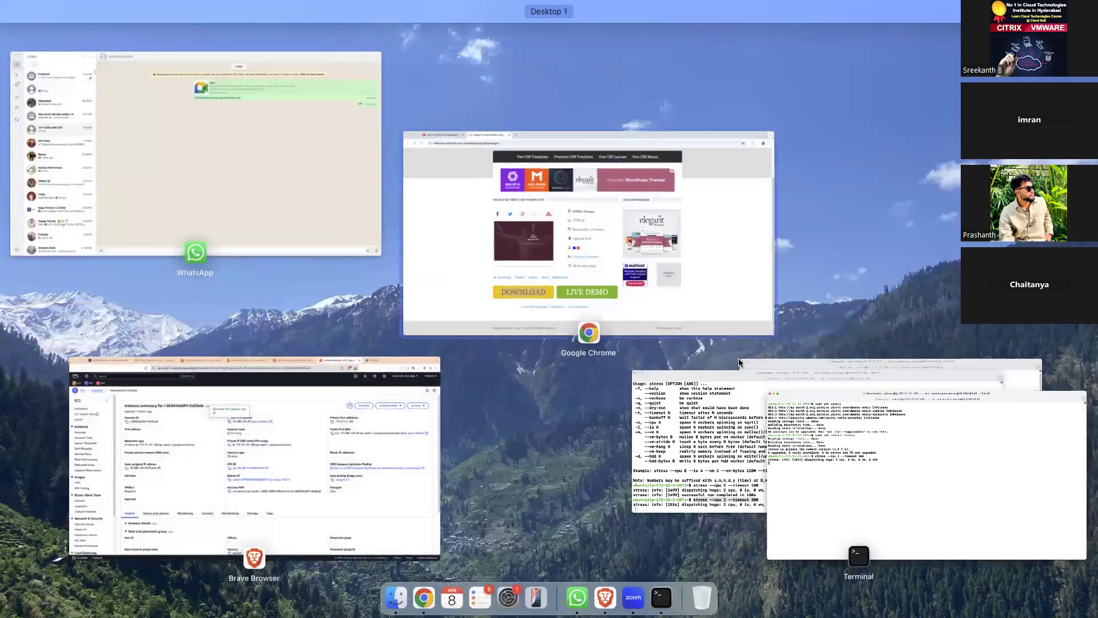
left_click(740, 364)
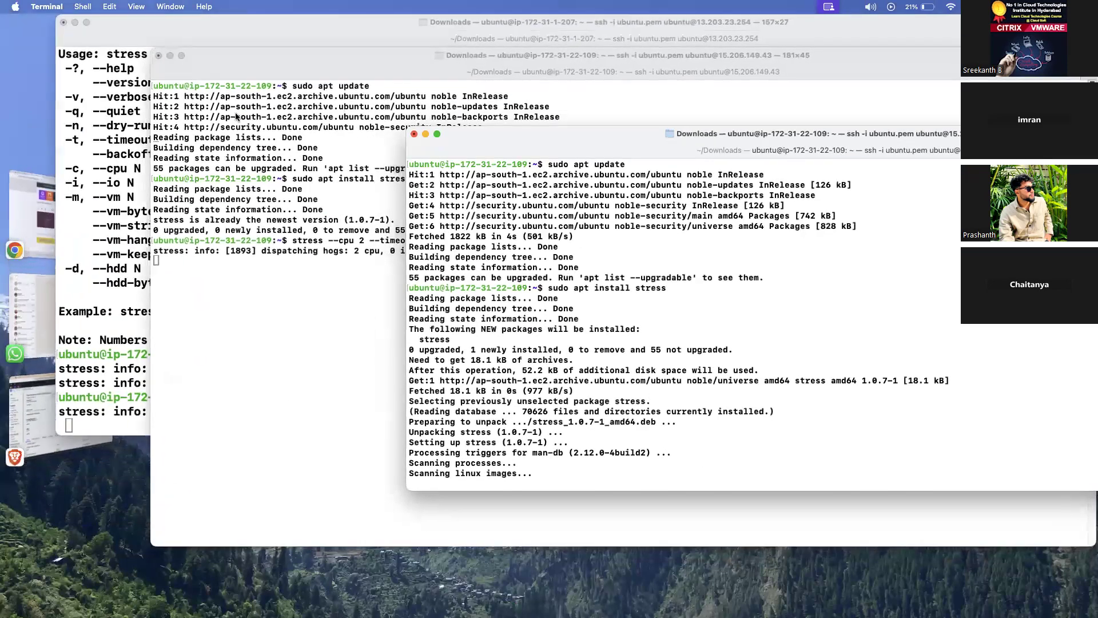
left_click(192, 196)
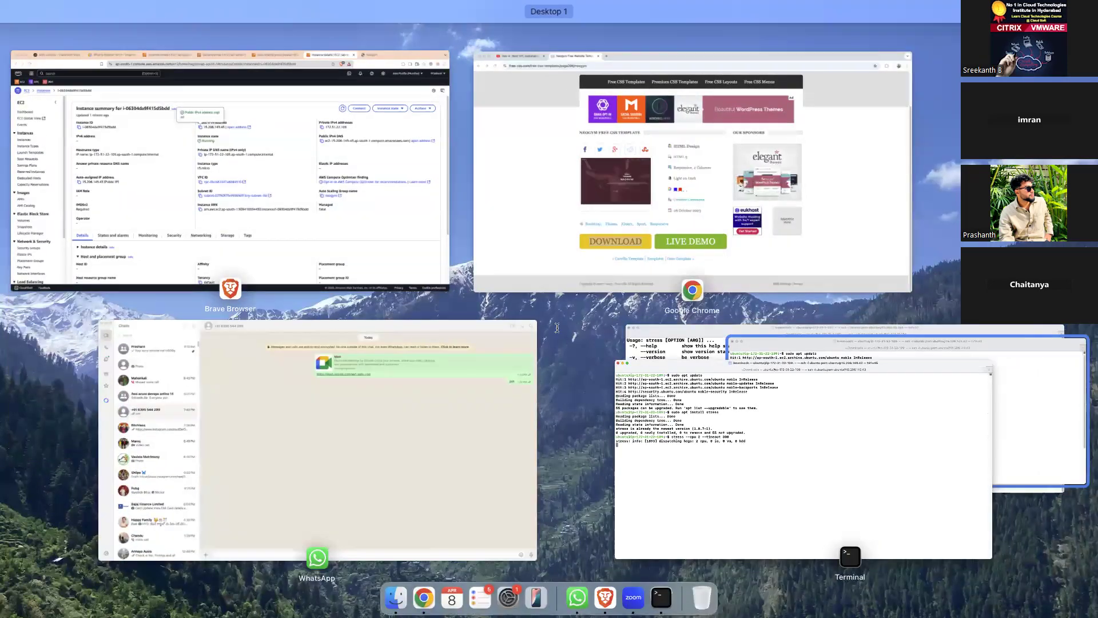
left_click(835, 352)
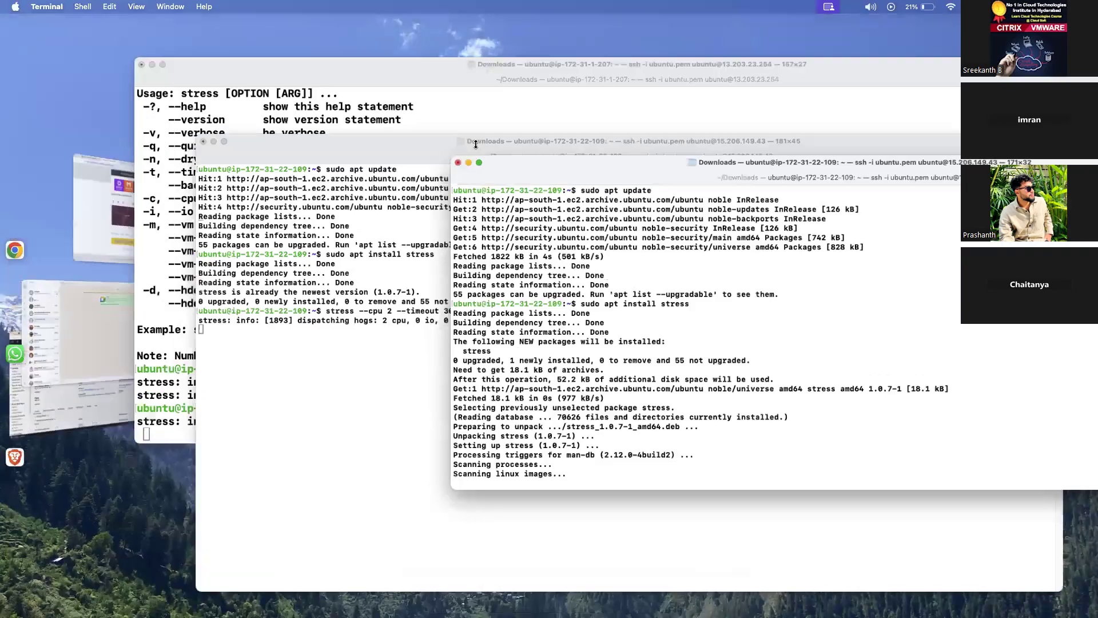
mouse_move(438, 134)
left_click(465, 174)
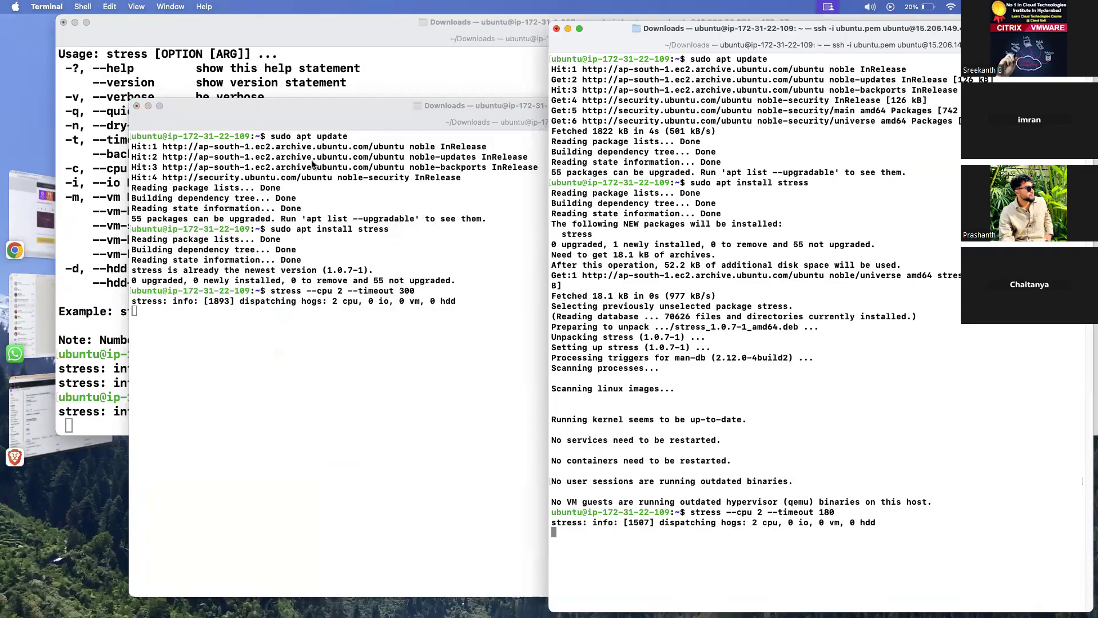
Move the newest SSH session's terminal window to the lower part of the screen so the older session's output is uncovered.
double_click(471, 115)
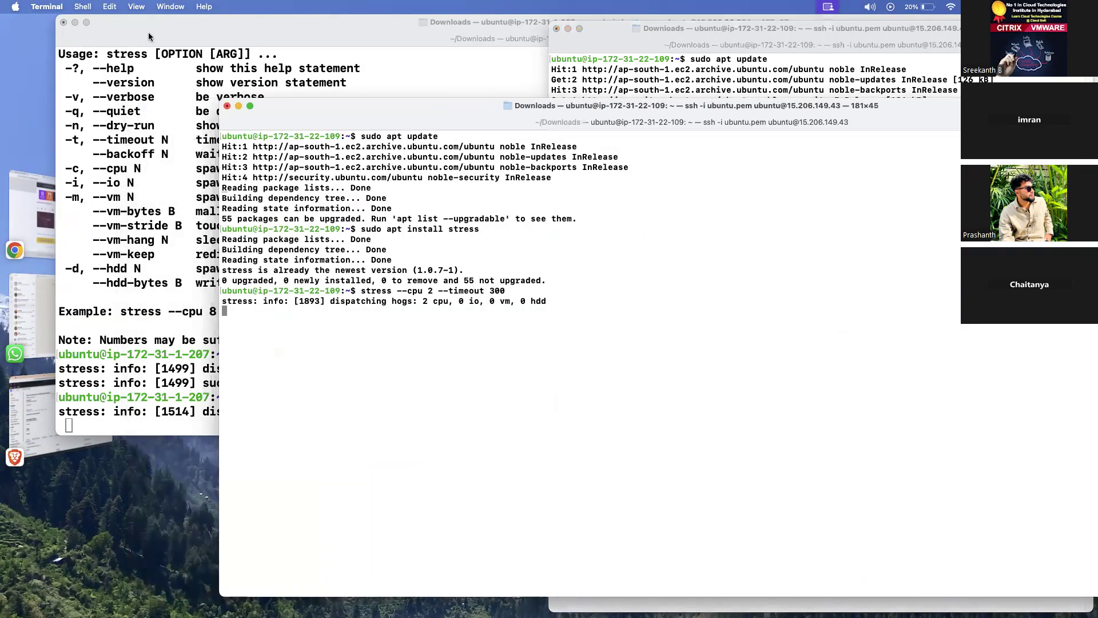
left_click(86, 22)
mouse_move(86, 23)
left_click(88, 63)
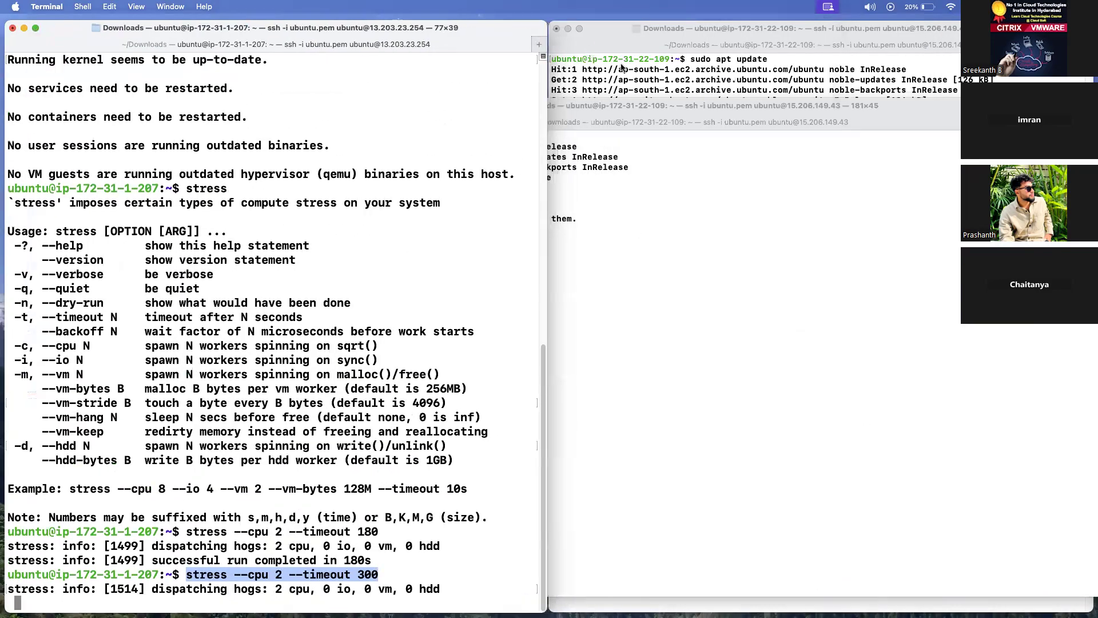
left_click(588, 51)
left_click_drag(506, 25, 382, 61)
left_click_drag(526, 106, 482, 288)
left_click_drag(511, 358, 510, 359)
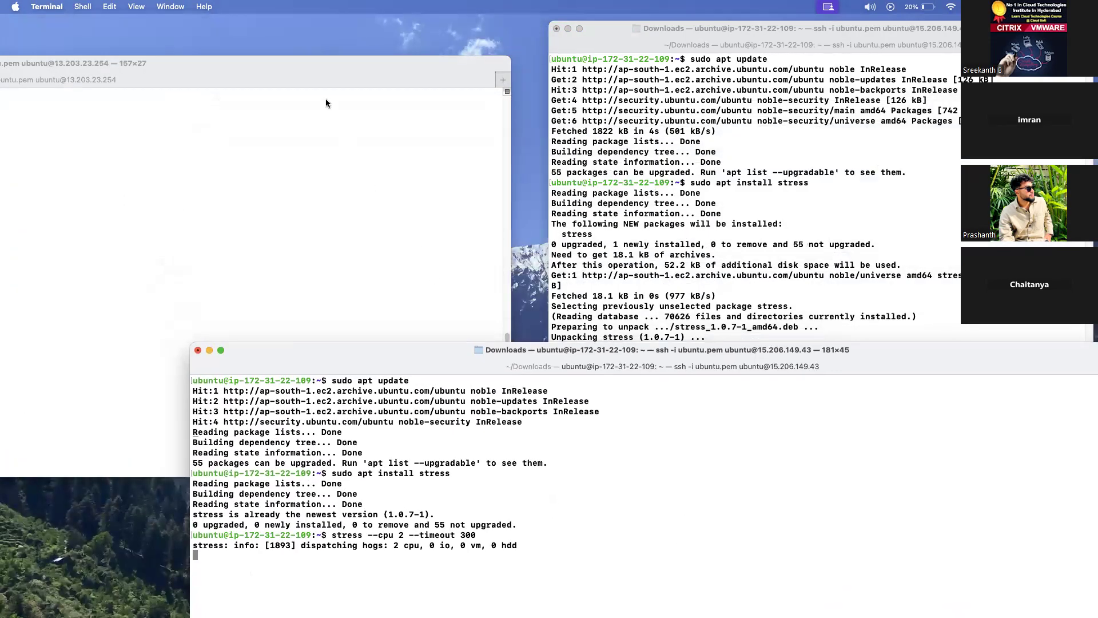
Narrow the first instance's terminal window to about 75×27 and place it beside the older session's window.
left_click(325, 98)
left_click_drag(414, 85, 537, 138)
left_click_drag(427, 119, 760, 128)
left_click_drag(966, 457, 404, 457)
left_click_drag(232, 127, 373, 73)
Switch to the Brave browser and review the neogym Auto Scaling group's capacity overview and instance list.
key("ctrl+Up")
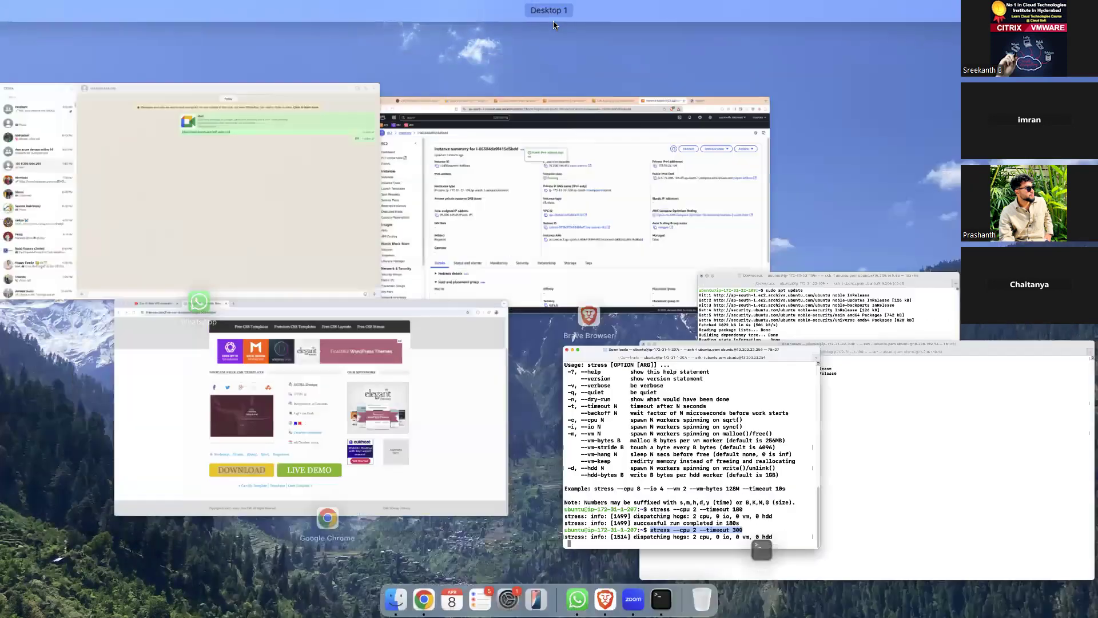
left_click(560, 112)
left_click(627, 26)
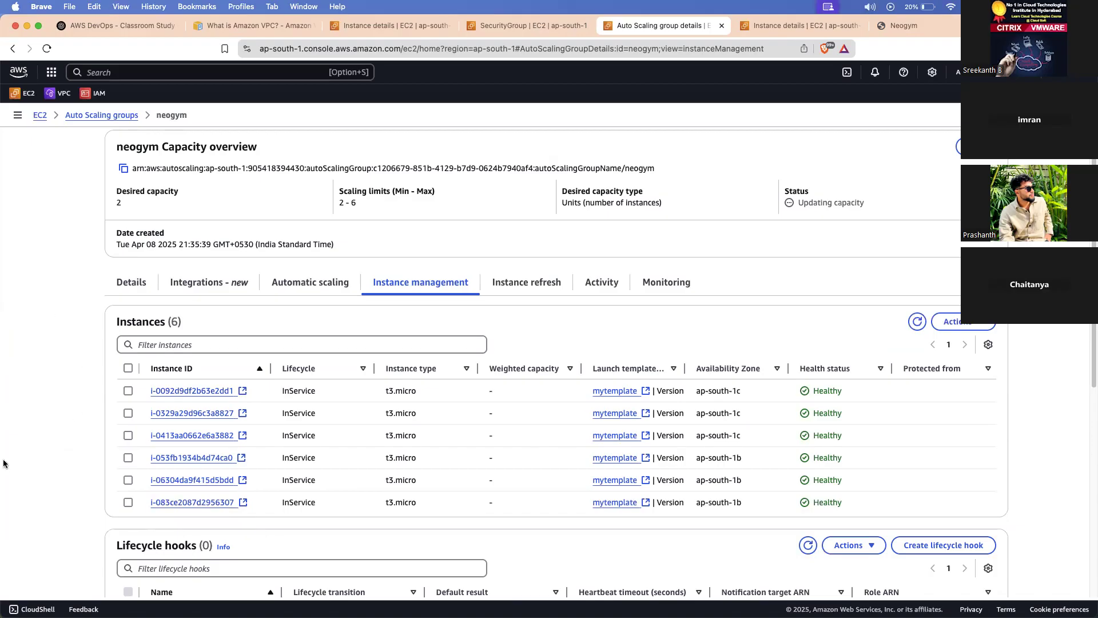
left_click_drag(239, 503, 149, 390)
left_click(35, 385)
scroll(285, 451, "down", 5)
scroll(286, 453, "up", 5)
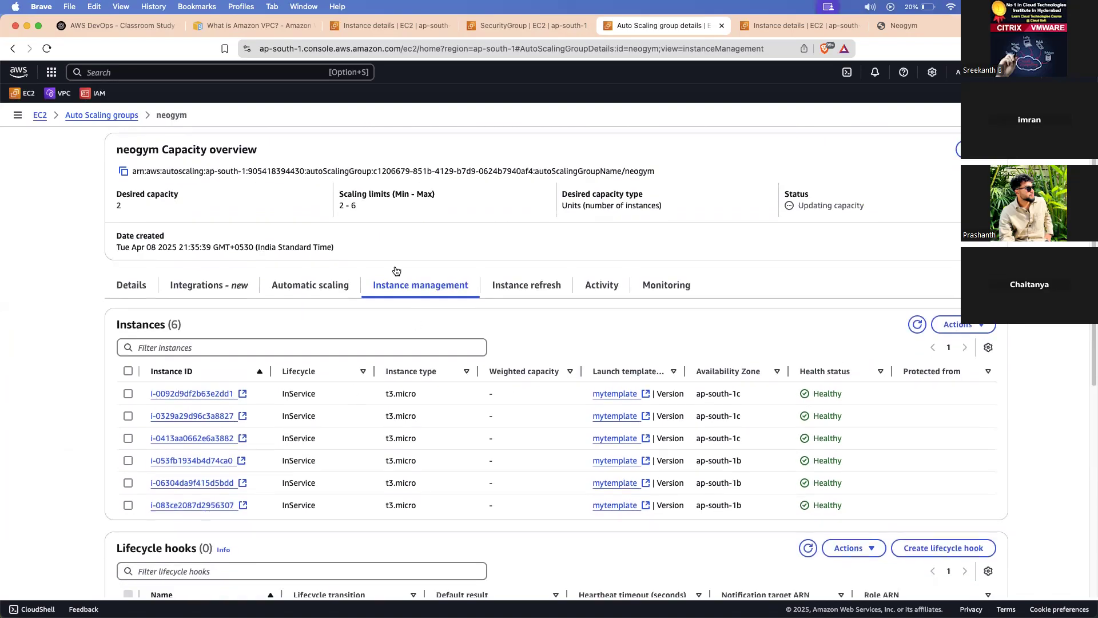
scroll(320, 207, "up", 1)
scroll(338, 262, "down", 1)
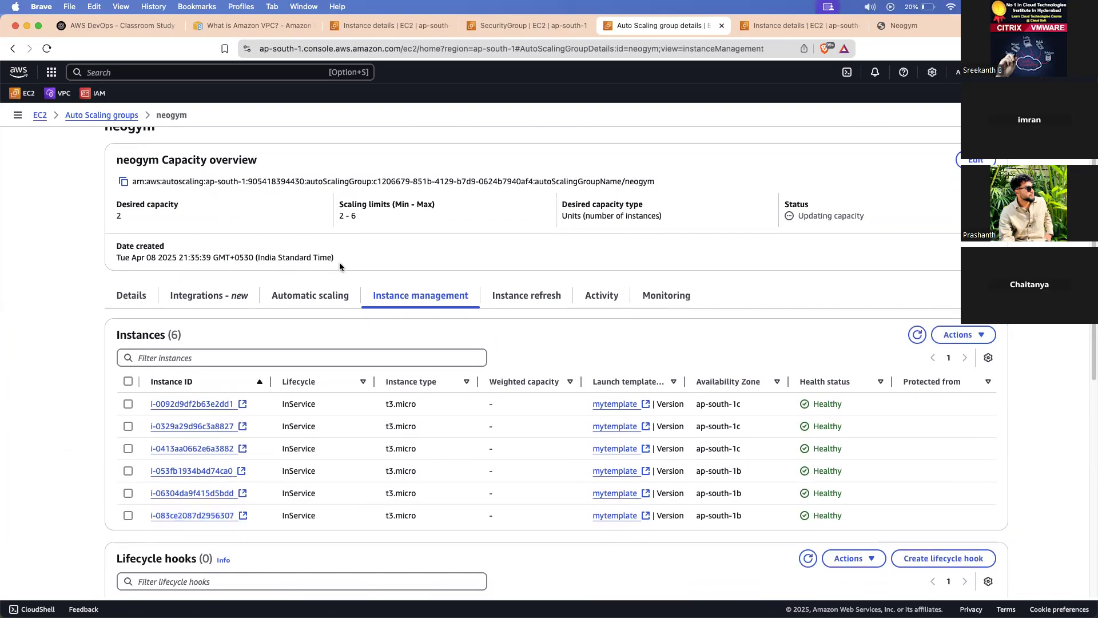
scroll(340, 286, "down", 1)
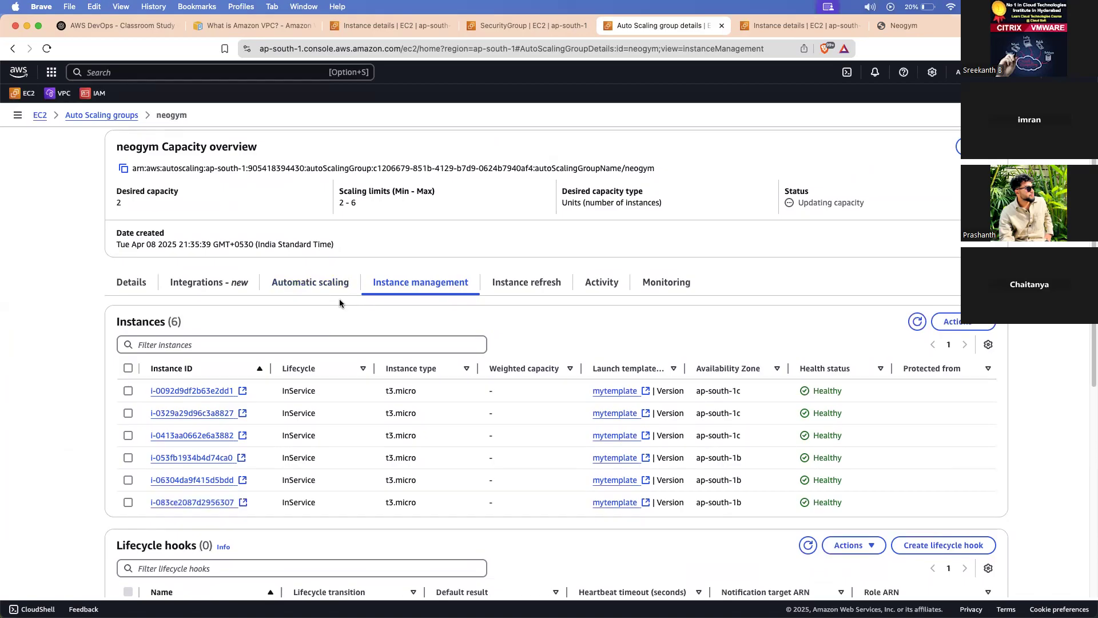
scroll(257, 172, "up", 1)
Return to the Auto Scaling groups list, select neogym and check its available actions without applying any.
left_click(101, 115)
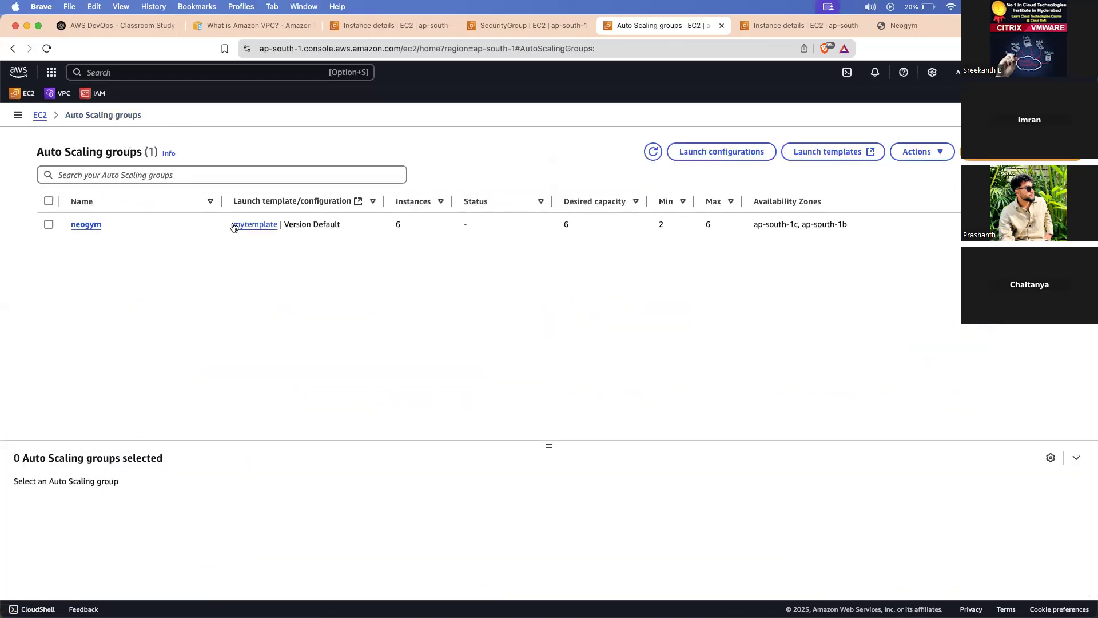
left_click(49, 224)
left_click(937, 139)
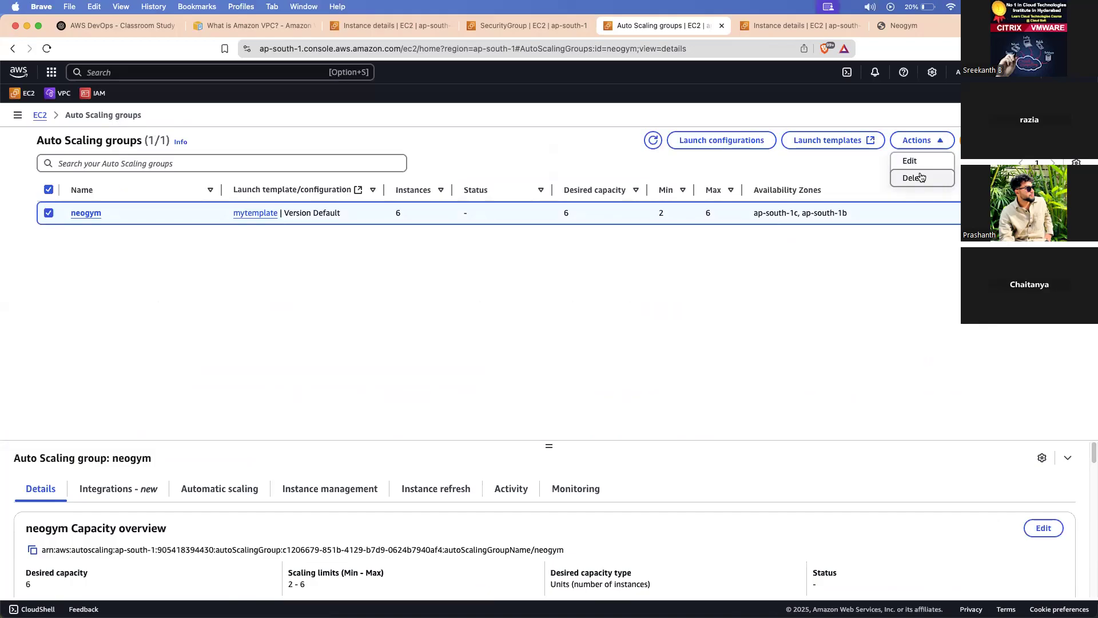
left_click(828, 254)
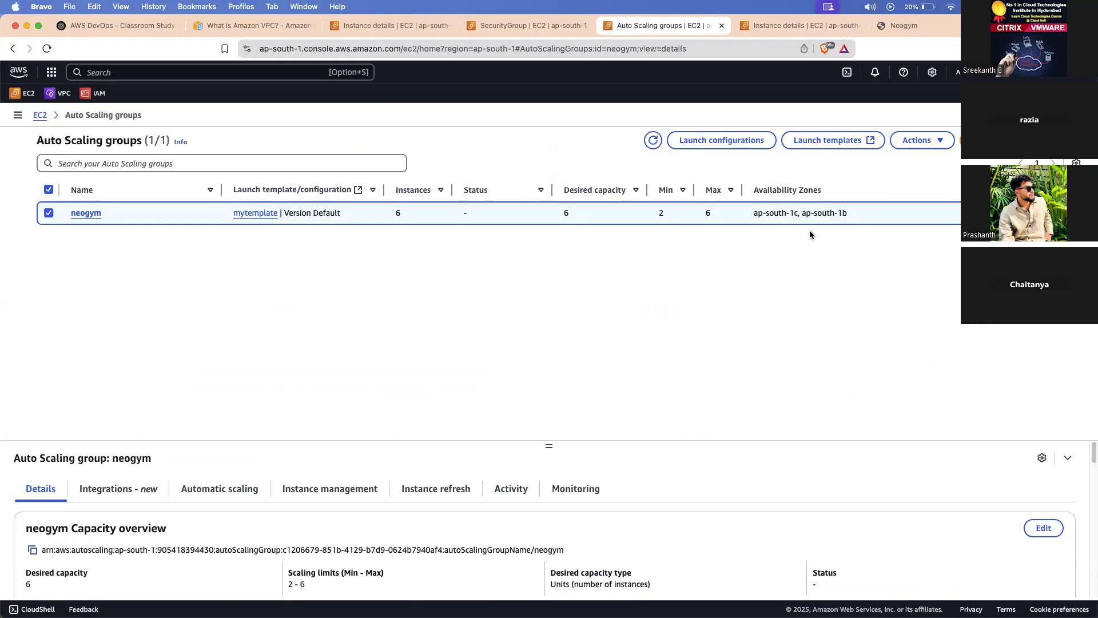
Examine the Availability Zones listed for the neogym Auto Scaling group.
left_click_drag(853, 216, 746, 222)
left_click(870, 230)
left_click_drag(852, 215, 752, 207)
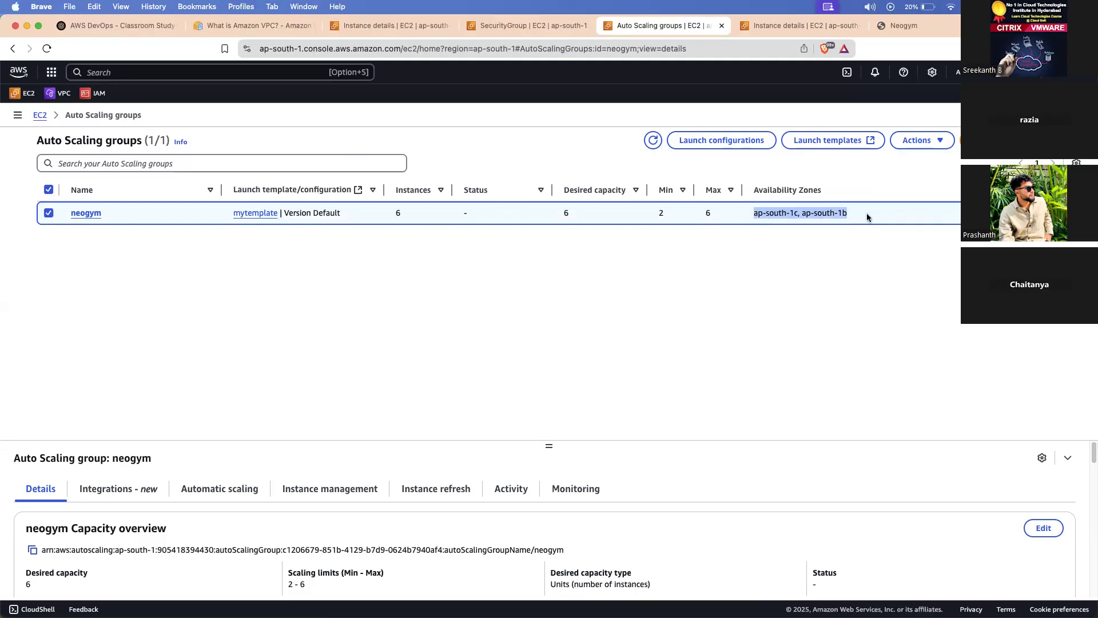
left_click_drag(859, 214, 753, 213)
left_click(813, 250)
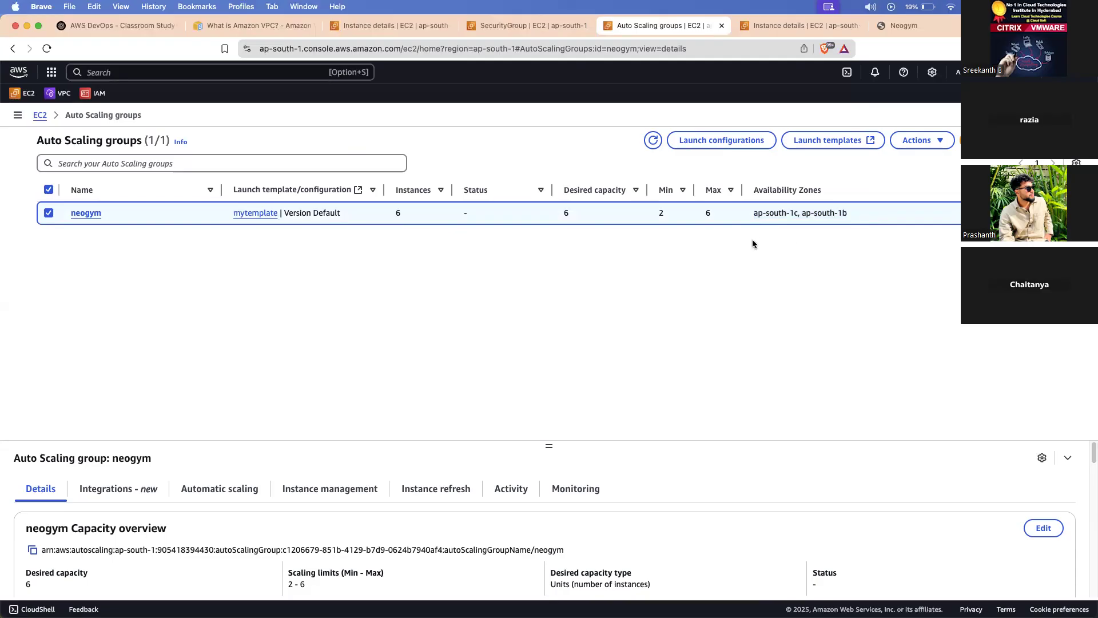
View the deployed Neogym website with its address, and check the EC2 instance summary open beside it.
left_click(841, 26)
left_click(908, 23)
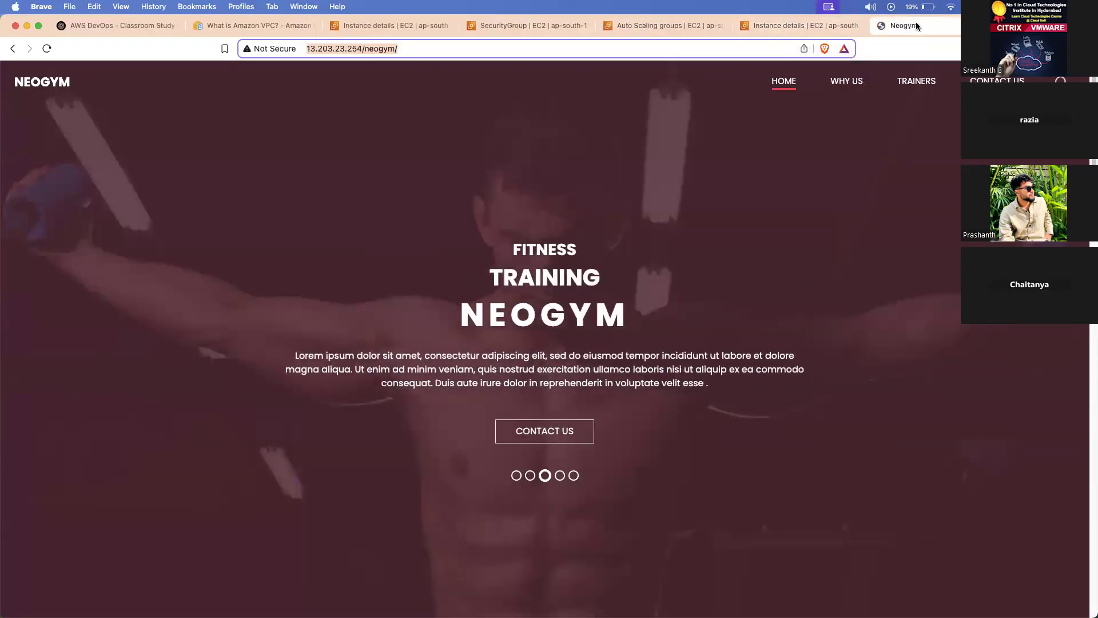
key("super+w")
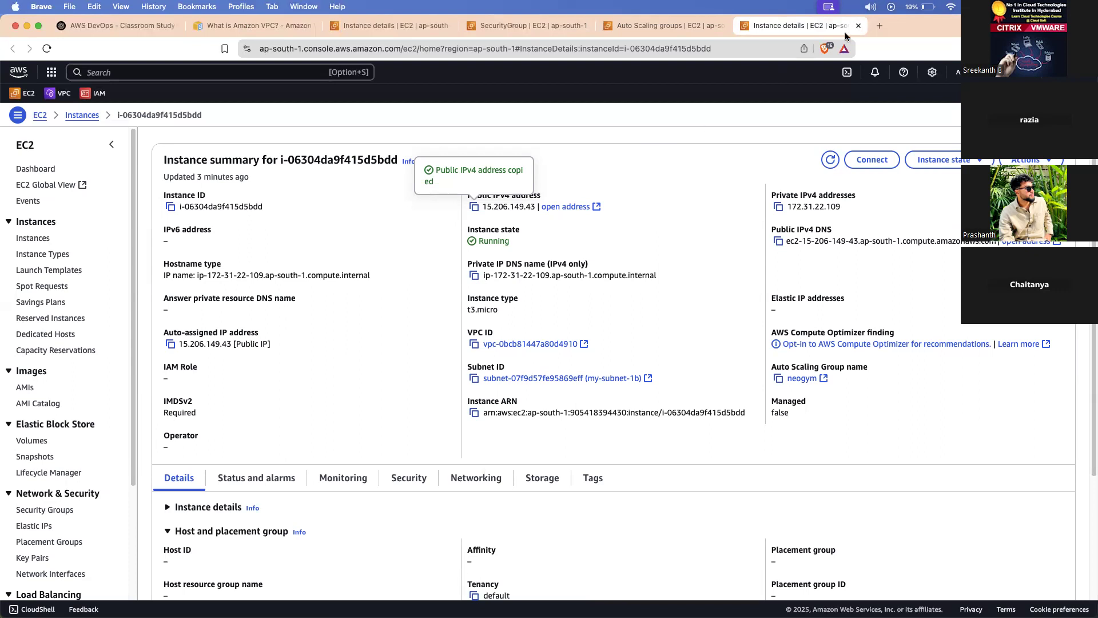
key("super+shift+t")
left_click(429, 52)
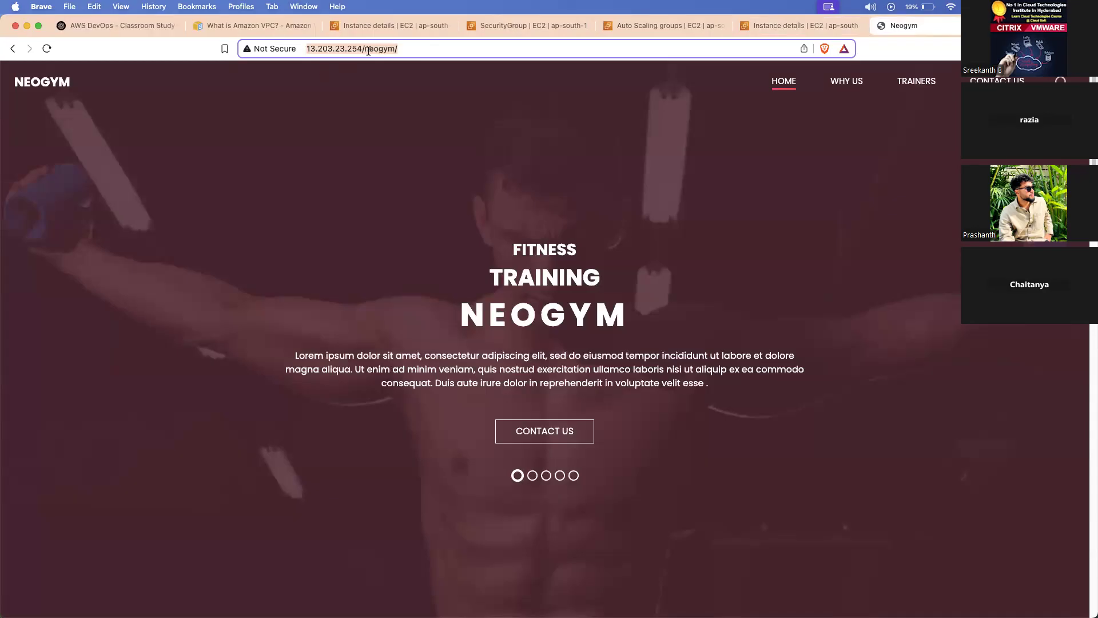
left_click(505, 176)
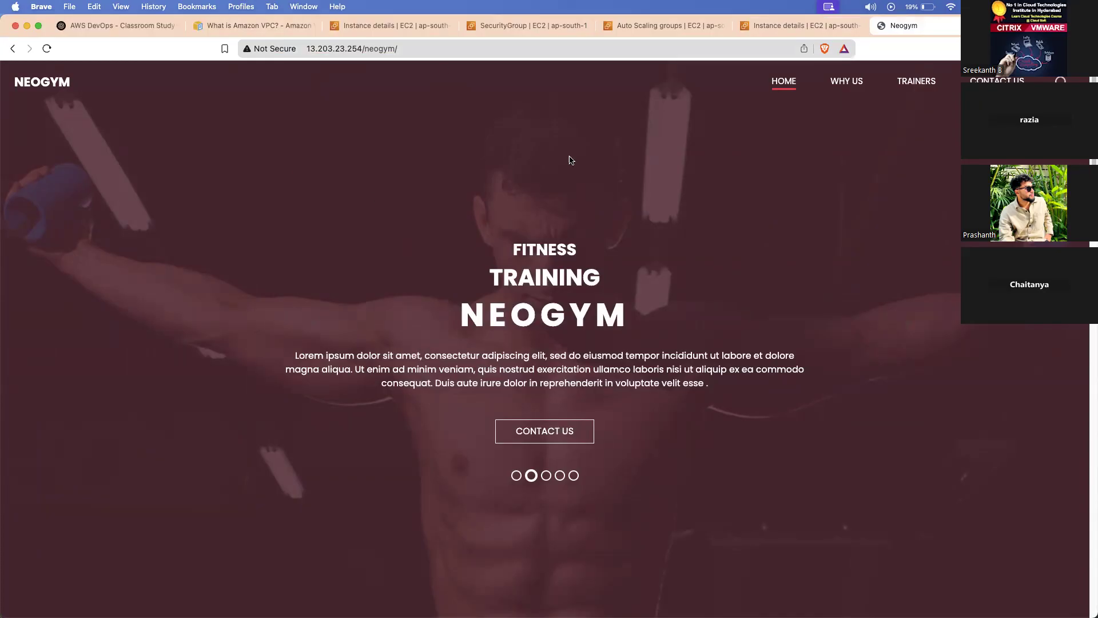
left_click(771, 22)
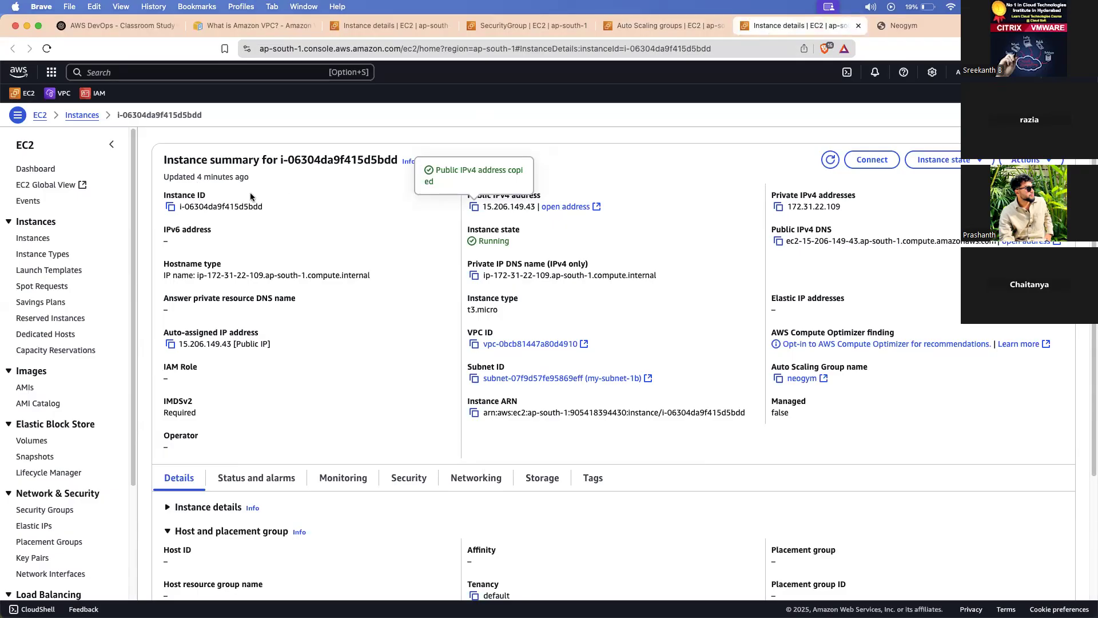
left_click(902, 25)
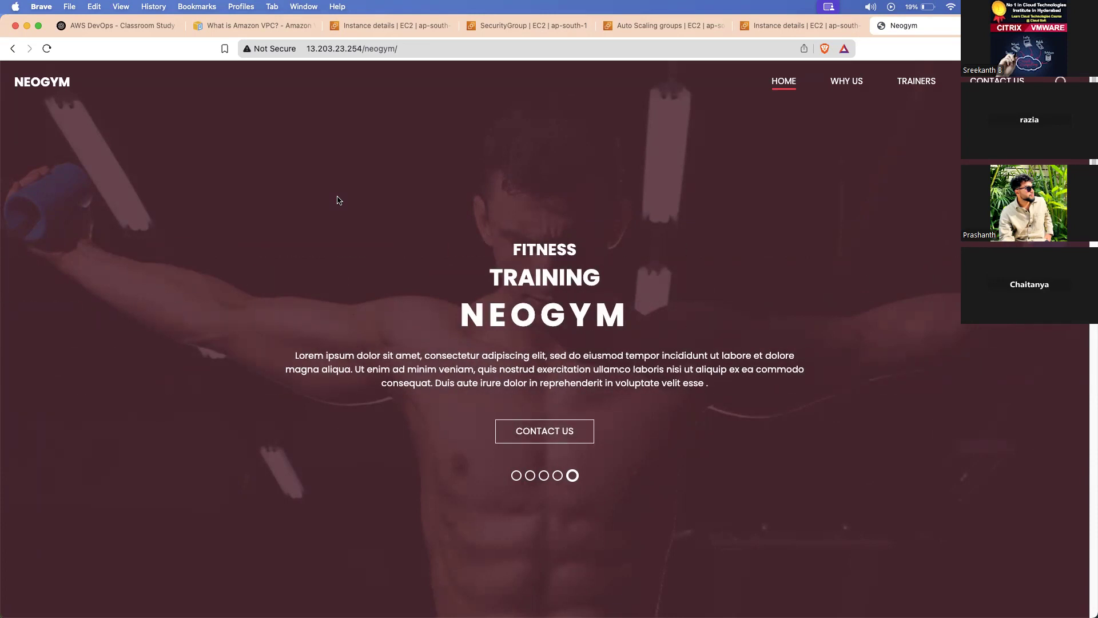
left_click(421, 51)
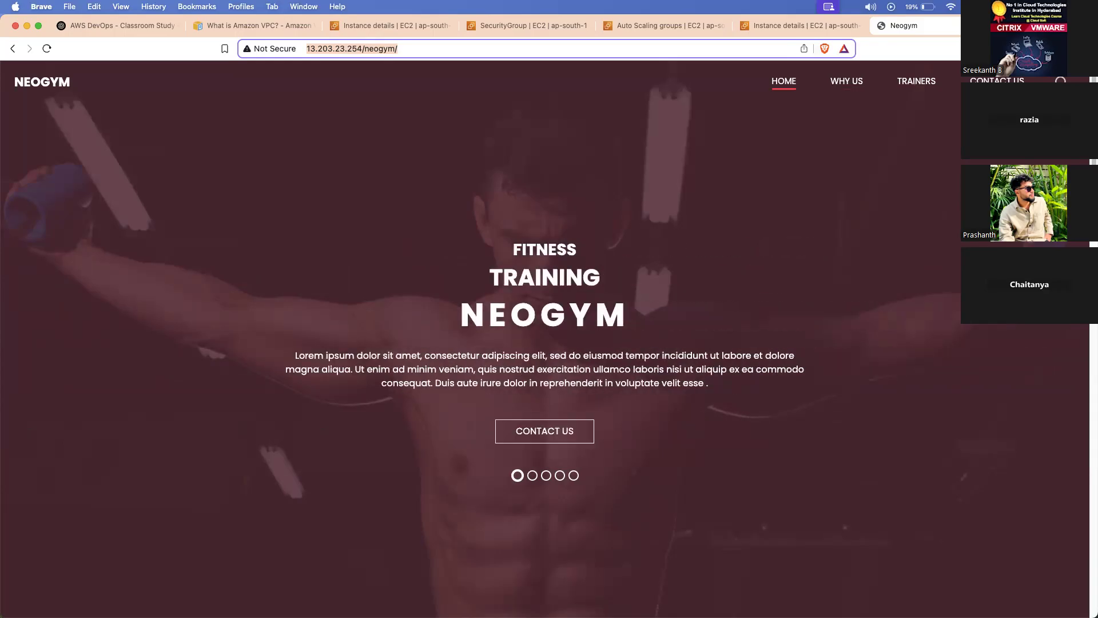
Check the stress run in the first instance's terminal and switch to the Neogym template page in Google Chrome.
key("ctrl+Up")
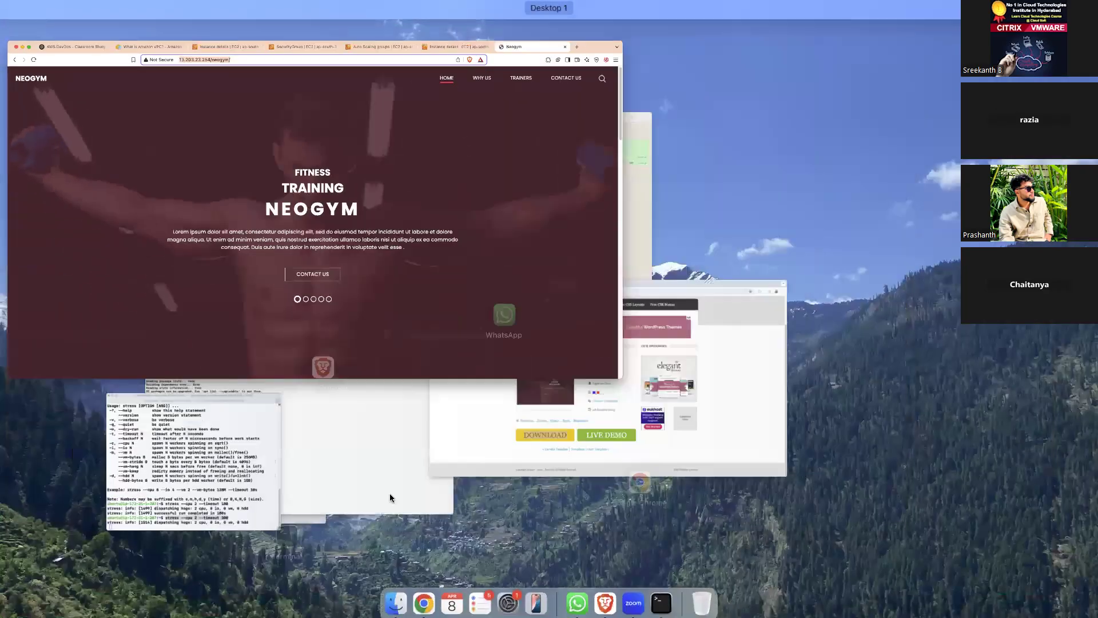
left_click(242, 448)
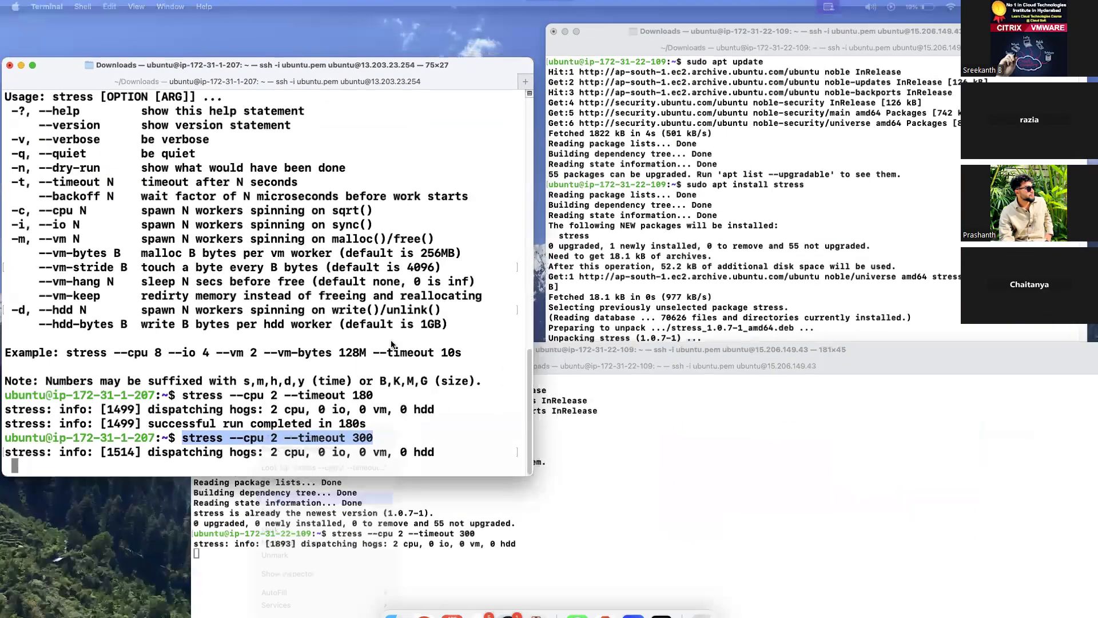
key("ctrl+Up")
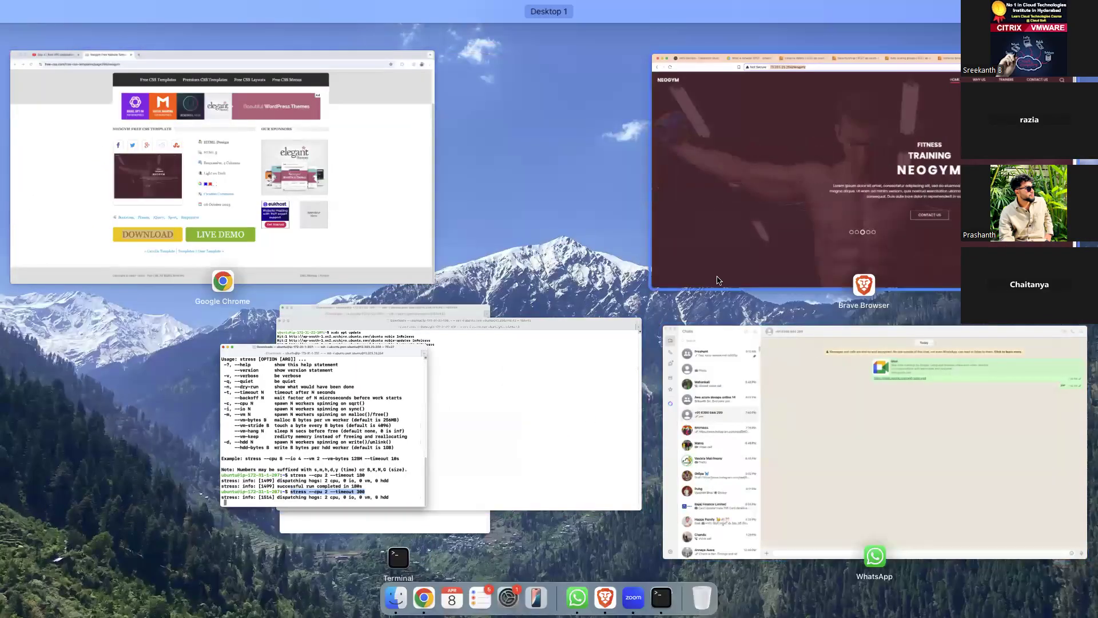
left_click(746, 483)
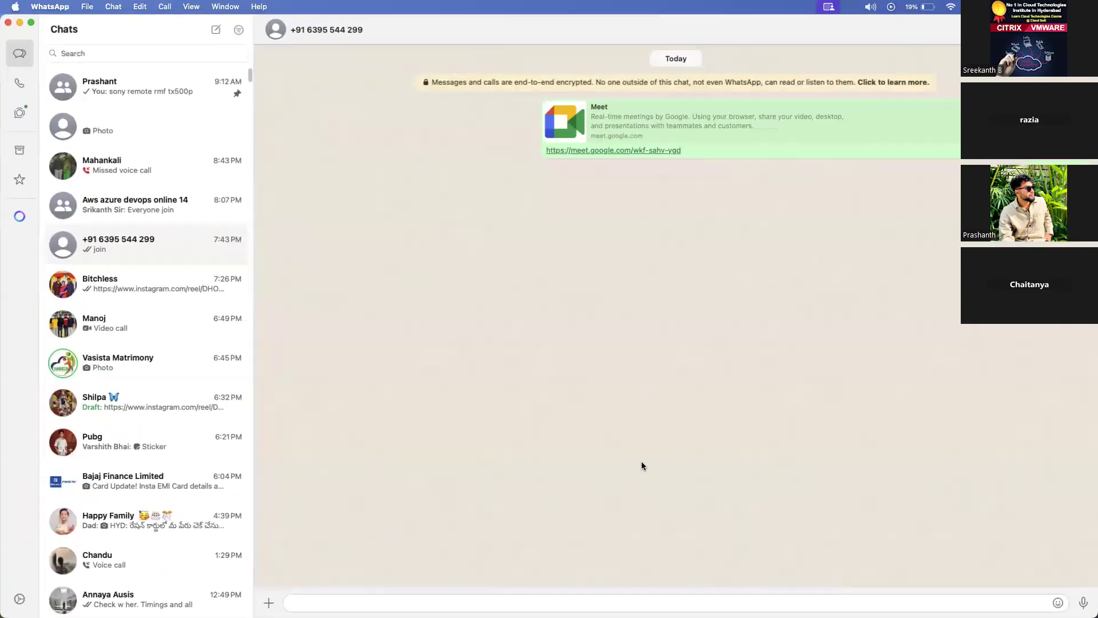
key("ctrl+Up")
left_click(625, 213)
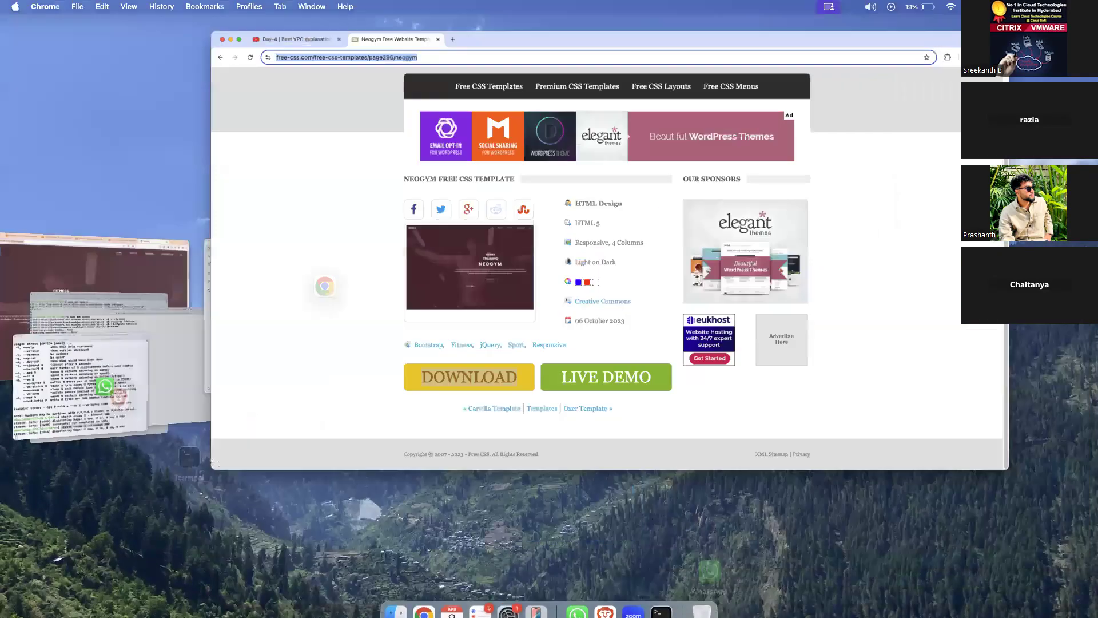